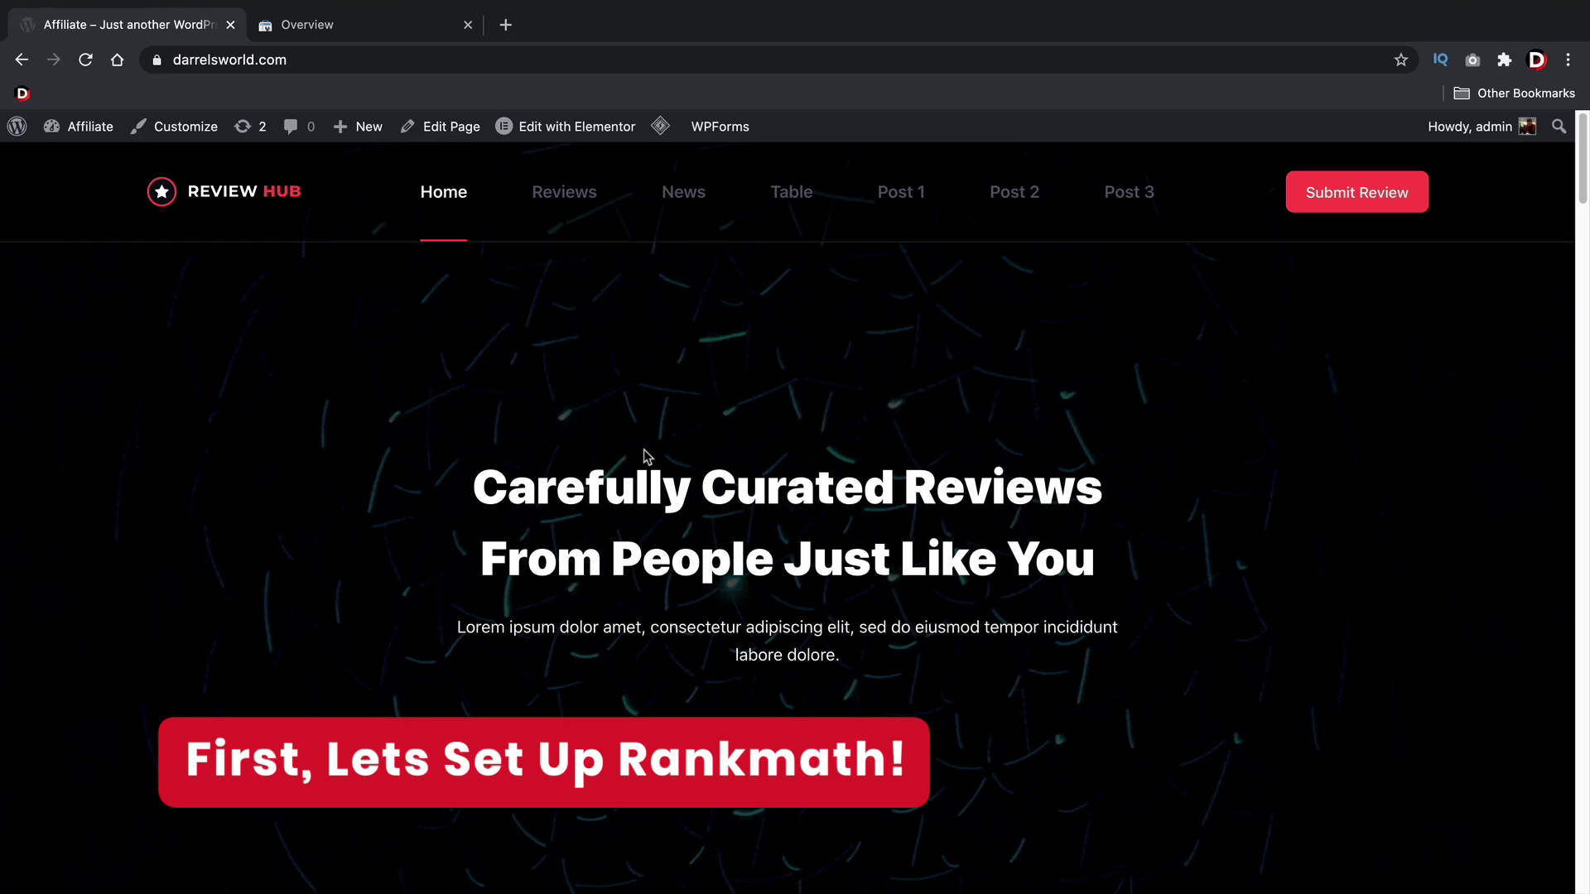
- Open the site's WordPress dashboard and go to the page for adding new plugins
mouse_move(87, 127)
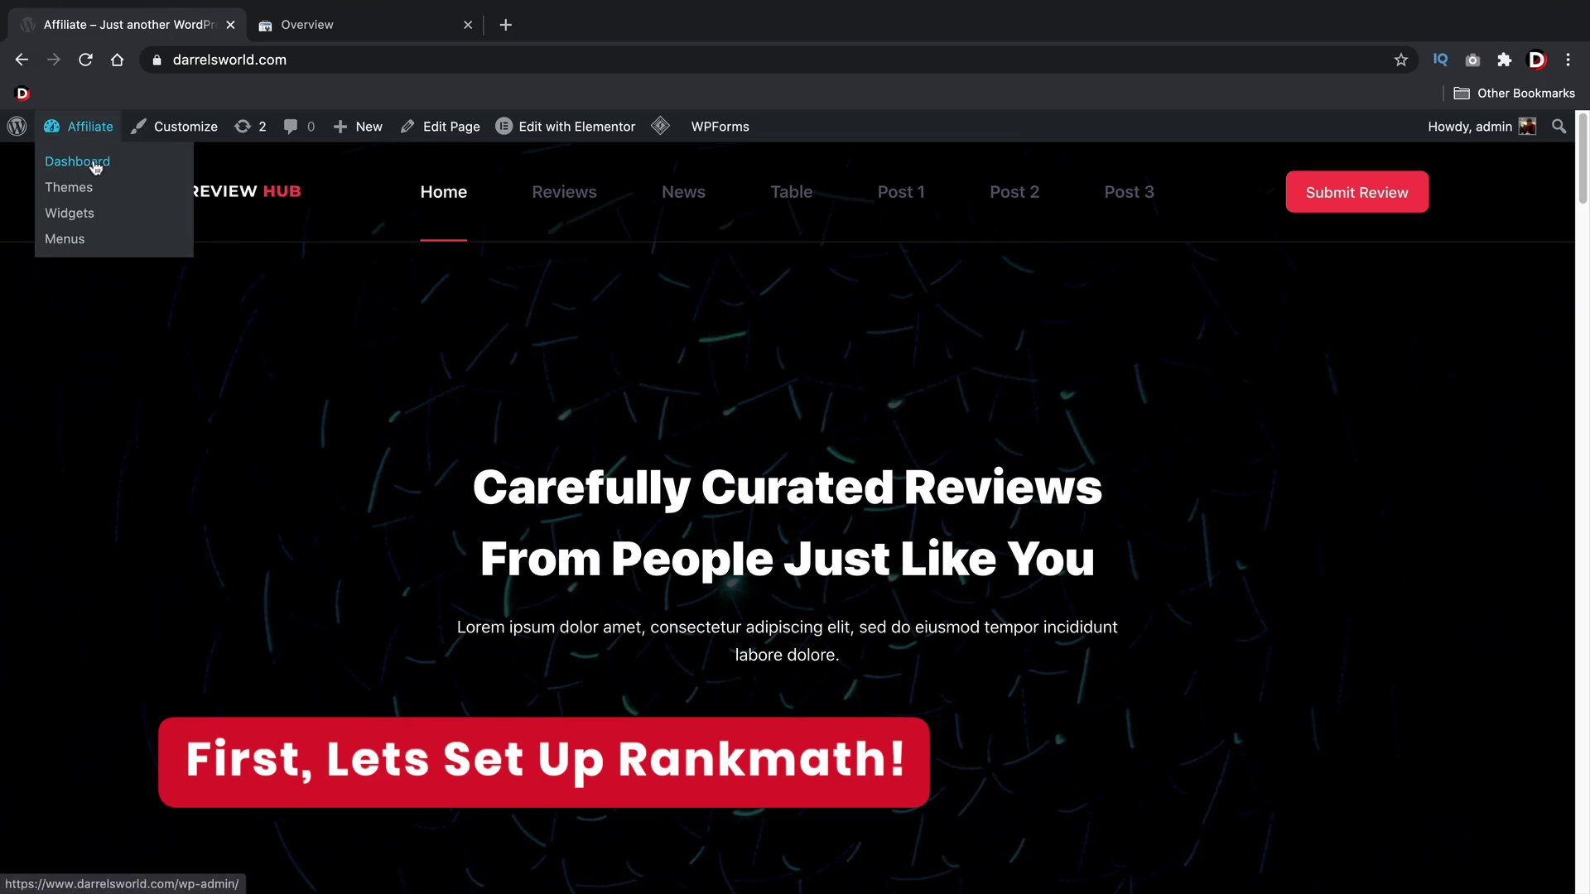
left_click(95, 165)
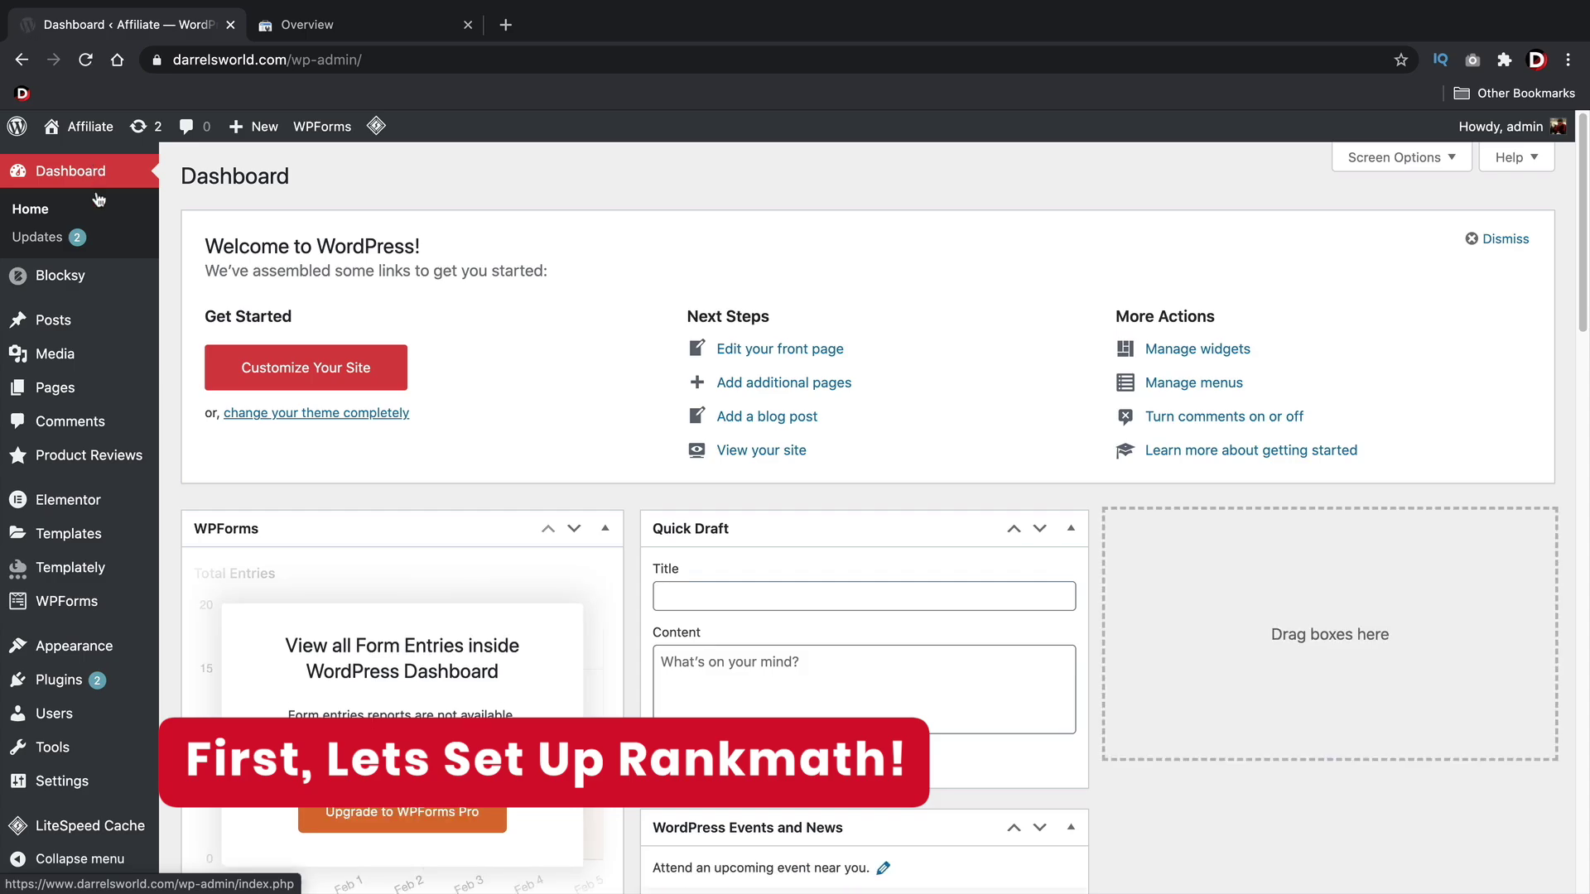
mouse_move(51, 679)
left_click(183, 712)
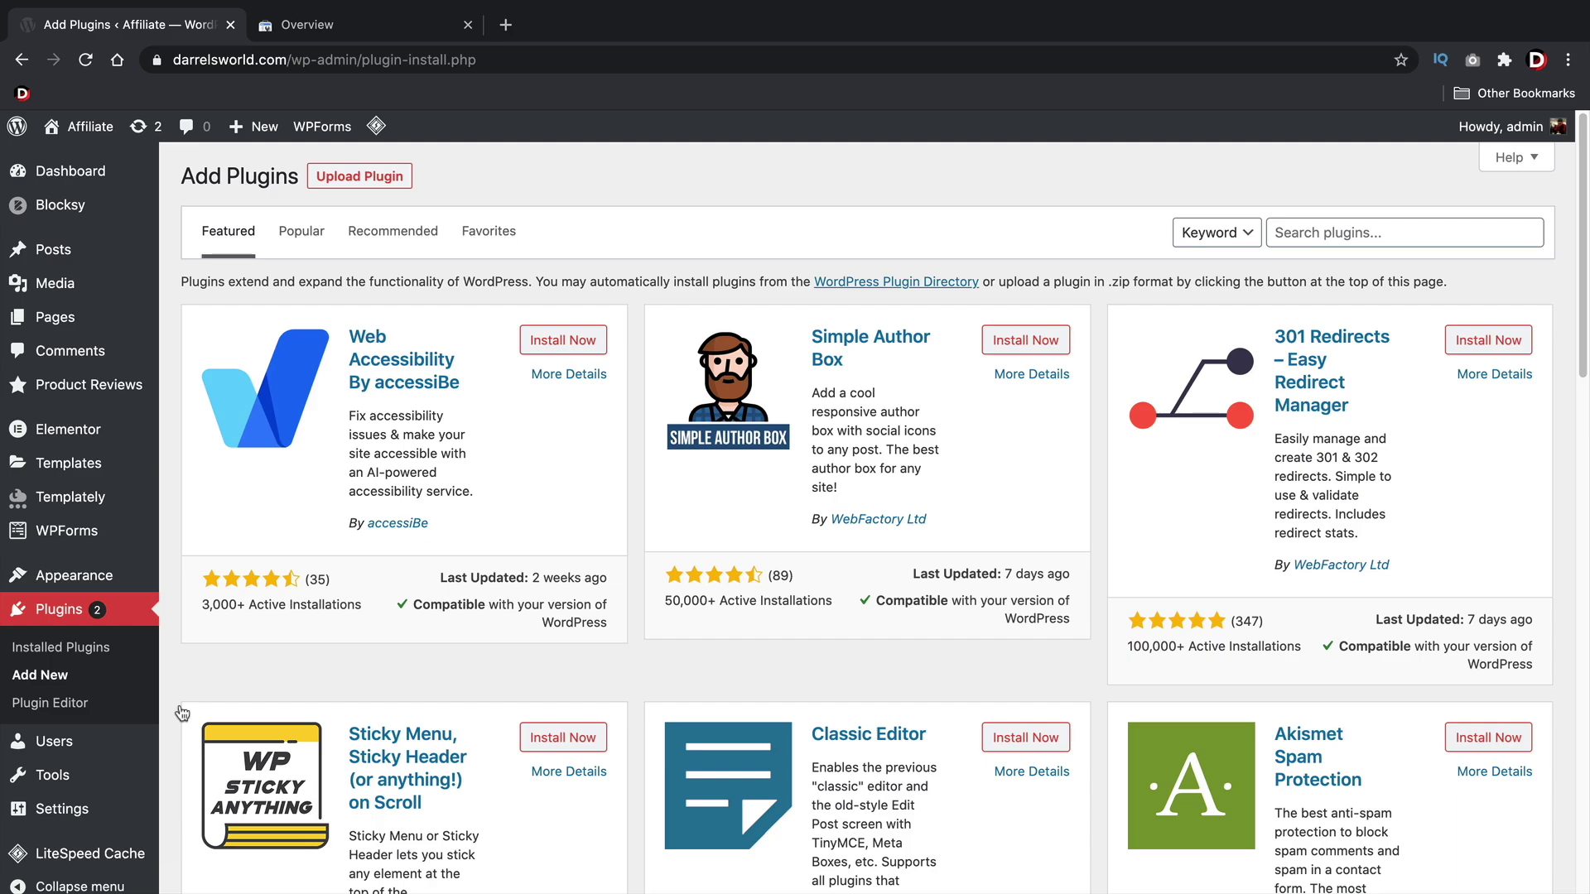
- Search the plugin directory for "rankmath", then install and activate the Rank Math SEO plugin
left_click(1339, 243)
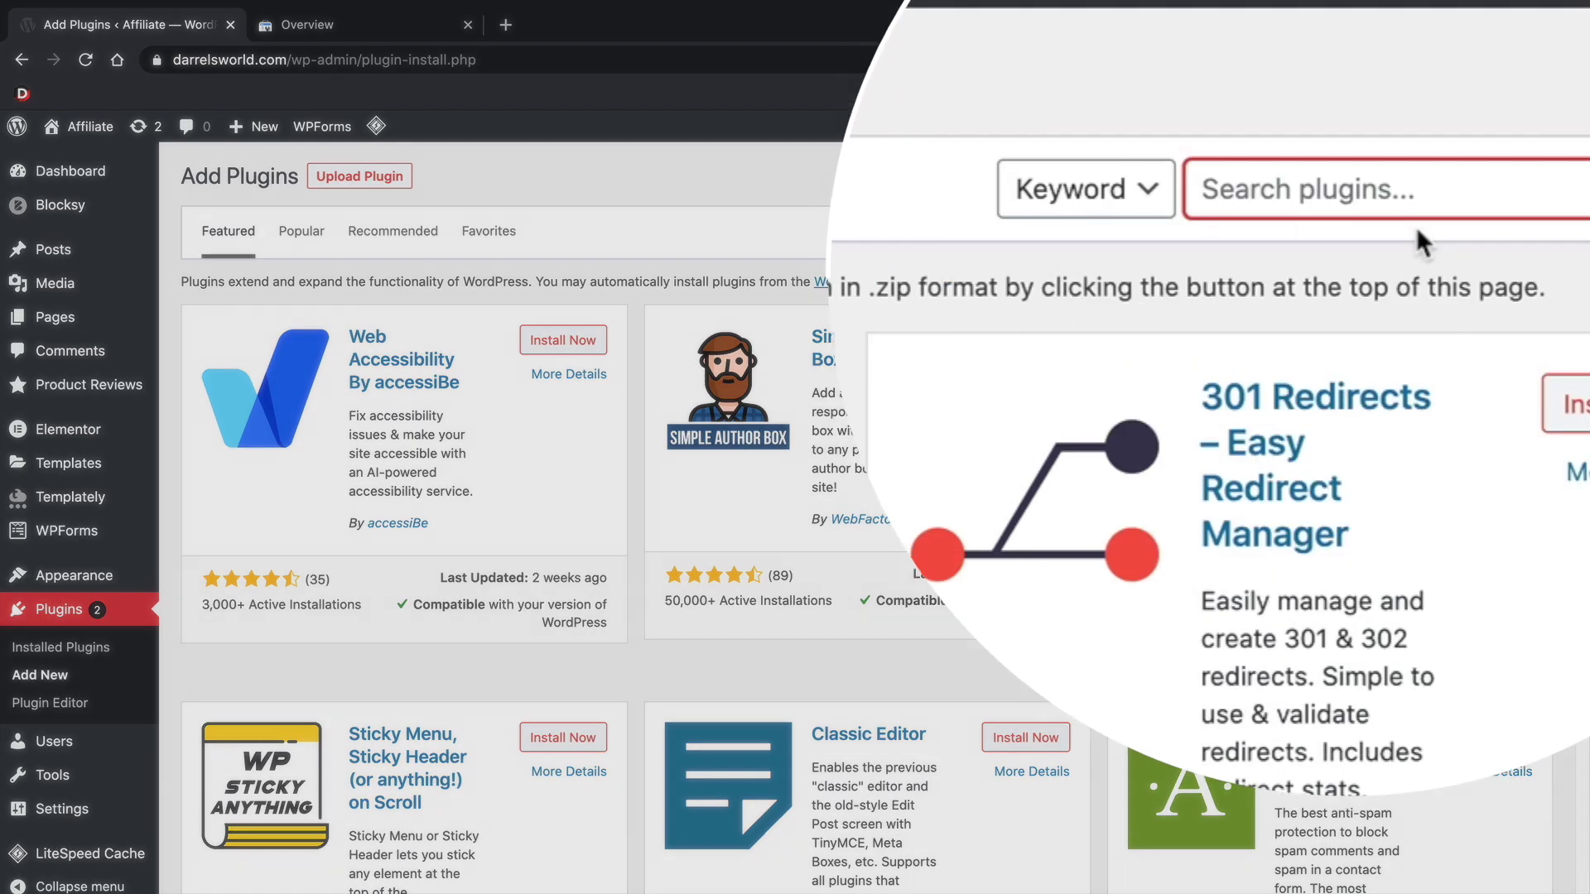
type("rankmath")
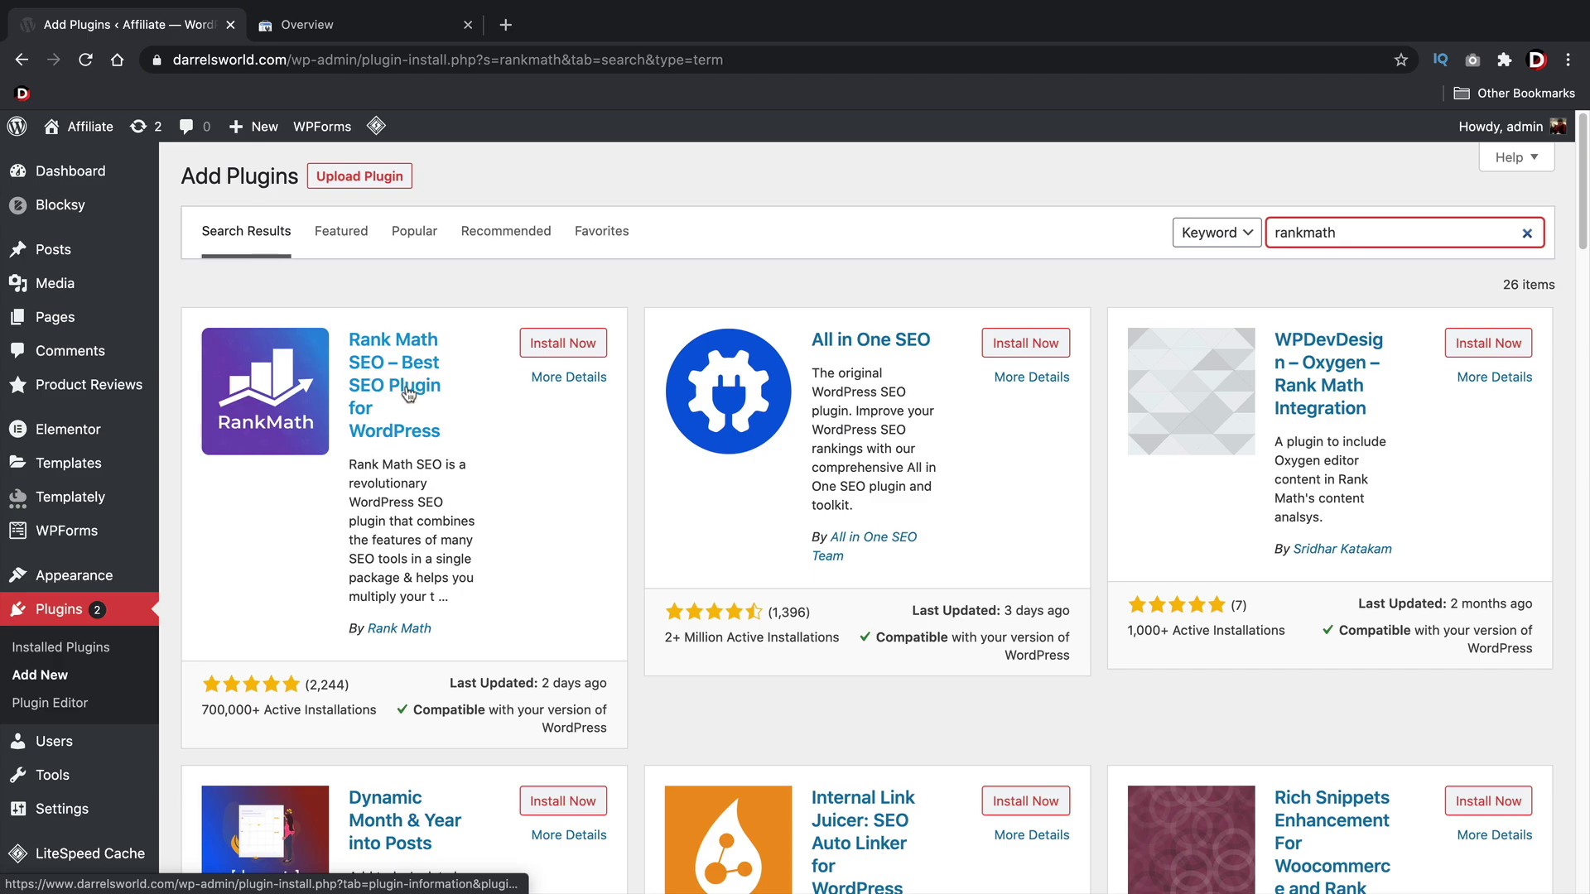
left_click(566, 348)
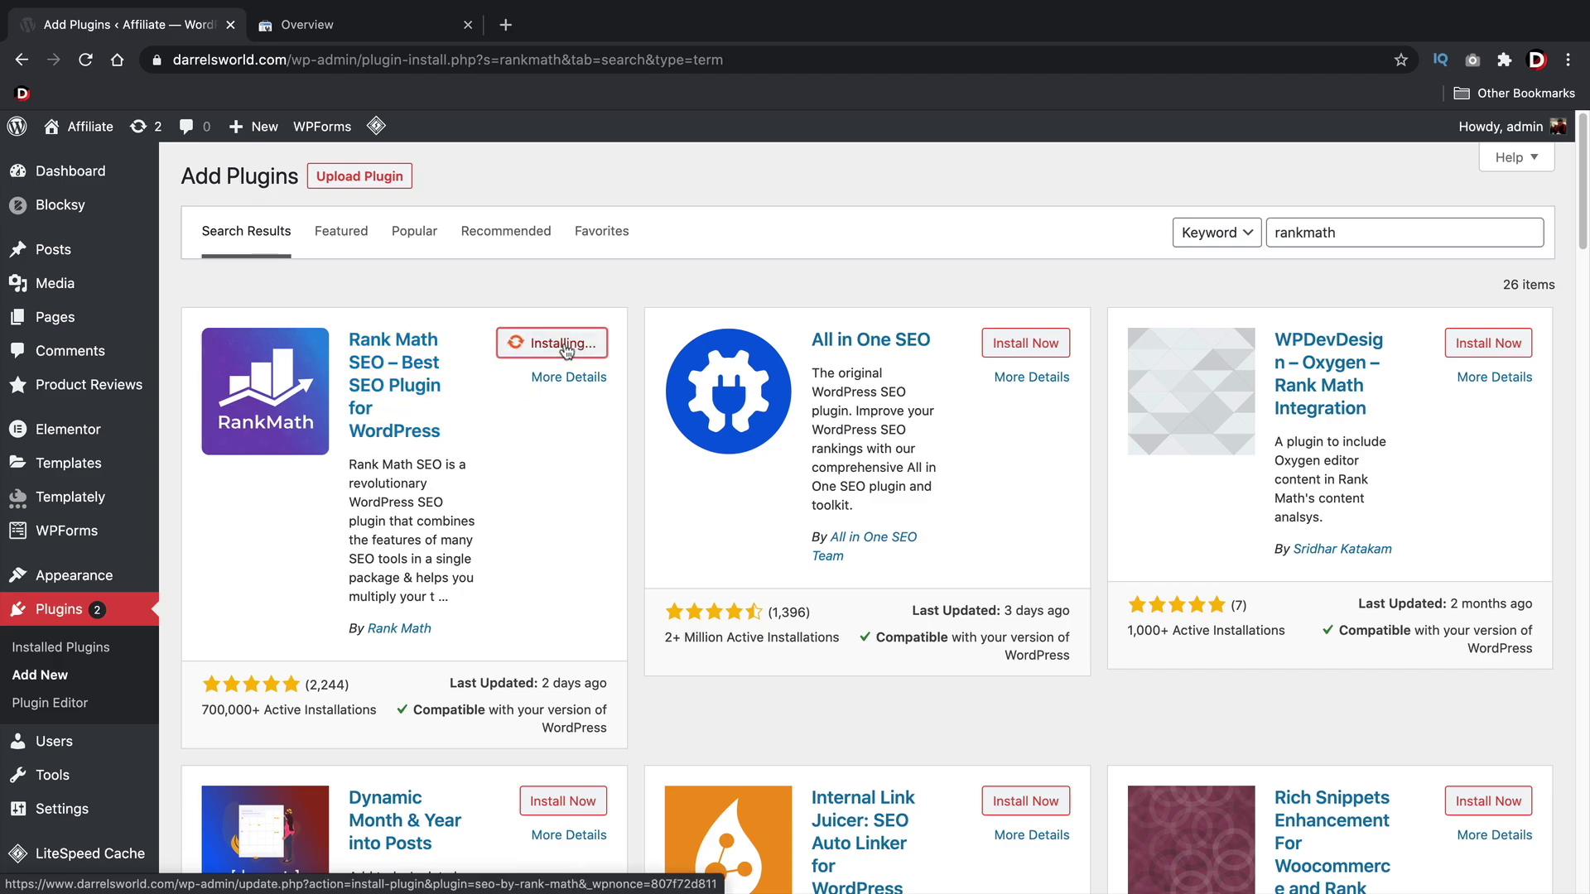
left_click(568, 348)
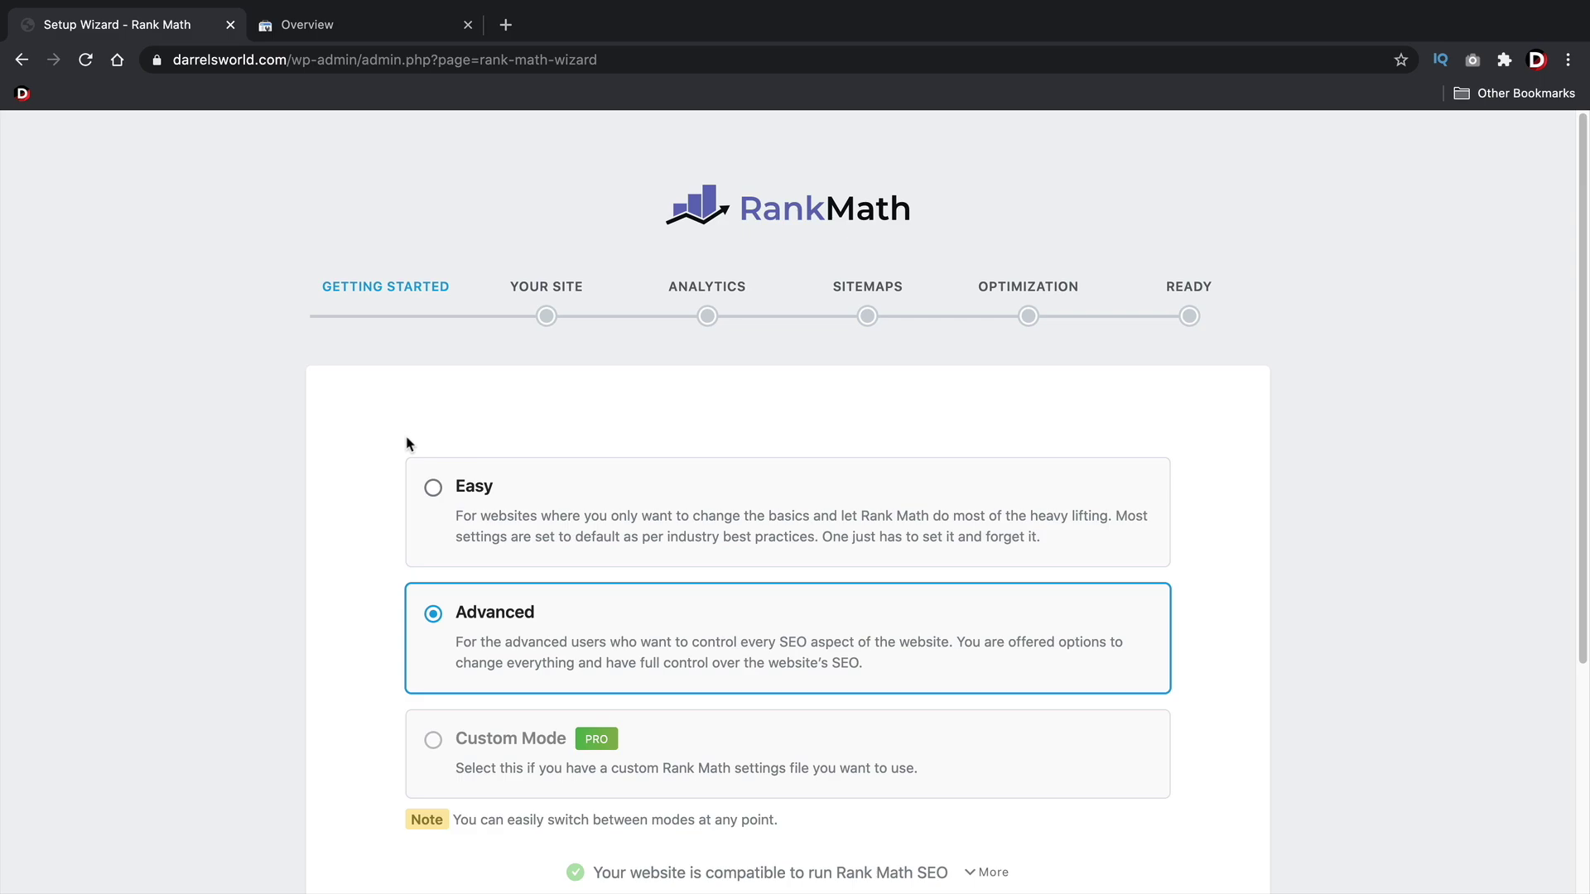
- Start the Rank Math setup wizard in Advanced mode
scroll(339, 480, "down", 4)
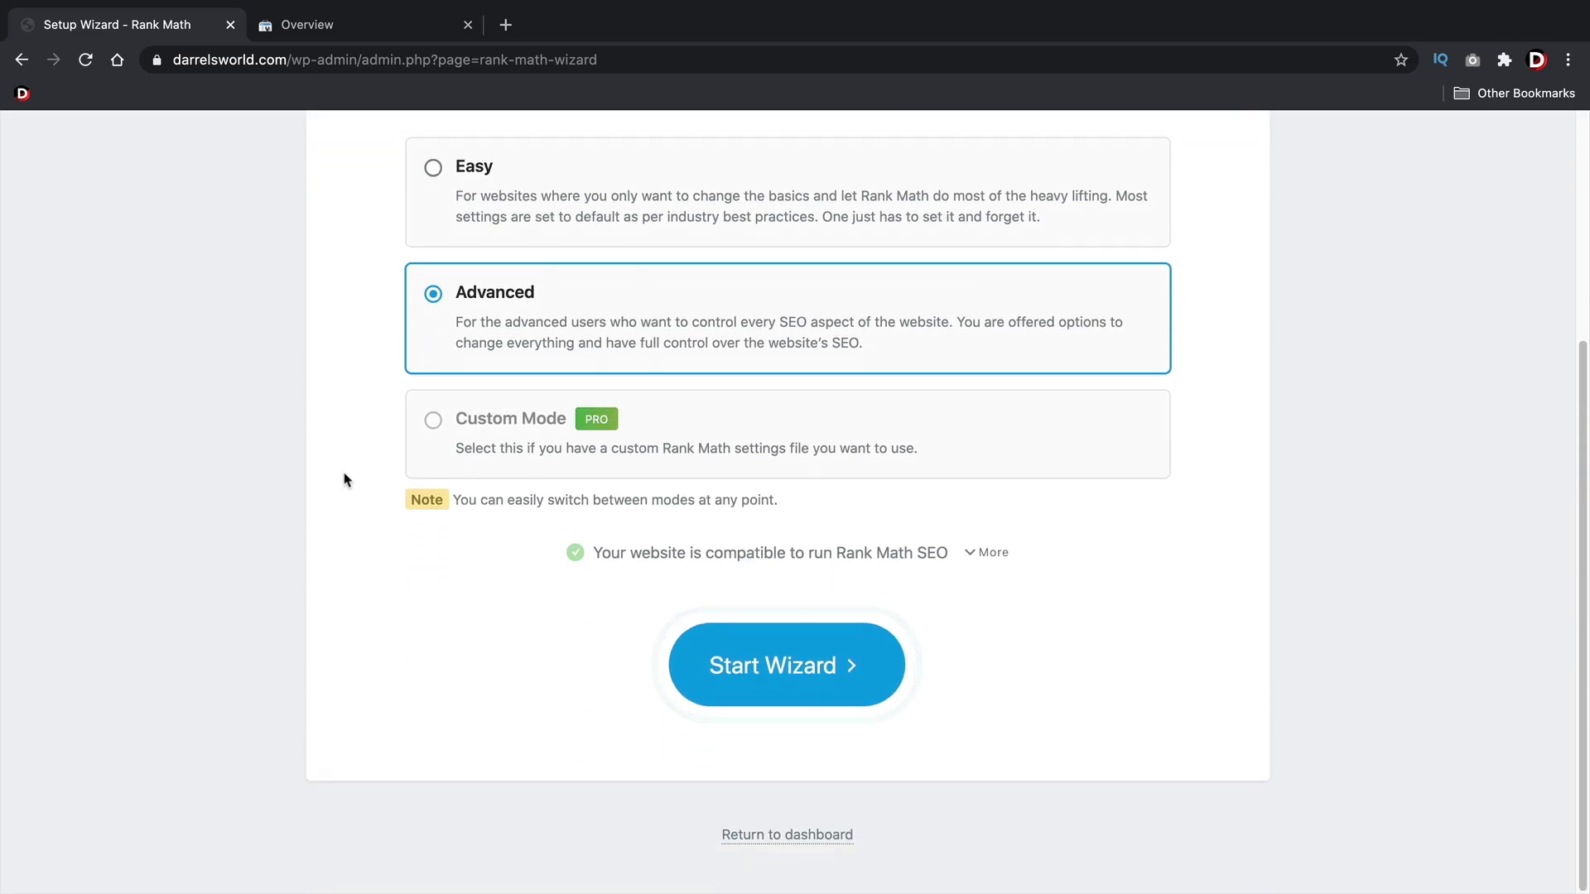
left_click(798, 843)
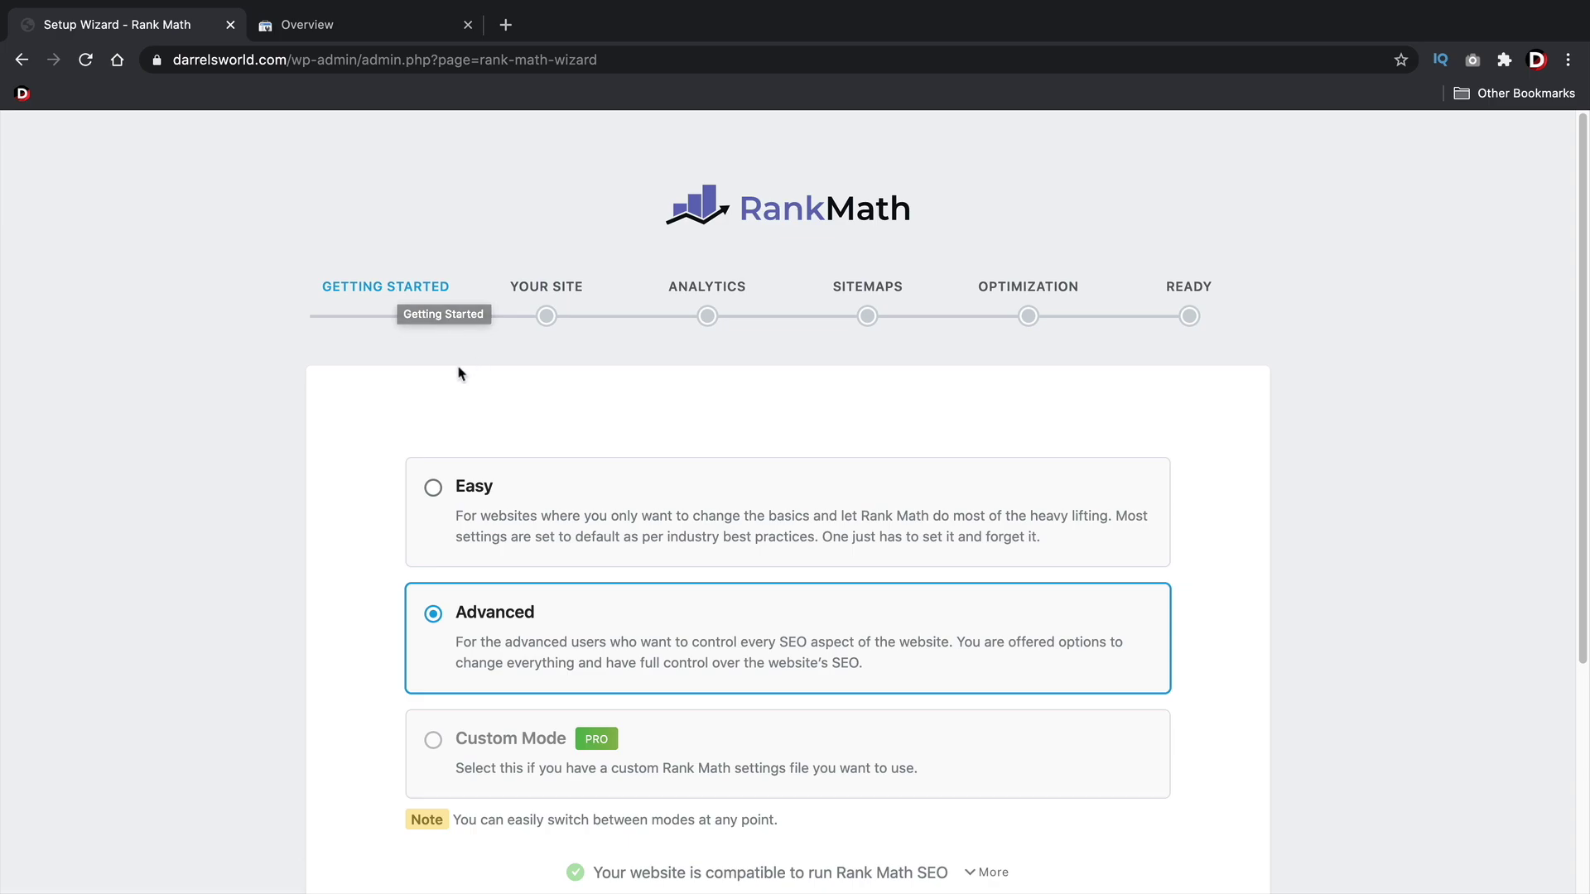
scroll(472, 387, "down", 2)
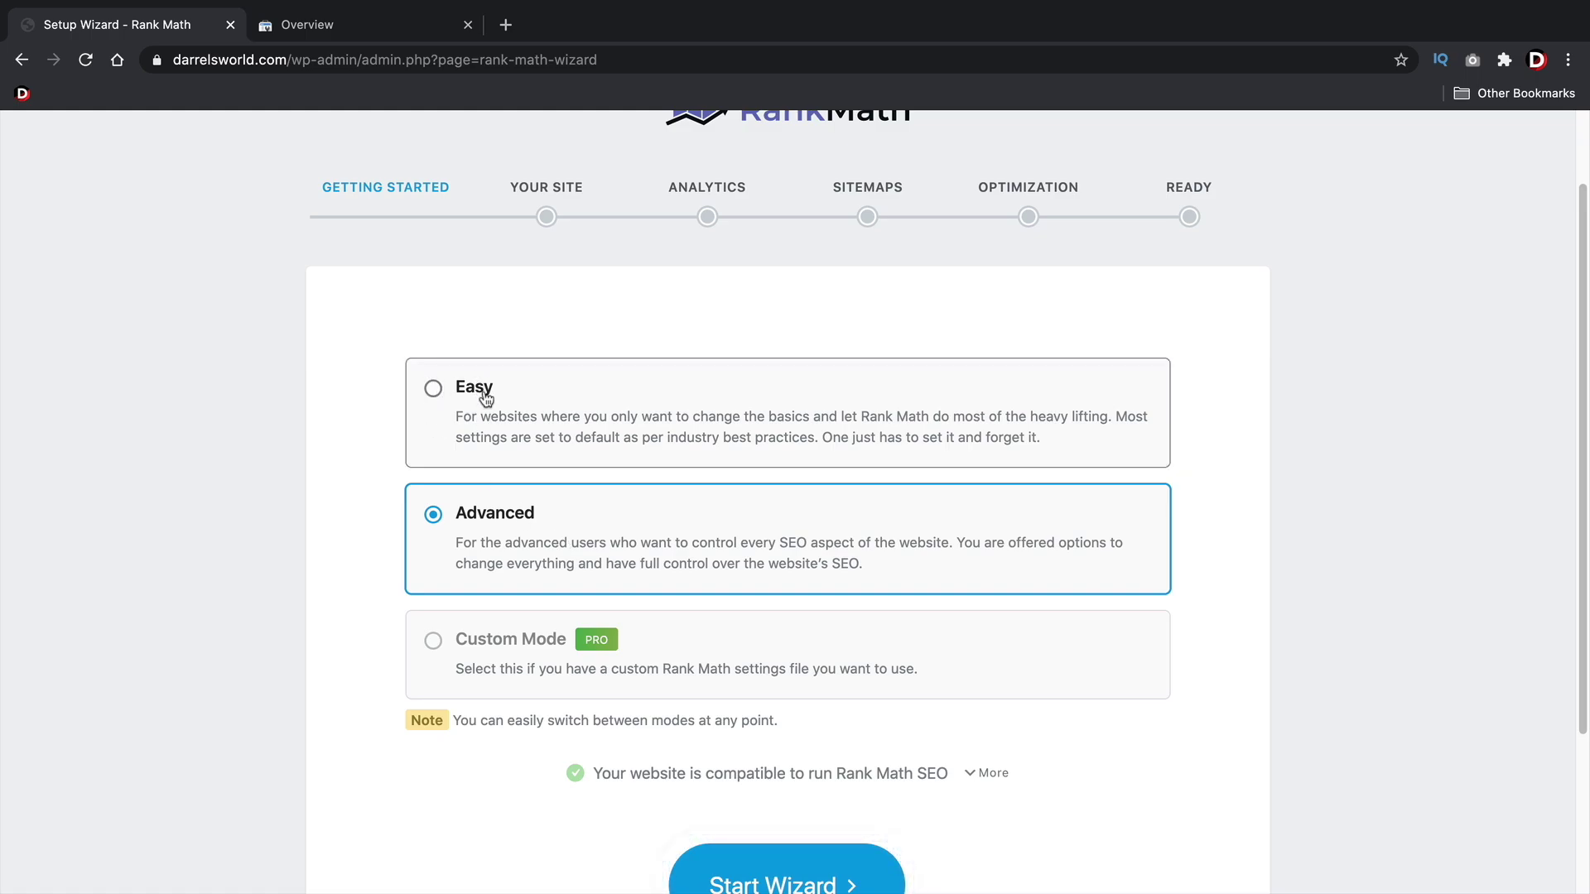
scroll(497, 439, "down", 3)
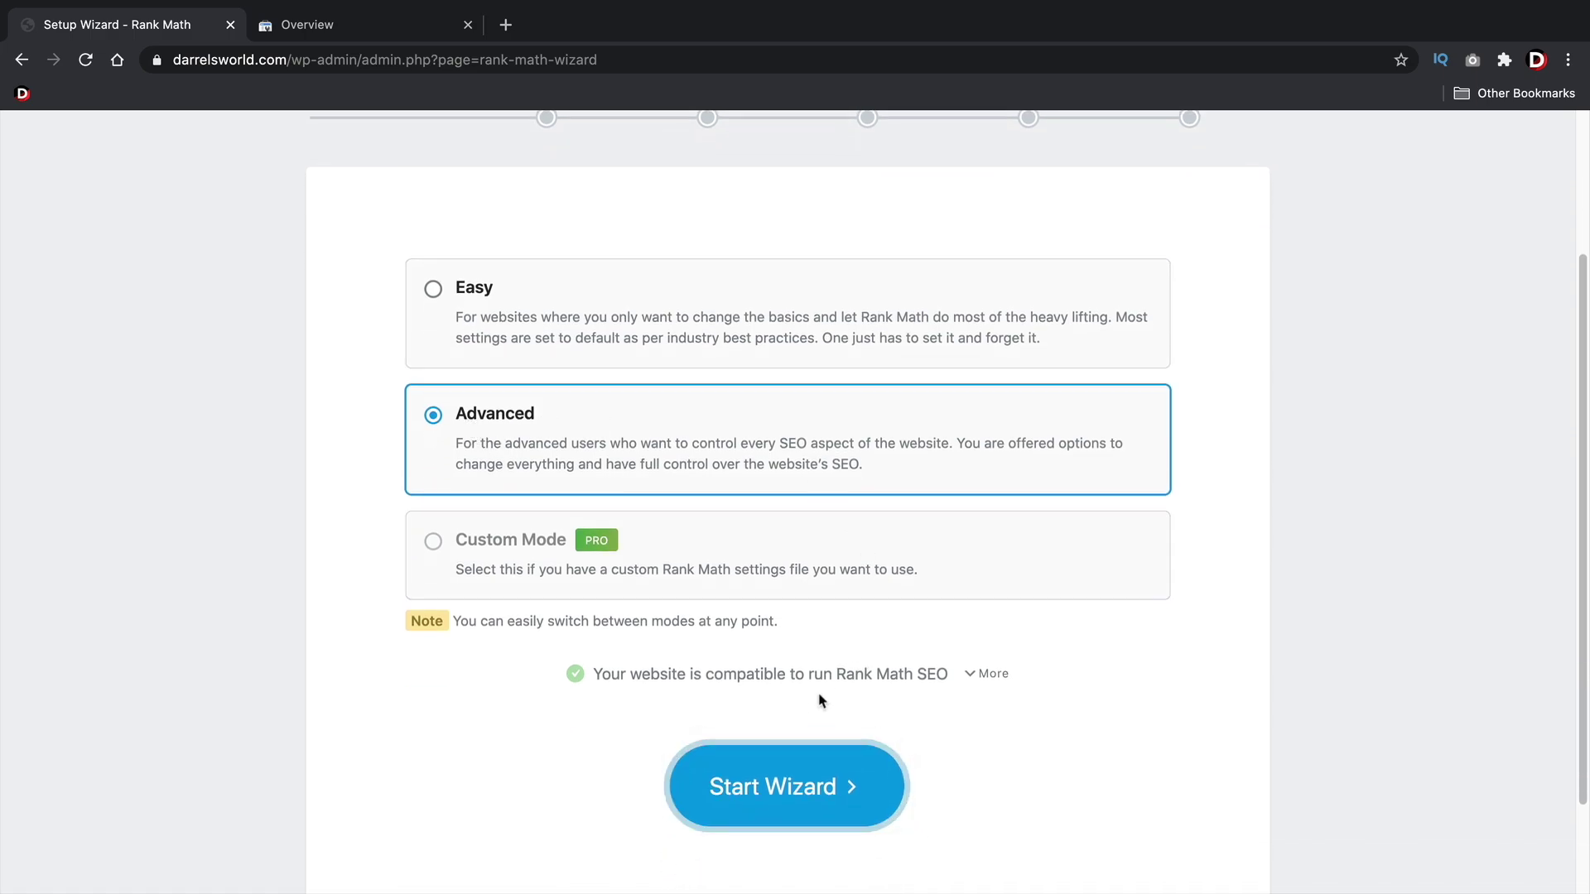
left_click(789, 790)
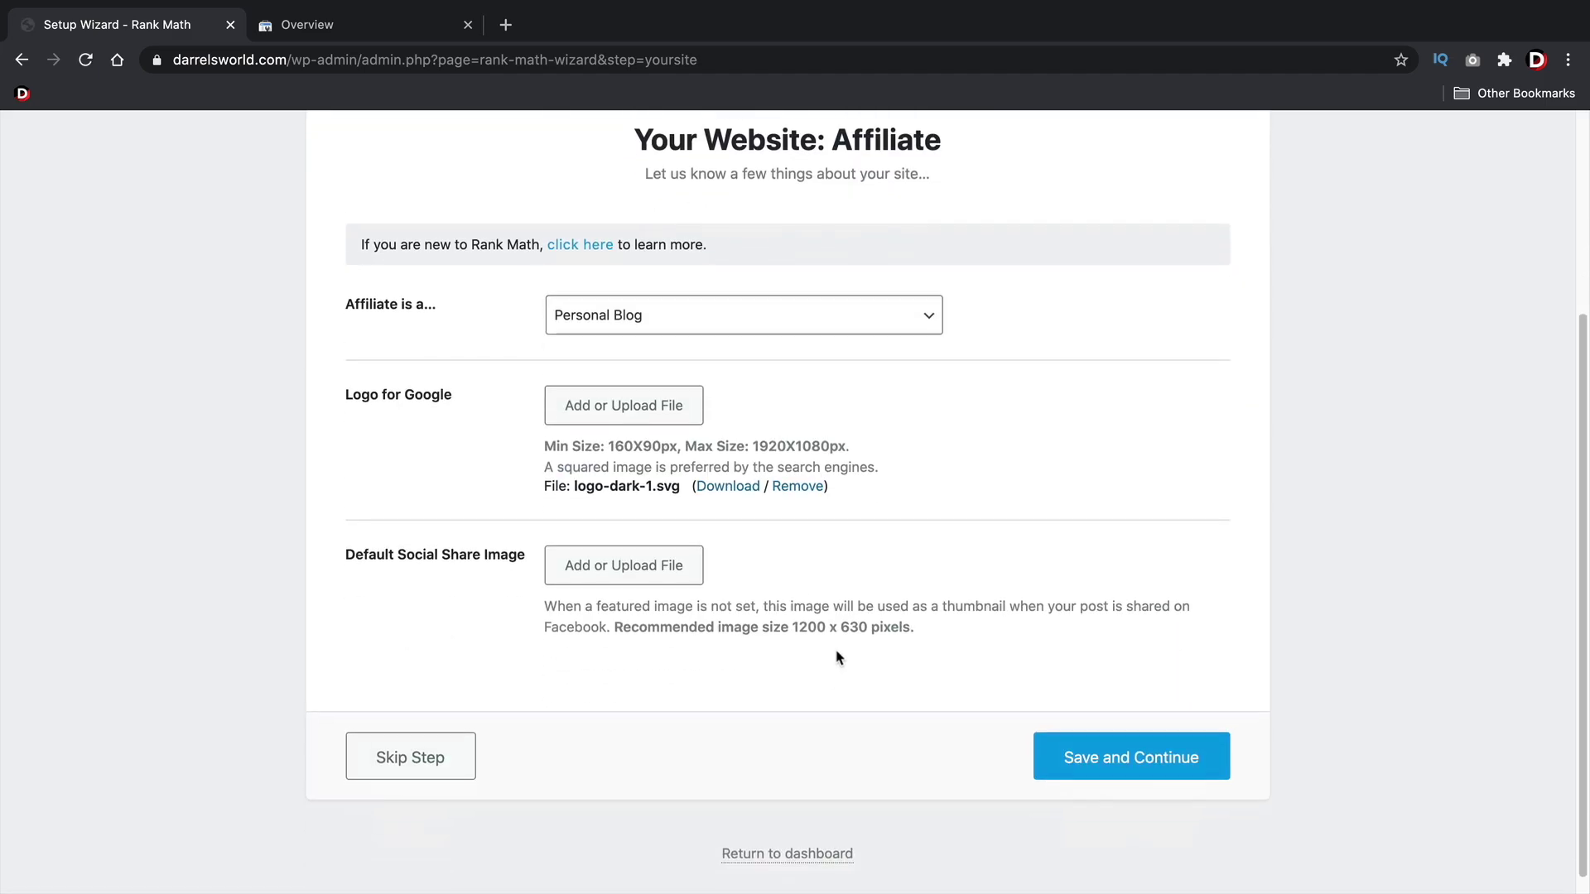
- Set the website type to Small Business Site and the business type to Professional Service
left_click(782, 302)
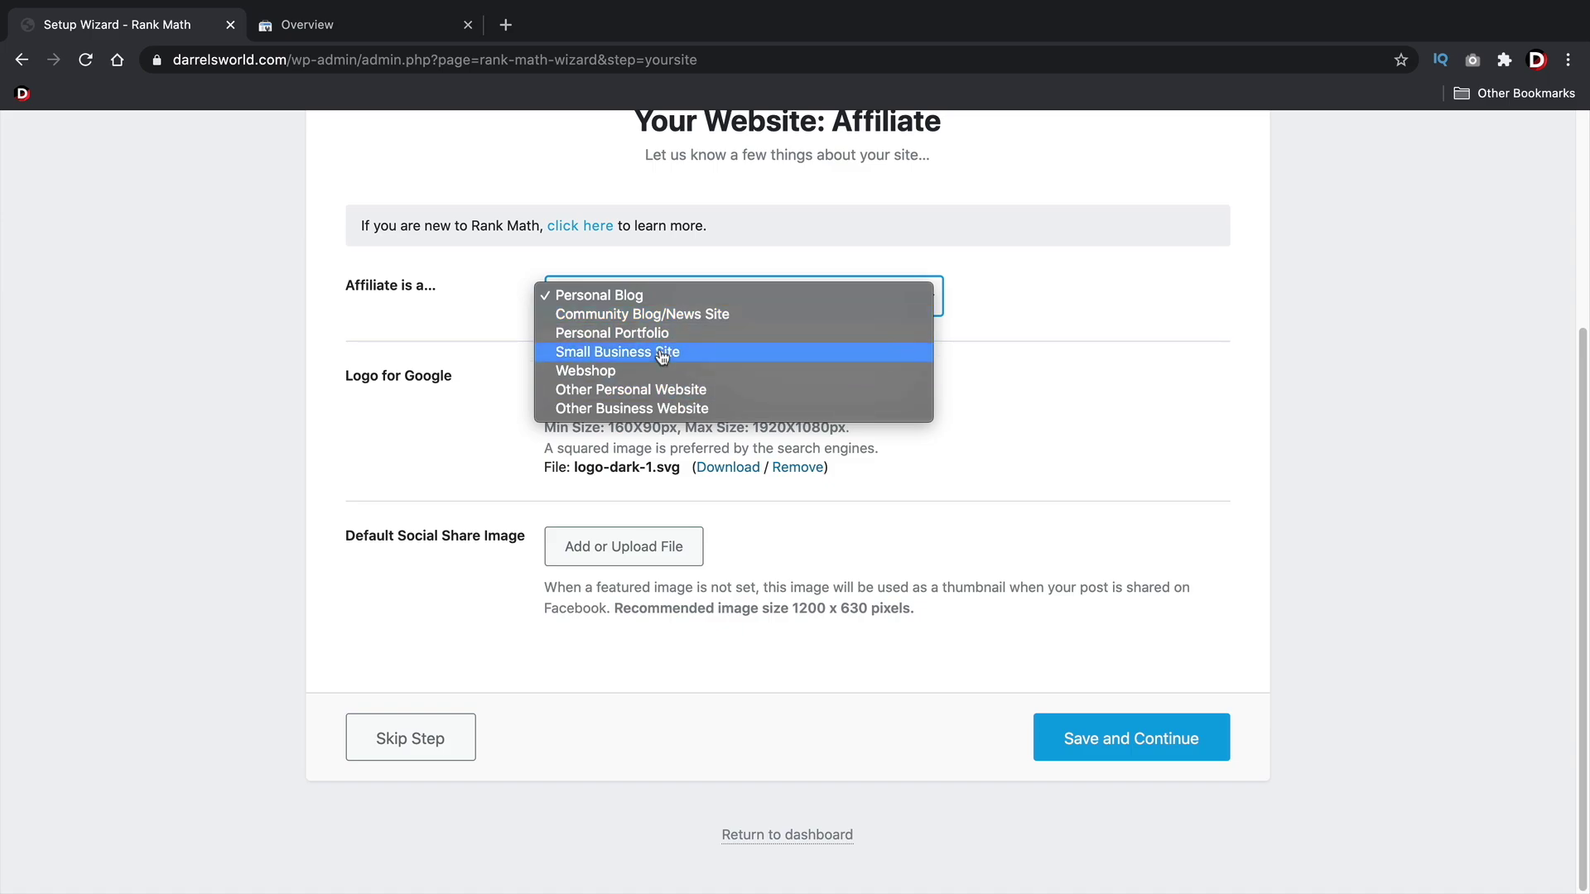
left_click(623, 358)
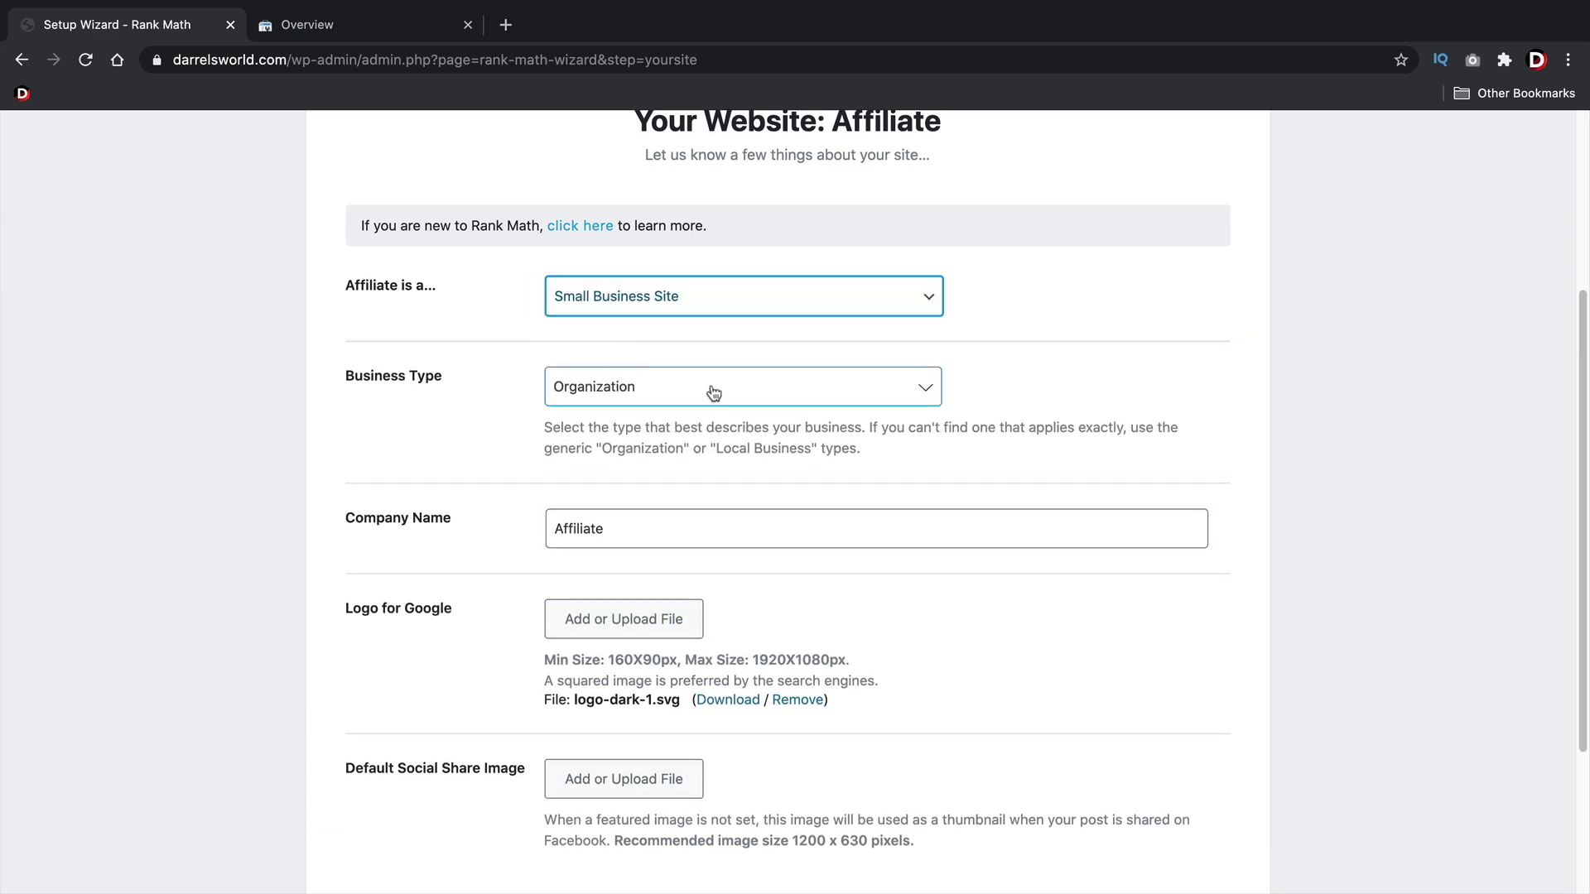
left_click(715, 389)
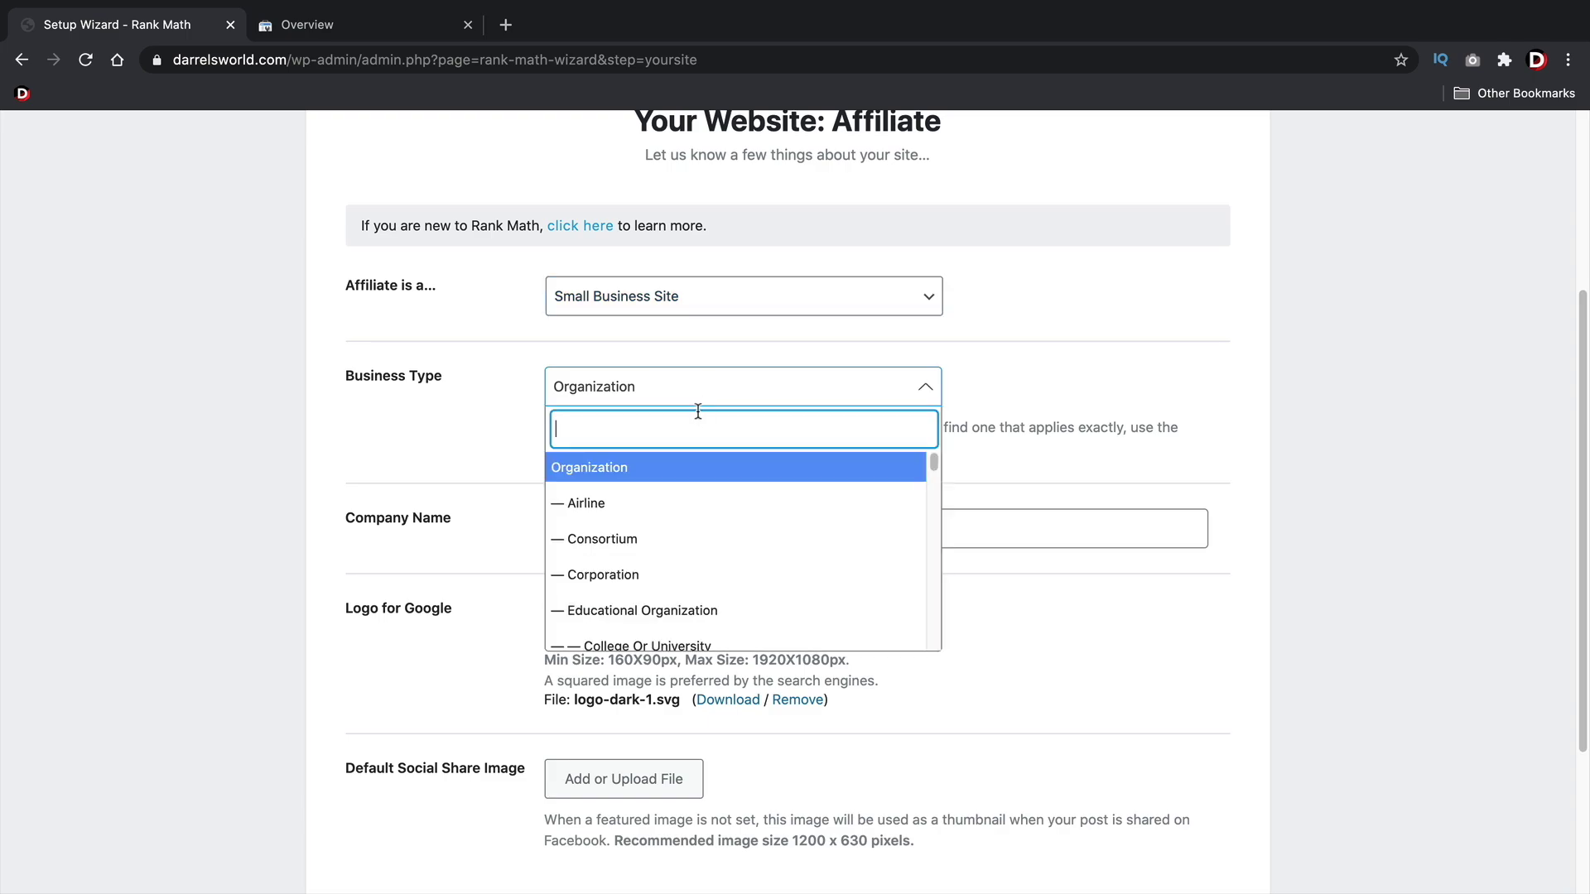
type("po")
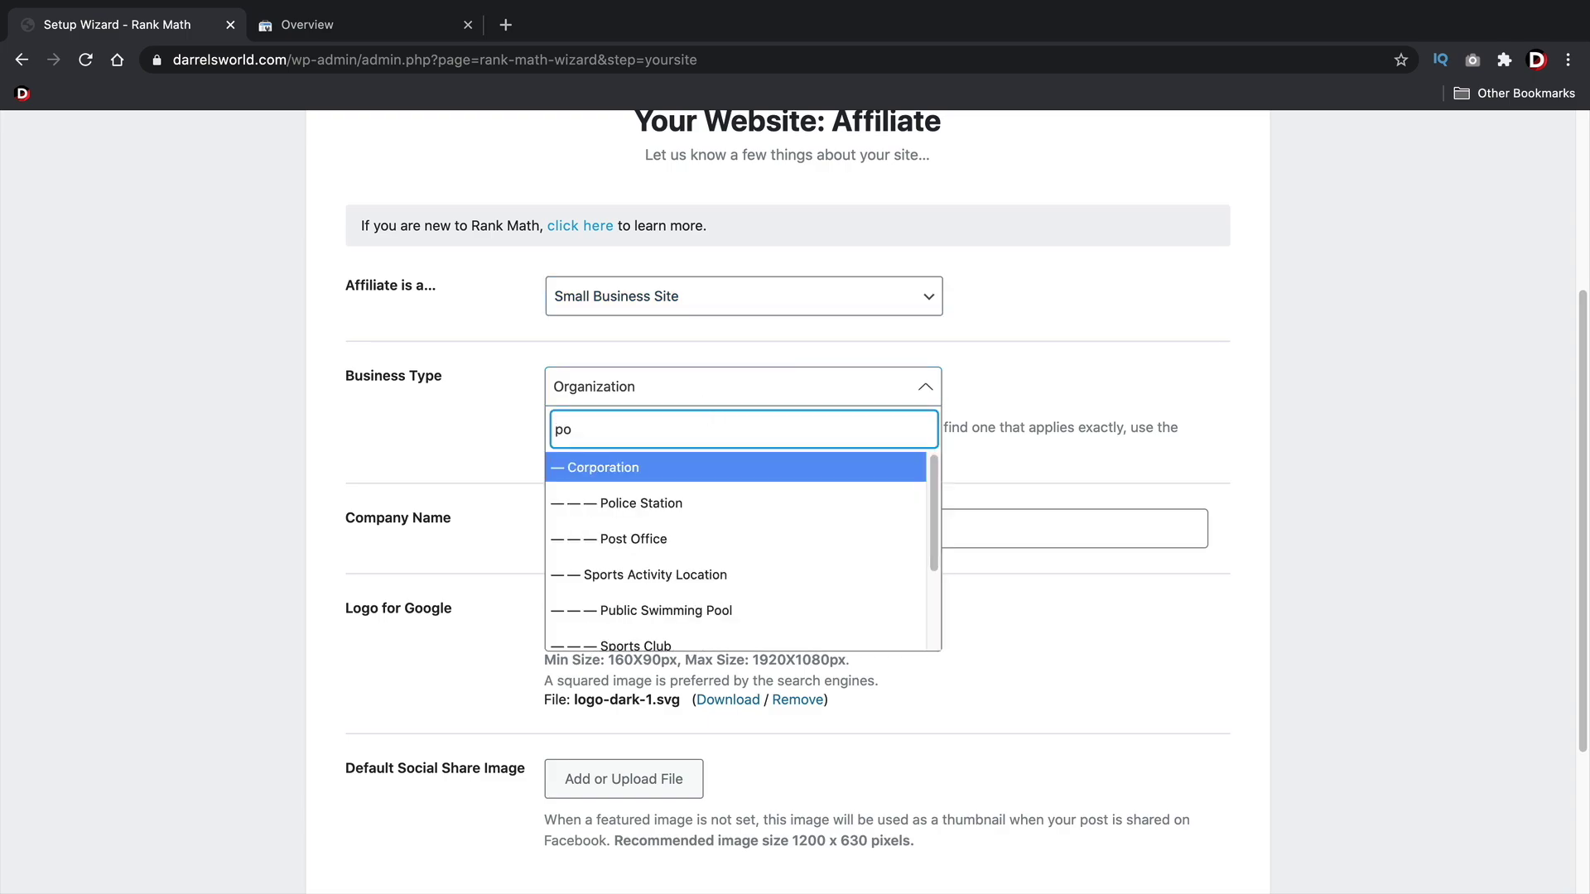
key("BackSpace")
type("ro")
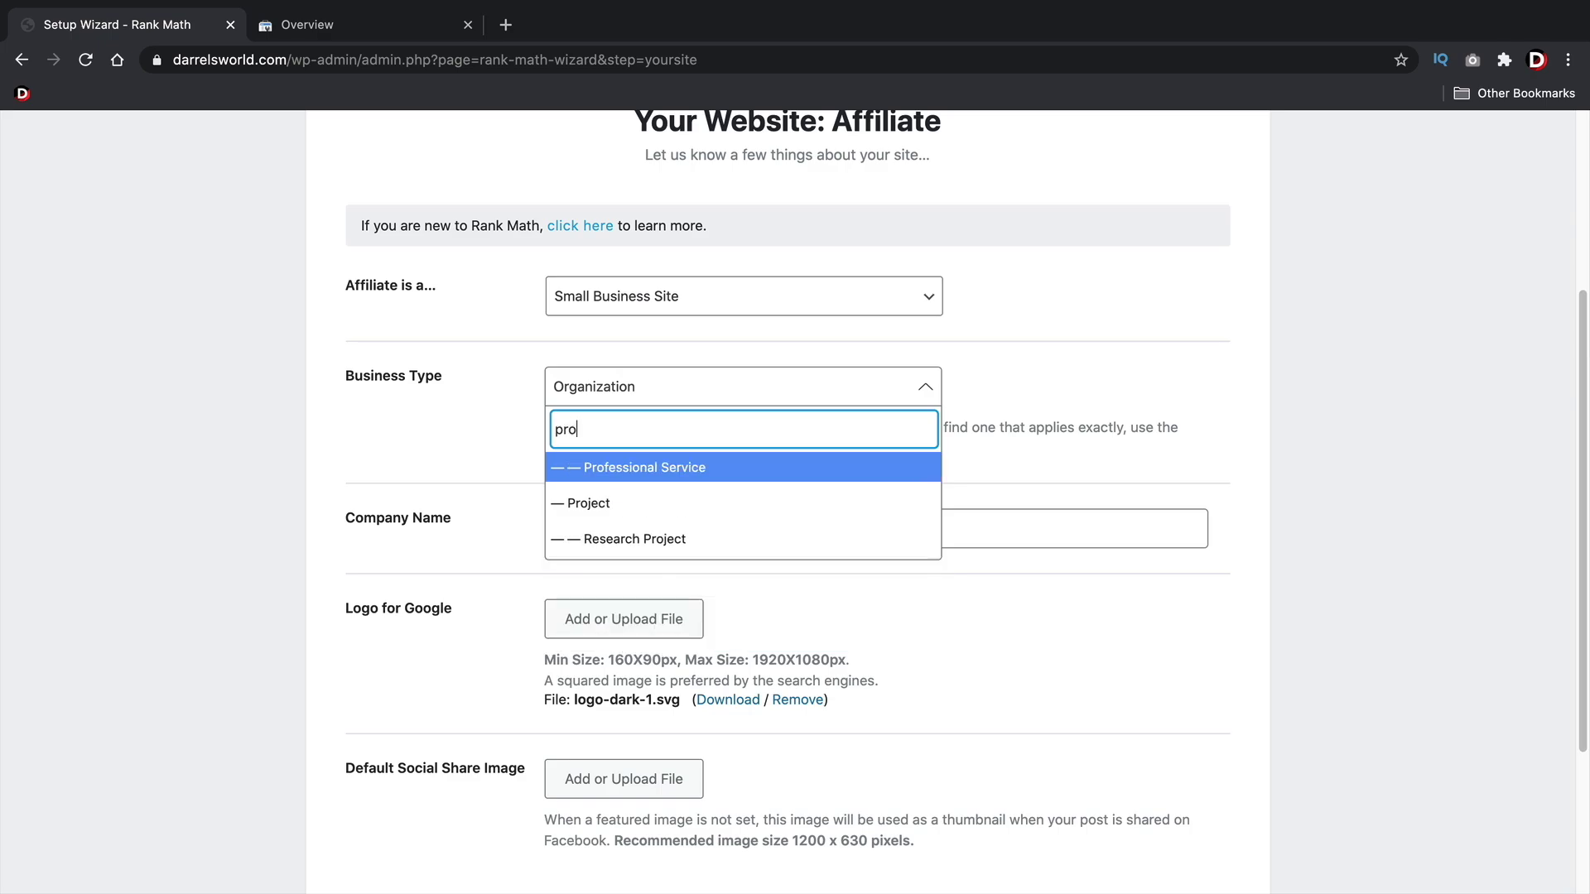
left_click(610, 470)
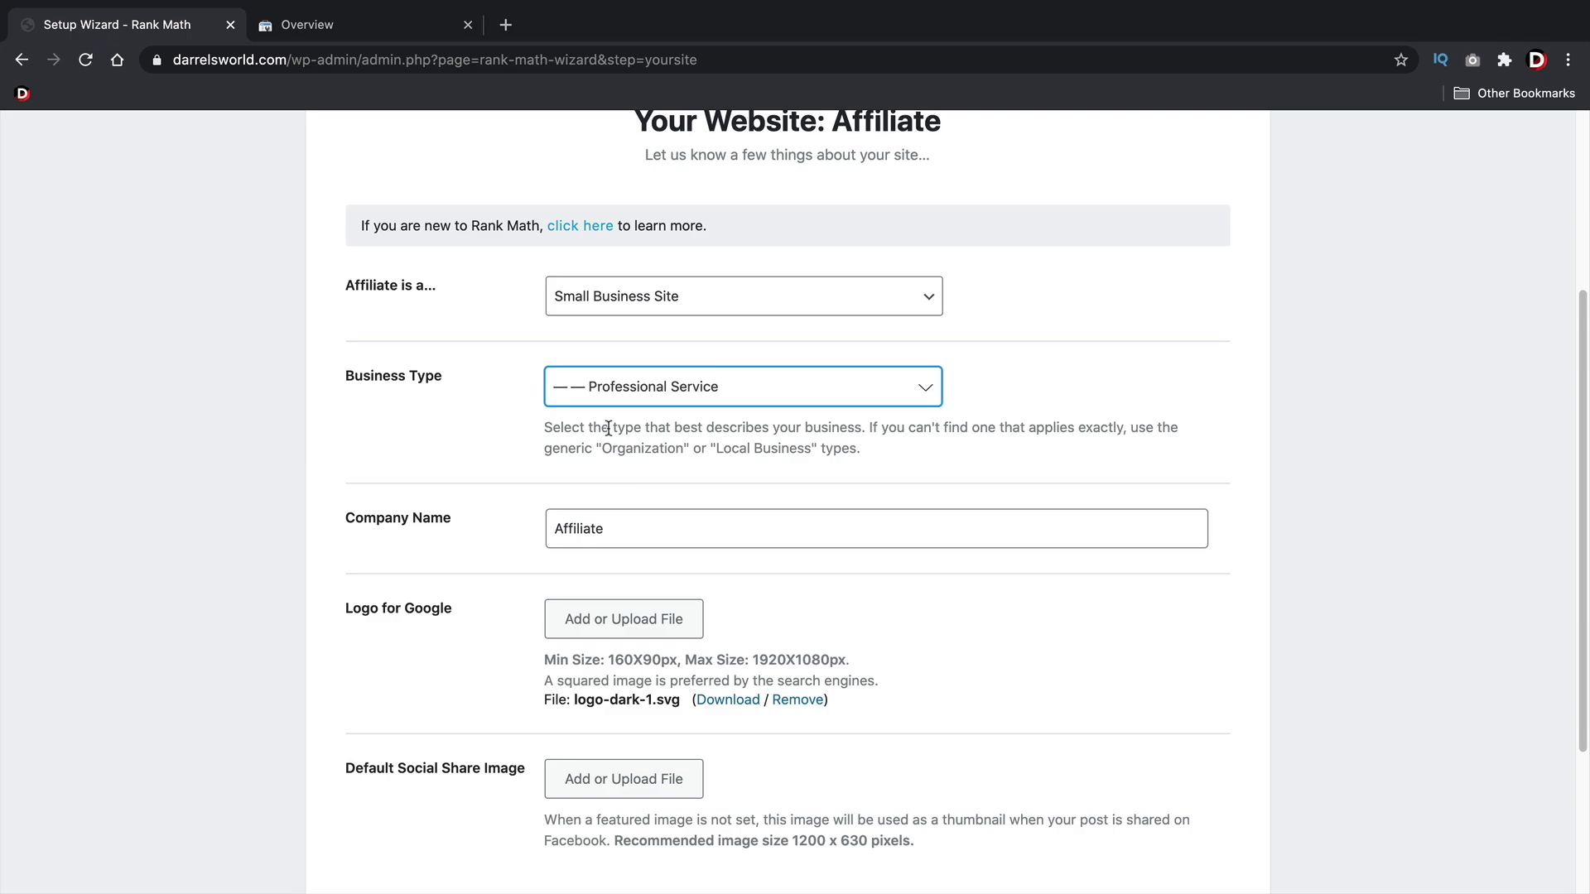
- Change the company name to "Pattywack"
scroll(609, 428, "down", 1)
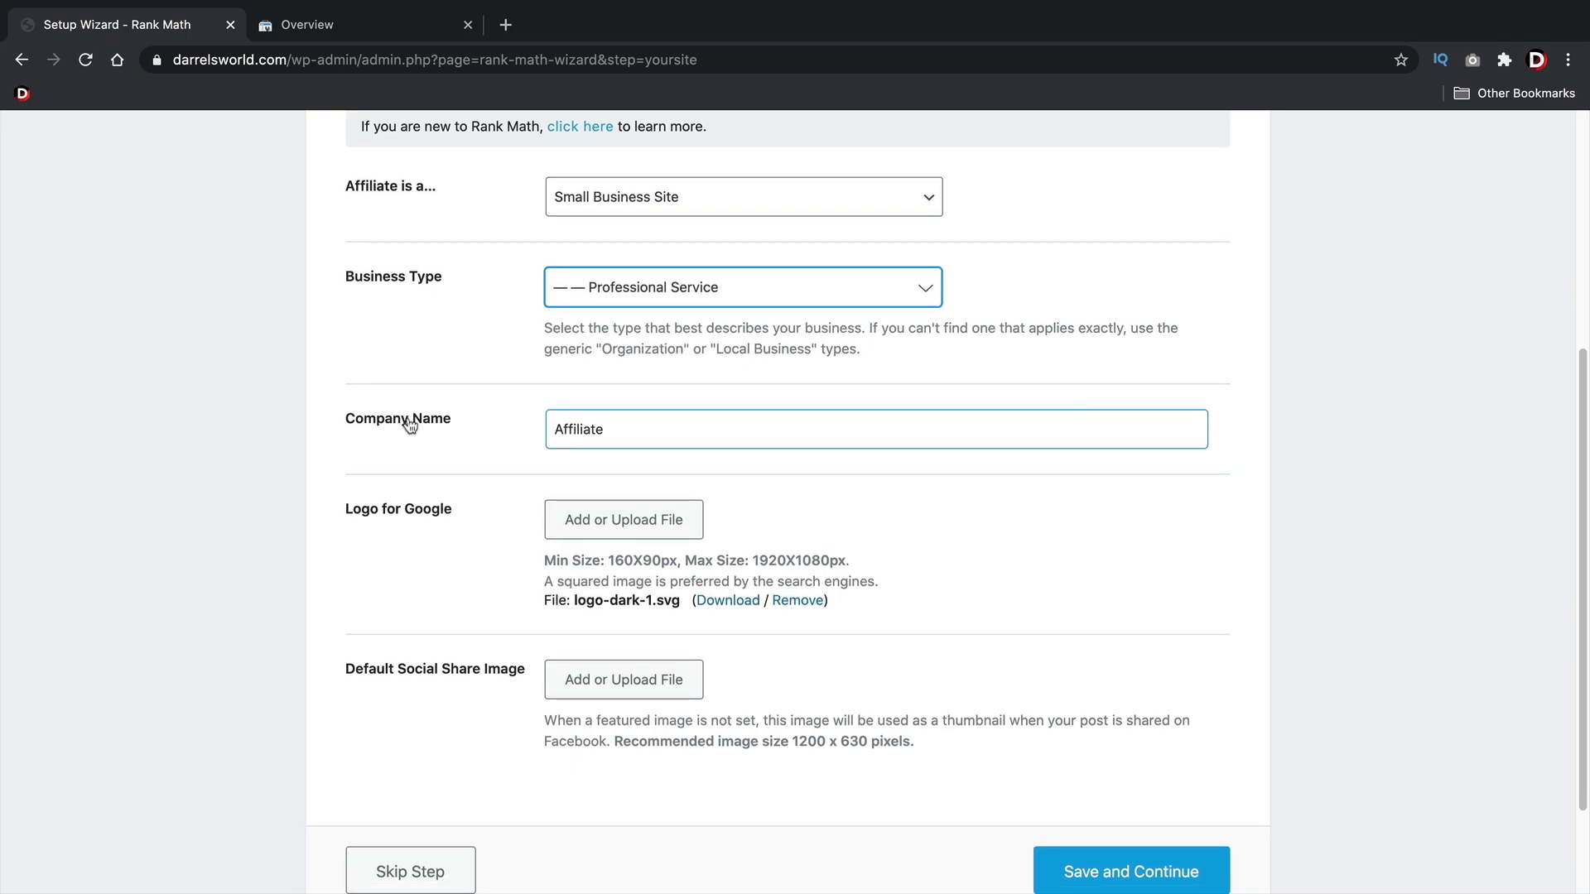
left_click(591, 429)
double_click(592, 428)
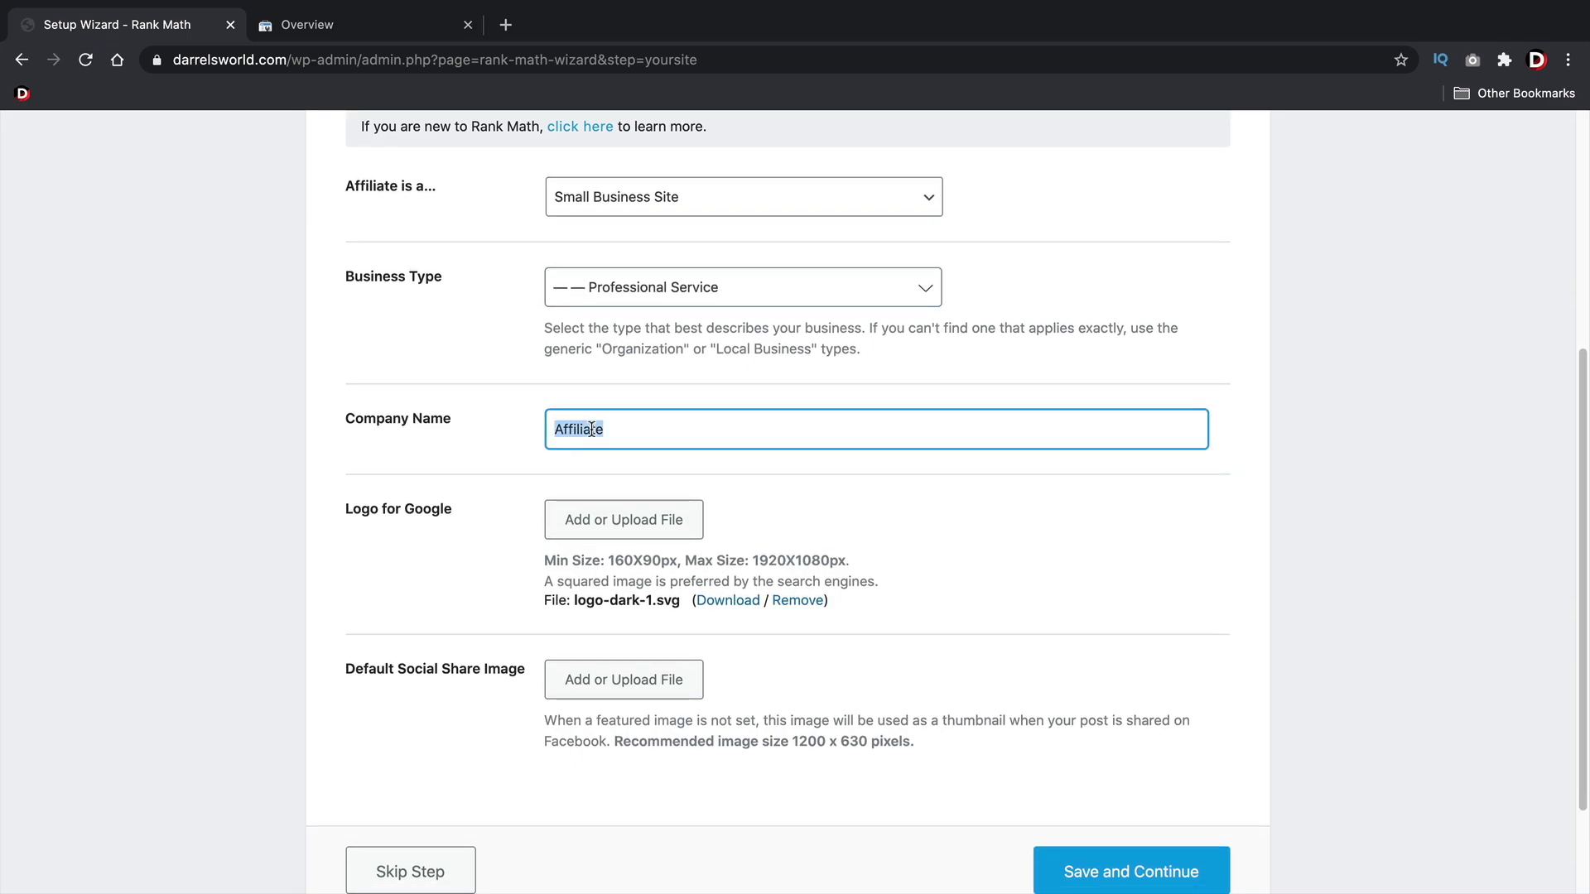
type("Pattywack")
scroll(706, 415, "down", 1)
key("Tab")
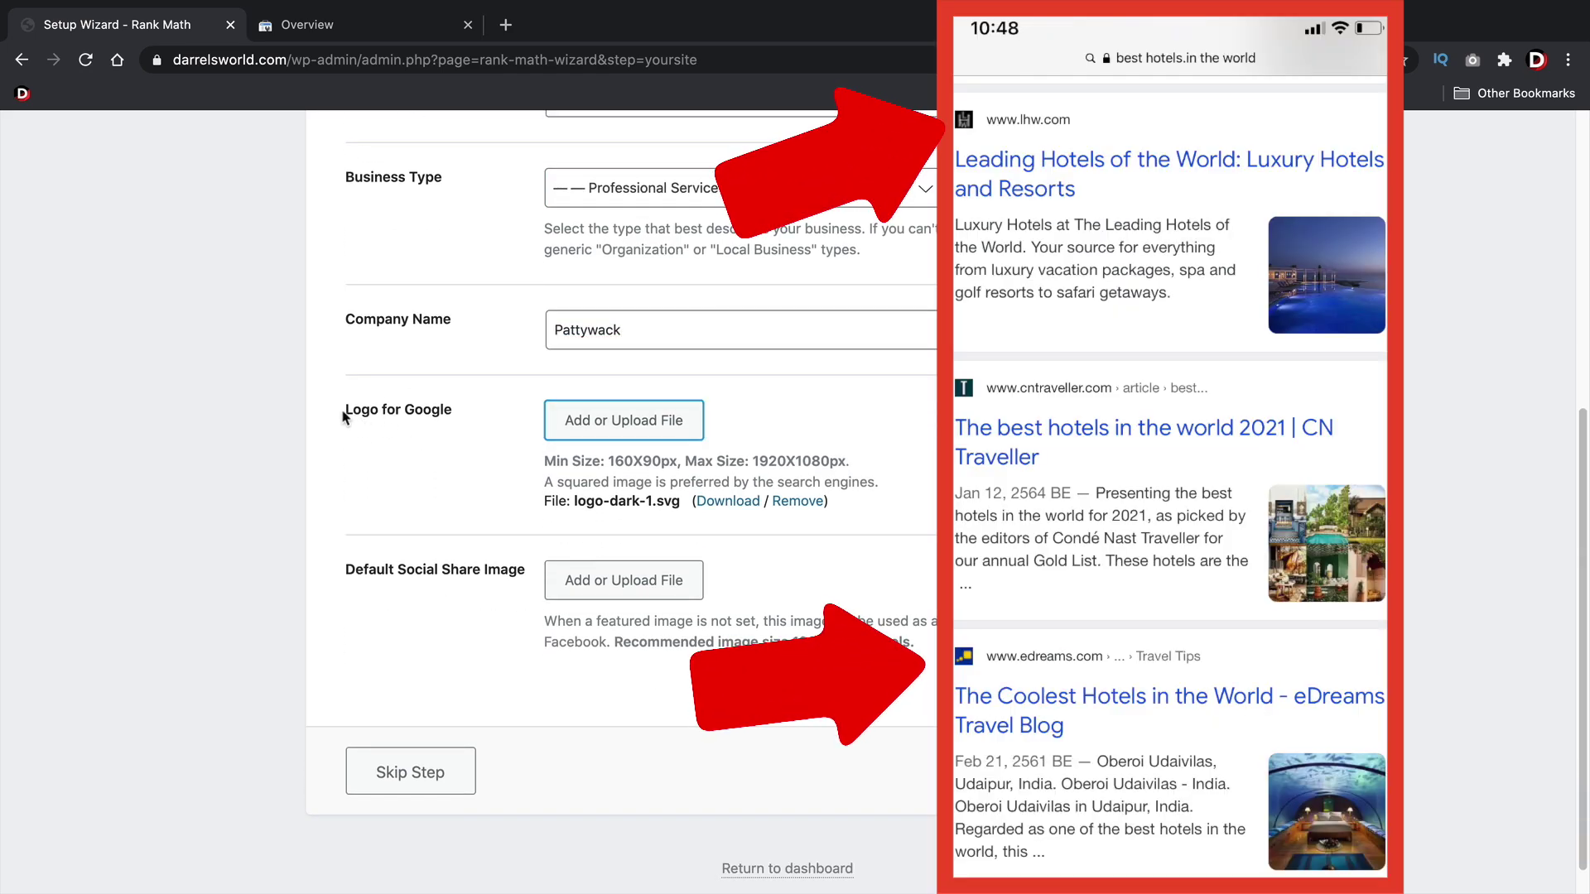
- Set the logo for Google to the round white star icon with the red ring from the media library
left_click_drag(341, 414, 452, 422)
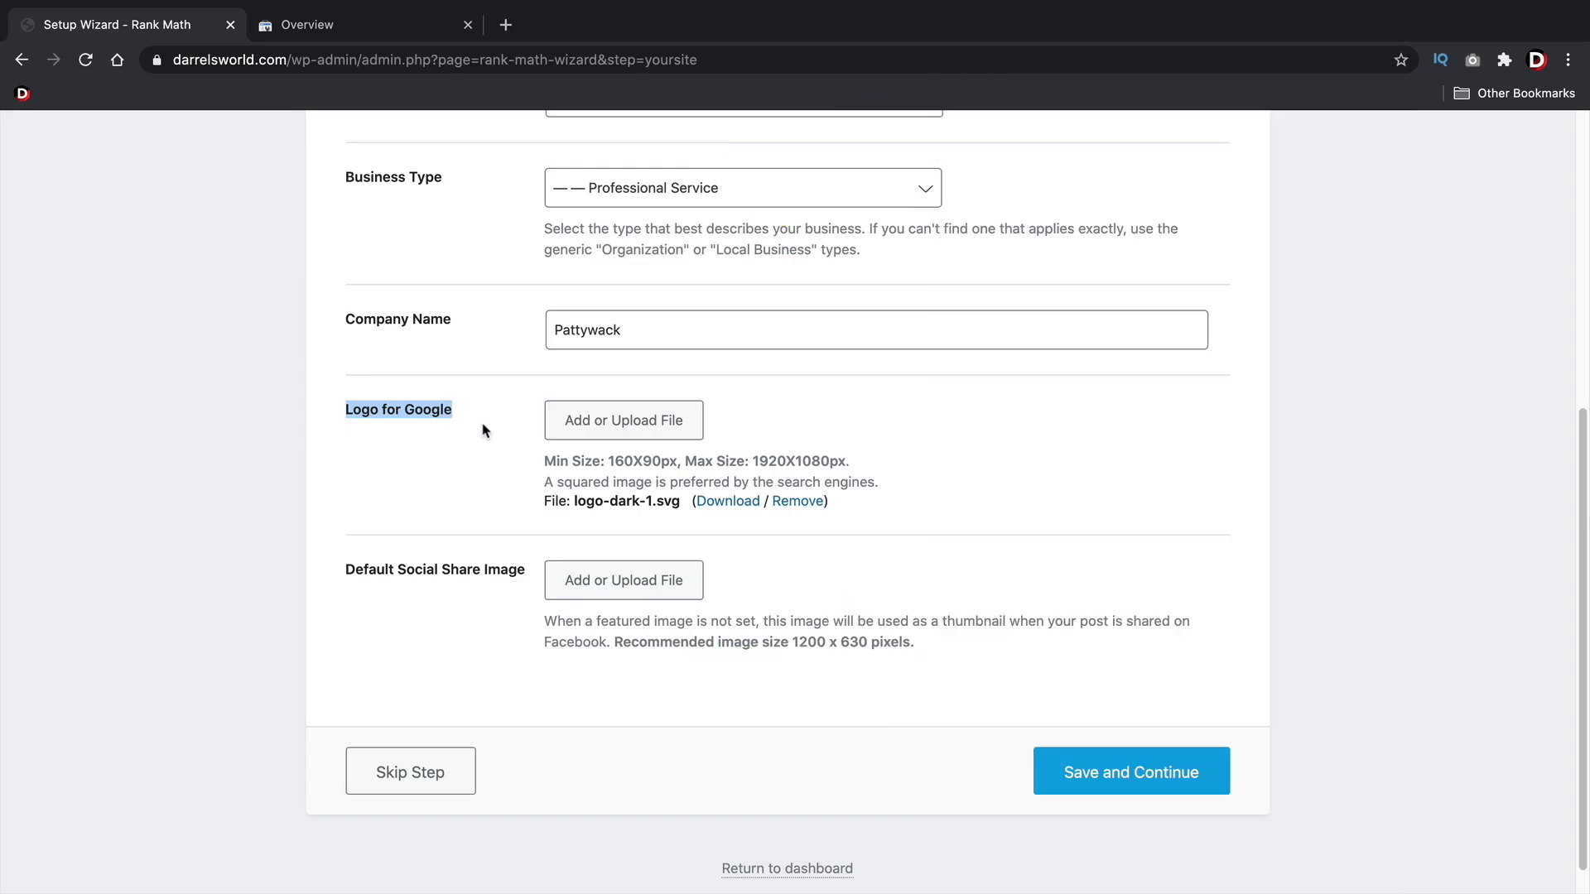
left_click(580, 424)
scroll(719, 503, "down", 5)
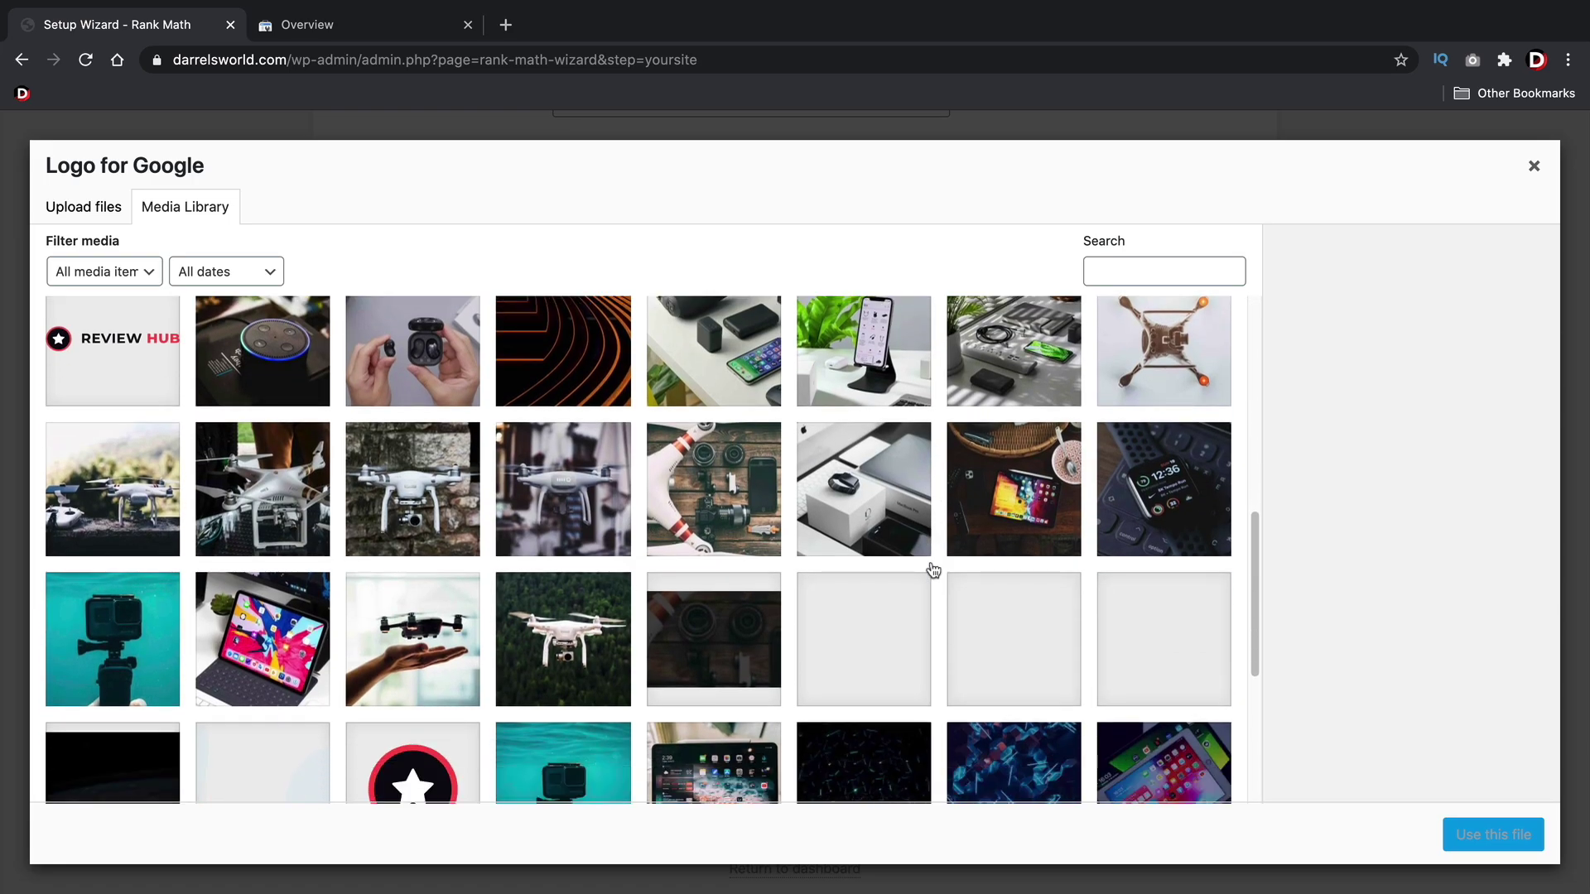
scroll(580, 525, "down", 5)
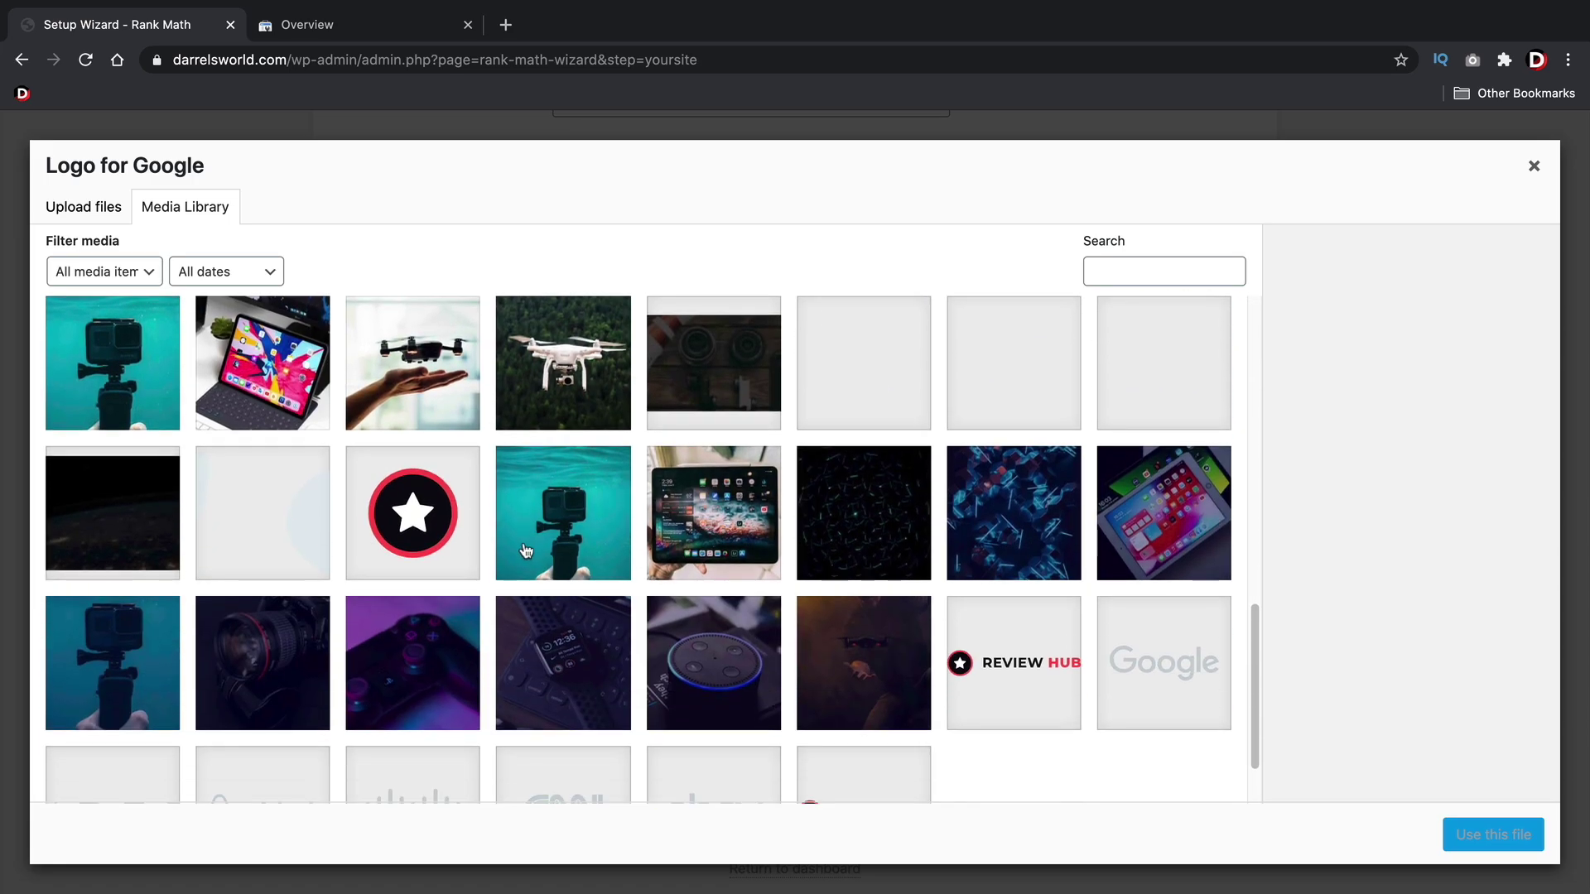
left_click(457, 531)
left_click(1495, 834)
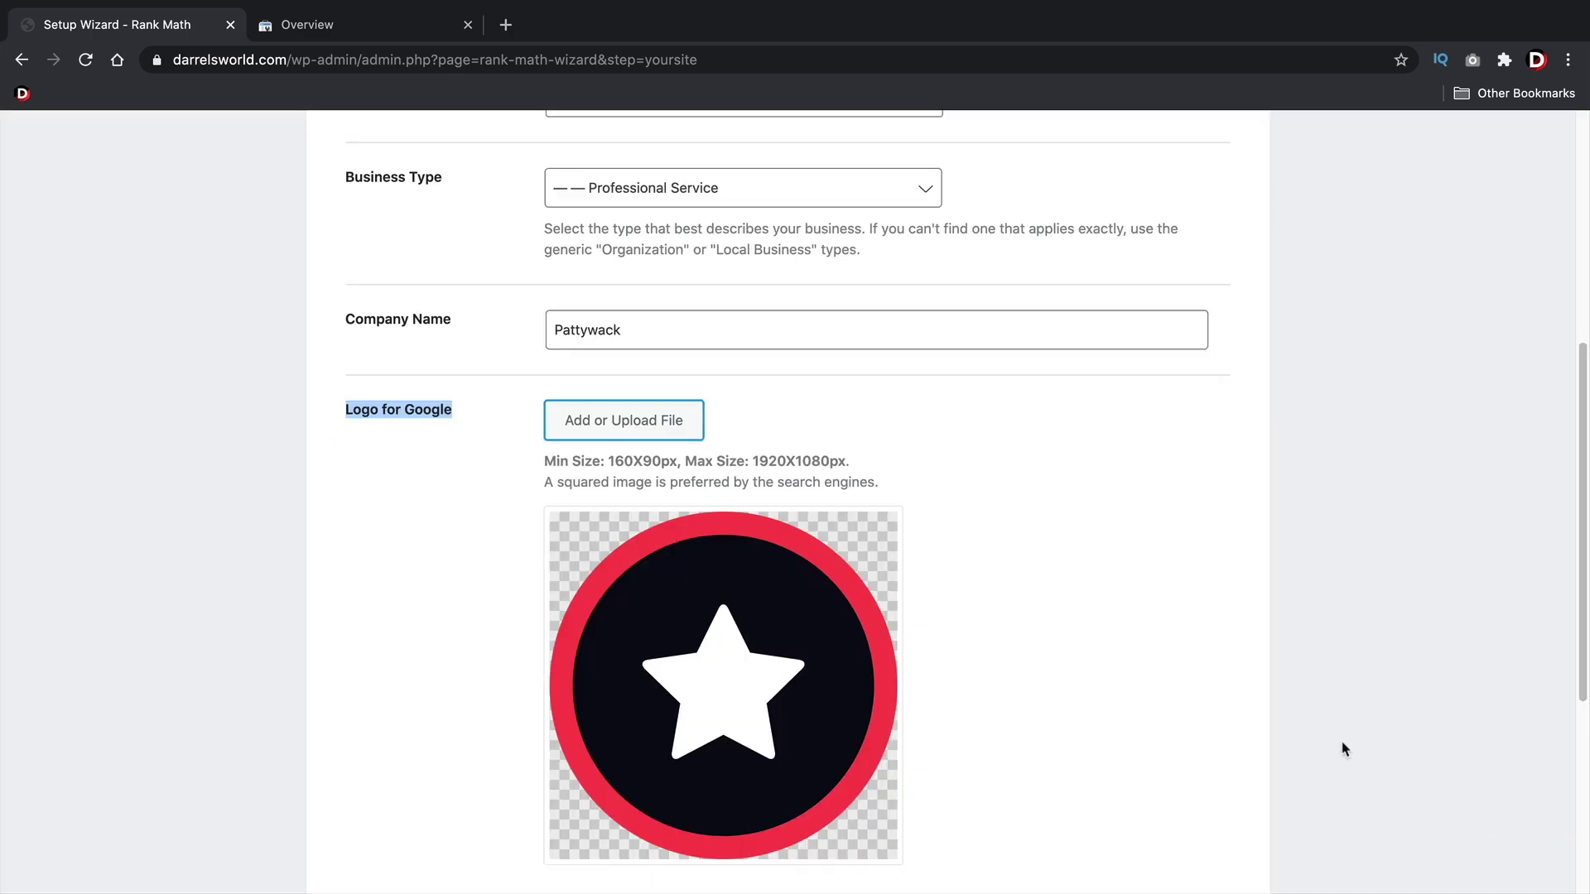
- Set the default social share image to the Review Hub logo, logo-dark-1.svg, from the media library
scroll(982, 588, "down", 5)
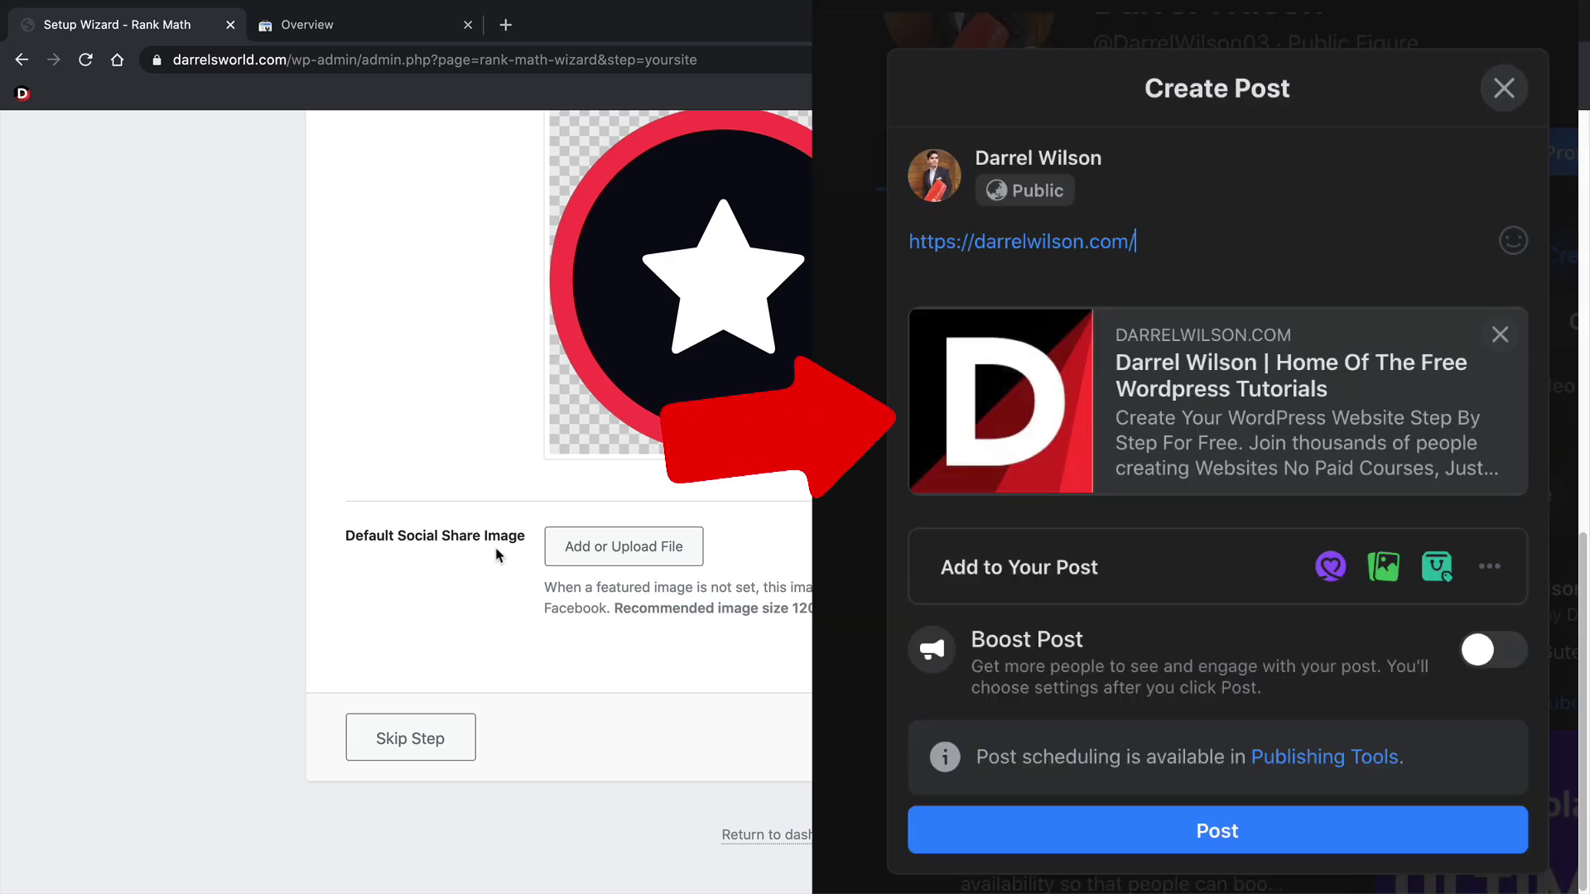
left_click(611, 551)
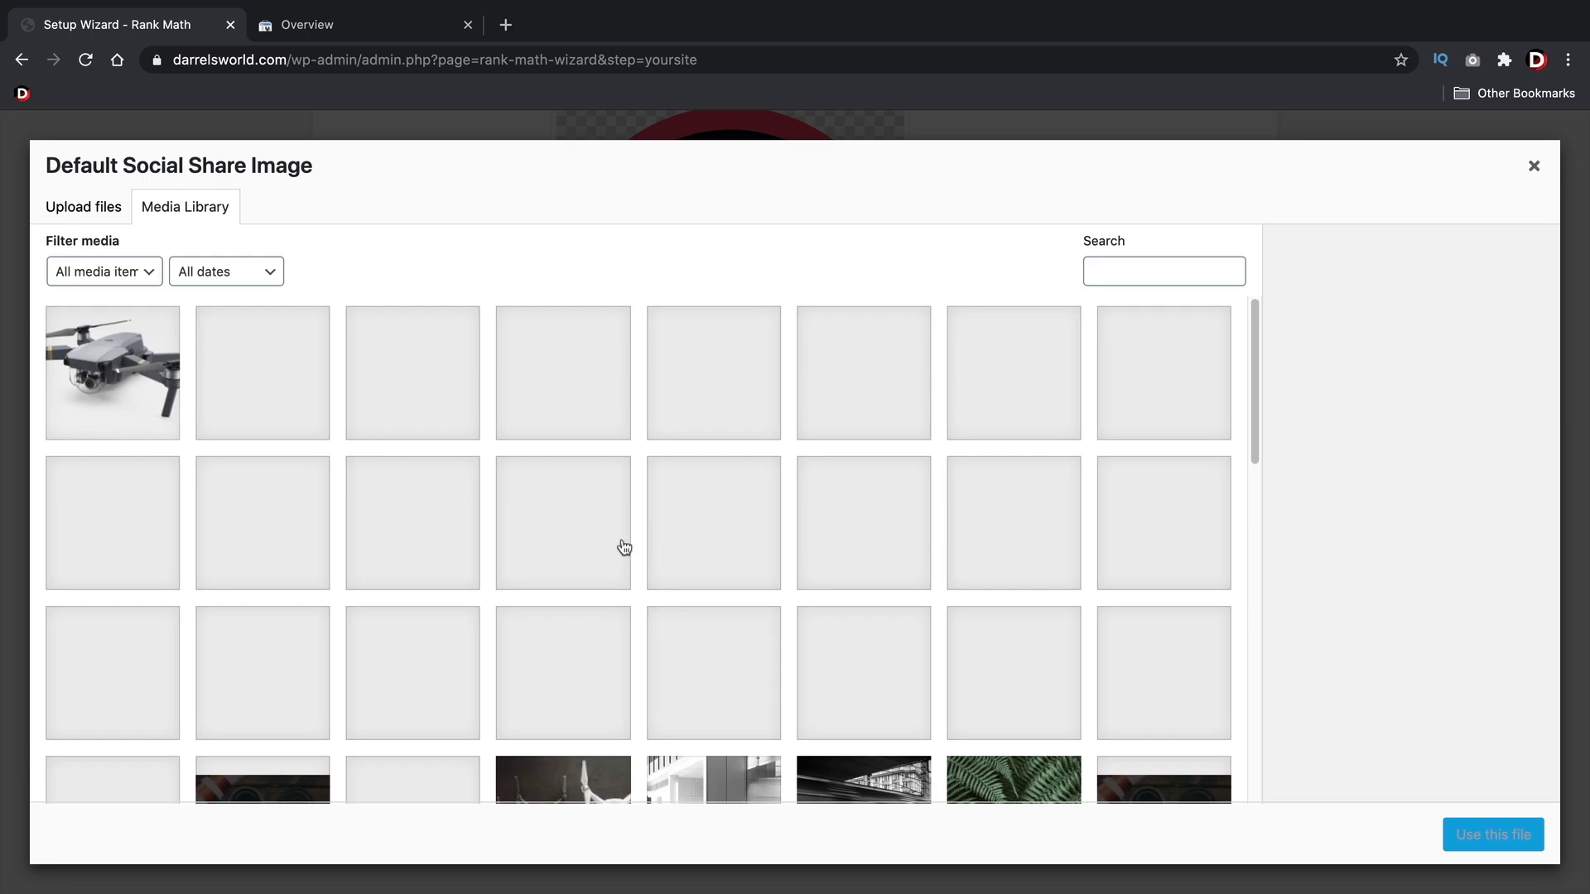
scroll(624, 547, "down", 5)
left_click(406, 402)
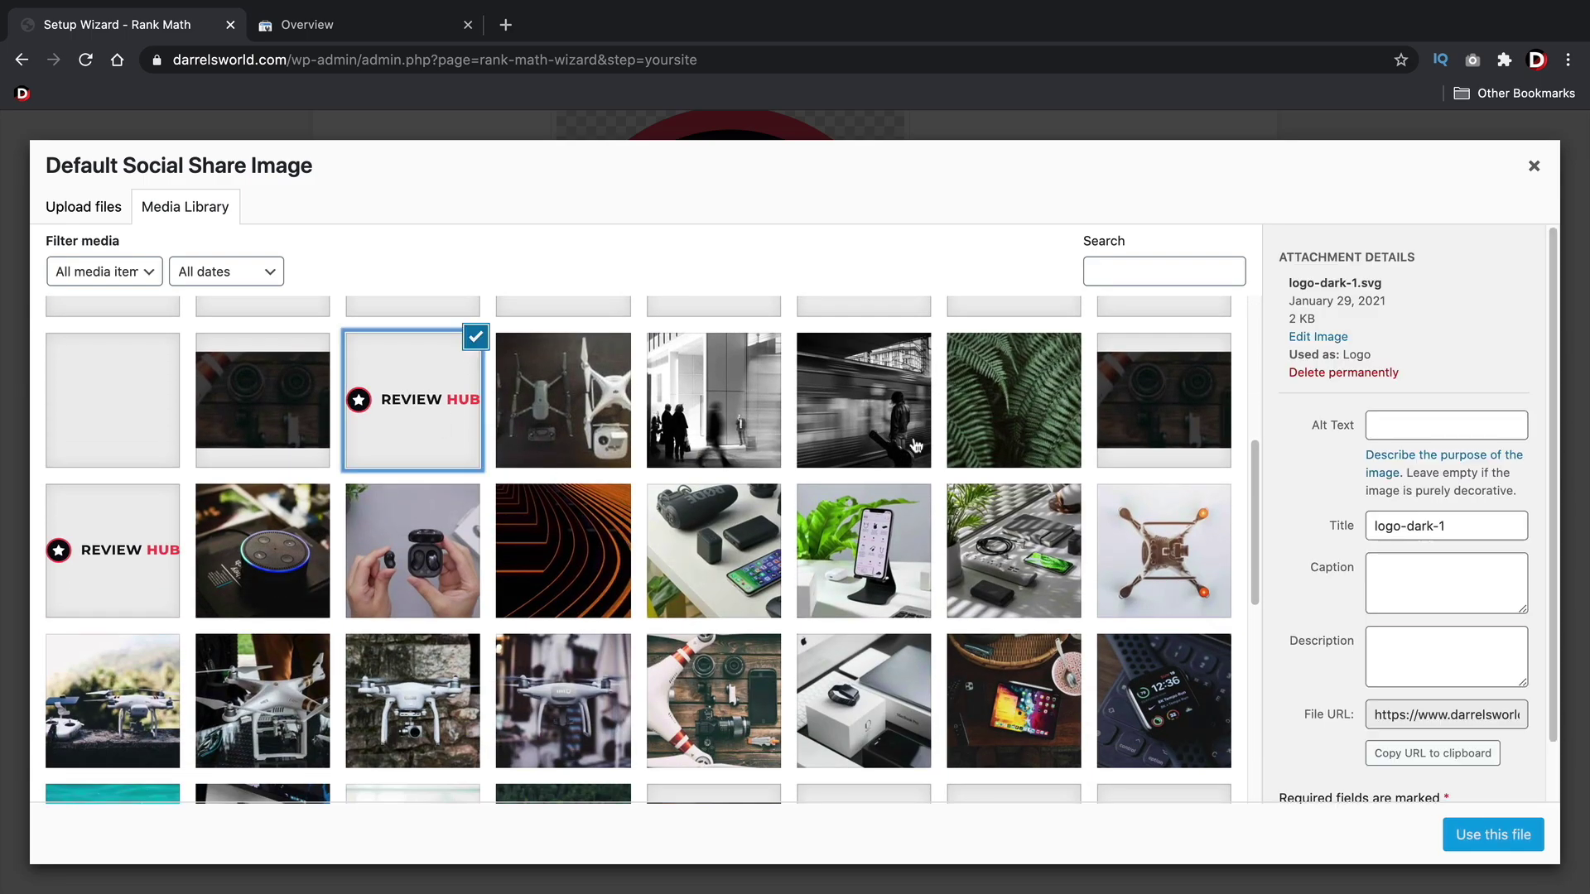
left_click(1494, 834)
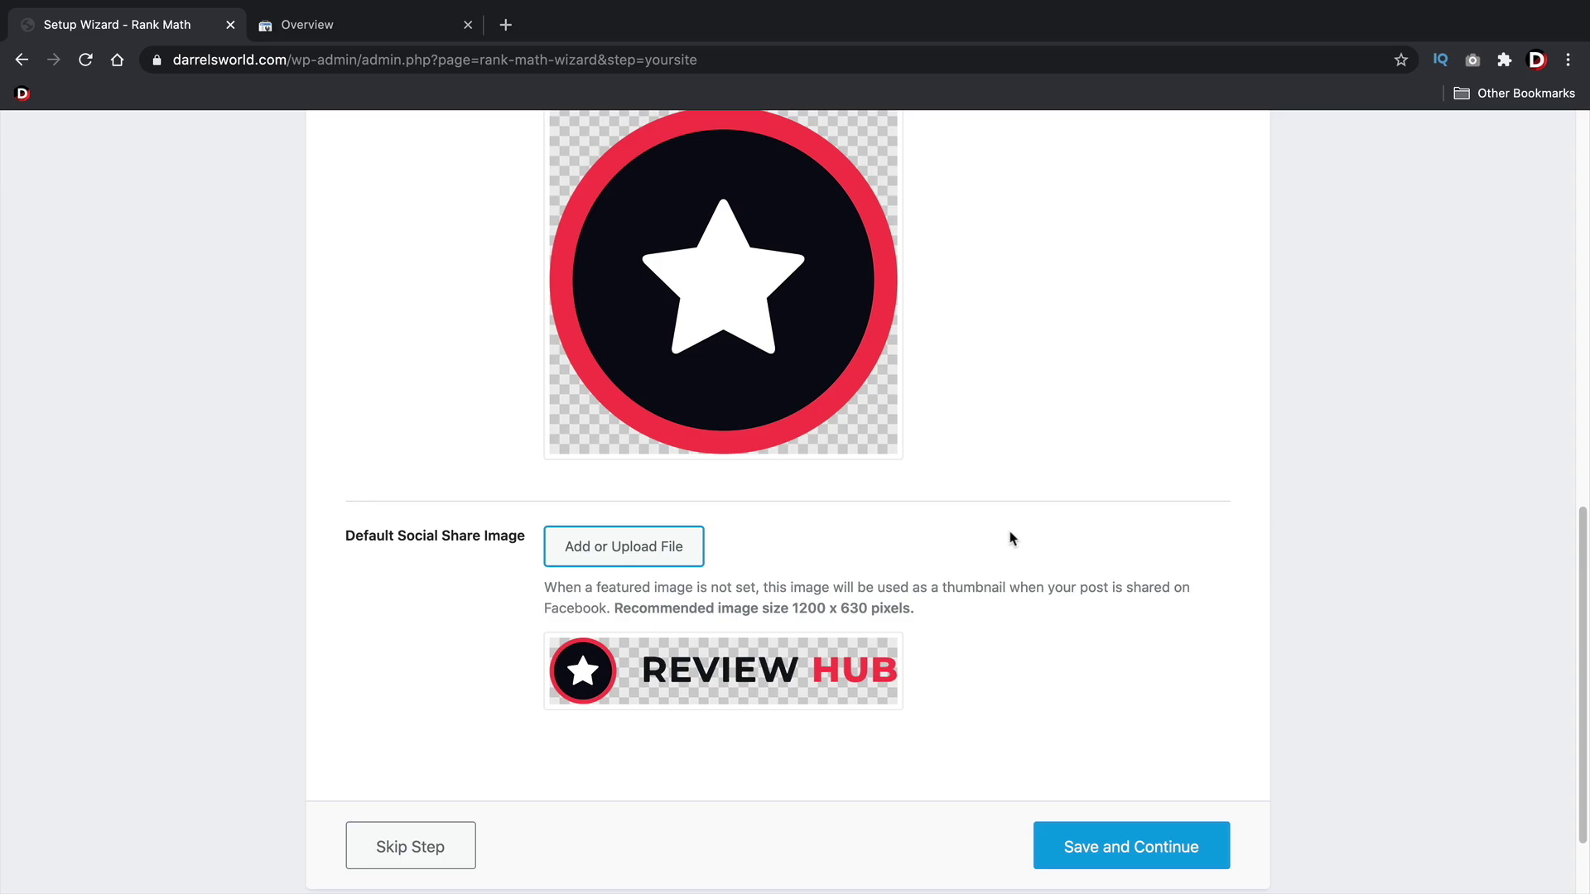
- Save the website details and skip the wizard's Google services connection step
scroll(1009, 492, "down", 2)
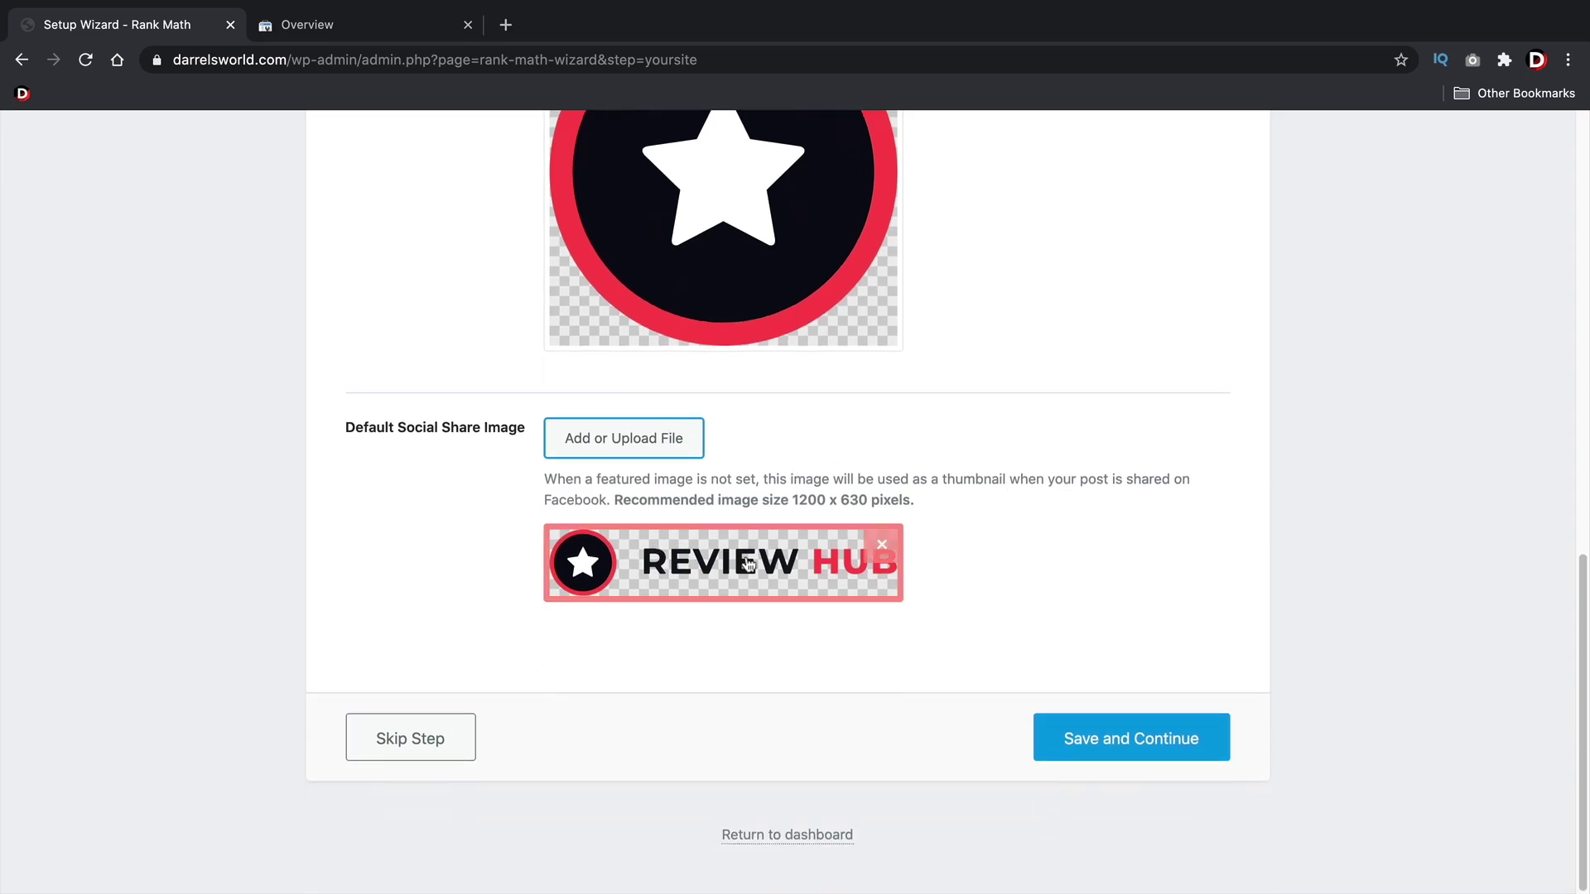
left_click(1131, 746)
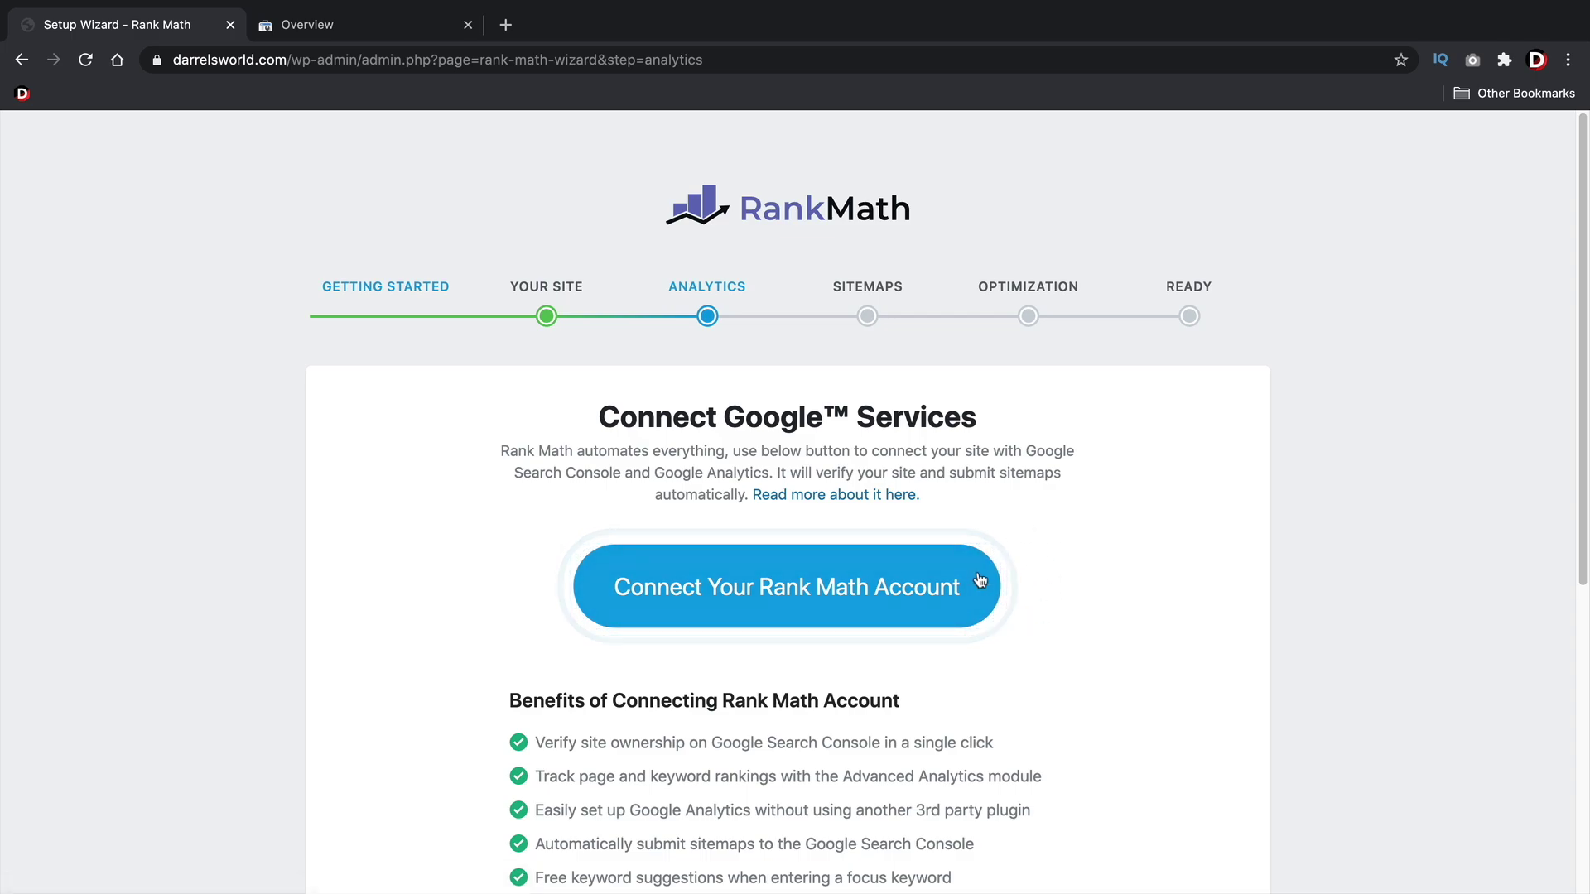
scroll(952, 612, "down", 5)
scroll(952, 590, "down", 2)
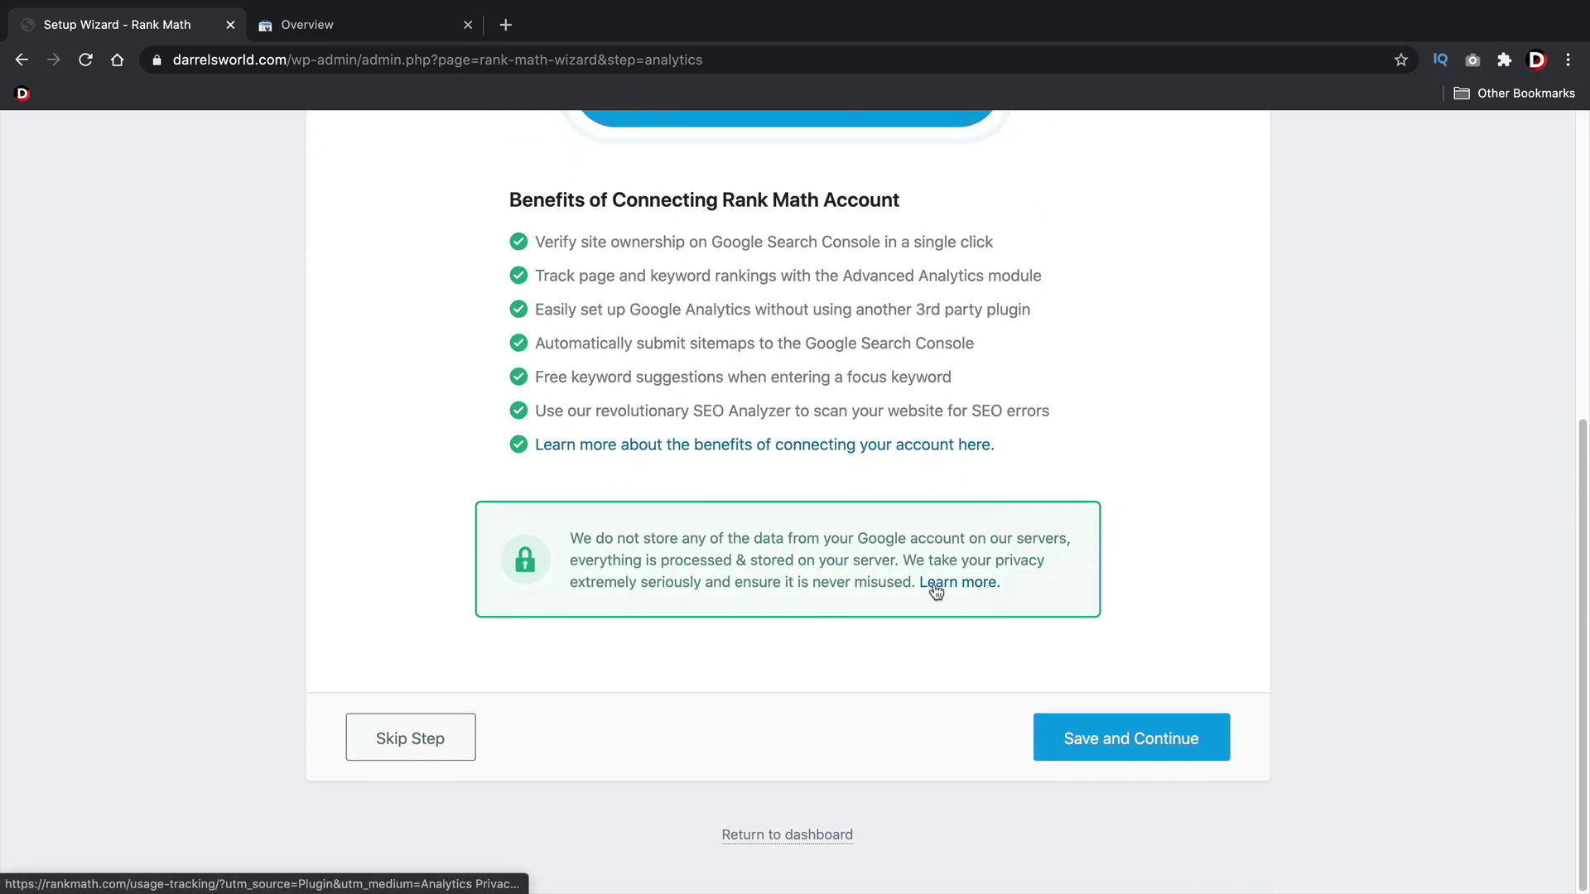
left_click(407, 743)
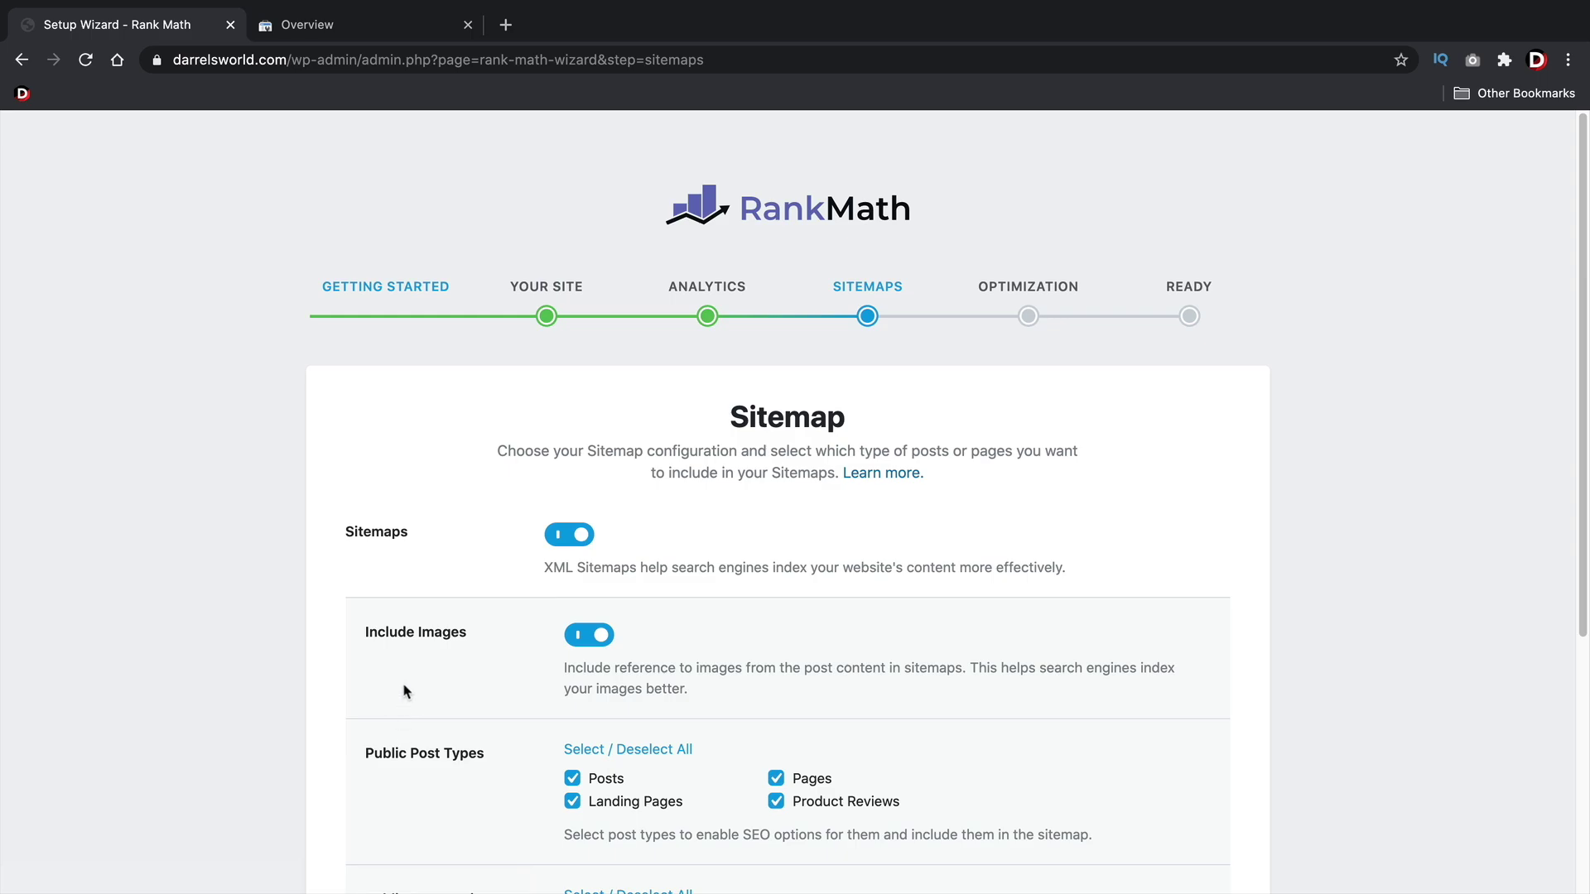
- Include the second, unticked Categories taxonomy in the sitemap and save the sitemap settings
scroll(407, 689, "down", 2)
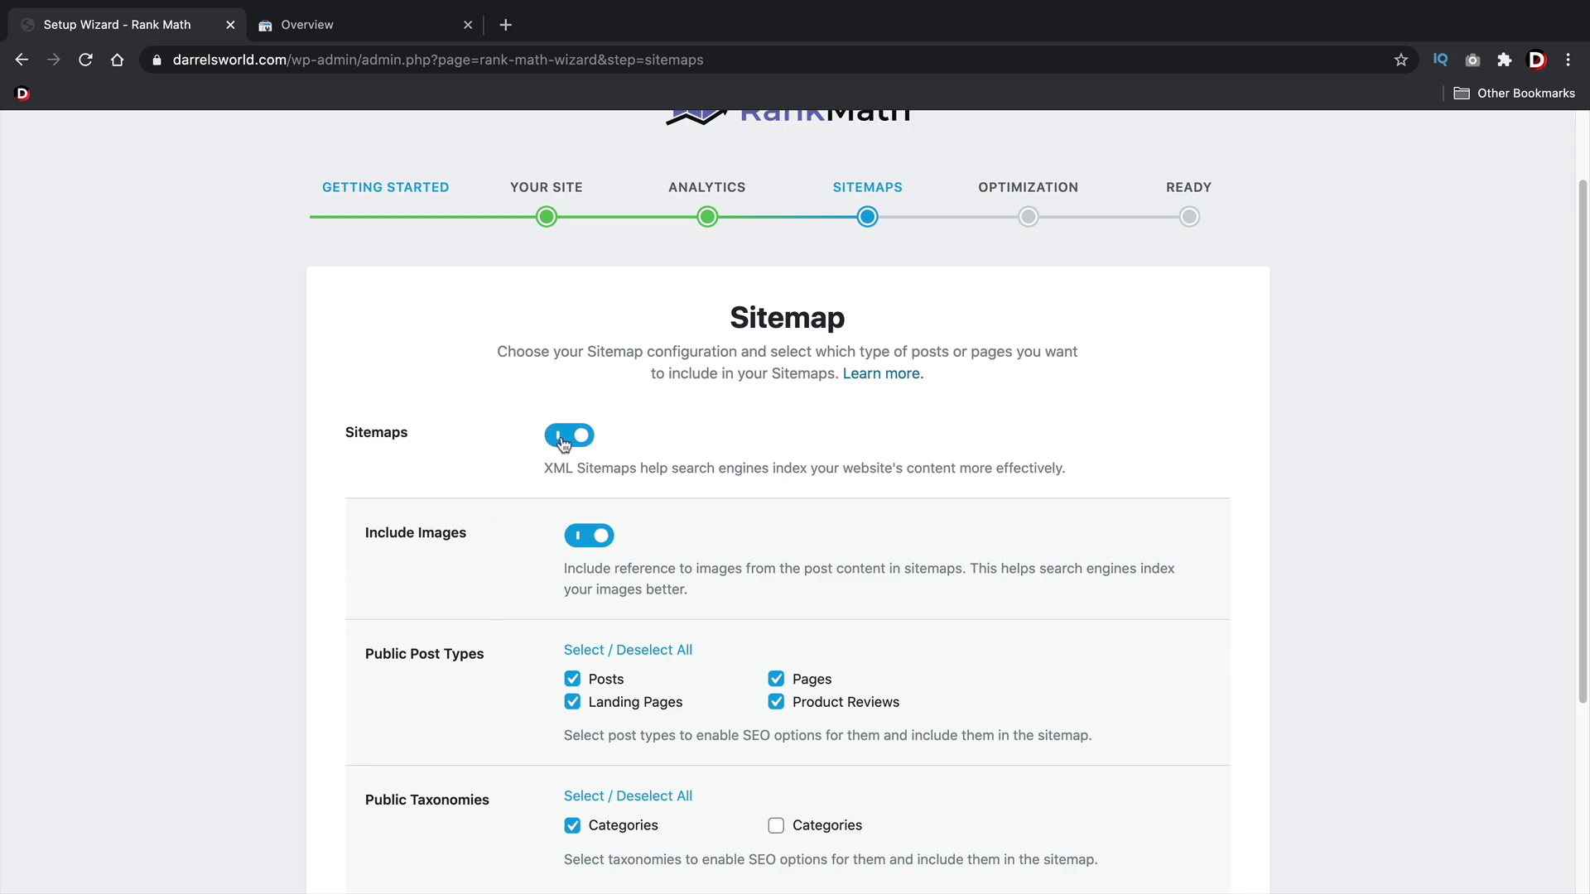
scroll(626, 448, "down", 3)
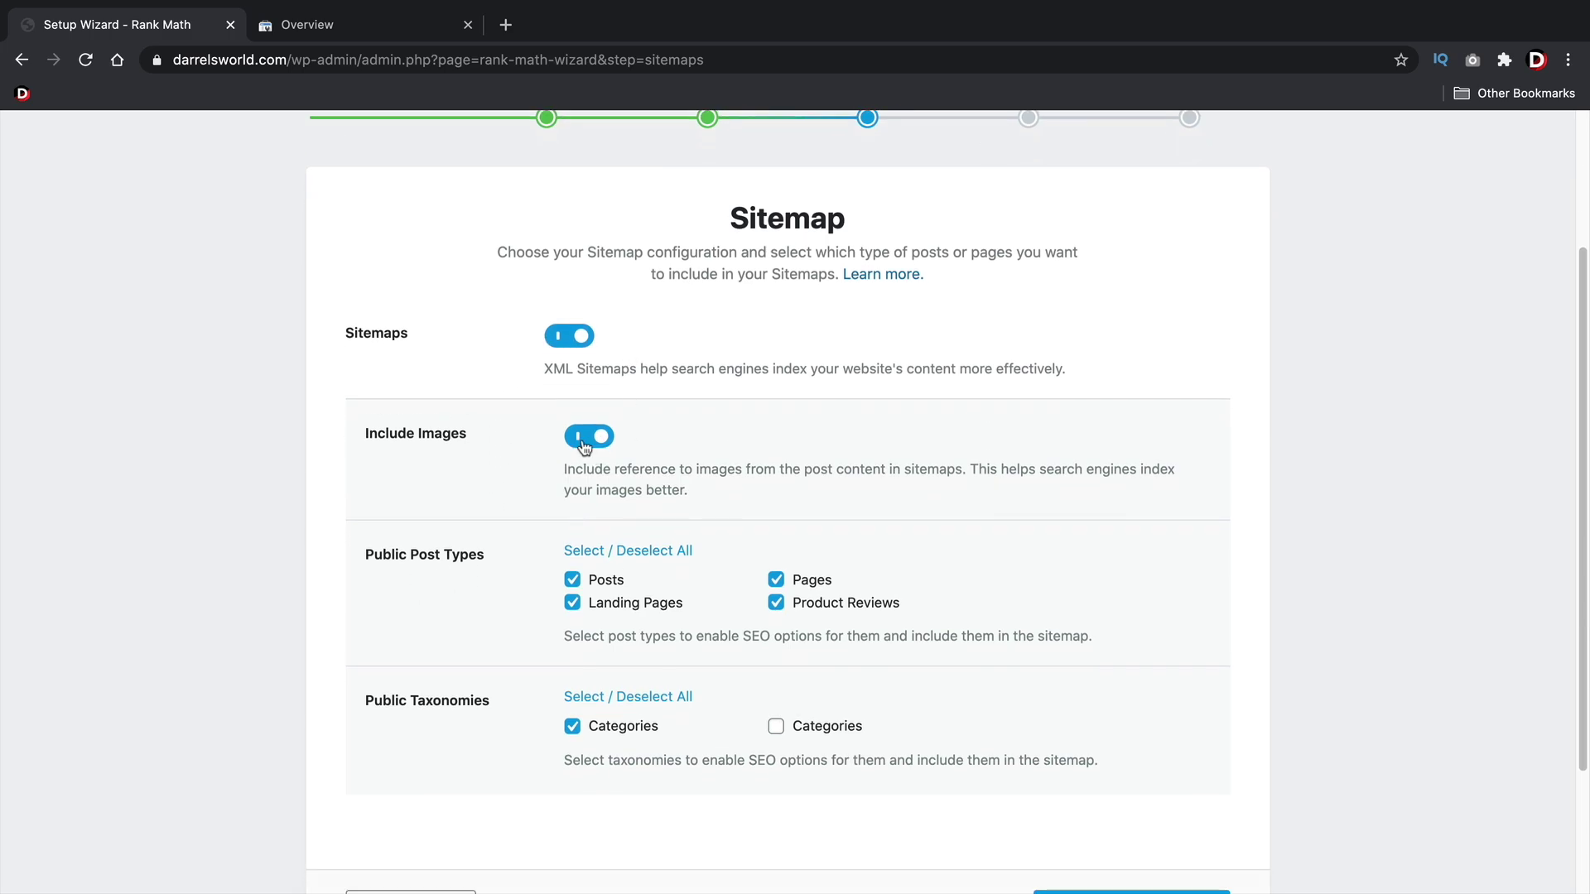
scroll(585, 438, "down", 1)
scroll(586, 438, "down", 2)
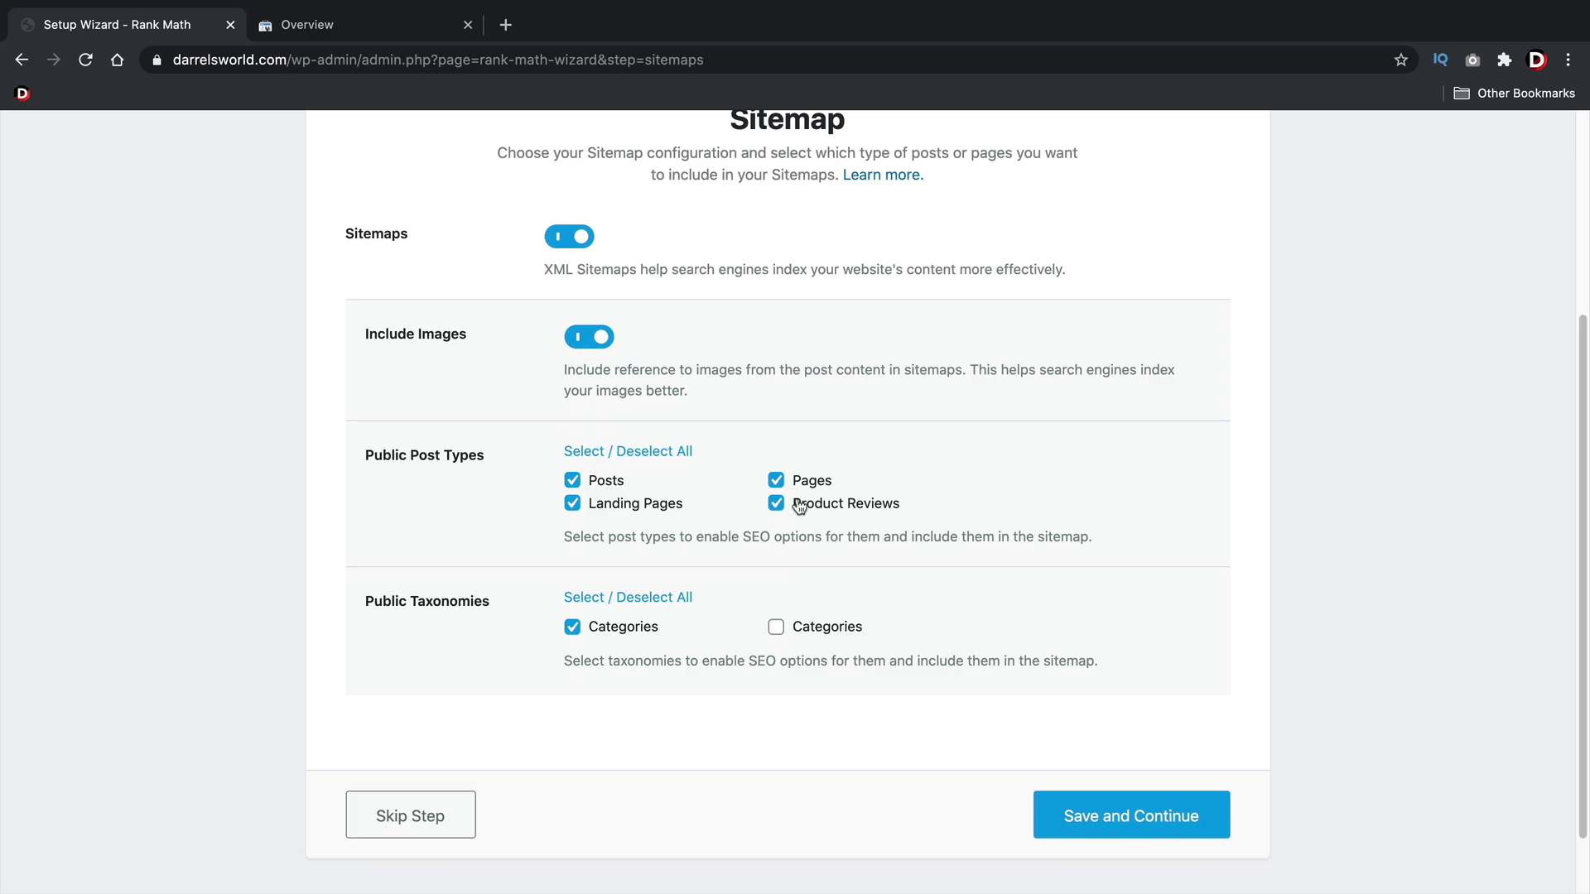
scroll(662, 509, "down", 2)
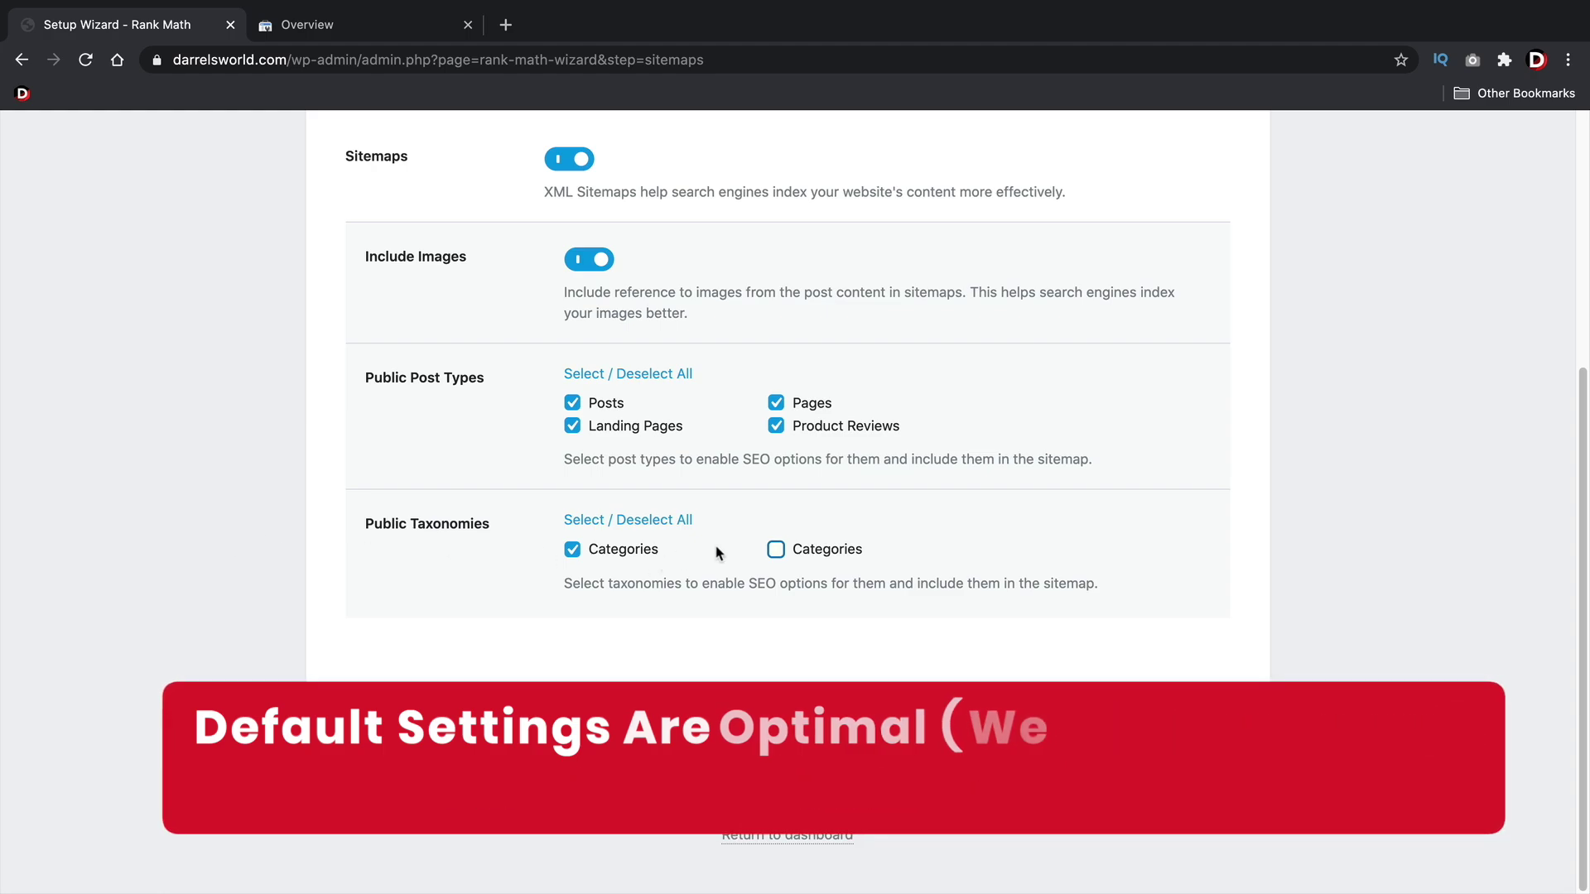
left_click(776, 549)
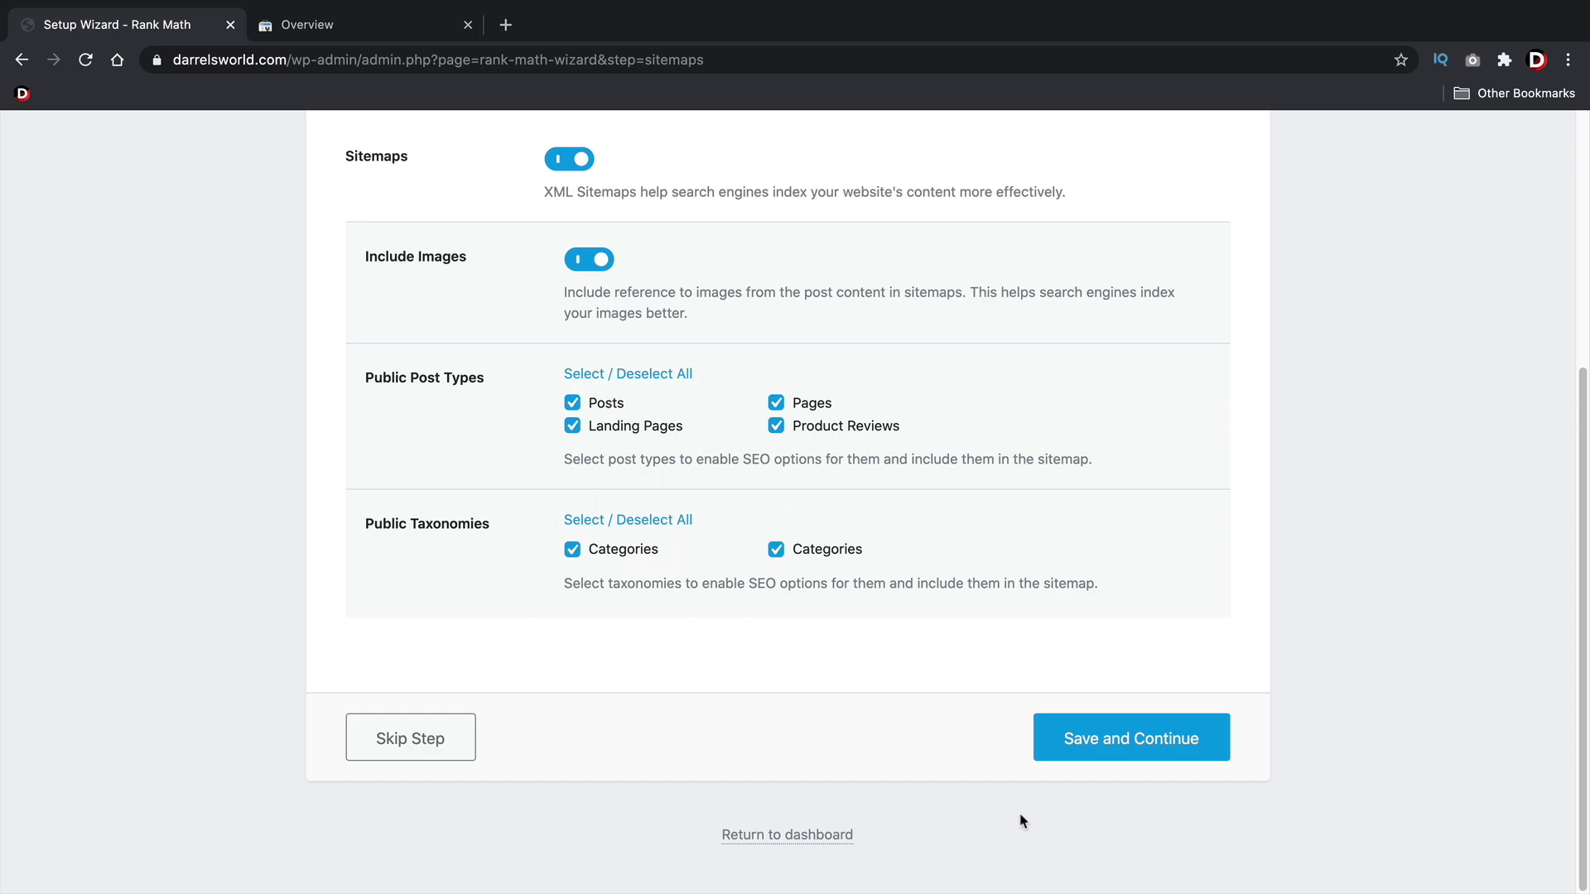
left_click(1136, 738)
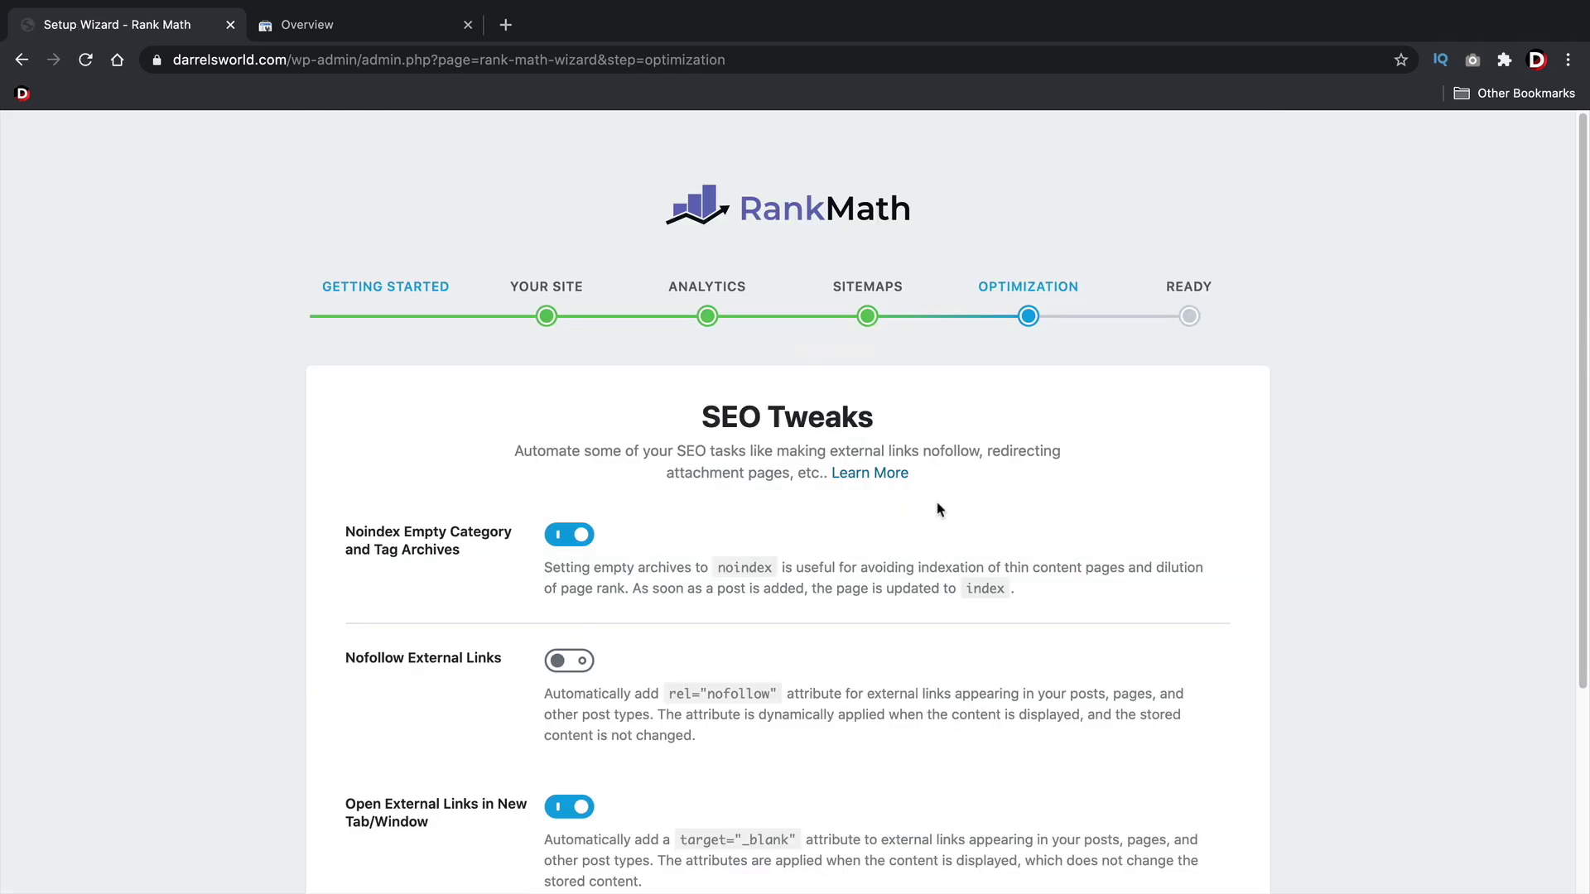
- Save the SEO tweaks with external links opening in a new tab, and proceed to the advanced options setup
scroll(944, 501, "down", 3)
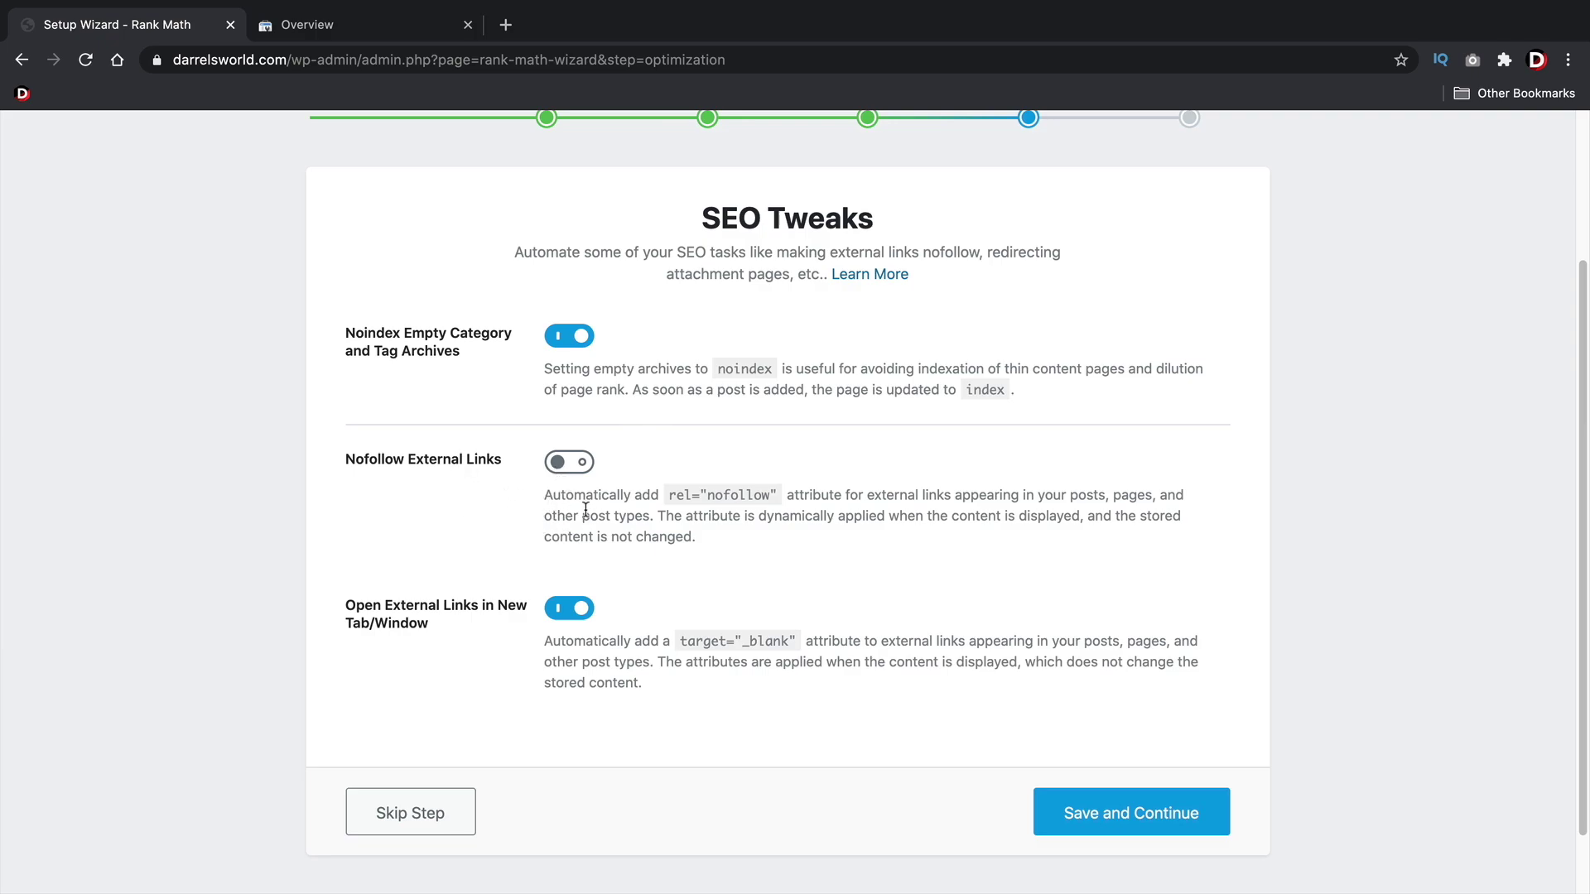
scroll(586, 509, "down", 2)
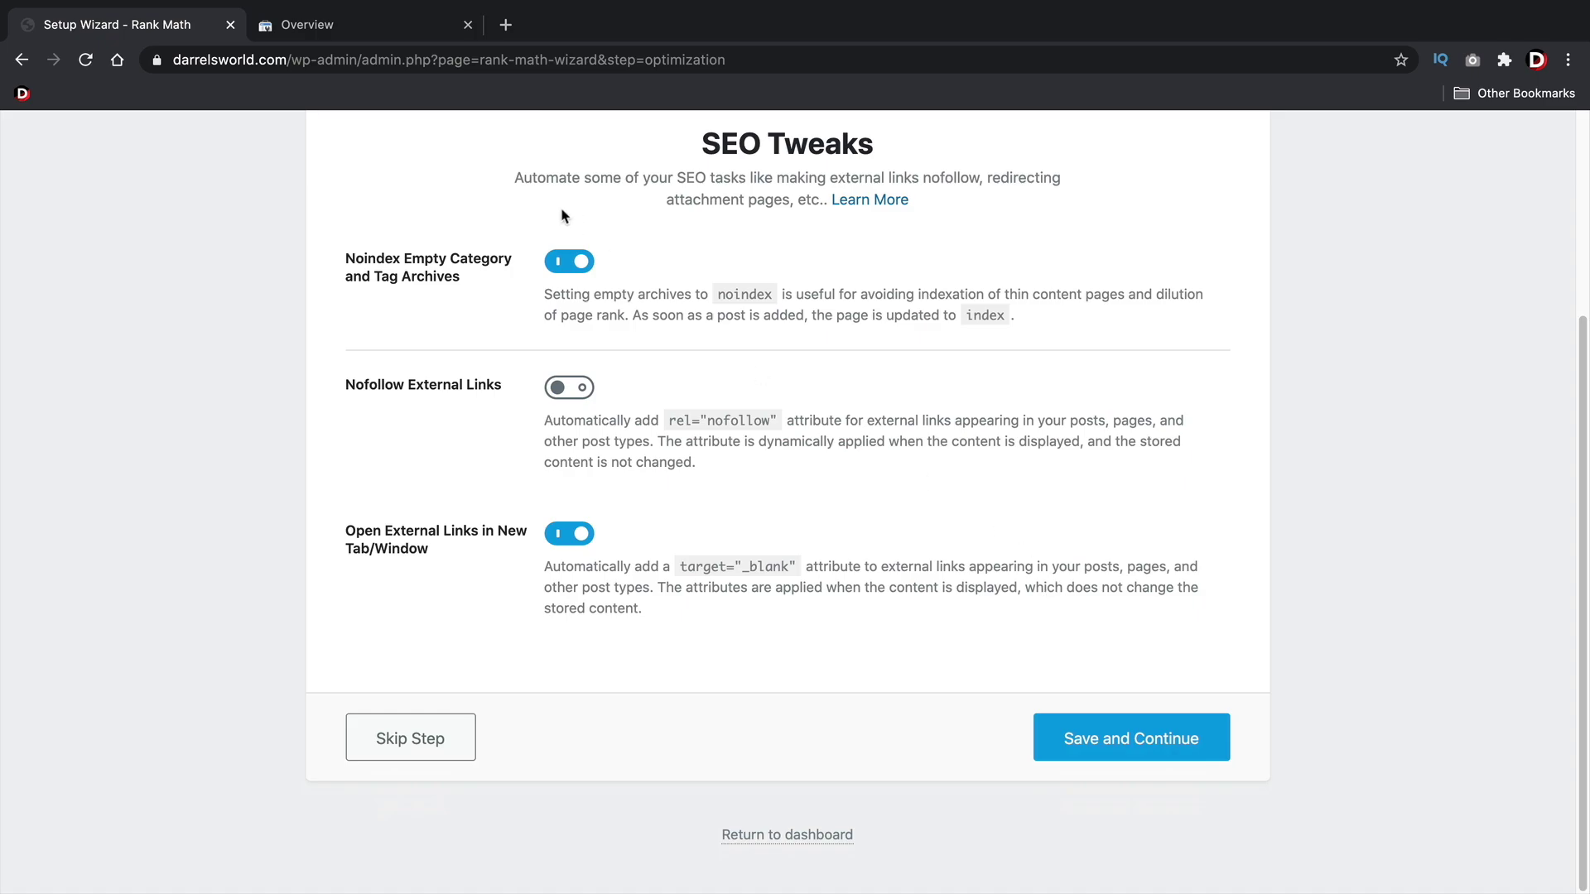
left_click(393, 28)
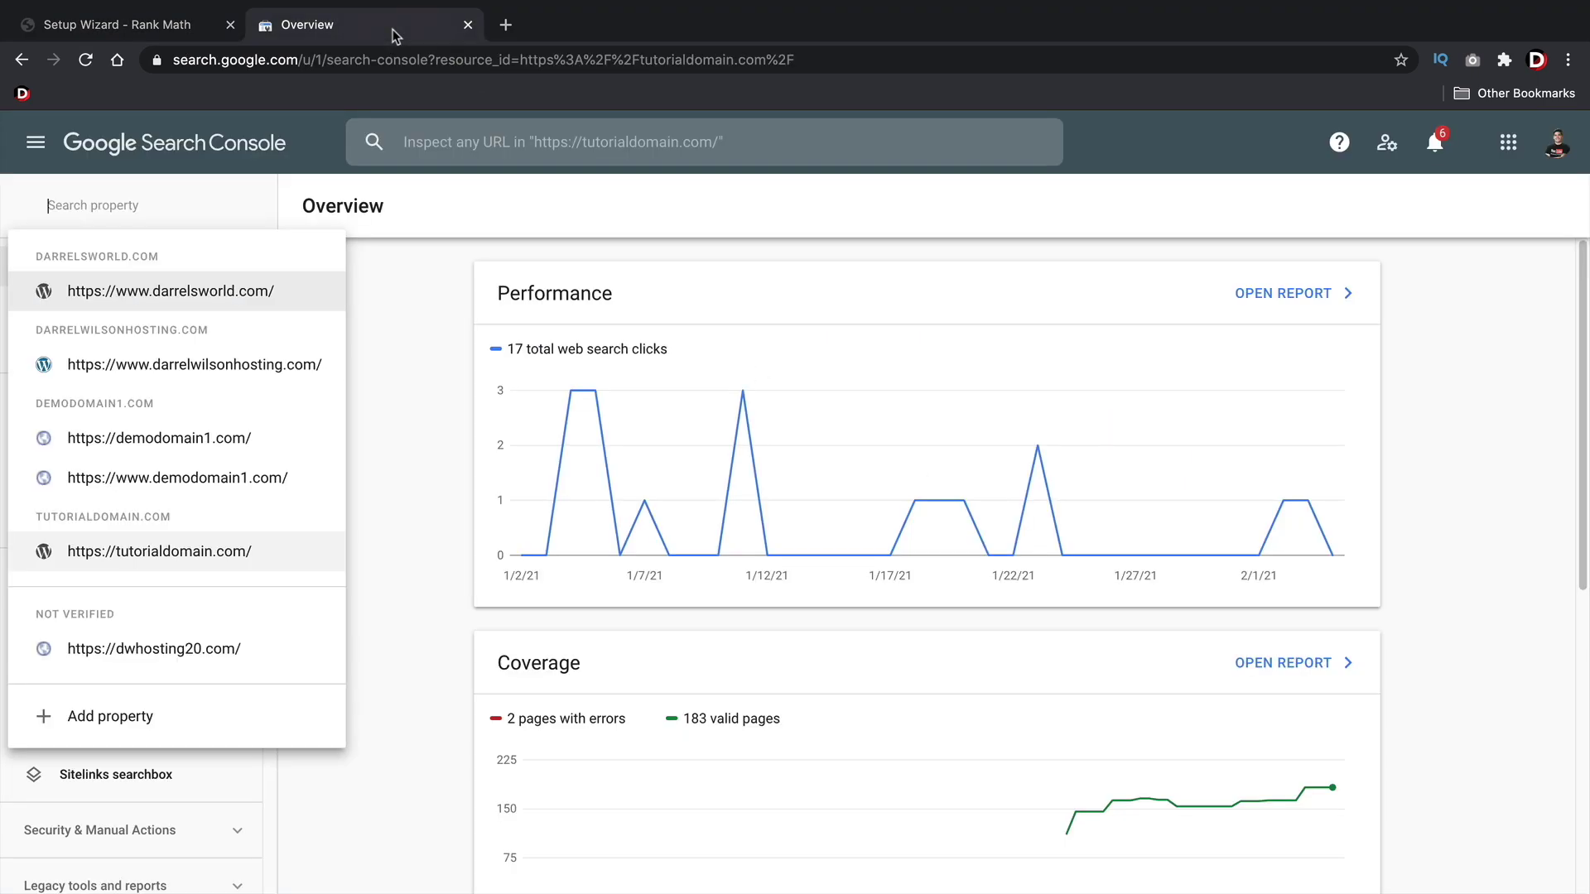
left_click(156, 28)
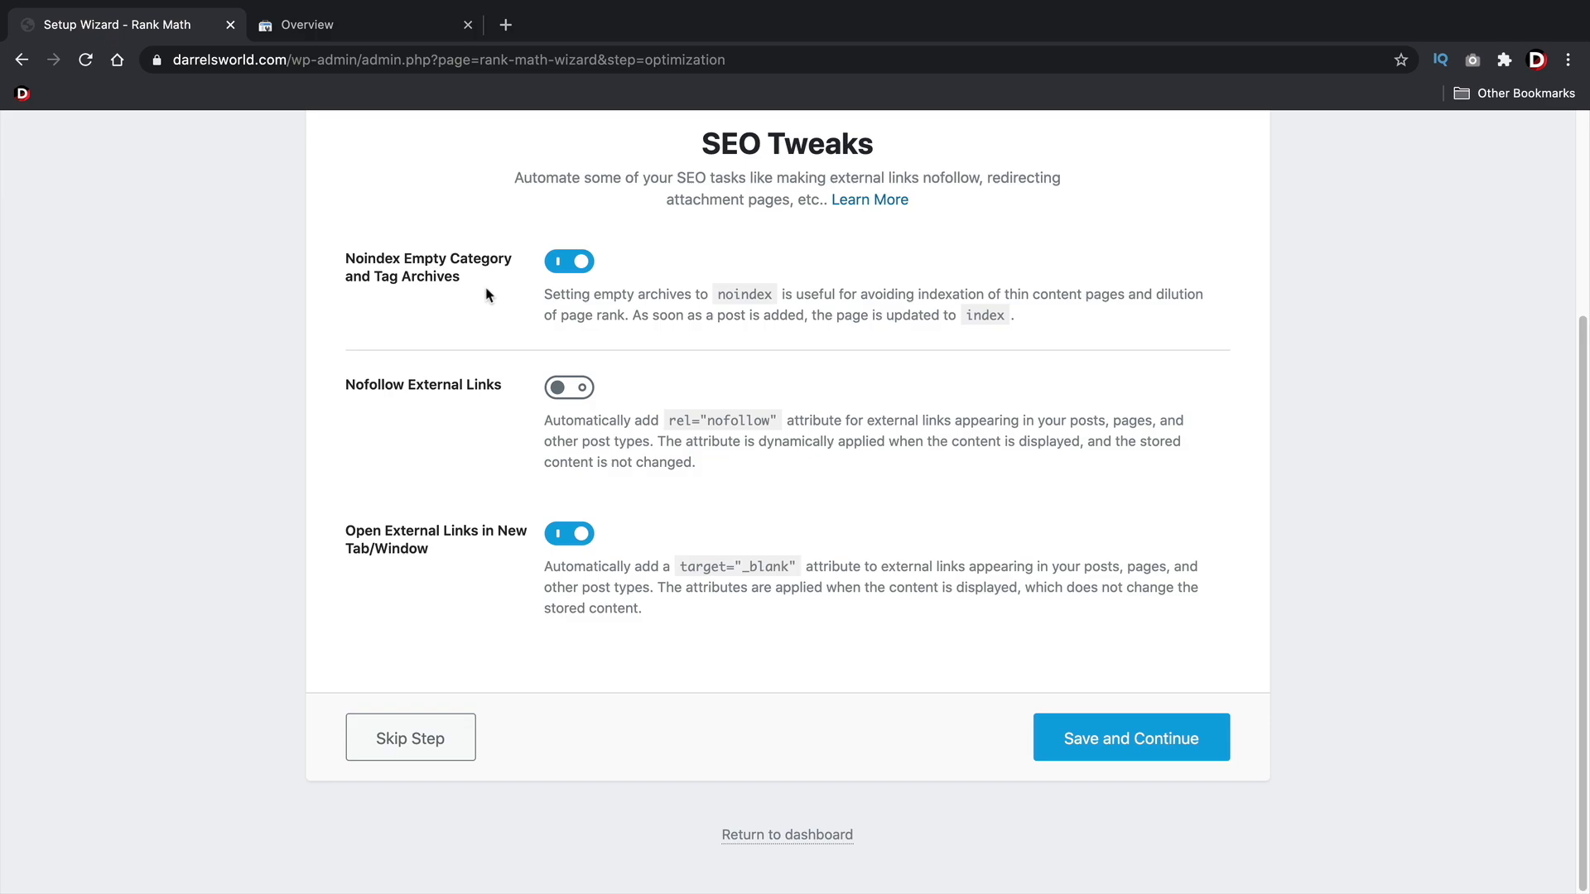
left_click(573, 544)
left_click(574, 544)
left_click(1085, 746)
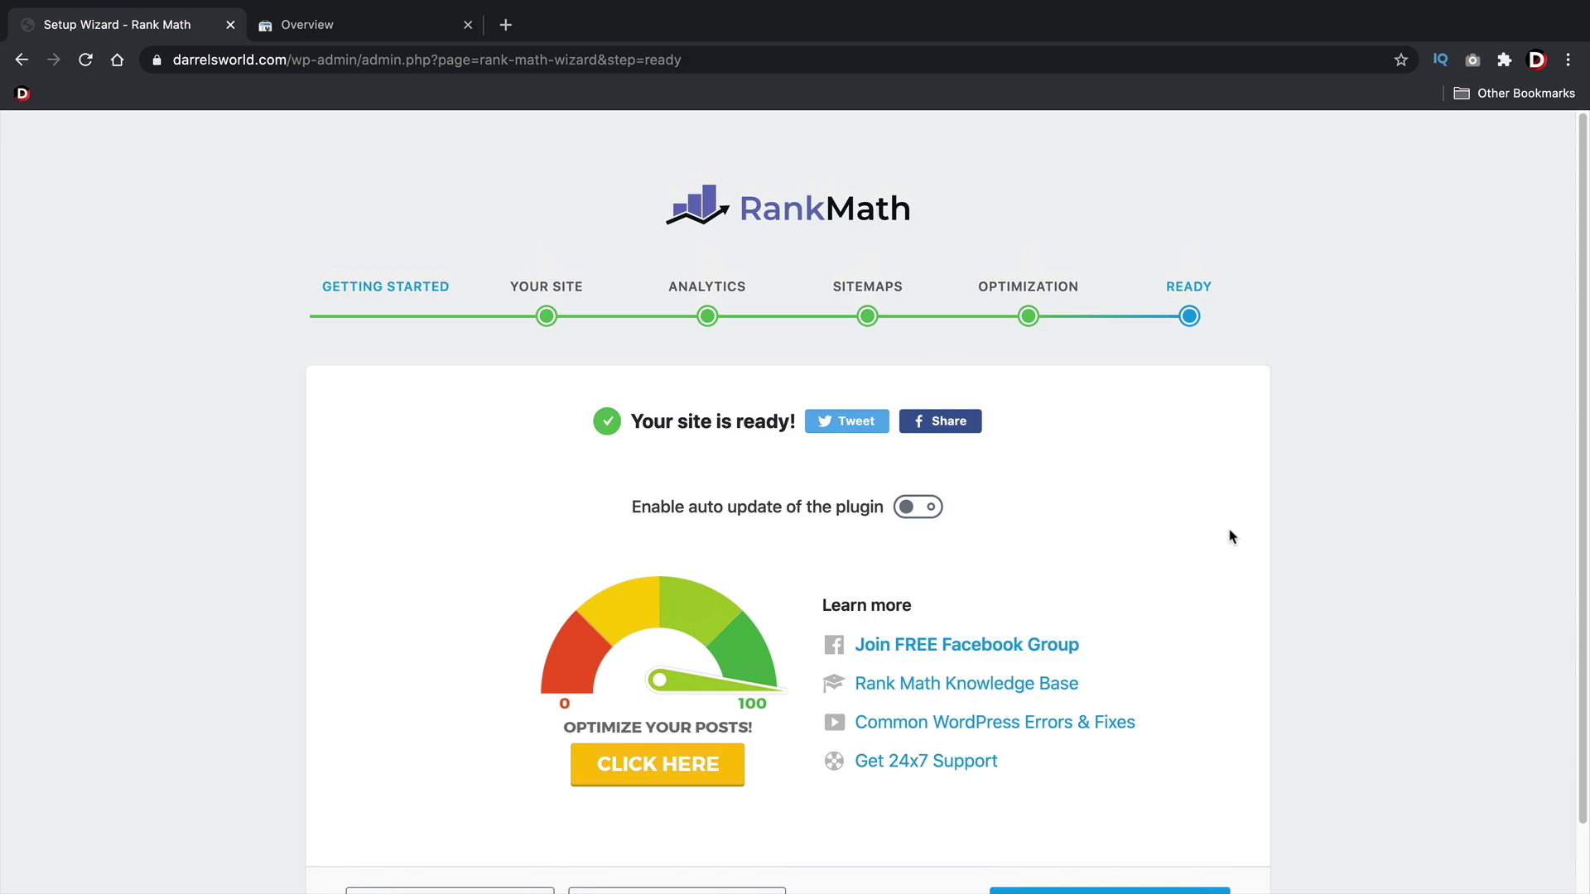
scroll(1232, 536, "down", 1)
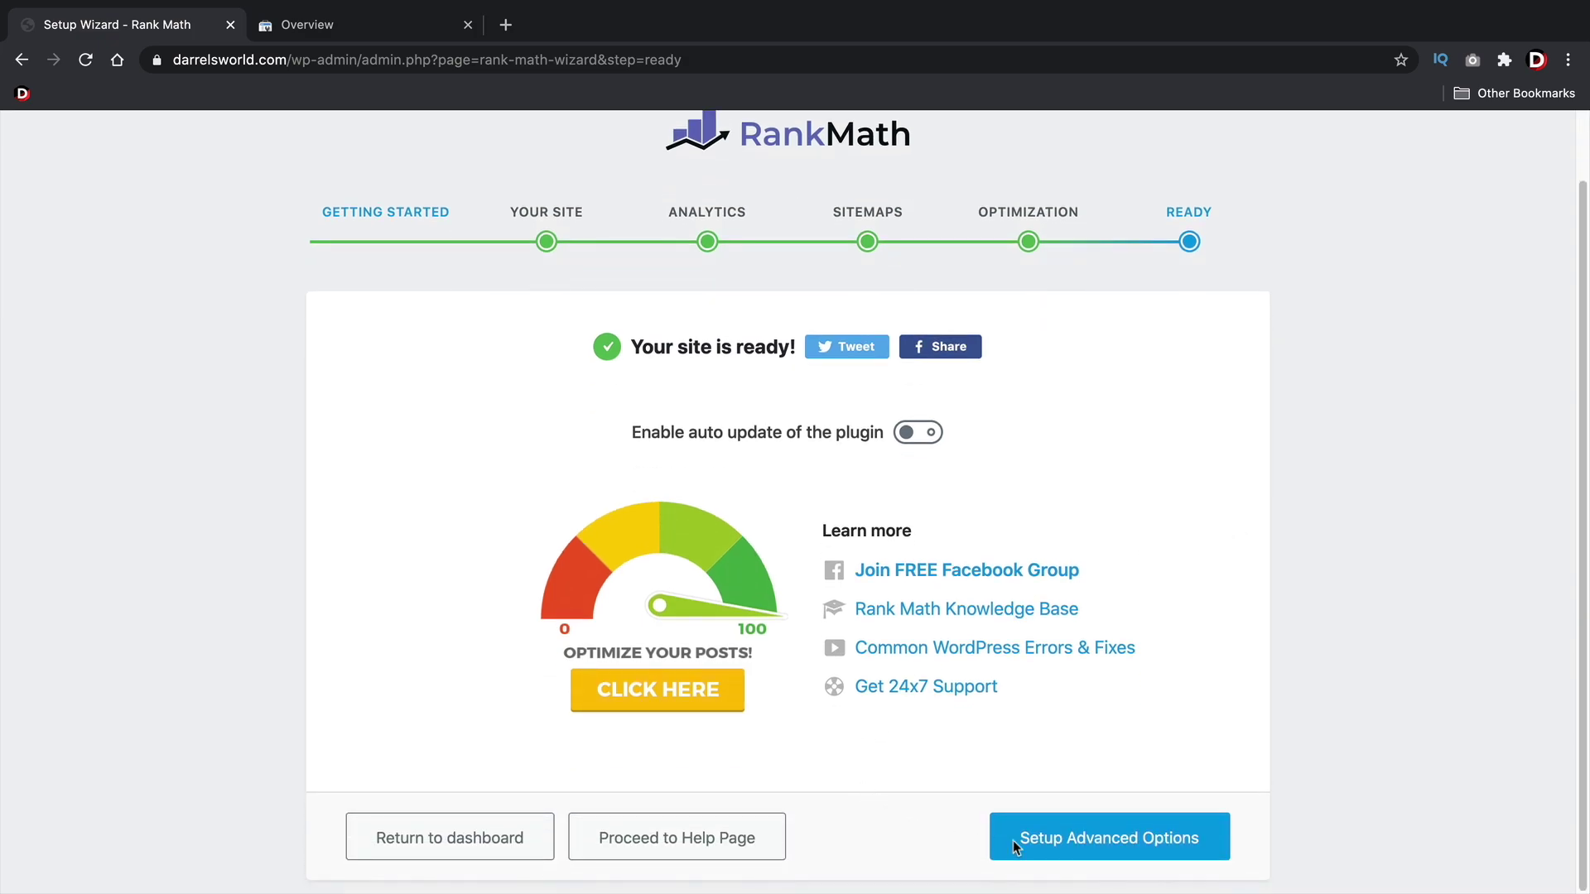
left_click(1095, 843)
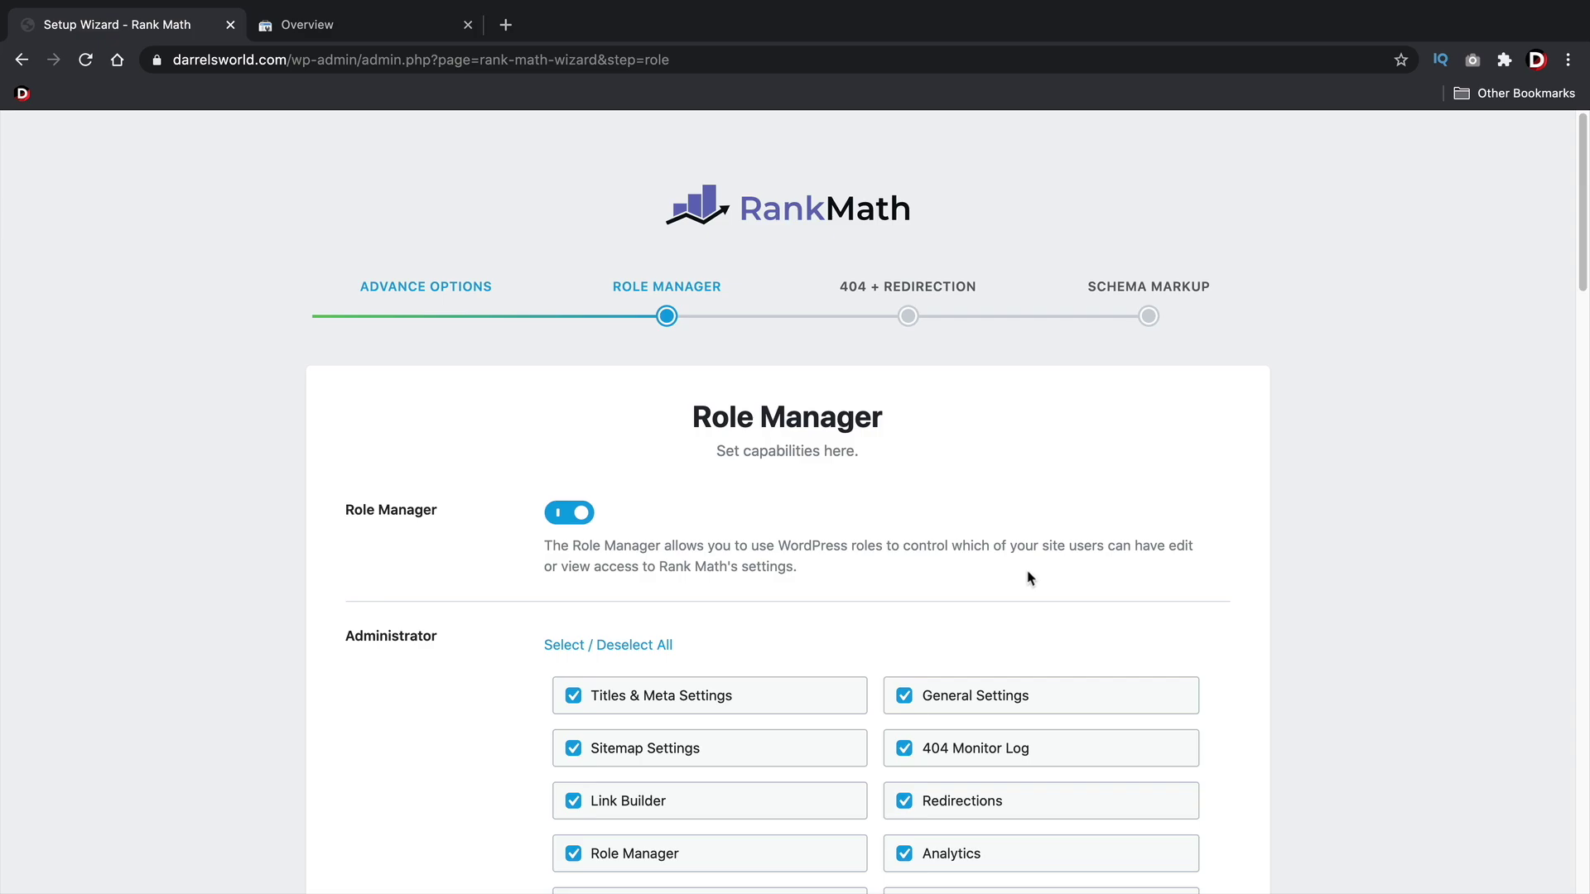
- Grant the Editor role access to Titles & Meta Settings, General Settings, 404 Monitor Log, Redirections and Sitemap Settings
scroll(1035, 584, "down", 2)
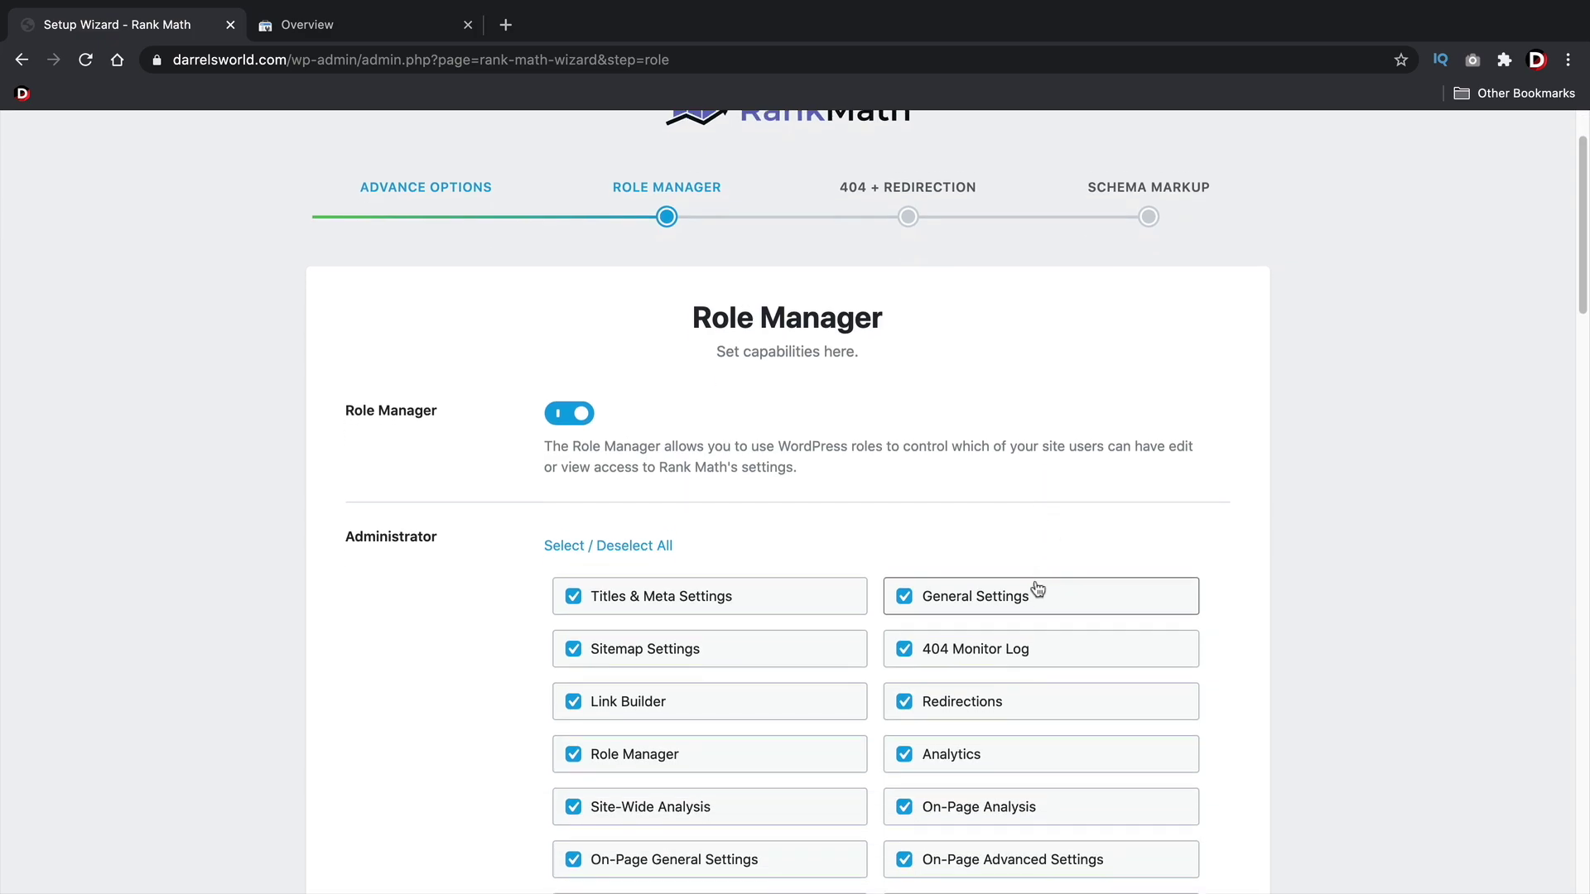
scroll(1038, 589, "down", 5)
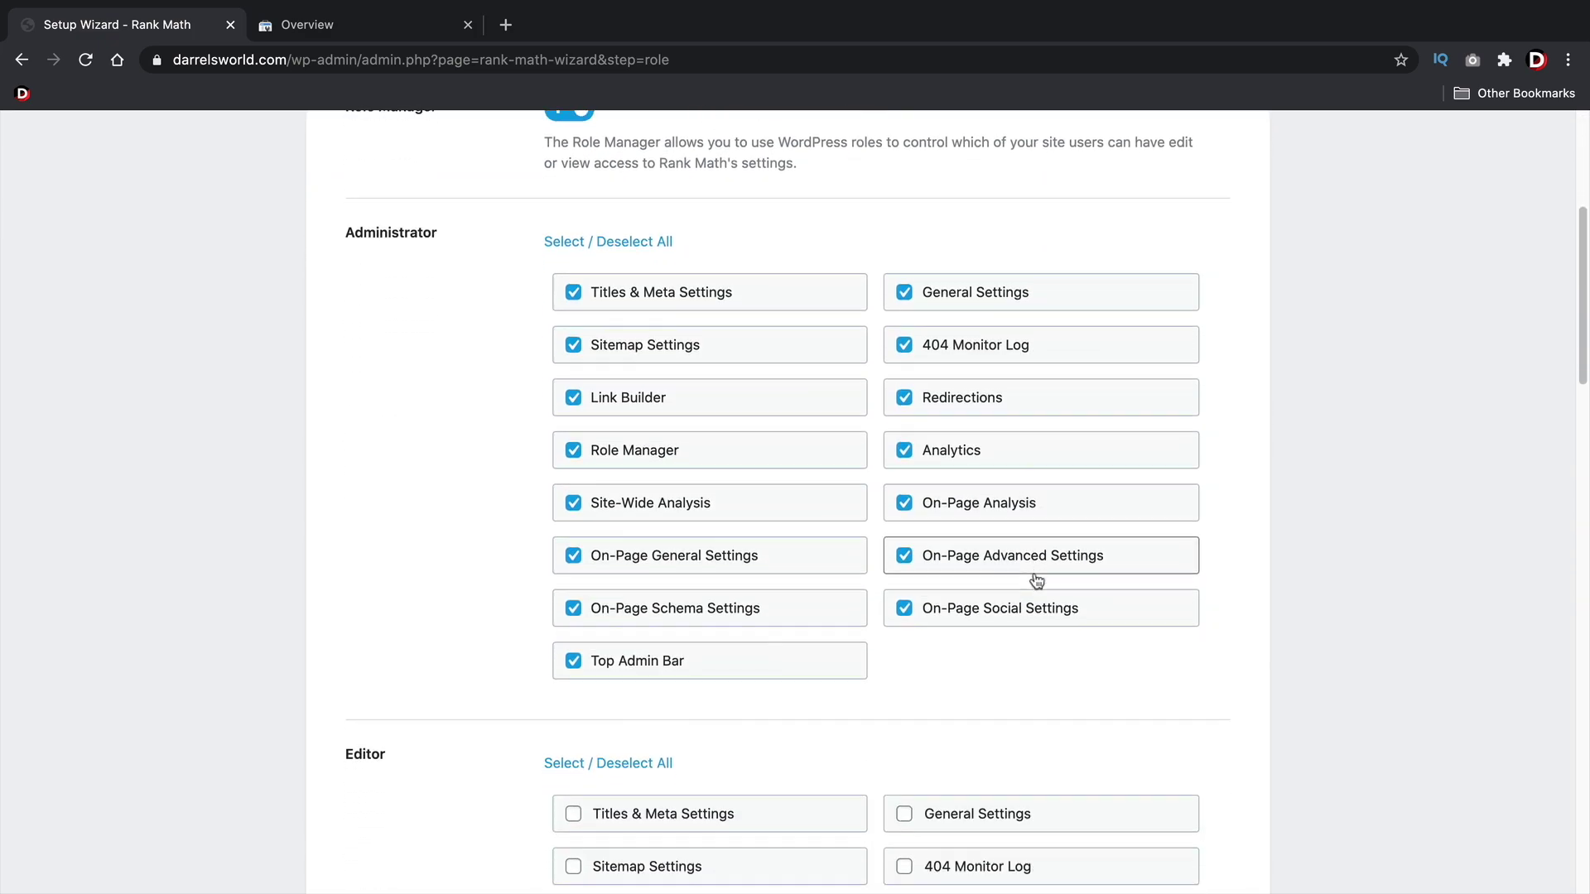
scroll(1037, 581, "down", 8)
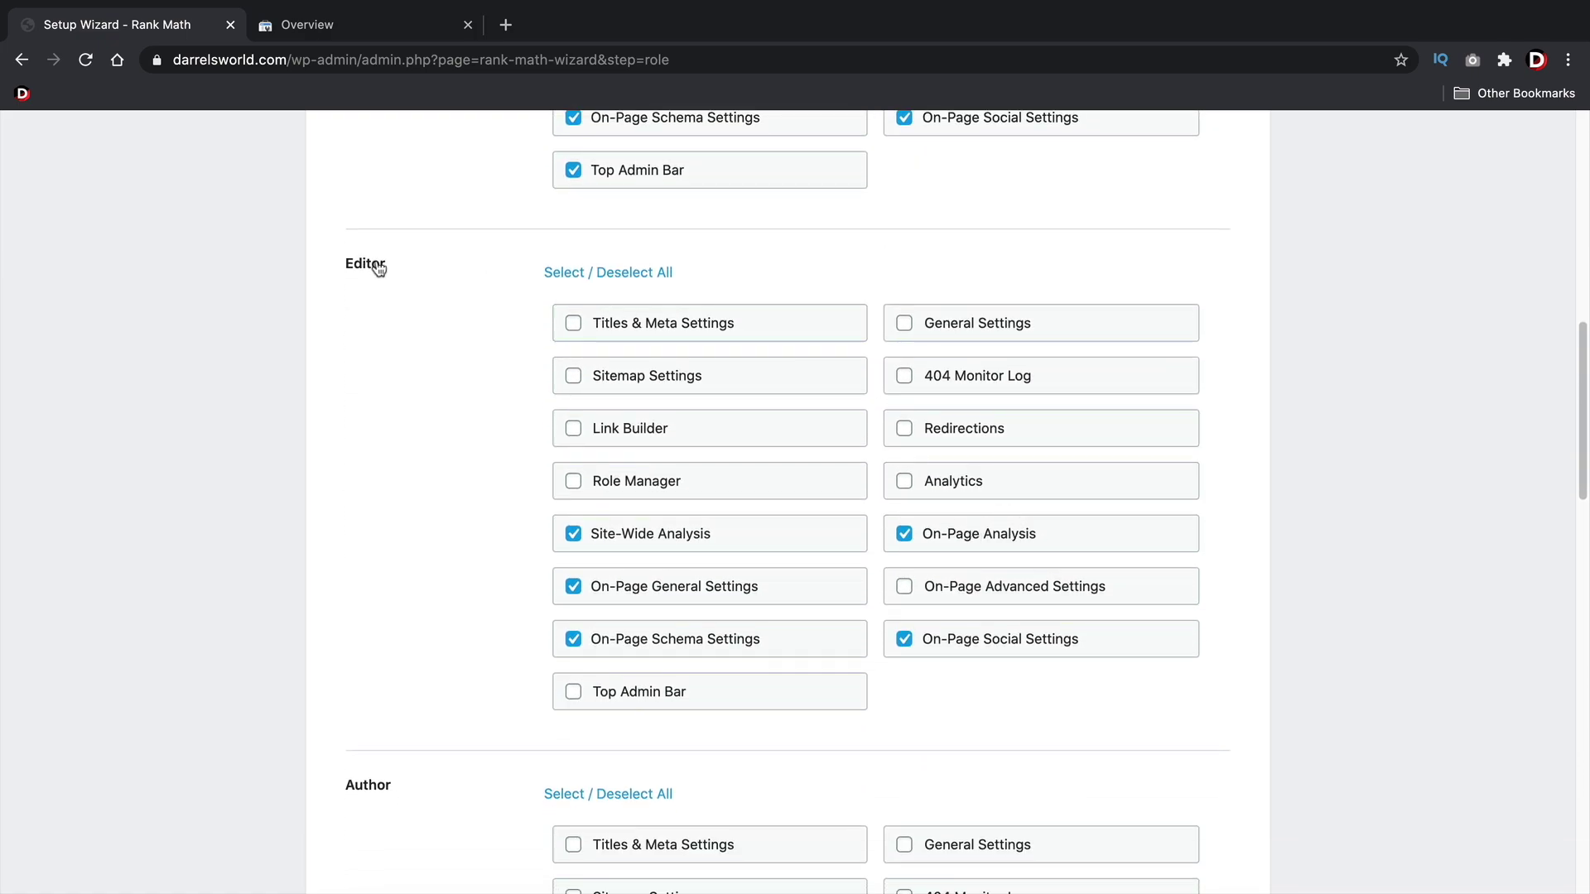
left_click(587, 323)
left_click(902, 323)
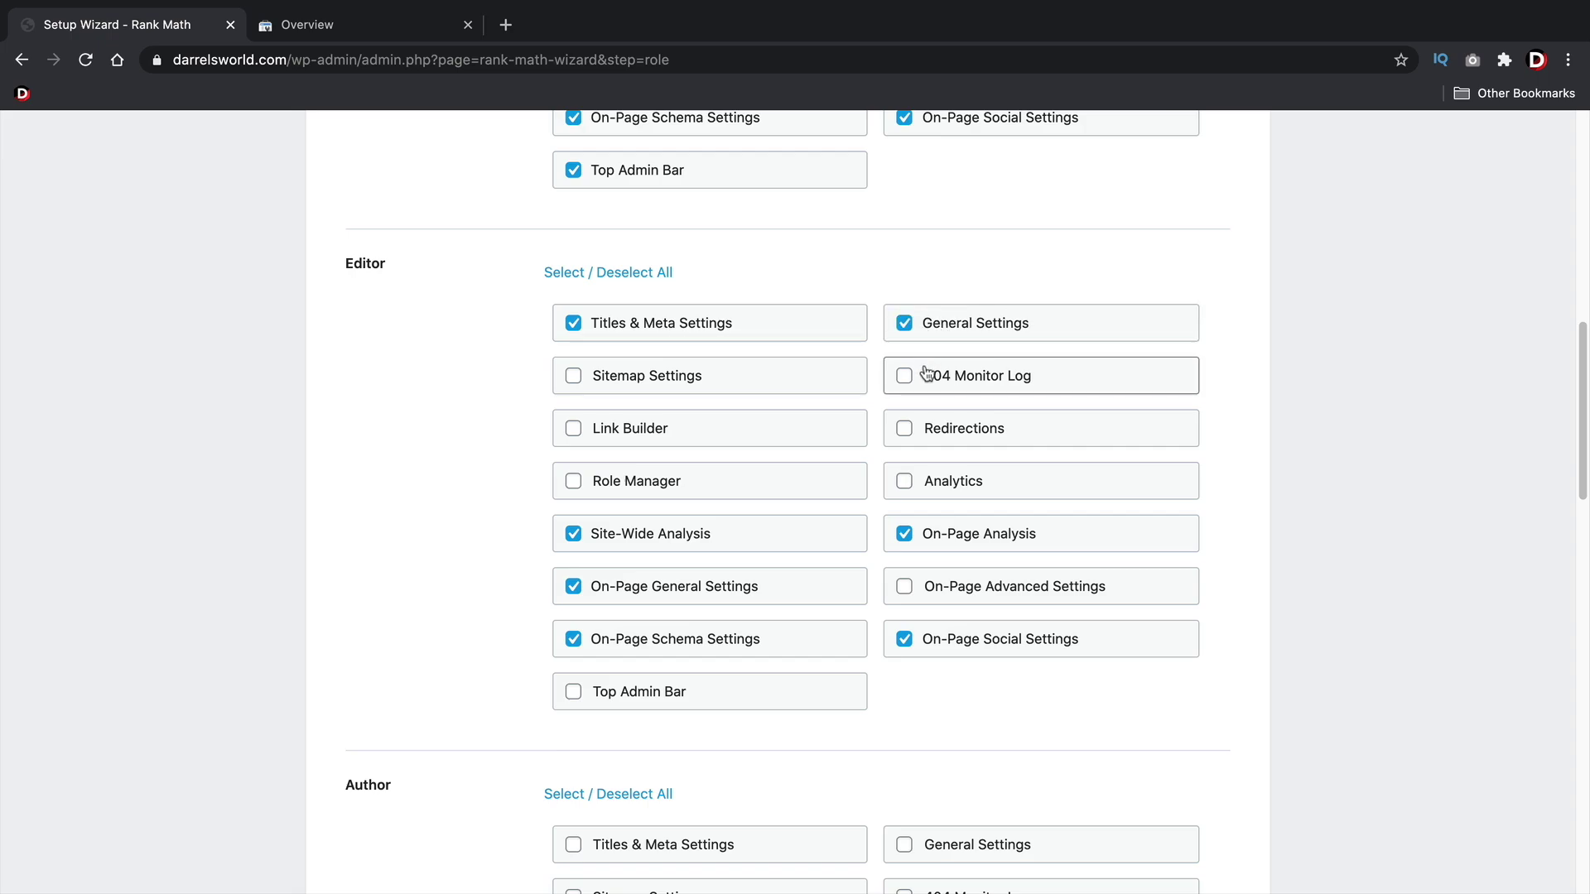
left_click(925, 375)
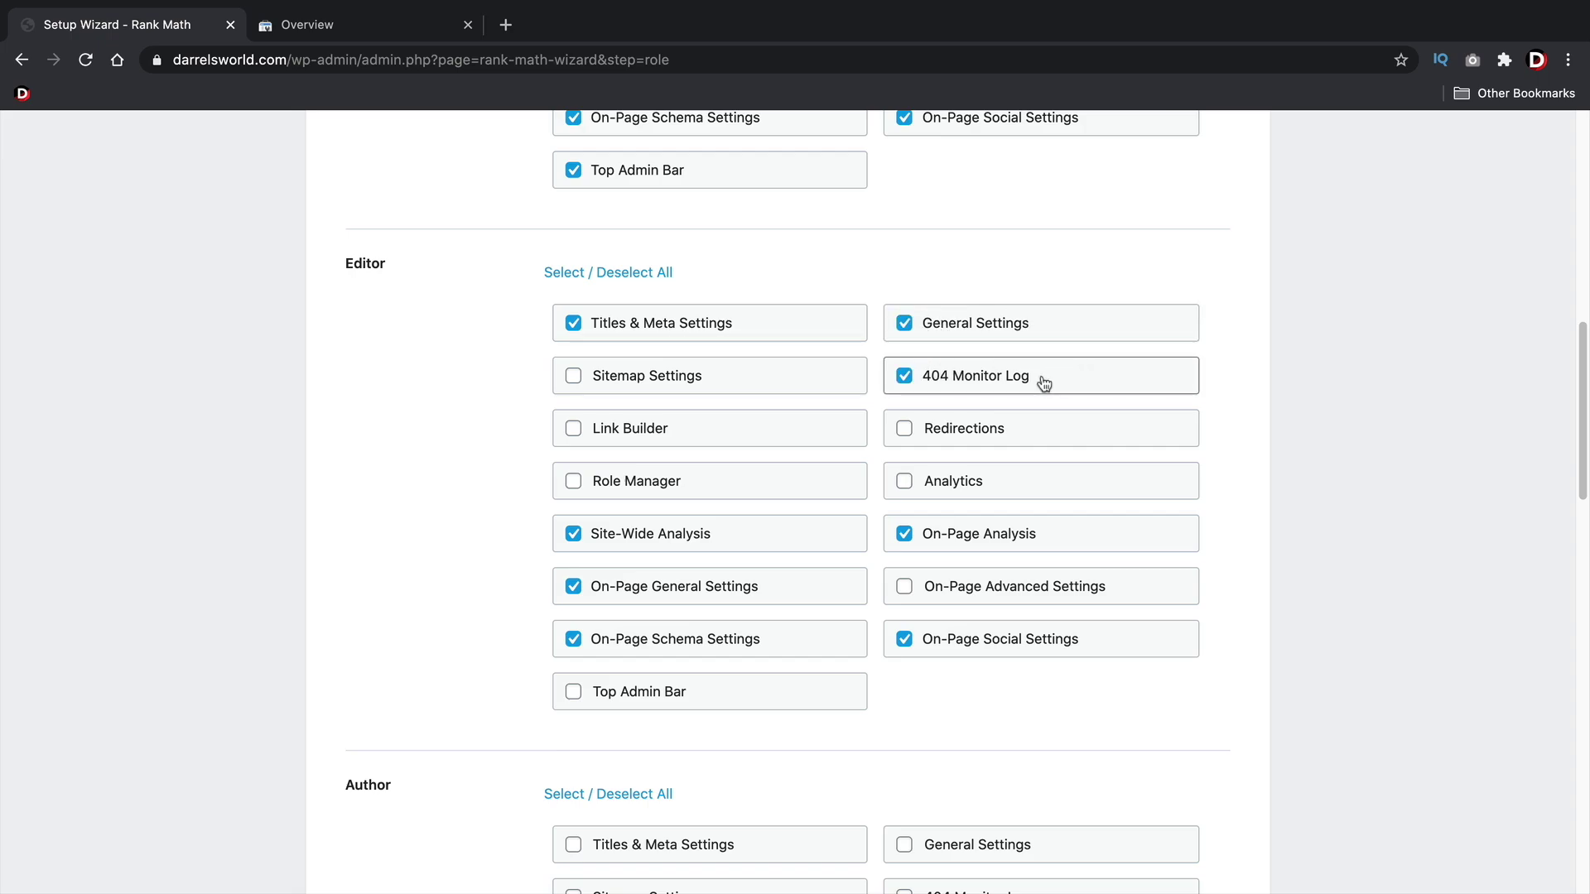
left_click(905, 439)
left_click(677, 386)
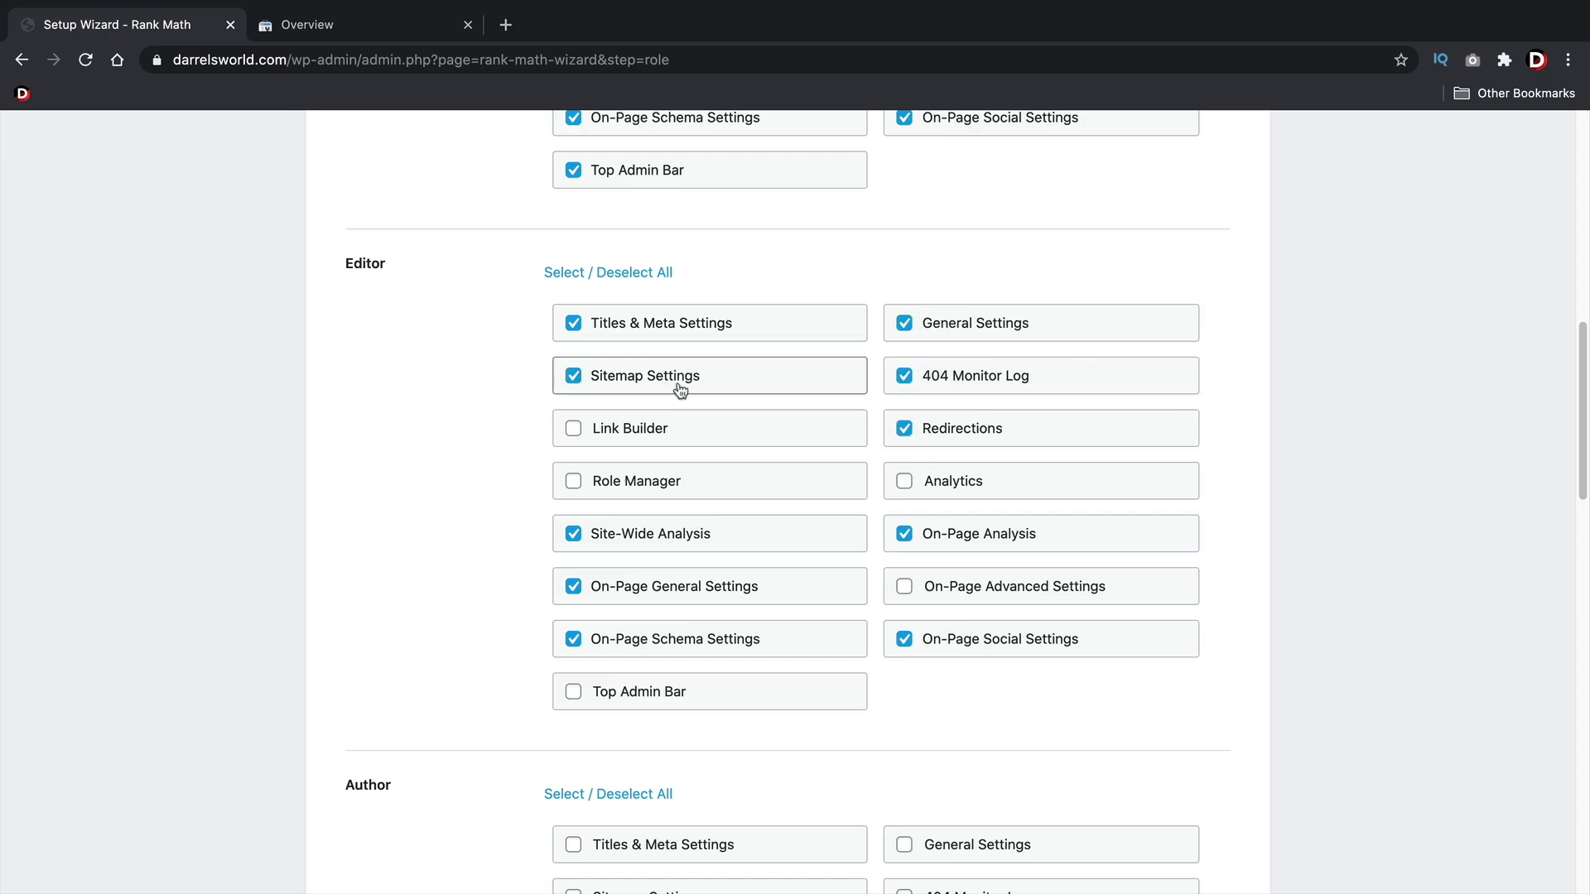
- Grant the Author role access to On-Page Advanced Settings and save the role manager settings
scroll(807, 437, "down", 5)
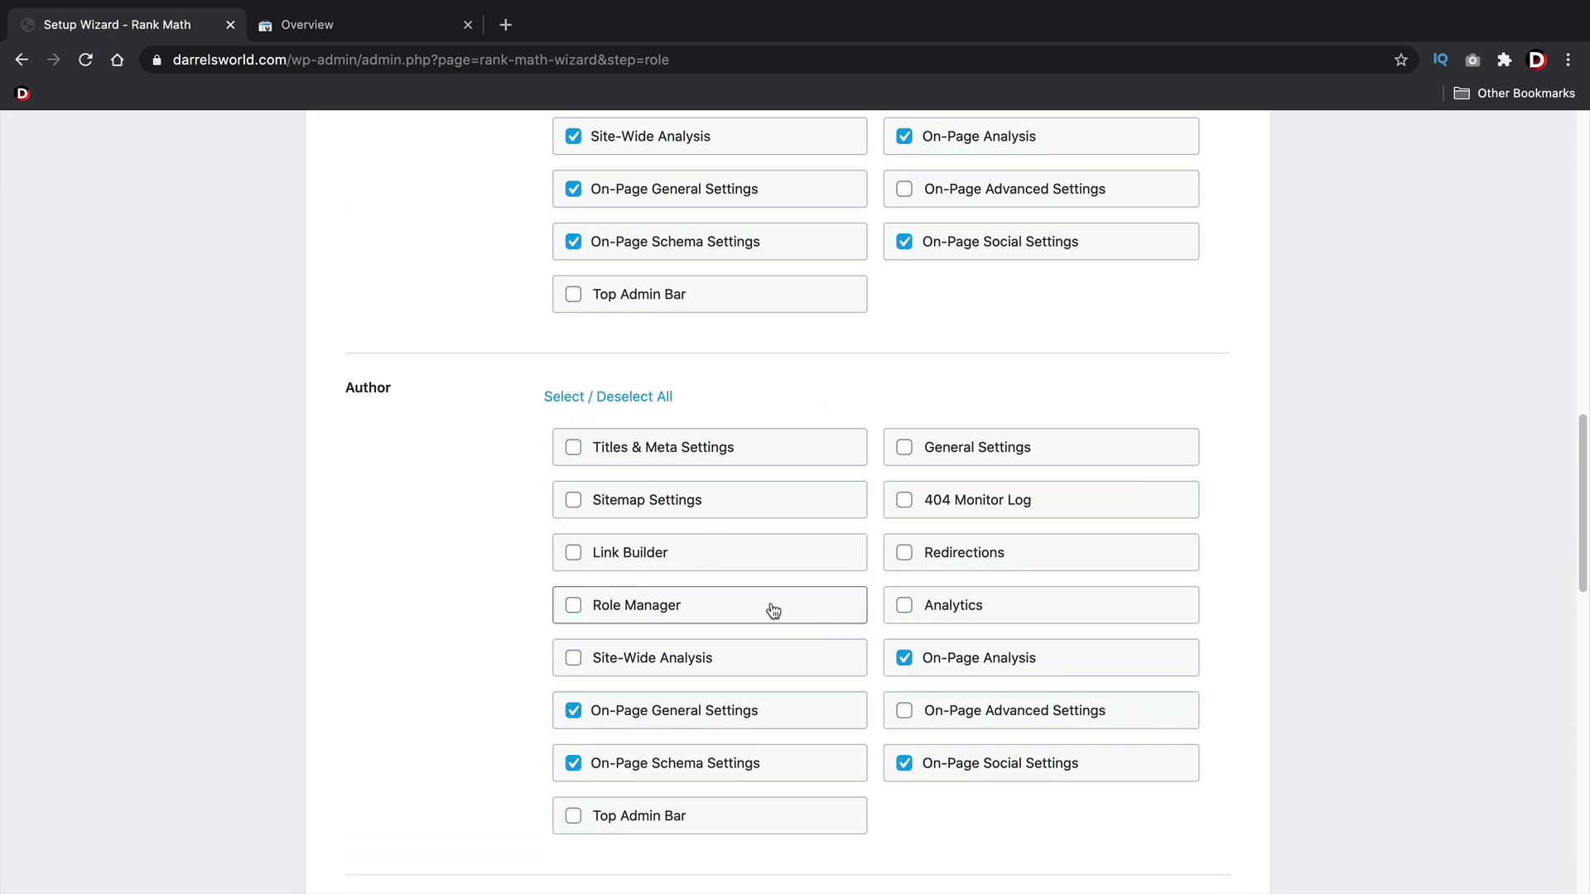
scroll(772, 610, "down", 10)
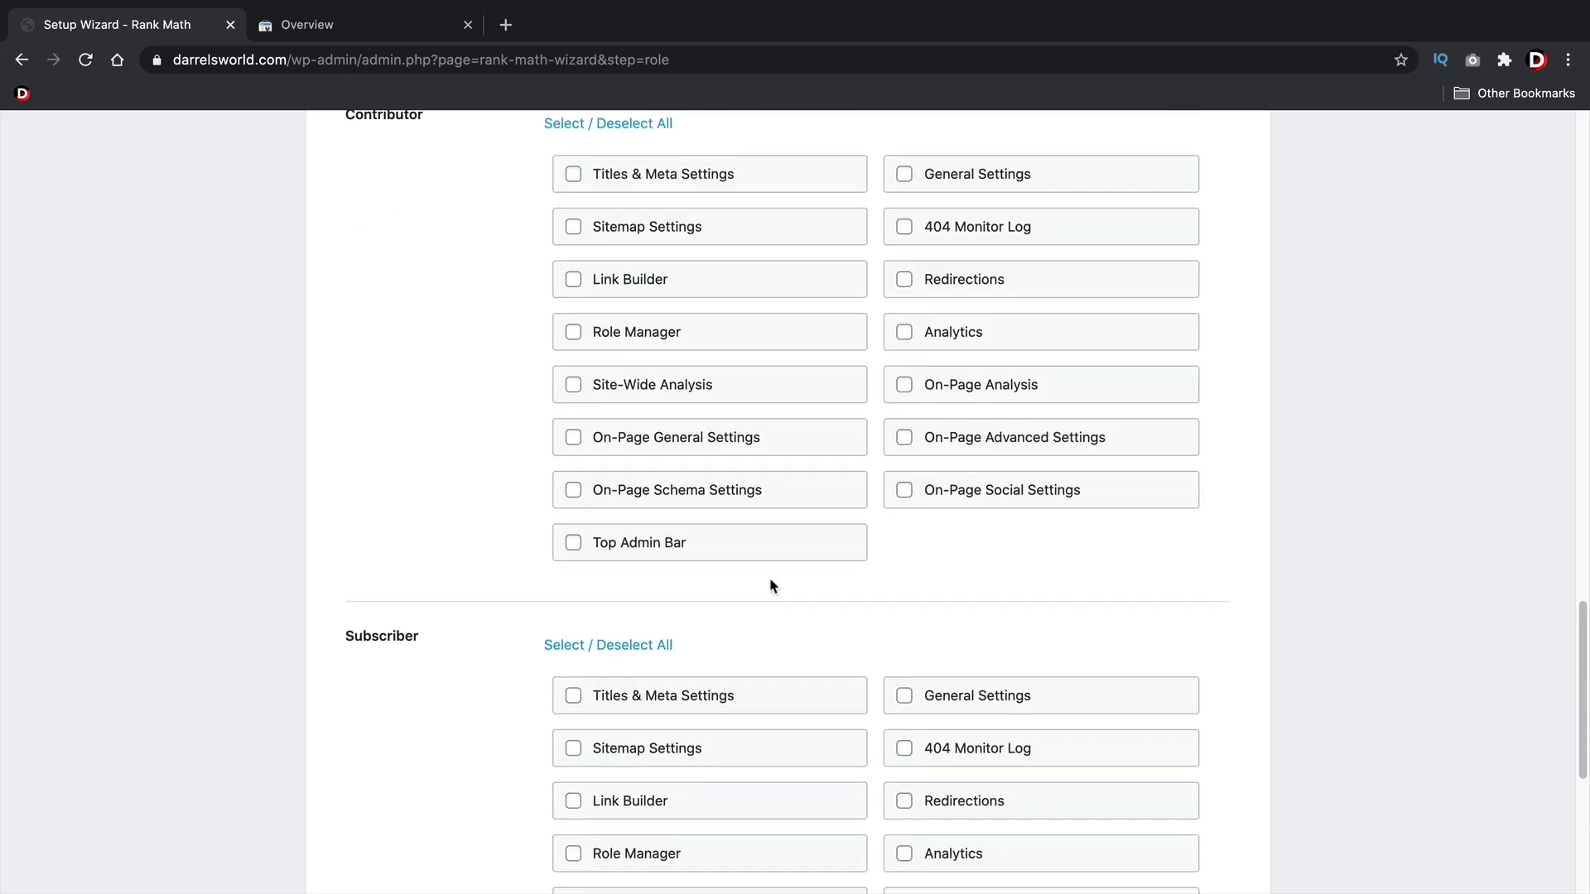
scroll(771, 588, "down", 5)
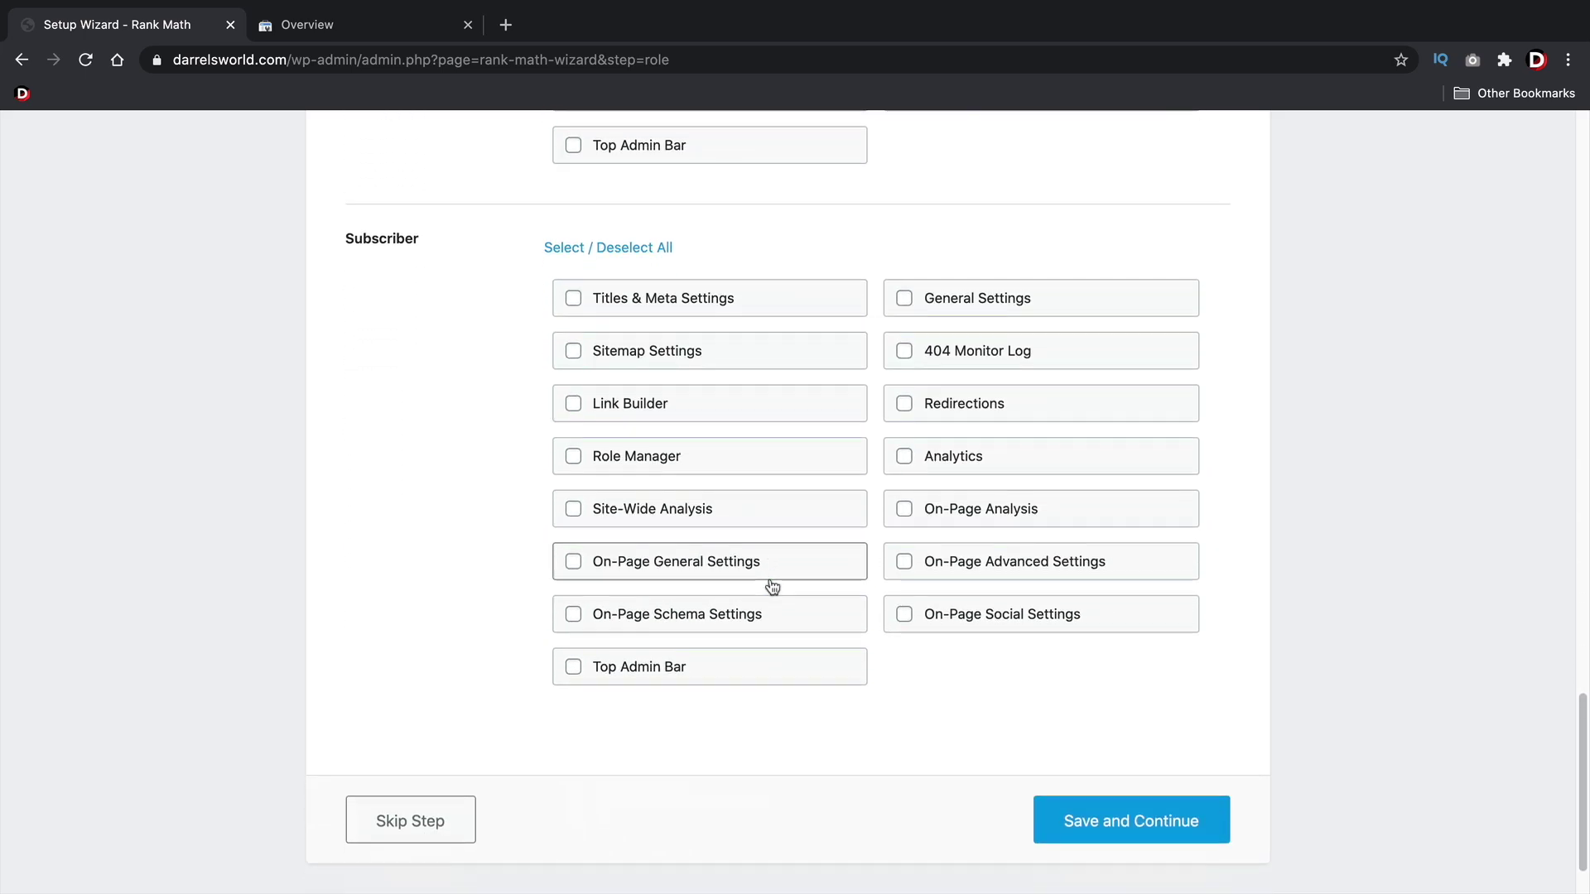
scroll(772, 588, "up", 8)
scroll(773, 587, "up", 7)
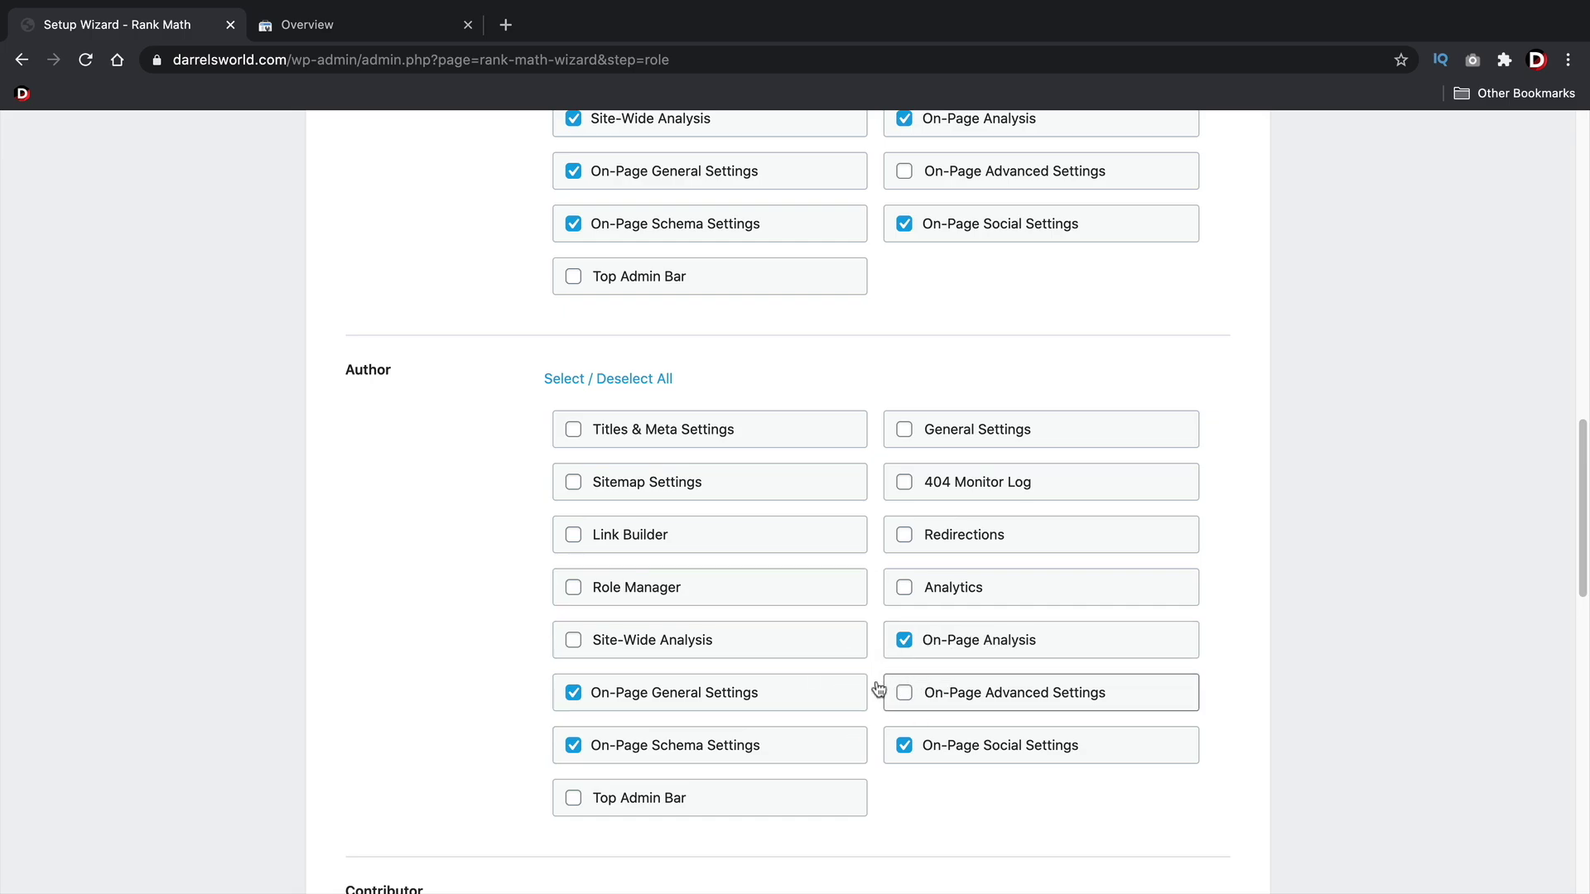
left_click(967, 703)
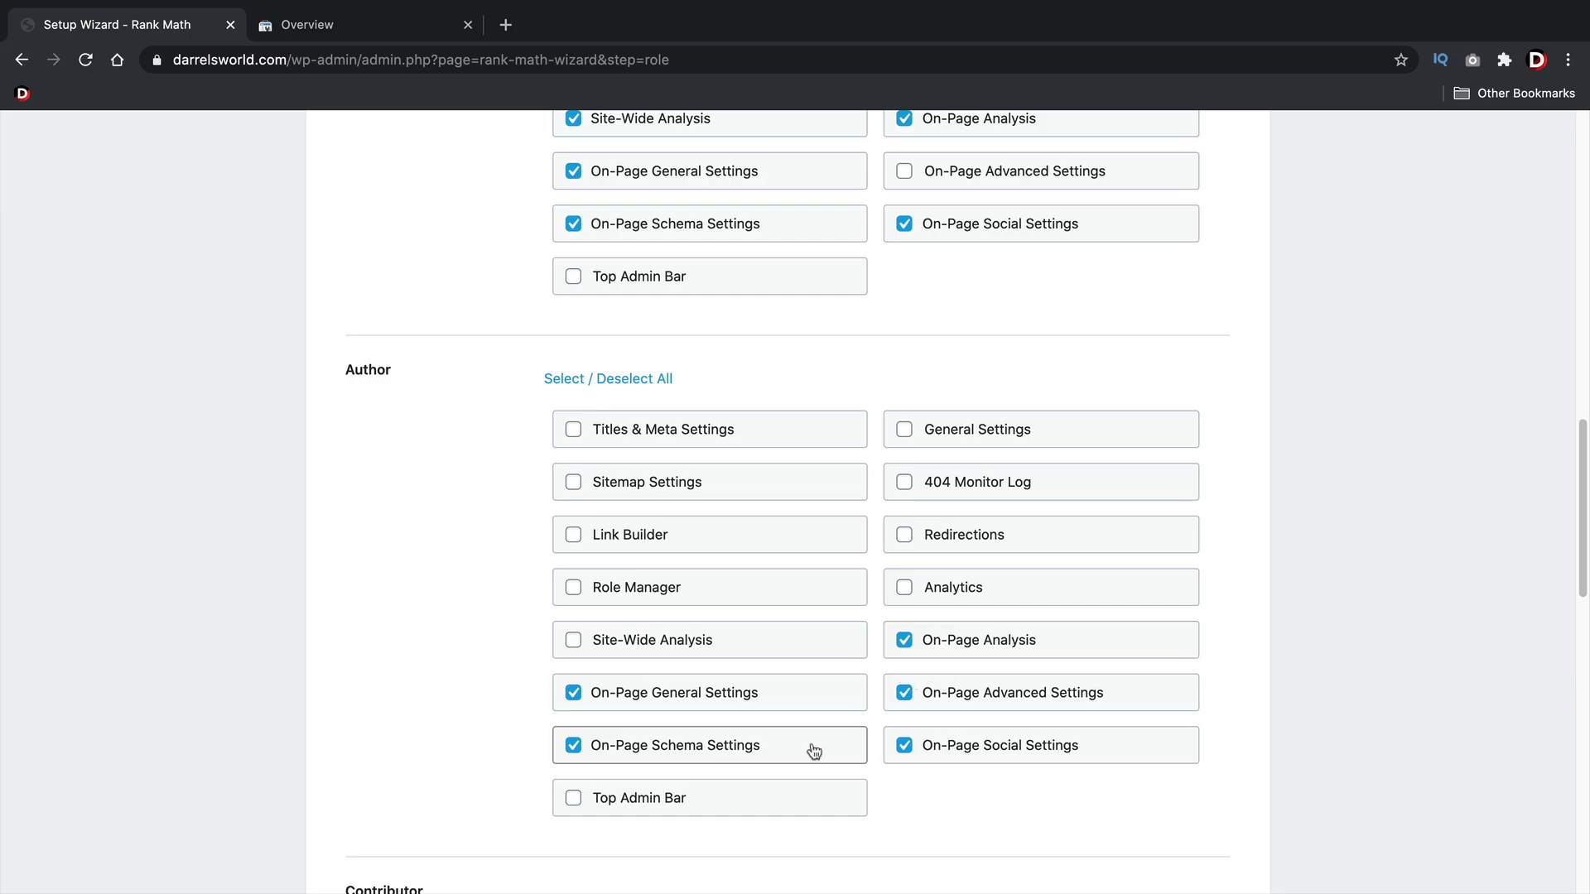
scroll(947, 660, "down", 10)
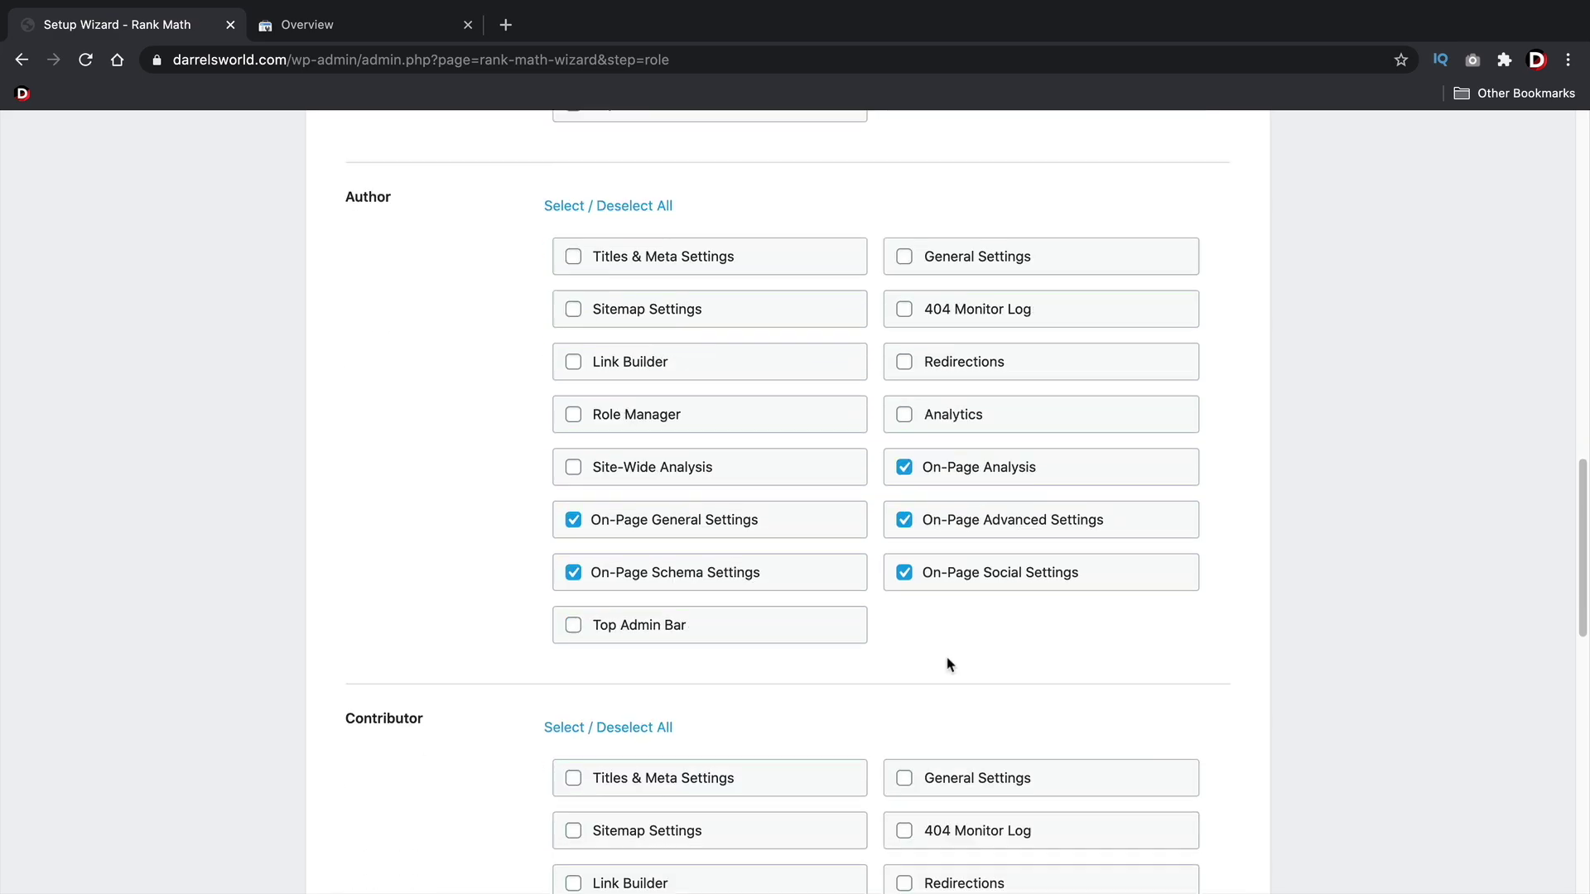
scroll(709, 554, "down", 6)
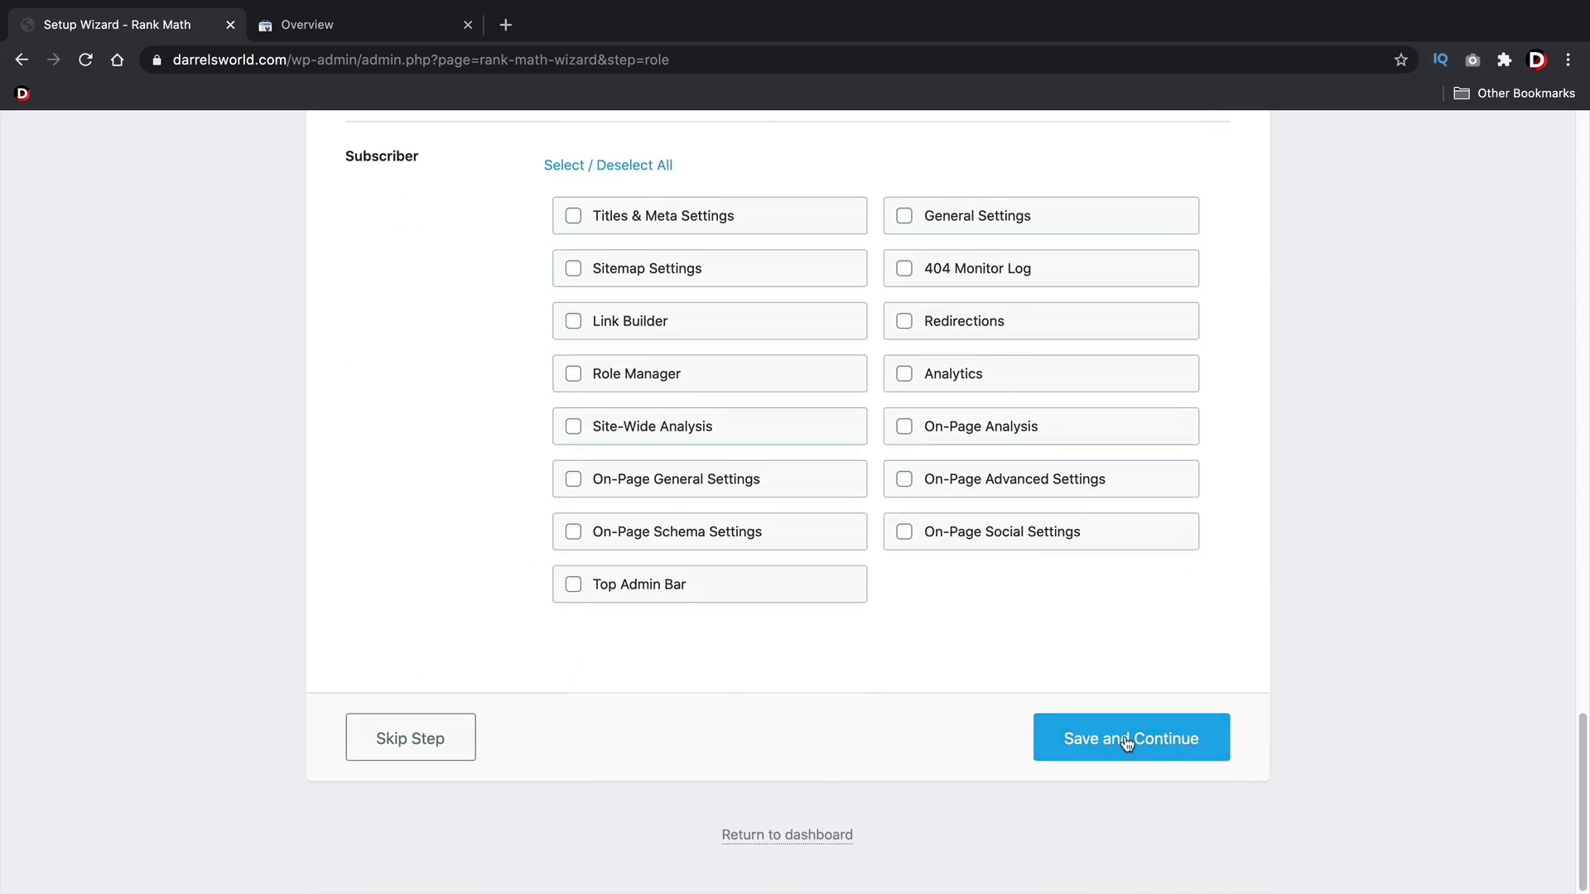
left_click(1102, 743)
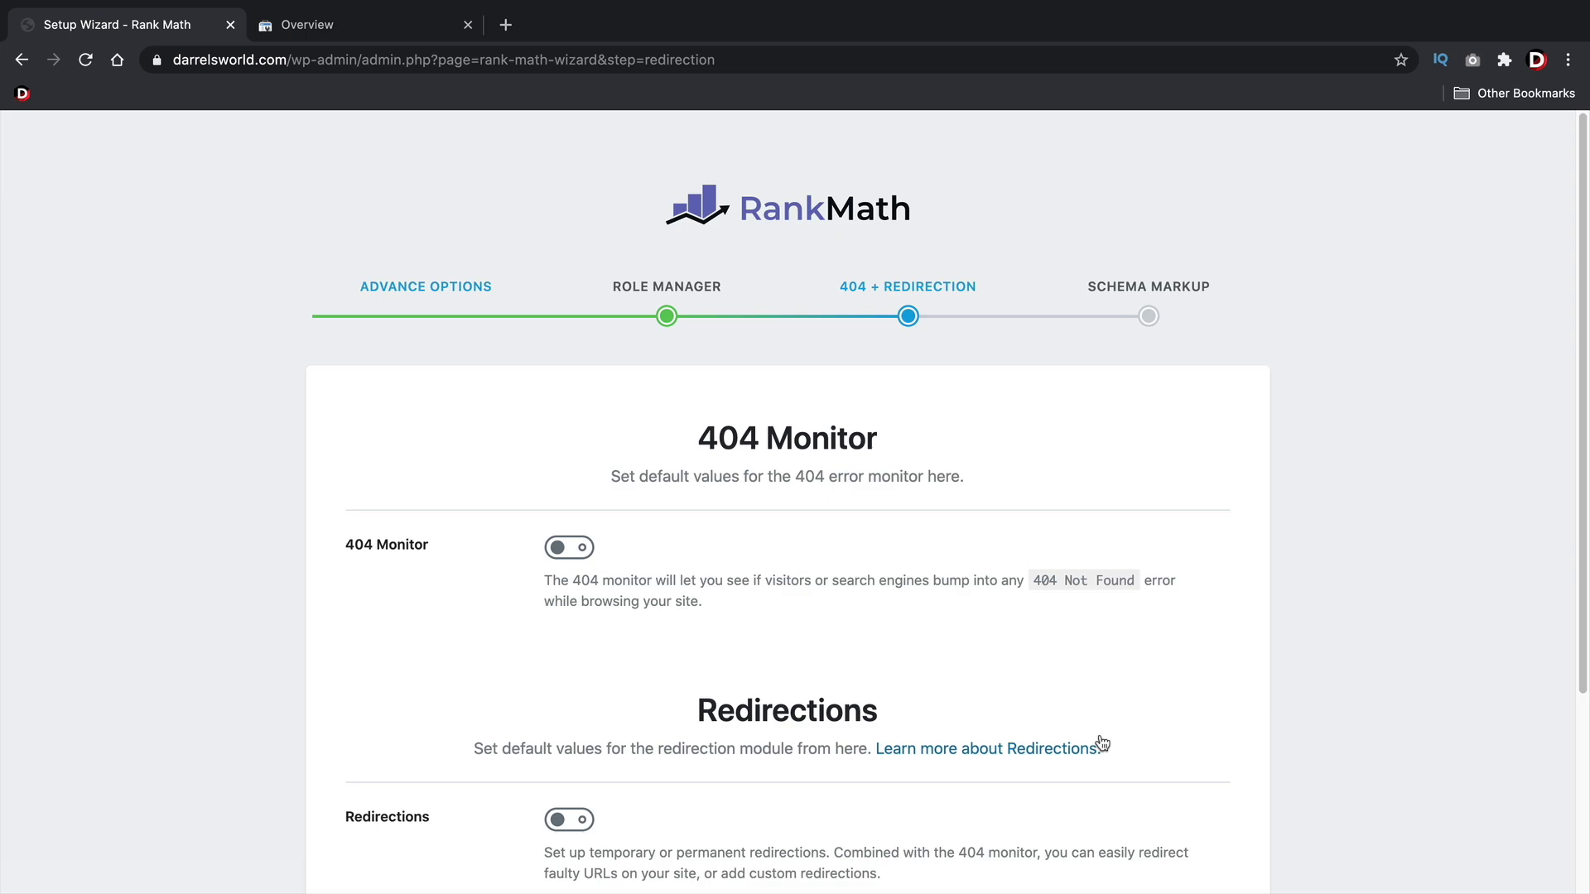
- Enable the 404 Monitor and Redirections, and save both settings
left_click(554, 553)
left_click_drag(1009, 580, 1154, 586)
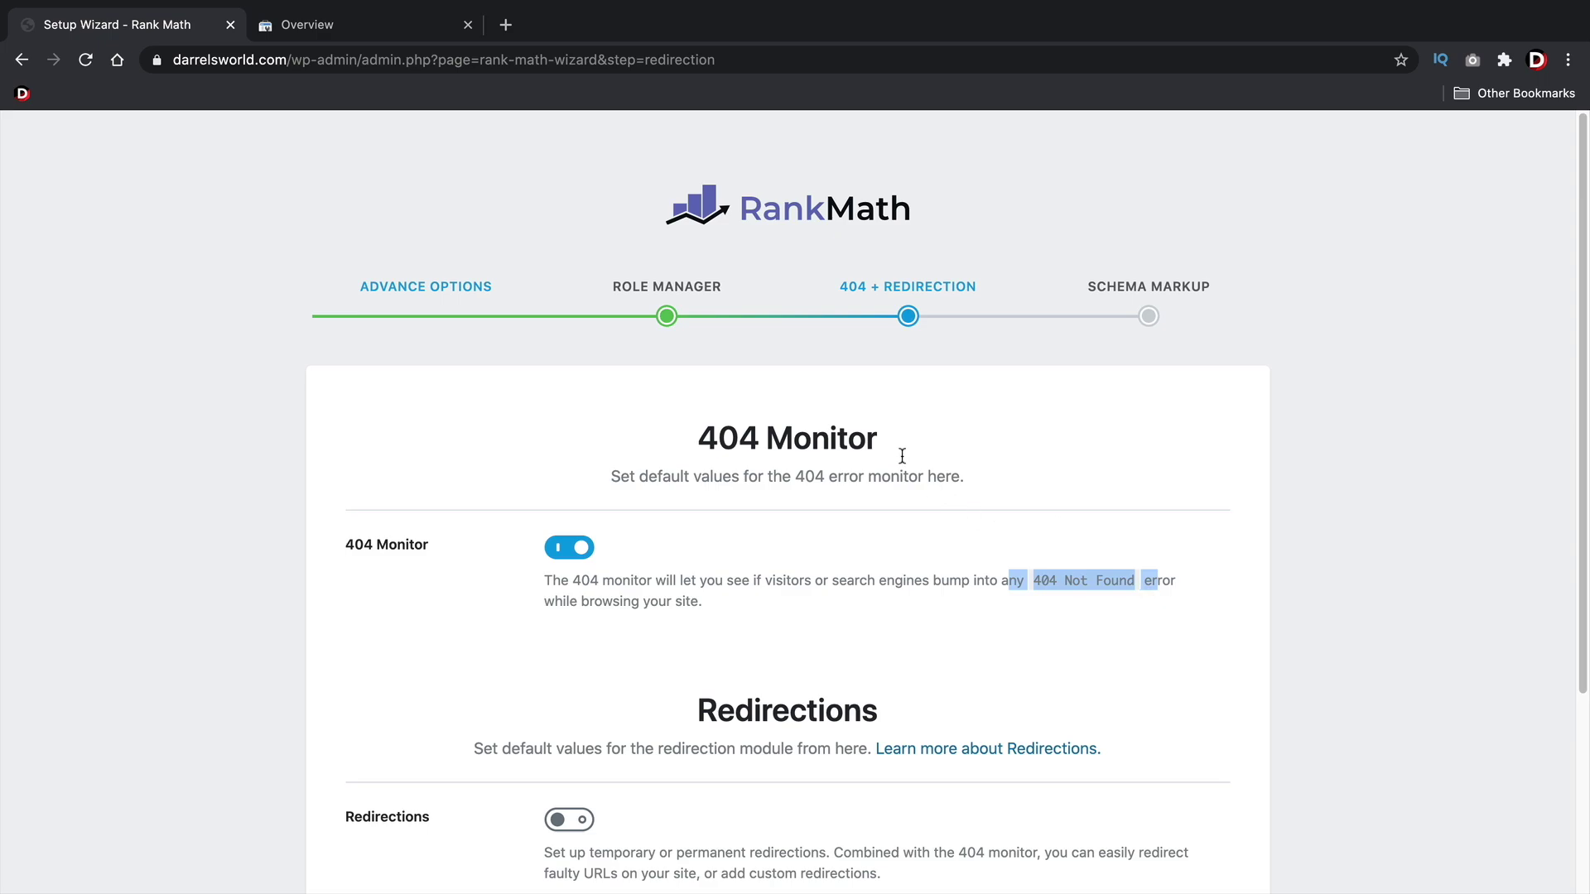
scroll(880, 527, "down", 2)
scroll(880, 527, "down", 3)
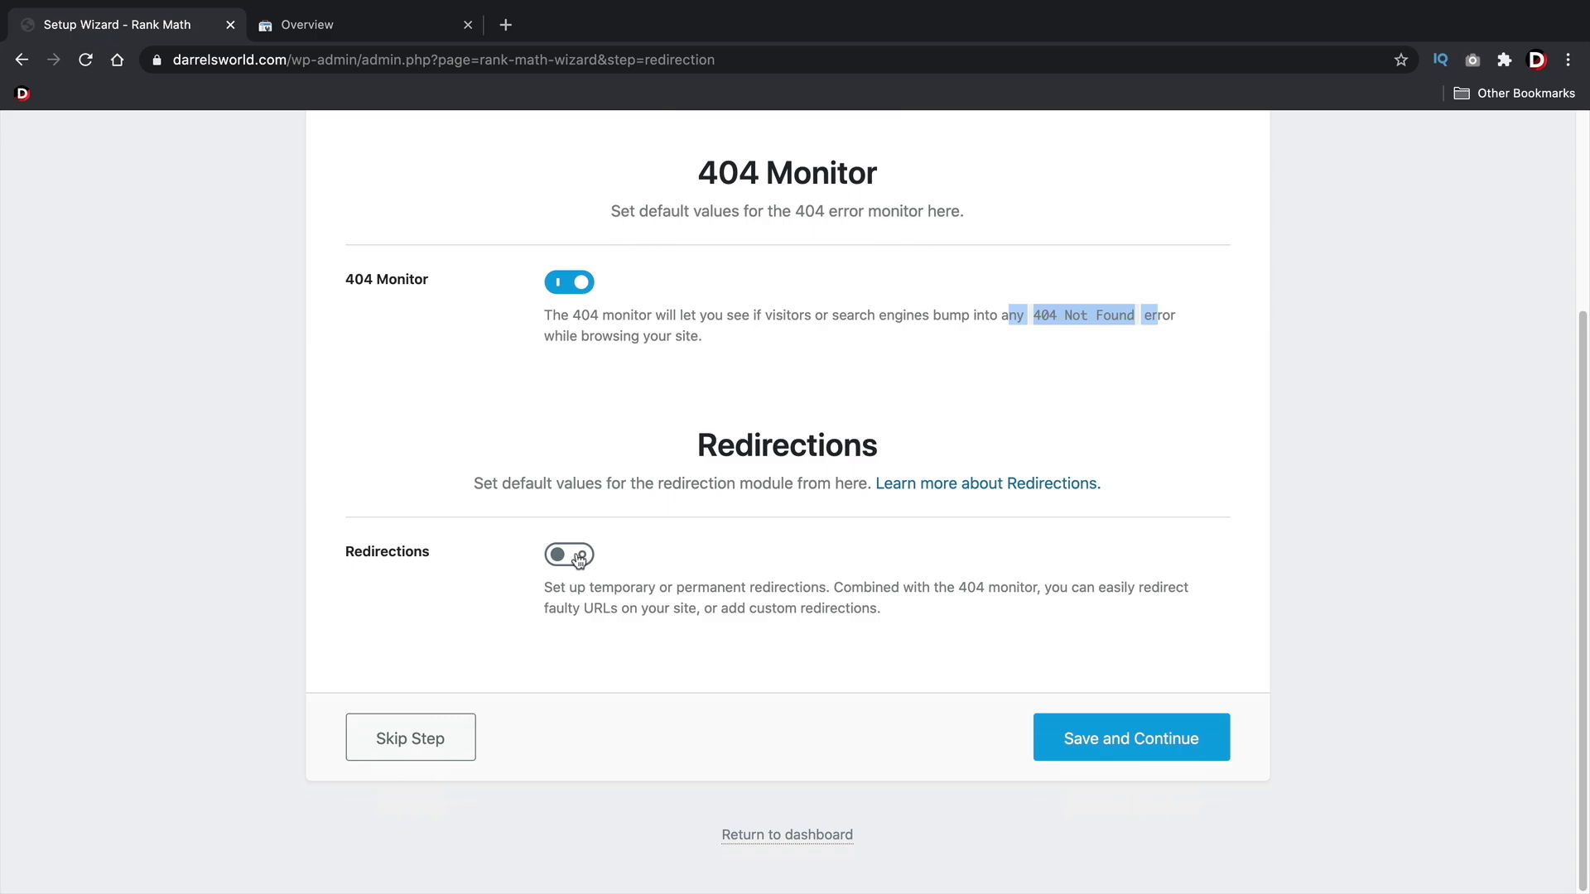
left_click(579, 558)
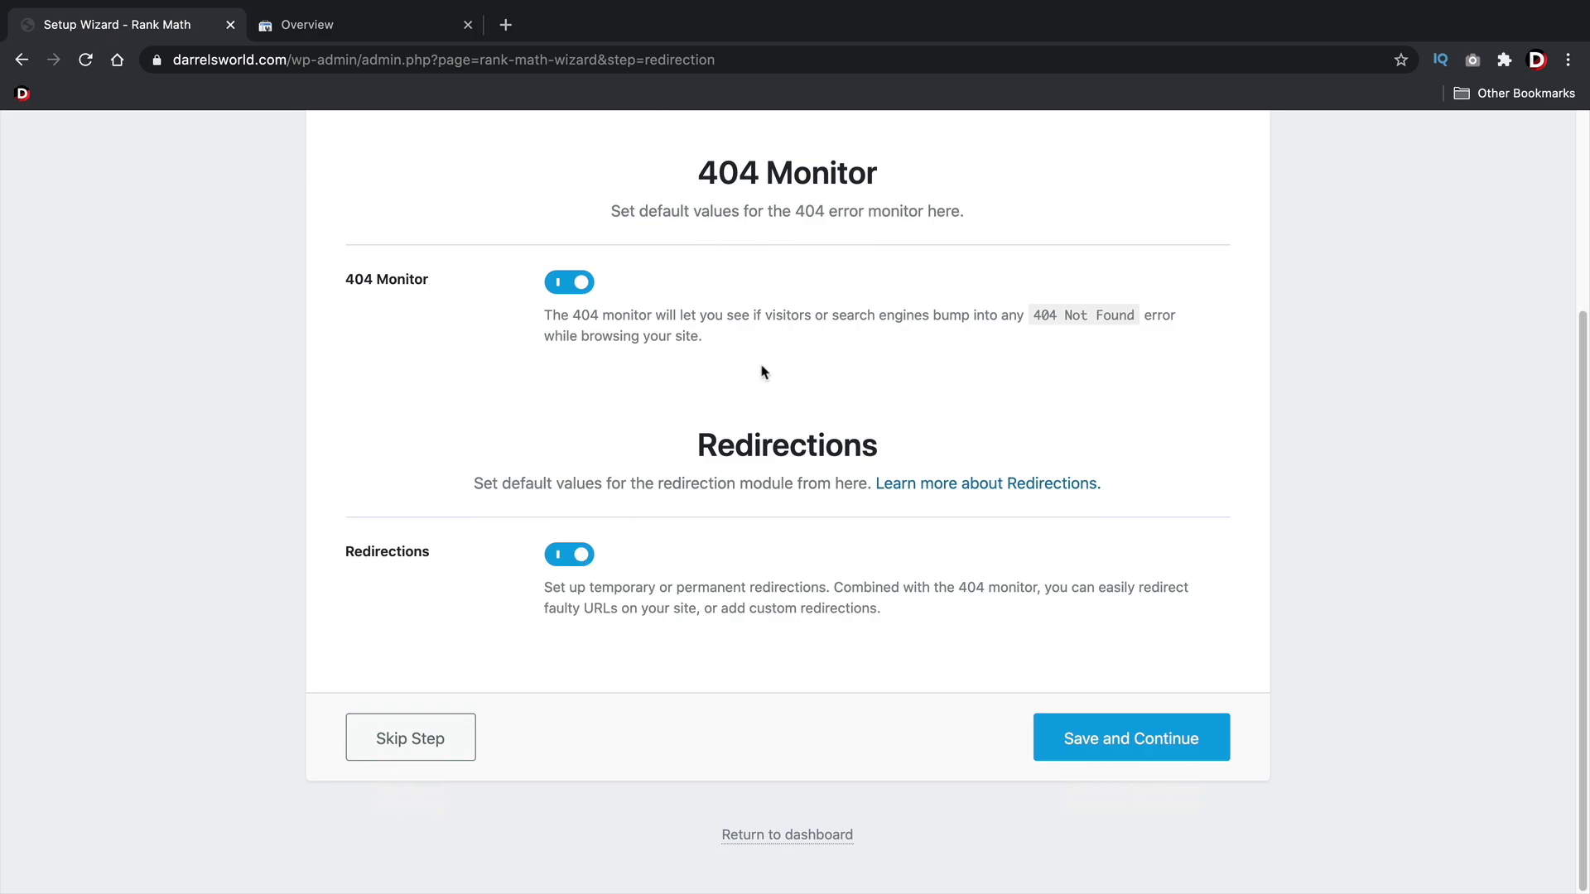
left_click(1125, 743)
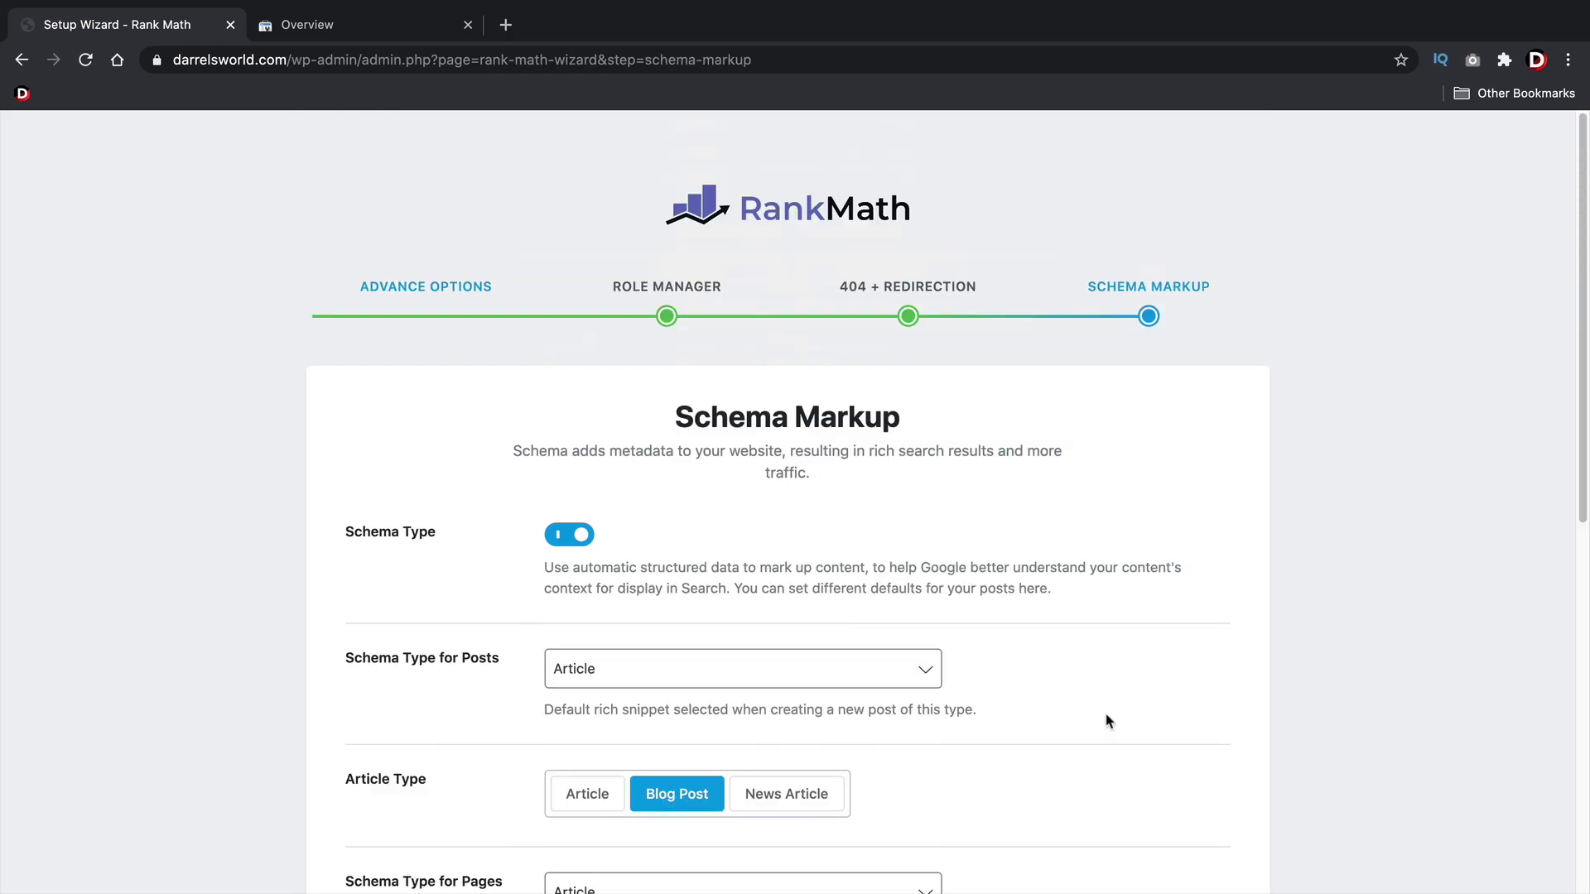
- Examine the list items in Google's featured snippet for "best vitamins for men" as an example of rich search results
scroll(1083, 714, "down", 3)
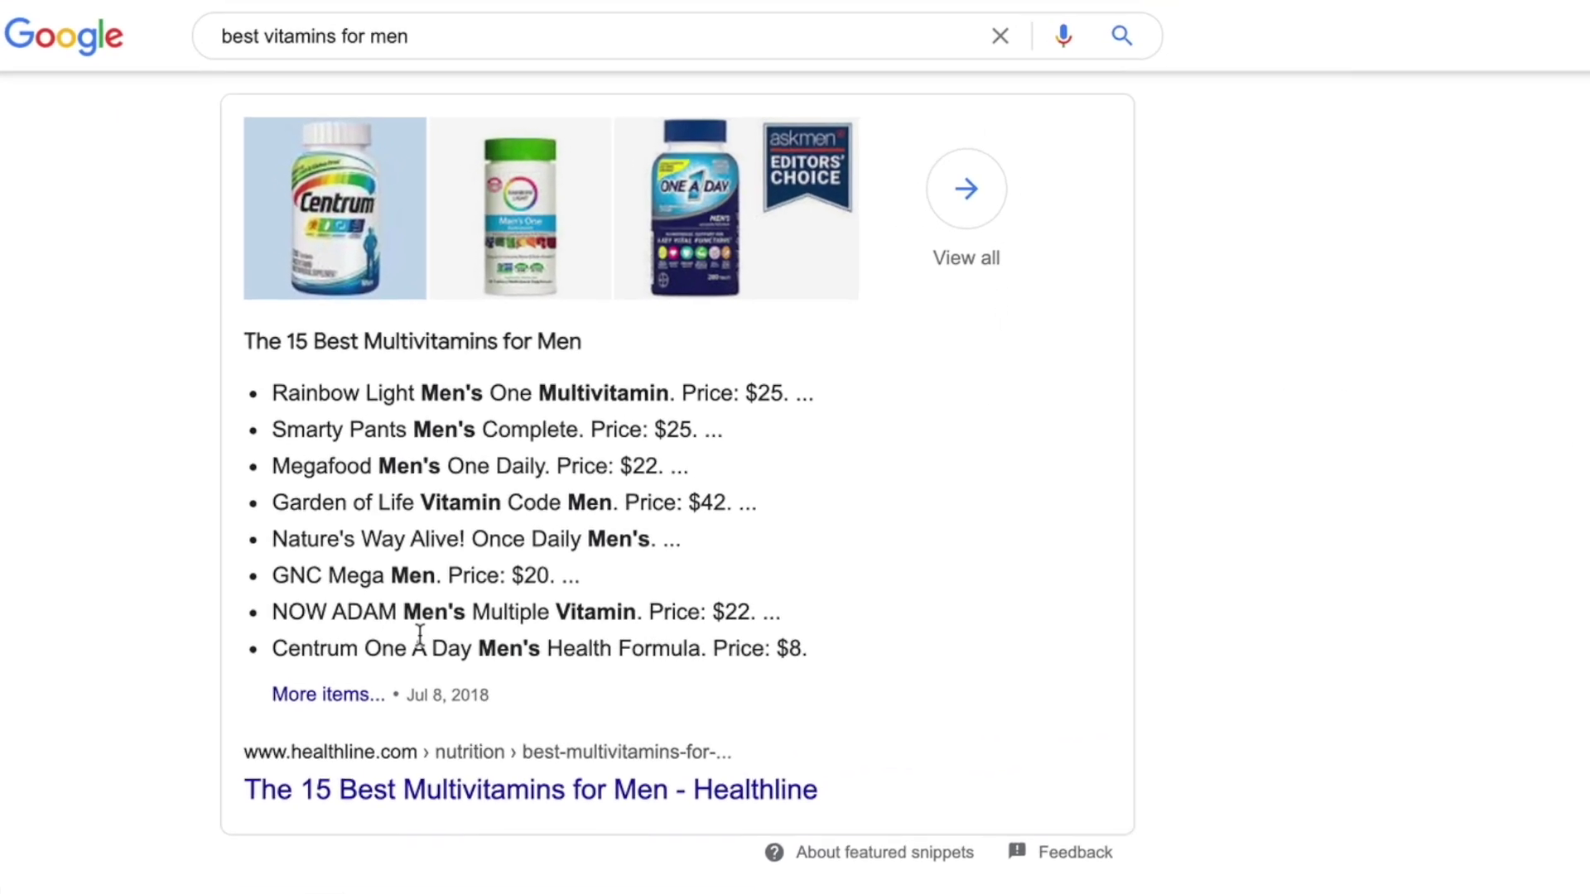
double_click(479, 396)
left_click_drag(418, 26, 249, 26)
left_click(110, 553)
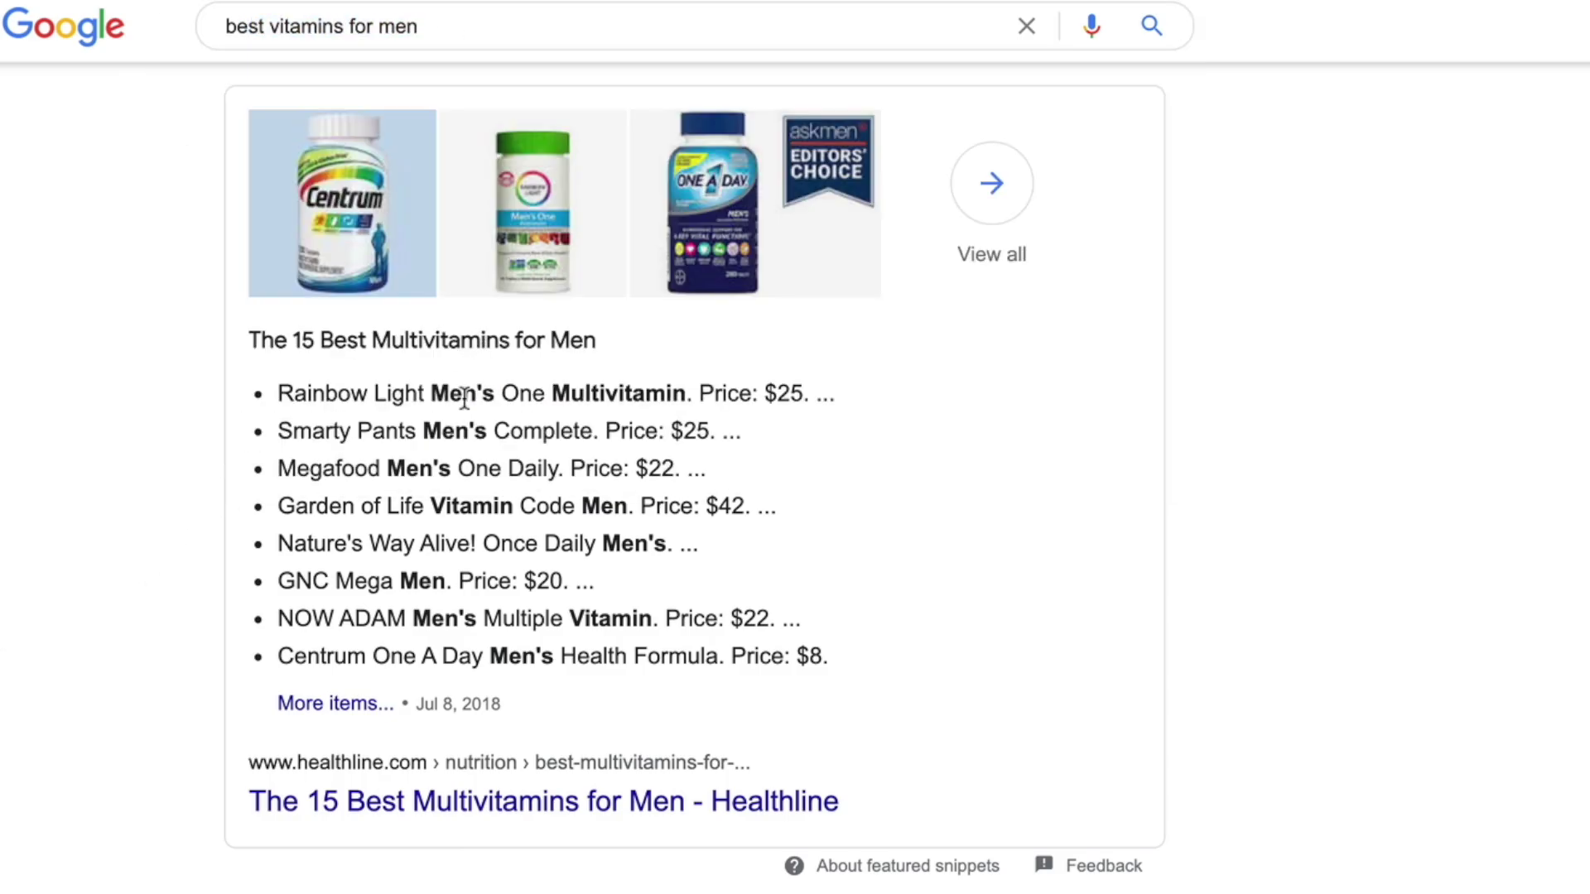
triple_click(414, 404)
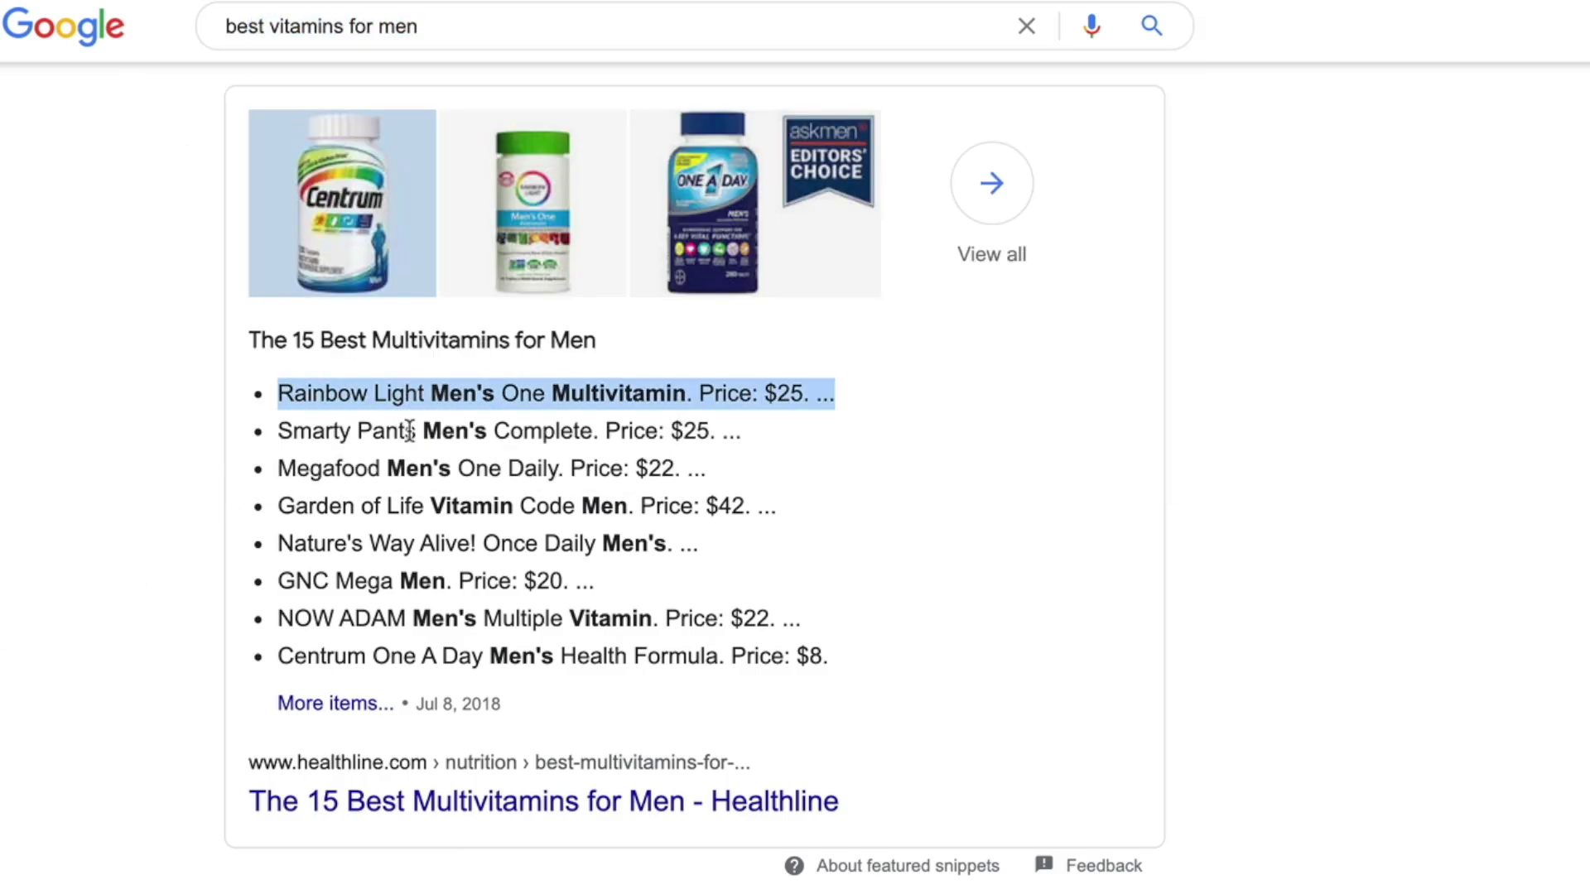
triple_click(405, 435)
triple_click(405, 472)
left_click(406, 503)
double_click(406, 504)
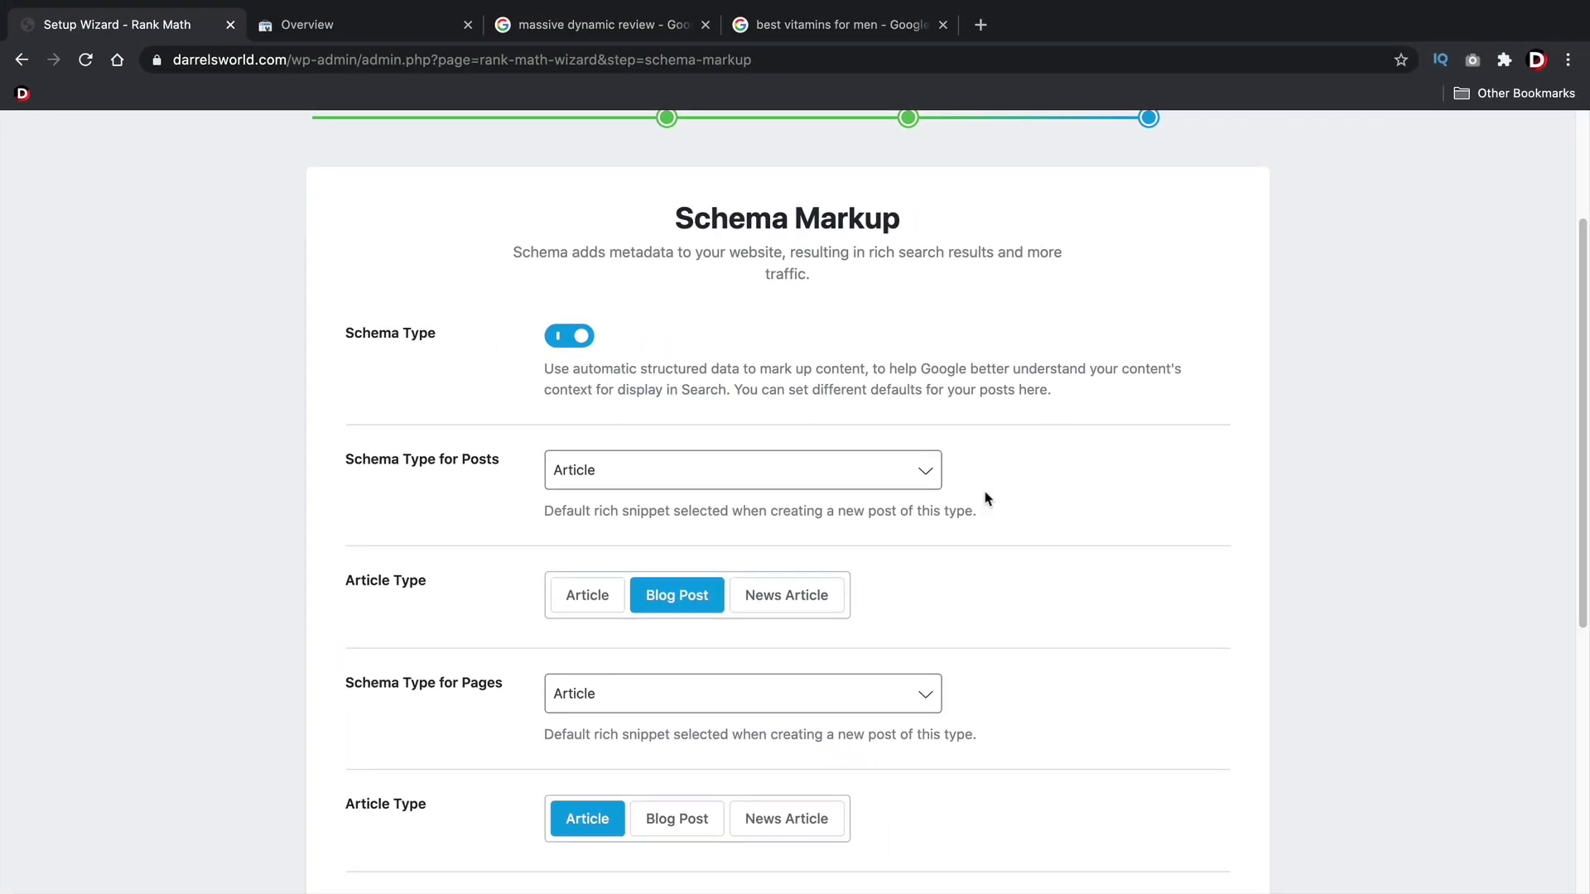
- Set the default schema type to Article for both posts and pages
scroll(405, 397, "down", 2)
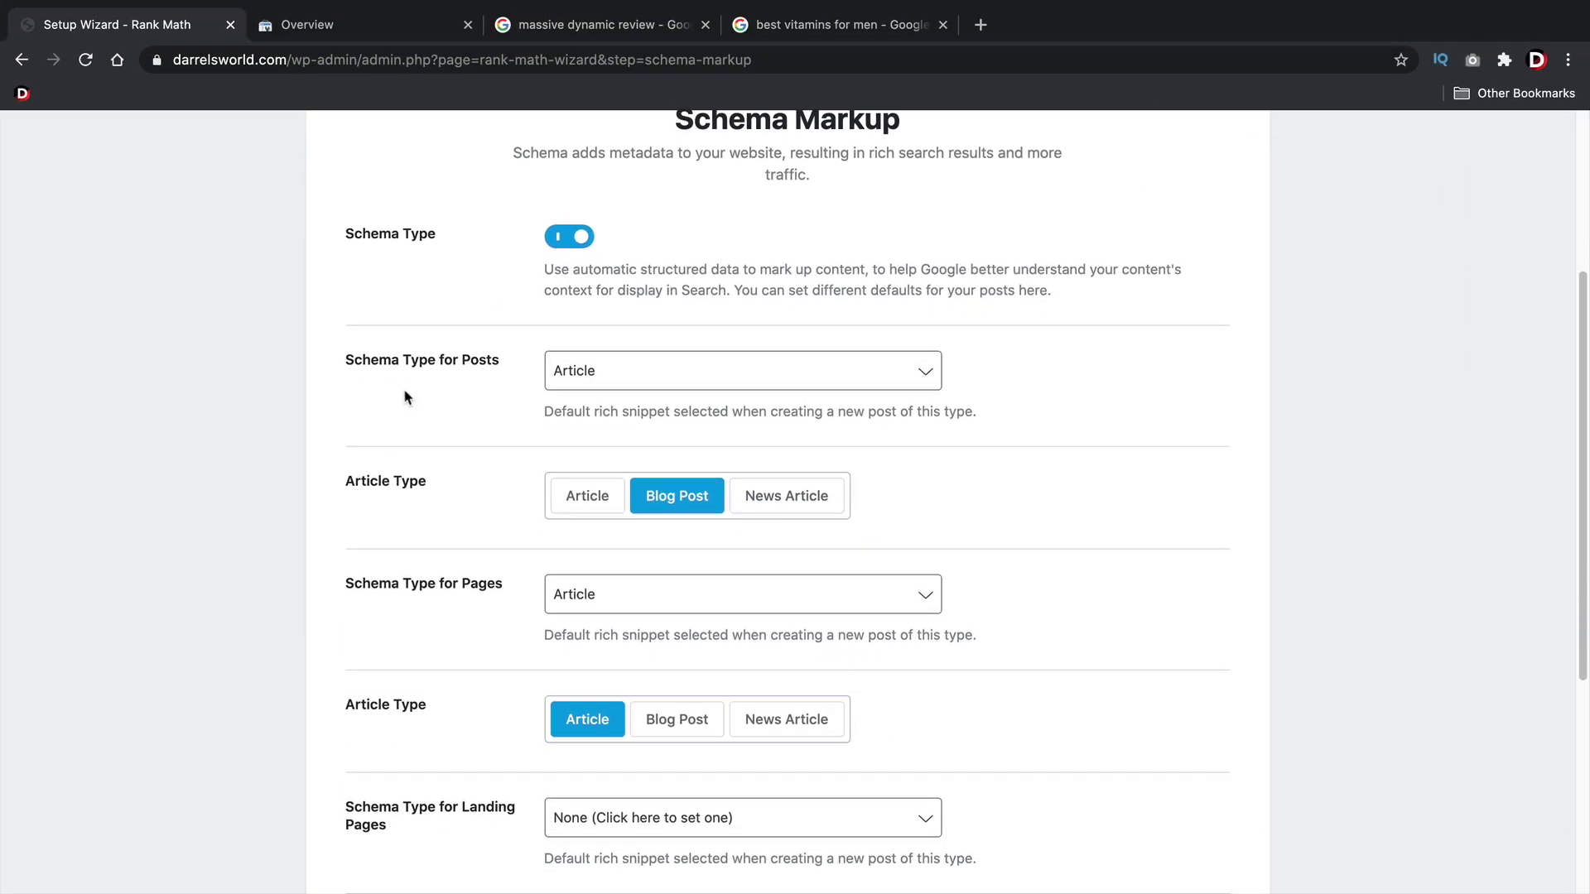
left_click(590, 377)
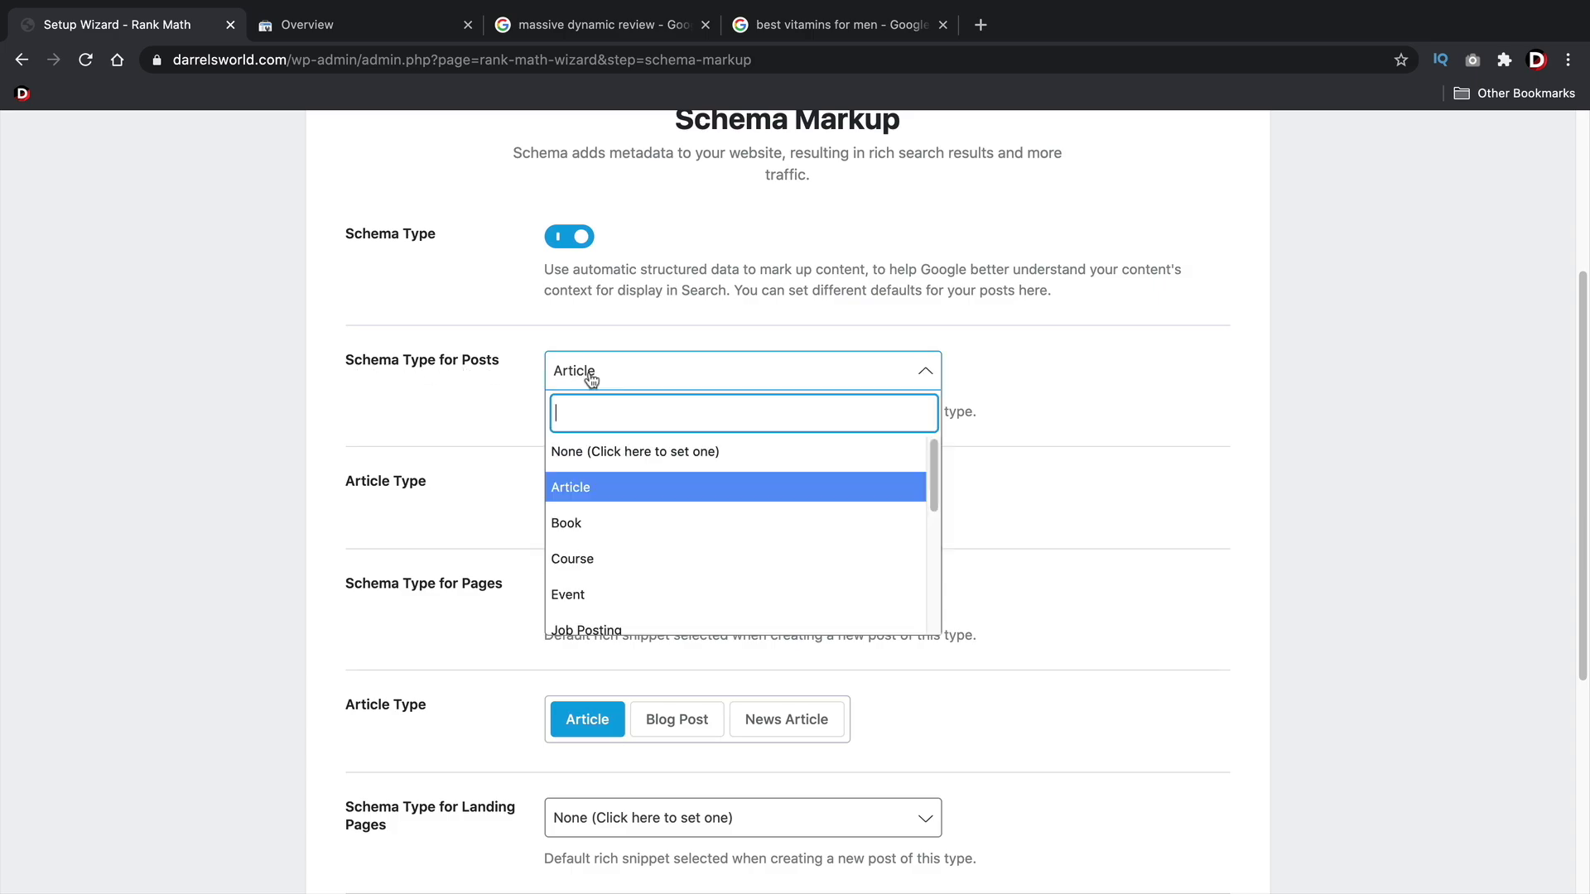
left_click(613, 491)
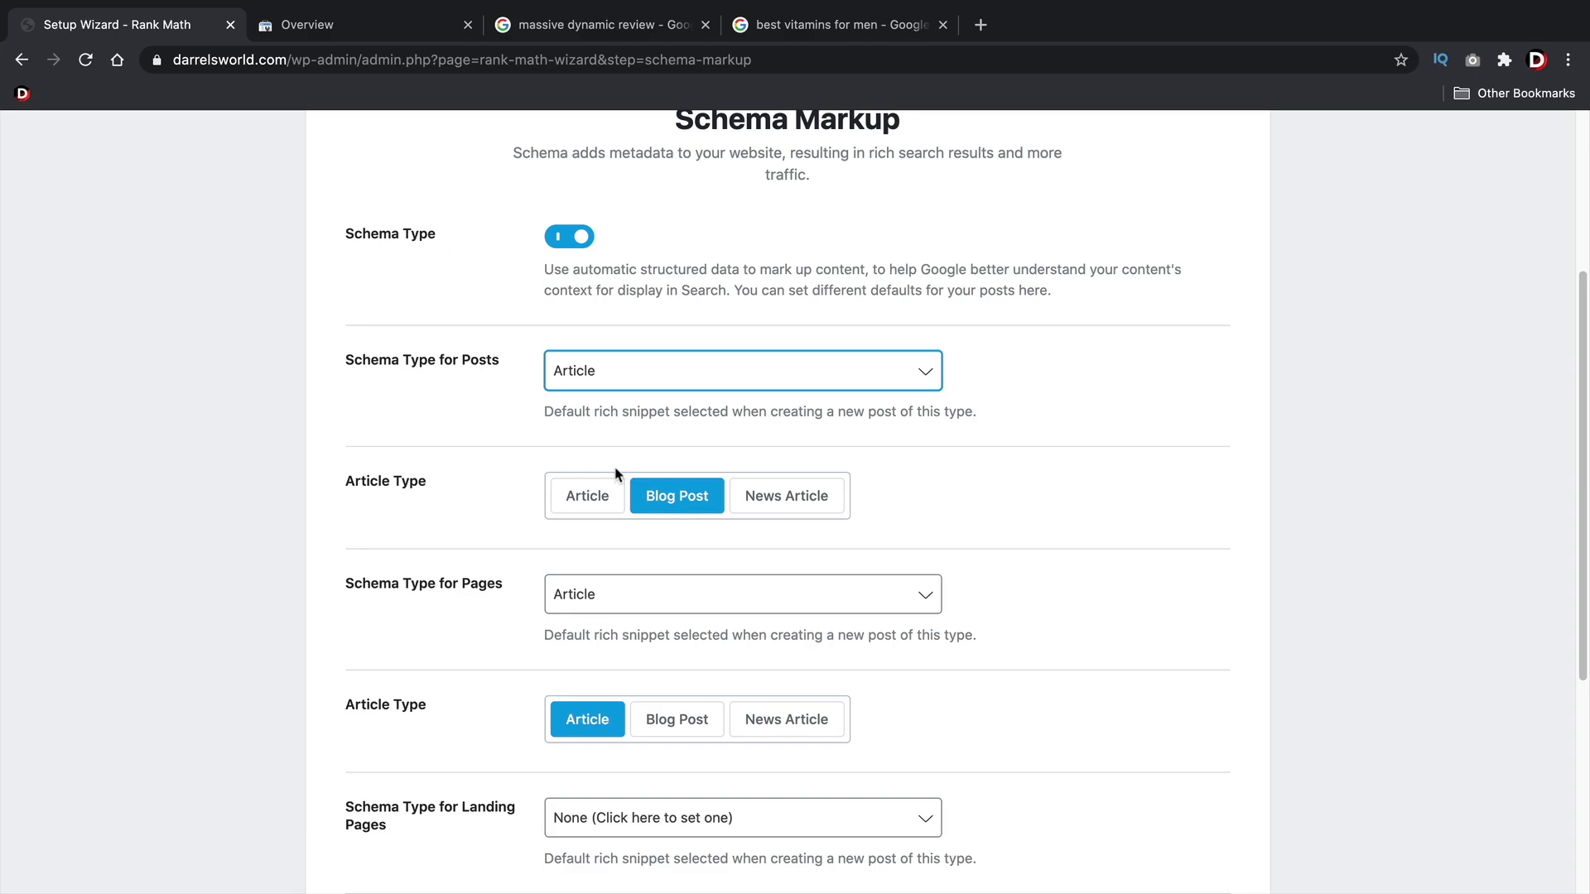
scroll(745, 436, "down", 3)
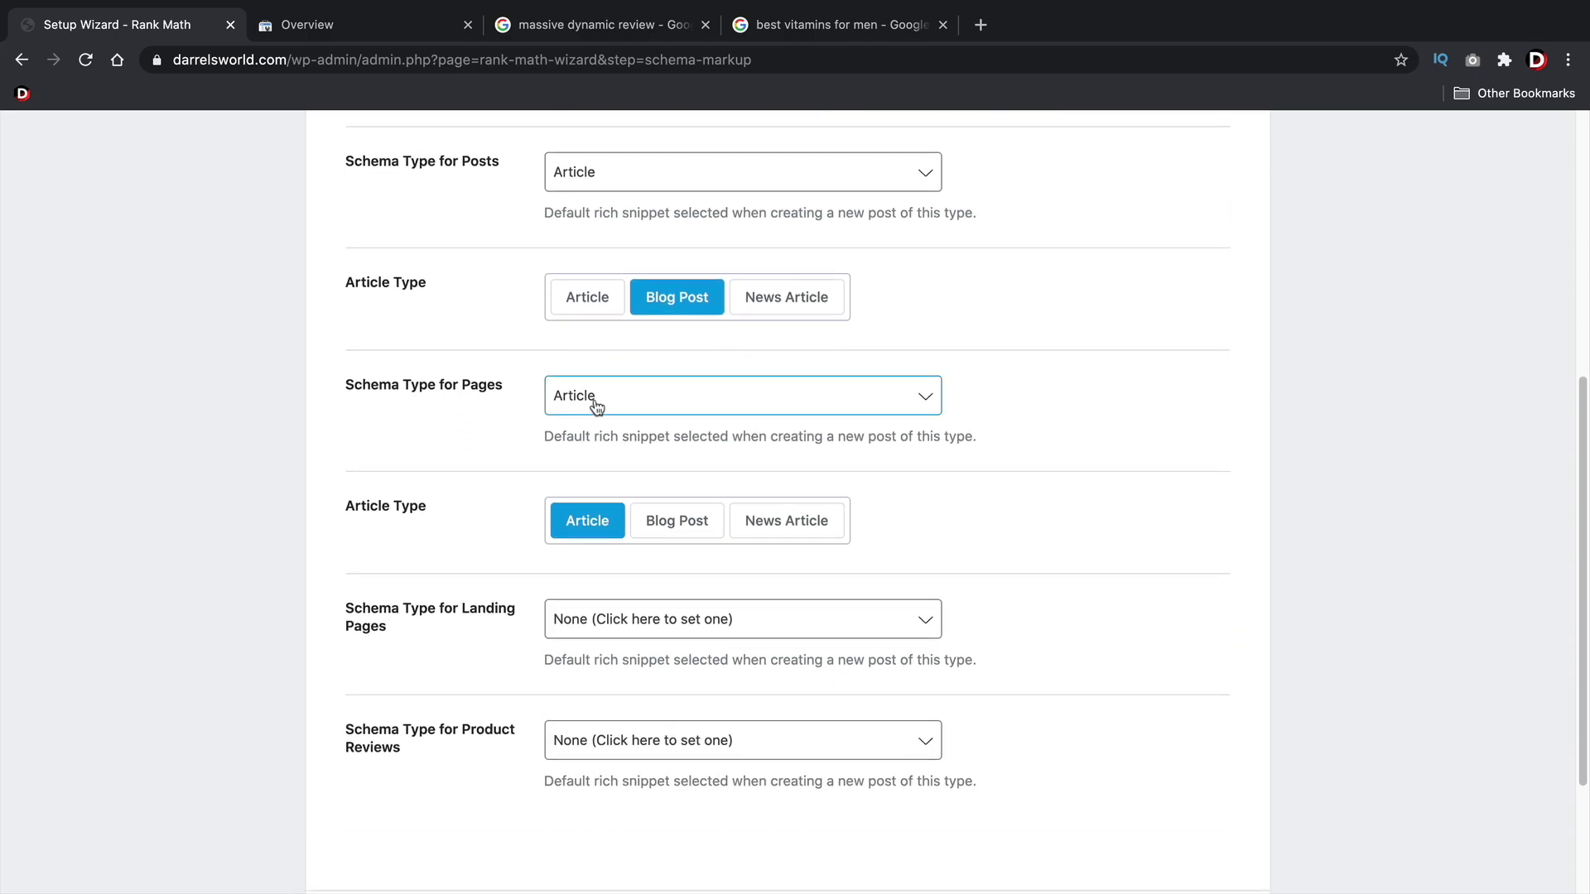
left_click(598, 406)
left_click(616, 511)
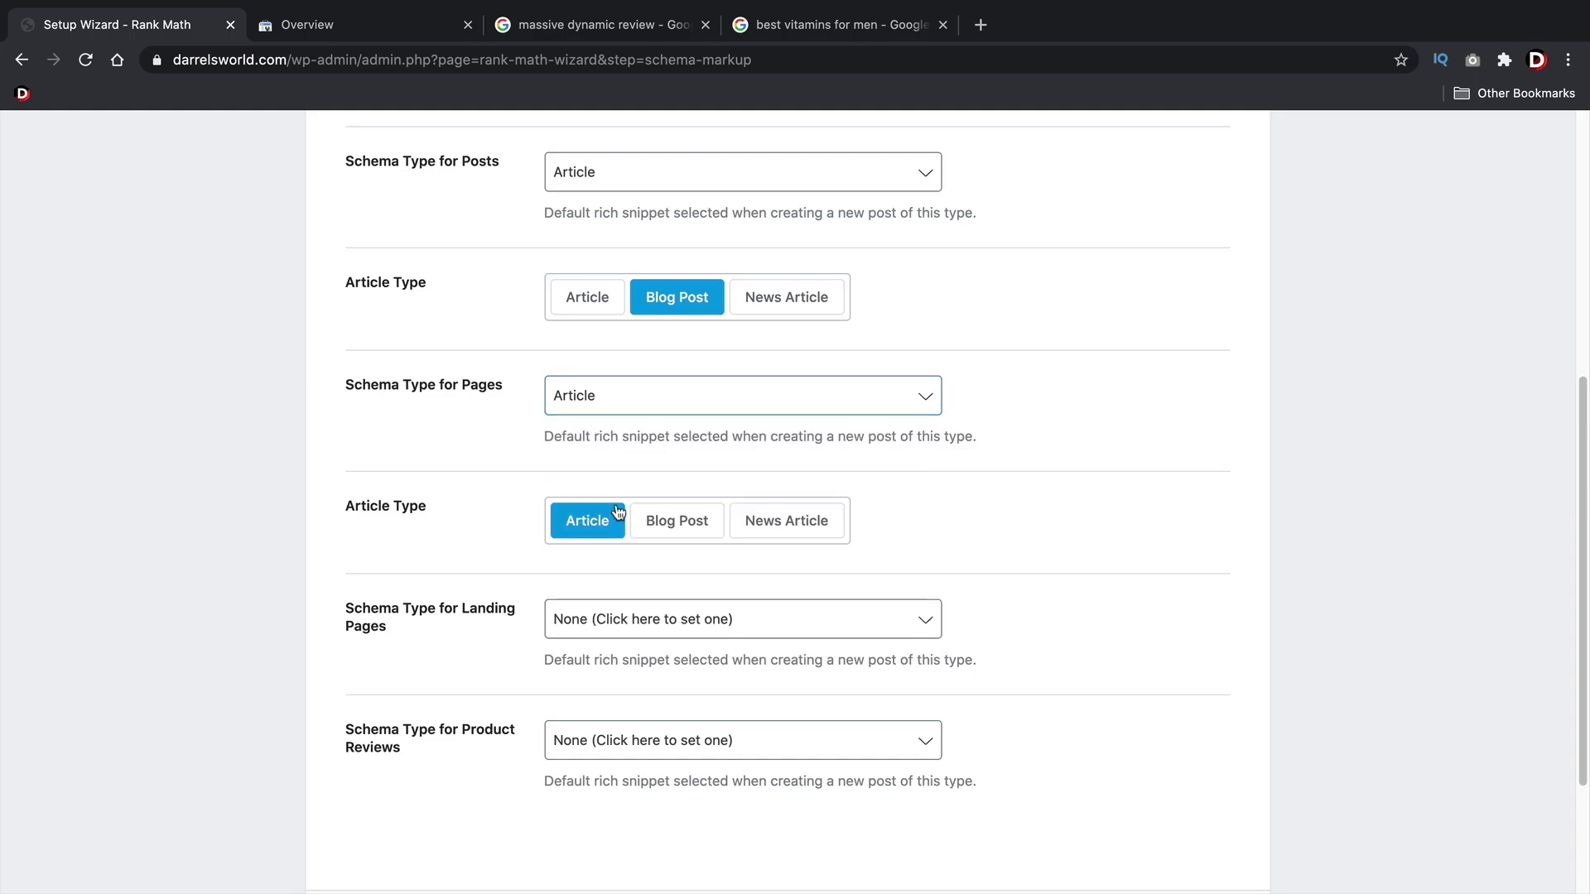
- Choose None as the default schema type for landing pages
scroll(497, 472, "down", 3)
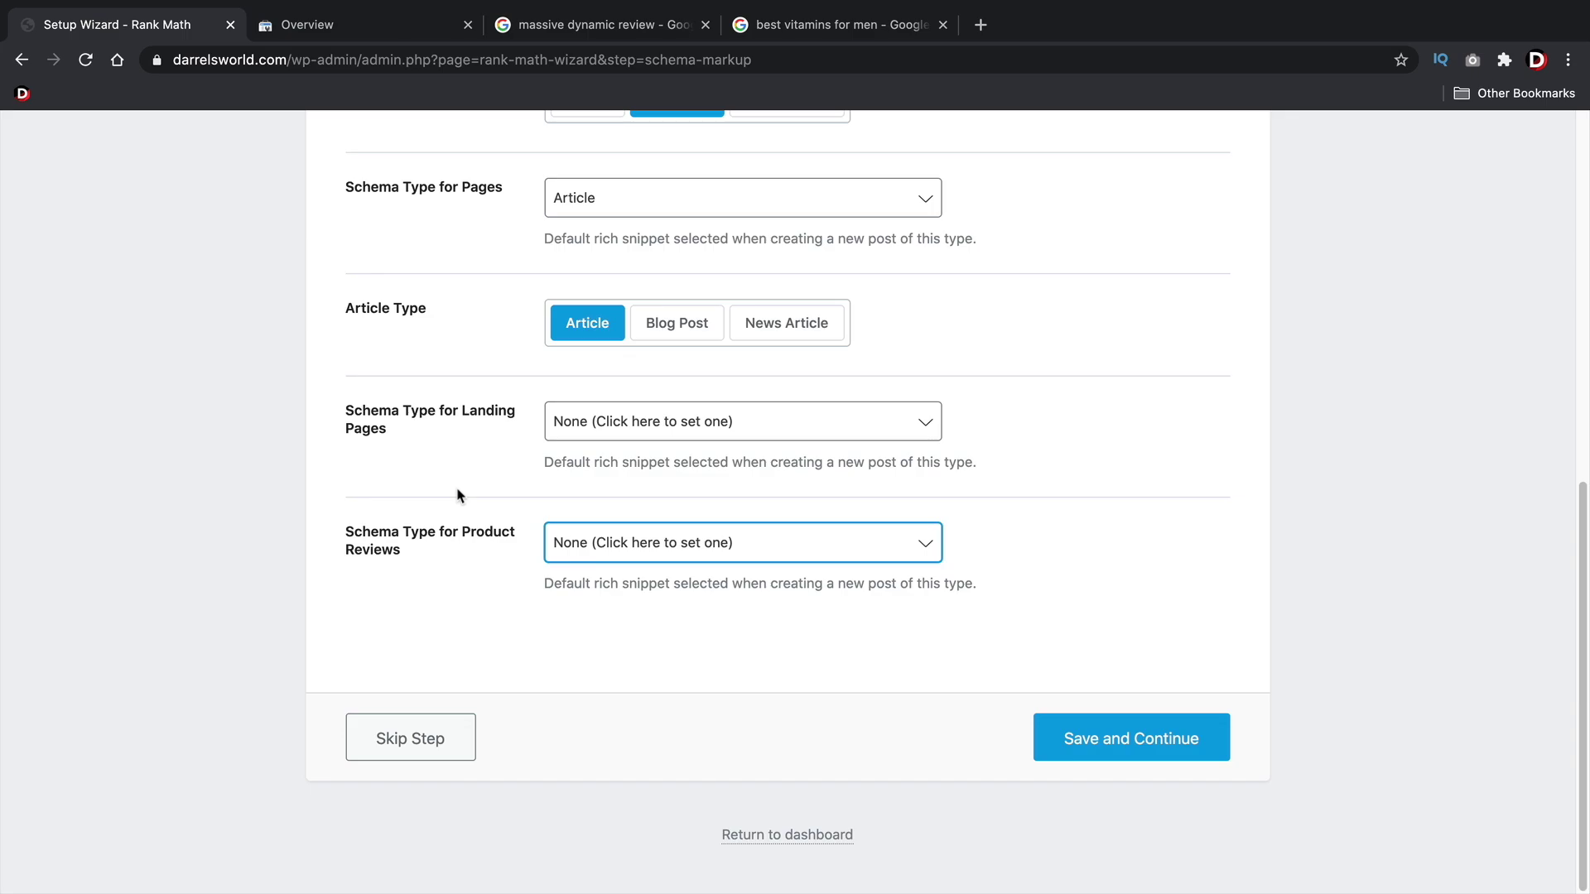
left_click_drag(562, 462, 965, 458)
left_click(964, 457)
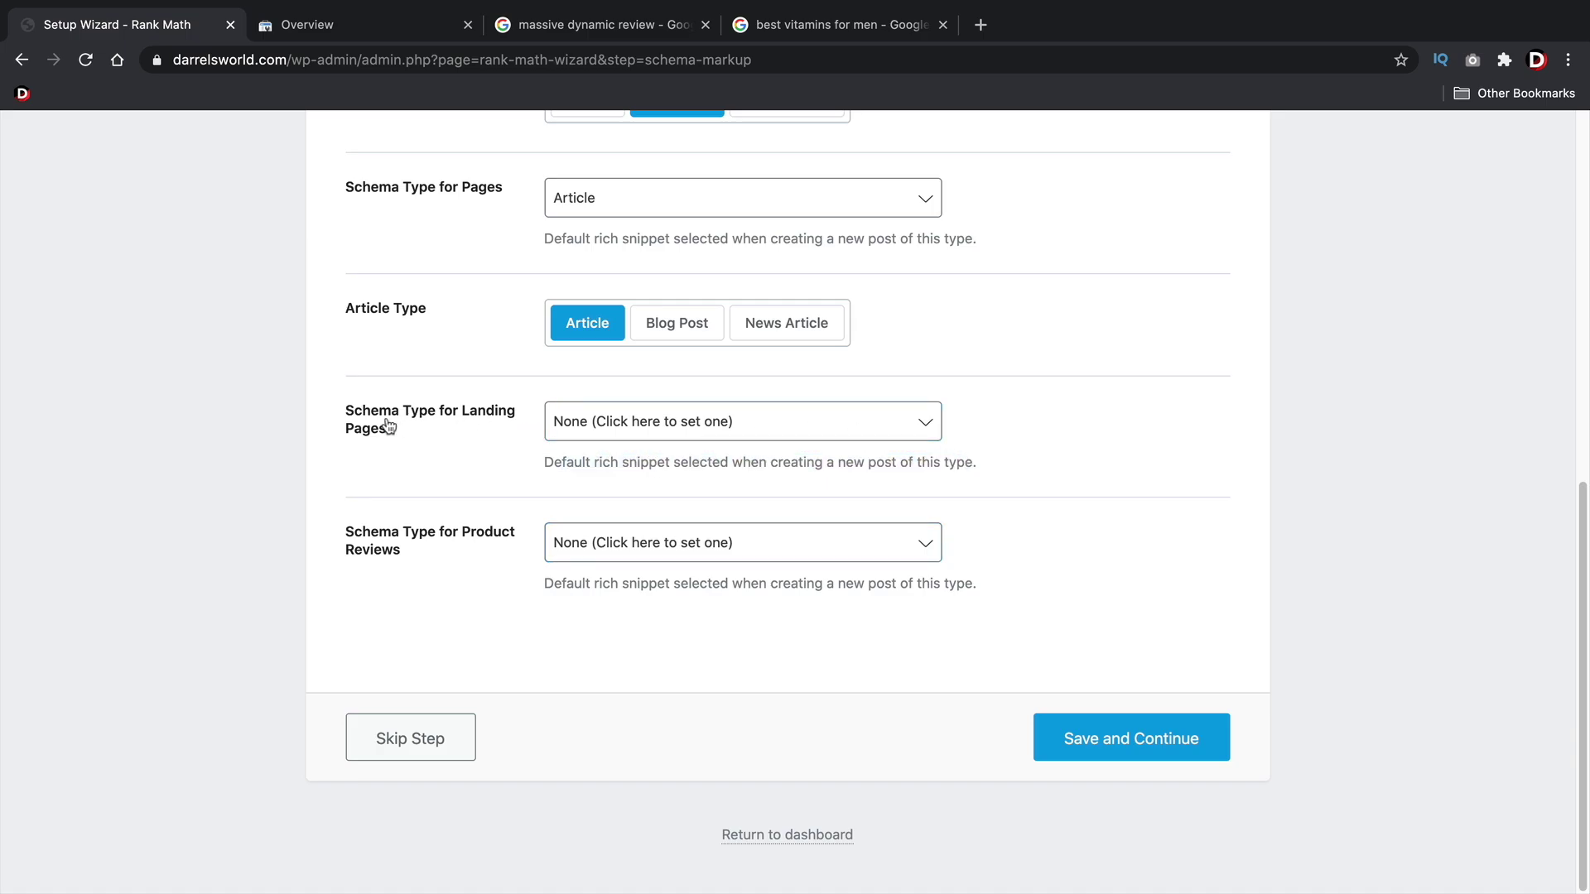
left_click(595, 424)
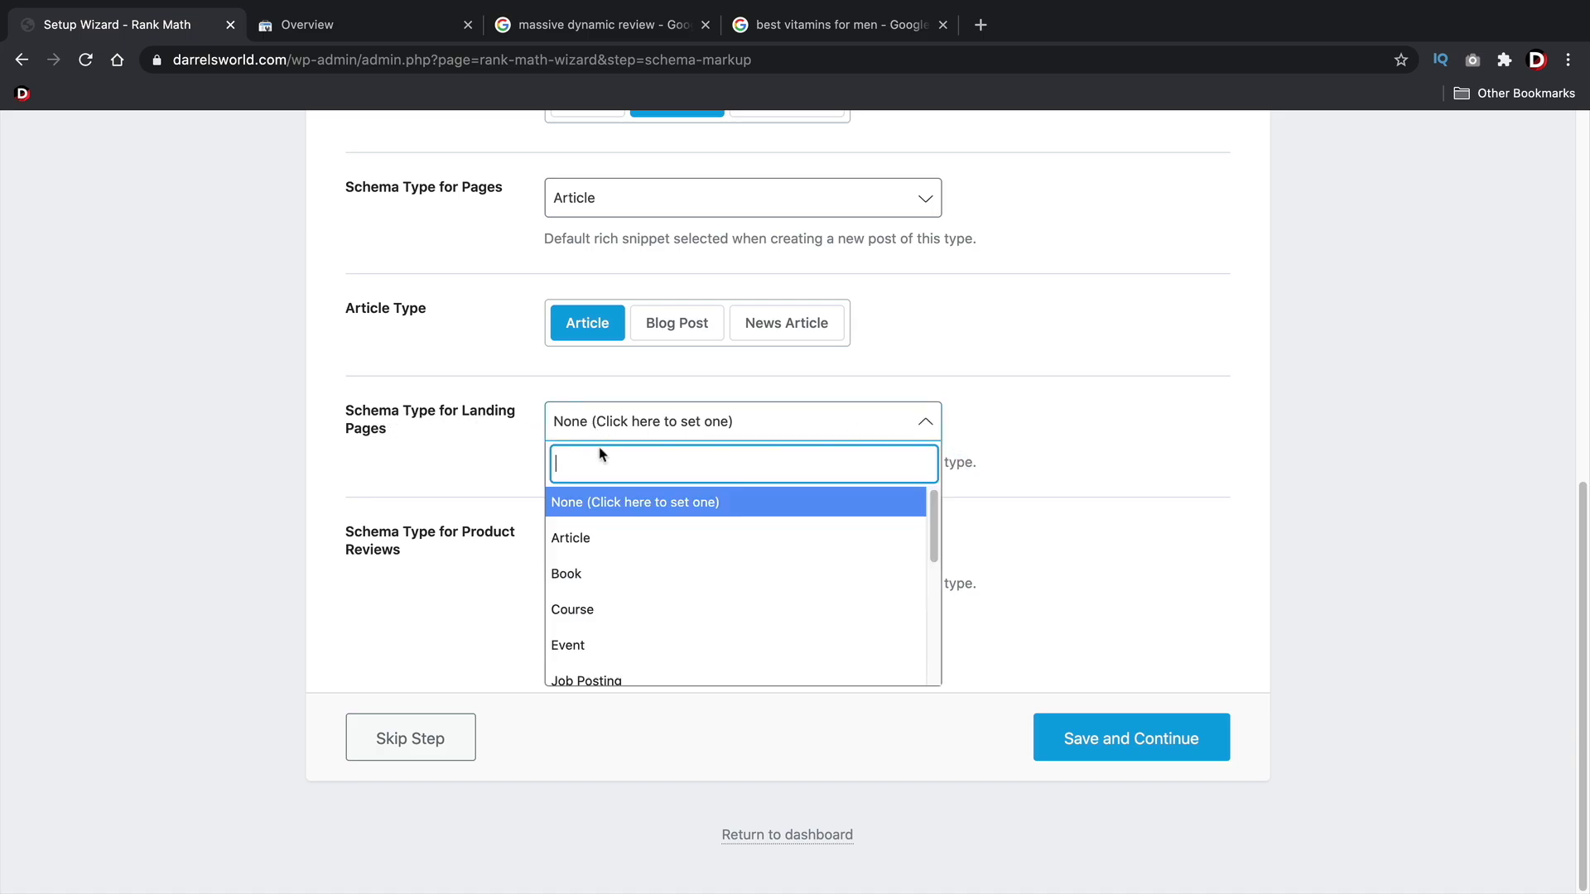
left_click(604, 503)
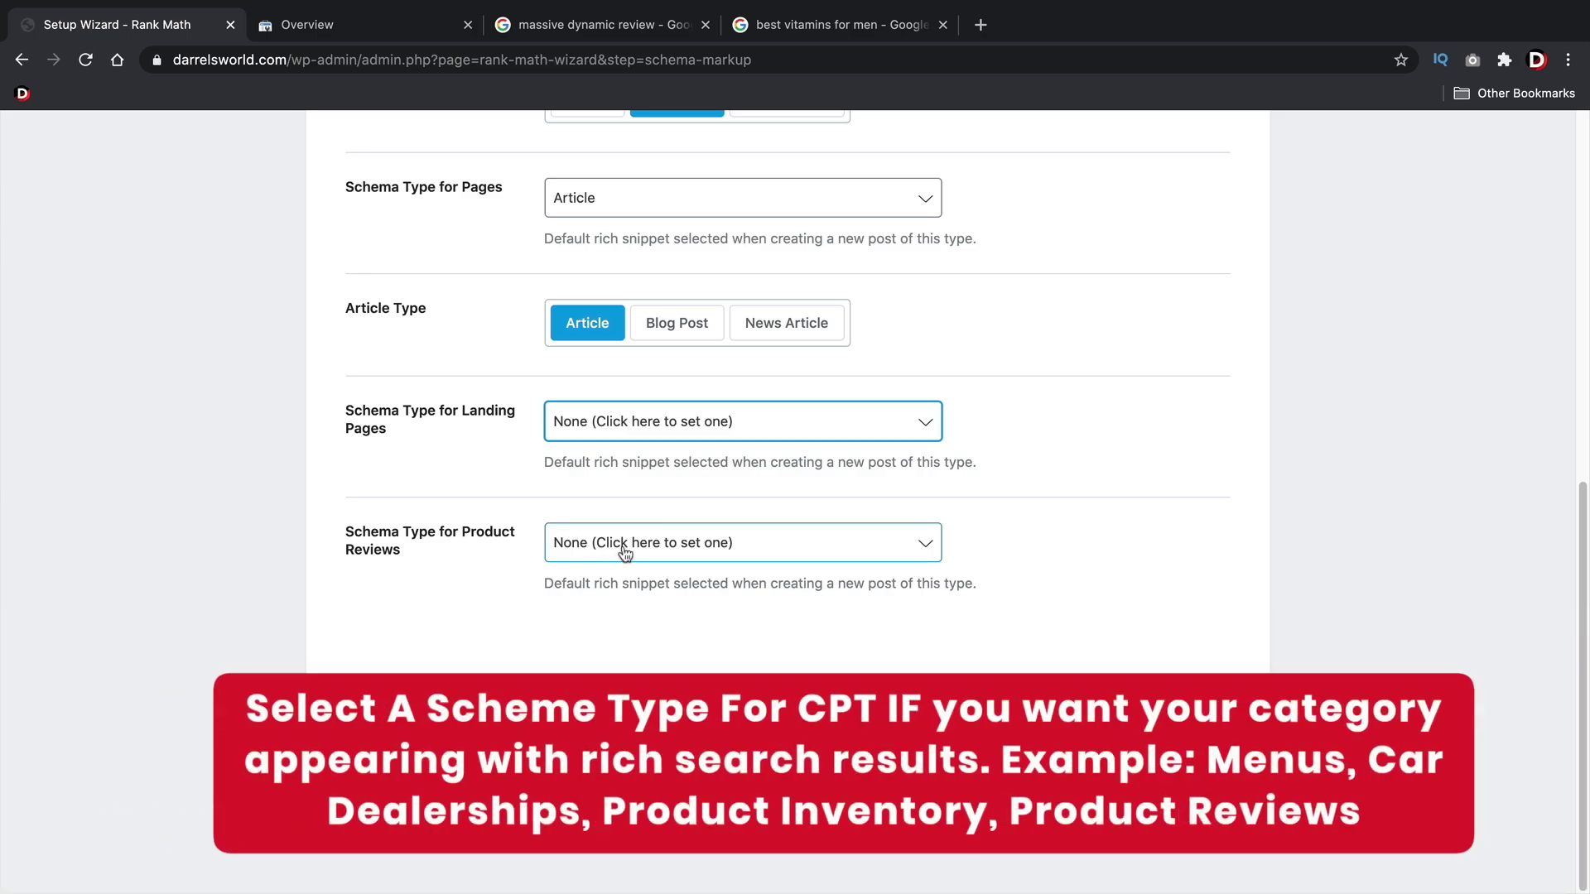
- Set the schema type for product reviews to Article with the Blog Post article type, and save the schema markup settings
left_click(624, 551)
left_click(610, 662)
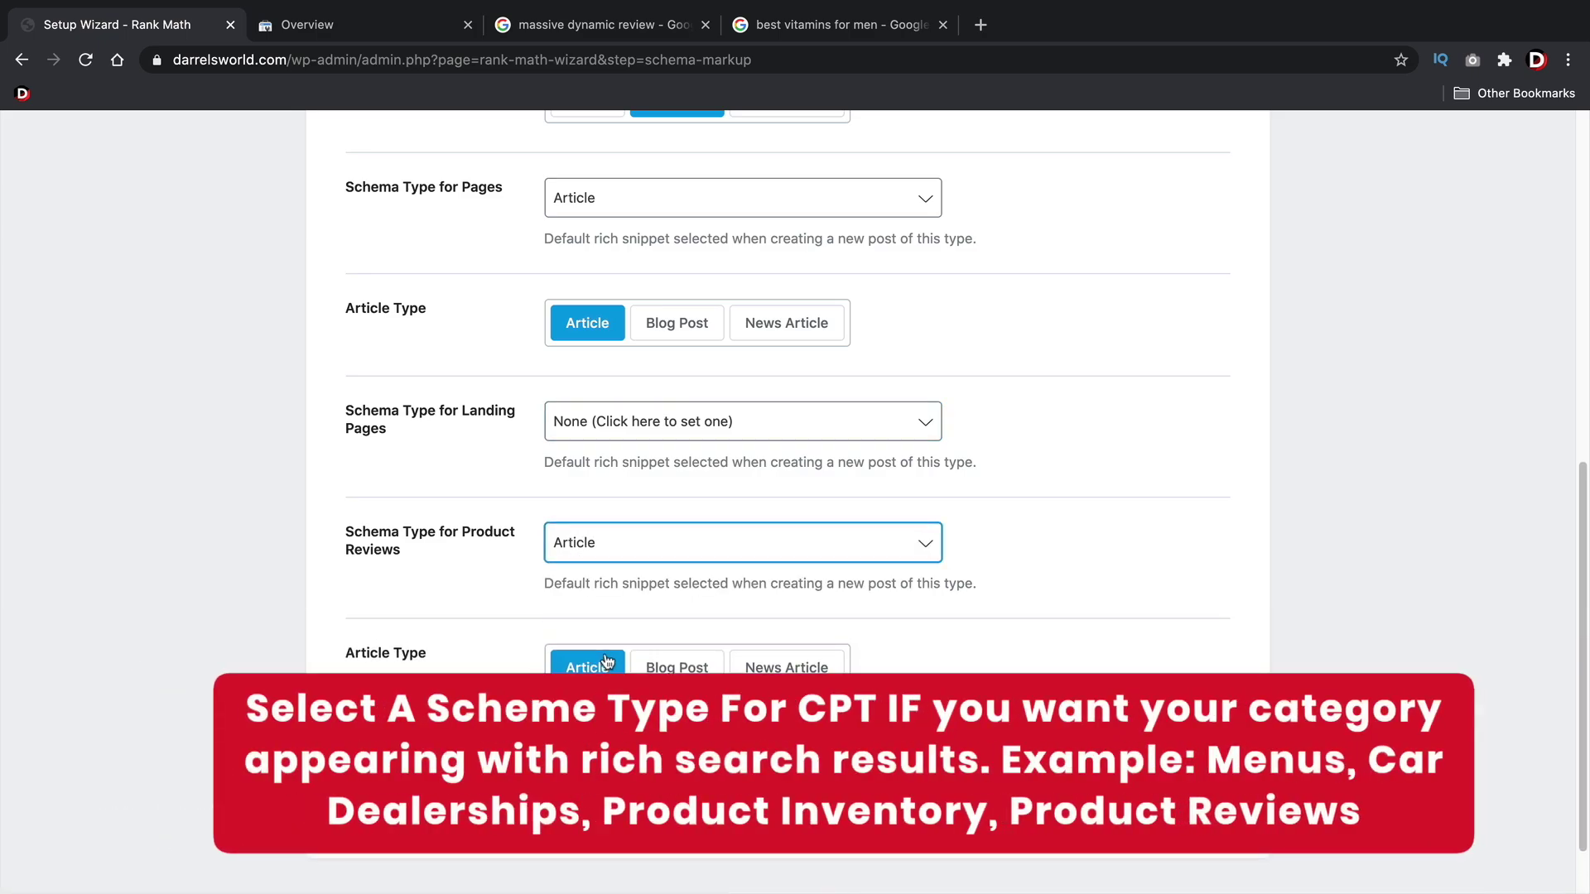
scroll(607, 660, "down", 2)
left_click(672, 591)
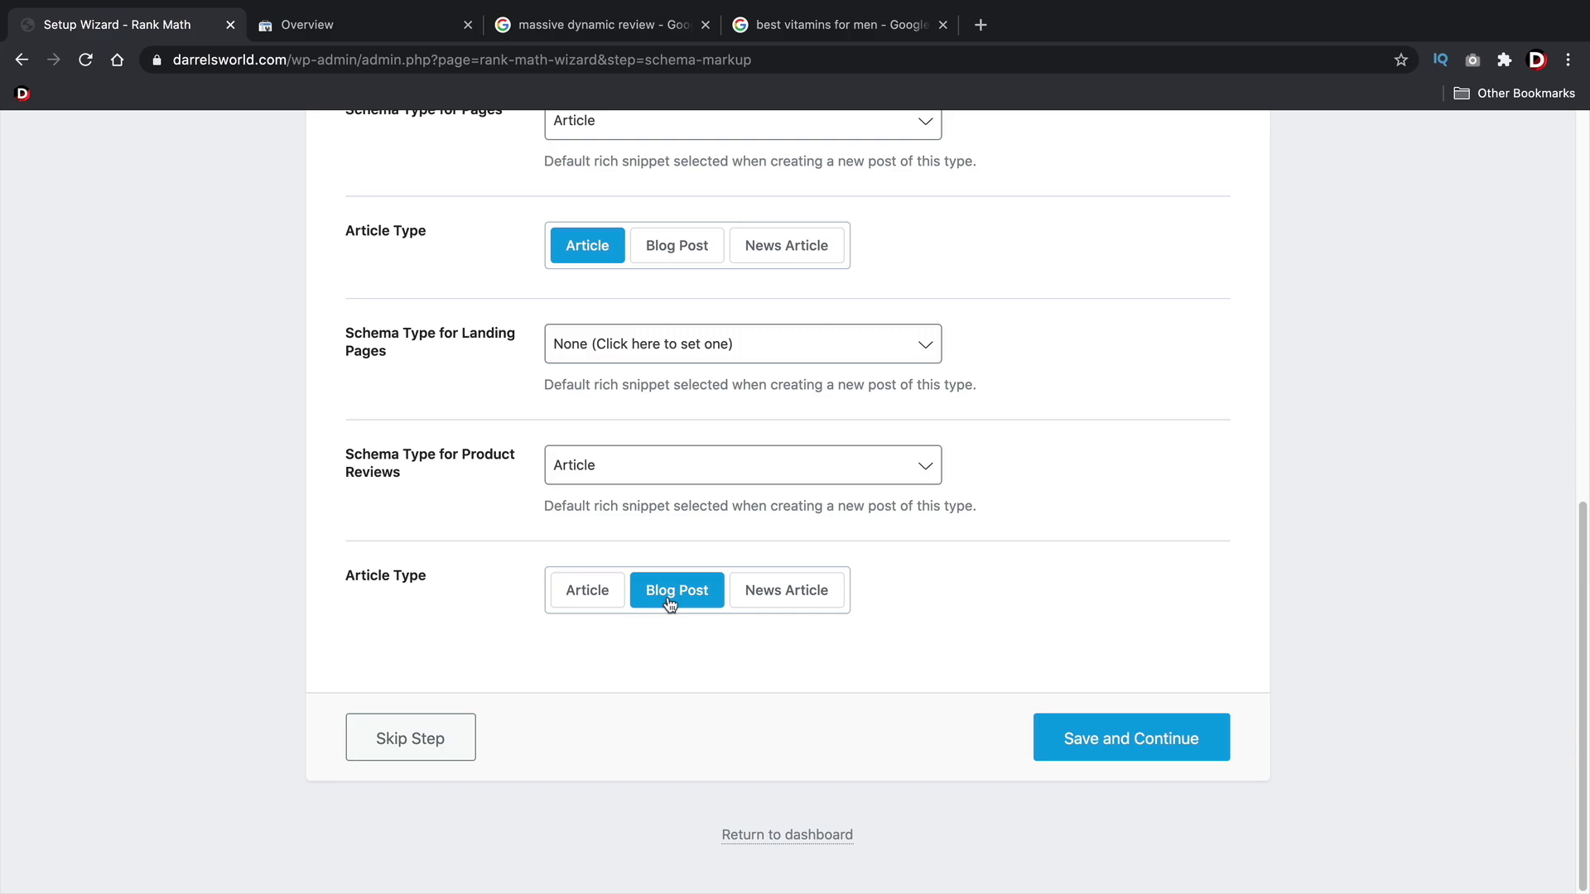
scroll(671, 604, "up", 1)
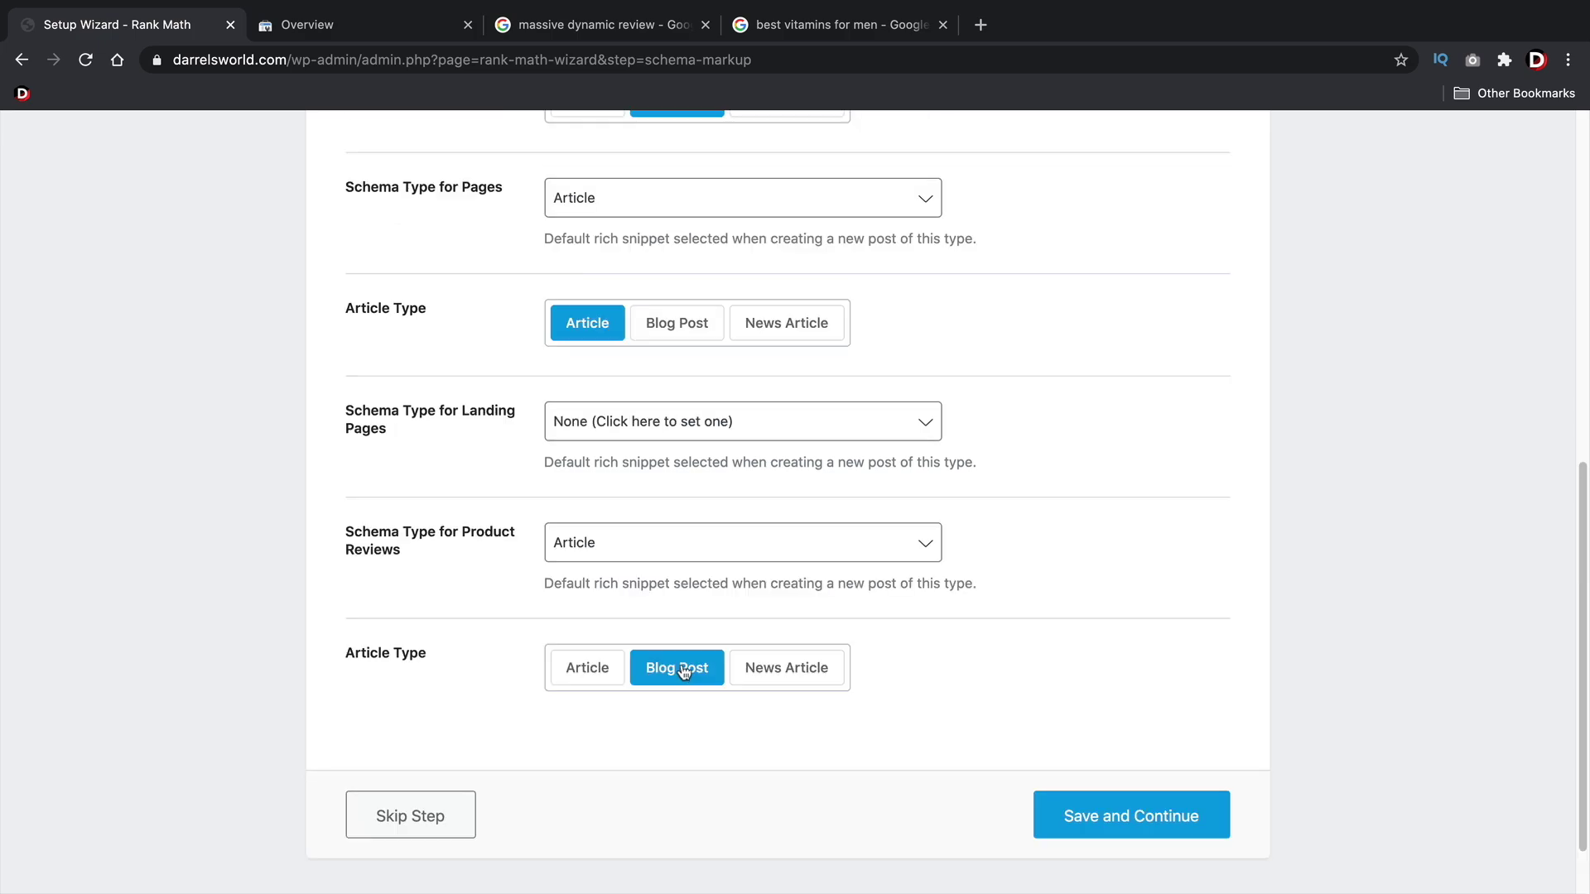
left_click(1151, 825)
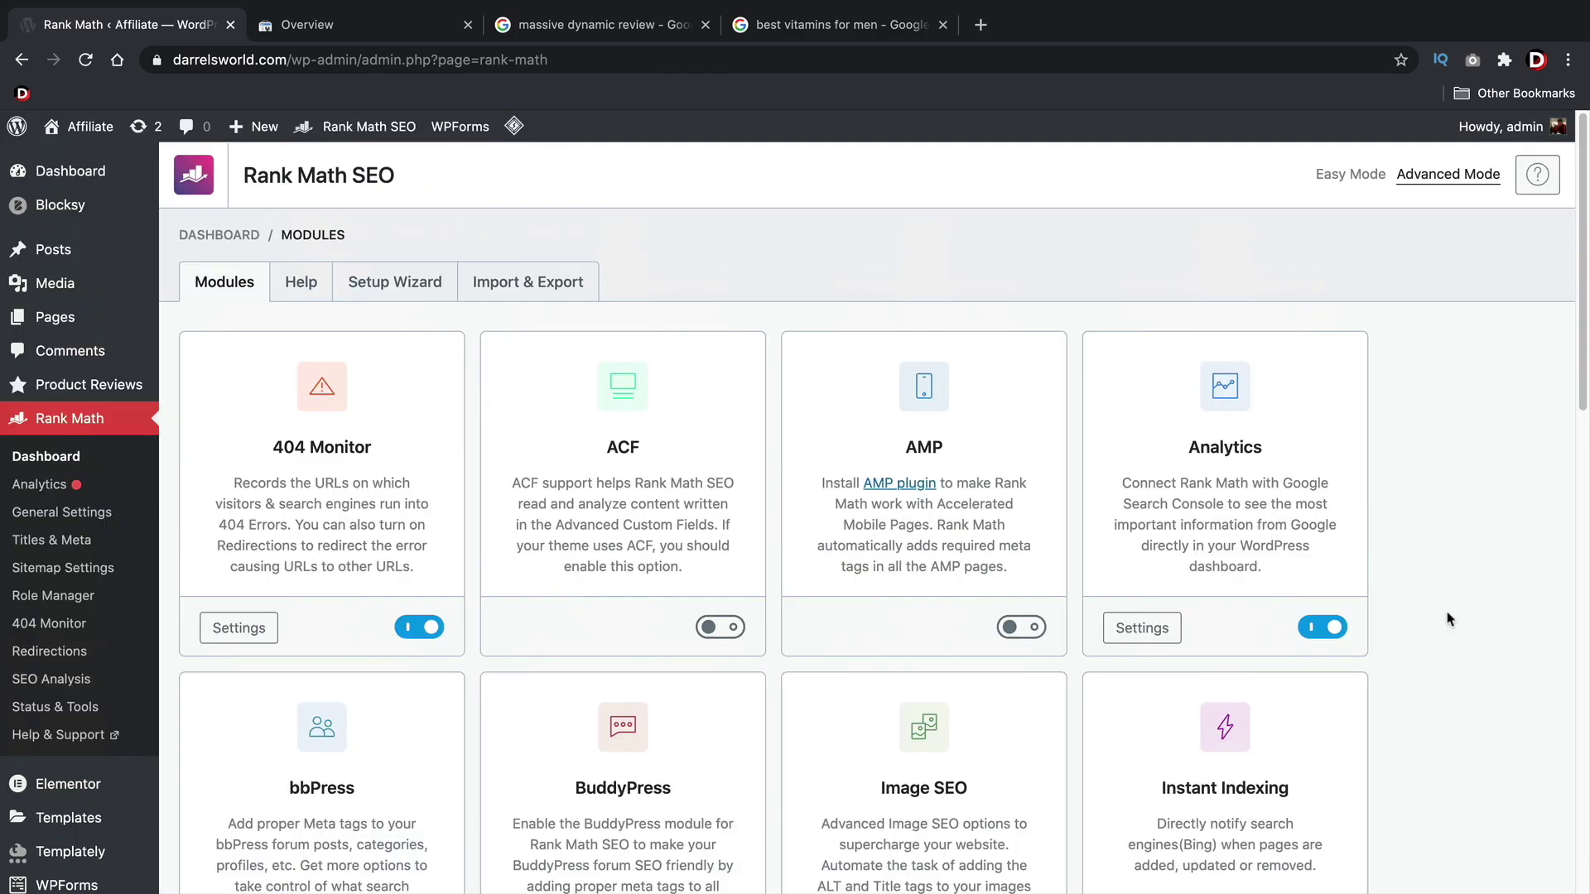
- Examine the modules offered on the Rank Math dashboard, from 404 Monitor down to WooCommerce
scroll(1448, 564, "down", 1)
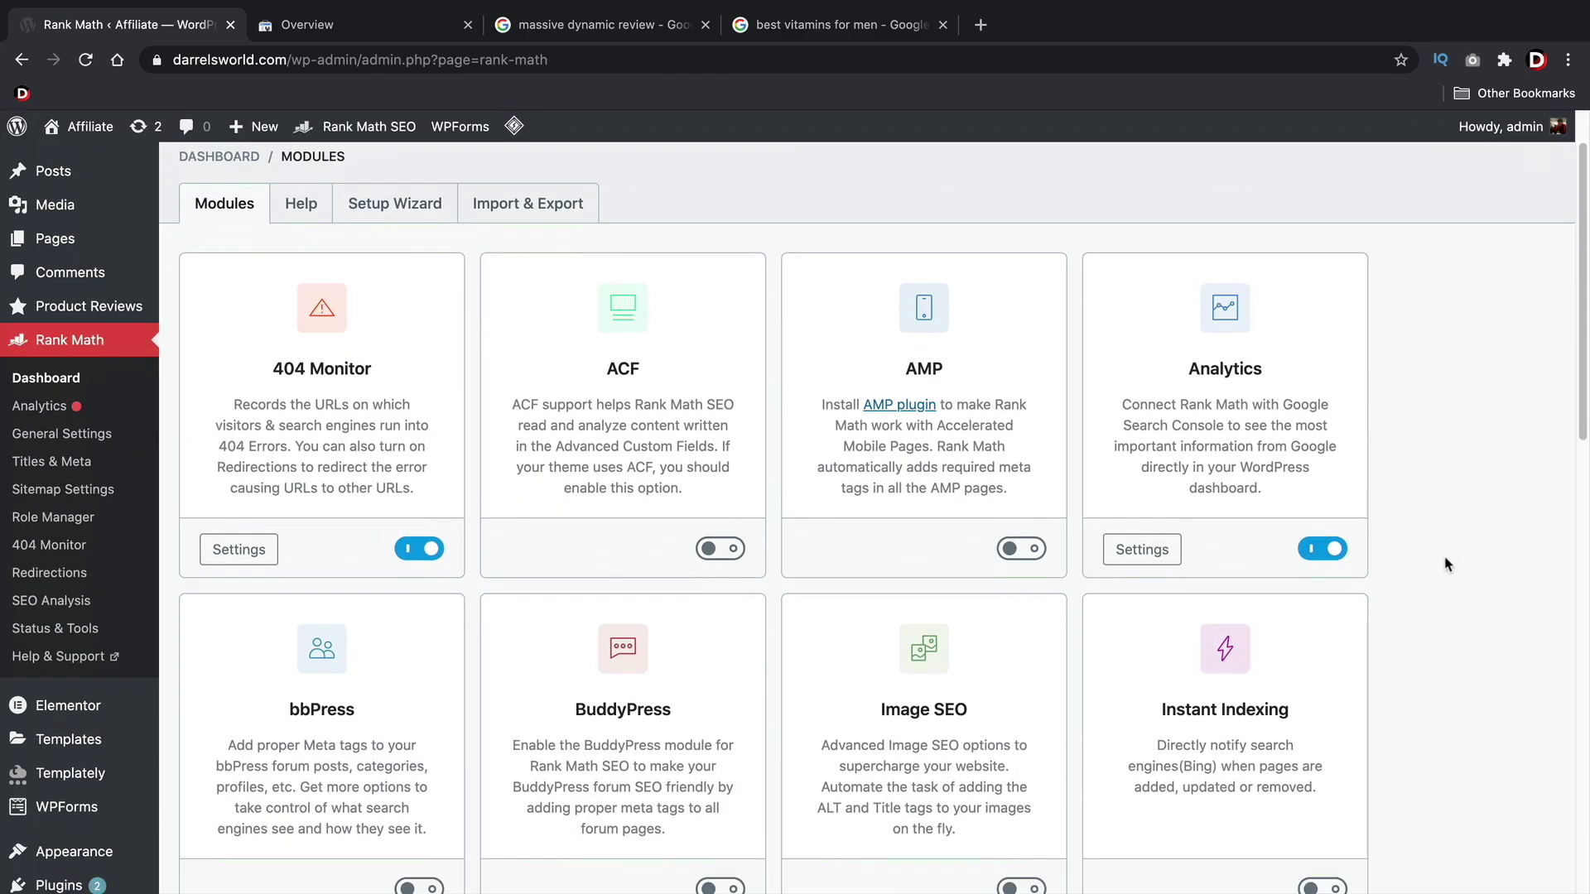
scroll(1447, 564, "down", 4)
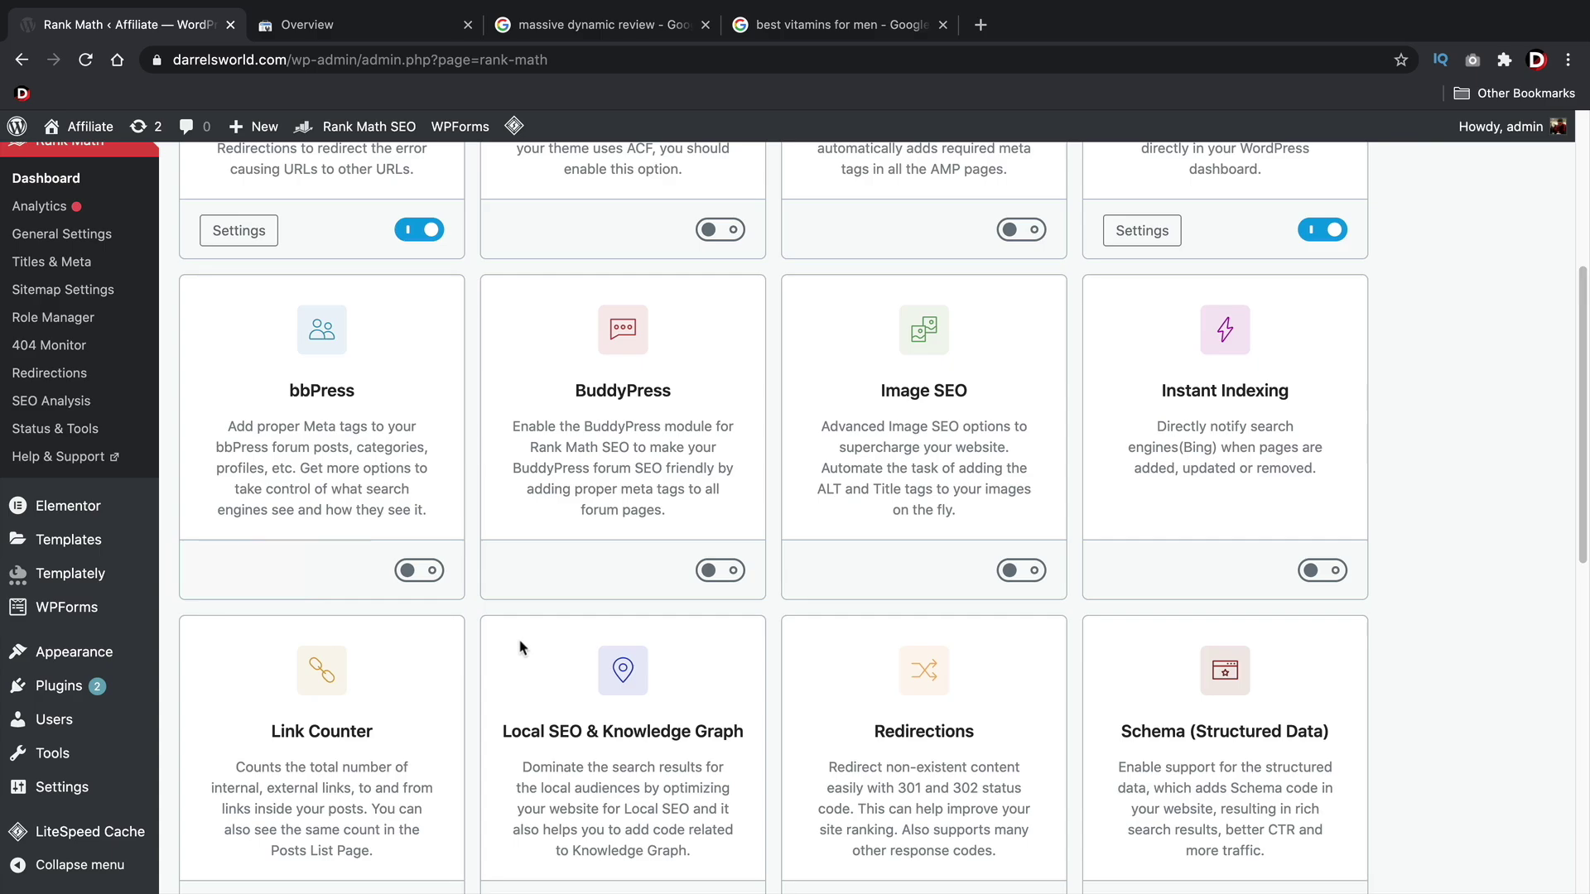
scroll(520, 647, "down", 5)
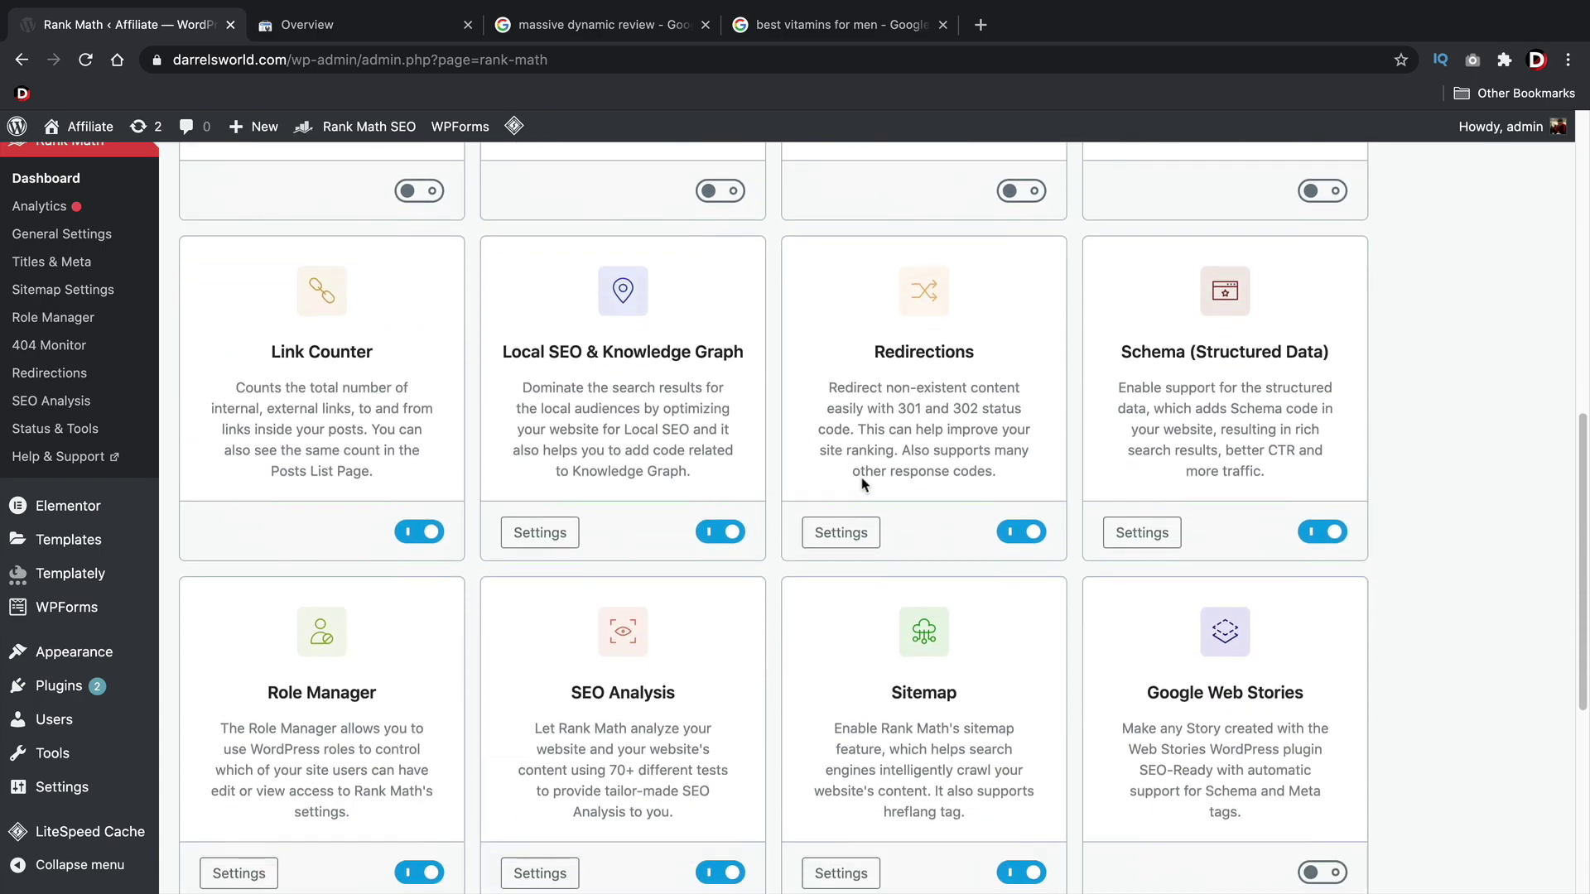
scroll(861, 484, "down", 3)
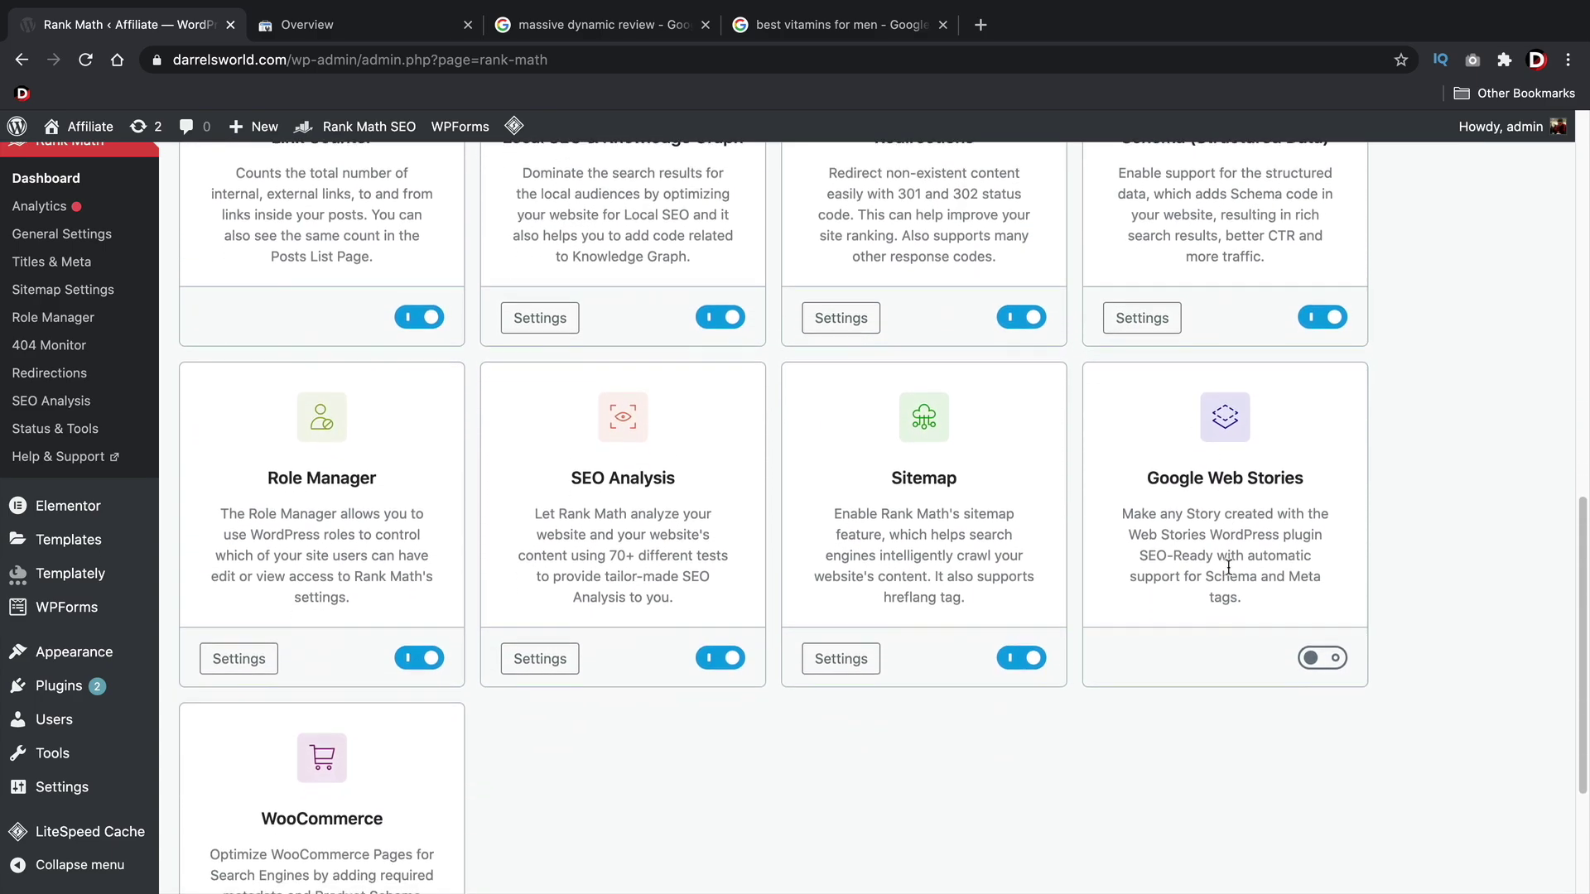
scroll(1229, 570, "down", 3)
scroll(773, 523, "up", 2)
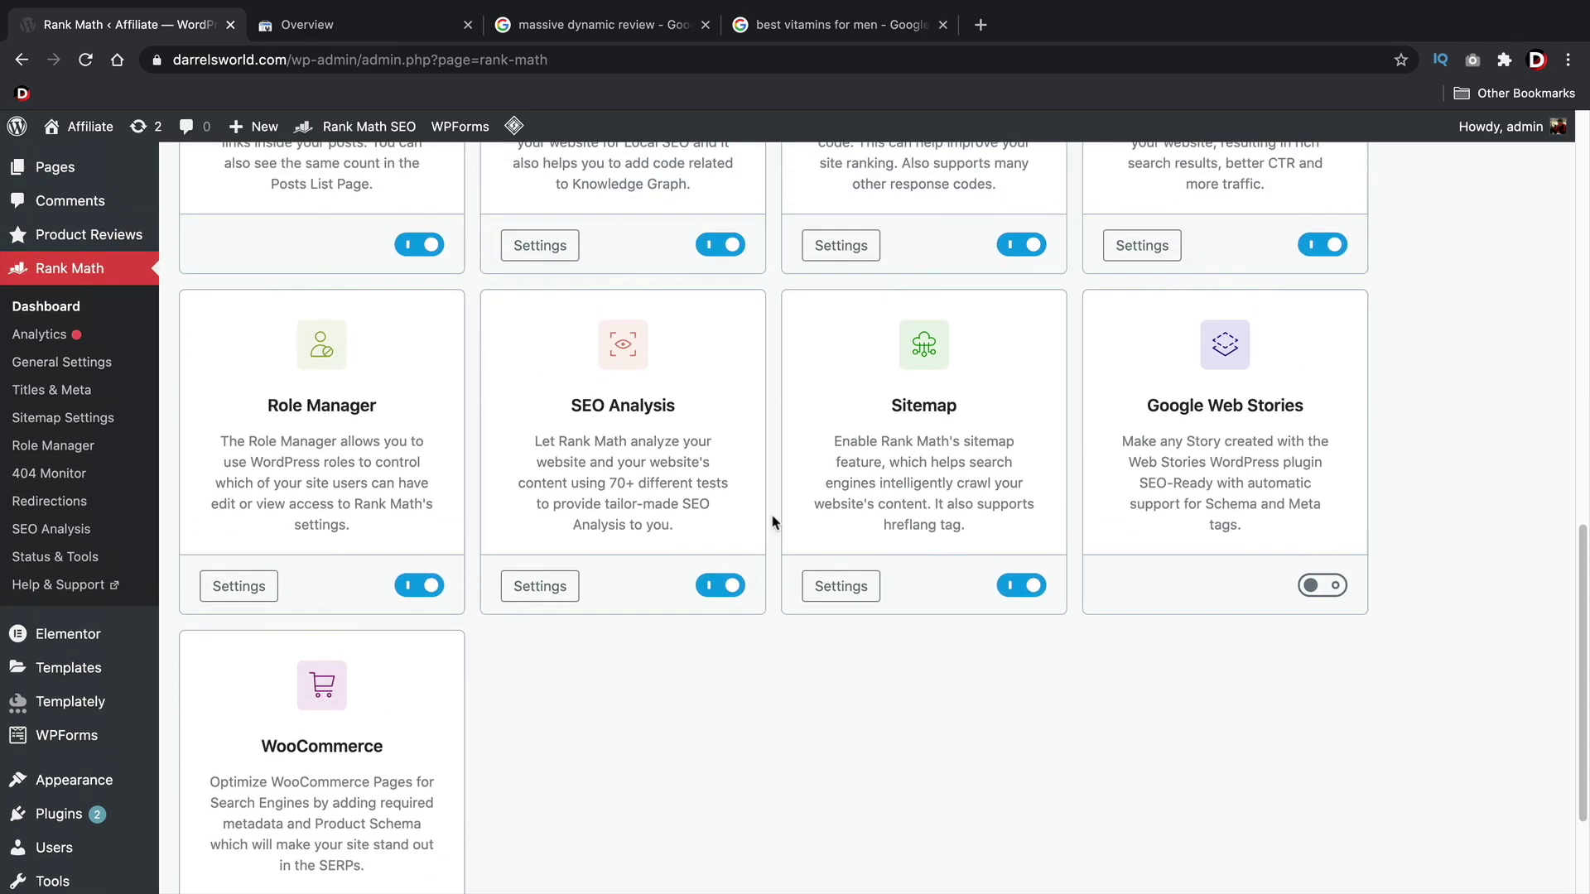
scroll(774, 523, "up", 2)
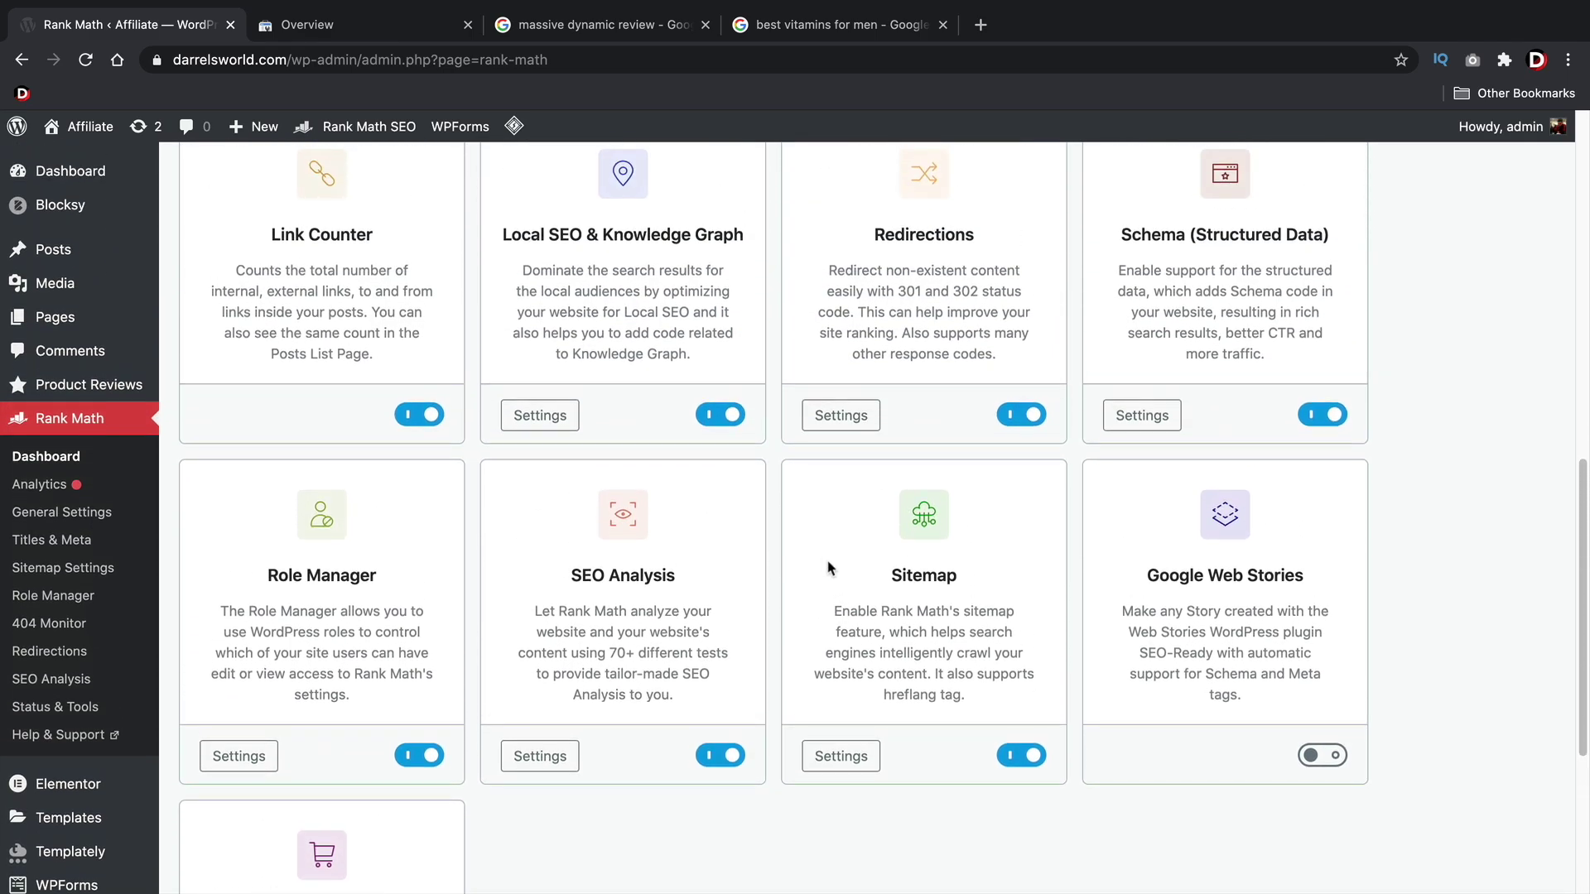
scroll(836, 559, "up", 4)
scroll(851, 556, "up", 5)
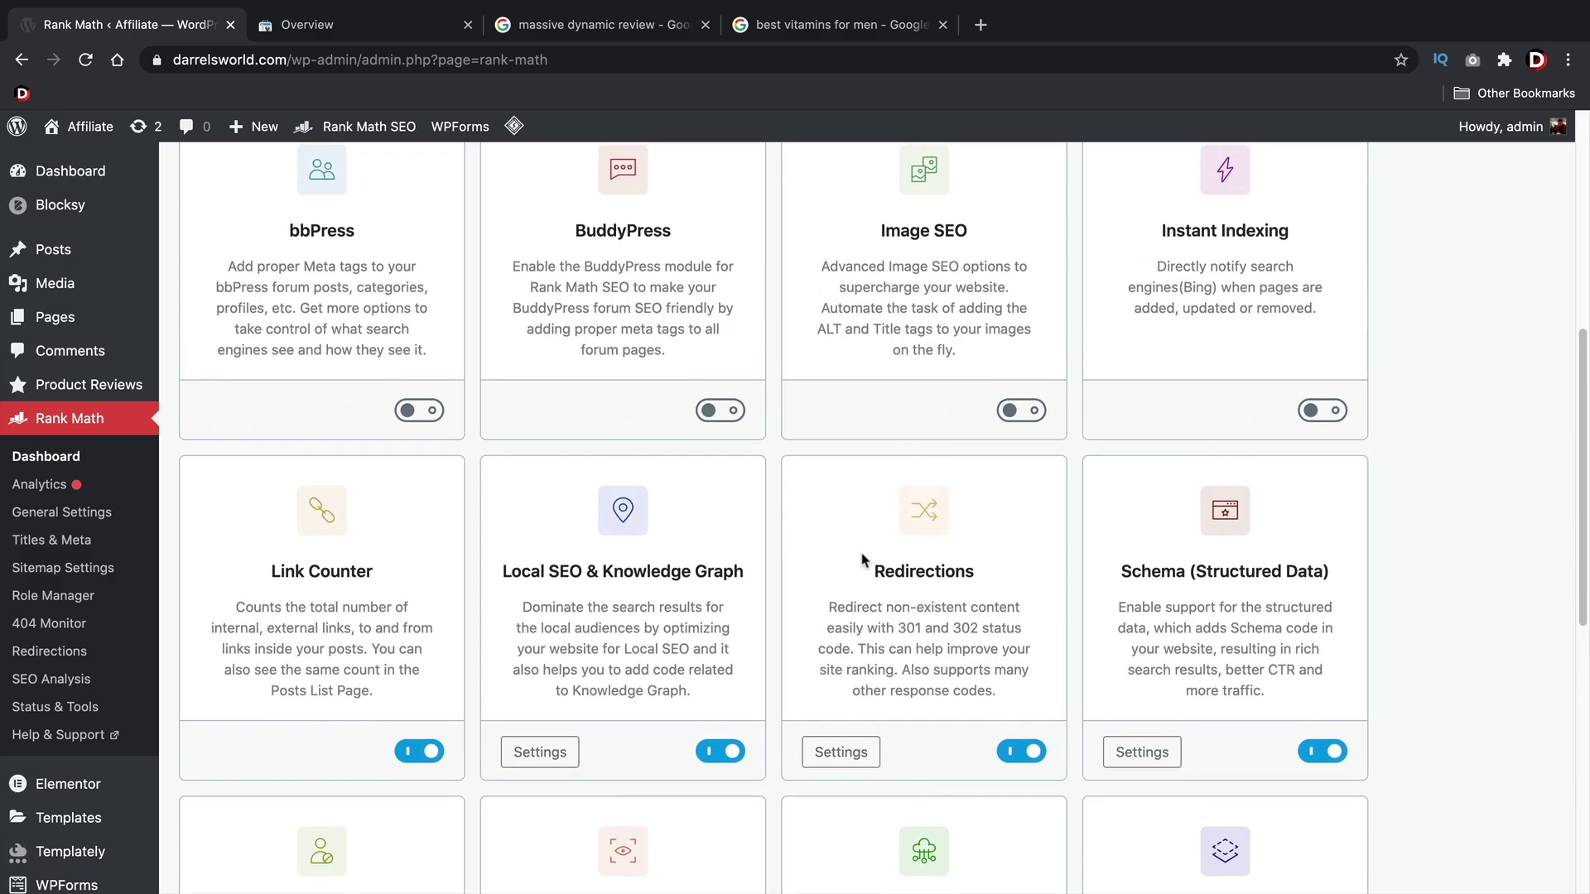
- Enable the Image SEO module and reload the modules dashboard
scroll(688, 617, "up", 1)
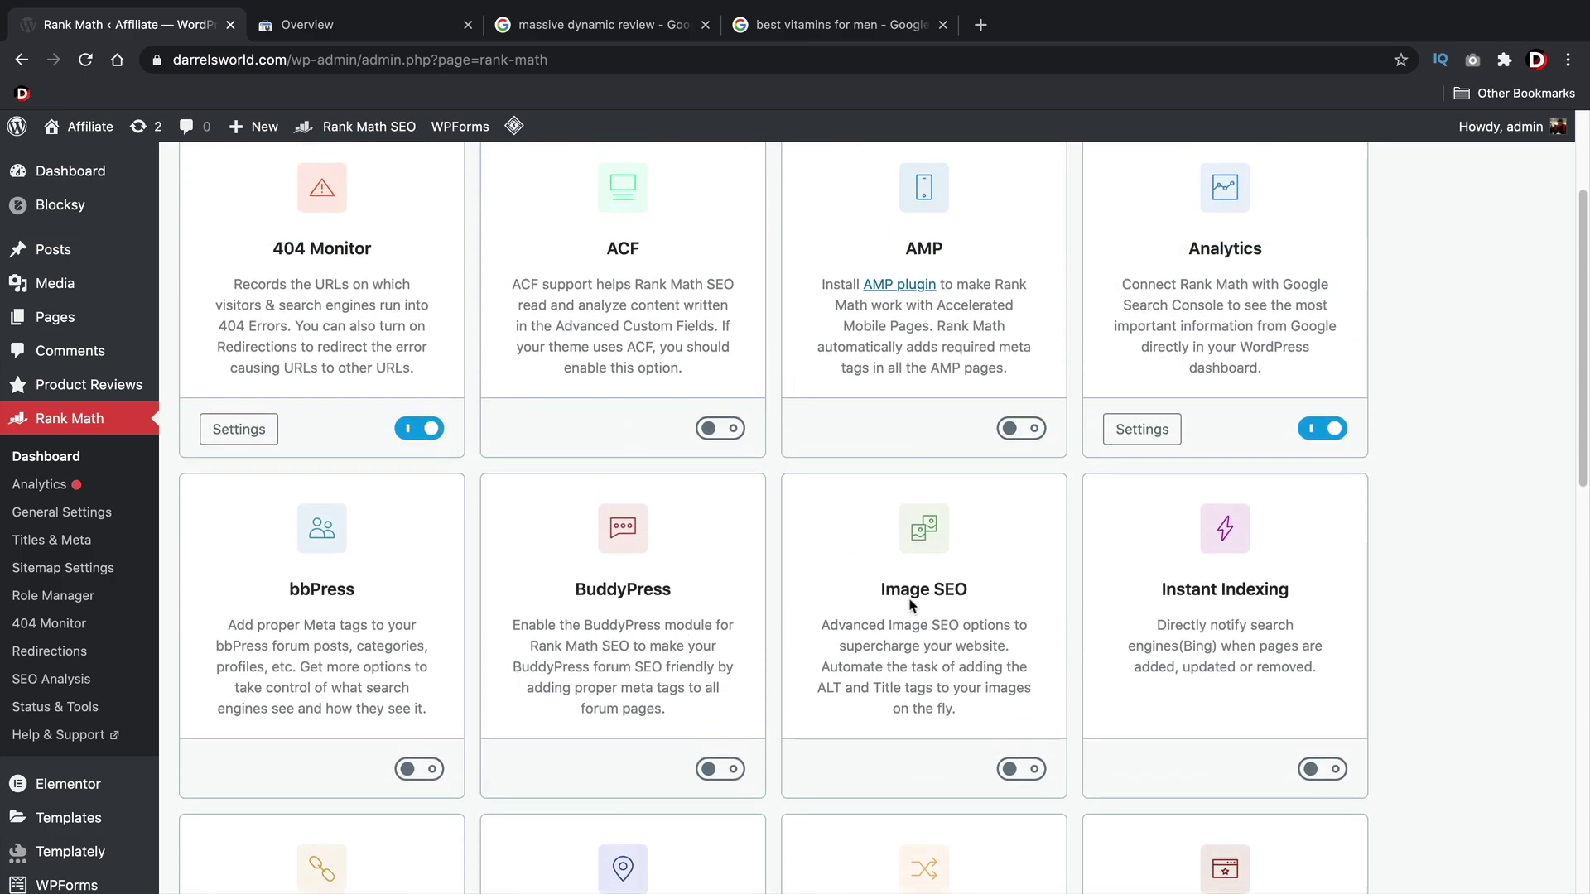
left_click(1021, 772)
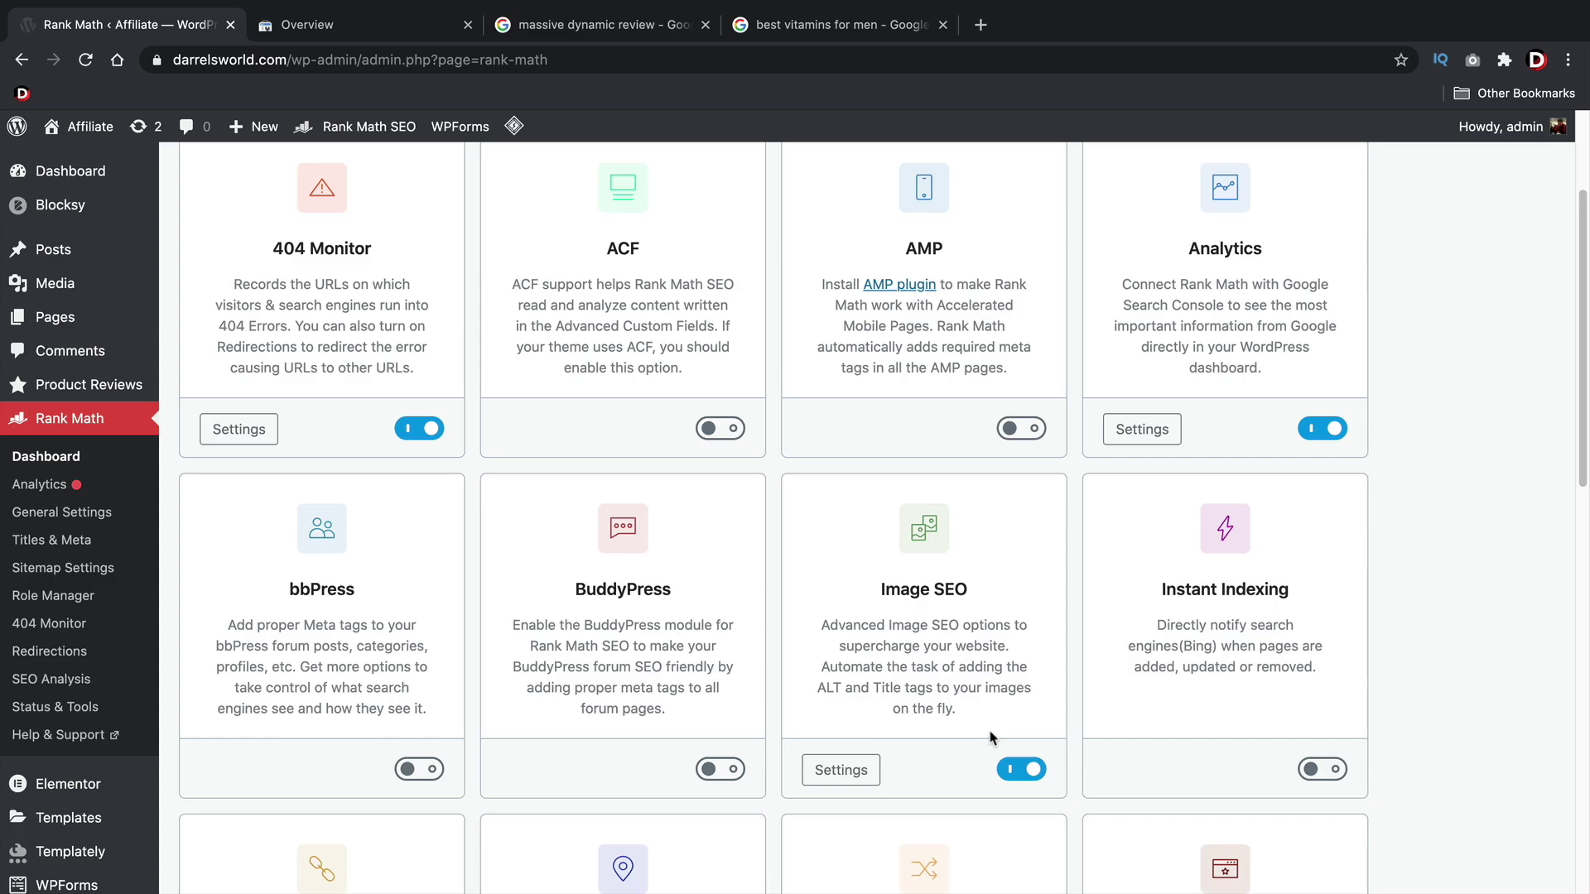
left_click(71, 460)
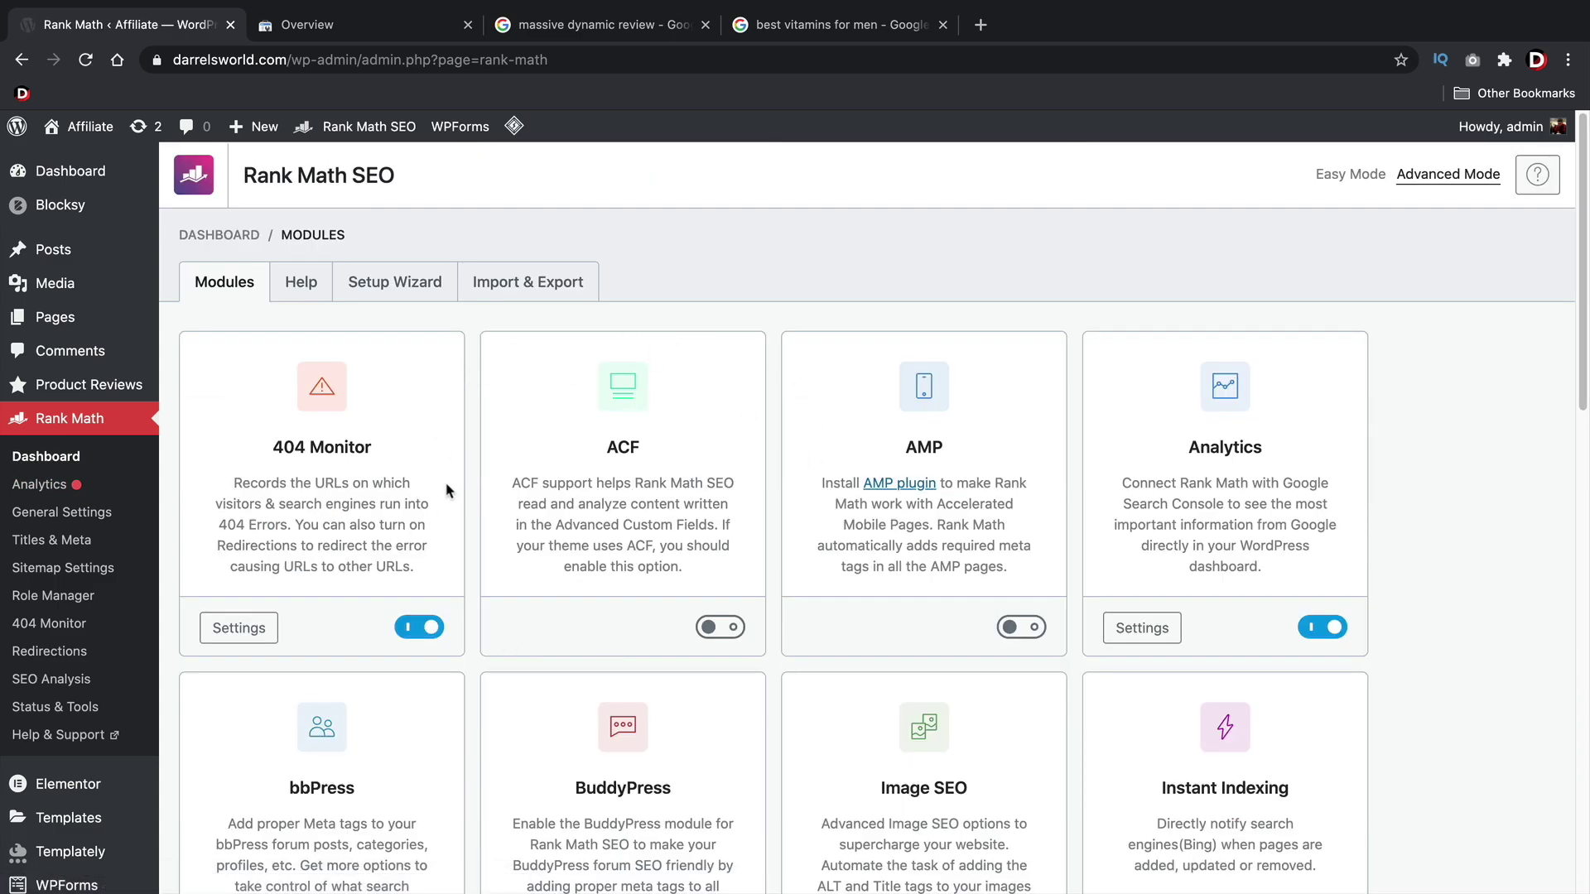
- Check the Analytics account connection page and examine the Links options in General Settings, from Strip Category Base to Open External Links in New Tab/Window
left_click(40, 489)
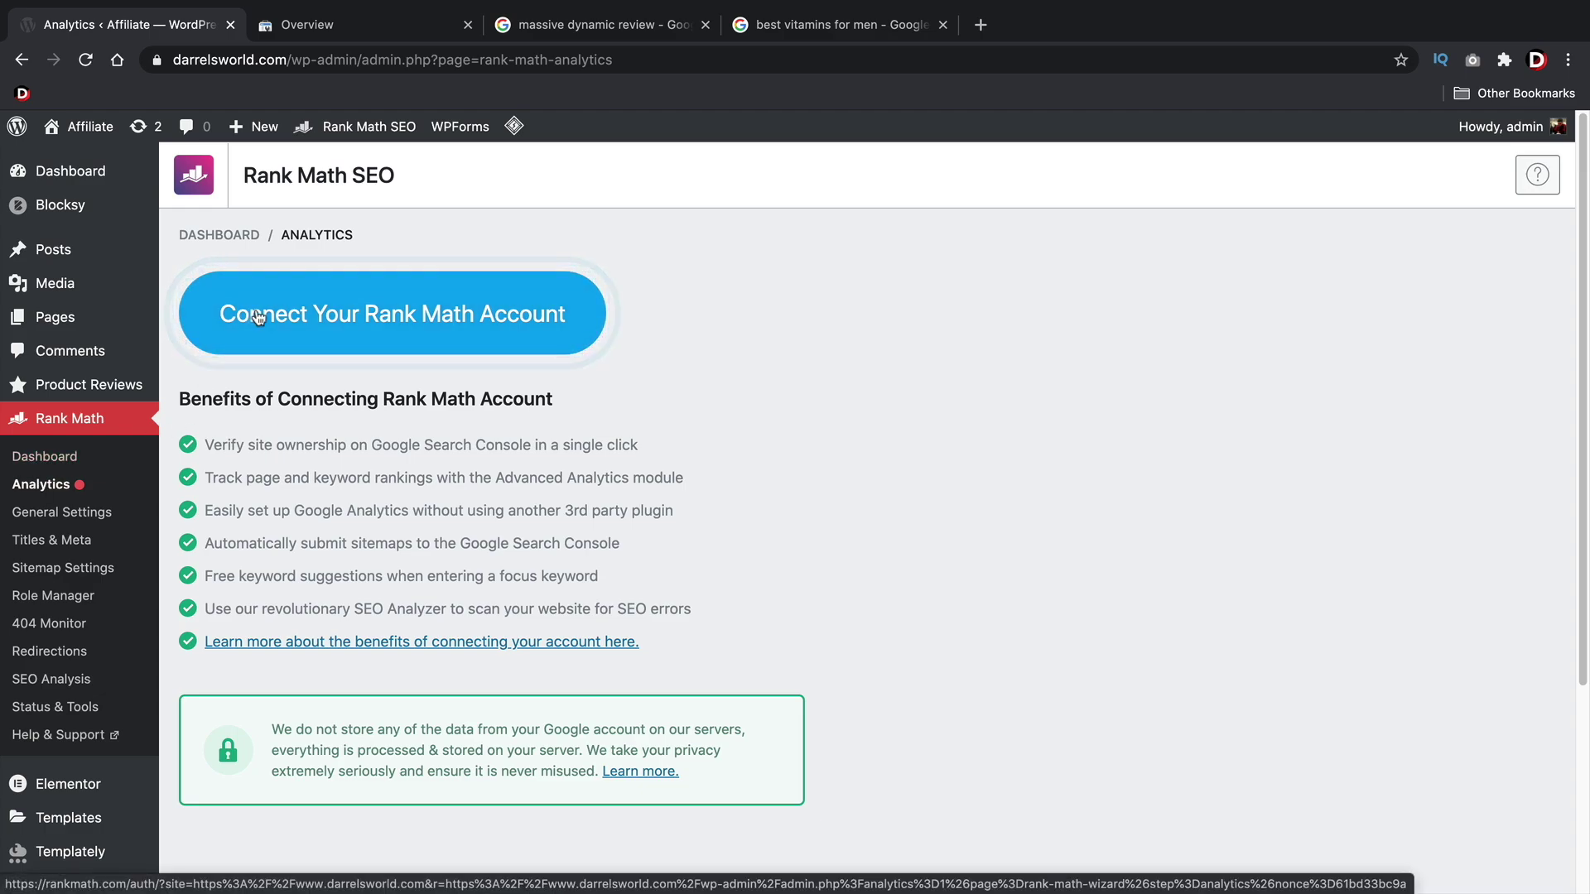
left_click(89, 515)
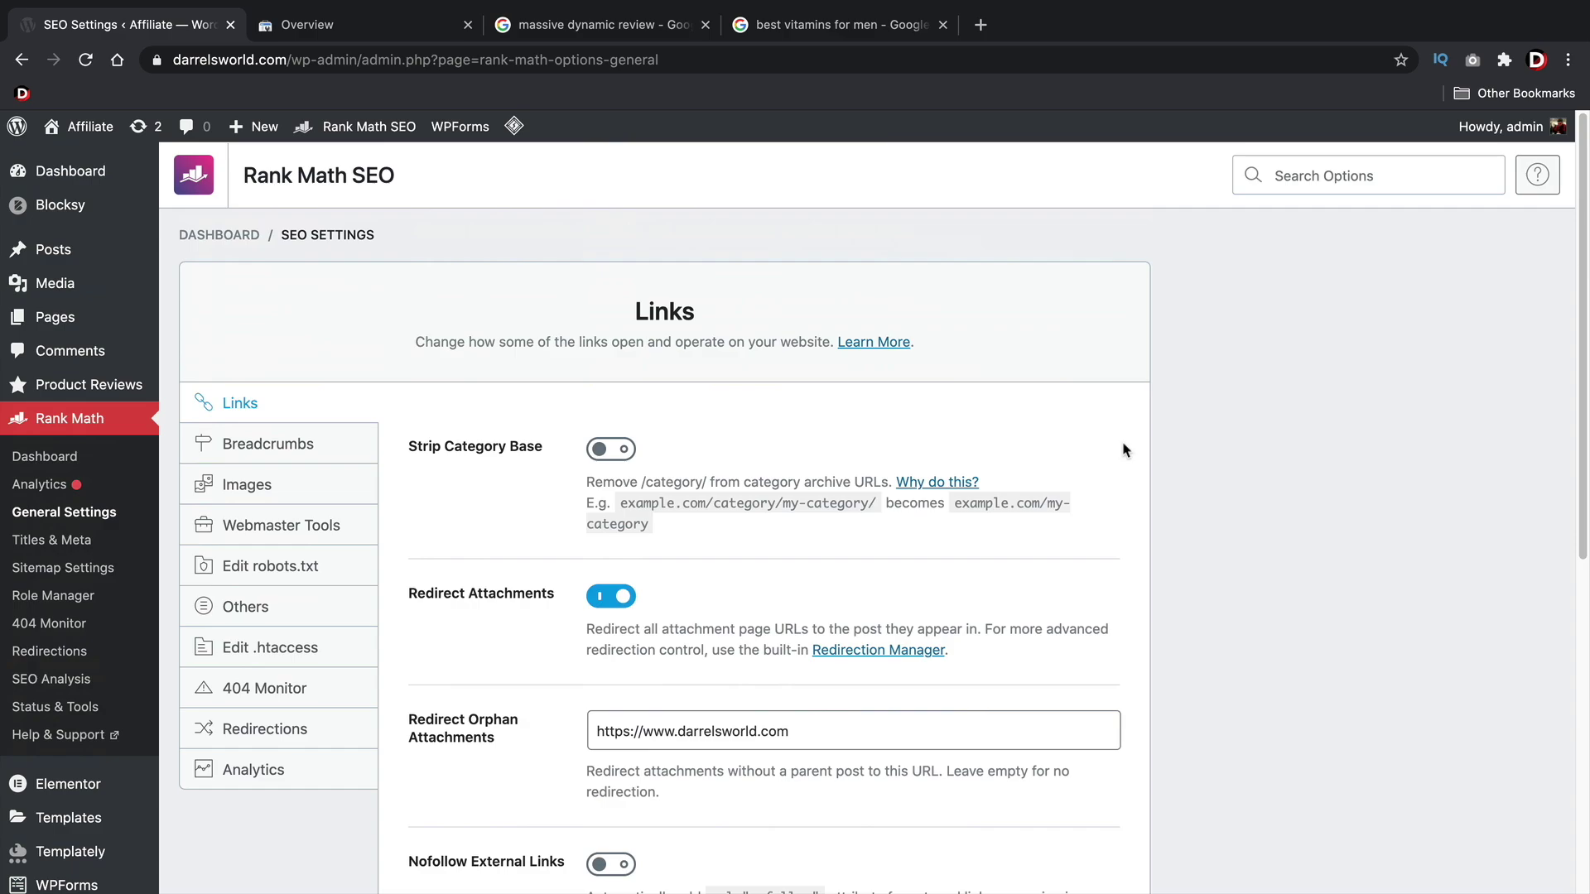
scroll(512, 454, "down", 2)
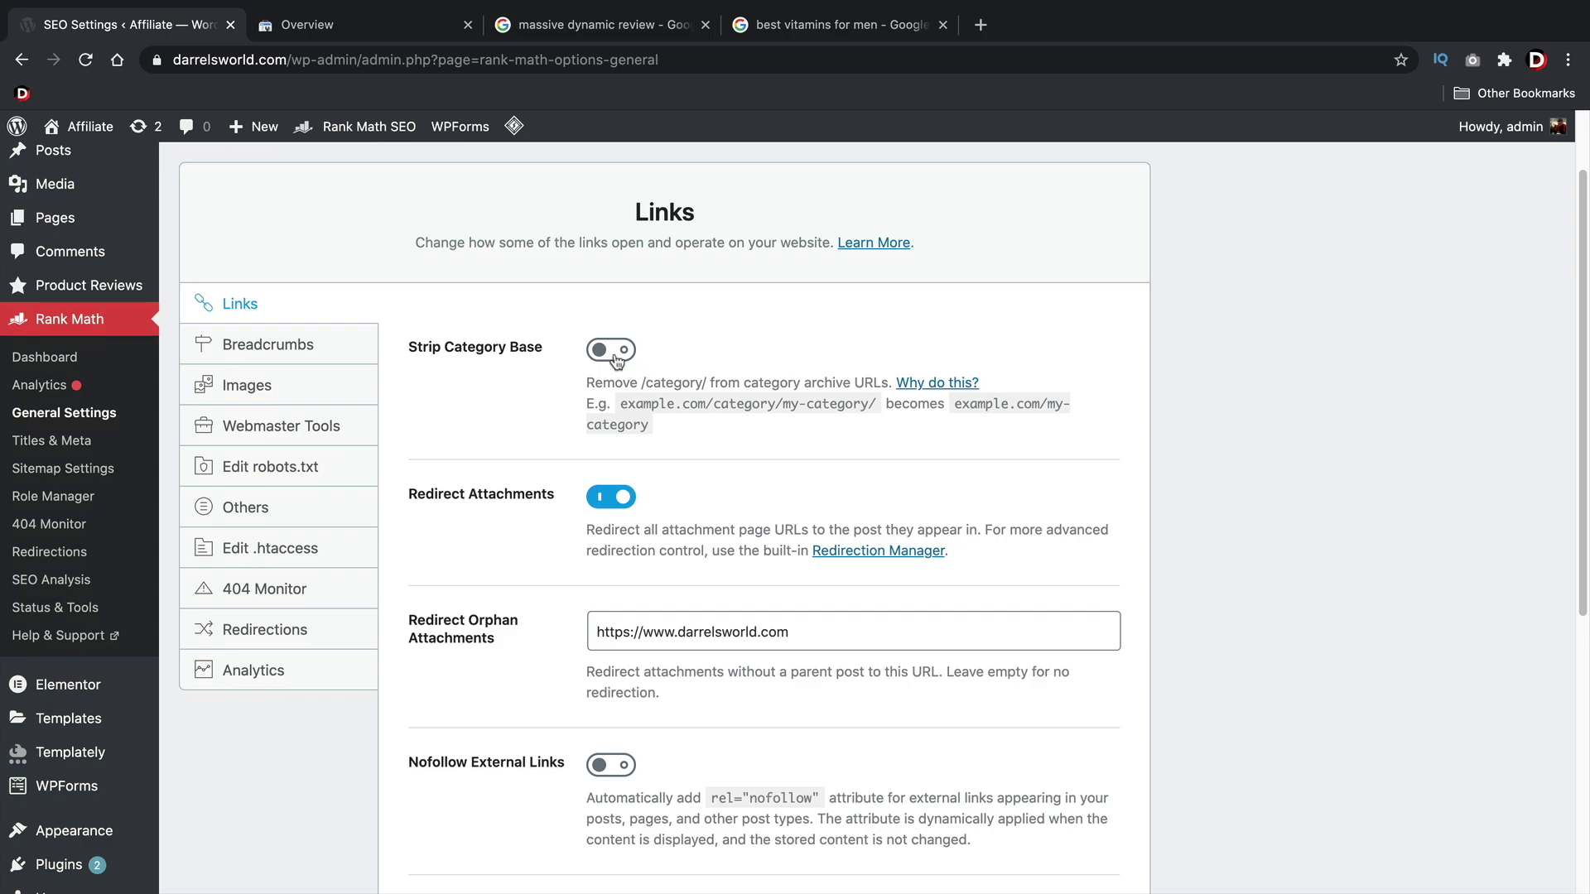
left_click_drag(714, 401, 772, 403)
left_click(1242, 436)
scroll(919, 438, "down", 2)
scroll(915, 422, "down", 4)
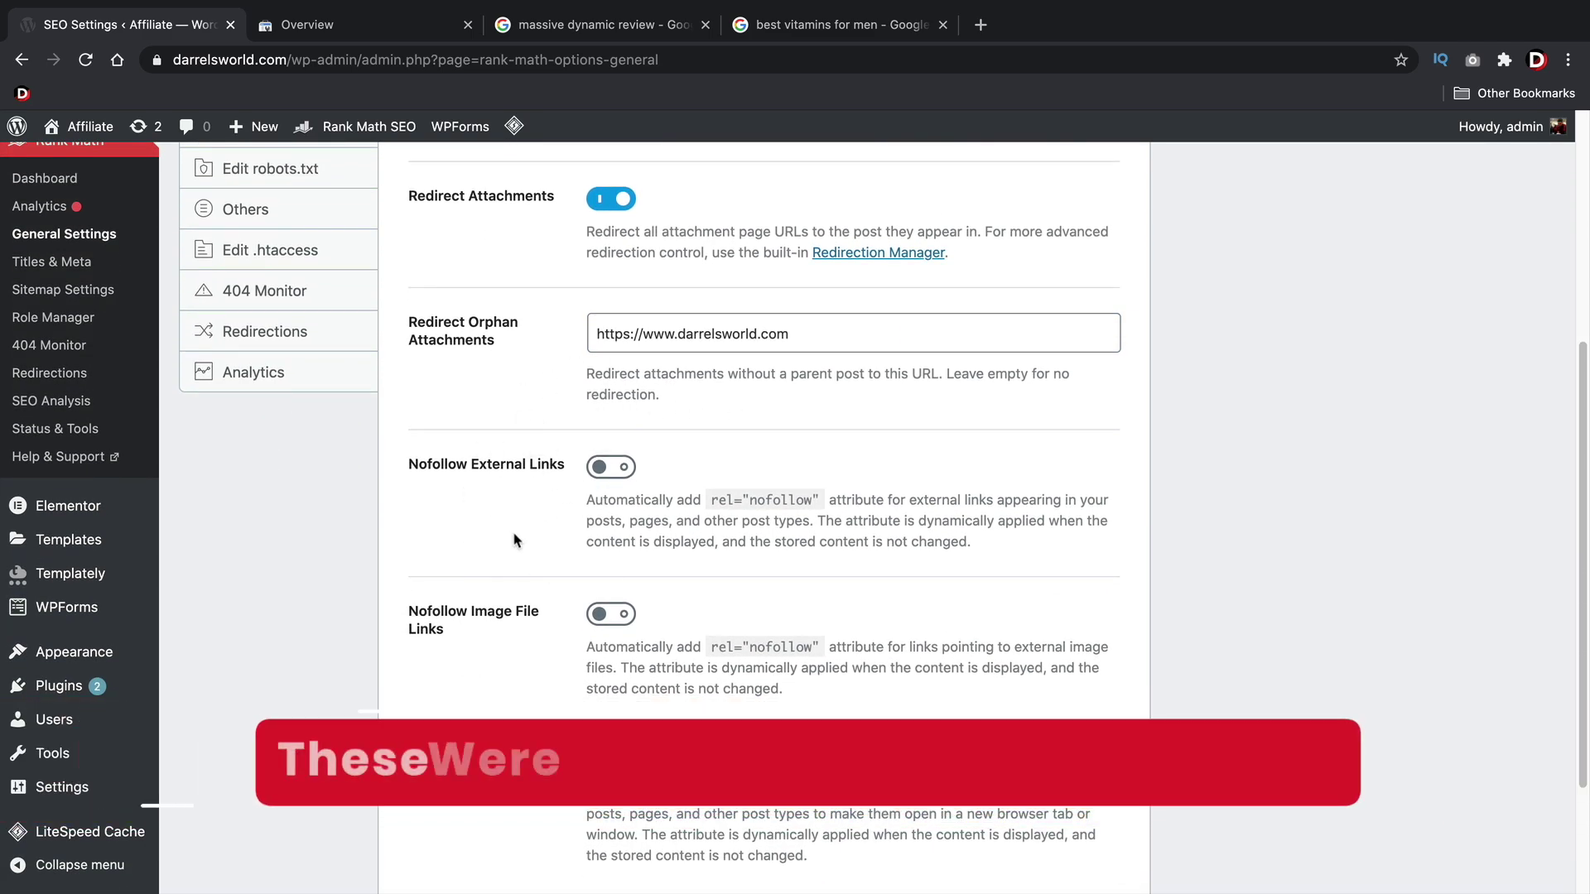
scroll(525, 538, "down", 2)
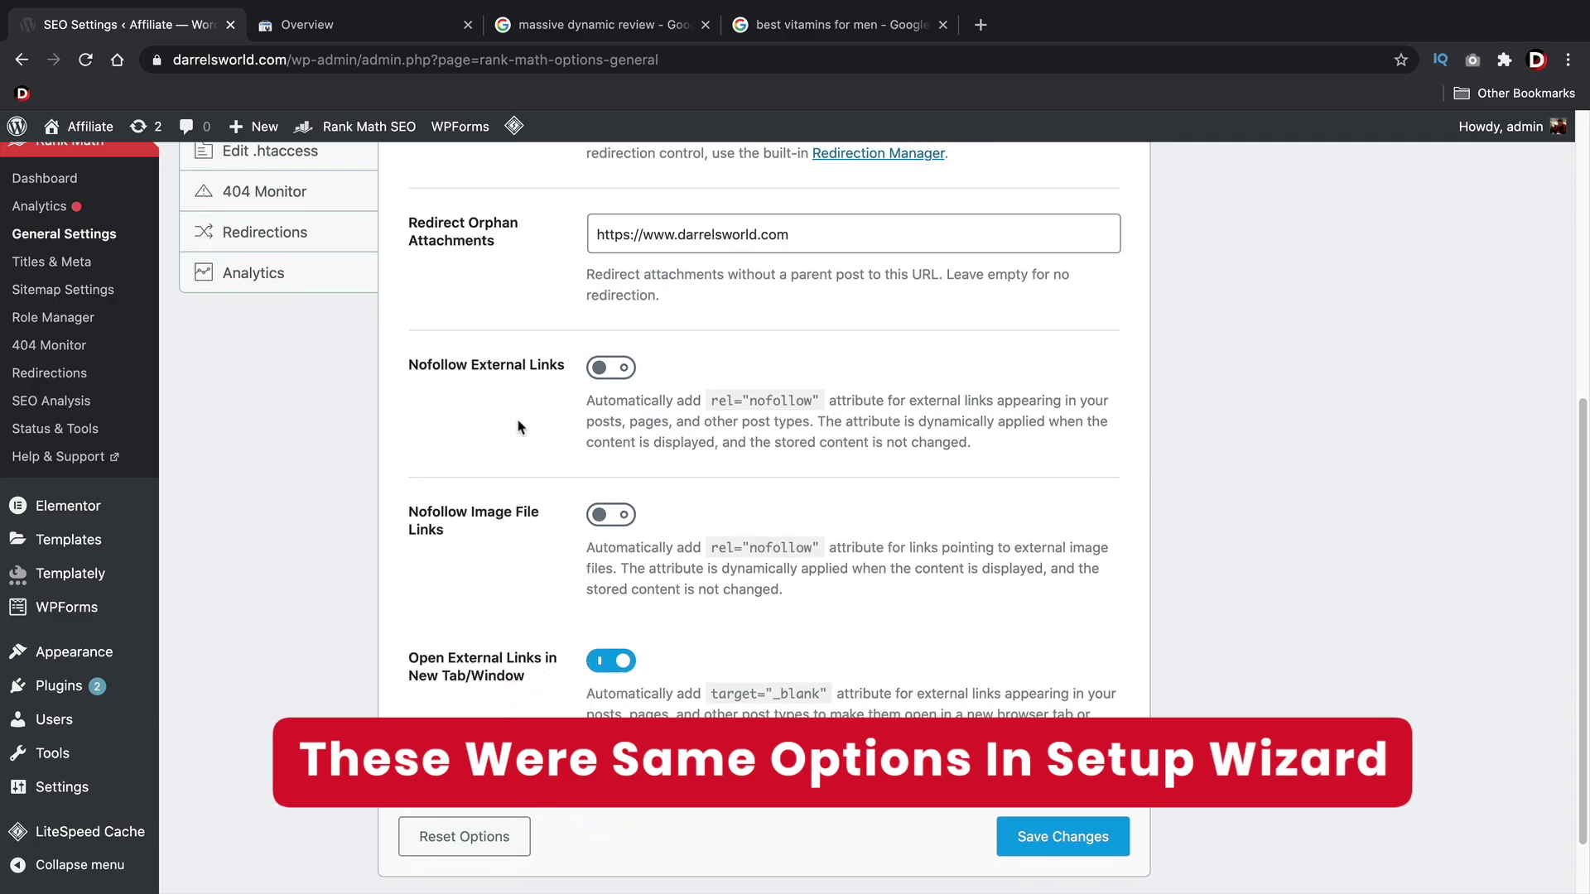
scroll(515, 378, "up", 6)
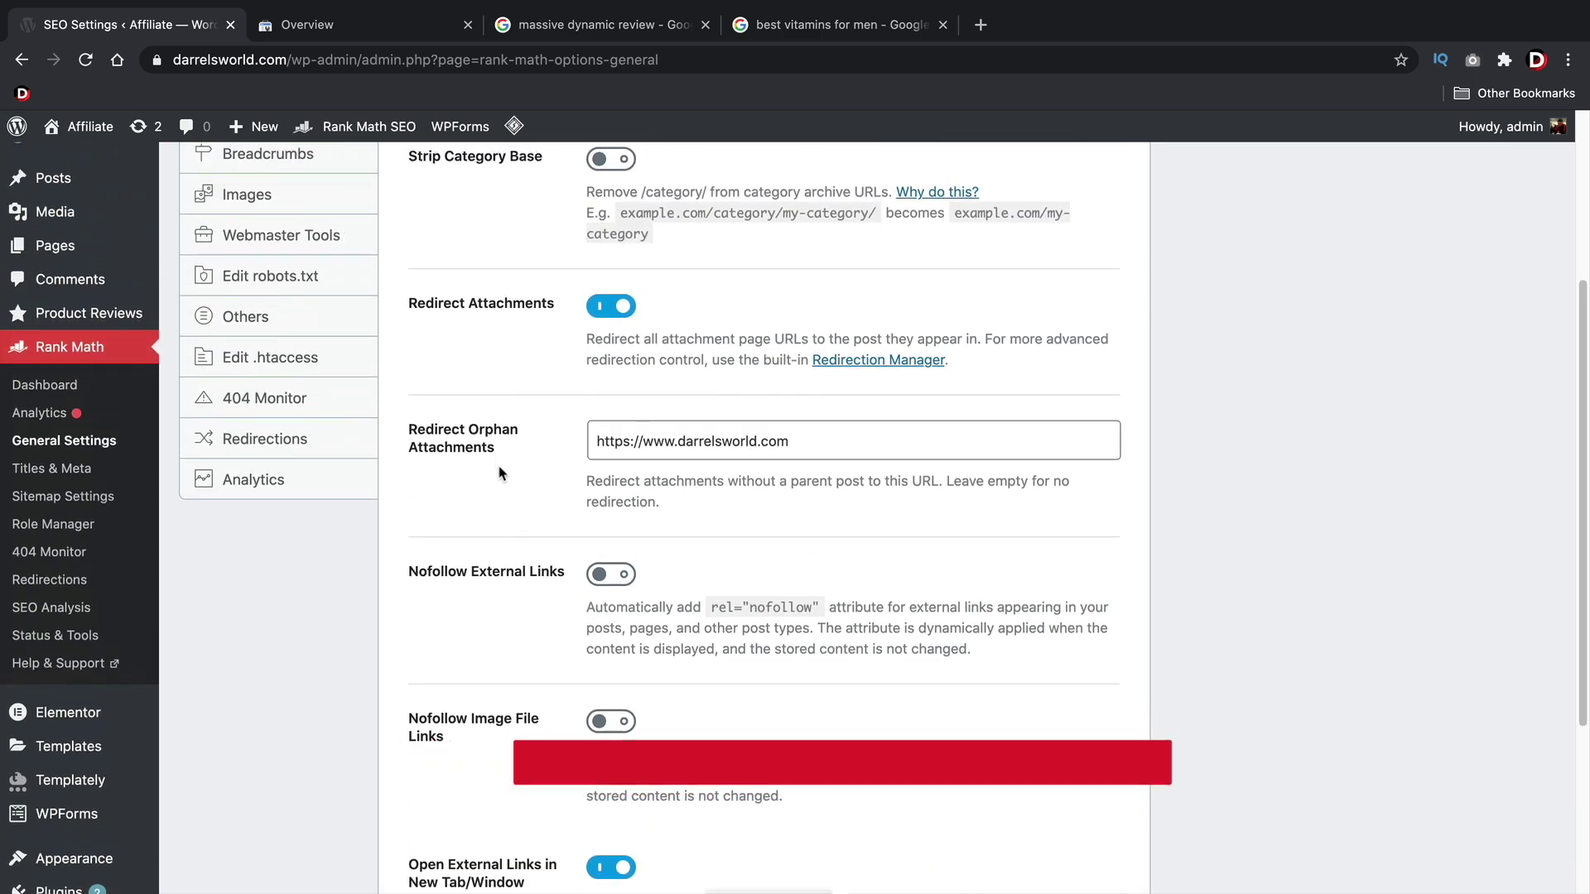
- Review the Breadcrumbs settings and the description of the missing ALT attributes option in the Images settings
left_click(284, 445)
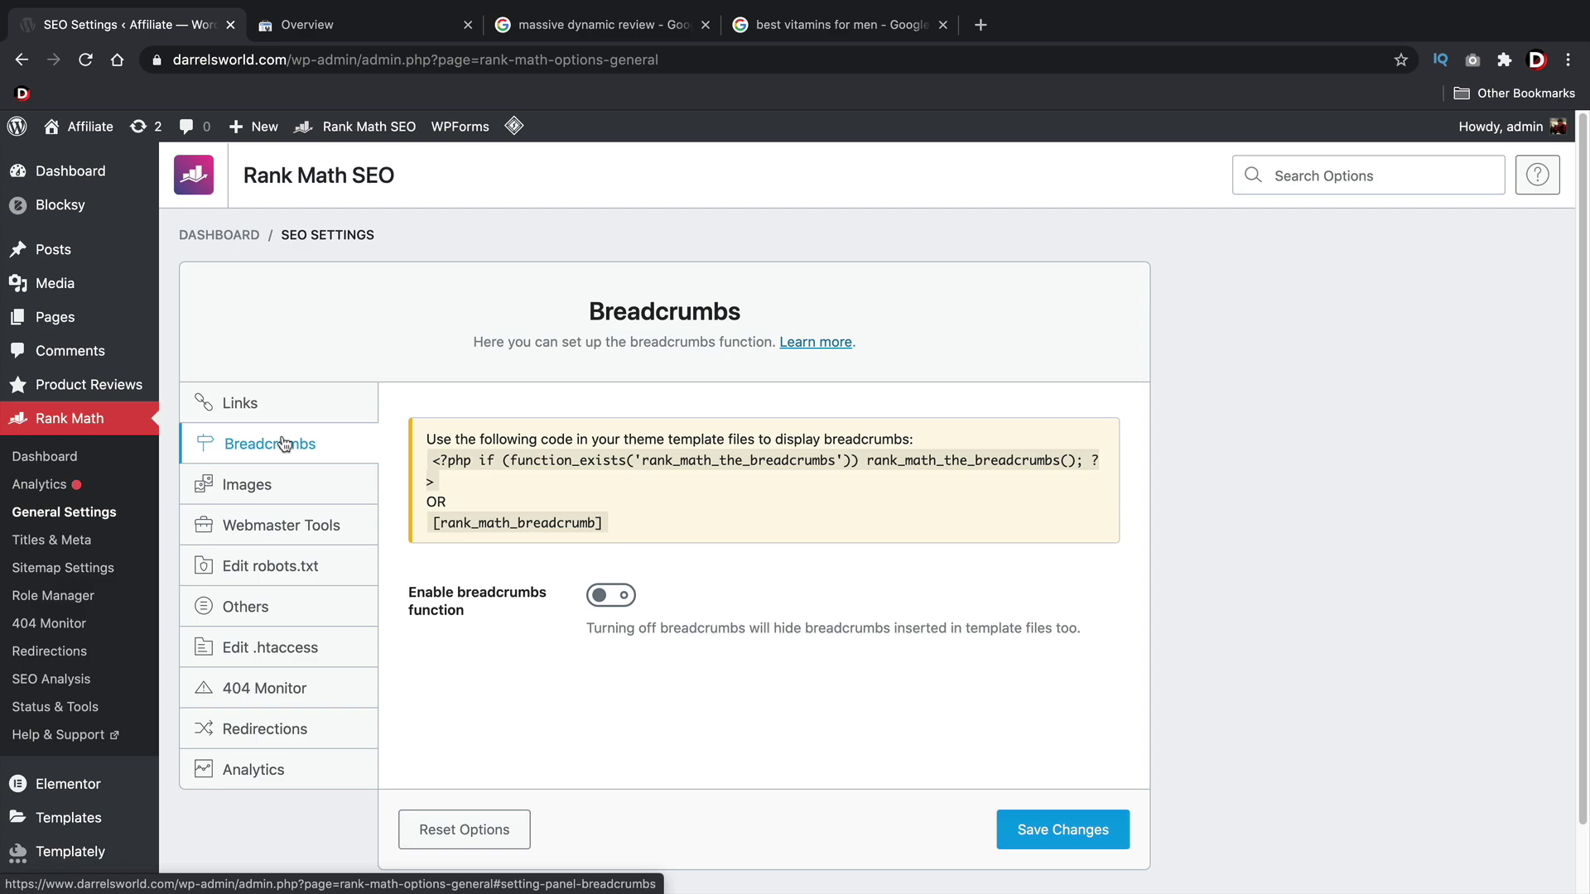
left_click(272, 495)
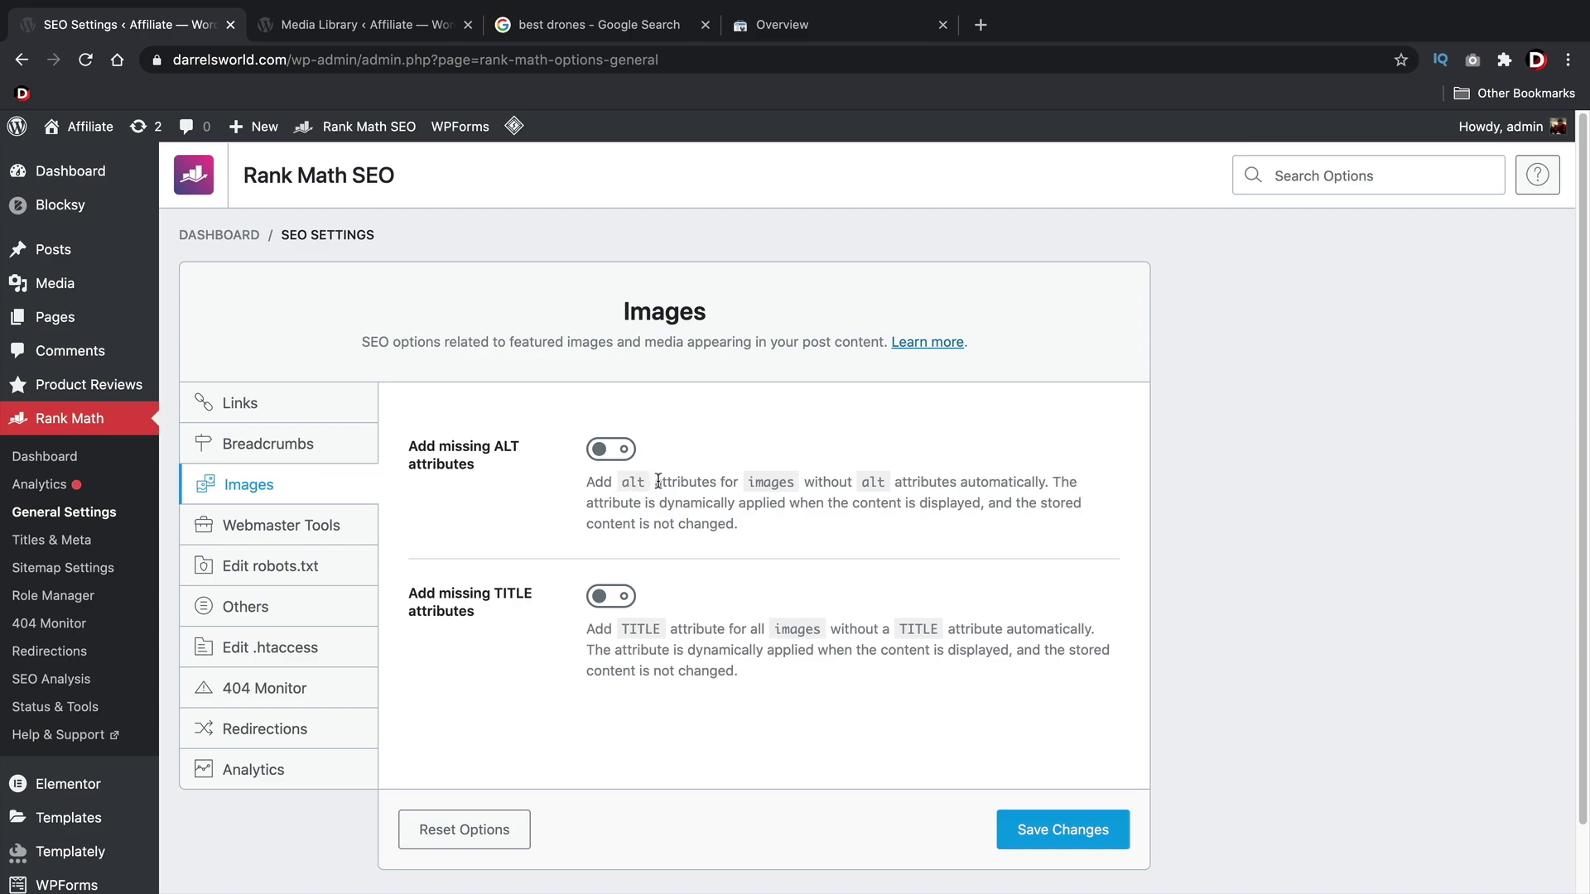
left_click_drag(800, 482, 1000, 482)
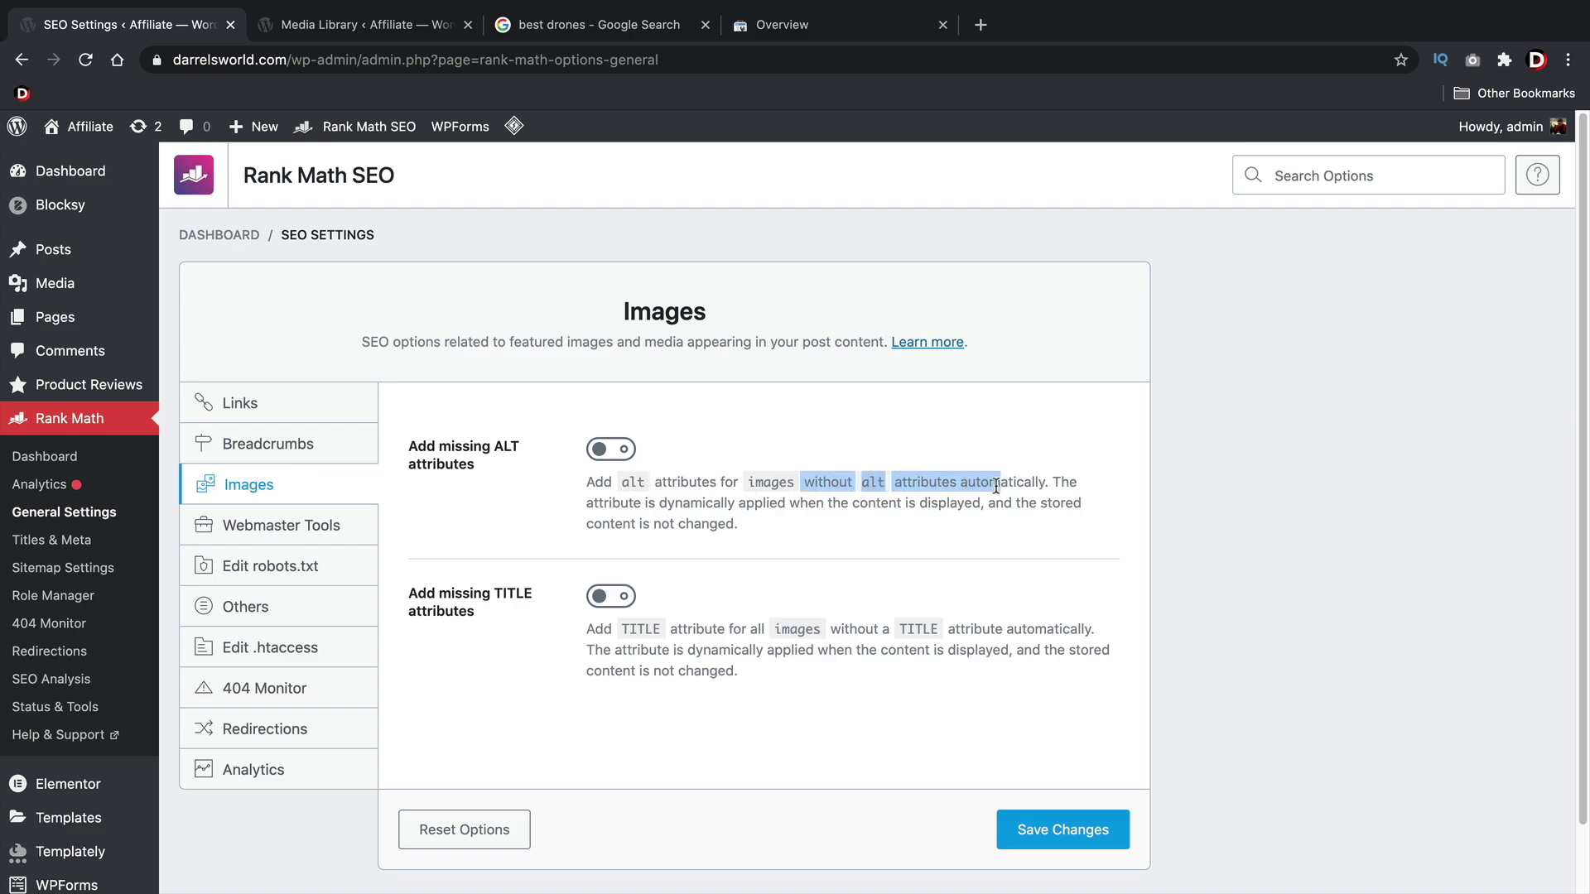
- Inspect the Alternative Text field of the drone image in the media library and view the Google Images results for "best drones"
left_click(392, 33)
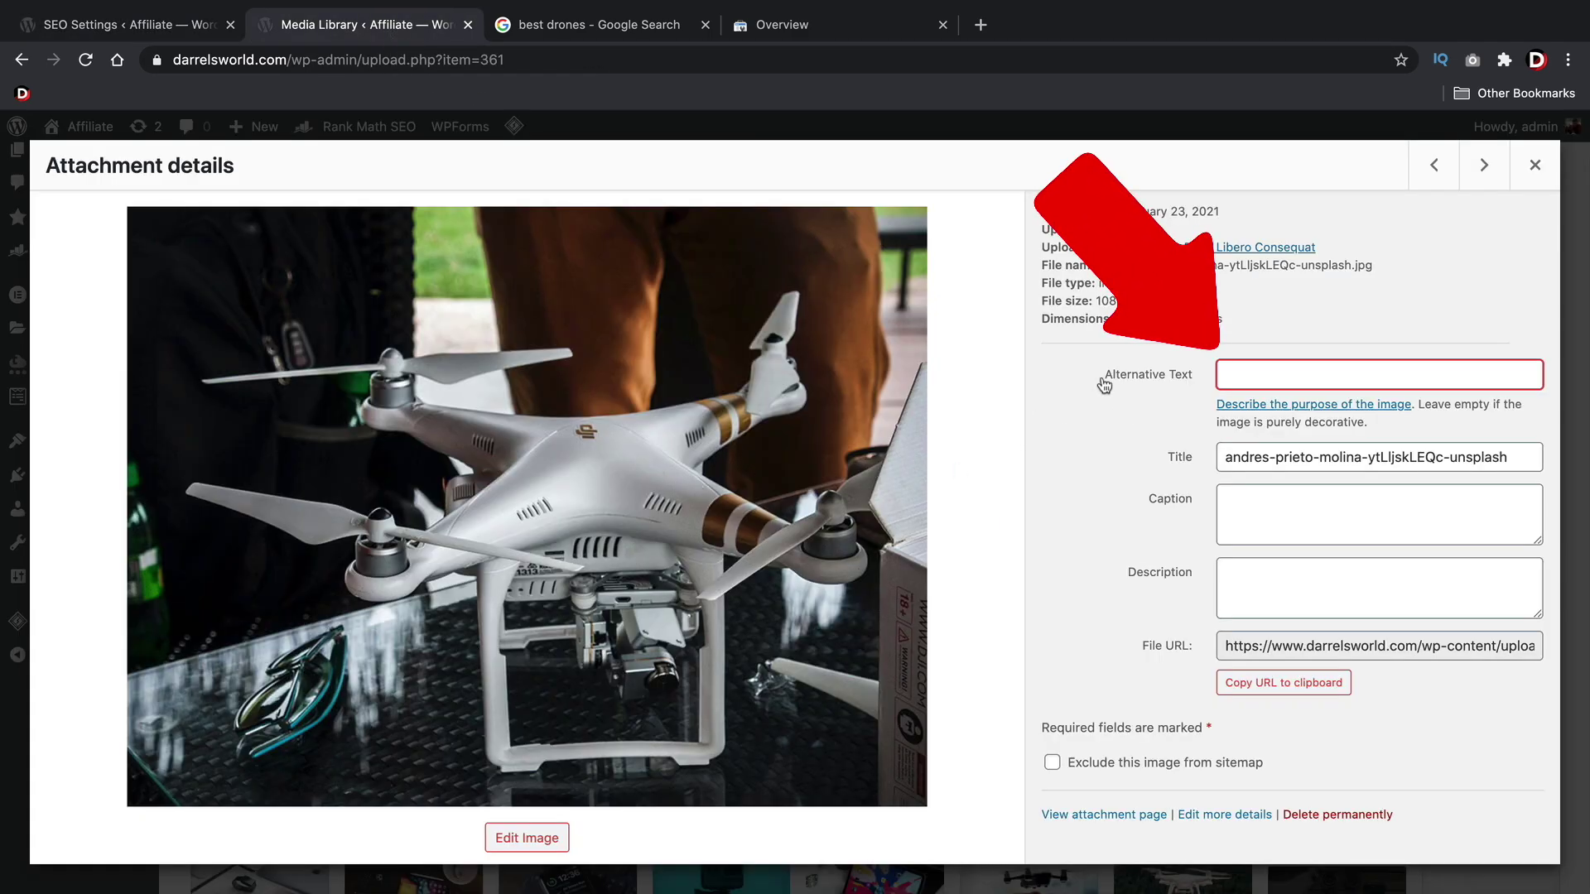
left_click_drag(1103, 377, 1193, 383)
left_click(1253, 374)
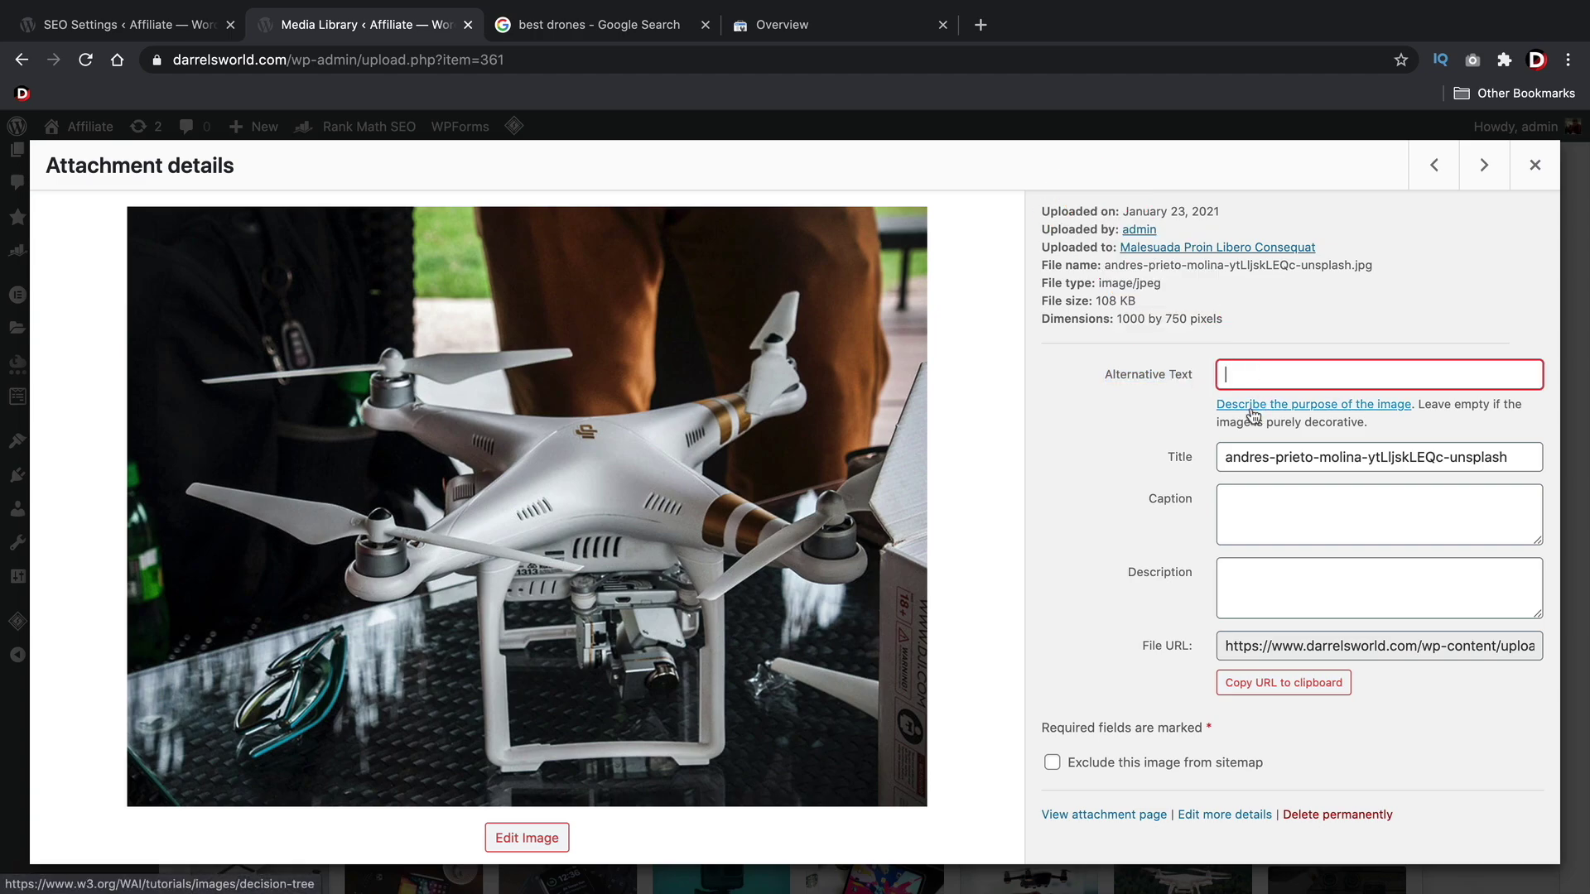
left_click(635, 31)
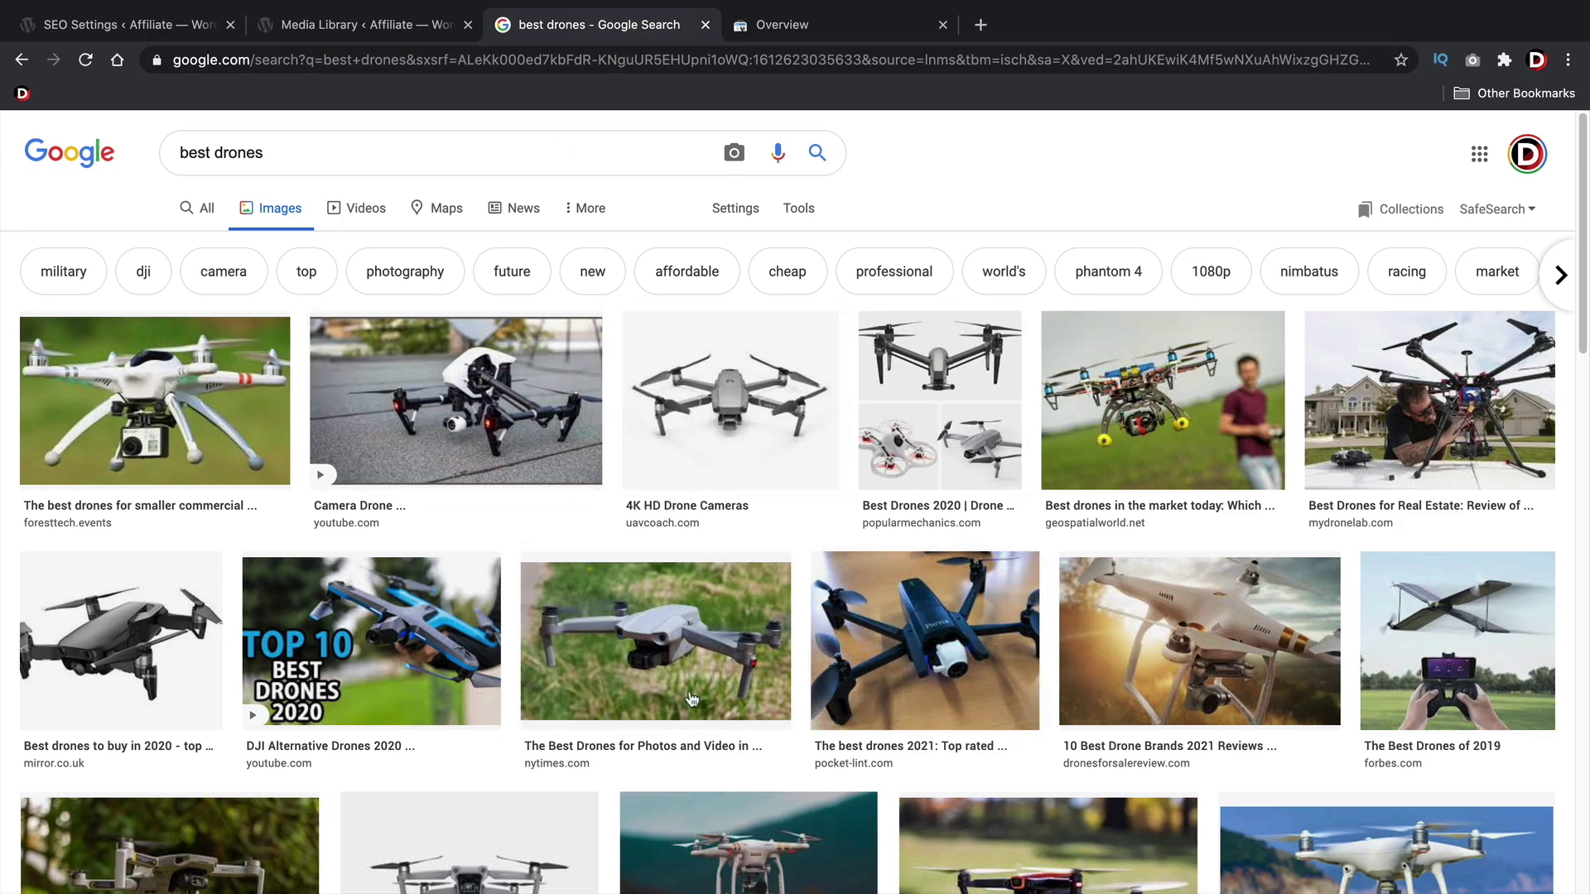
- Compare the drone image's Alternative Text field in the media library with the Google Images results for "best drones"
left_click(361, 30)
left_click(1242, 373)
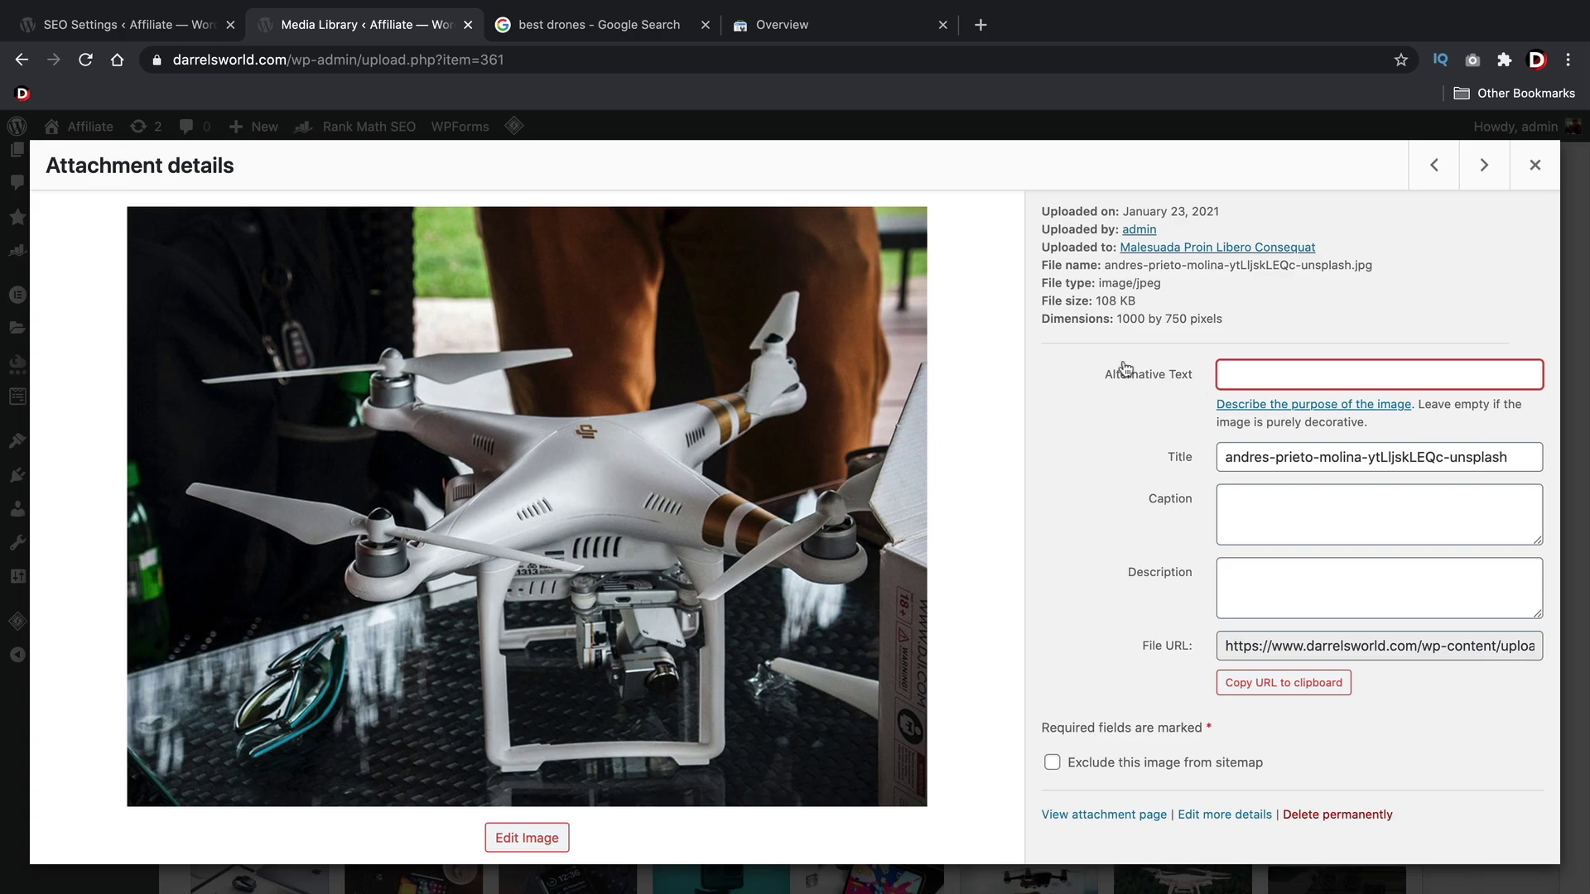
left_click(612, 27)
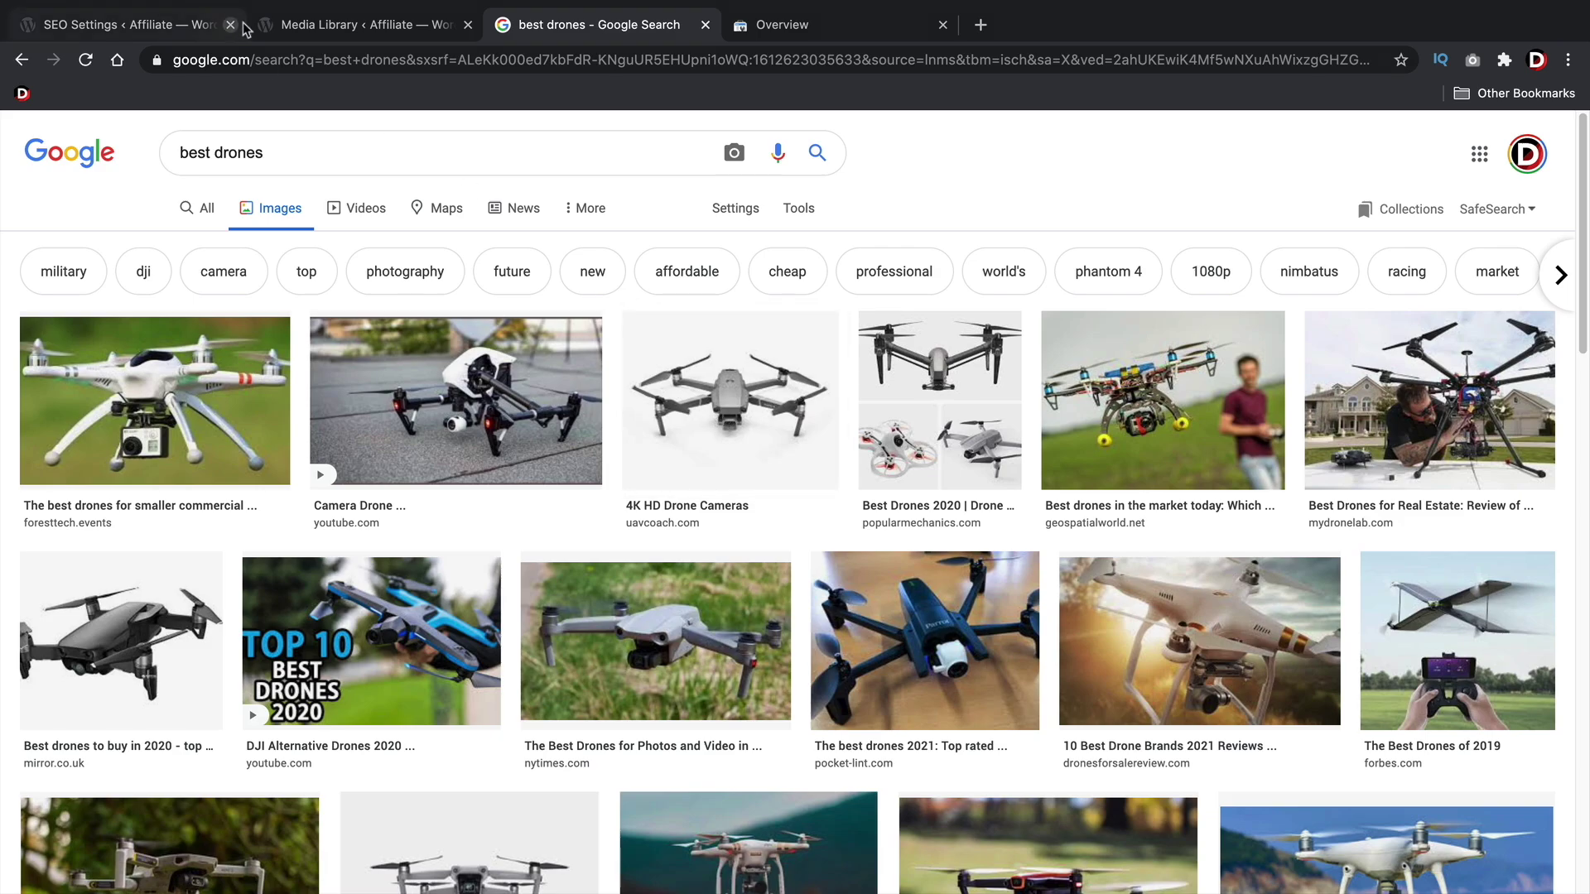
left_click(286, 30)
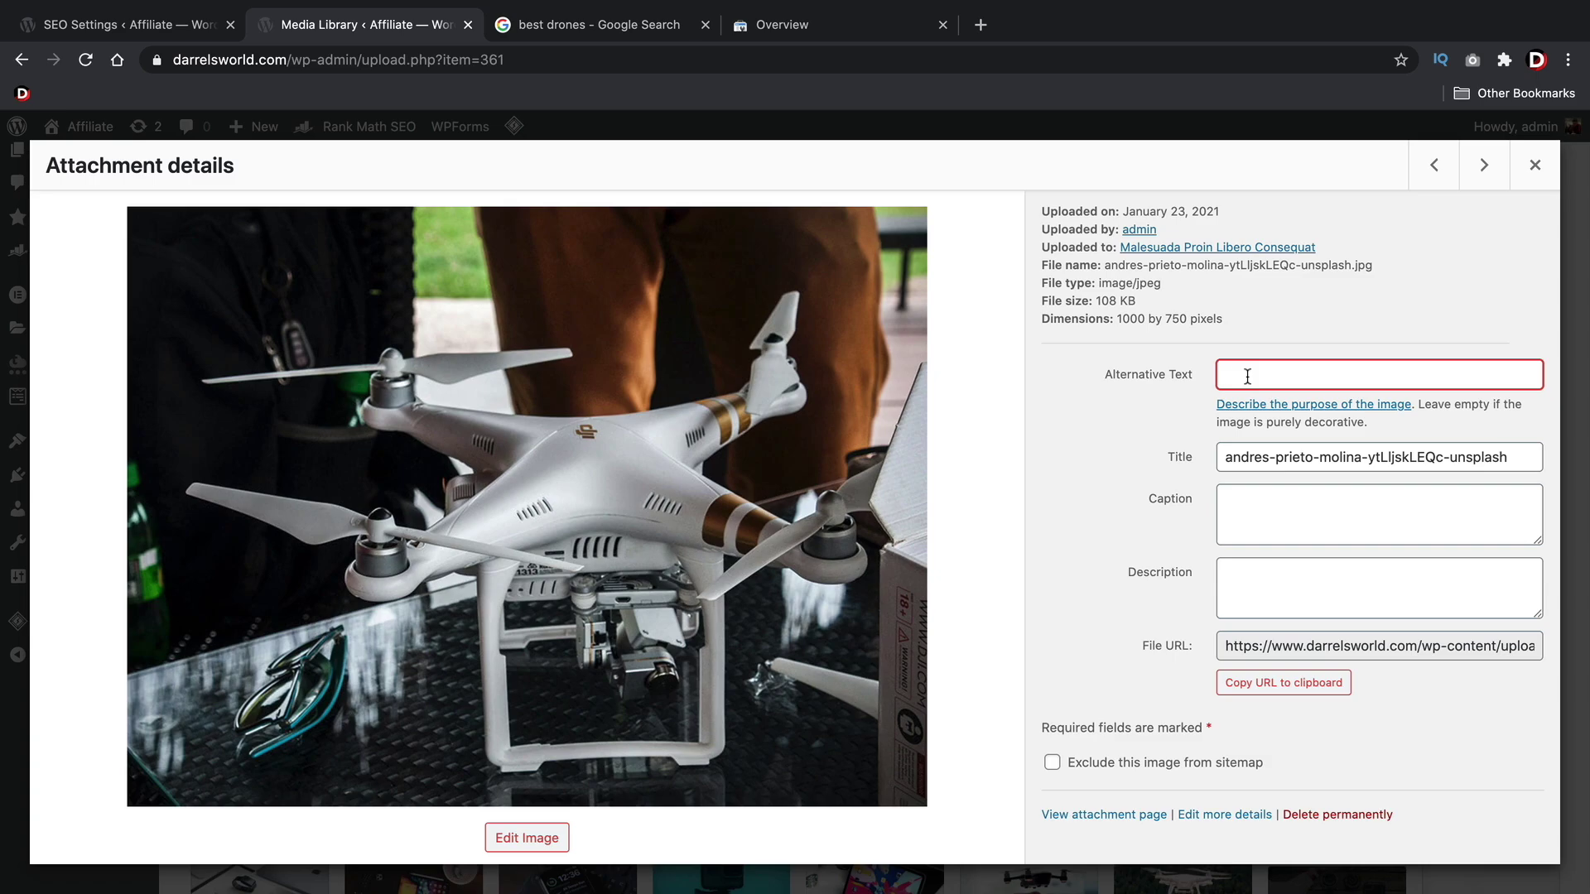
- Enable adding missing ALT attributes in Rank Math's Images settings and review the variables available for the Alt attribute format
left_click(162, 31)
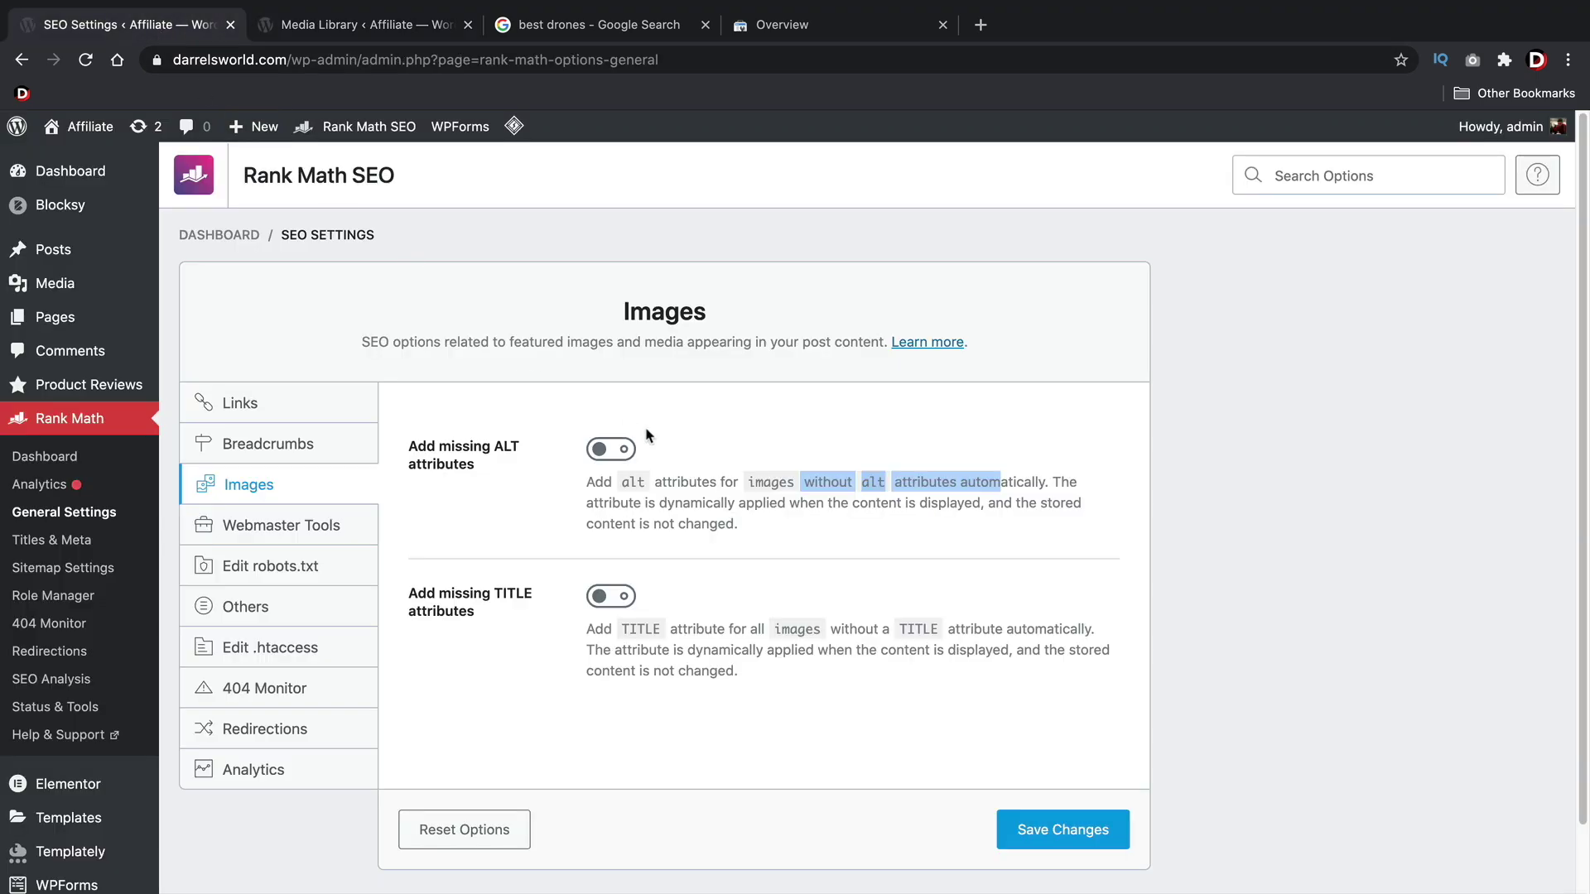
left_click(609, 452)
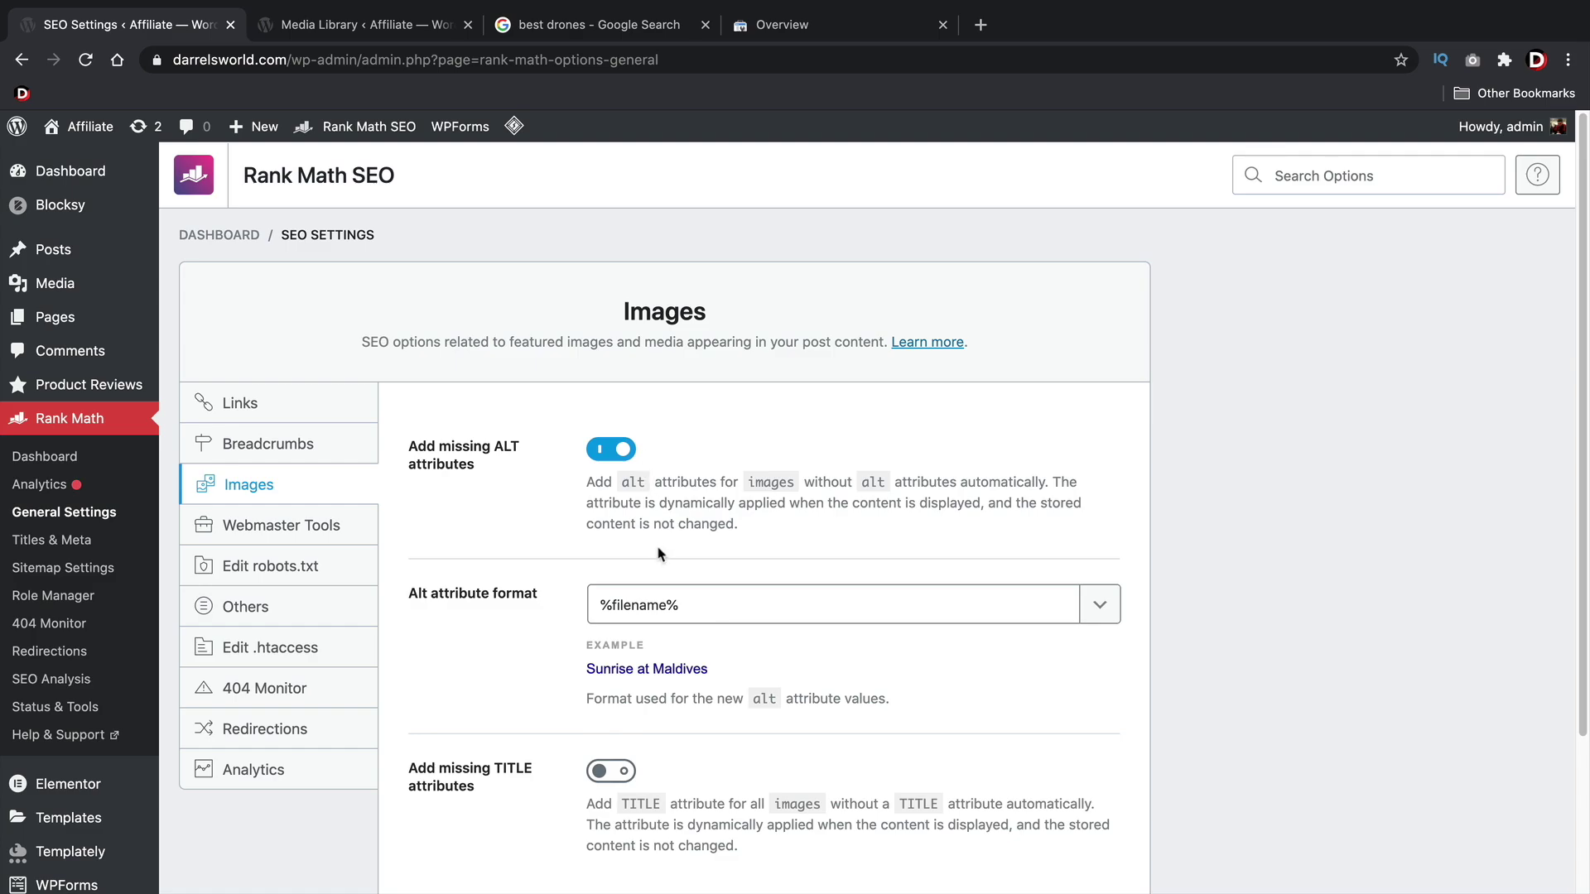
left_click(667, 604)
left_click(1100, 604)
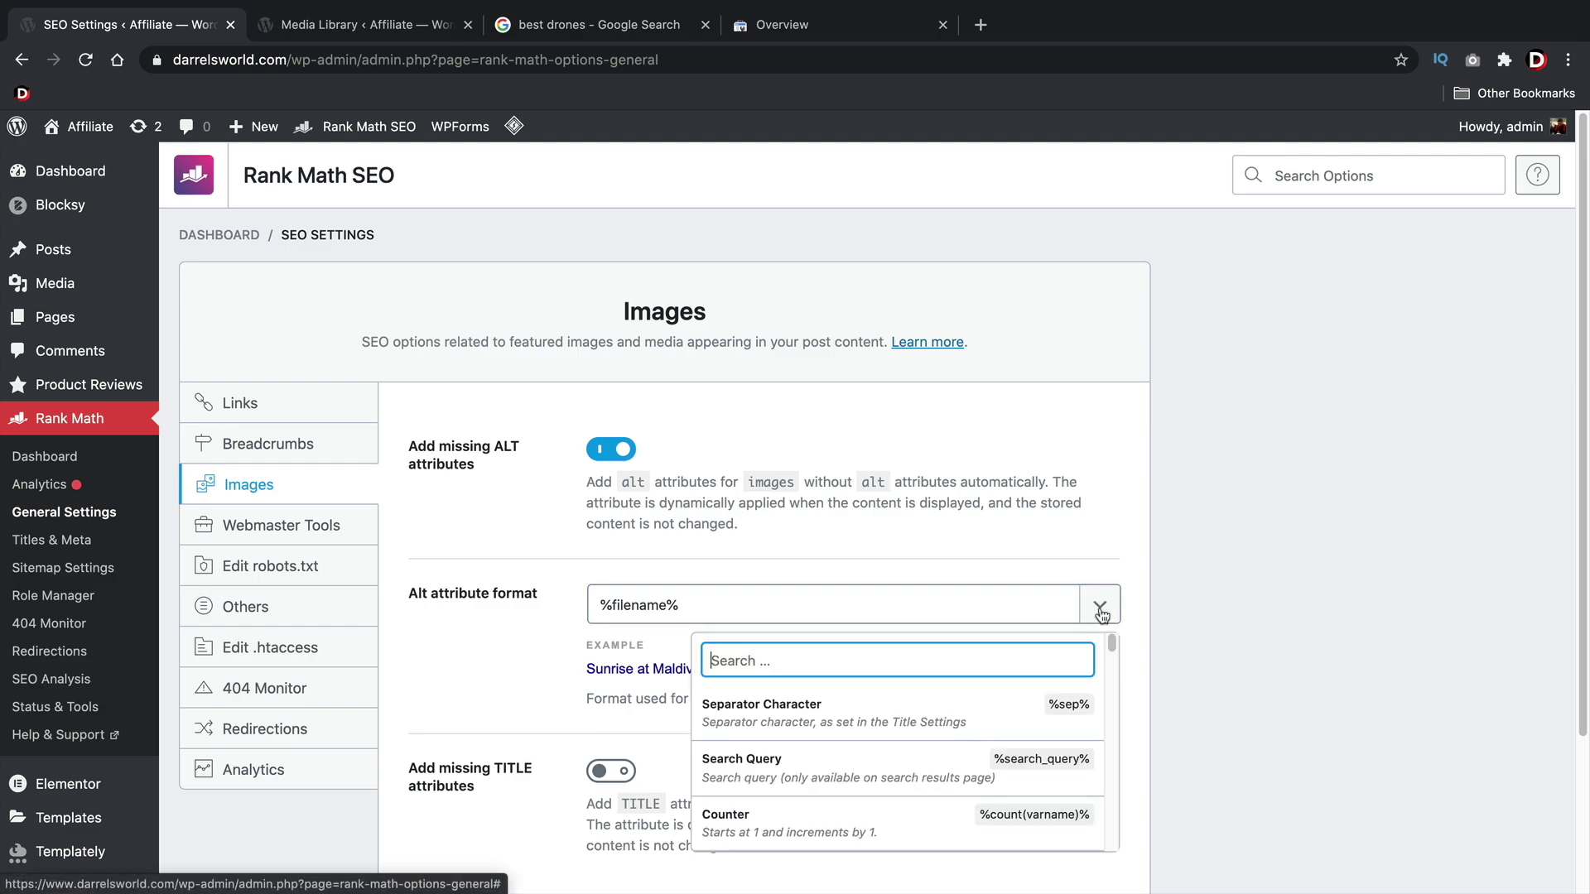
scroll(1007, 710, "down", 2)
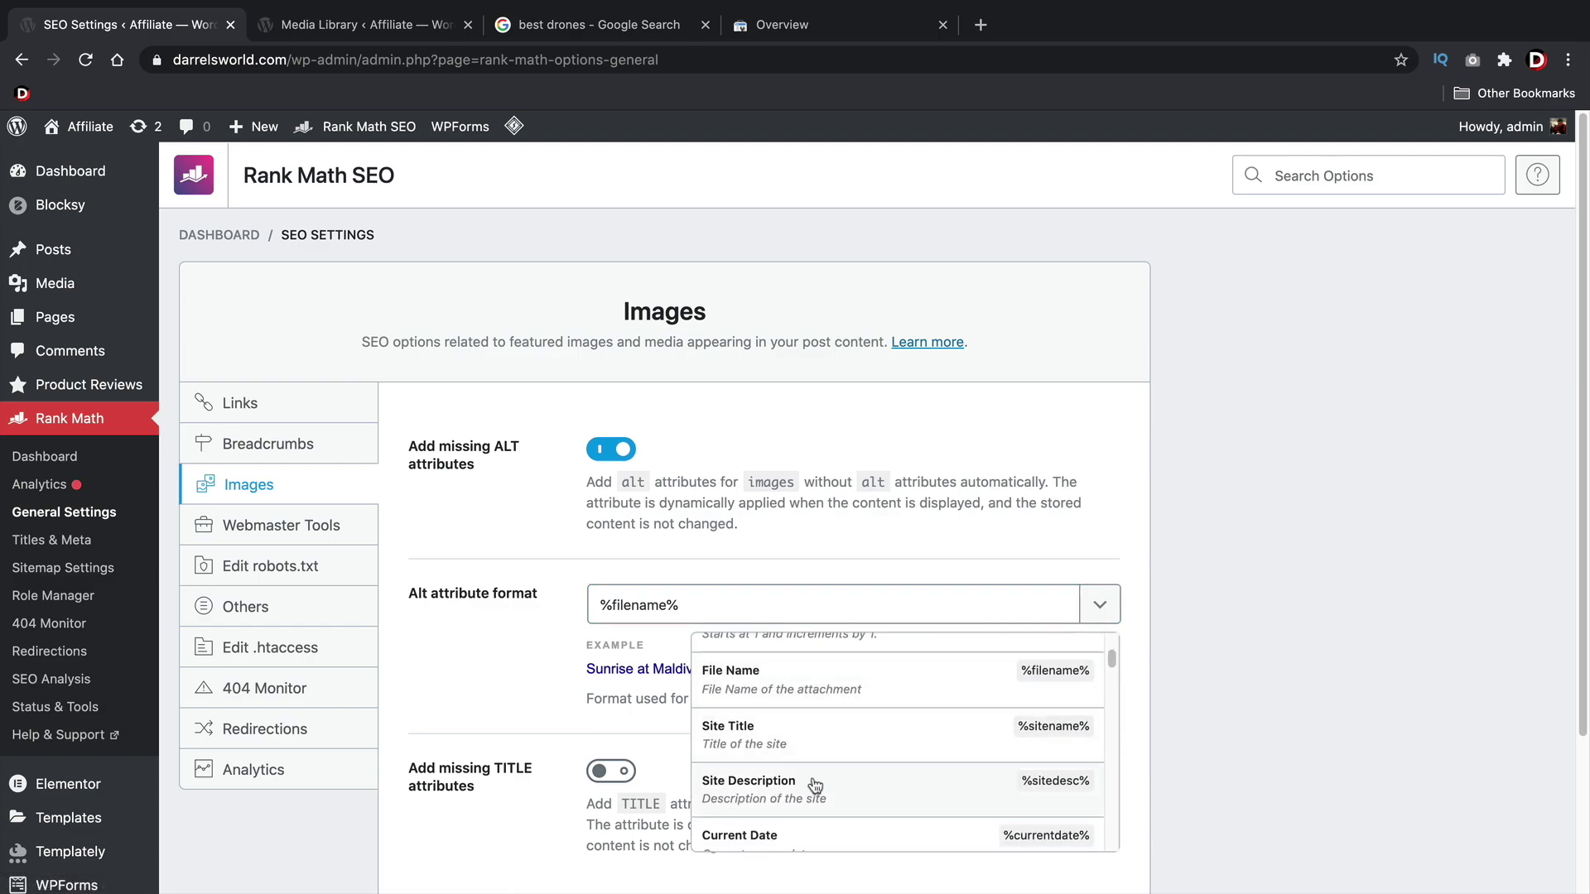
scroll(820, 785, "down", 1)
left_click(1097, 607)
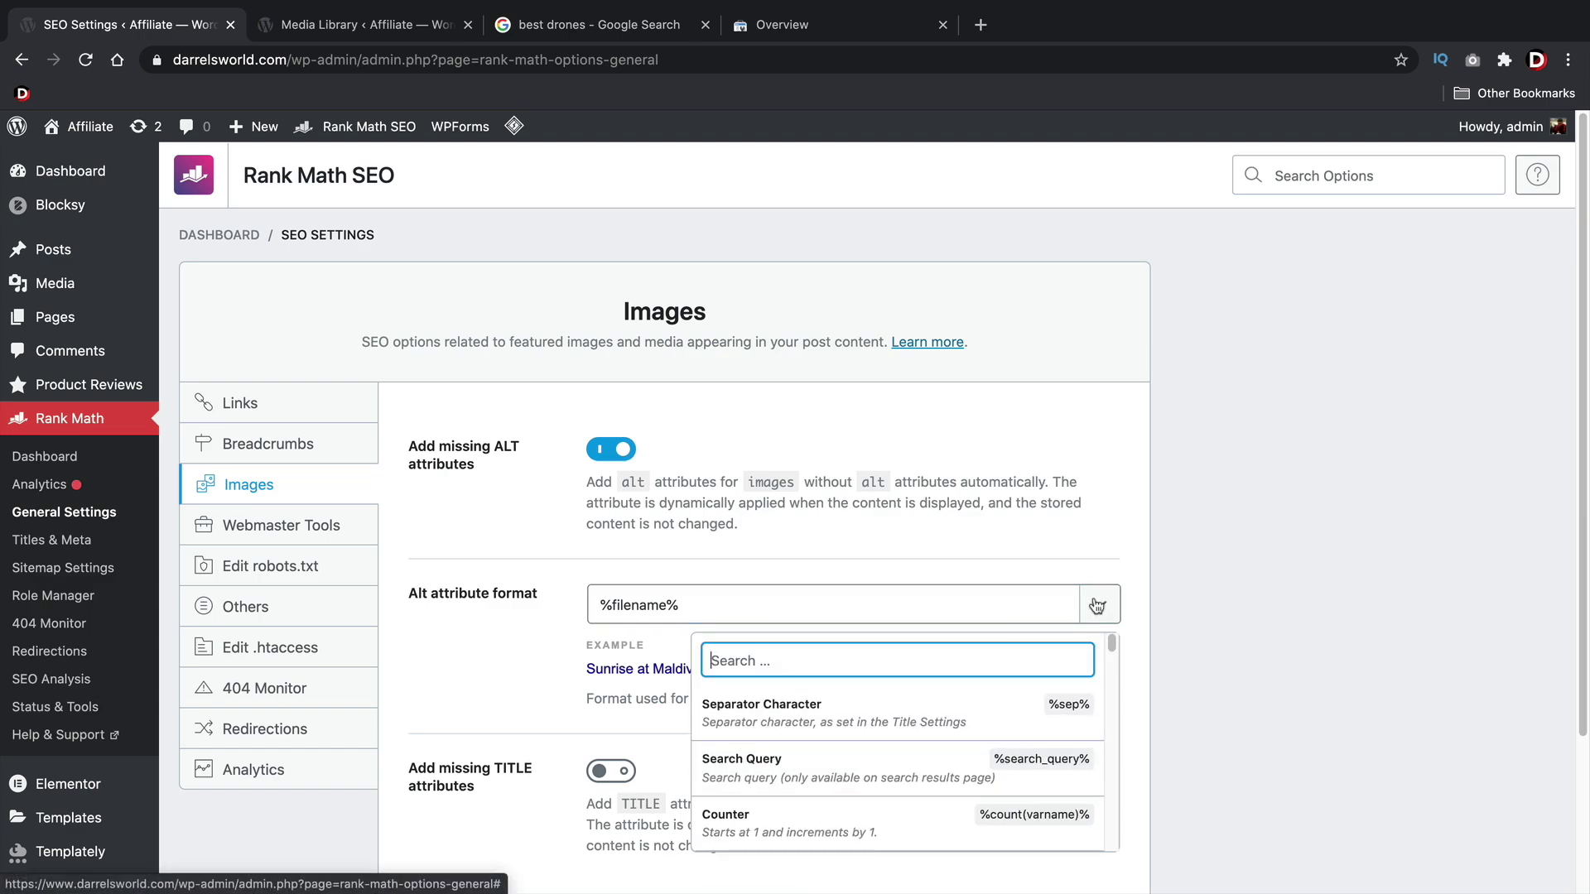
left_click(1205, 583)
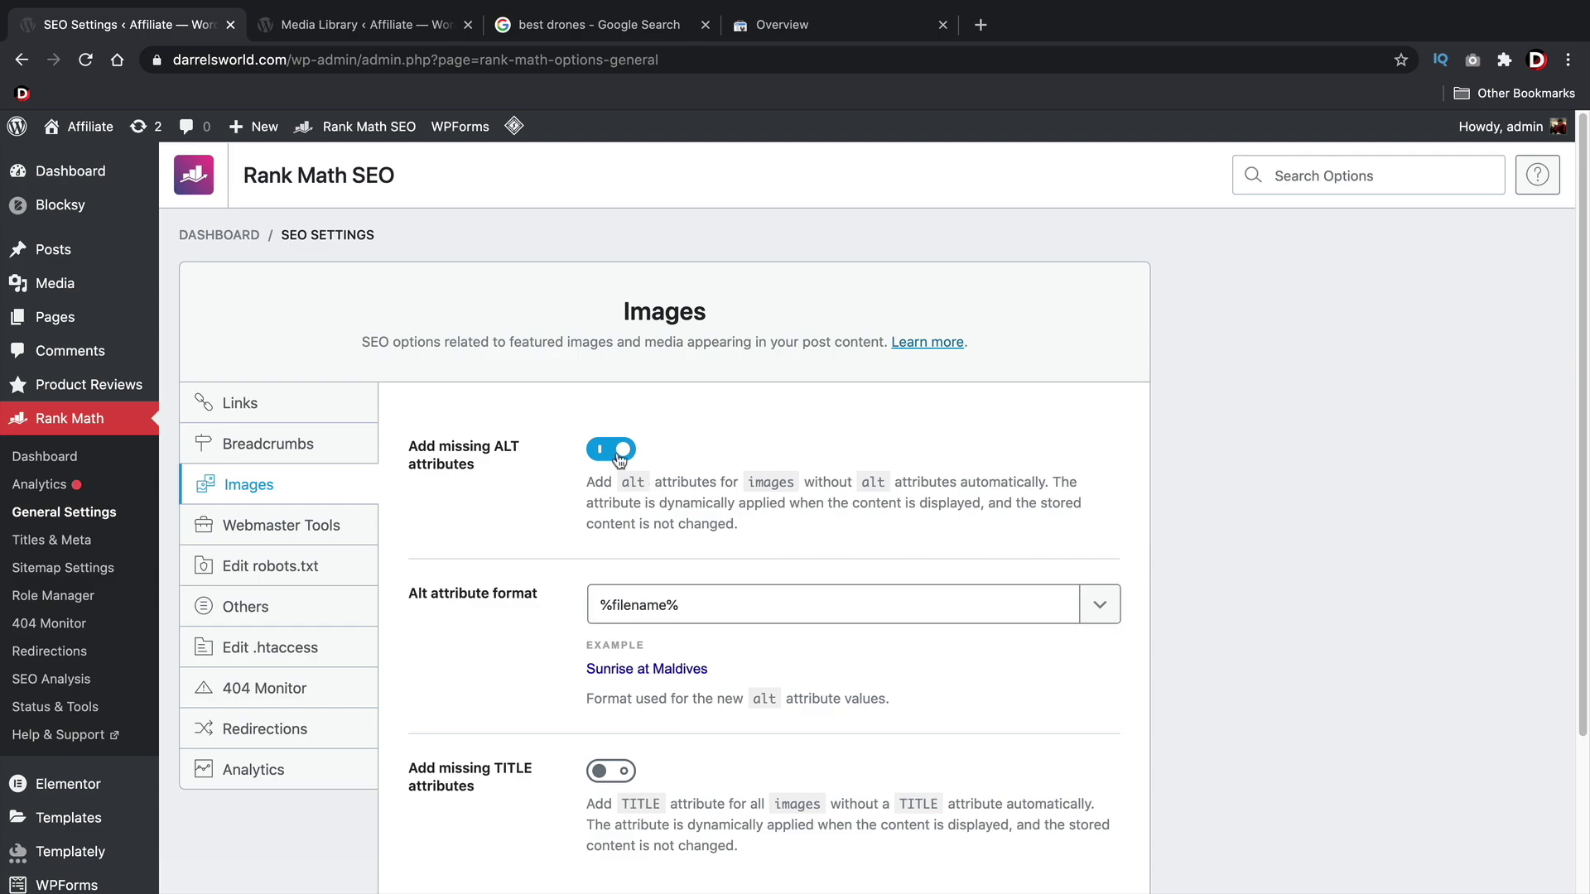
- Compare the missing TITLE attributes option with the drone image's Title field in the media library and save the Images settings
scroll(619, 455, "down", 3)
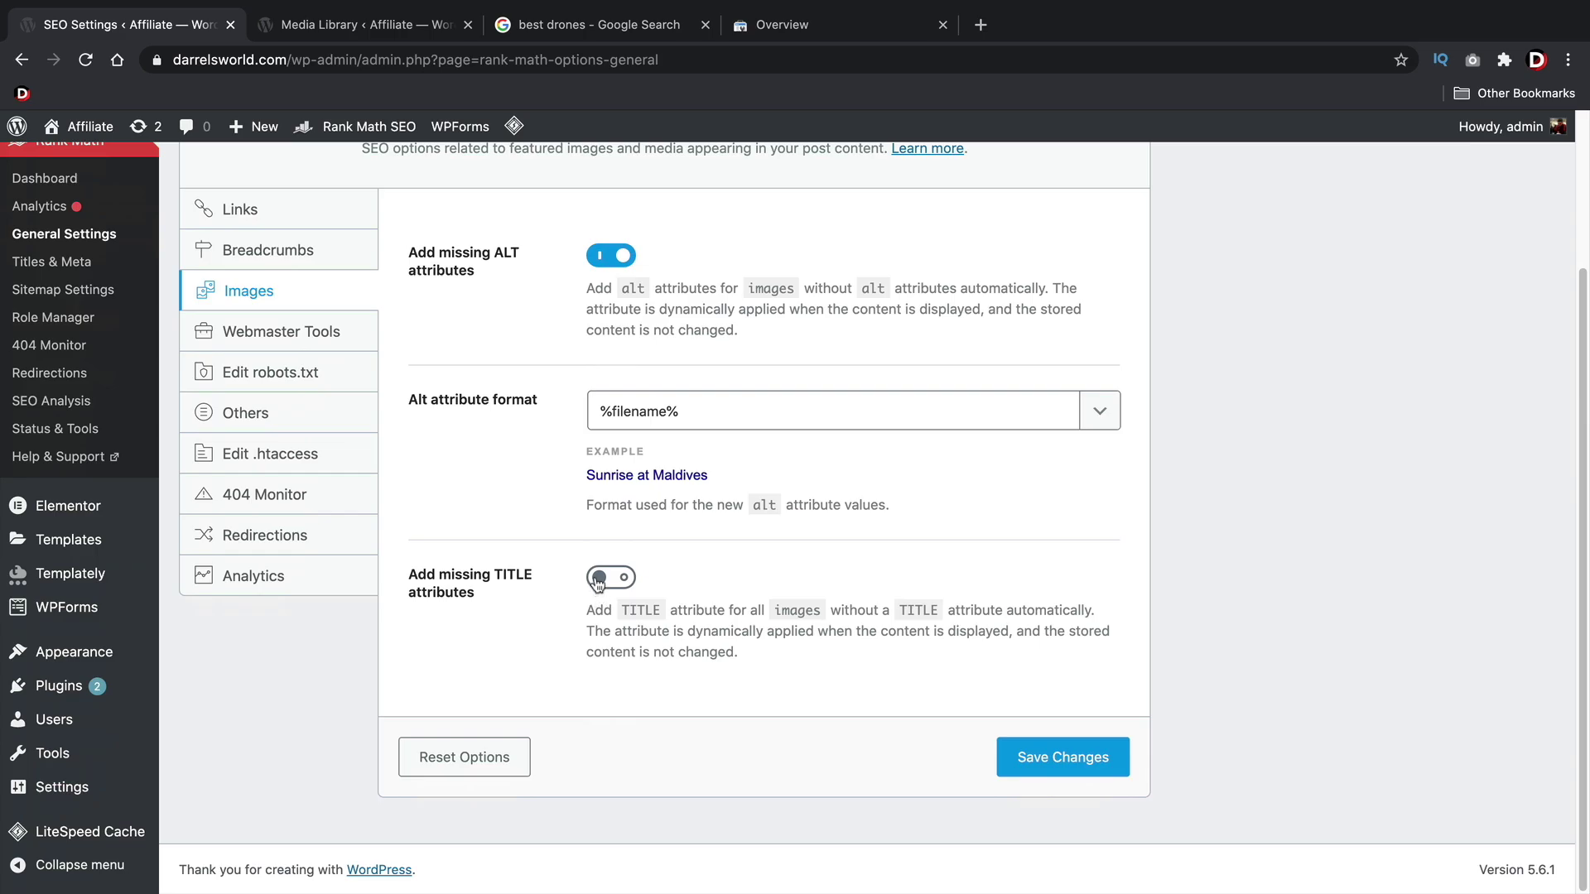
left_click(401, 26)
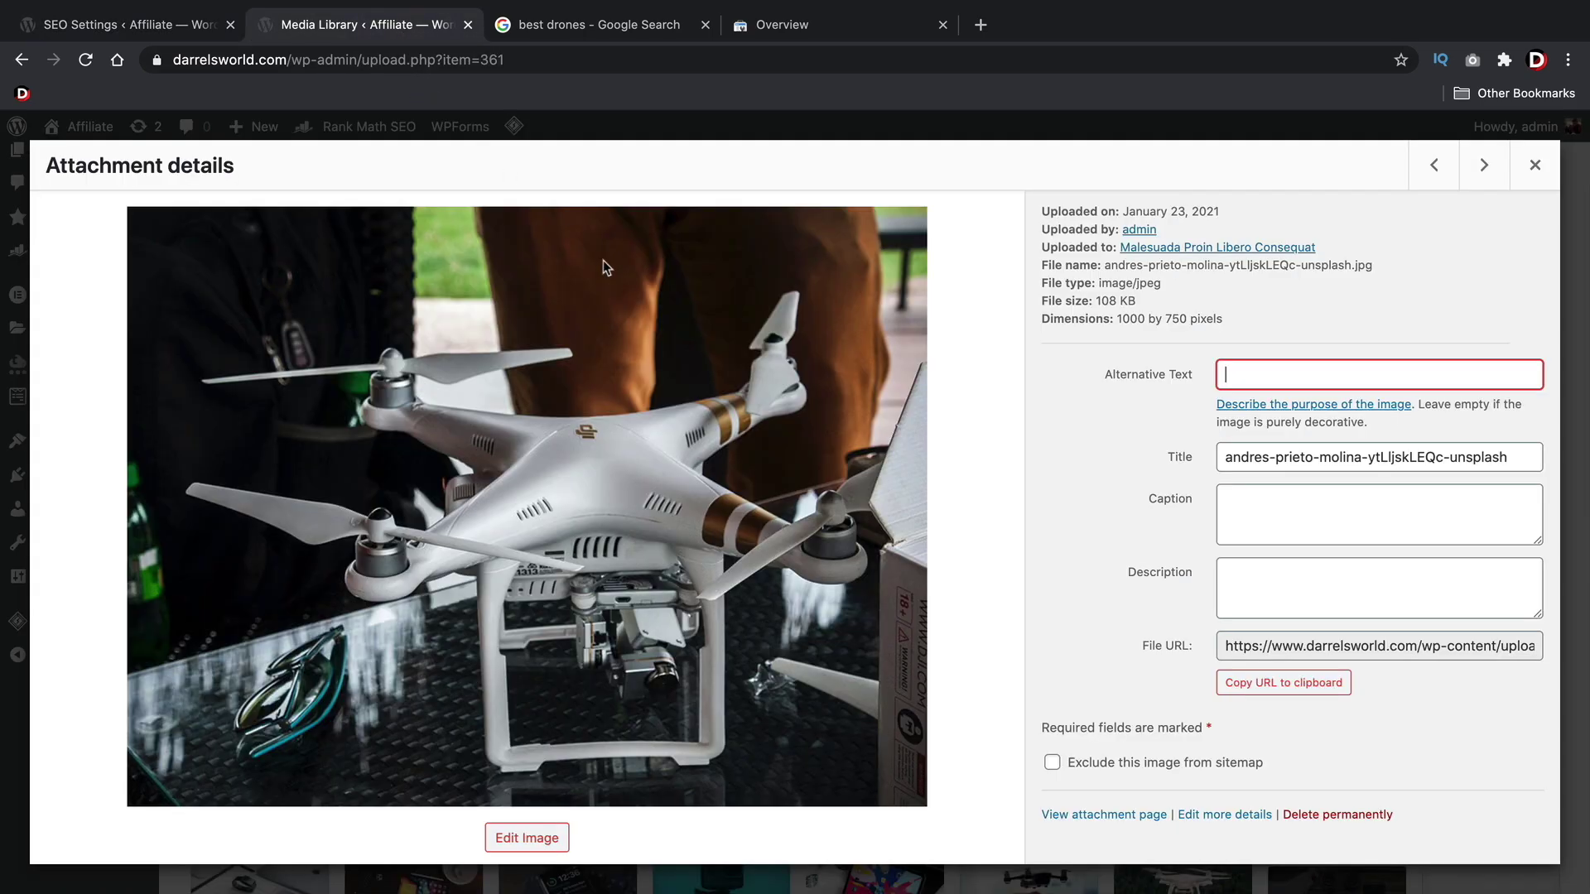
triple_click(1290, 474)
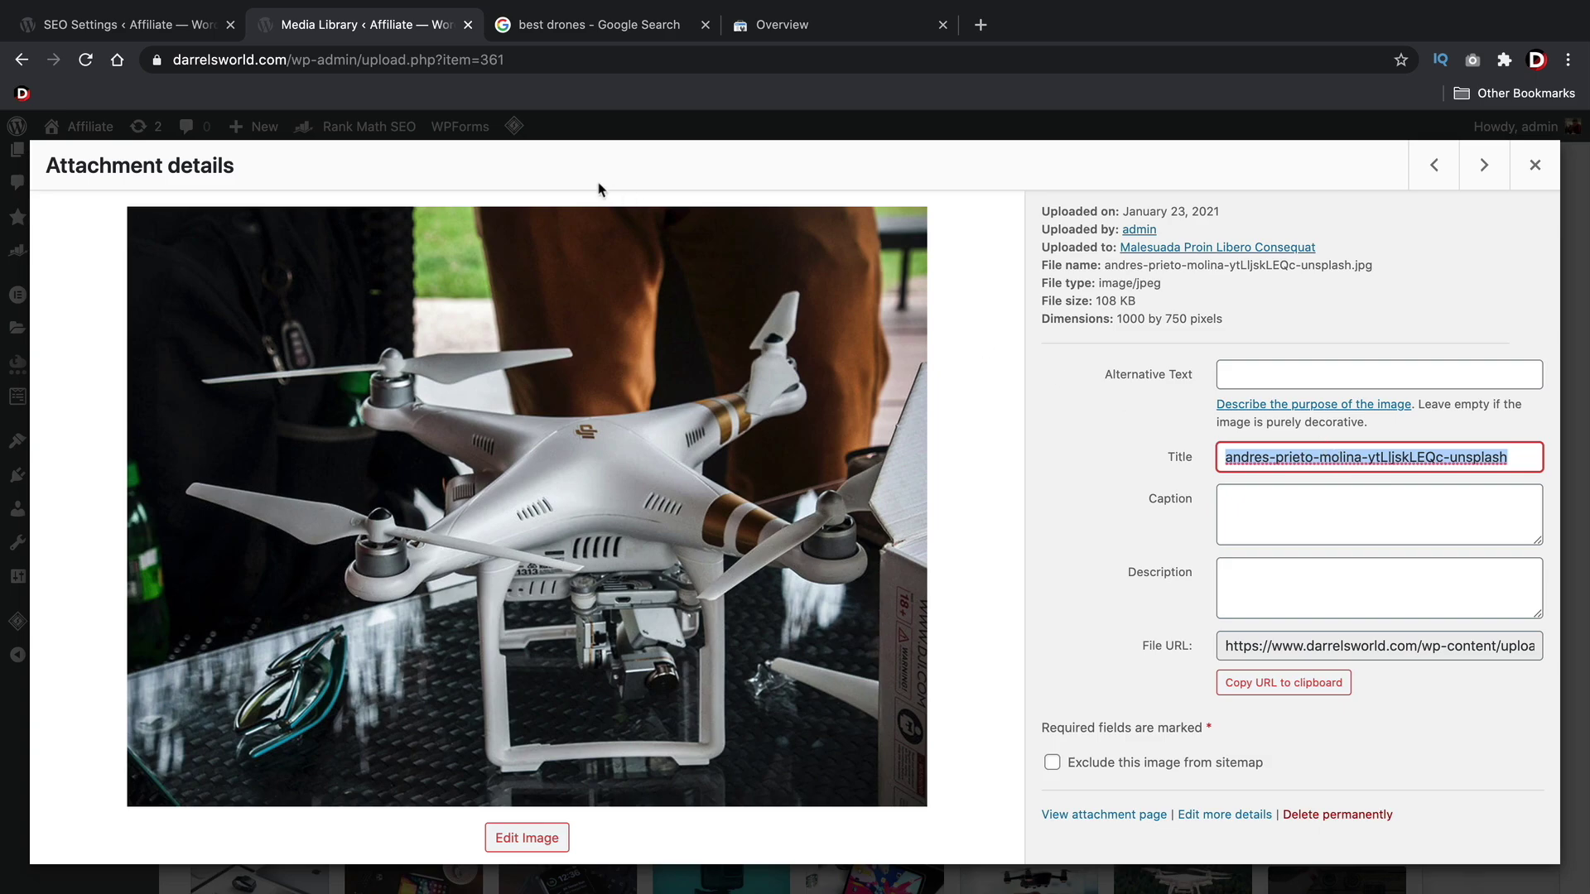
left_click(141, 30)
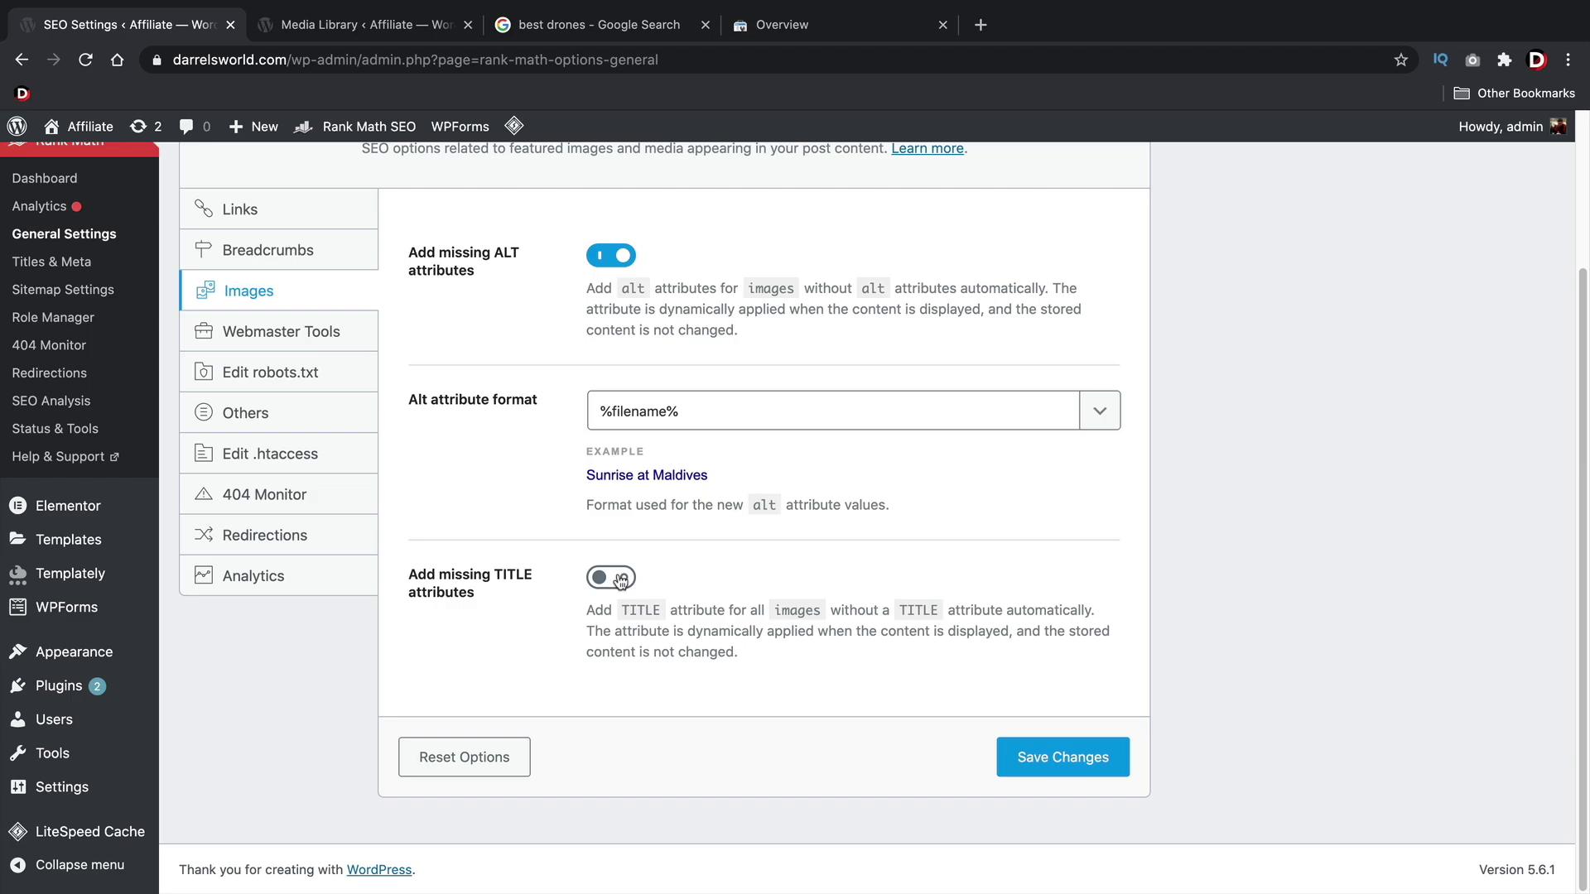
left_click(1075, 767)
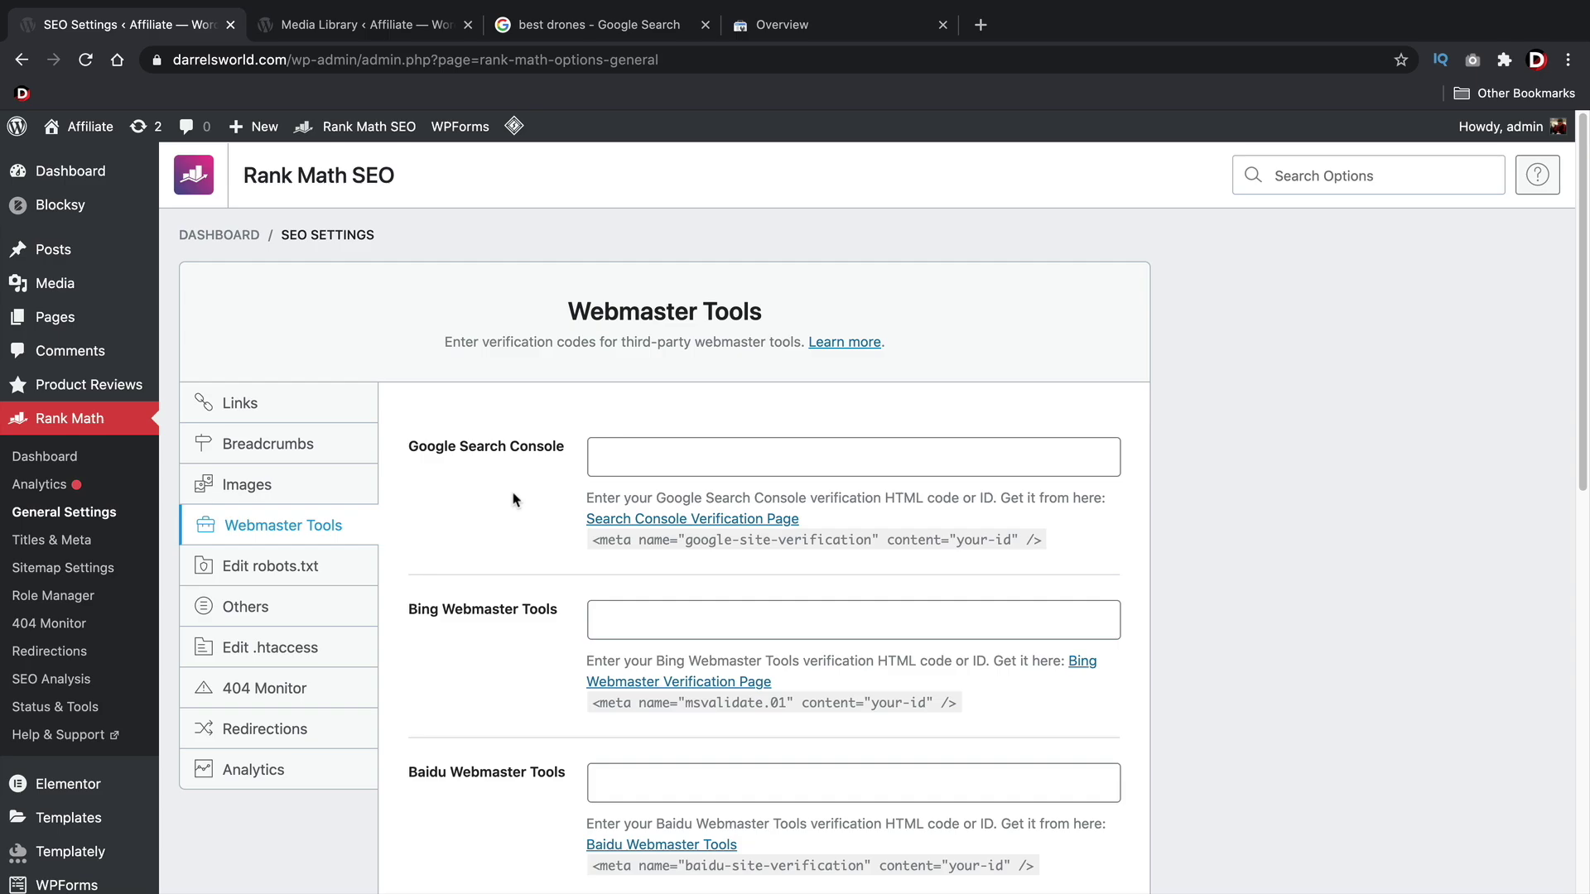
- Check the Google Search Console overview and copy the site's HTML meta tag from the Search Console Verification Page
left_click(836, 28)
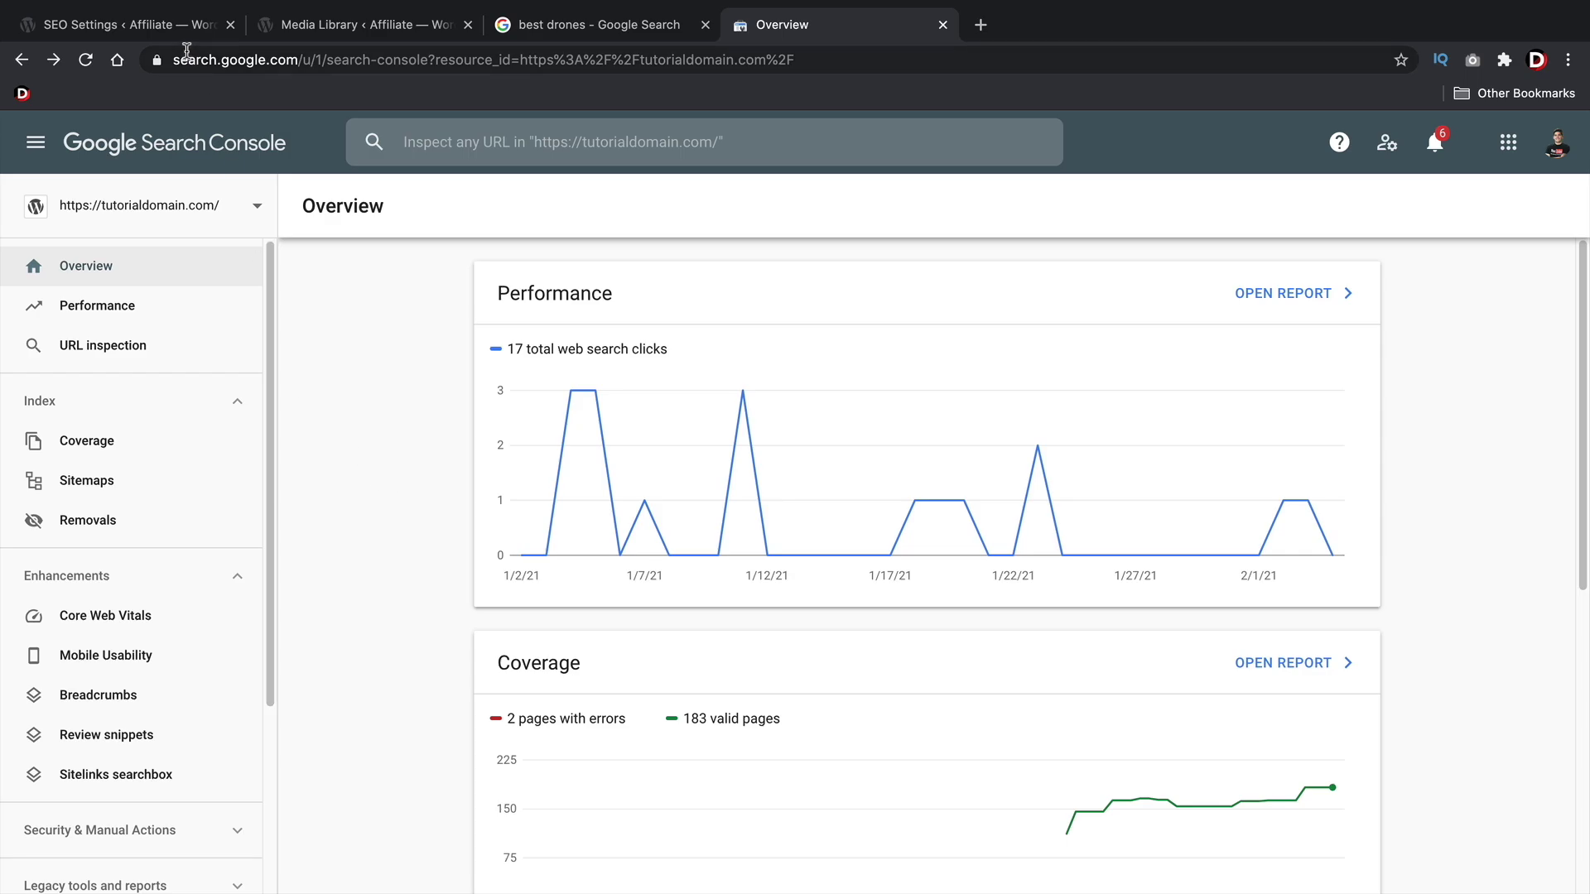
left_click(177, 27)
left_click(625, 522)
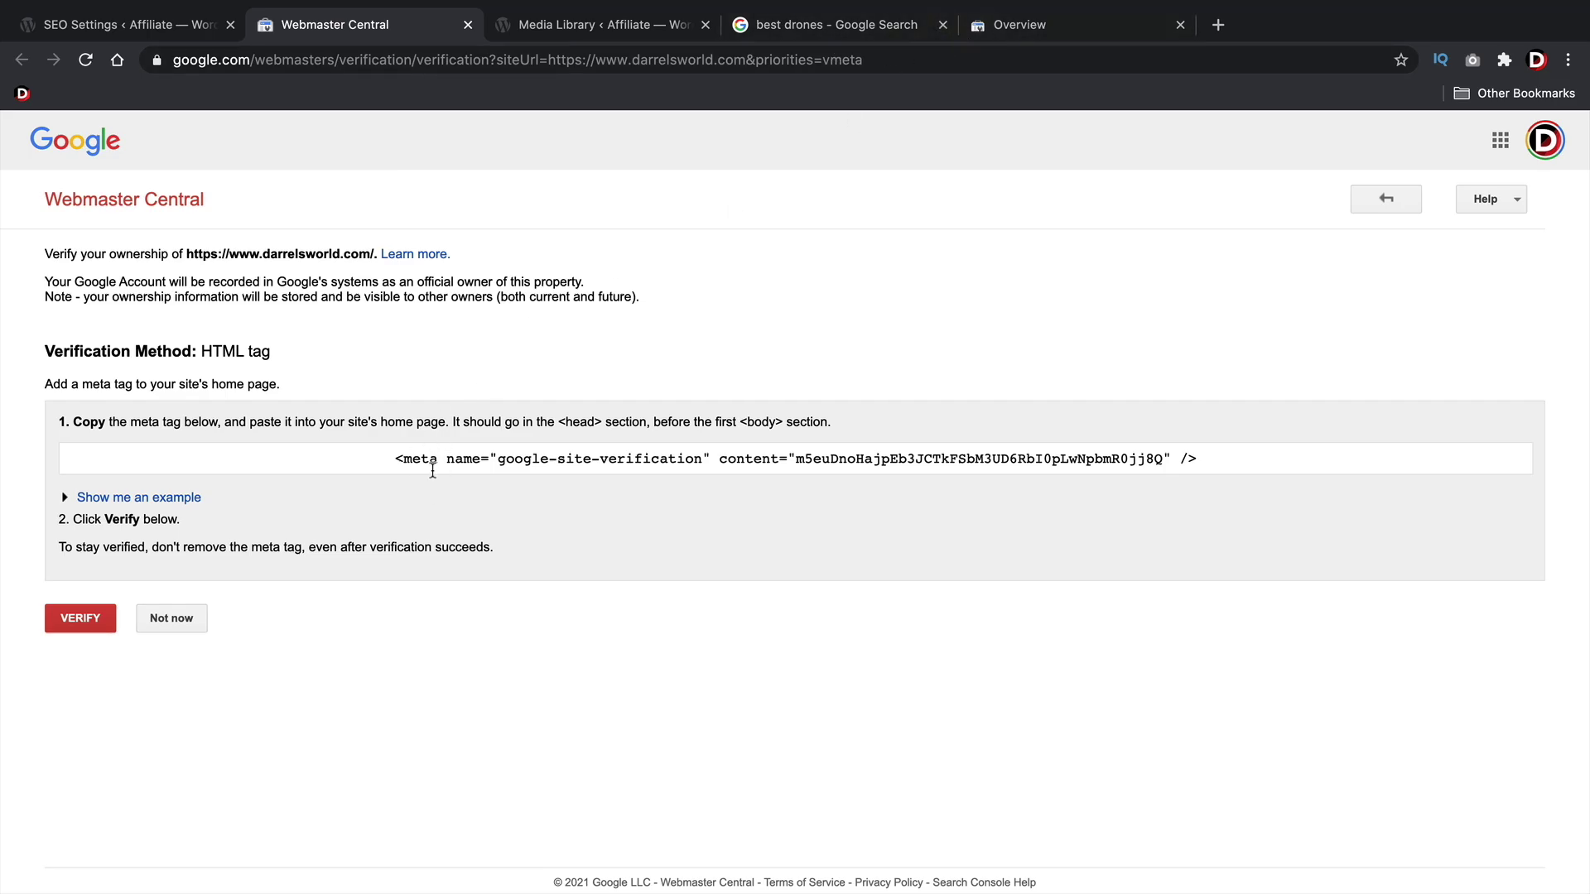
left_click(461, 460)
right_click(461, 460)
left_click(508, 499)
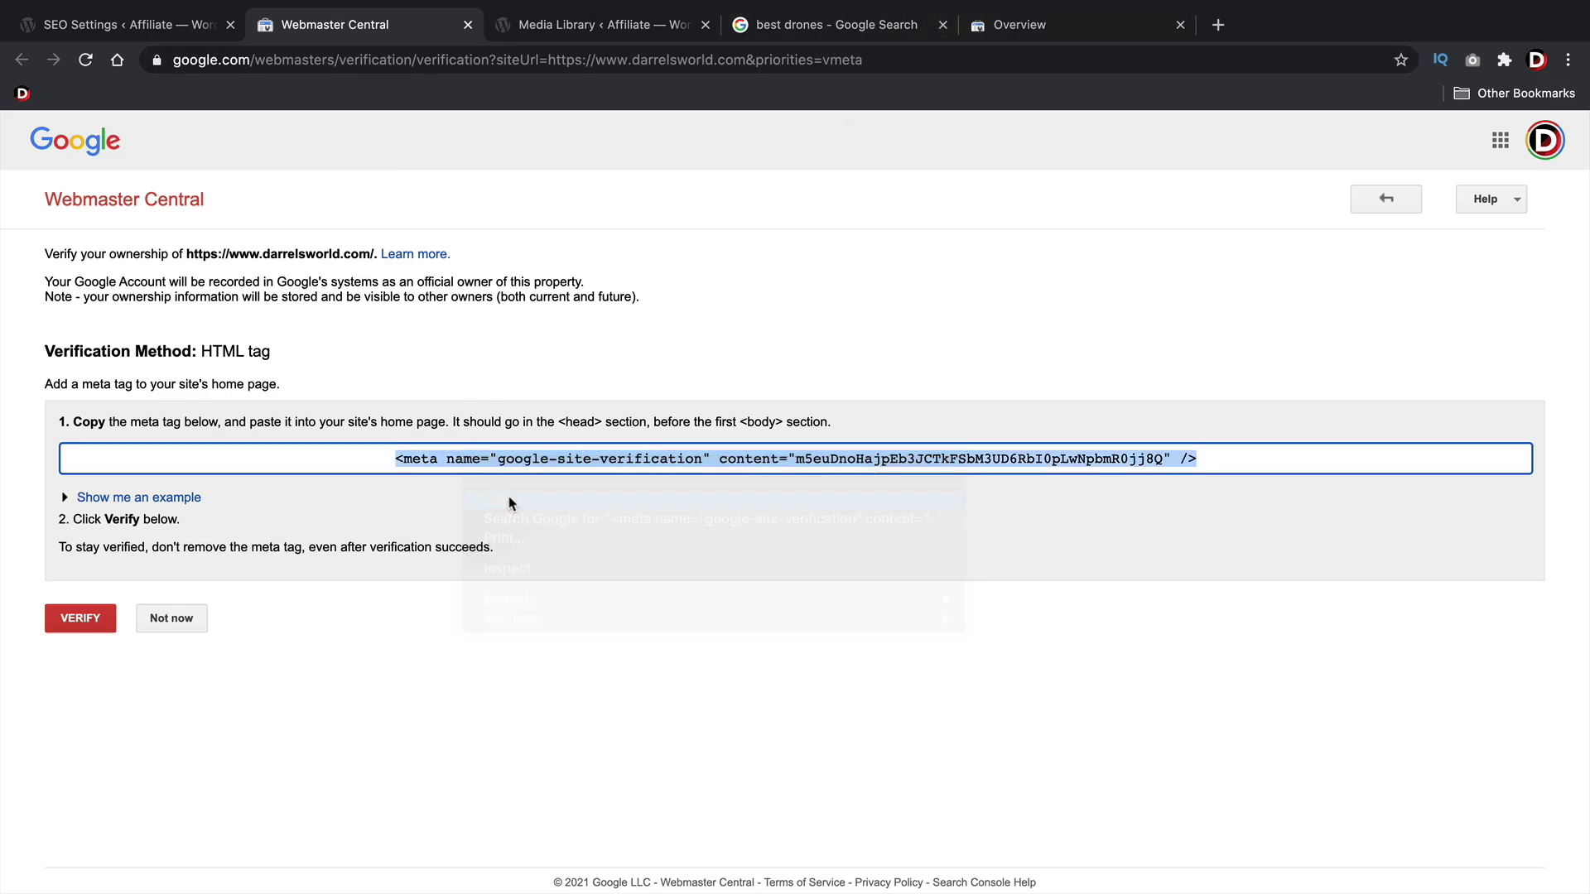
left_click(128, 33)
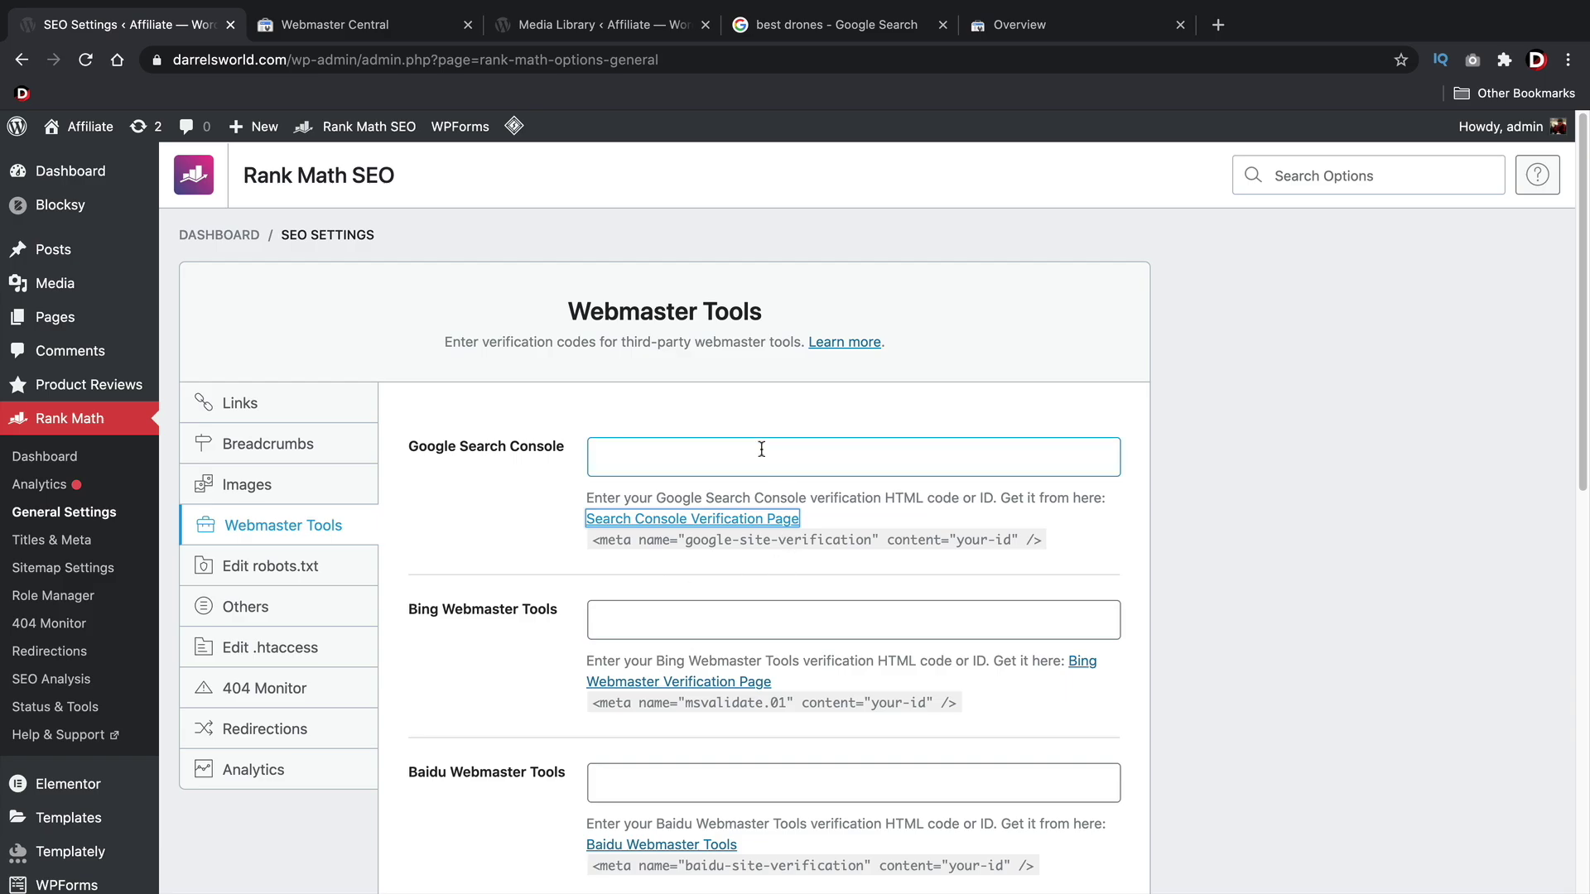
left_click(385, 33)
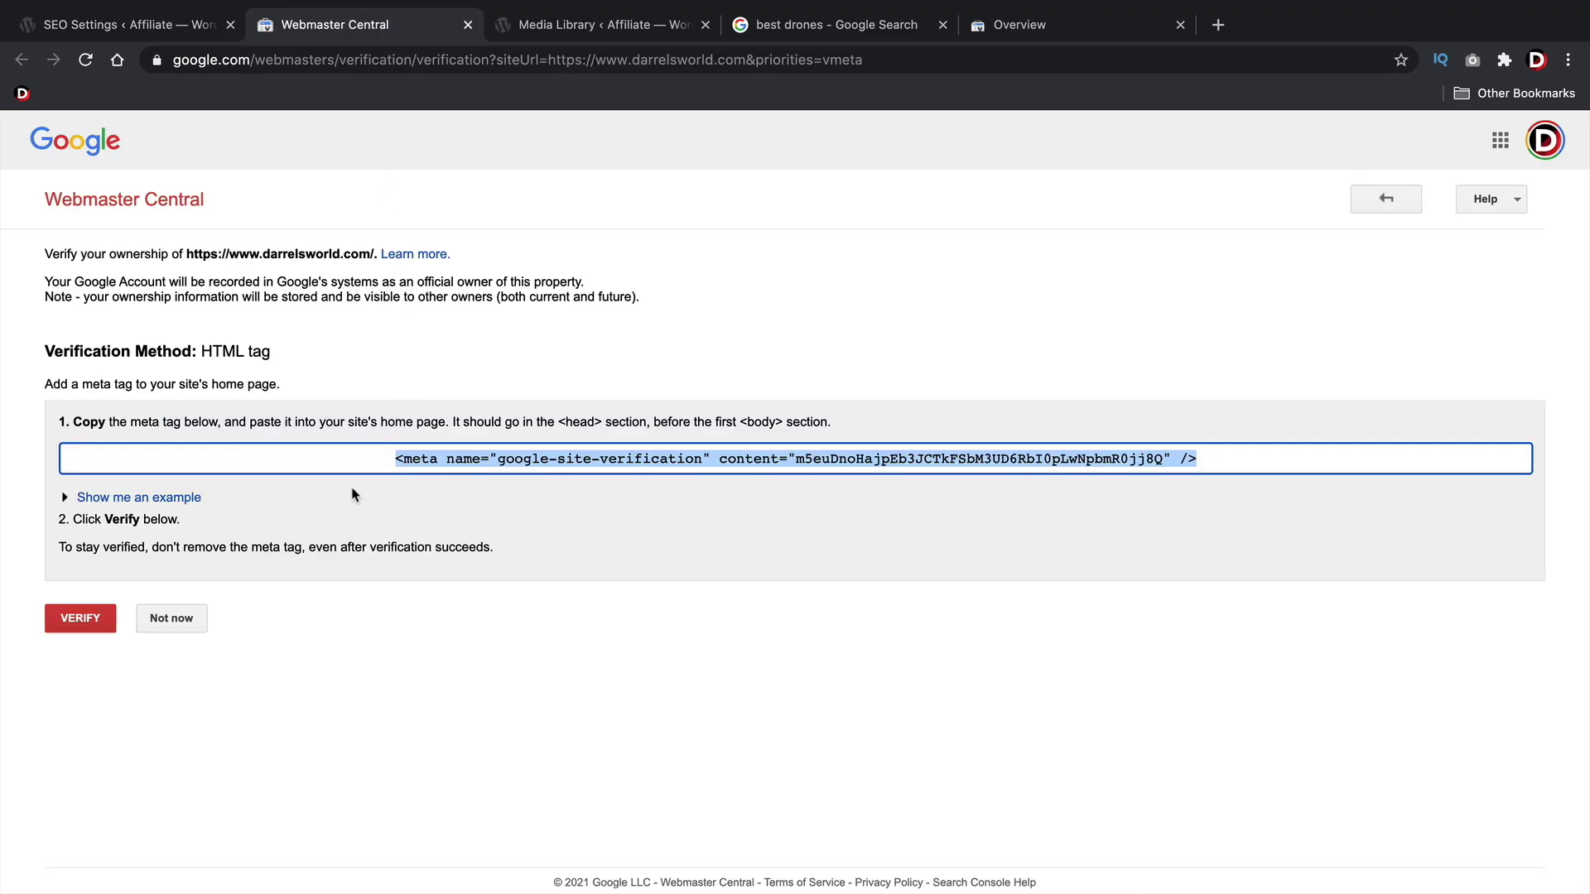
left_click(989, 31)
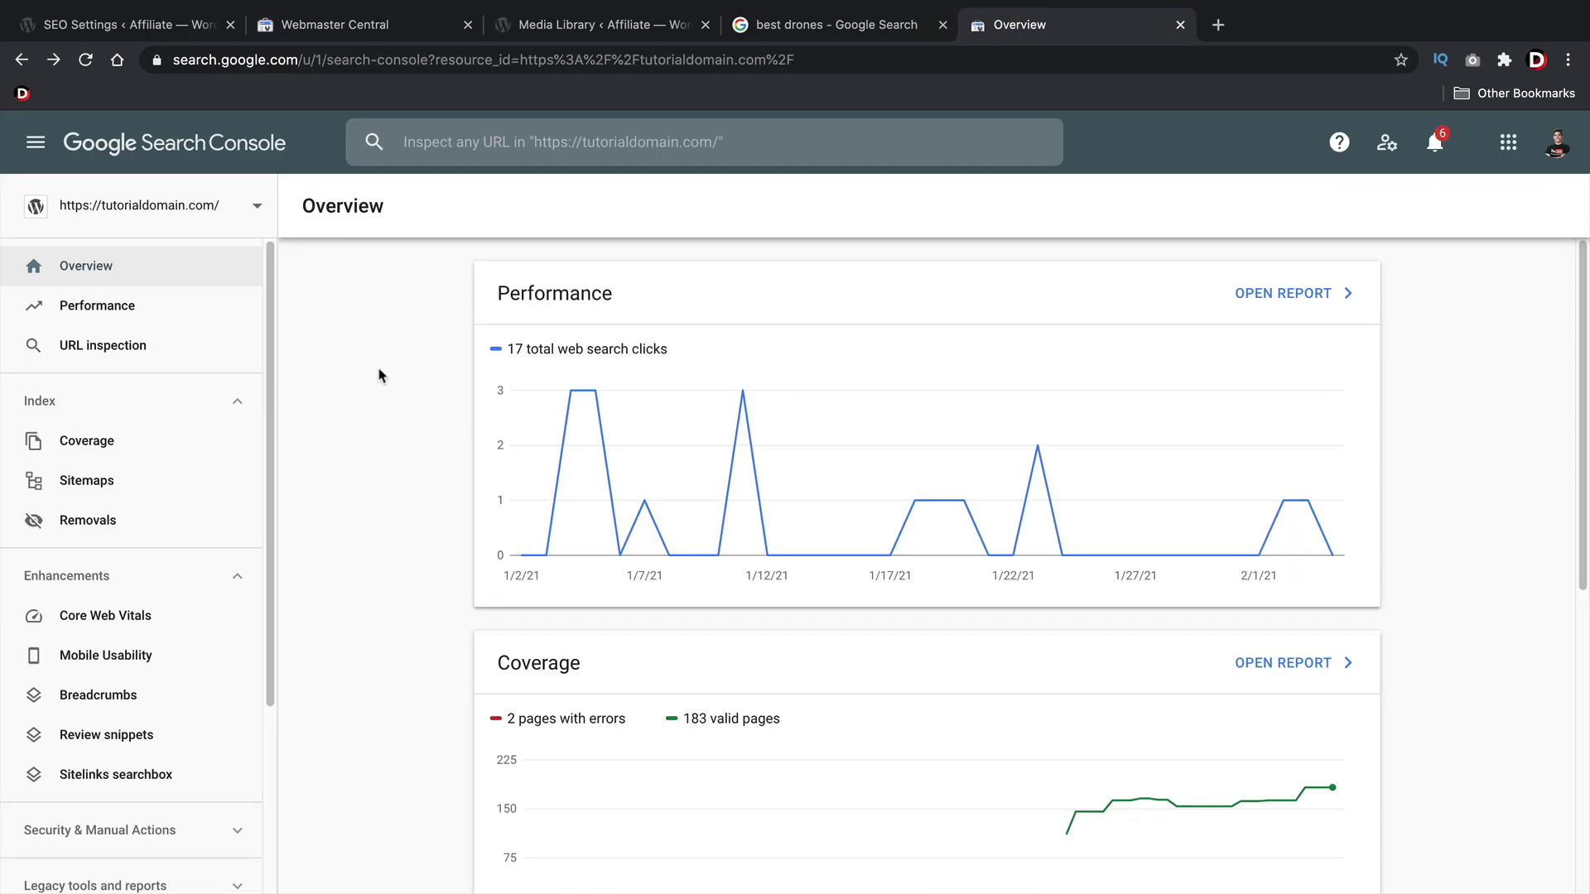
left_click(257, 205)
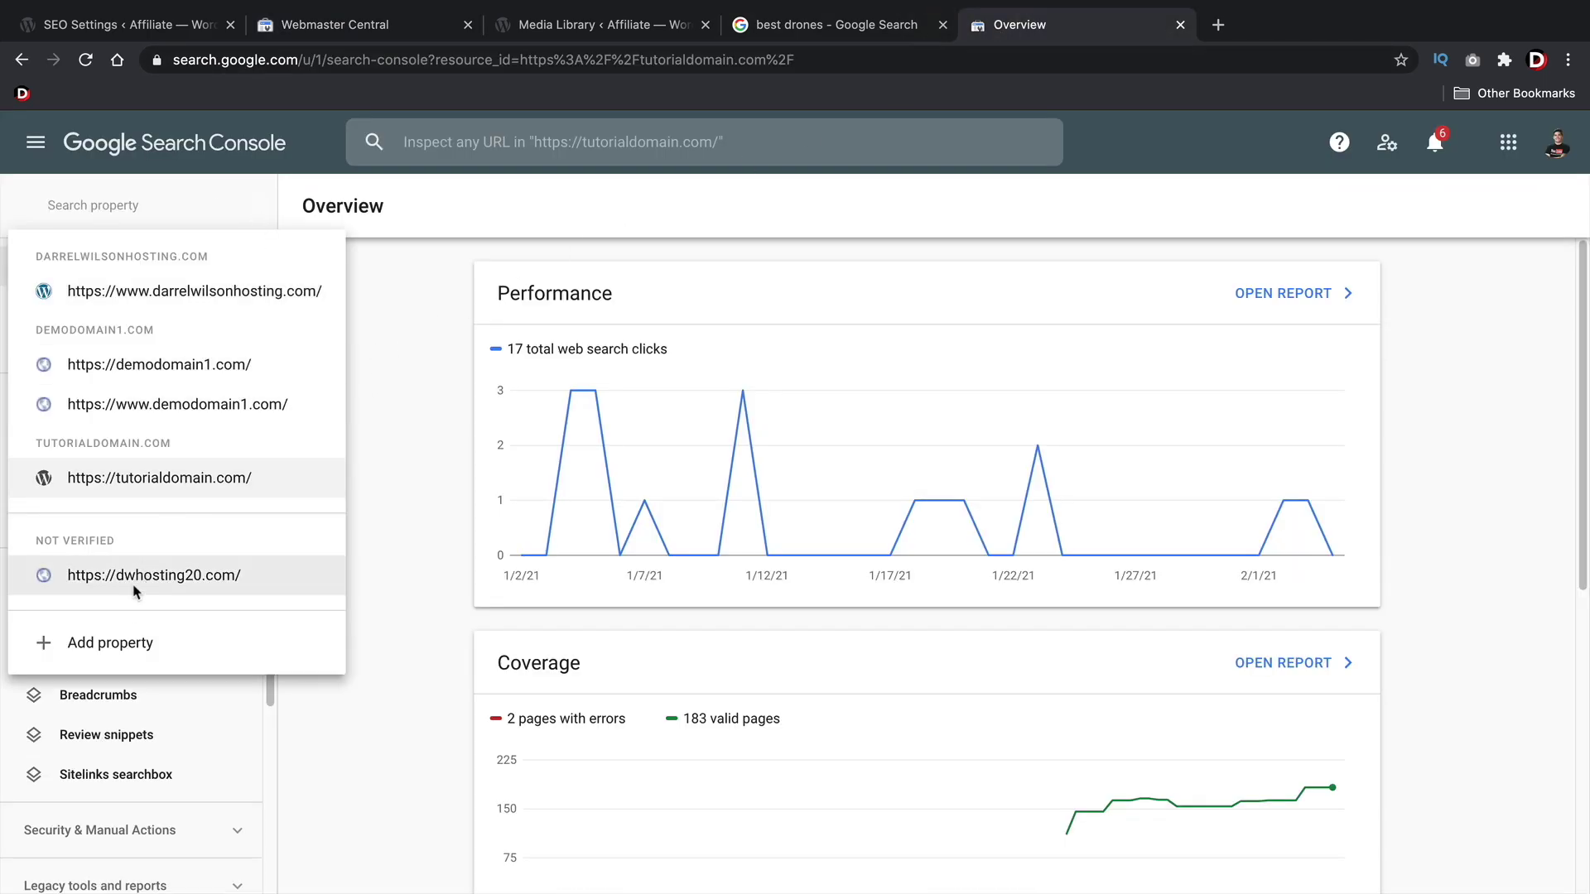
left_click(124, 644)
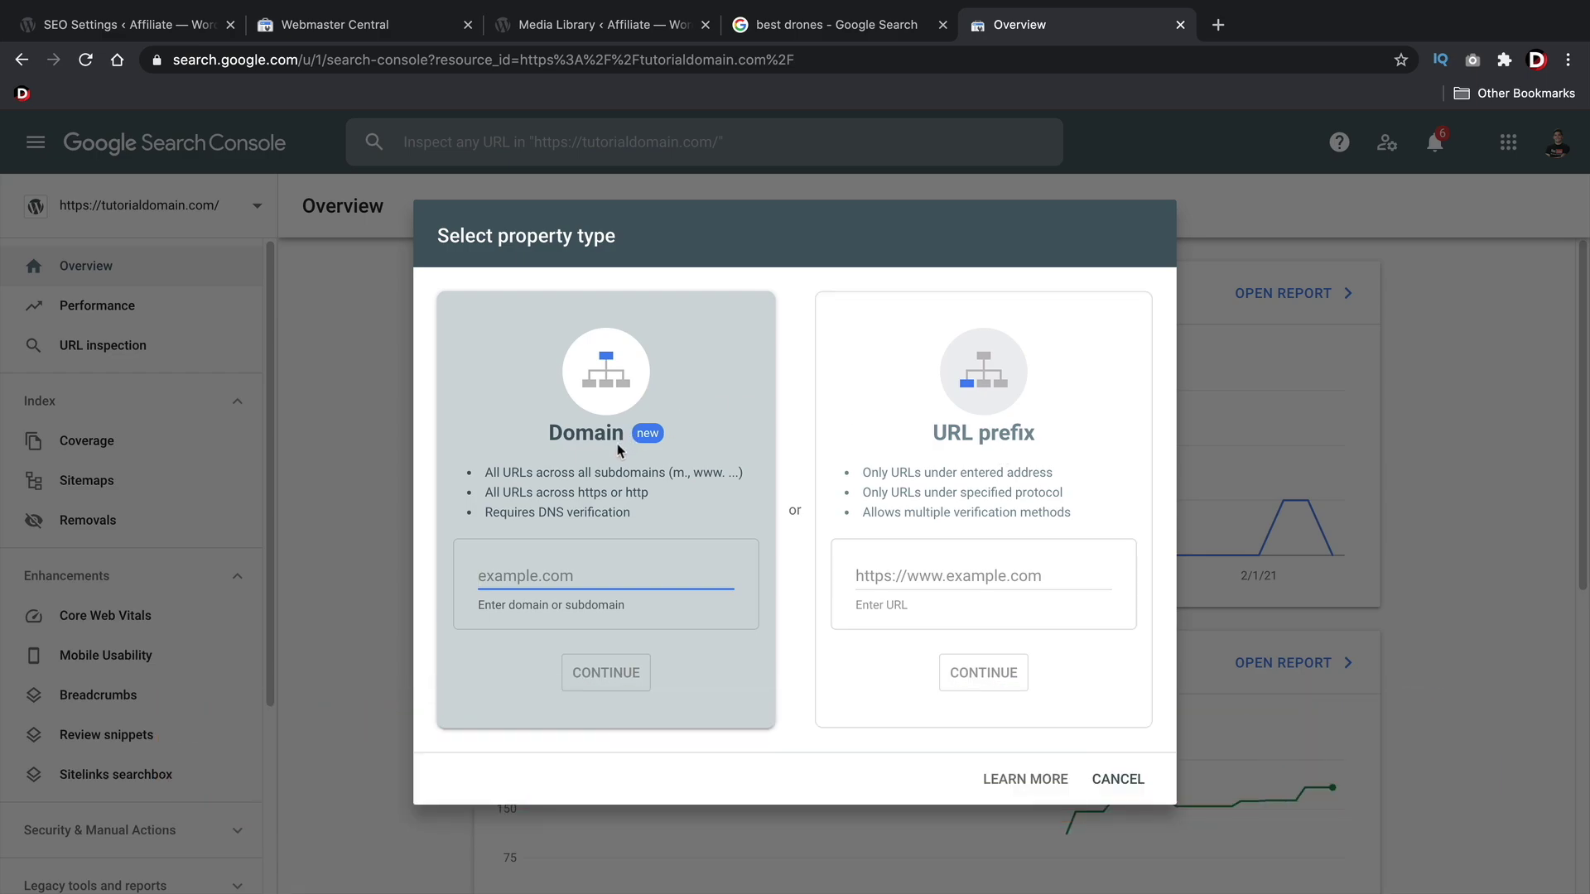
left_click(918, 574)
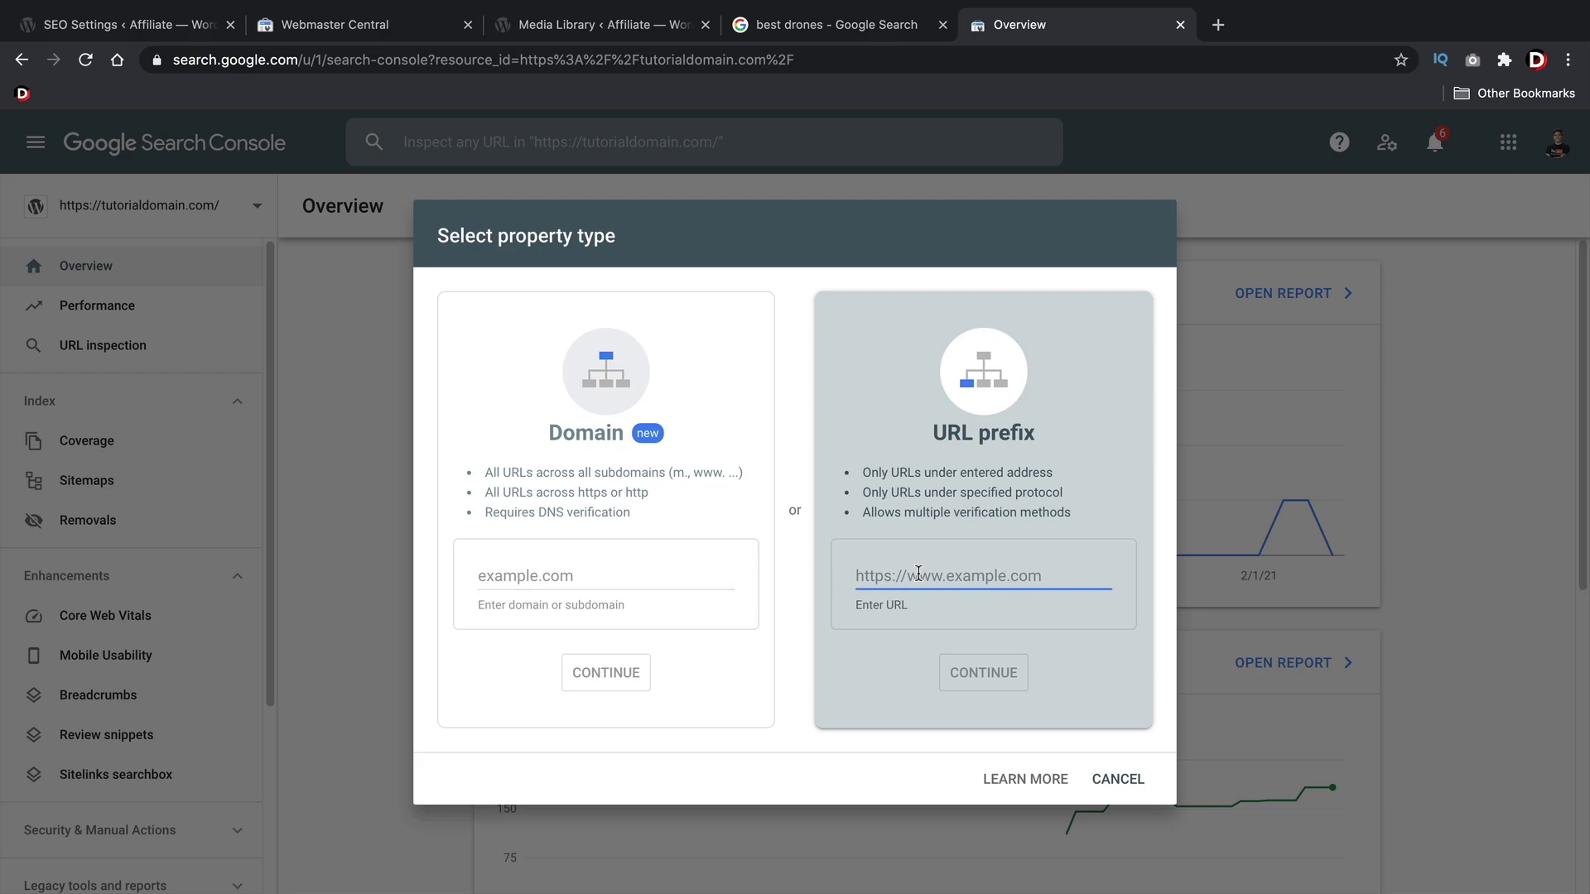
type("https:/")
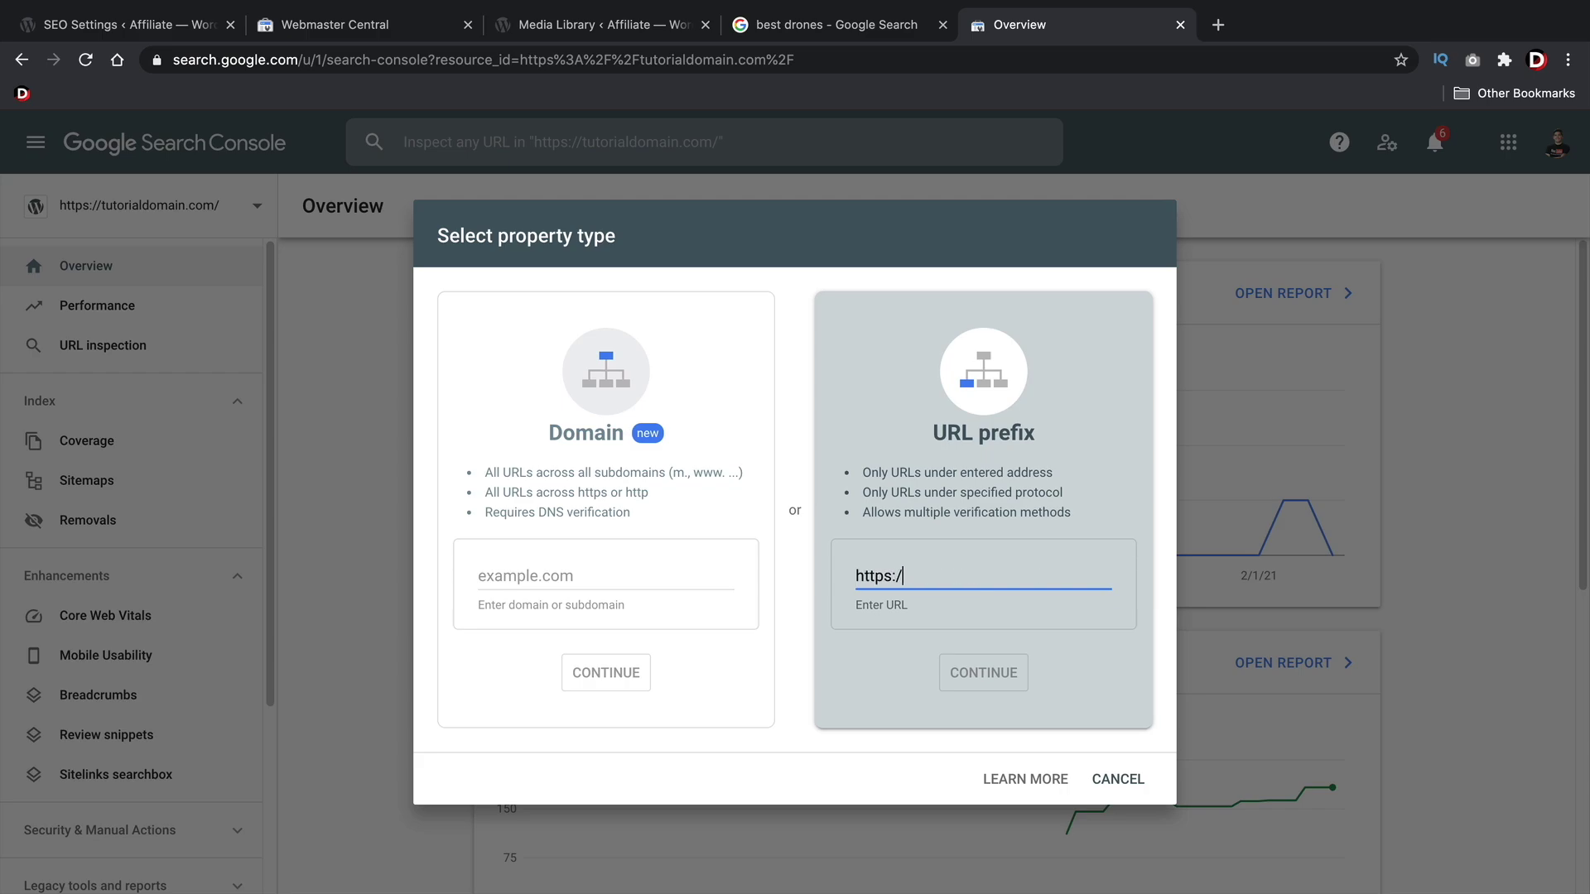
type("//darrelsworld.com")
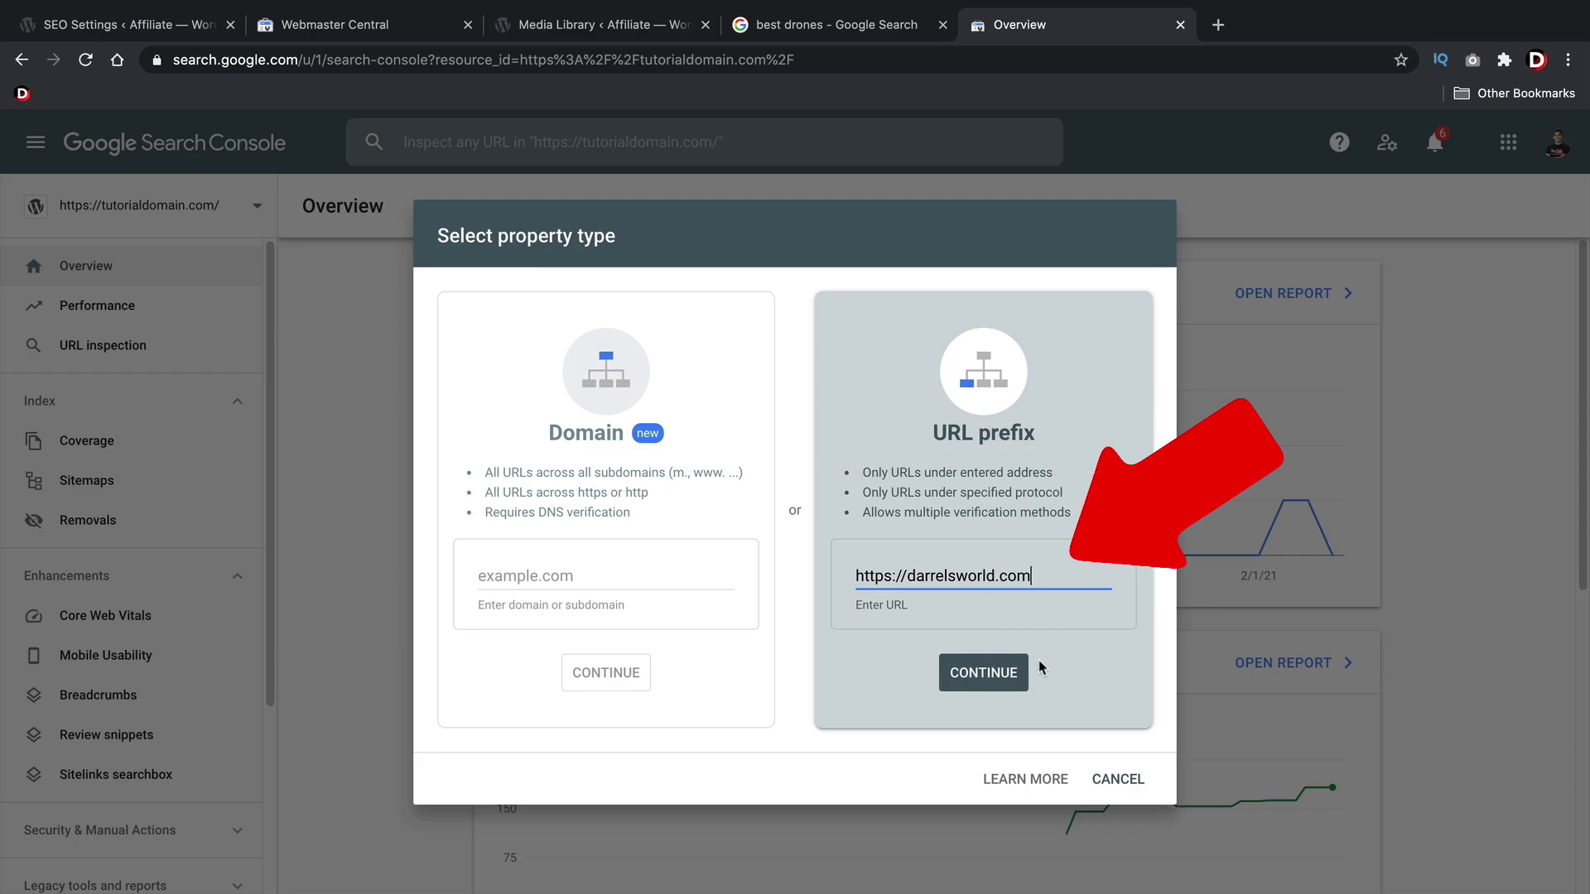
left_click(993, 678)
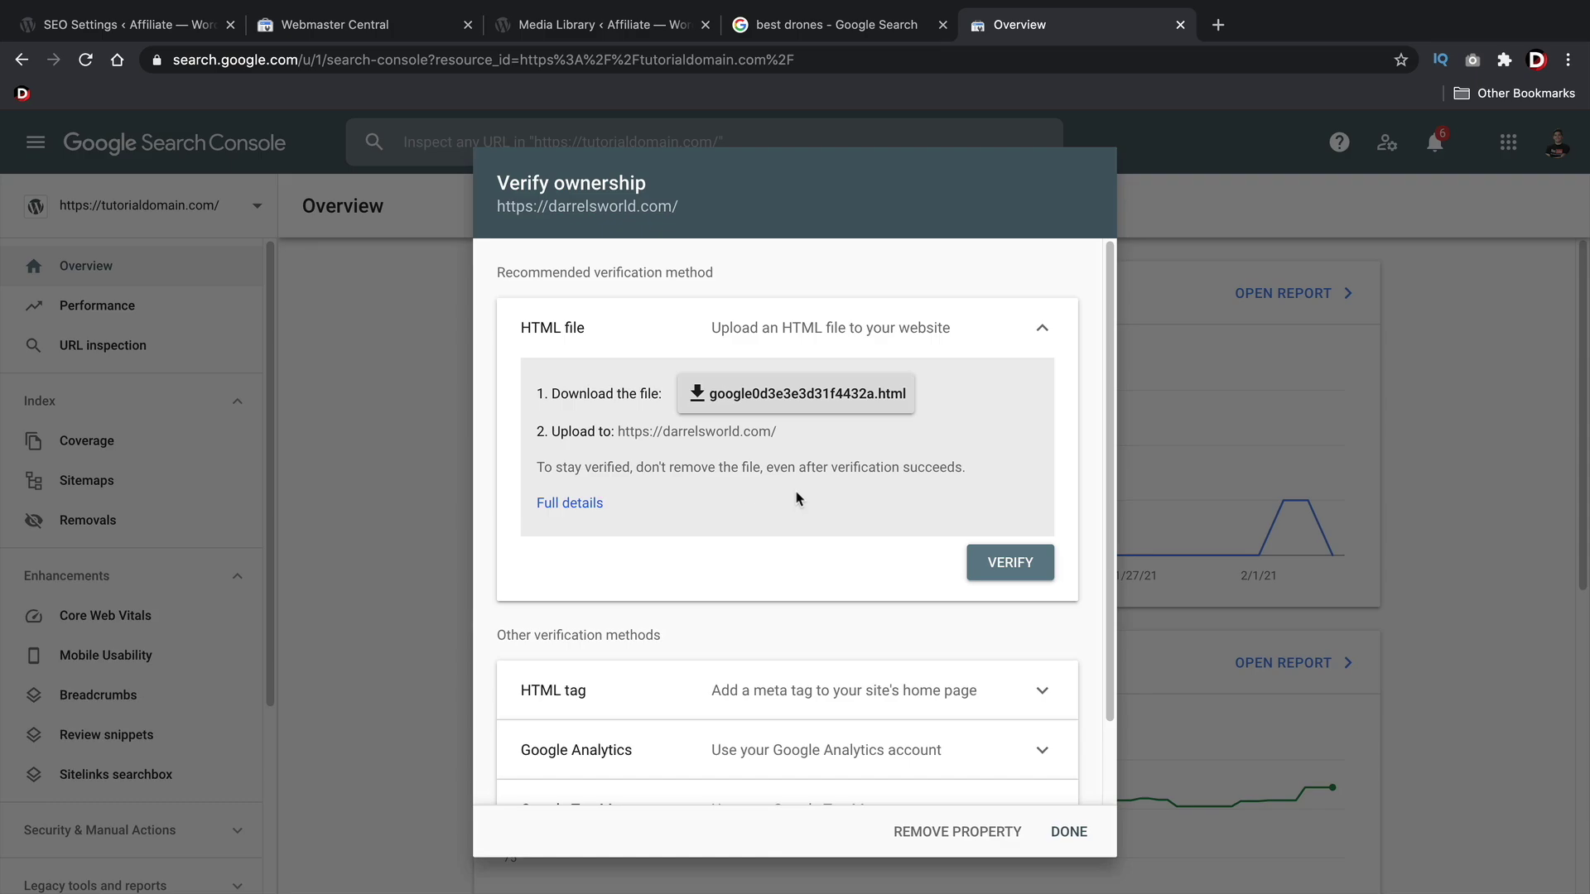
- Choose the HTML tag verification method for the new property and copy its meta tag
scroll(816, 513, "down", 1)
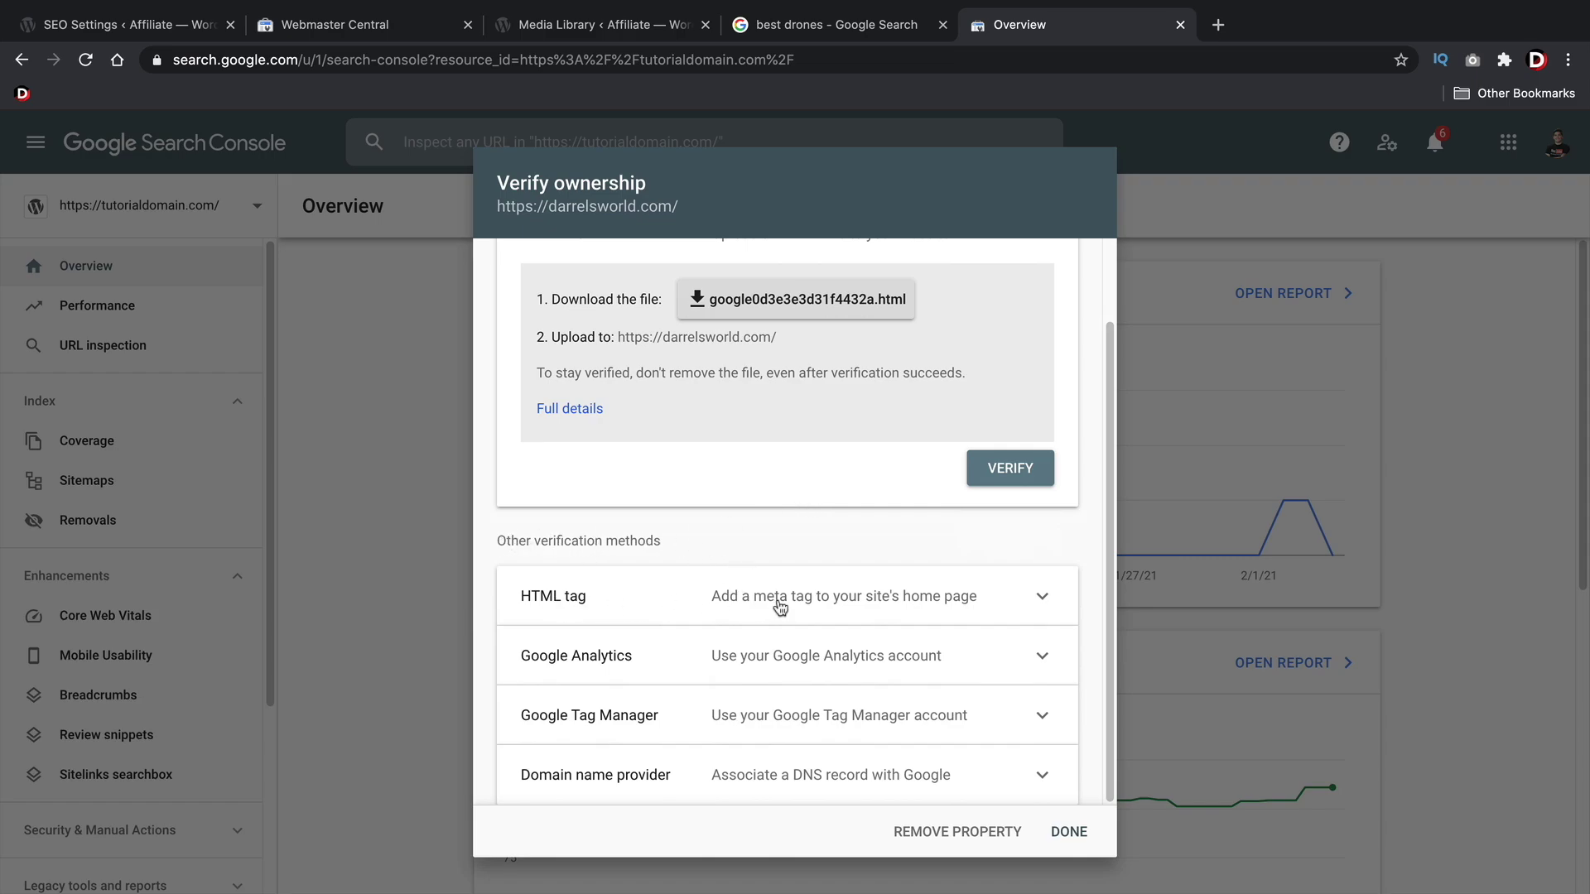
left_click(780, 606)
left_click(1015, 717)
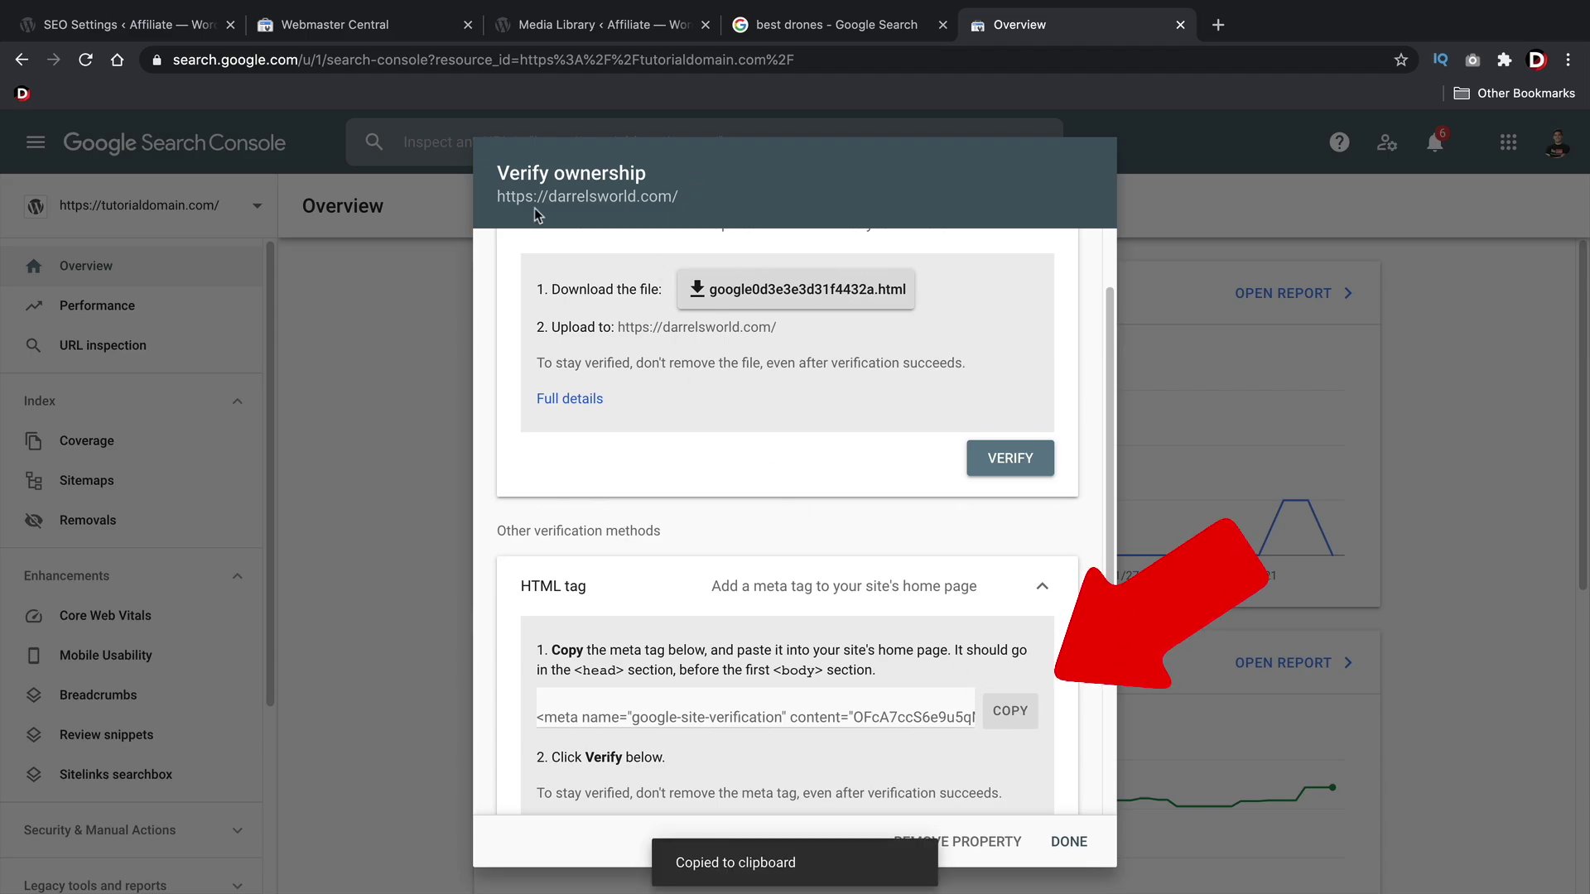
- Paste the verification meta tag into Rank Math's Google Search Console field, save the Webmaster Tools settings and check the stored code
left_click(137, 27)
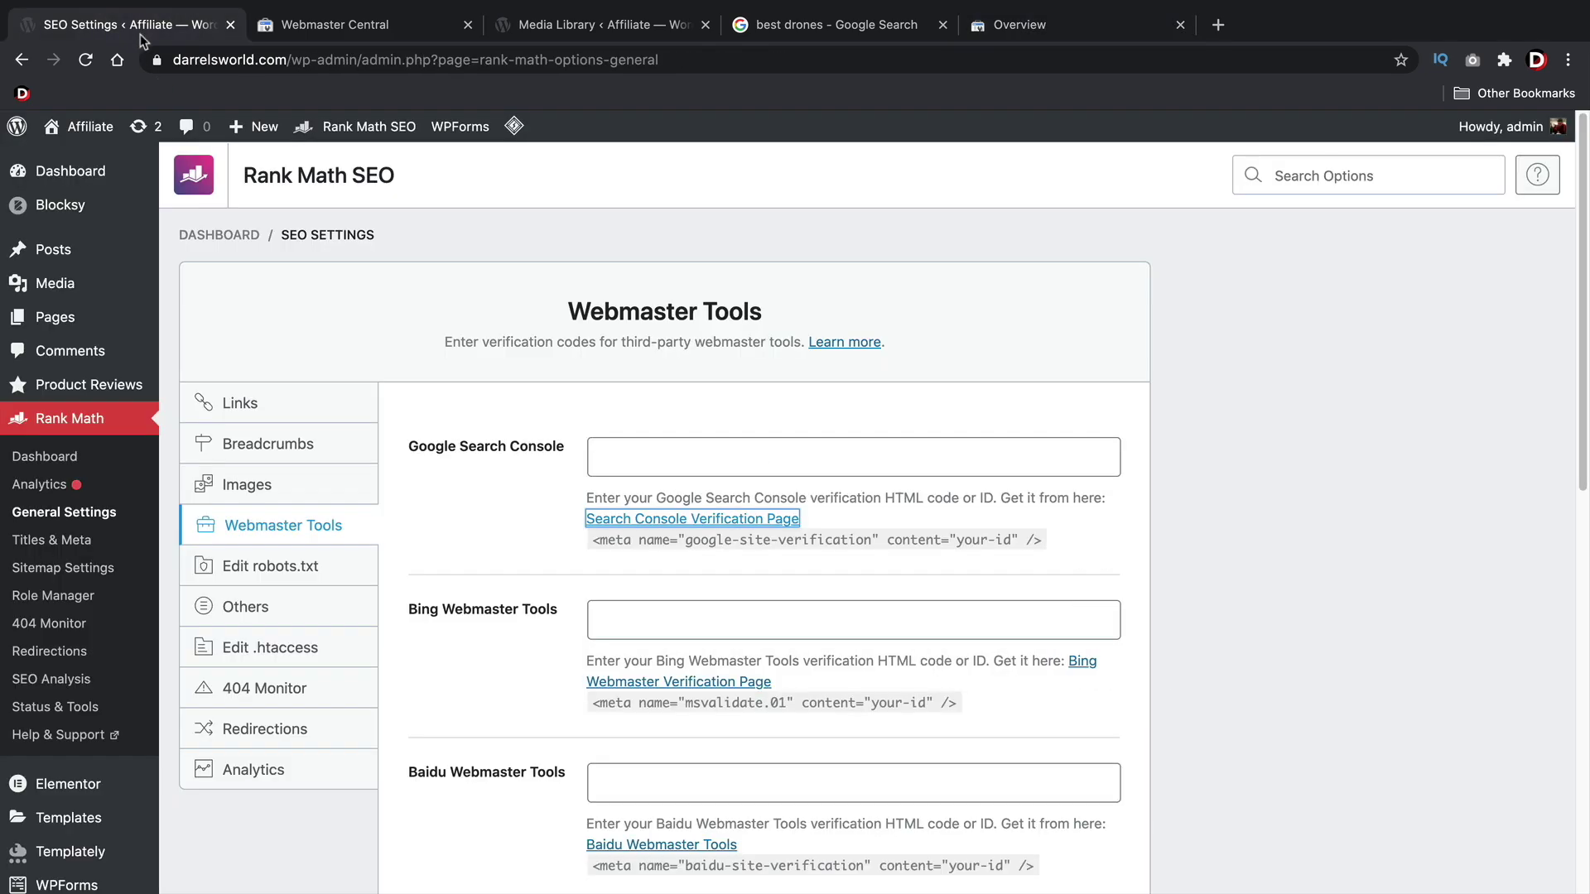
left_click(625, 456)
right_click(629, 458)
left_click(668, 587)
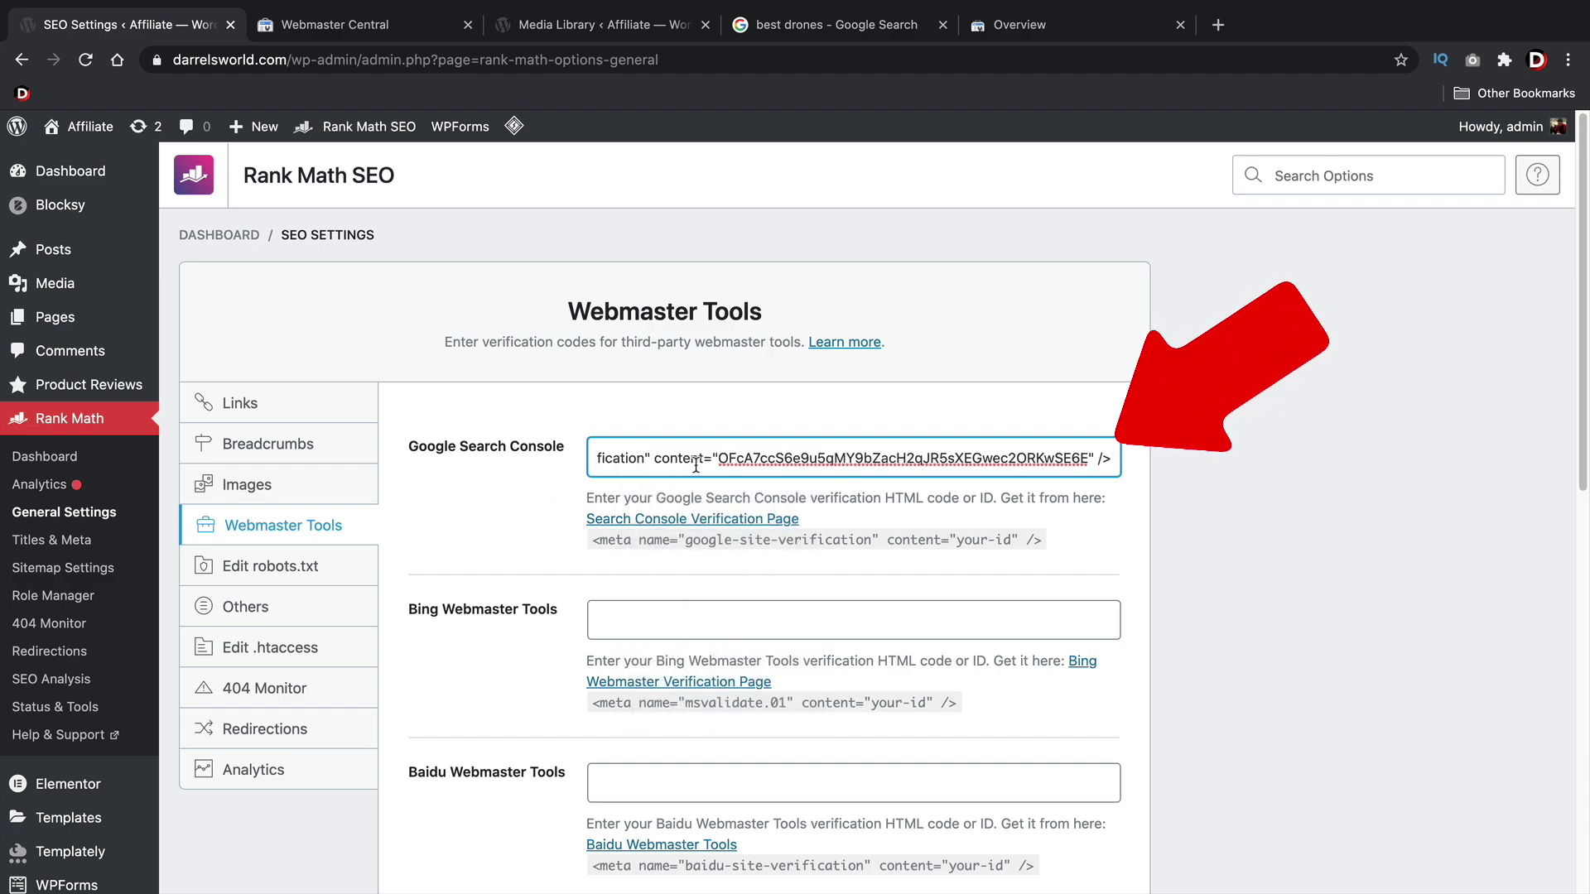
left_click_drag(717, 458, 1088, 458)
left_click(456, 496)
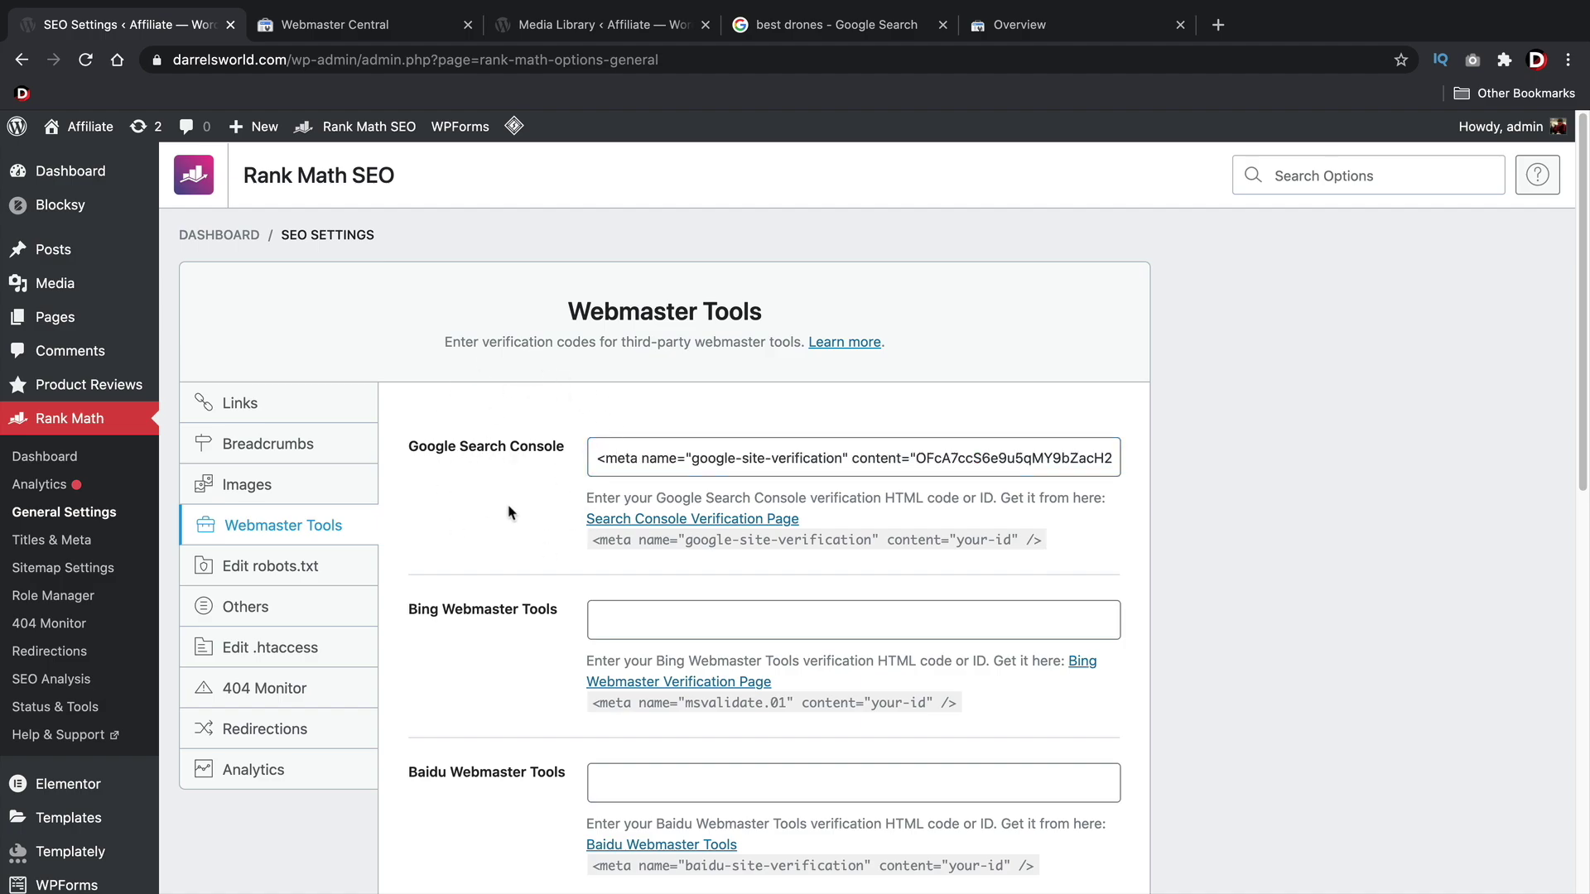
scroll(462, 528, "down", 10)
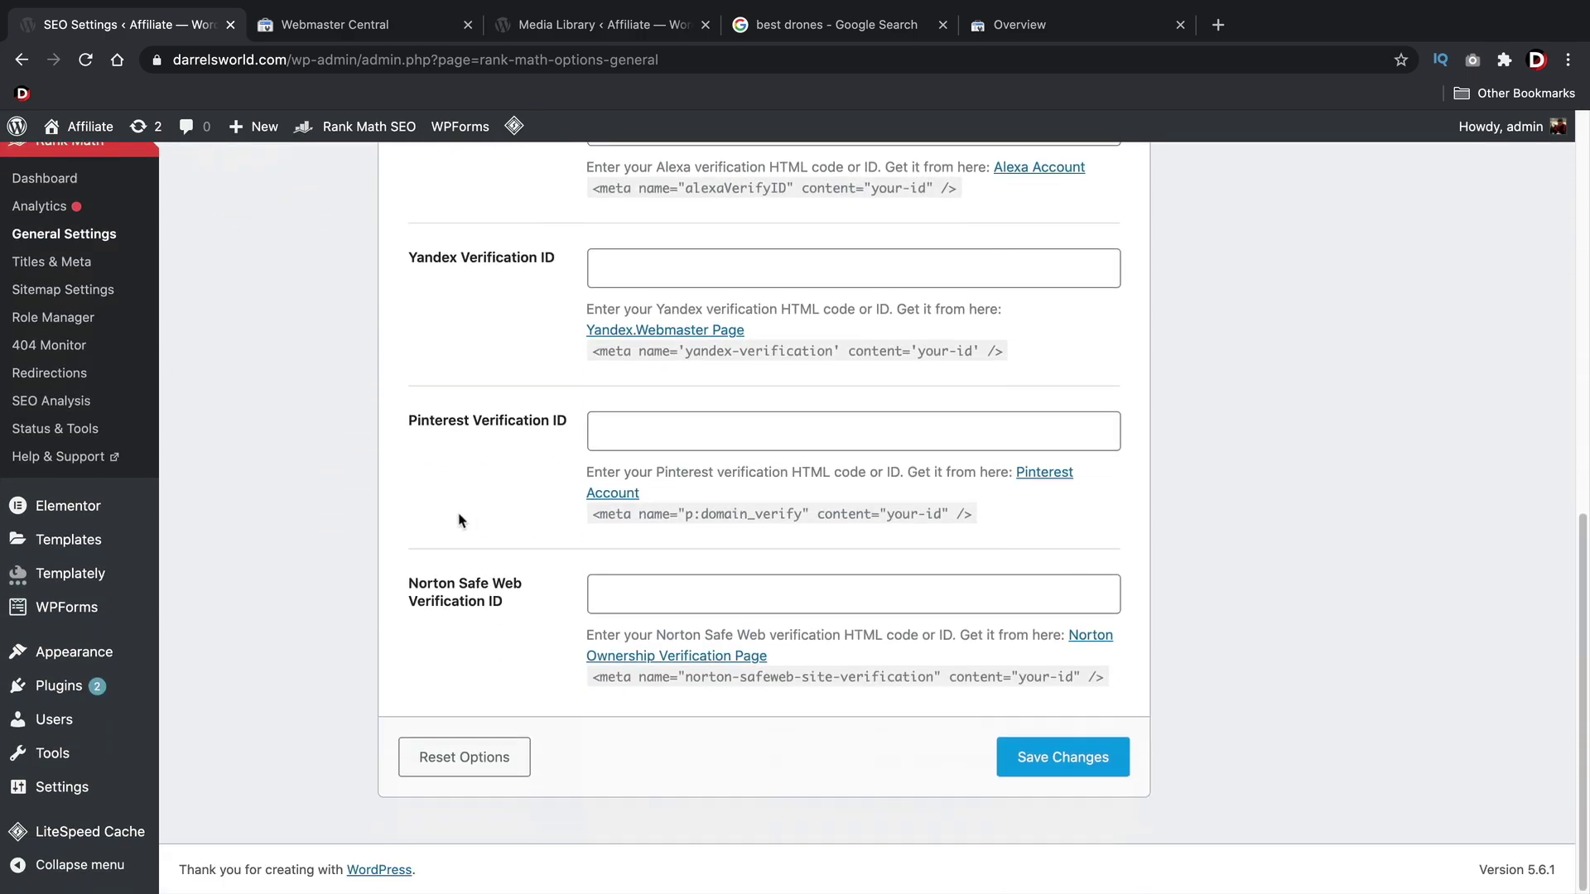
left_click(1079, 767)
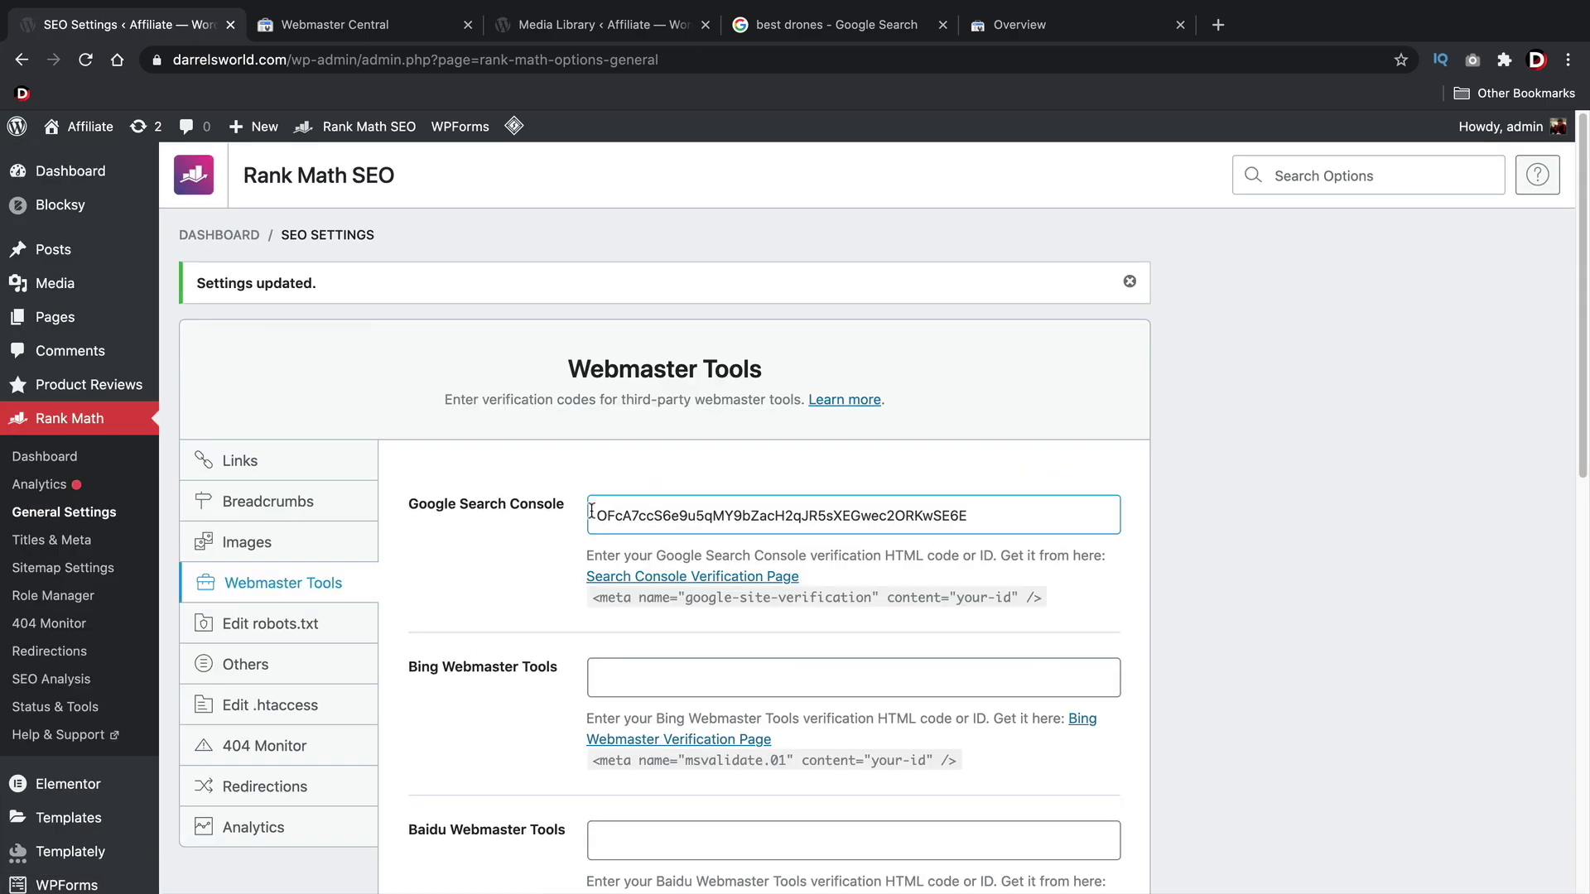
double_click(722, 512)
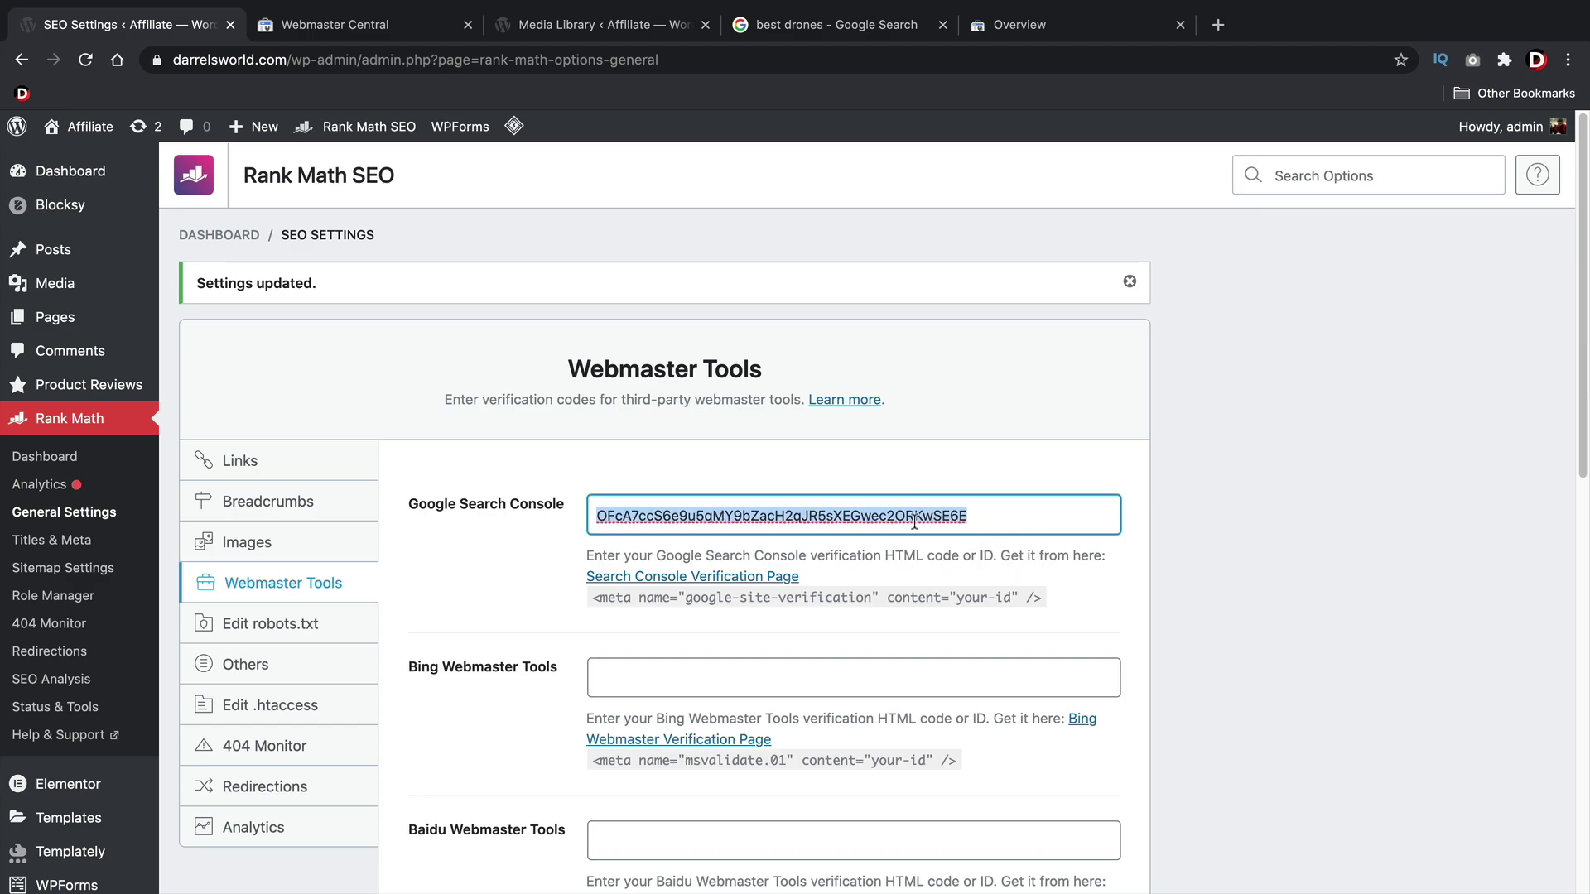
left_click(579, 492)
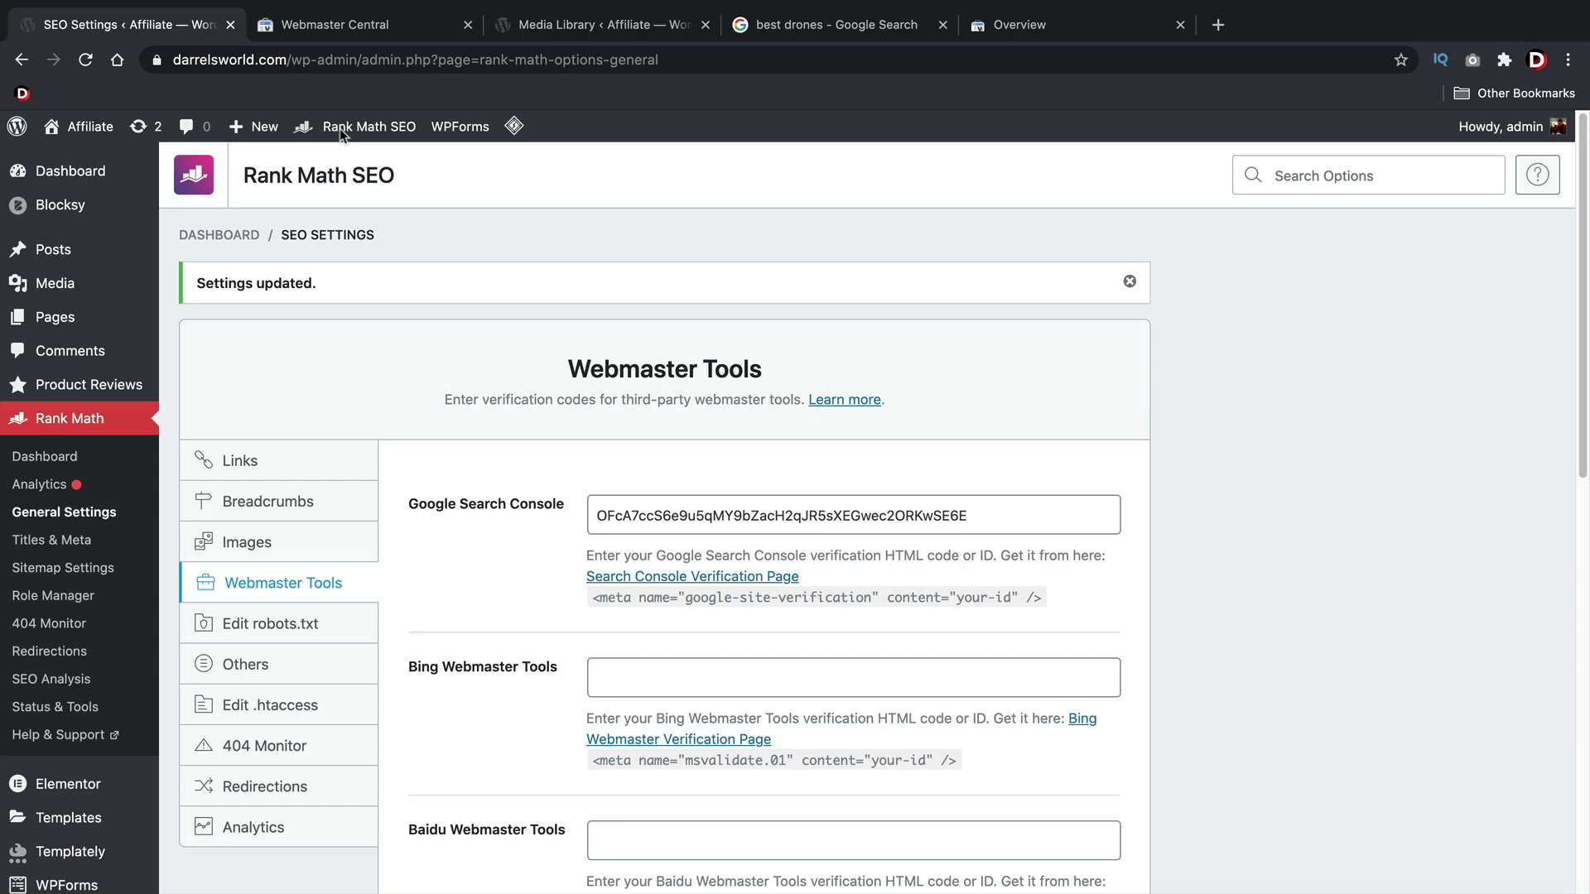
left_click(350, 35)
left_click(468, 25)
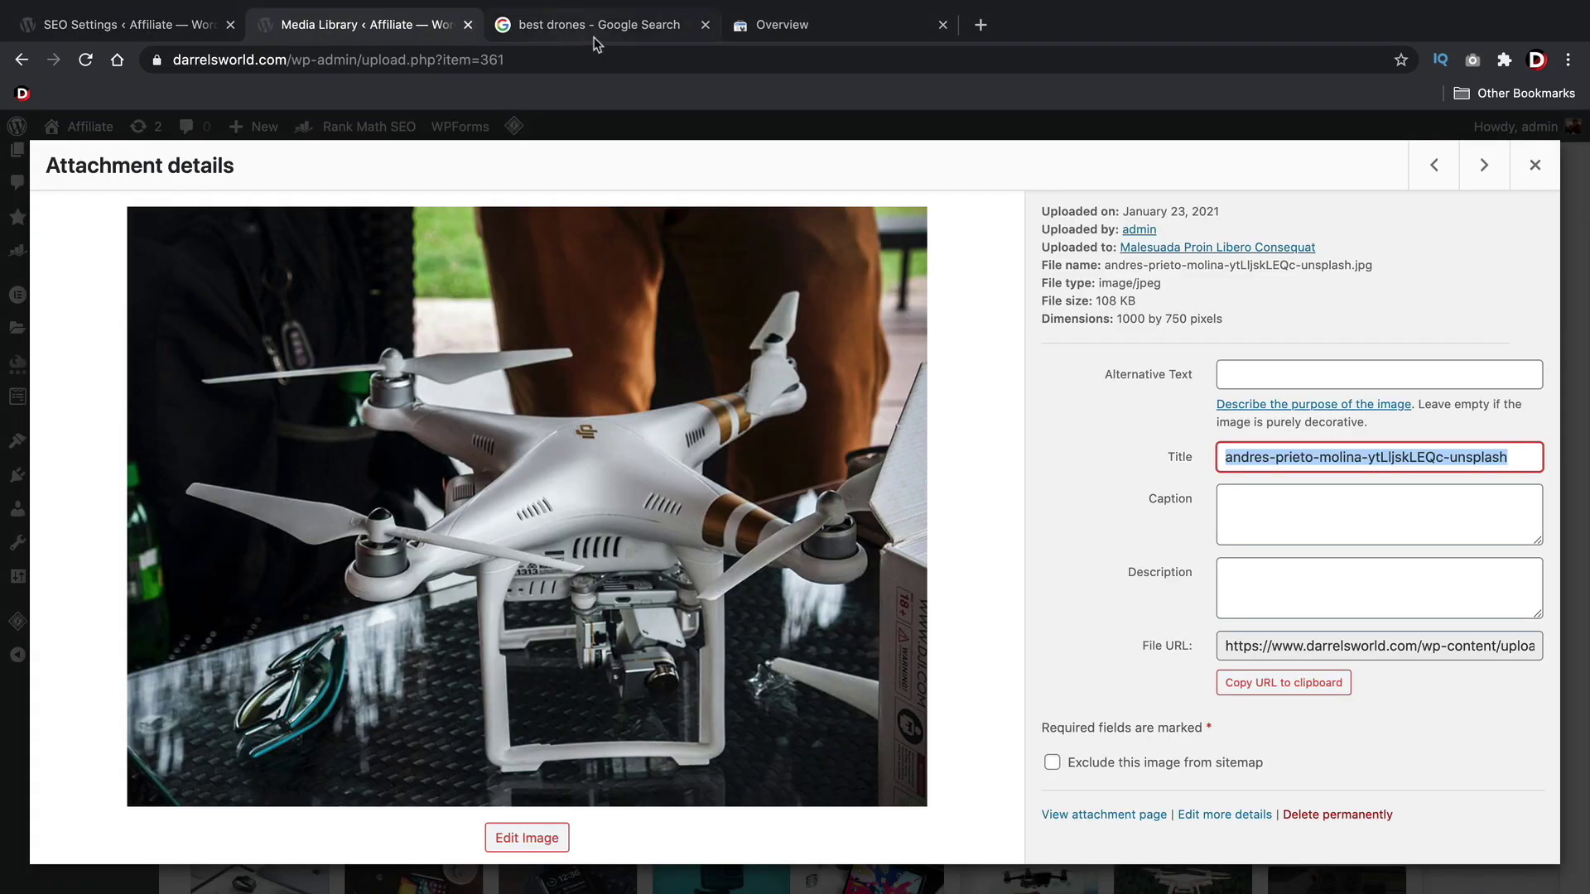
left_click(758, 29)
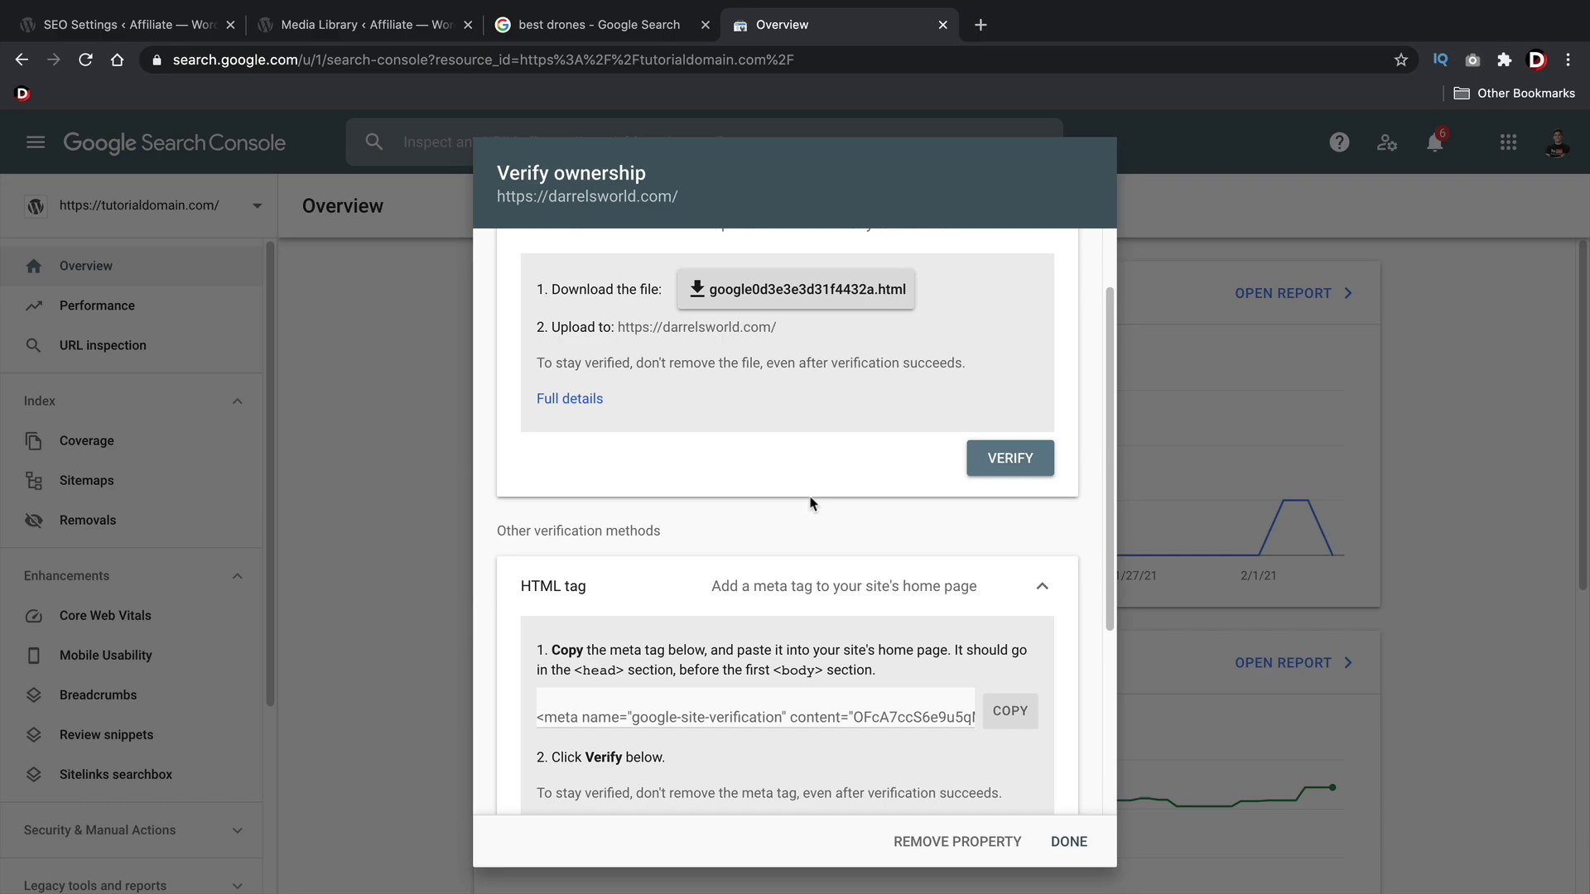
scroll(768, 492, "down", 3)
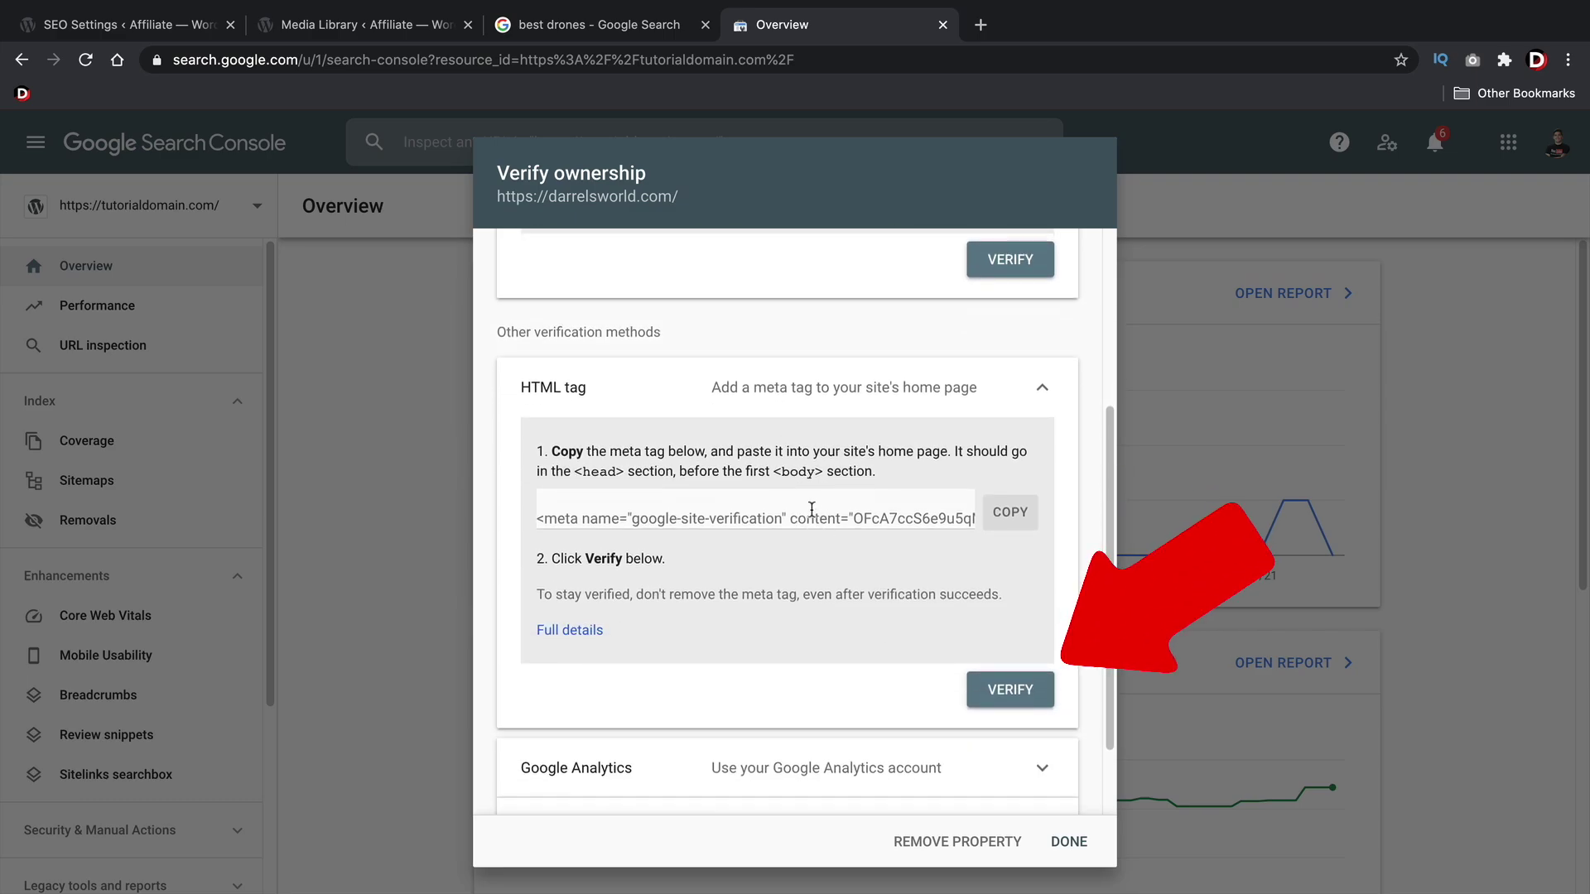
left_click(1011, 692)
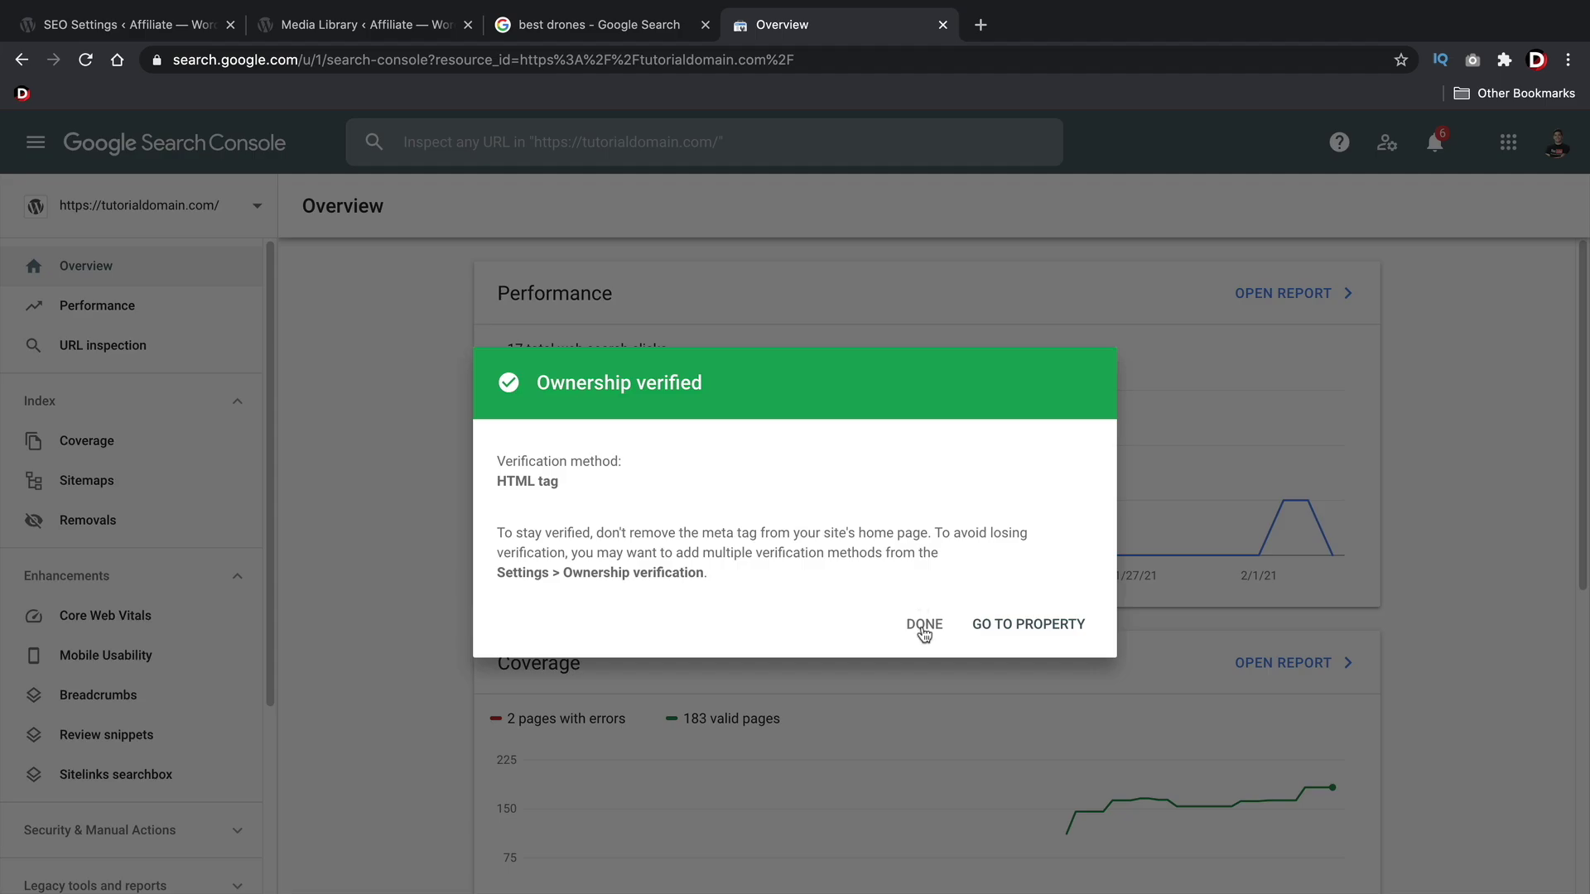
left_click(927, 629)
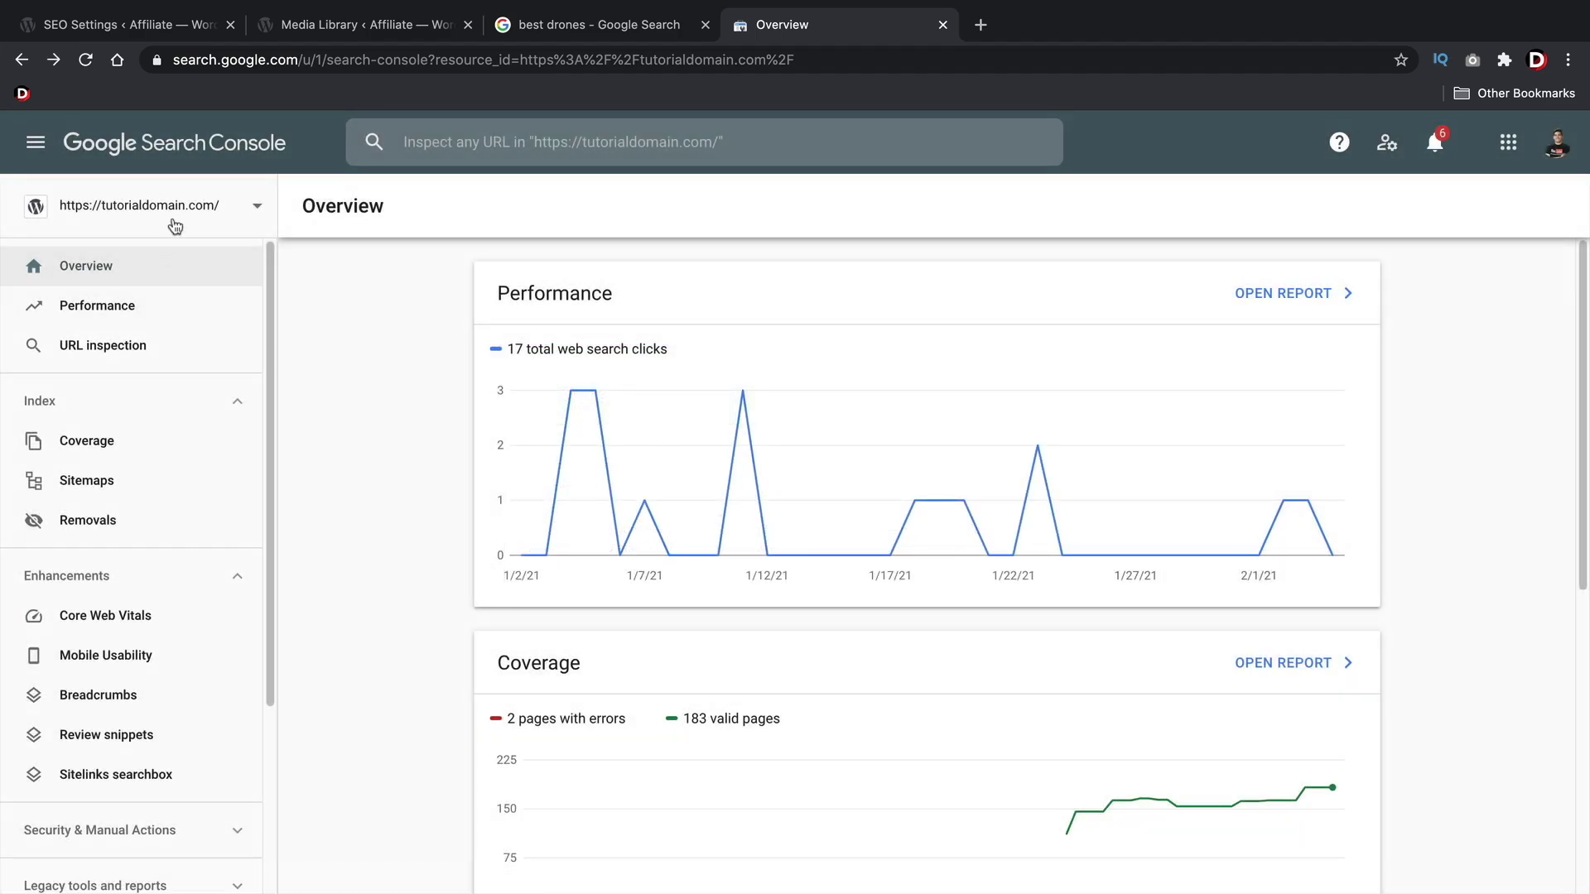
left_click(256, 211)
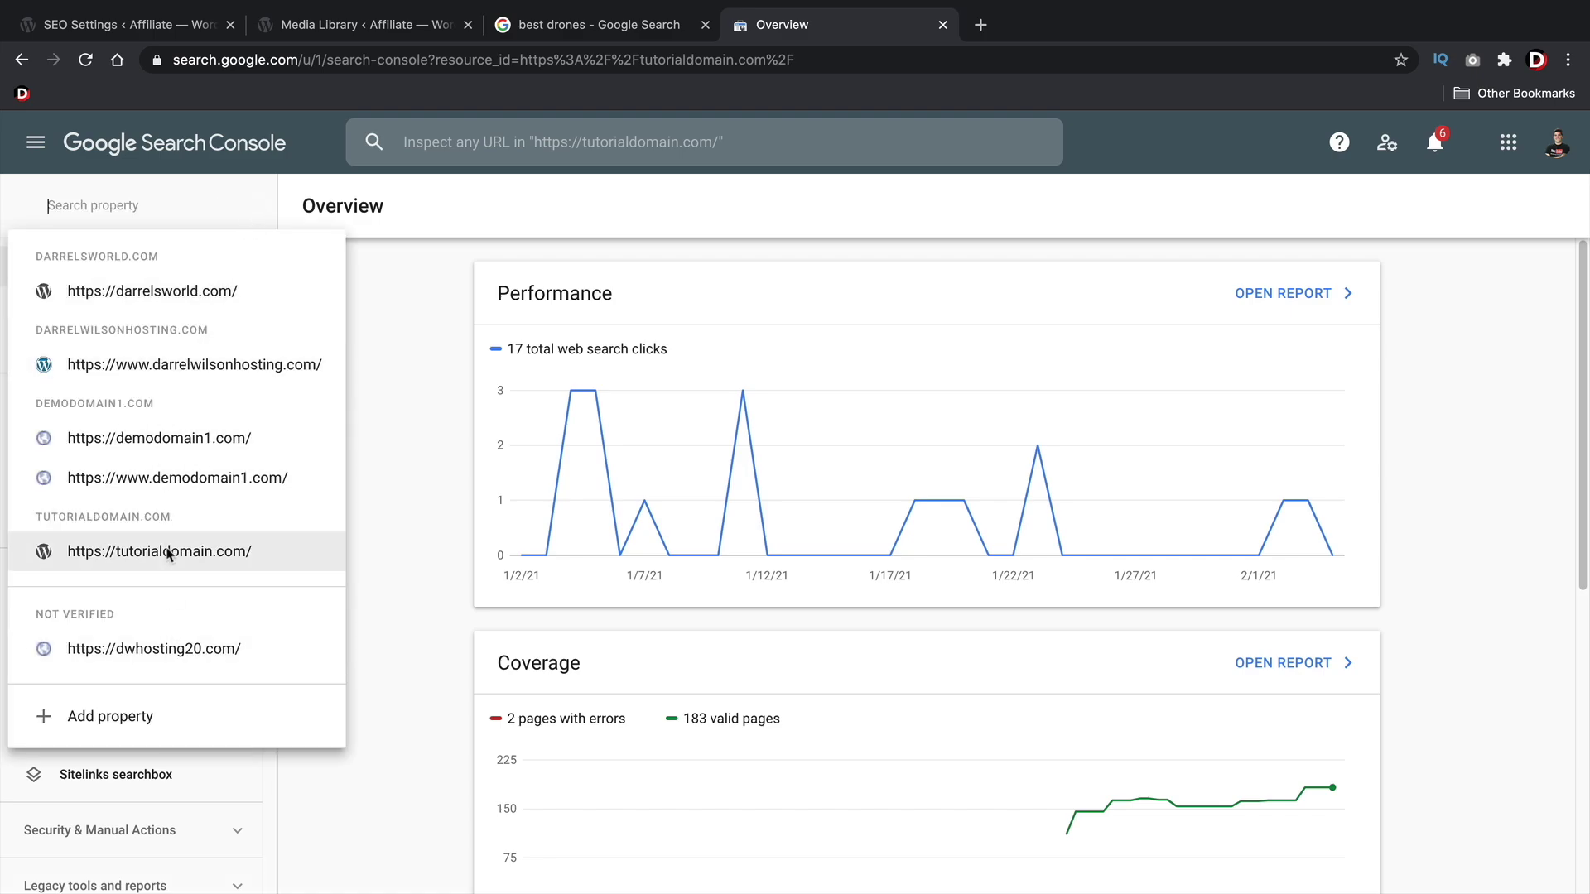
left_click(157, 292)
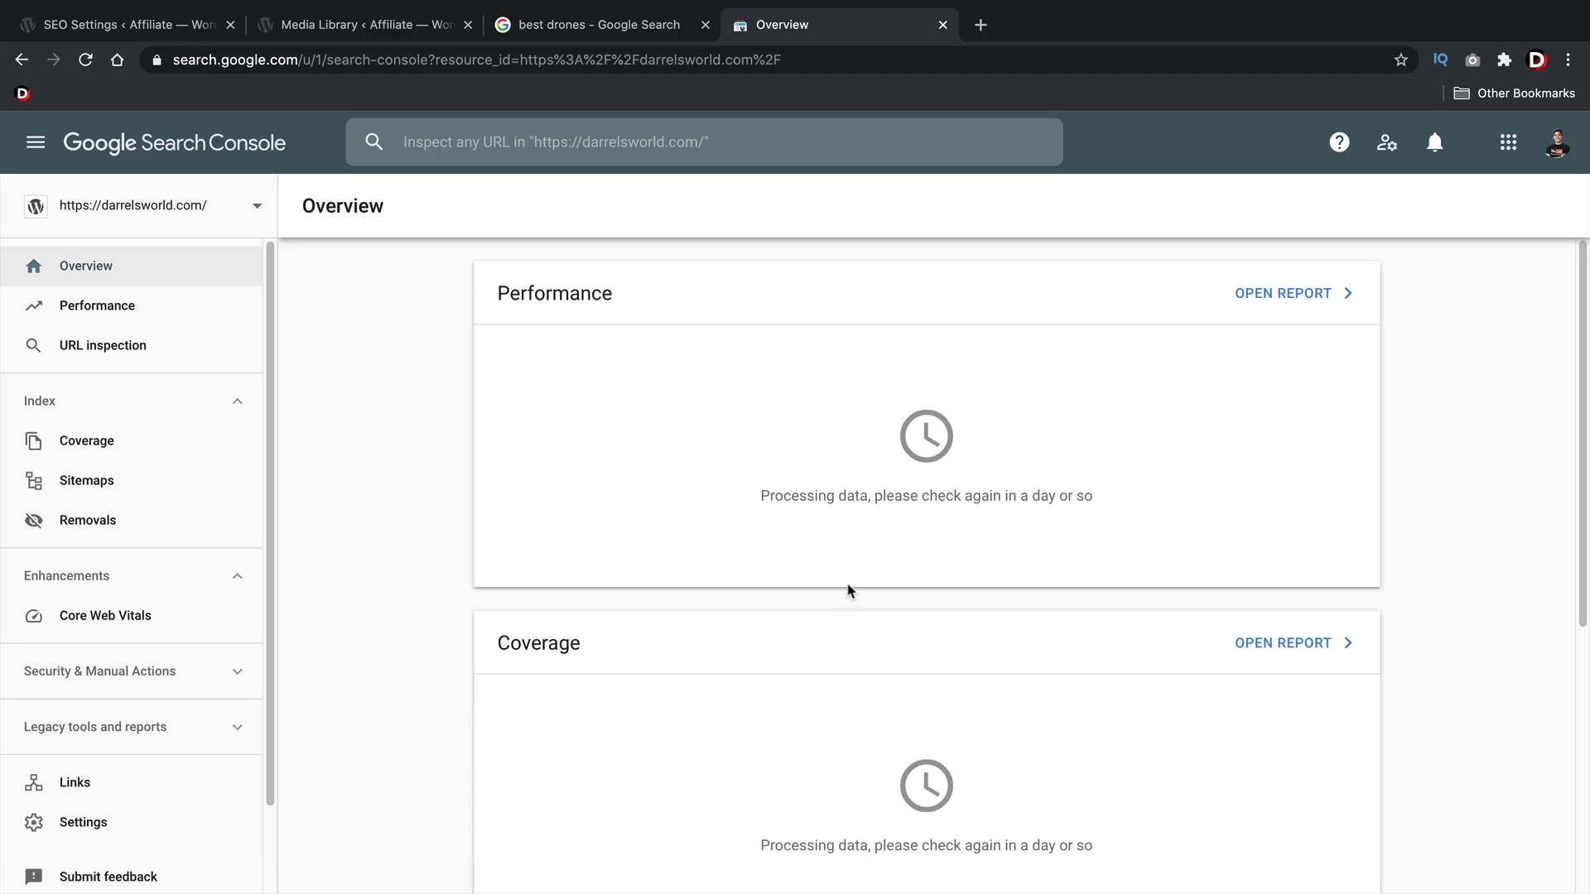
- Return to Rank Math's general settings and review the webmaster verification fields and the robots.txt contents
left_click(148, 30)
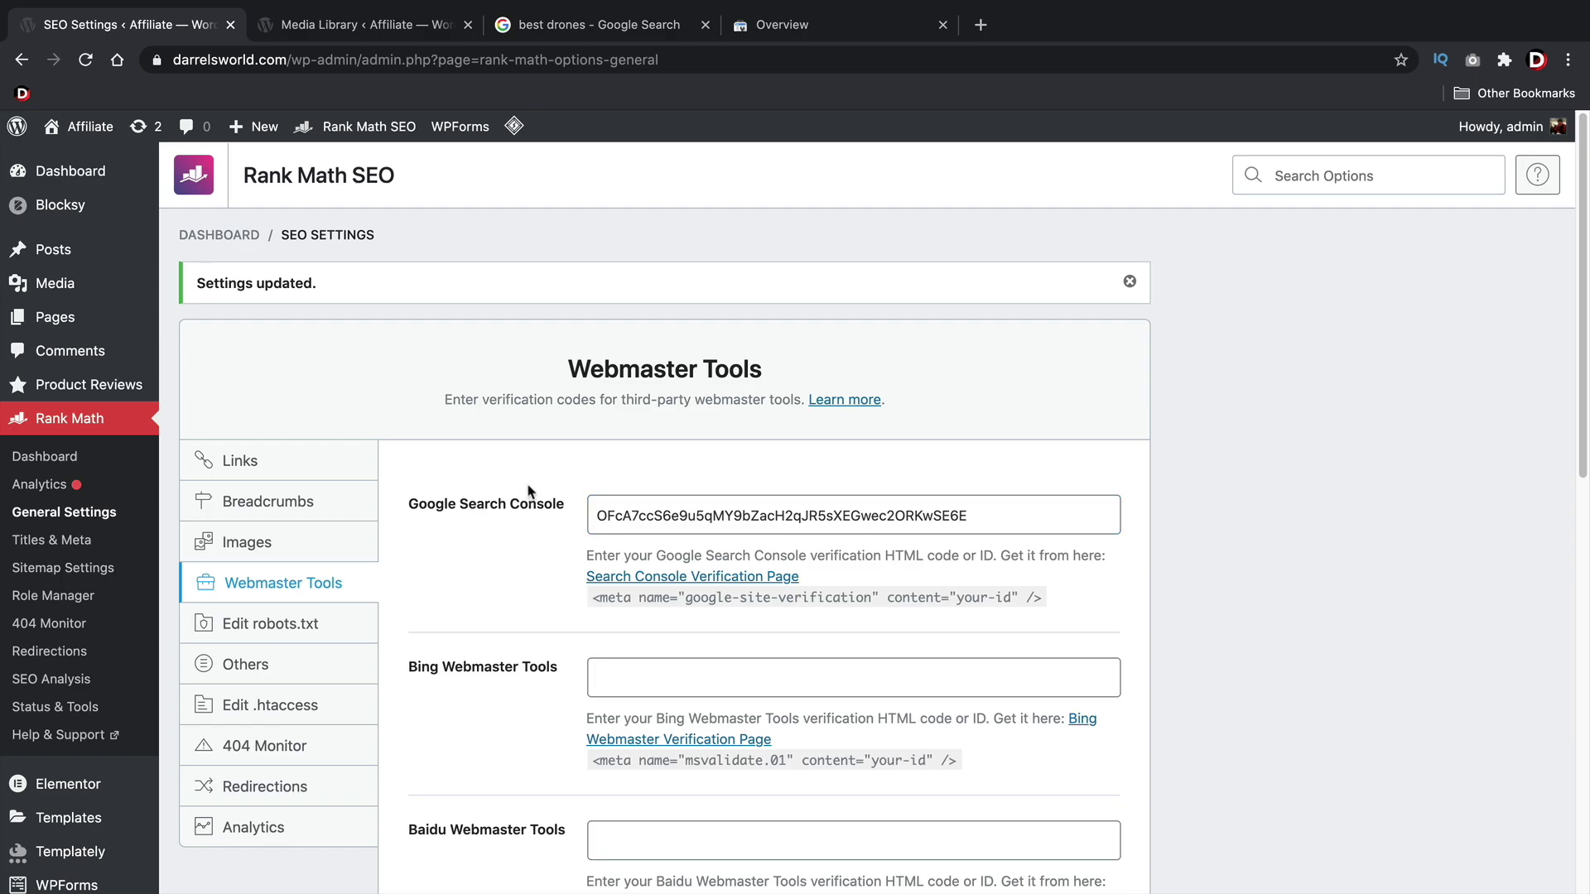
scroll(531, 492, "down", 1)
scroll(531, 492, "down", 3)
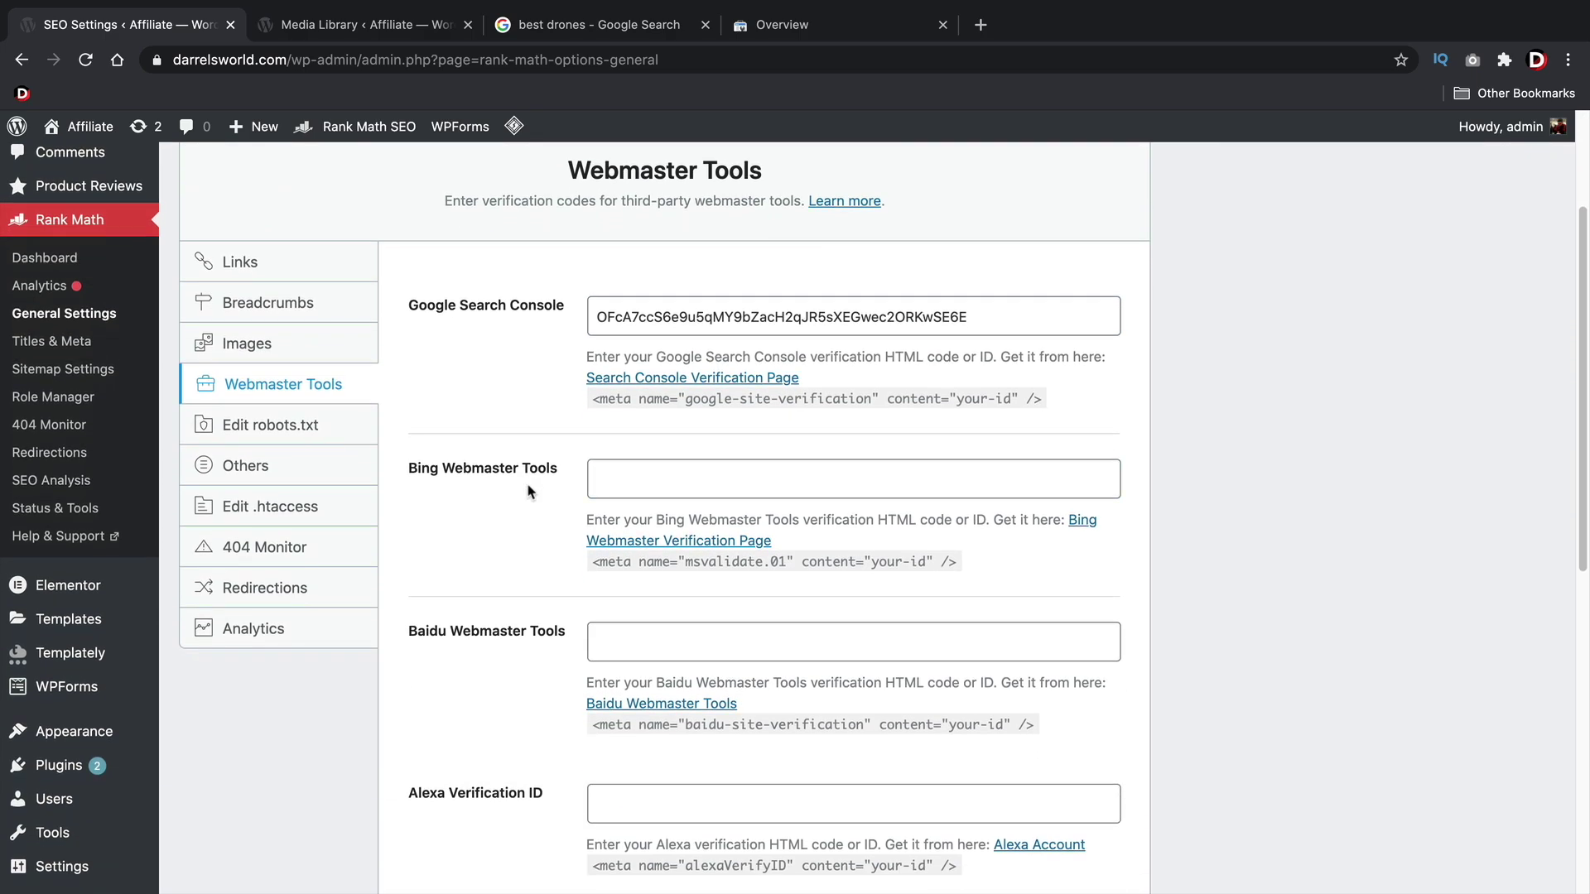
left_click(268, 428)
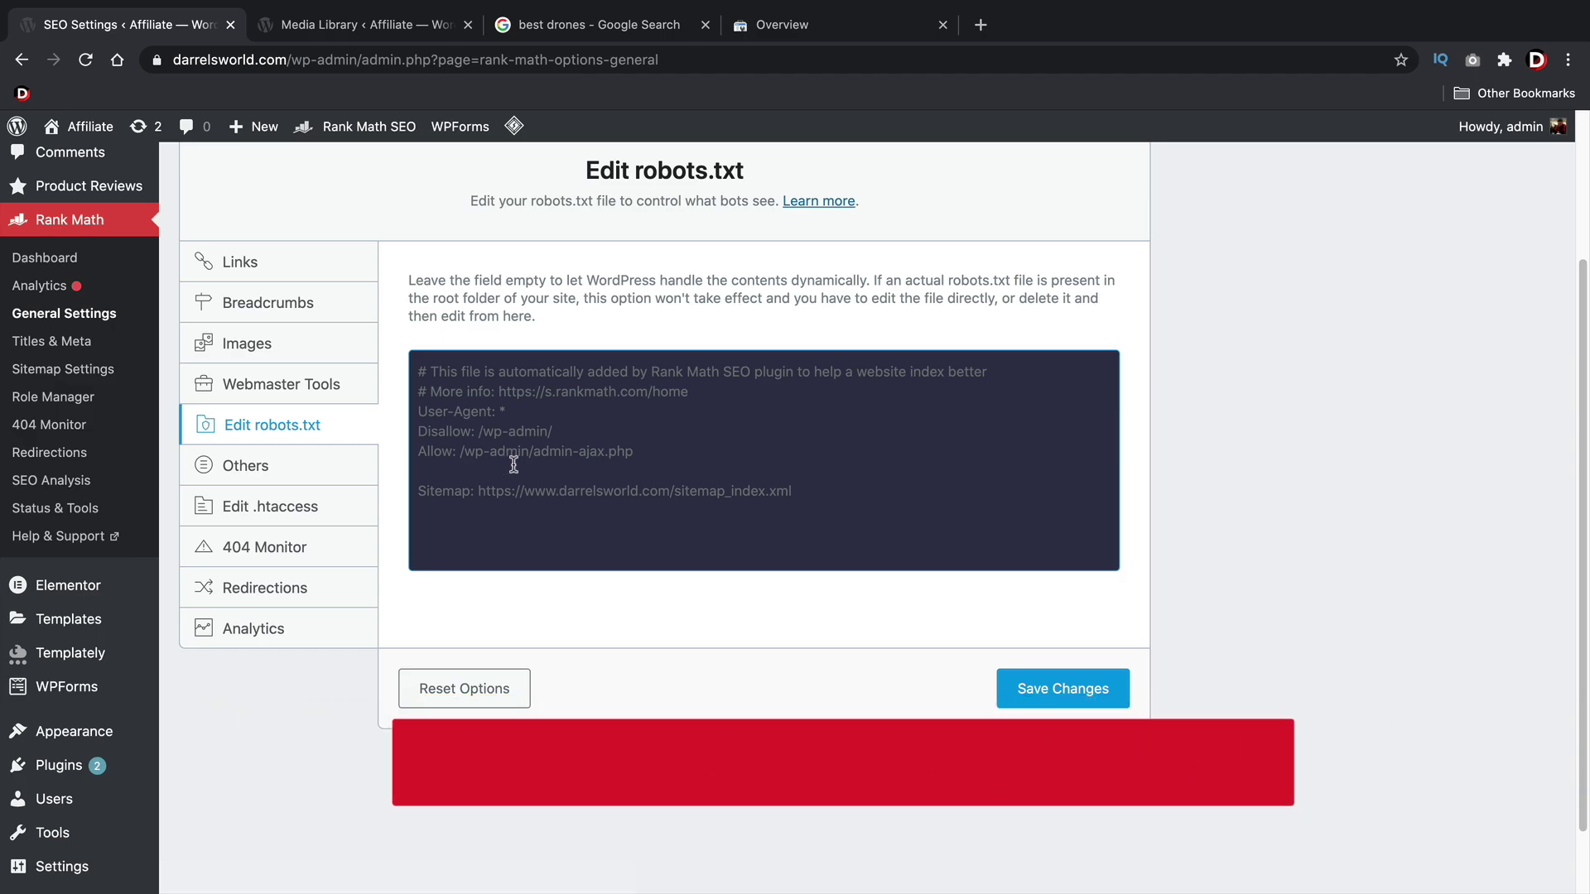
- Open Rank Math's Others settings, and examine the Feedly search results and Google News Business stories as examples of news feeds
left_click(247, 467)
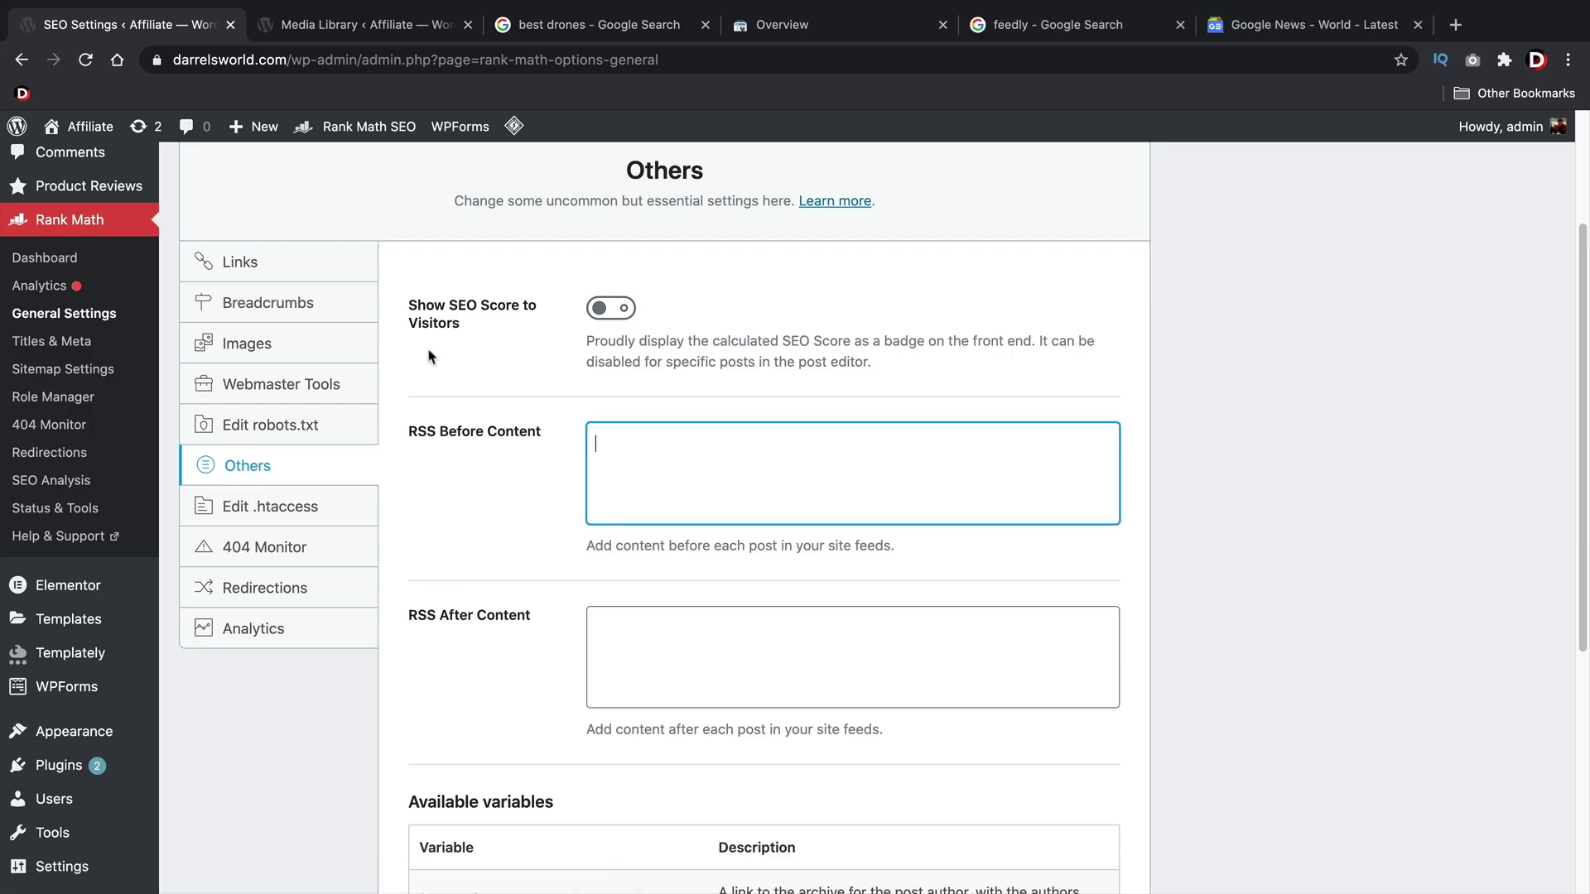
left_click(1069, 29)
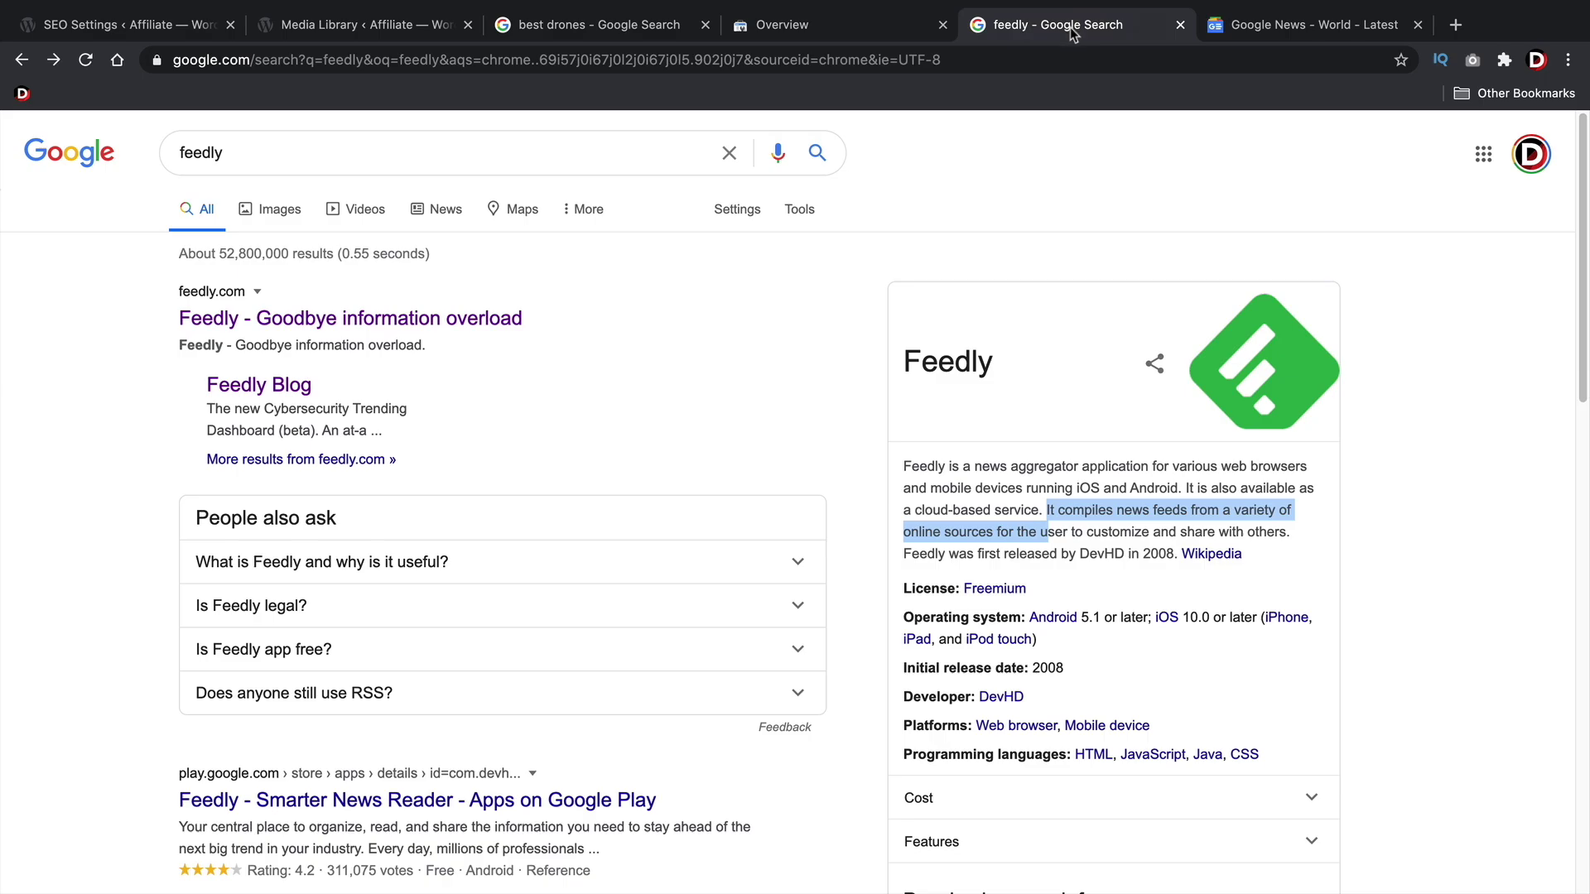
left_click(1275, 24)
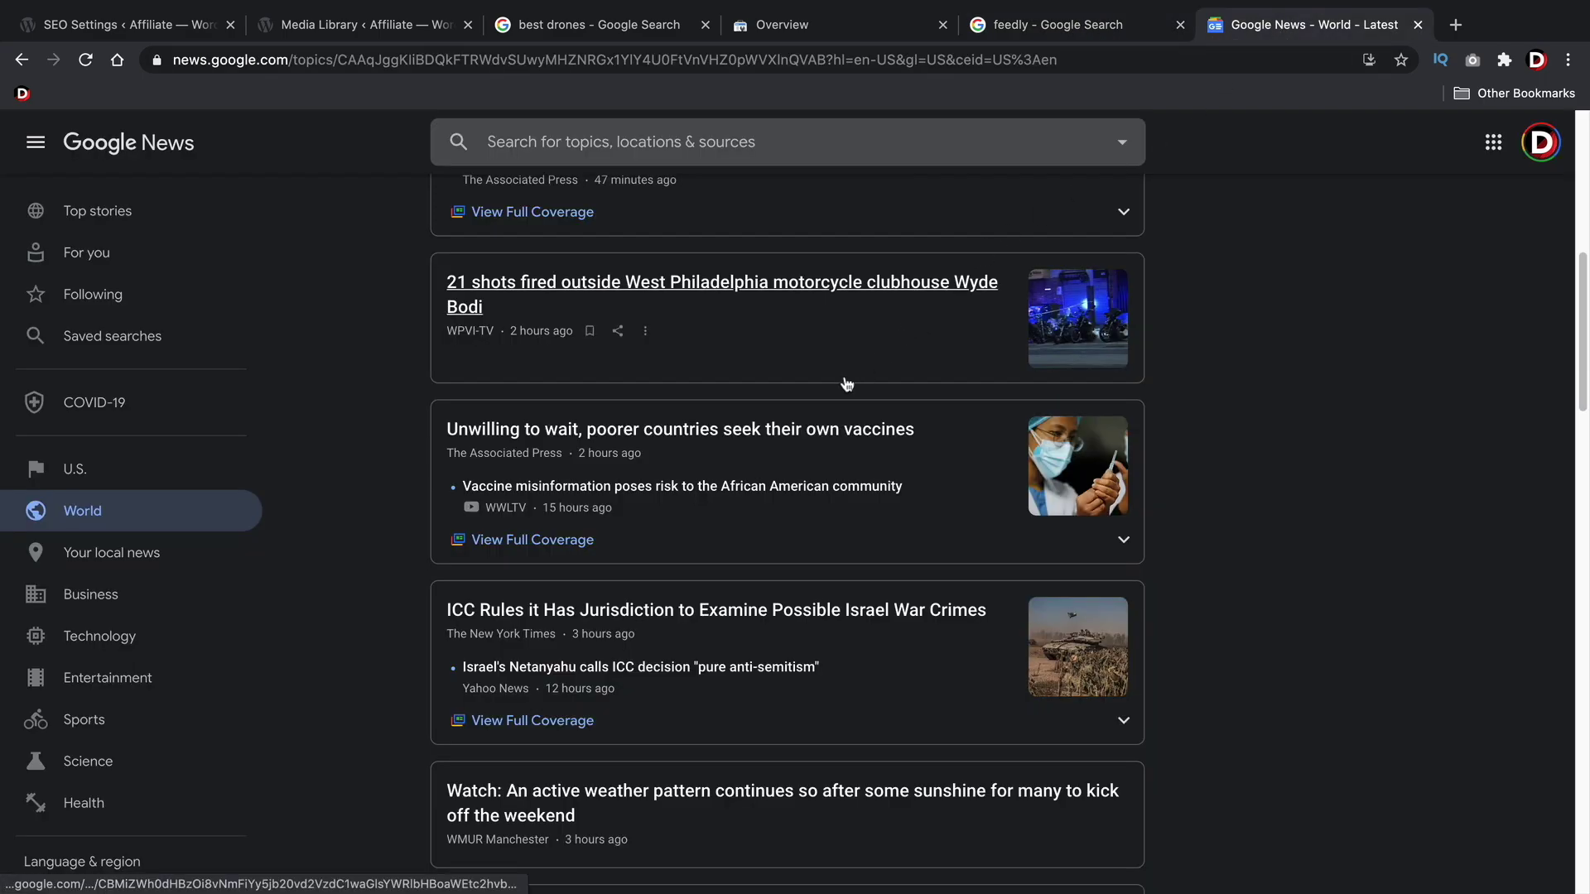
left_click(122, 593)
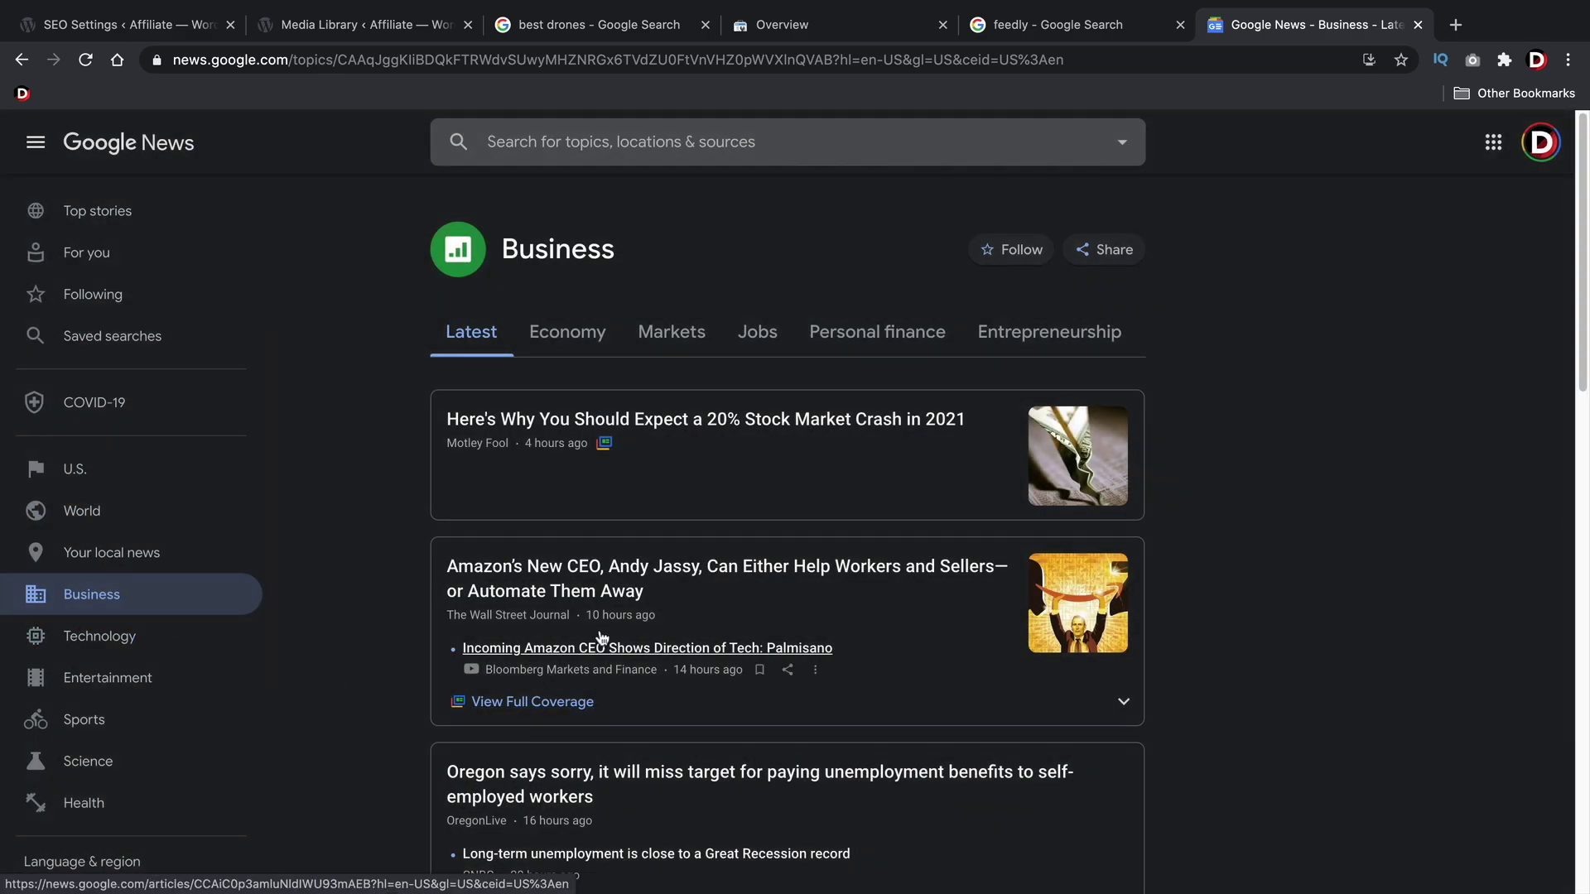
scroll(603, 613, "down", 1)
scroll(609, 563, "down", 2)
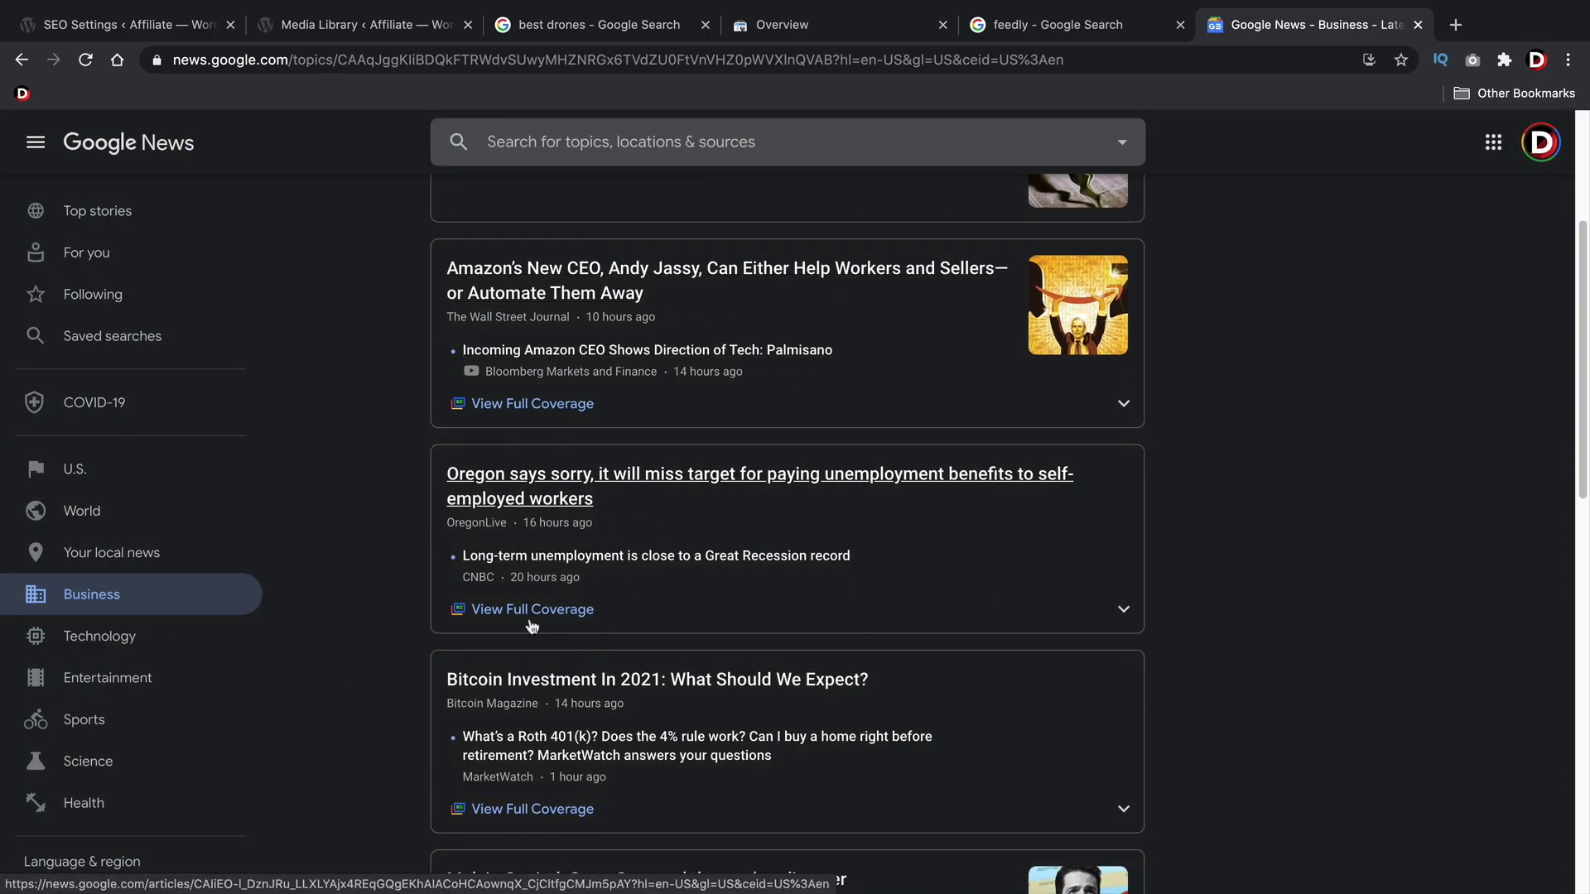
scroll(686, 514, "down", 1)
scroll(686, 514, "down", 10)
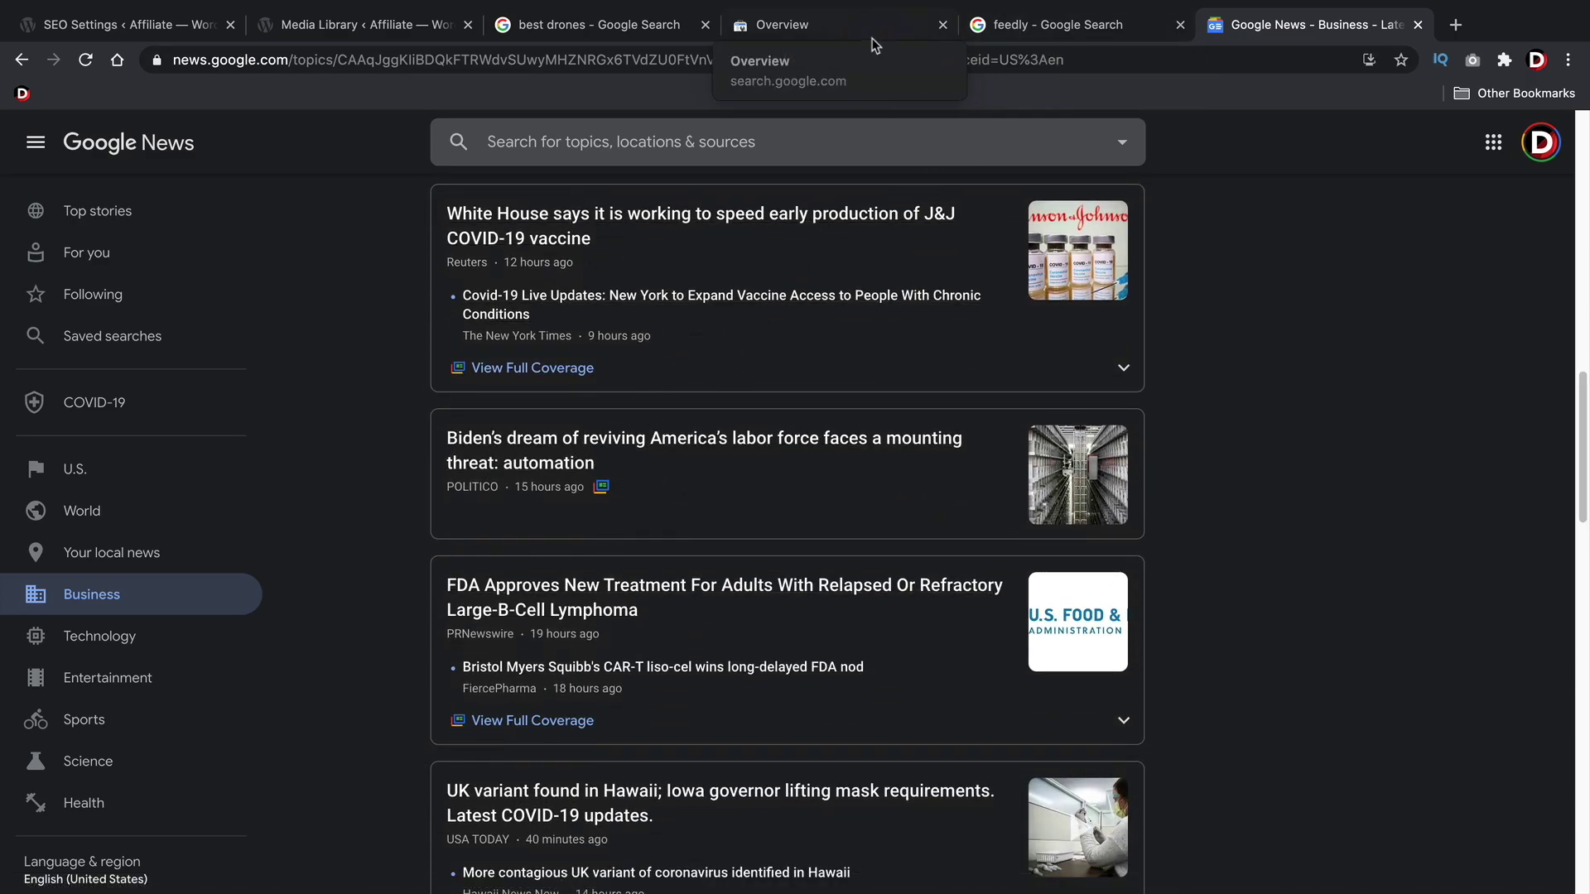
- Return to Rank Math and paste "The post %POSTLINK% first appeared on %BLOGLINK% and is written by %AUTHORLINK%." as the RSS After Content
left_click(87, 26)
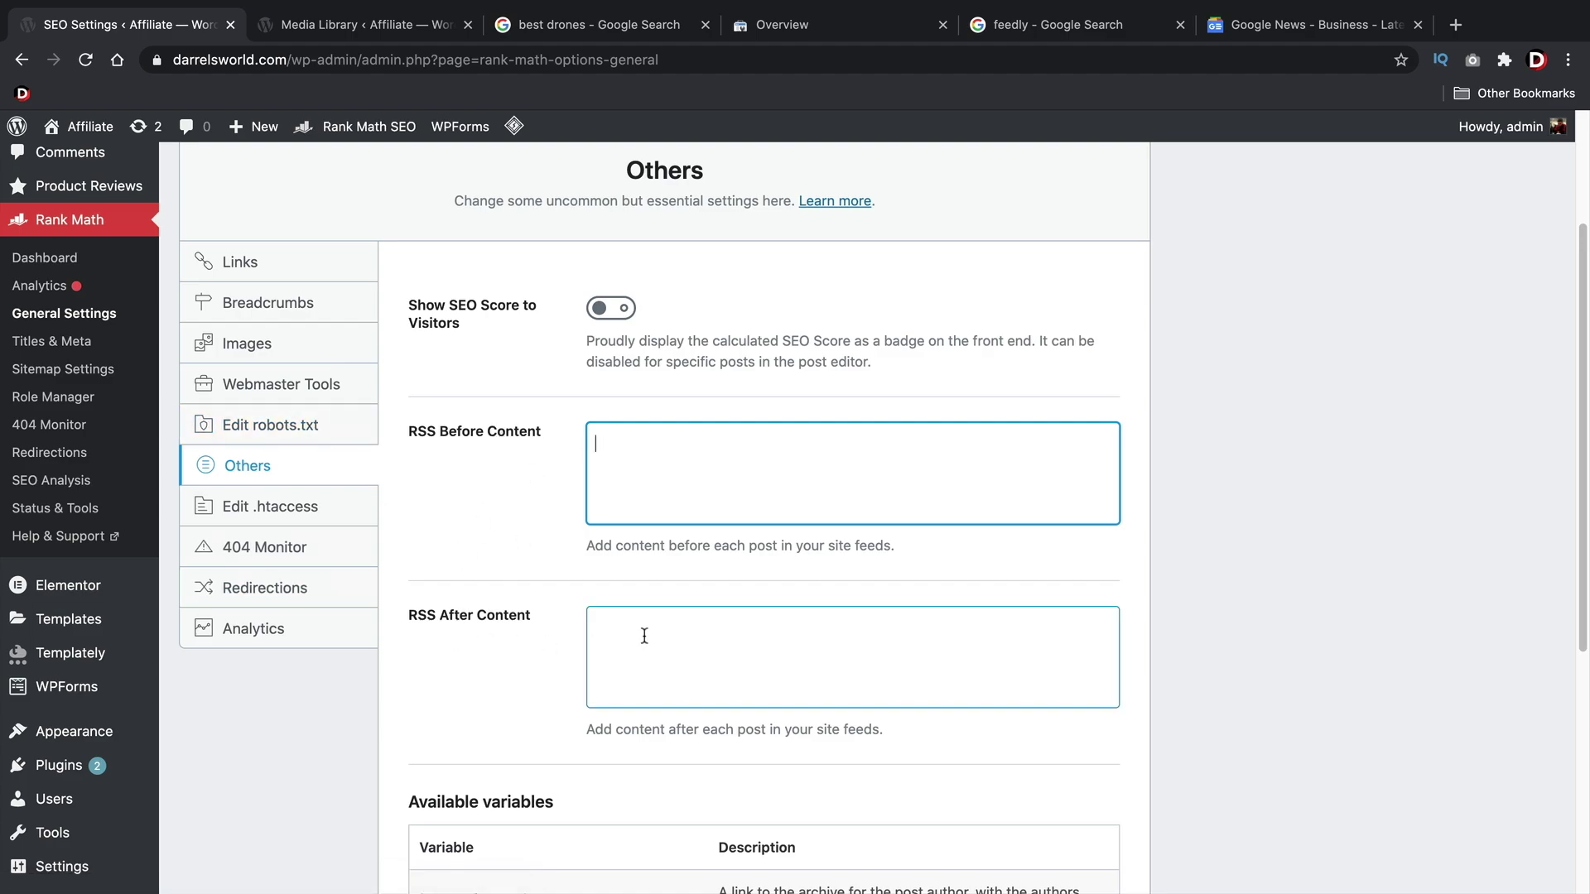
left_click(608, 631)
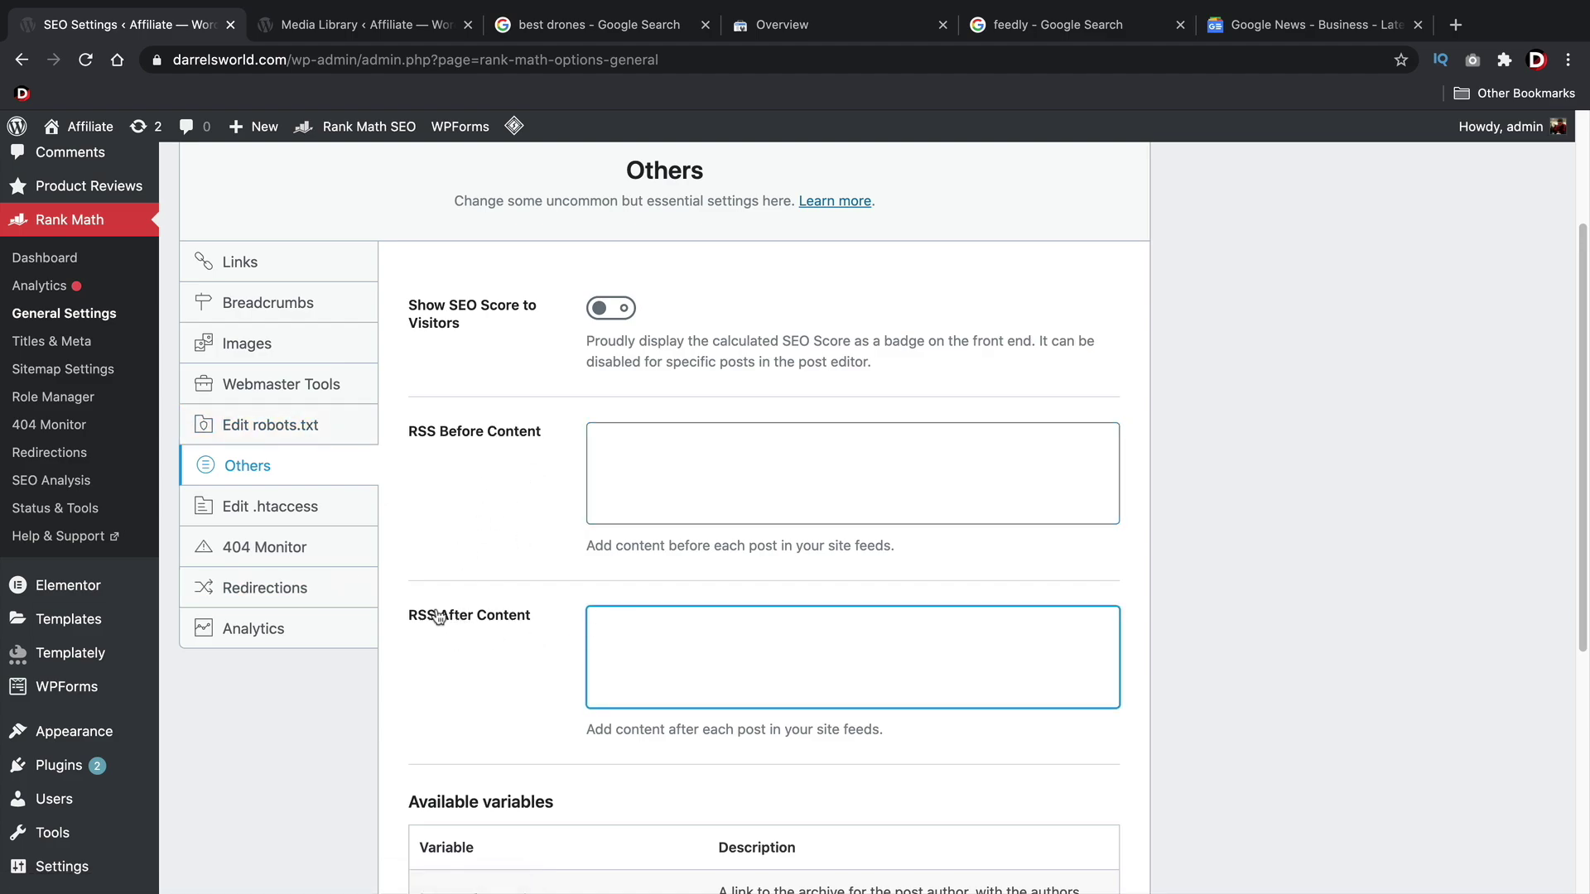
right_click(606, 627)
left_click(656, 756)
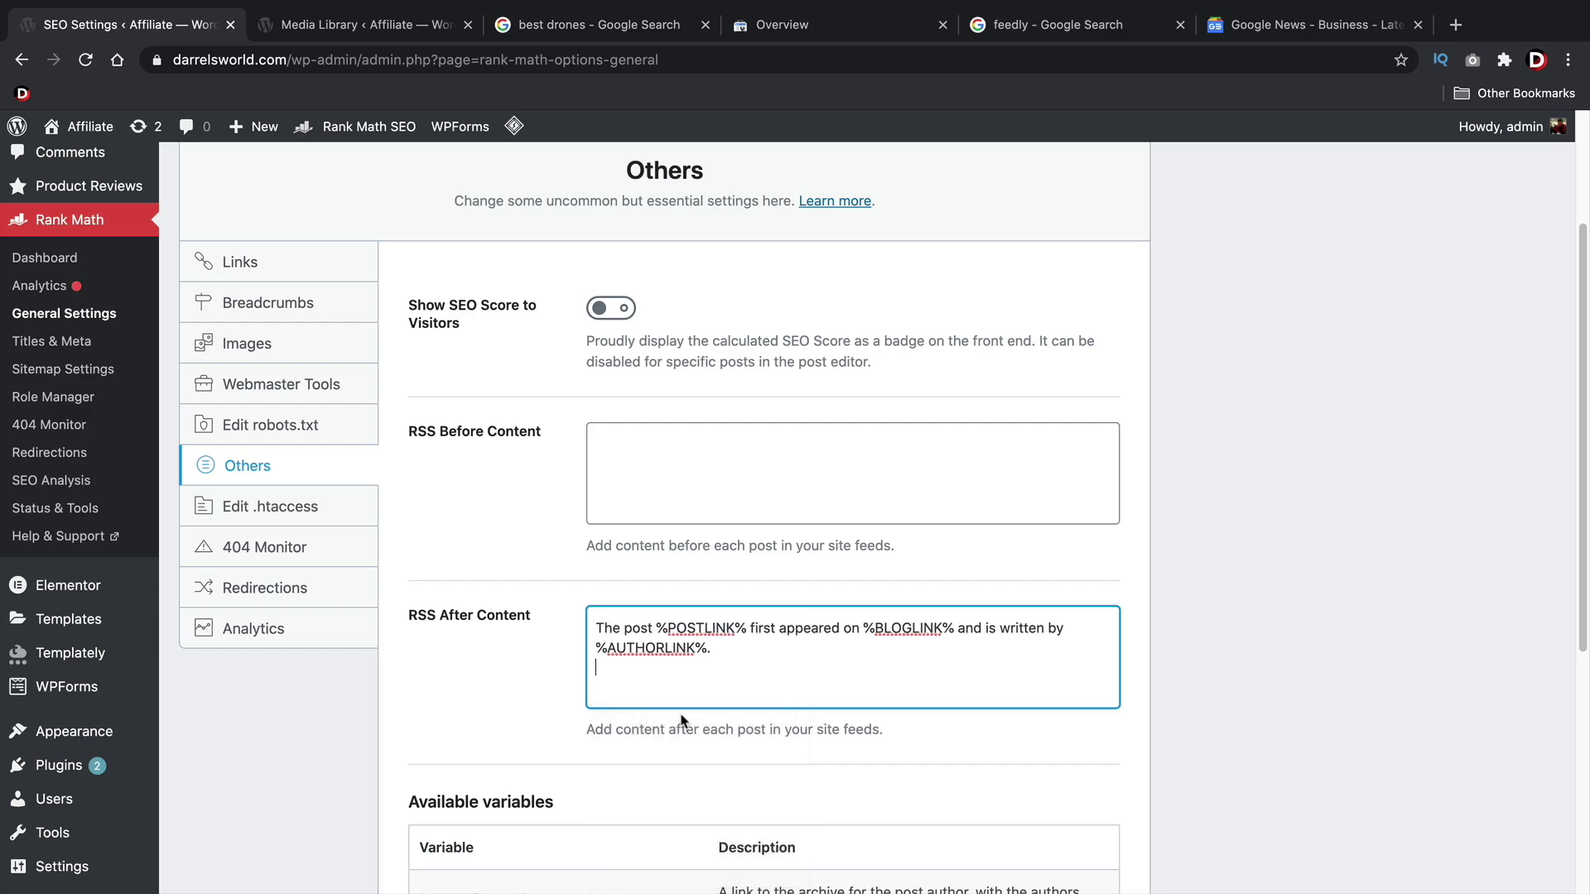
- Review the post, blog and author link variables in the RSS After Content against the available variables
scroll(698, 663, "down", 4)
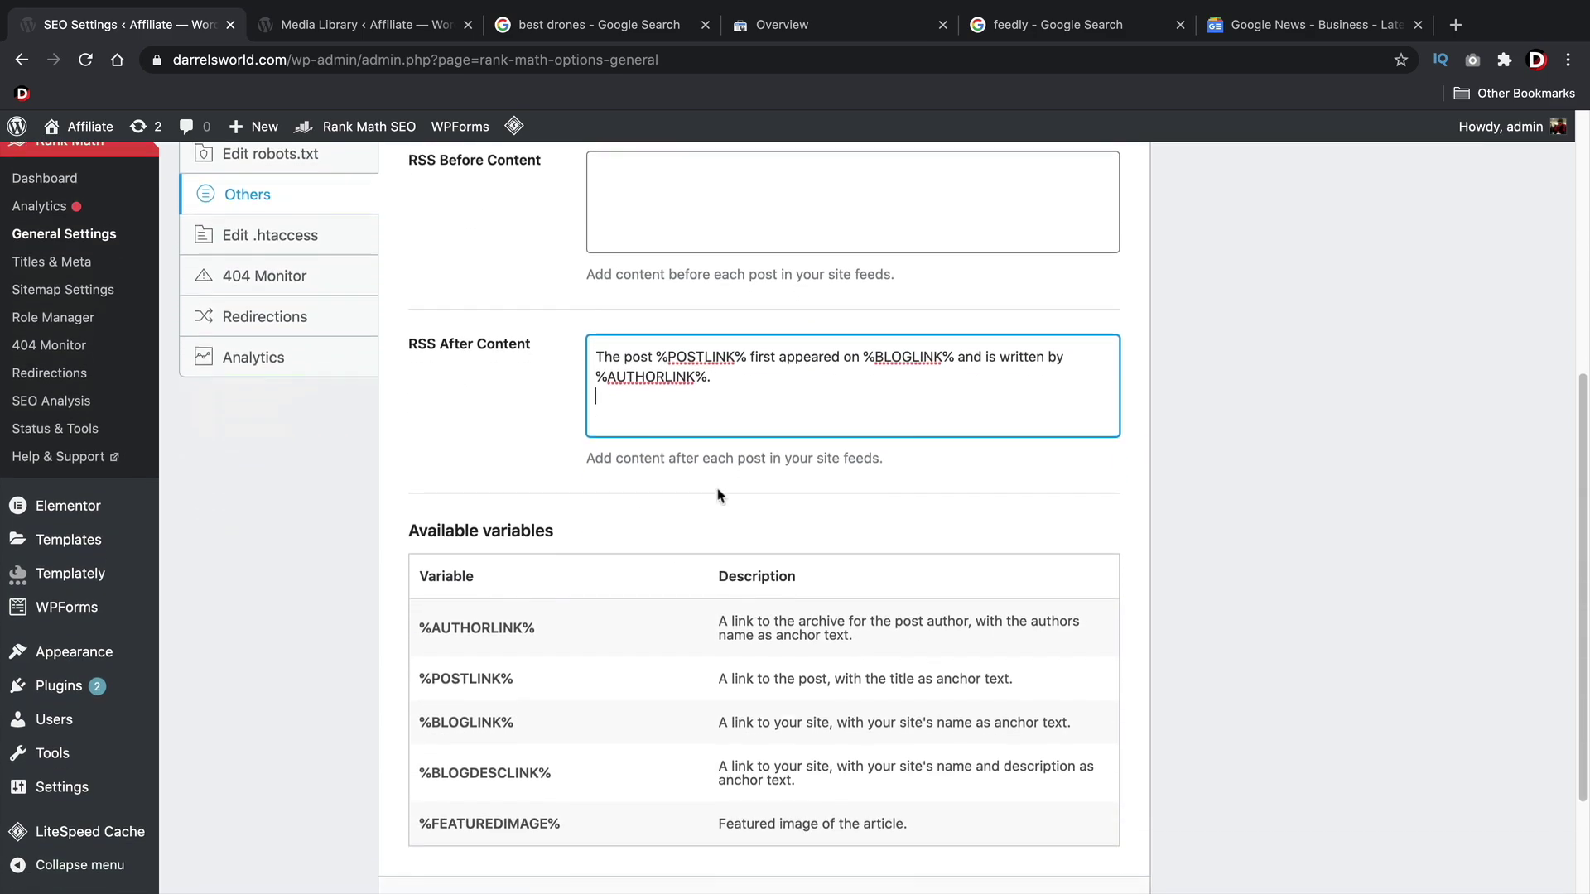
triple_click(688, 331)
left_click(695, 331)
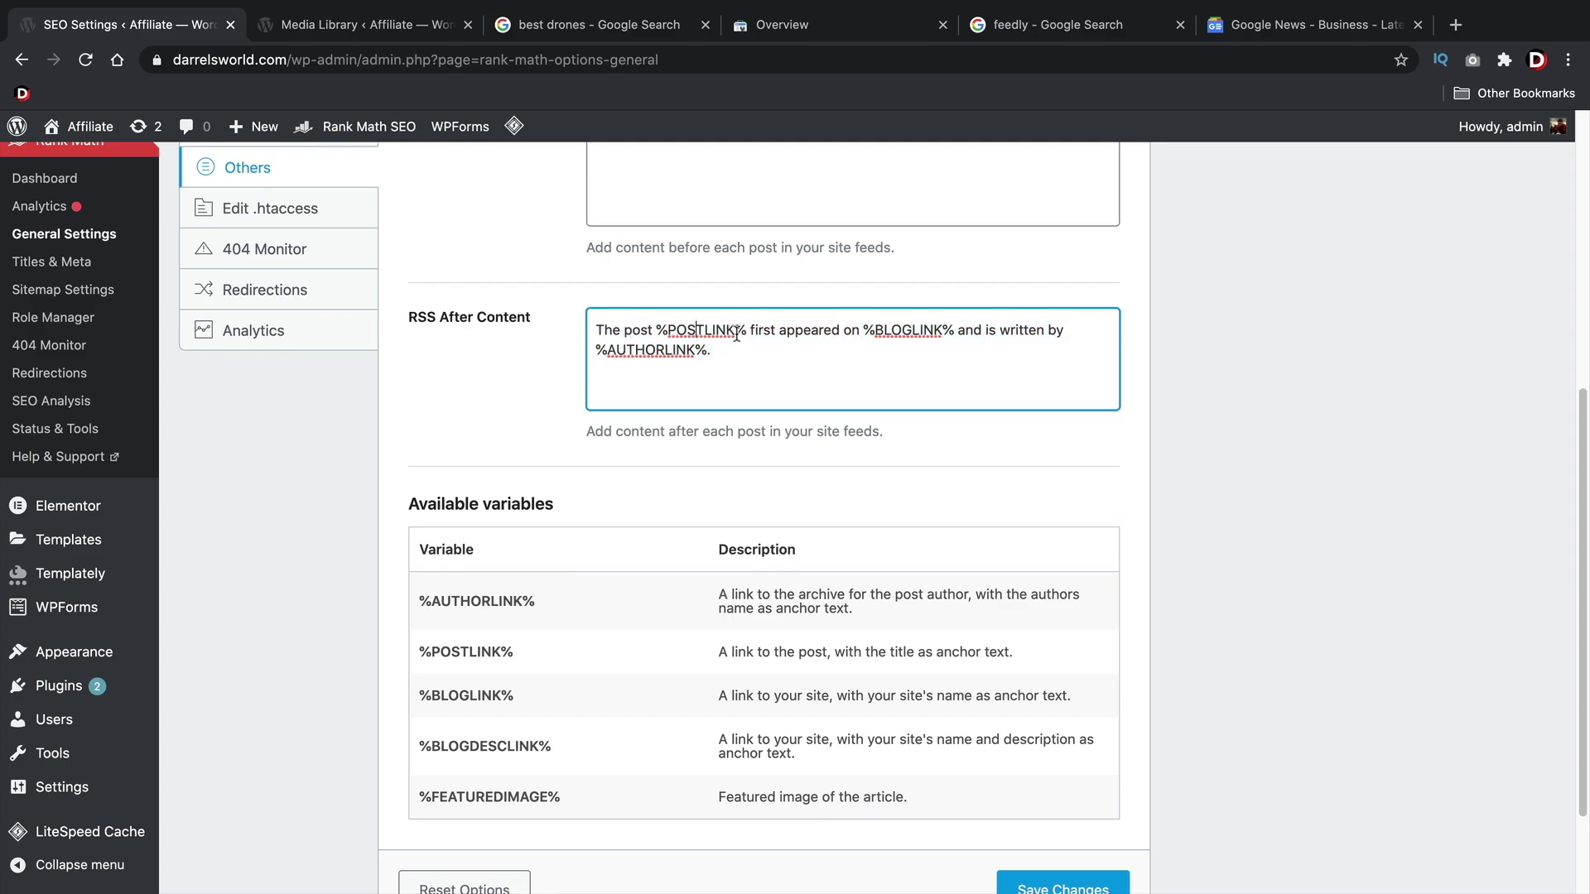
left_click_drag(857, 326, 938, 329)
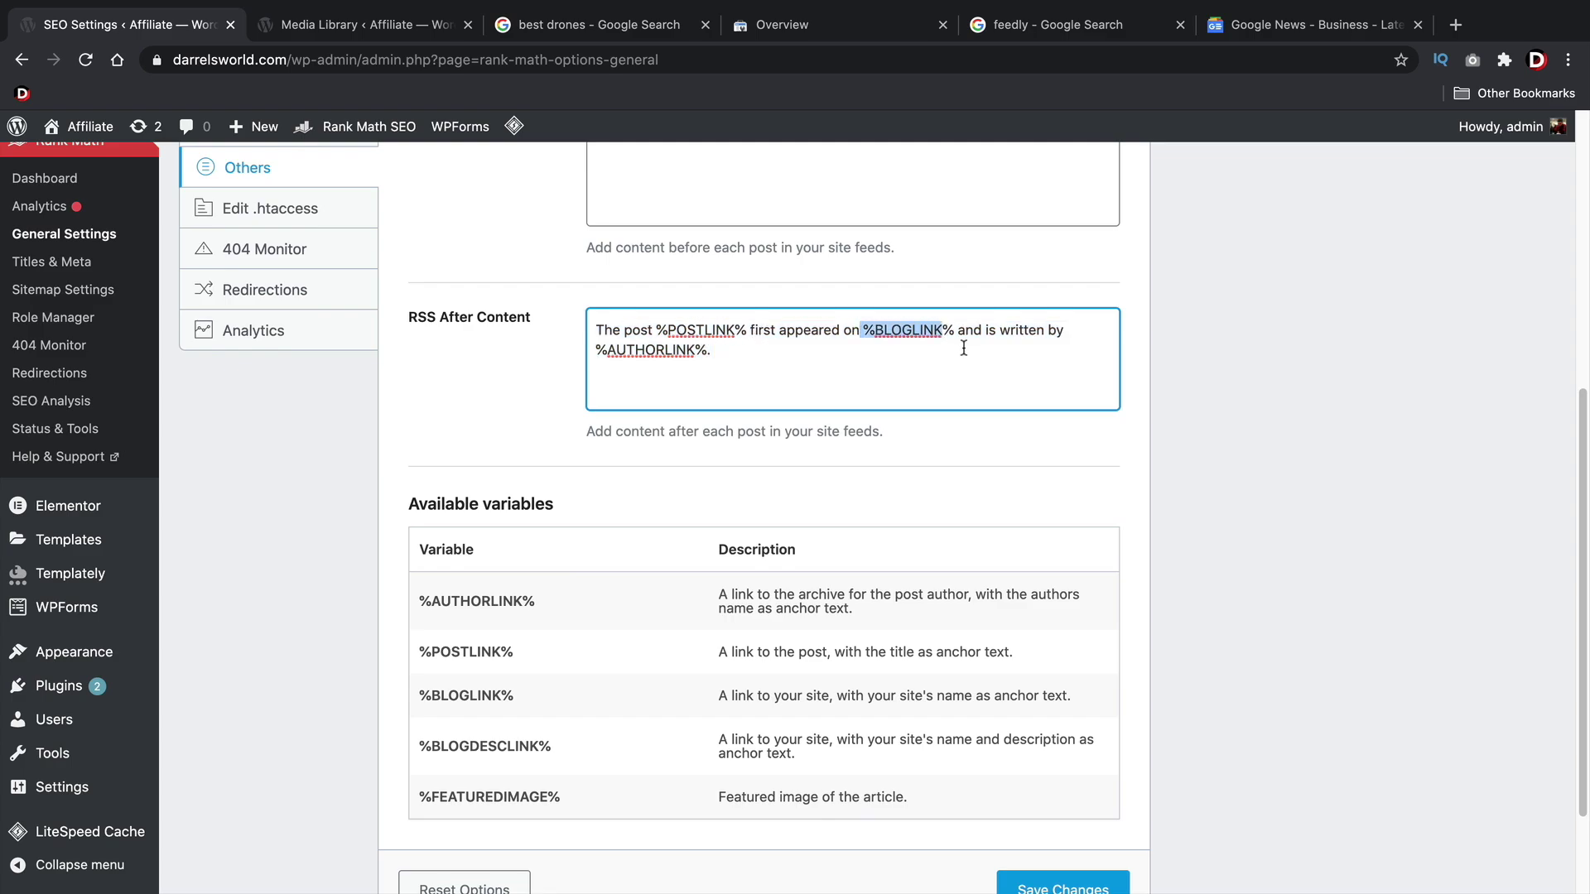
left_click_drag(712, 351, 597, 352)
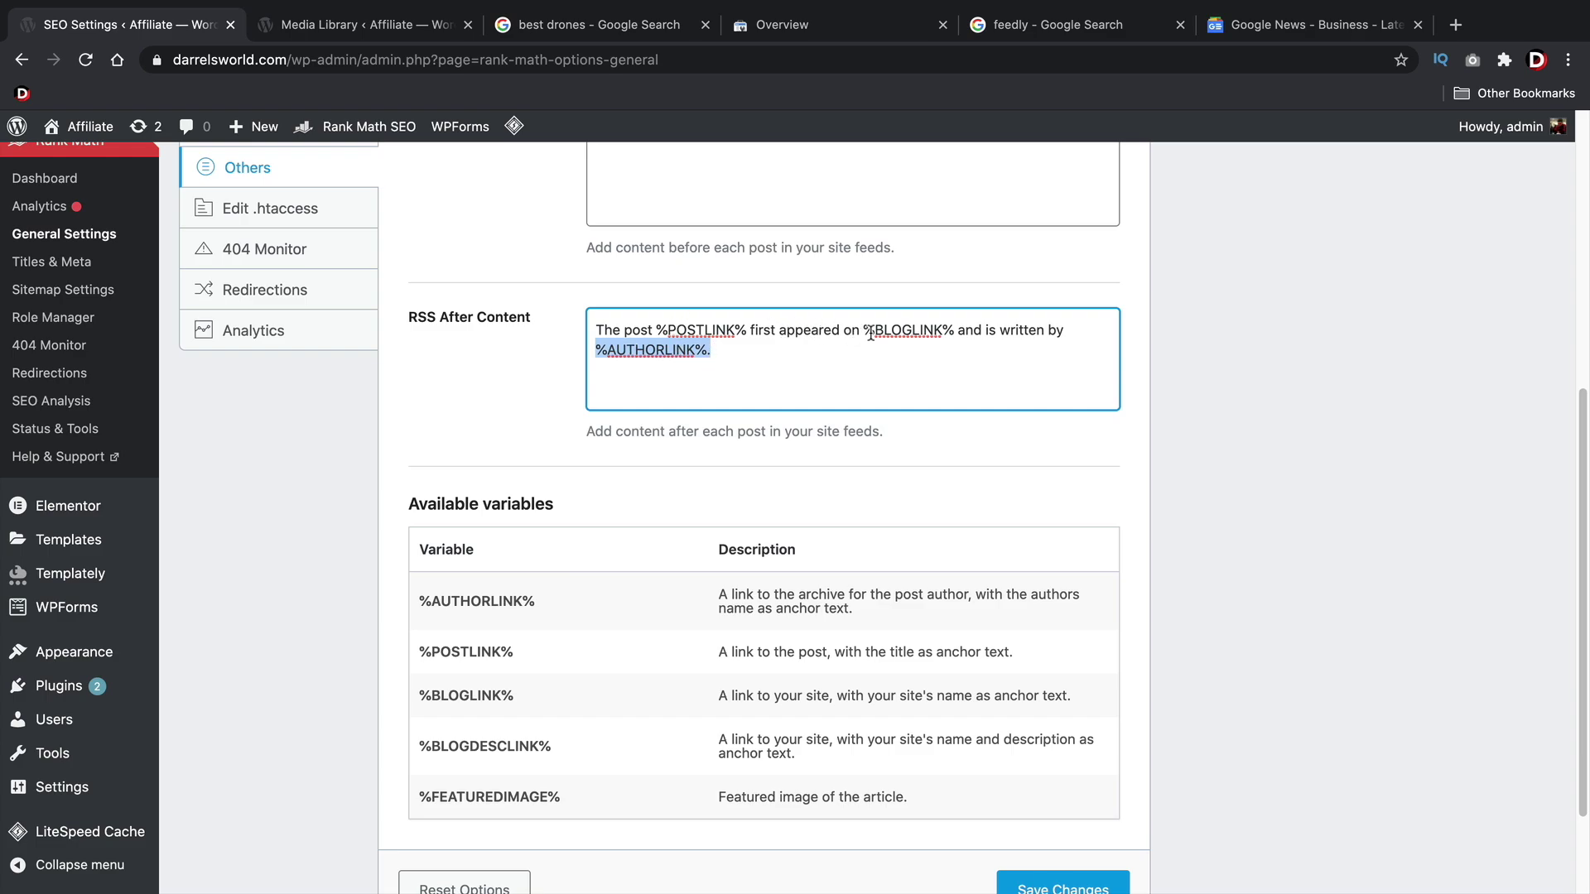
left_click_drag(872, 331, 922, 330)
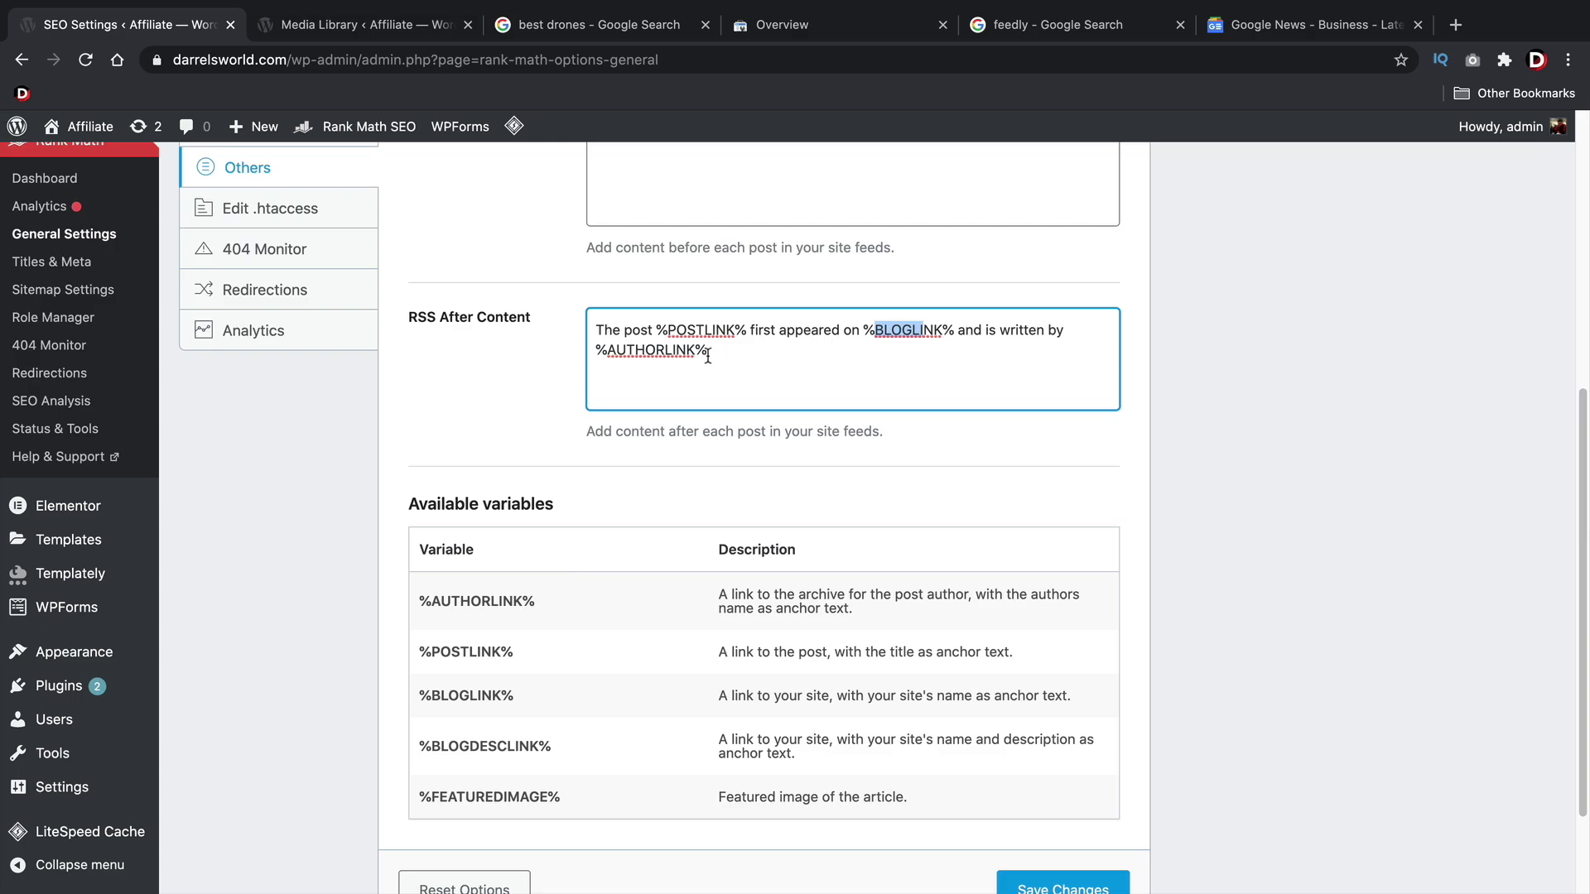
- Copy the %BLOGLINK% variable from the available variables and paste it as the RSS Before Content
scroll(708, 364, "up", 5)
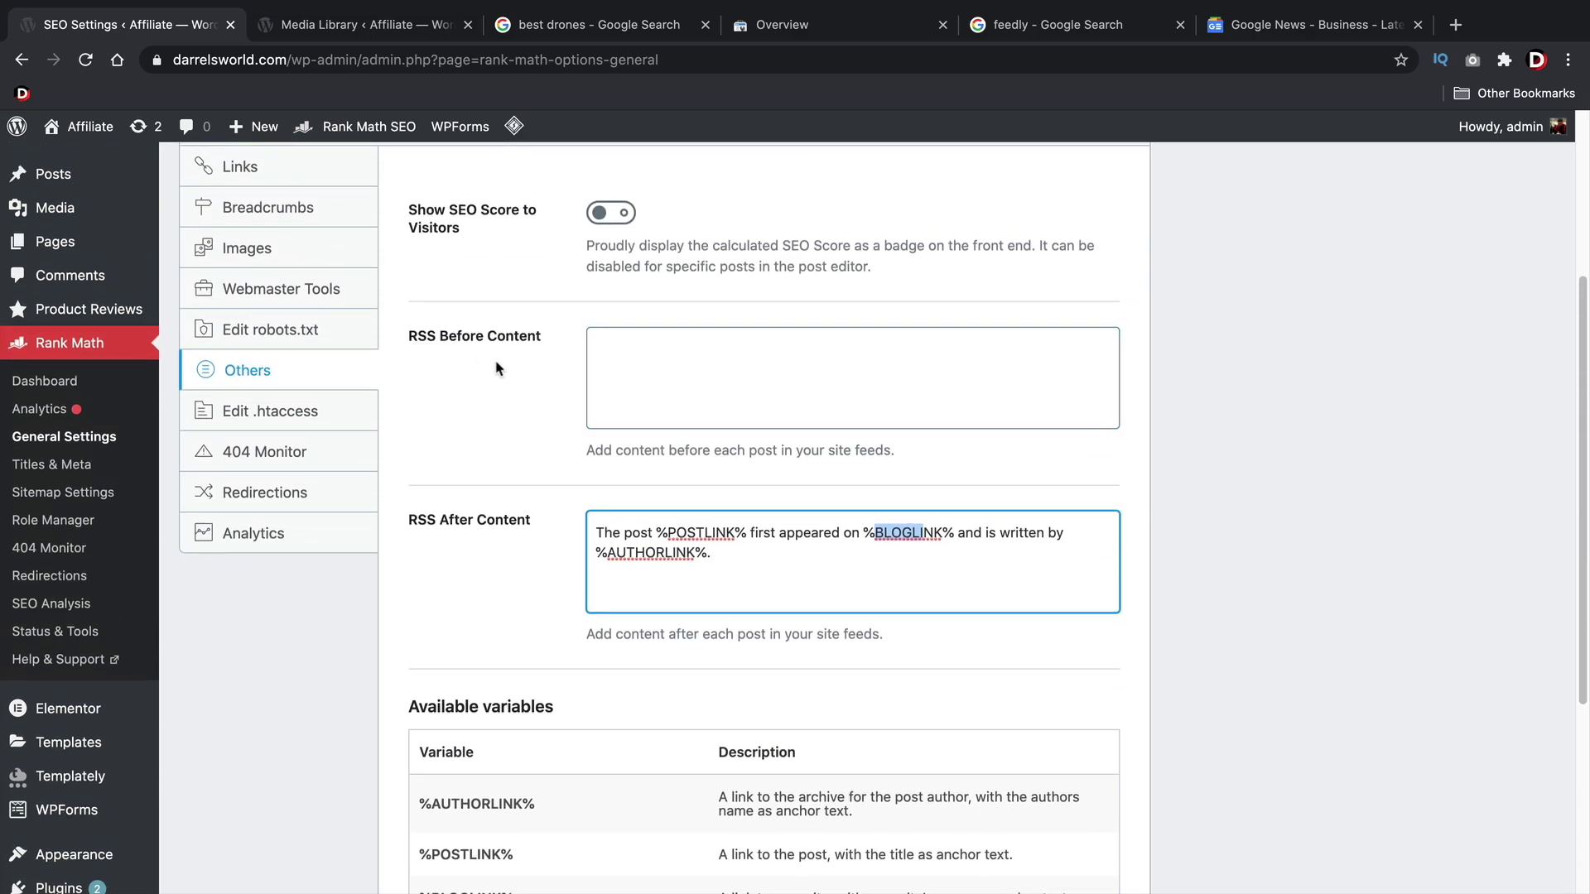
scroll(493, 376, "down", 3)
scroll(635, 520, "down", 2)
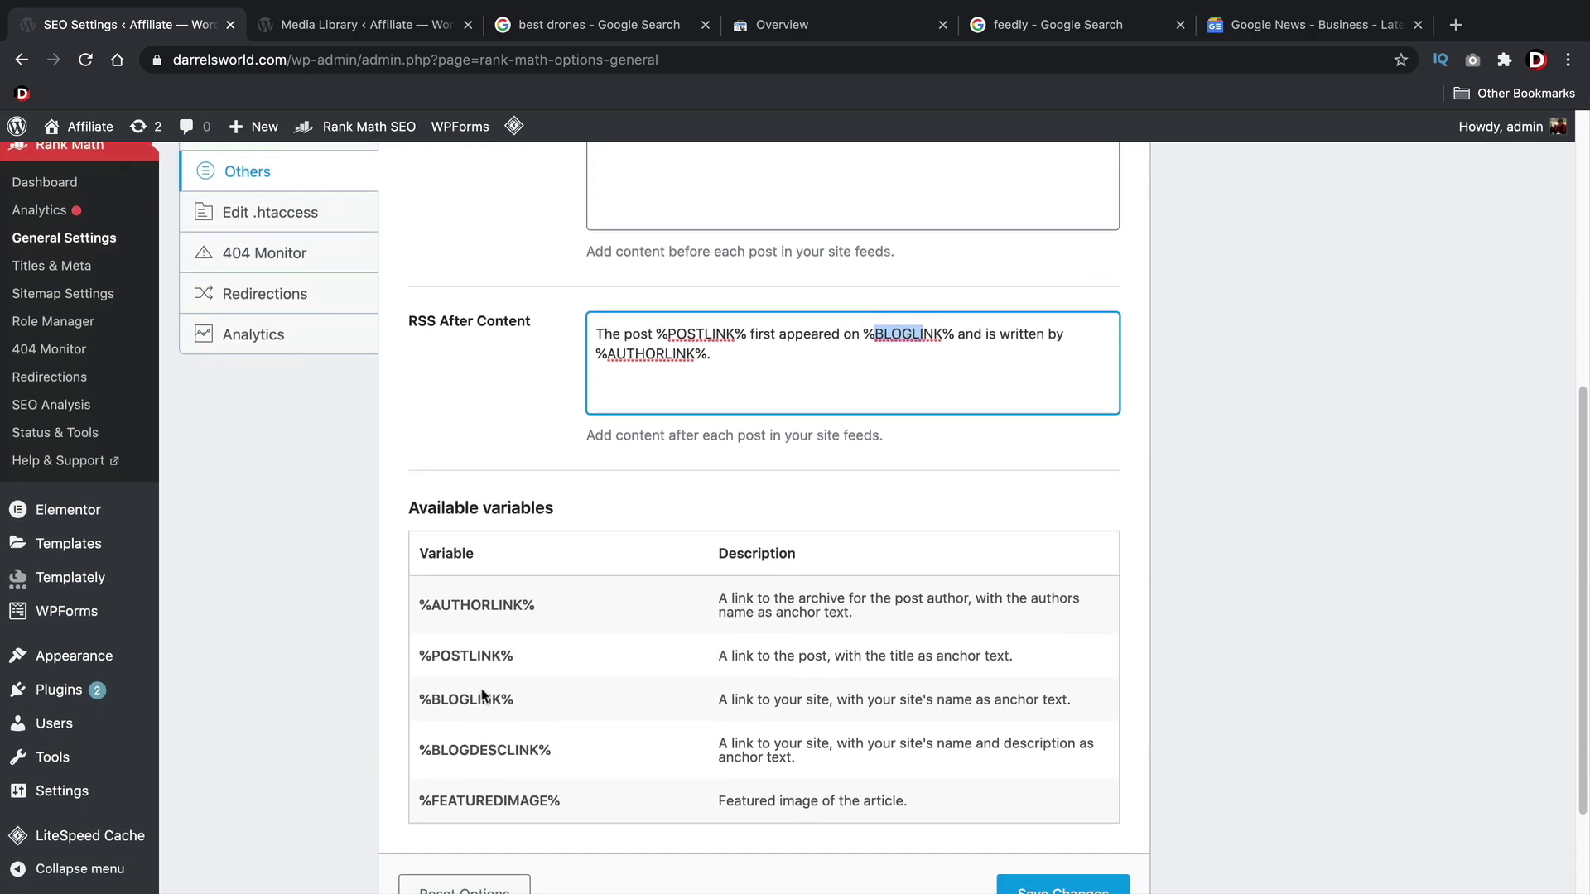
double_click(483, 695)
right_click(457, 698)
left_click(457, 698)
right_click(457, 698)
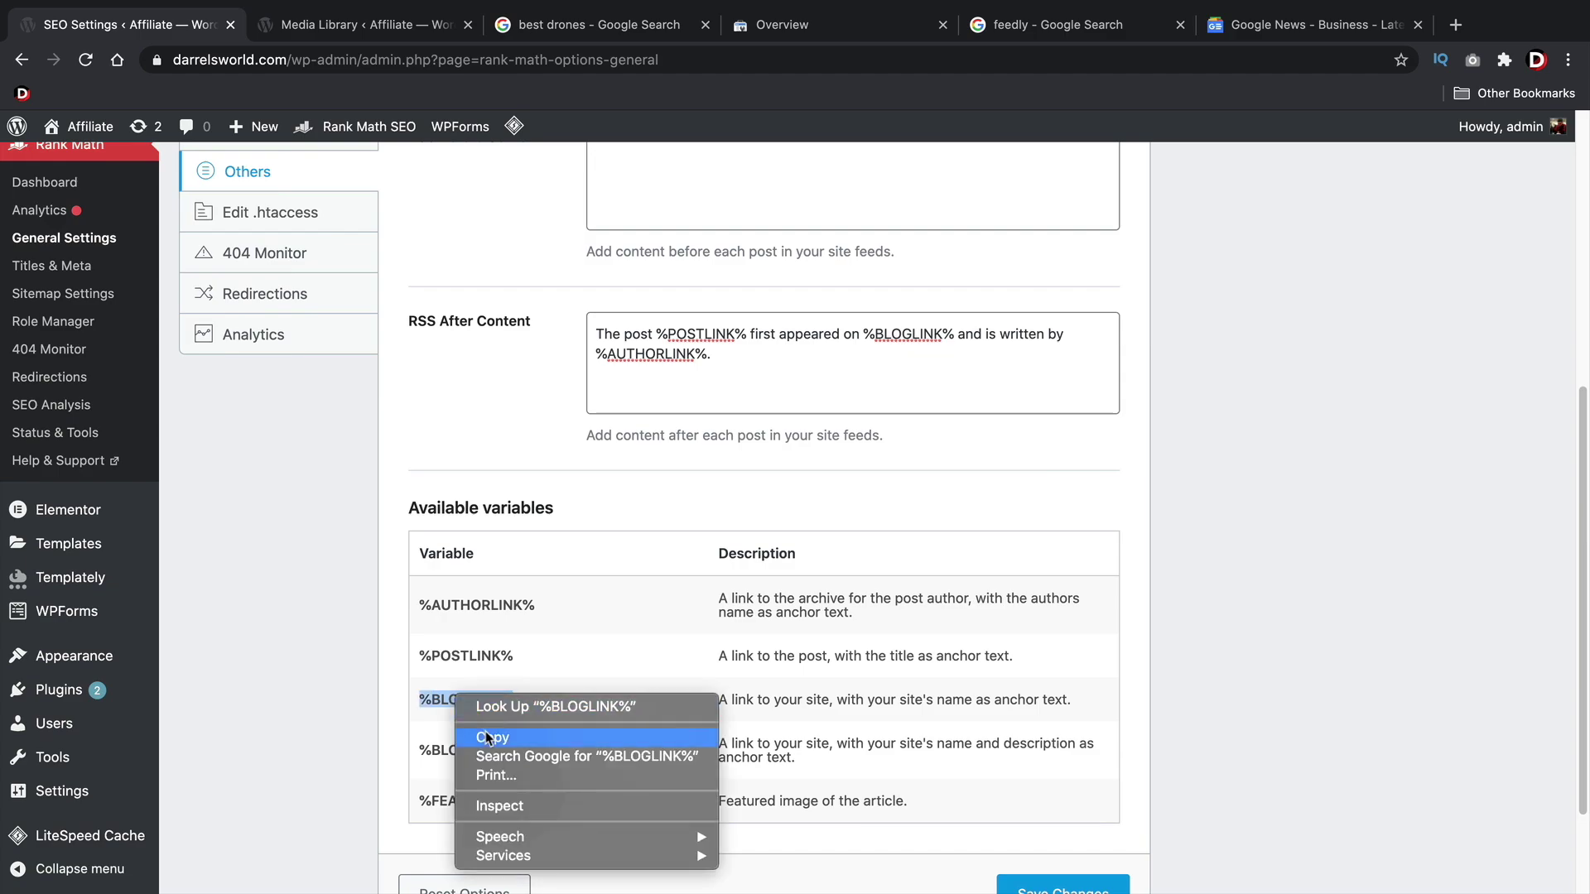
left_click(487, 737)
scroll(663, 497, "up", 7)
right_click(615, 449)
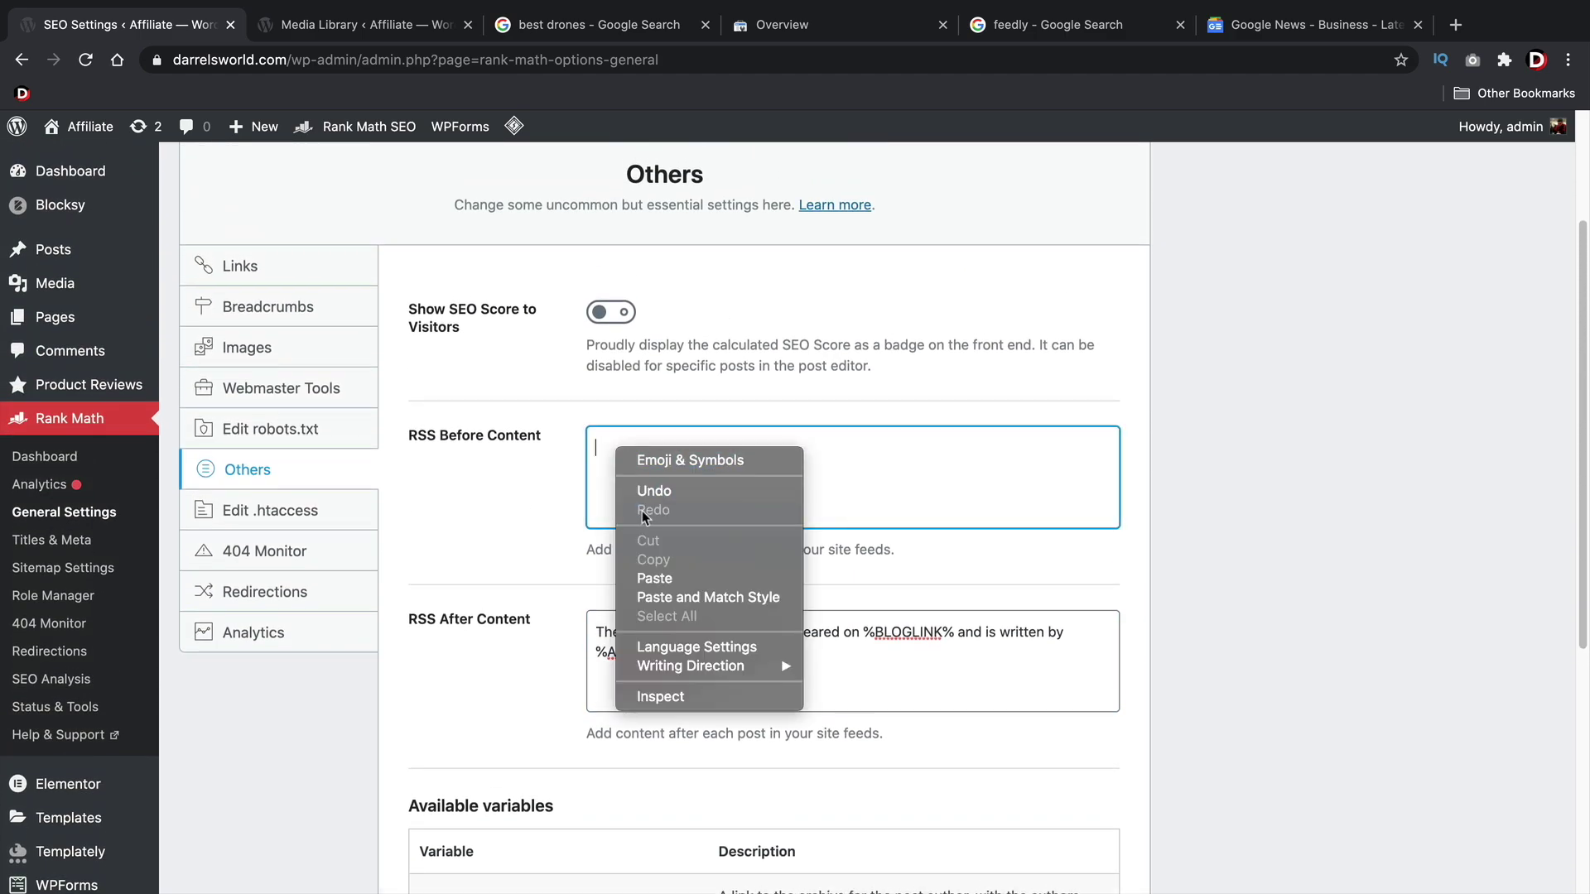
left_click(652, 577)
- Copy the %FEATUREDIMAGE% variable and add it on its own line below %BLOGLINK% in the RSS Before Content
scroll(531, 542, "down", 3)
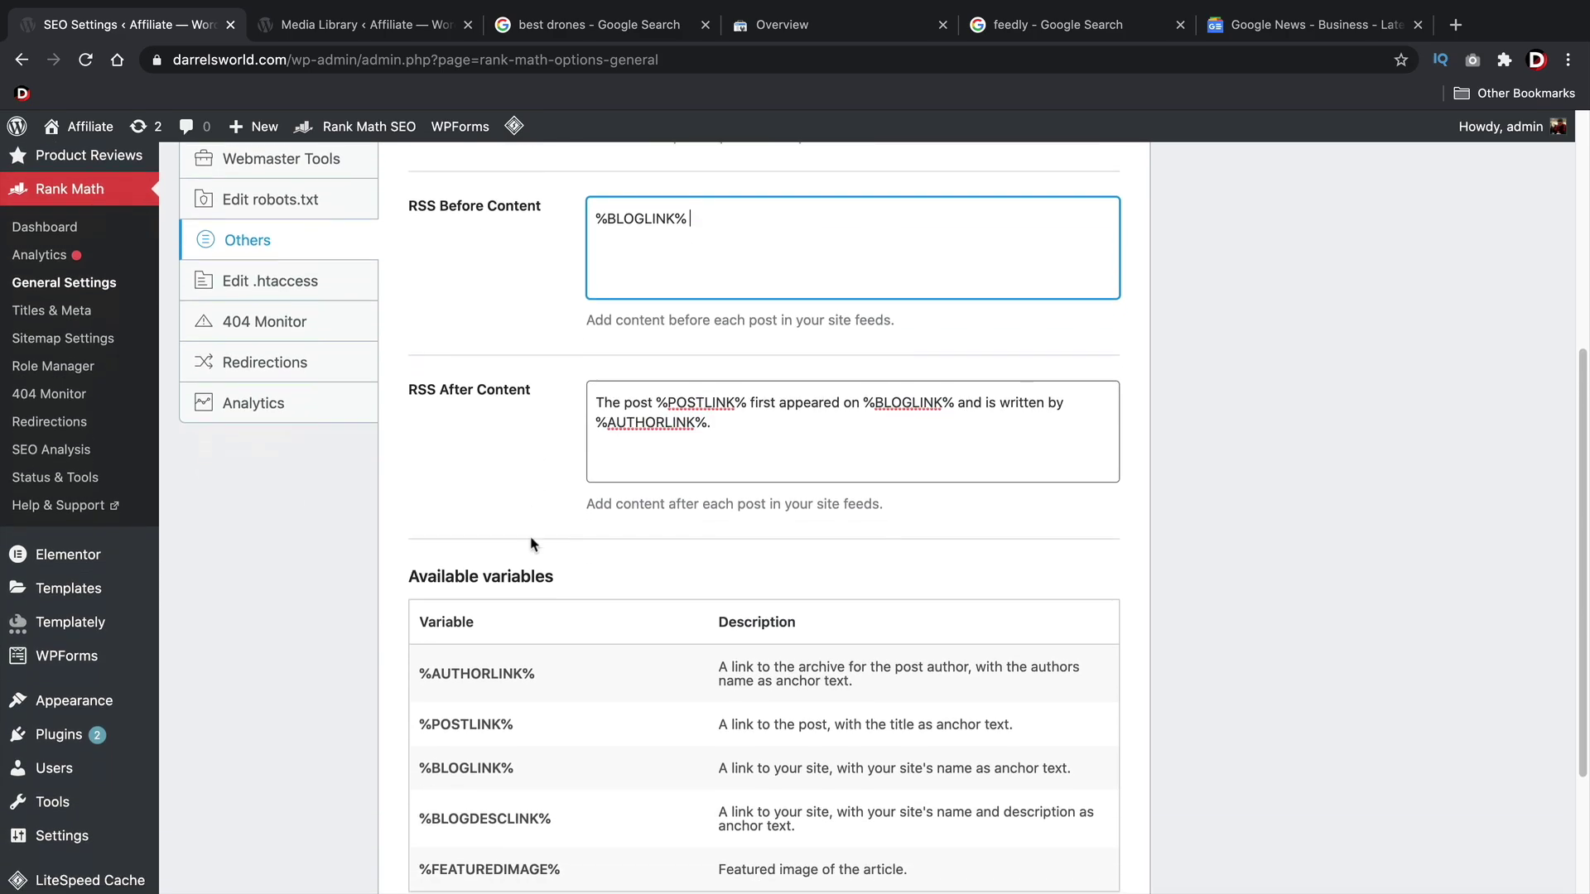
scroll(530, 544, "down", 2)
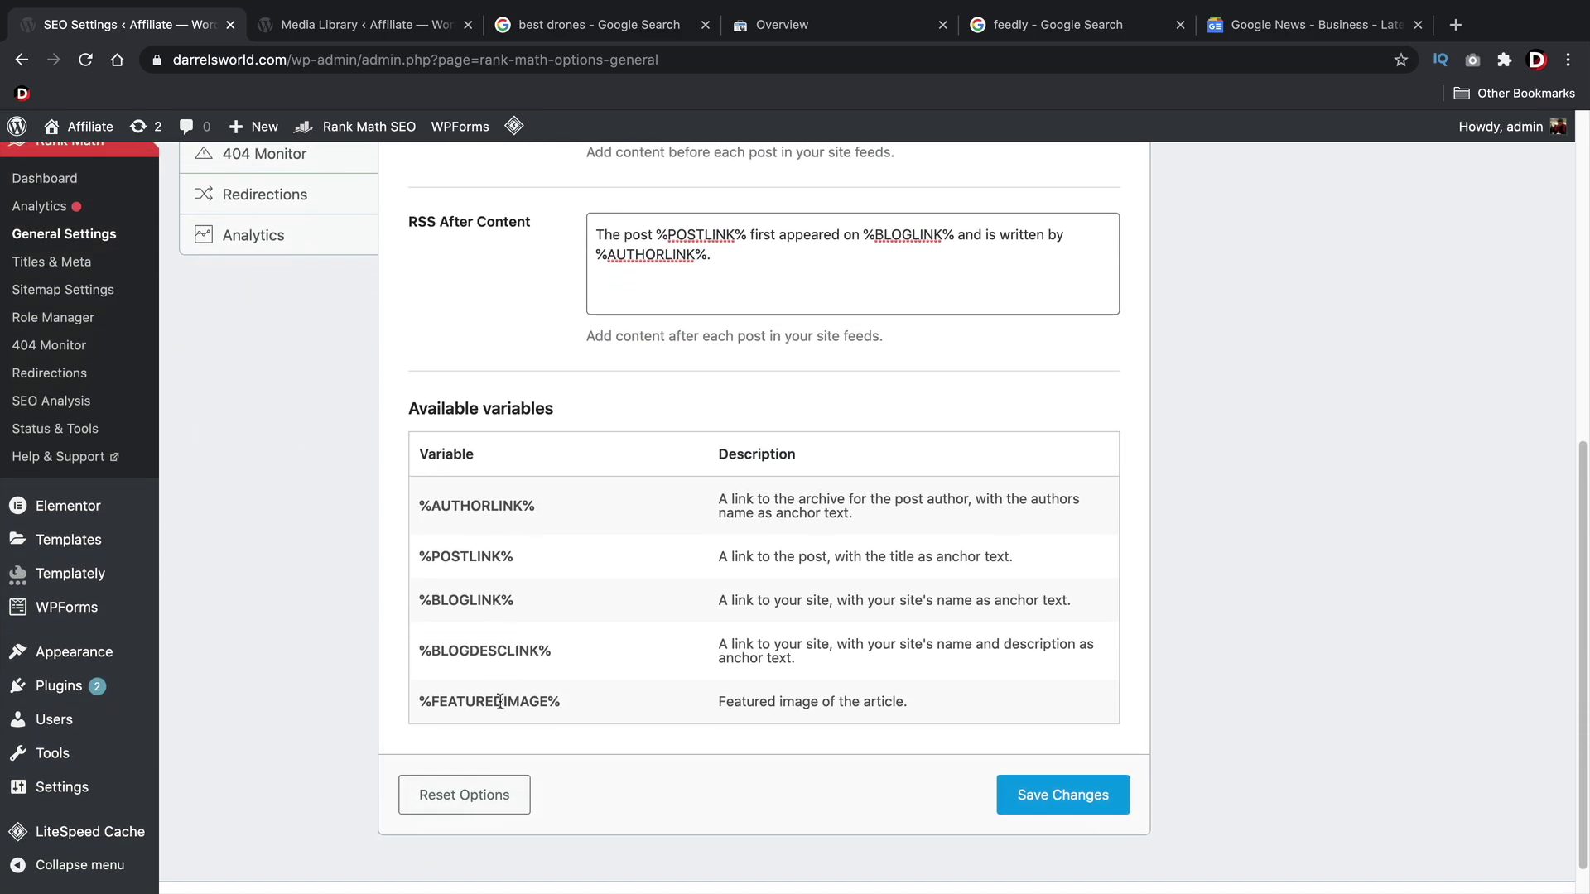
triple_click(500, 701)
right_click(500, 701)
left_click(543, 742)
scroll(678, 473, "up", 2)
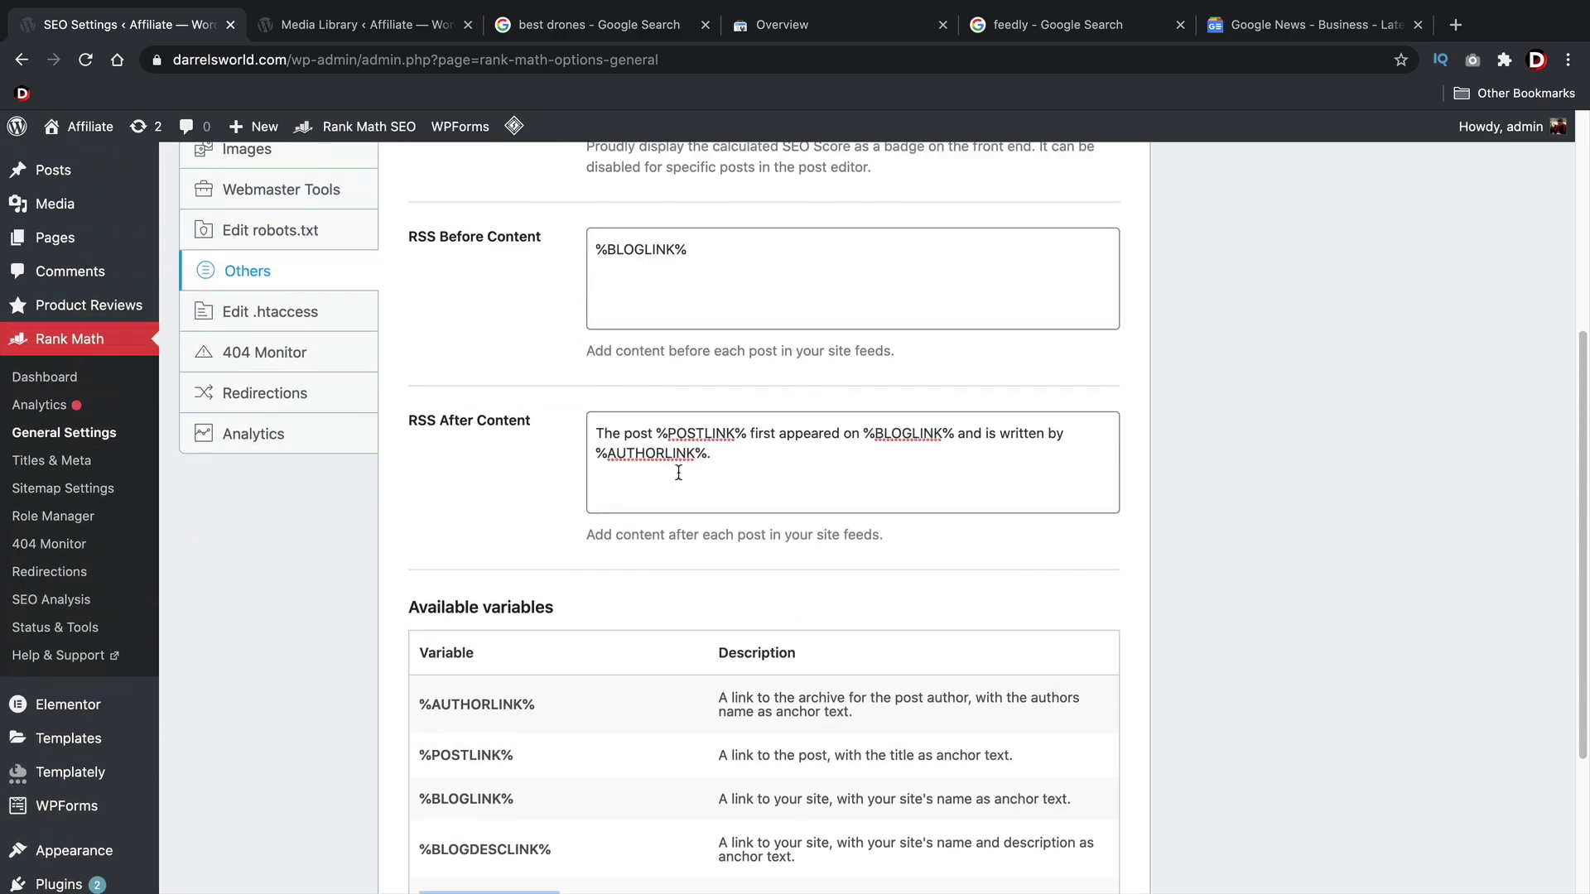
scroll(678, 473, "up", 3)
left_click(734, 467)
right_click(632, 490)
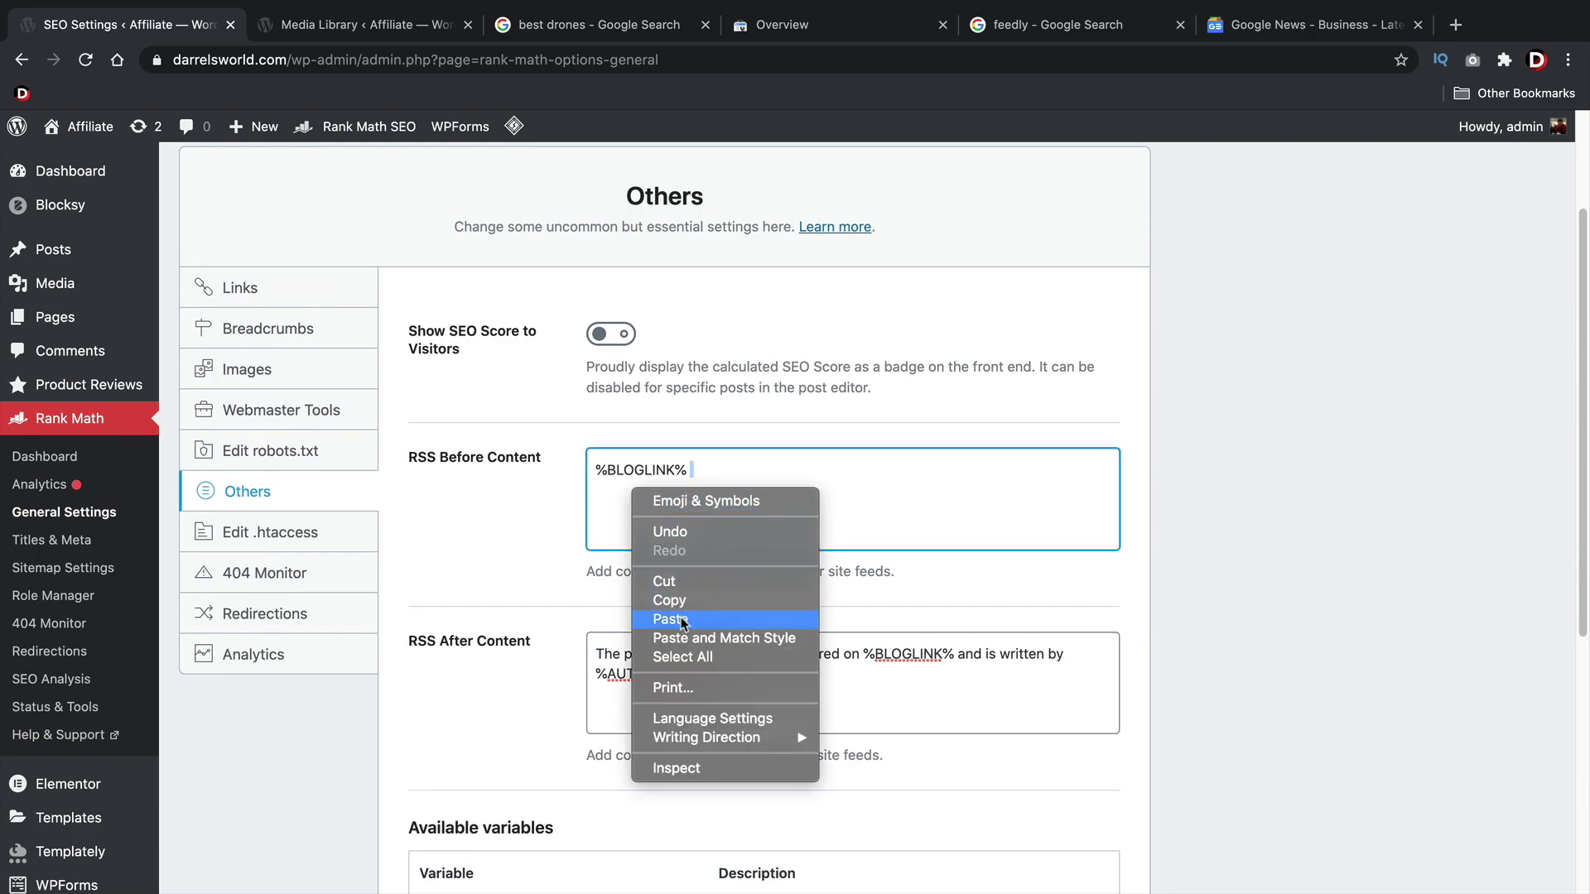
key("Return")
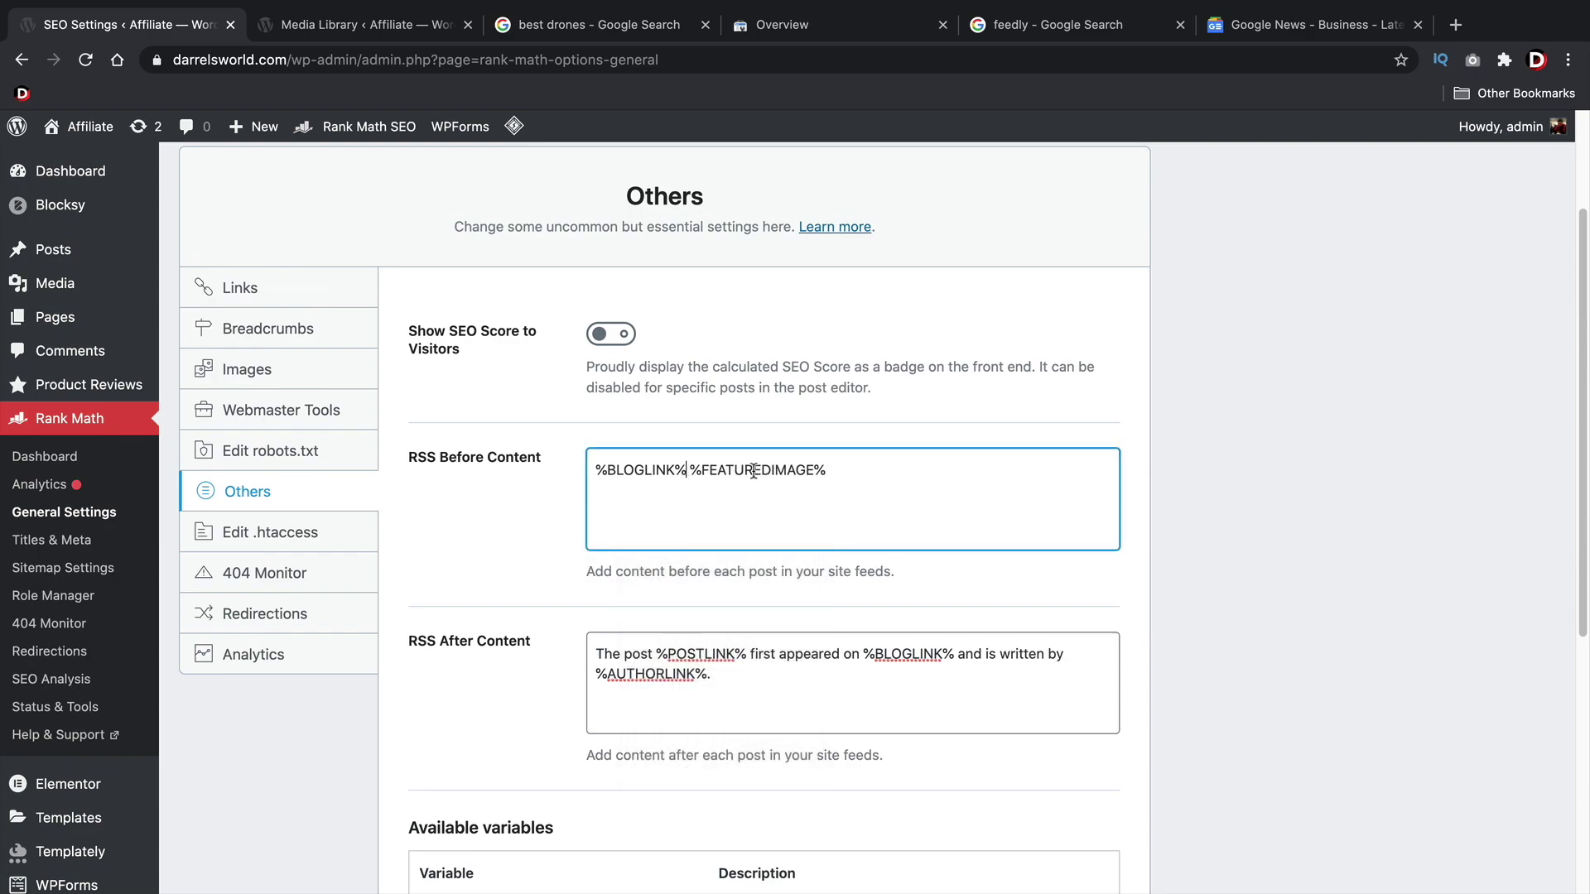
key("Return")
key("BackSpace")
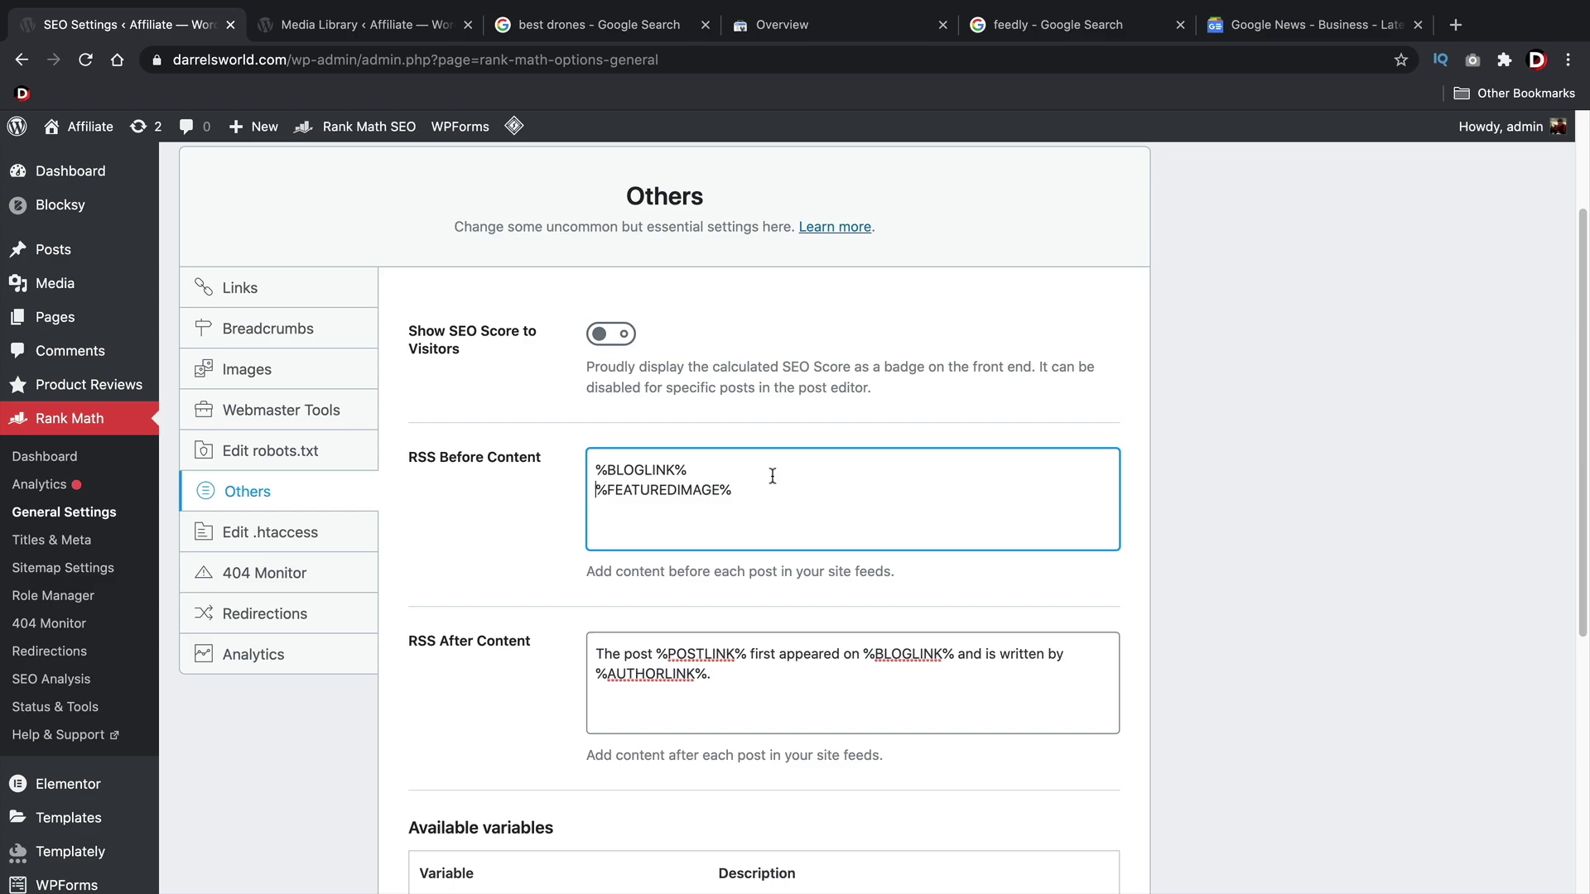
left_click(769, 488)
scroll(507, 589, "down", 5)
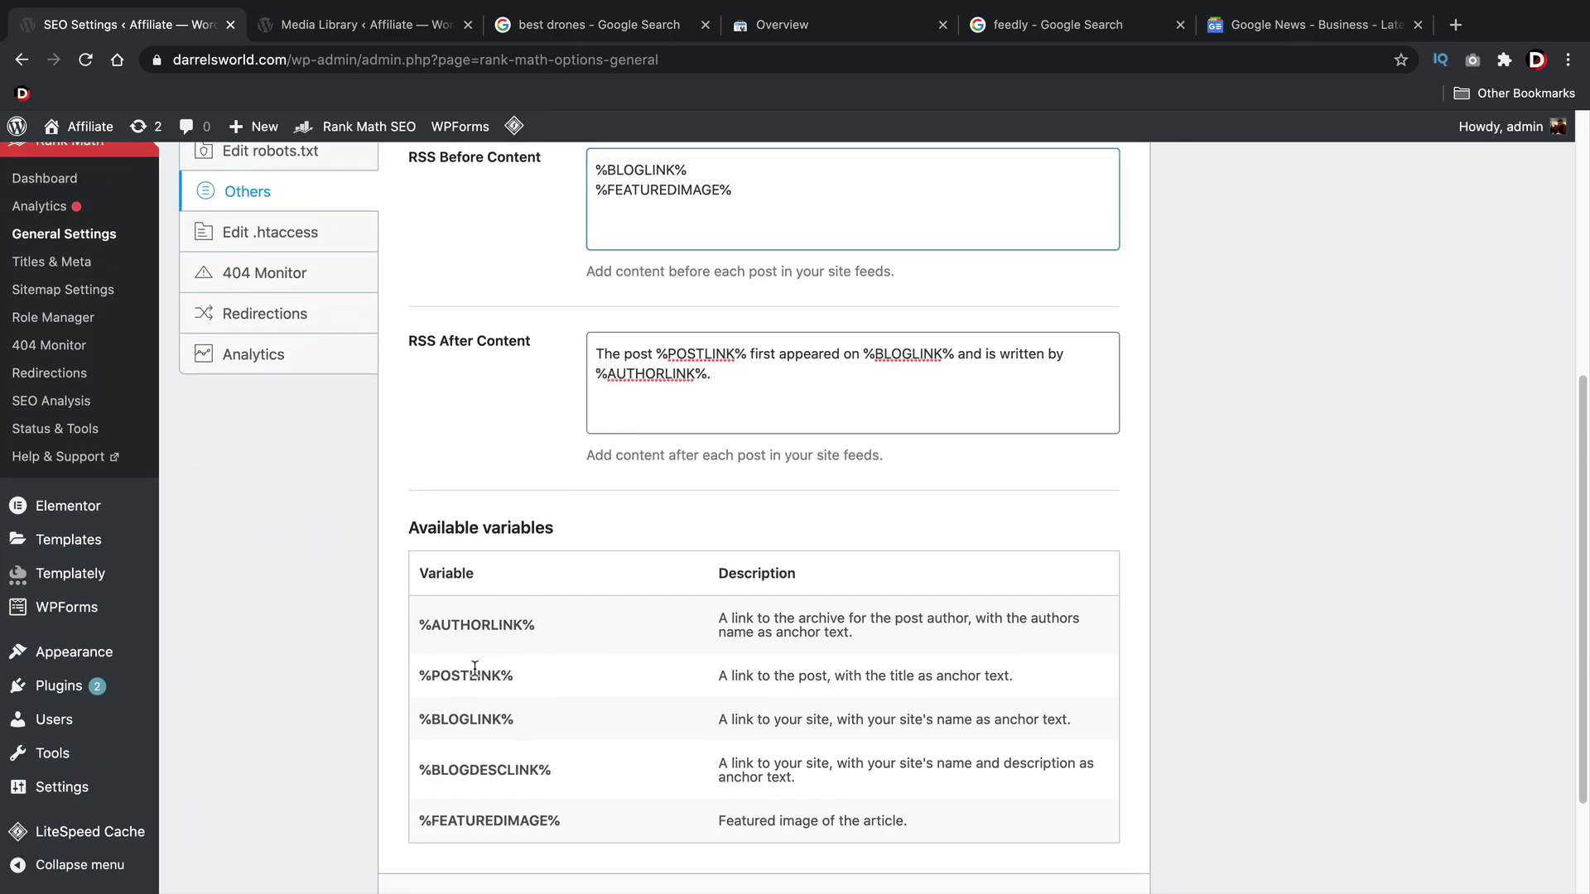
- Copy the %POSTLINK% variable, paste it on its own line below %FEATUREDIMAGE% in the RSS Before Content, and save the changes
triple_click(474, 667)
right_click(430, 669)
left_click(463, 713)
scroll(743, 341, "up", 4)
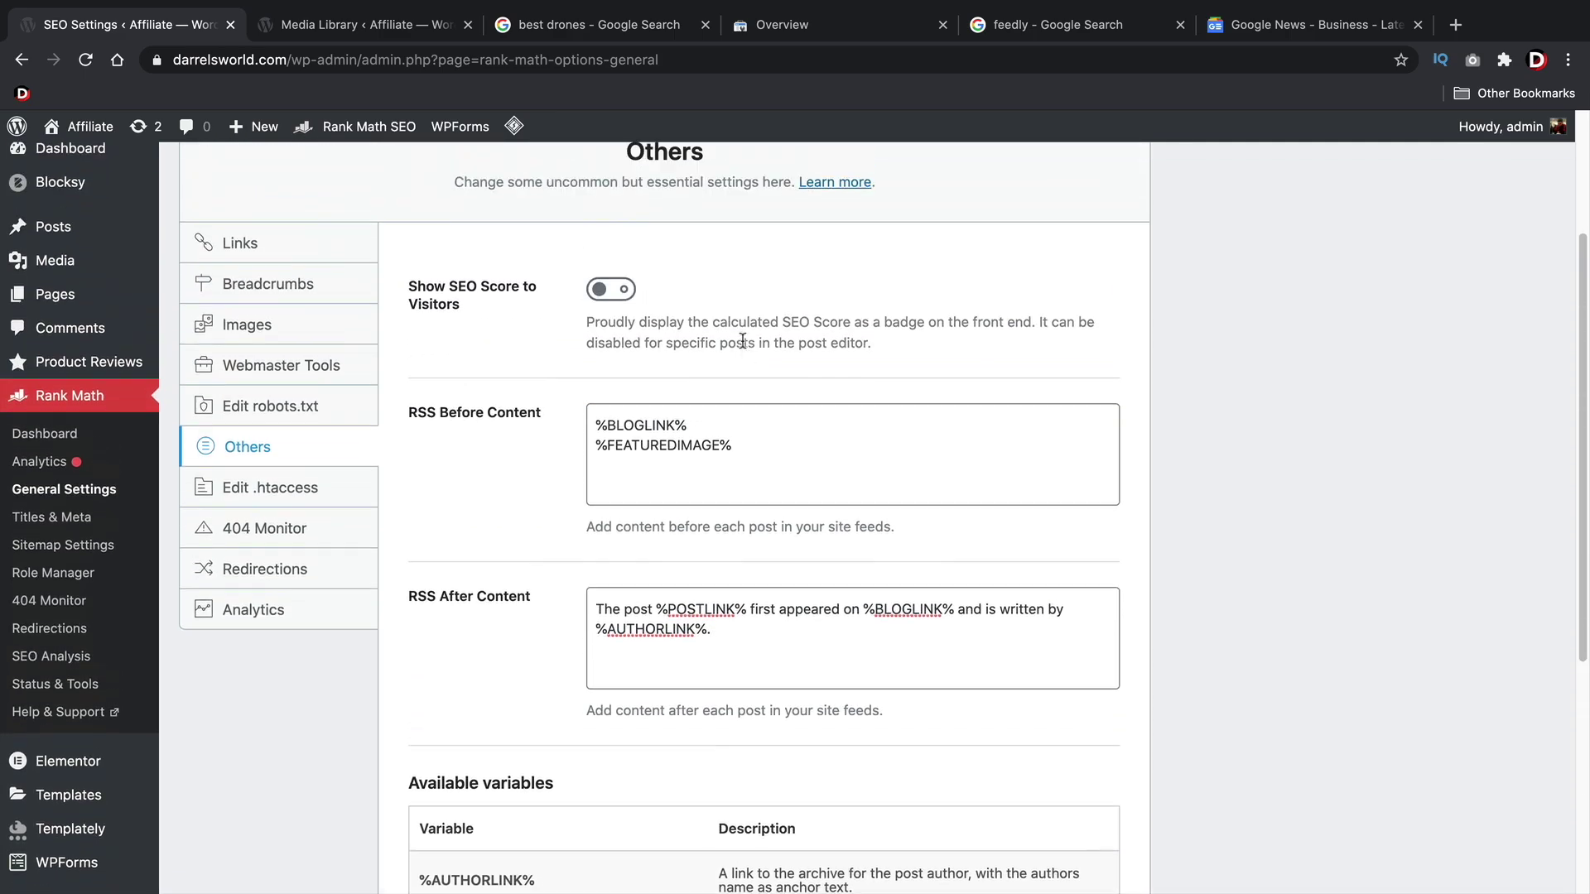
left_click(745, 491)
right_click(613, 511)
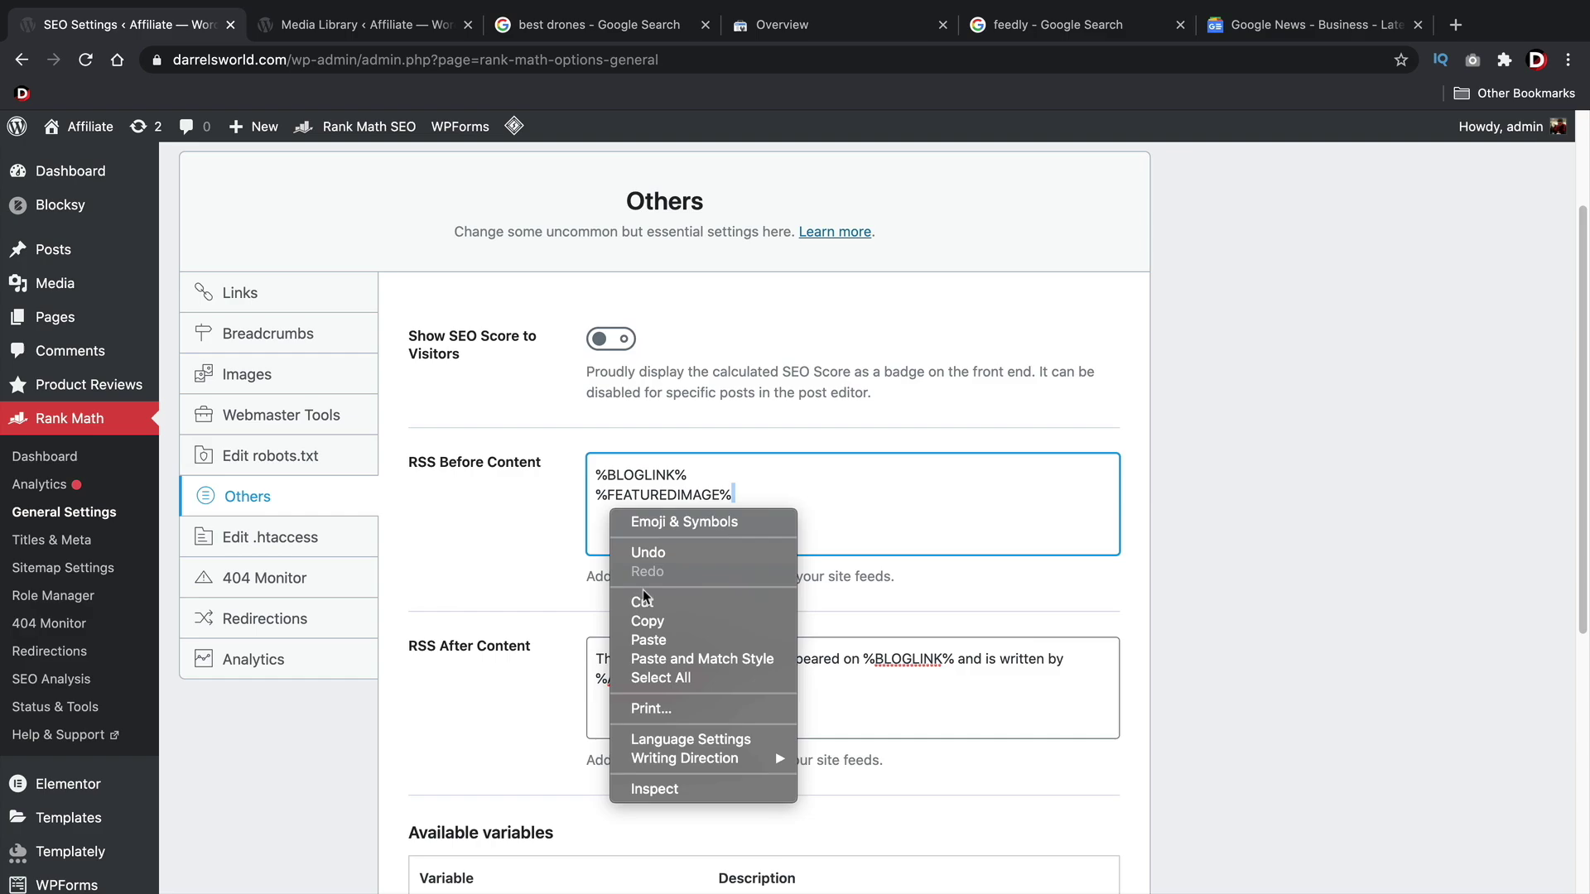
left_click(648, 640)
key("Return")
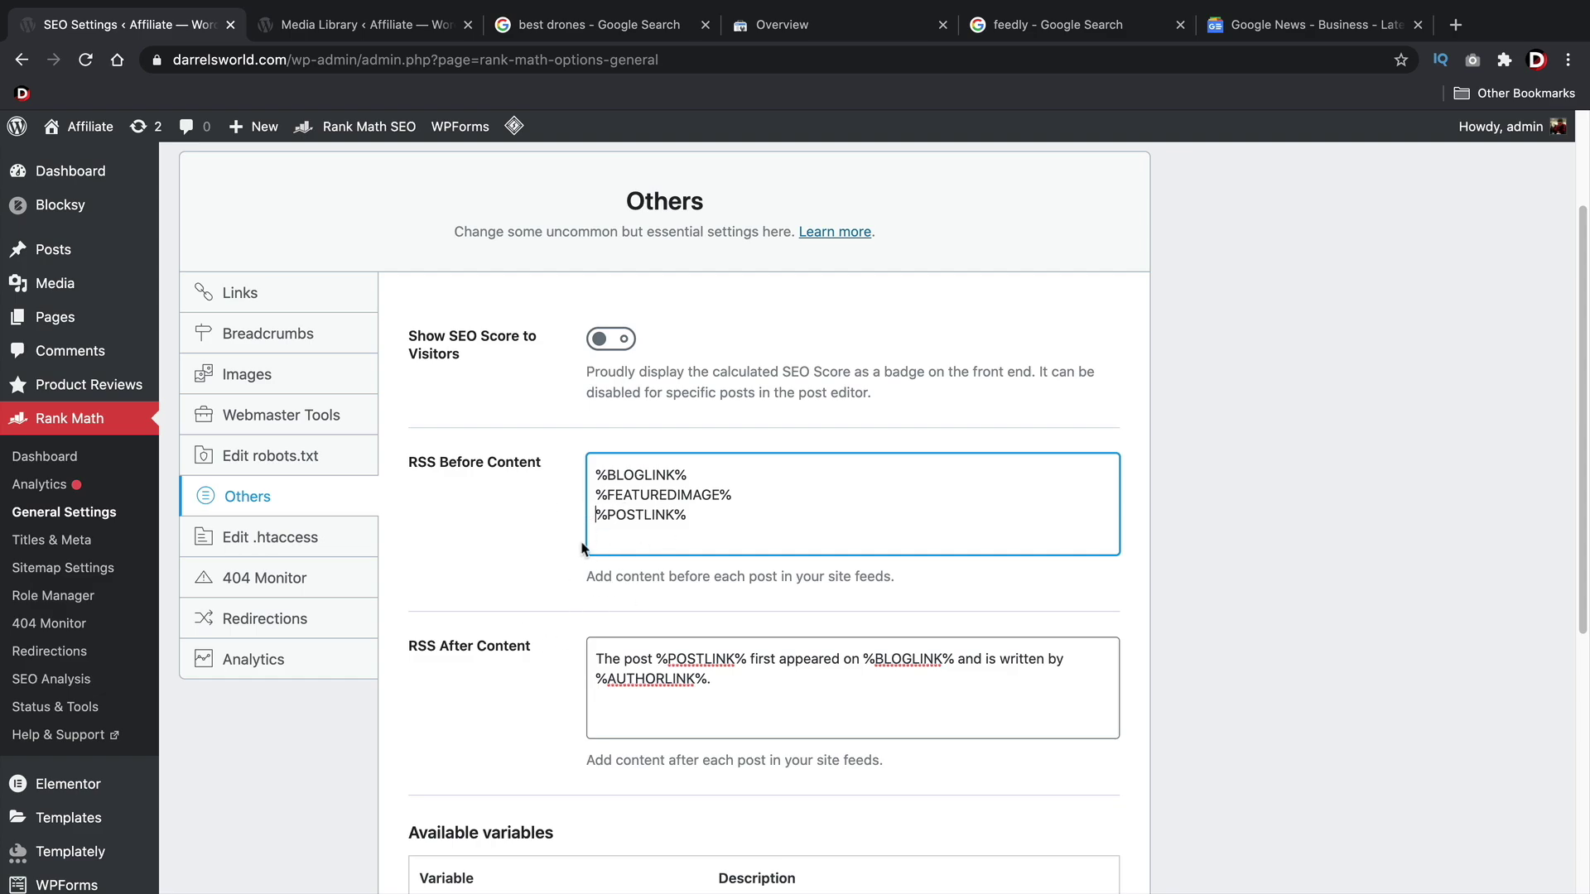
scroll(584, 538, "down", 6)
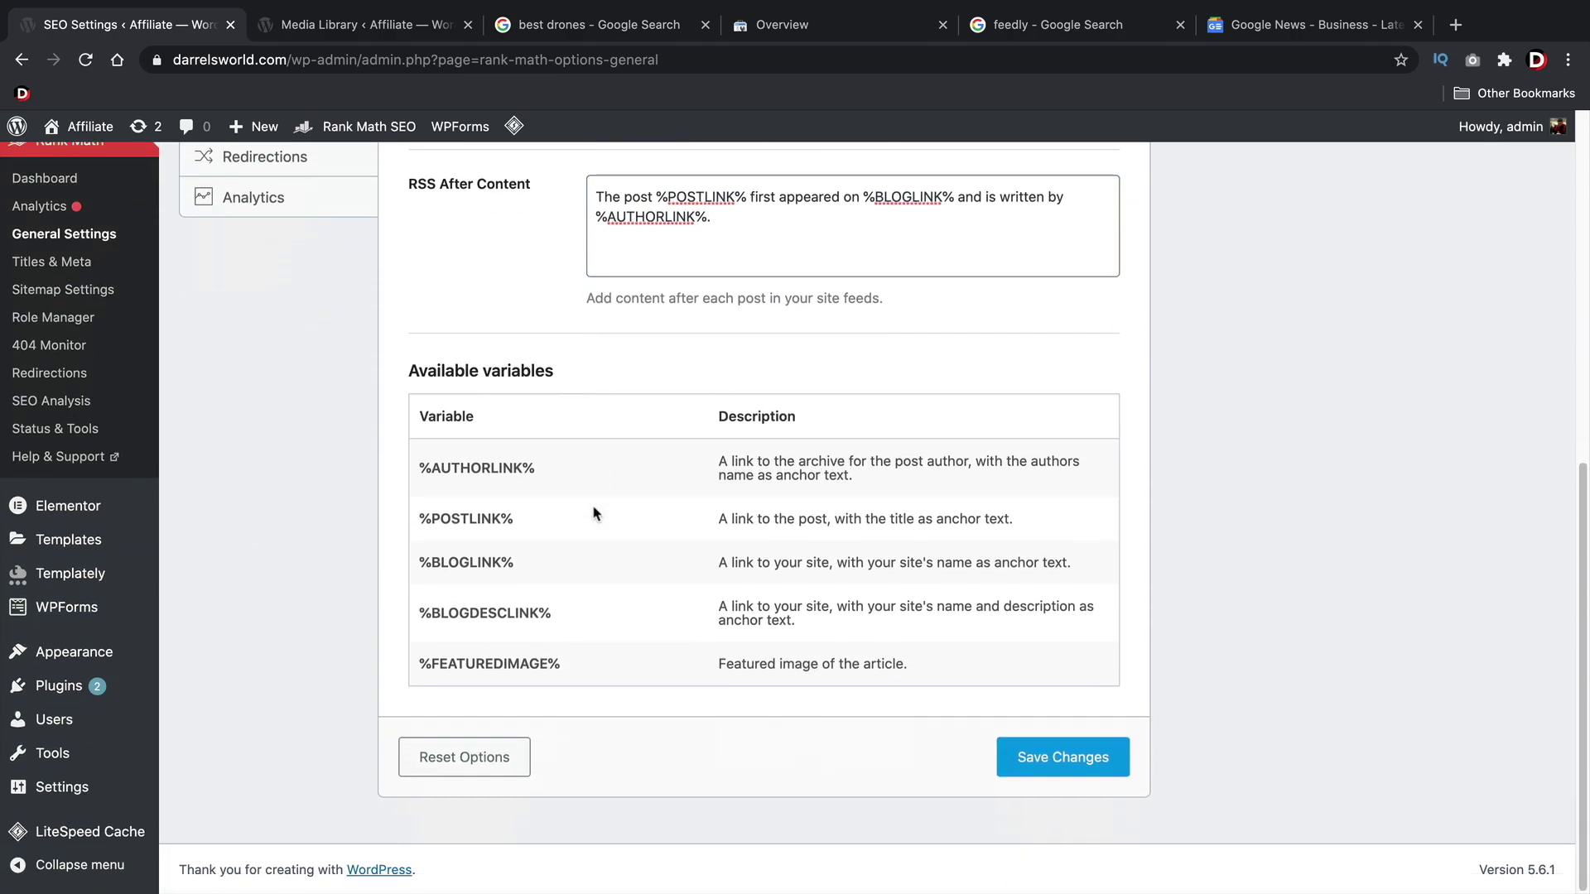
left_click(1063, 762)
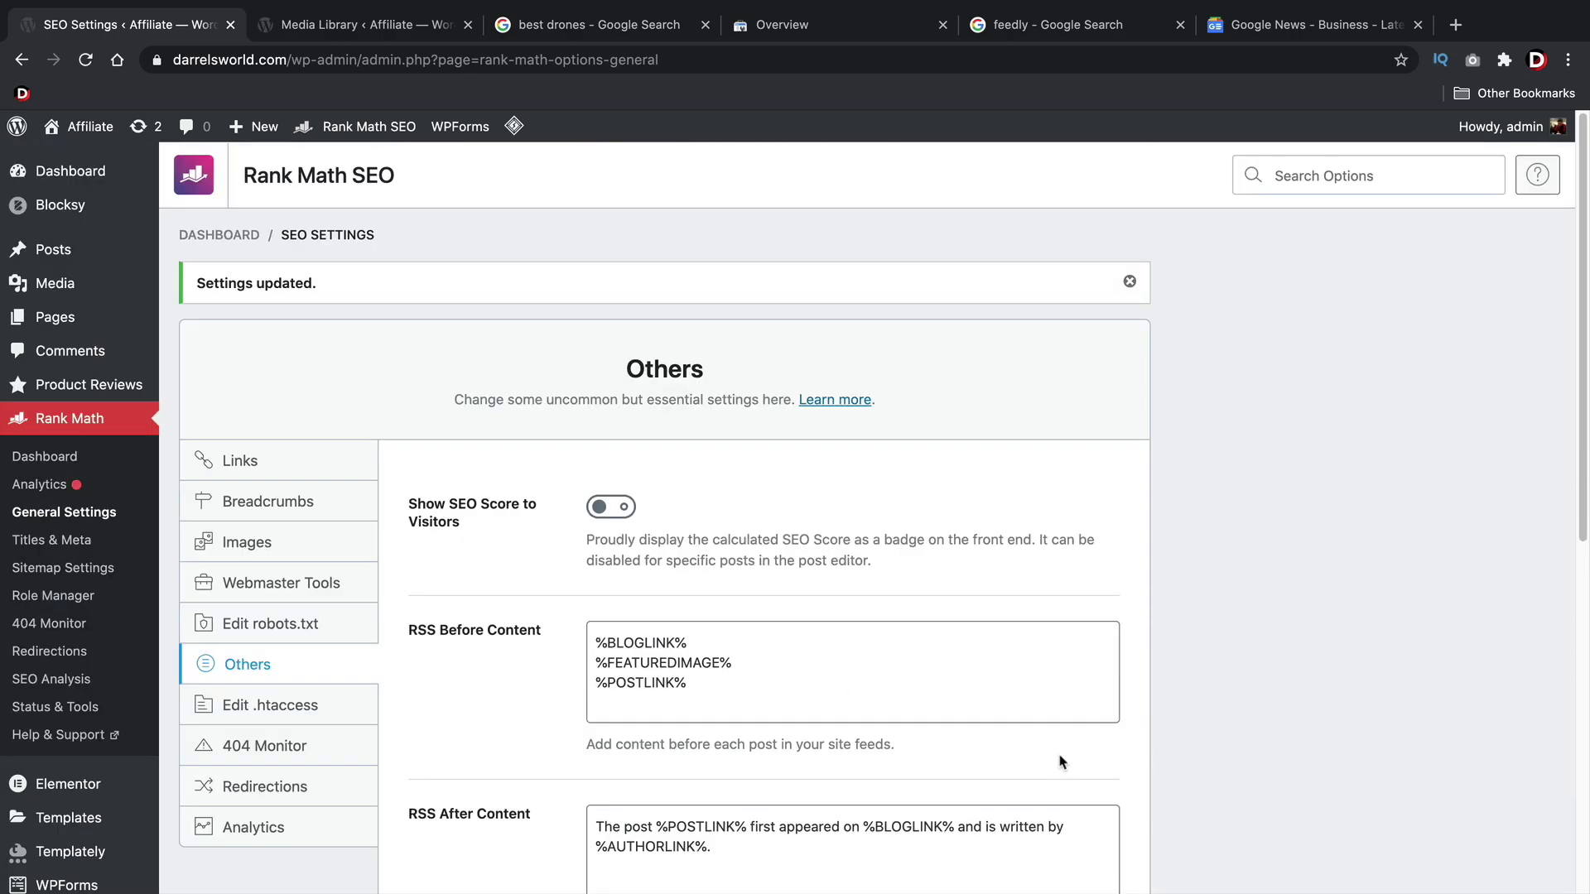
- Review the 404 Monitor and Redirections settings and save them with their existing options
scroll(264, 510, "down", 3)
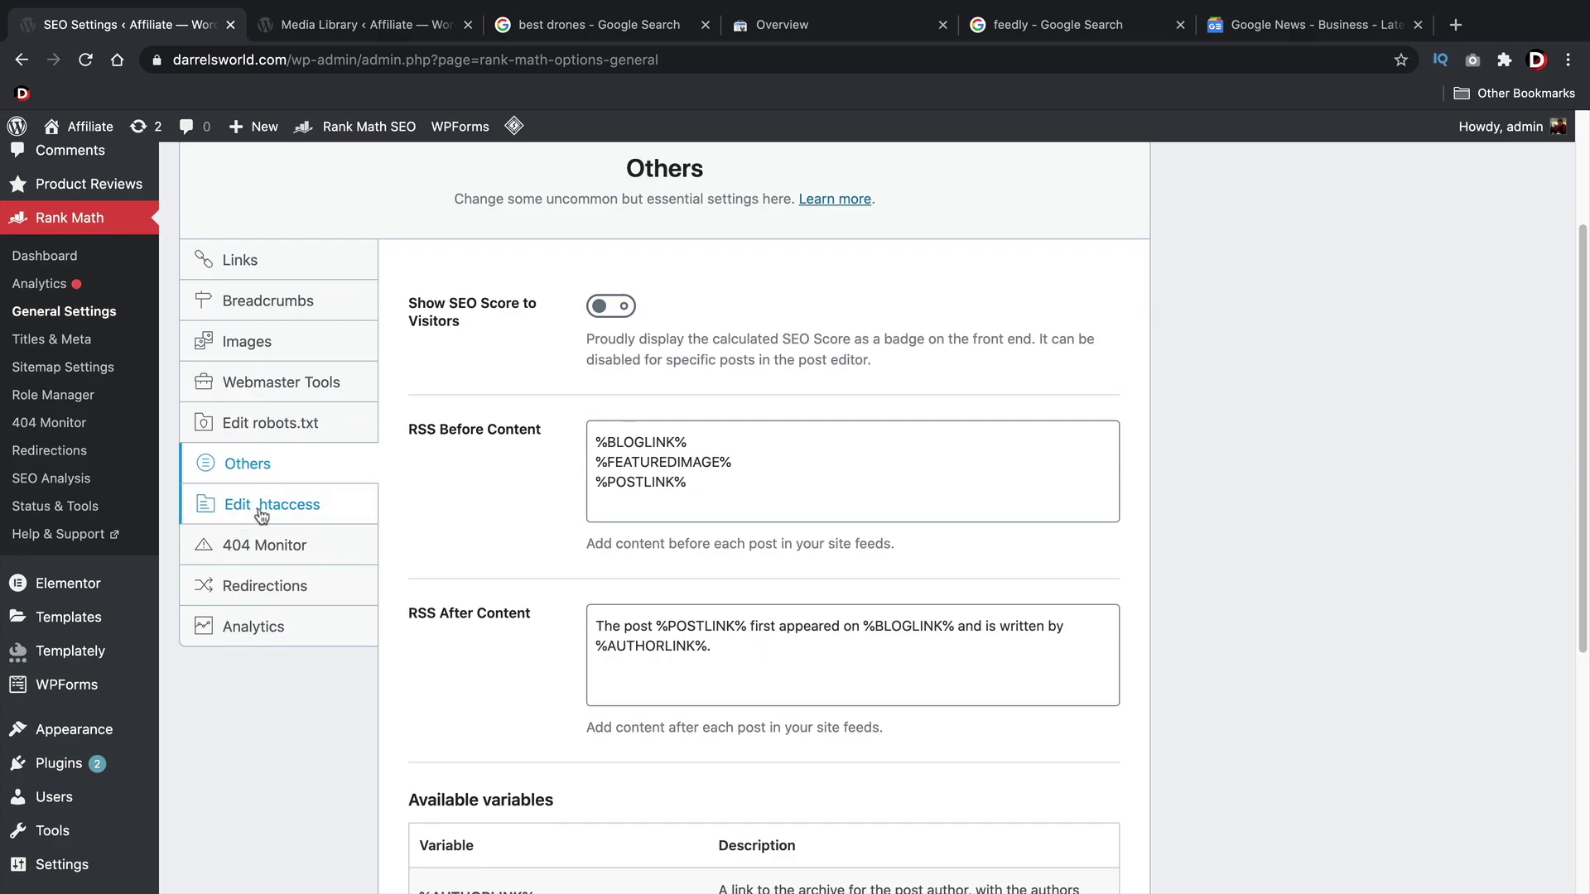
left_click(253, 550)
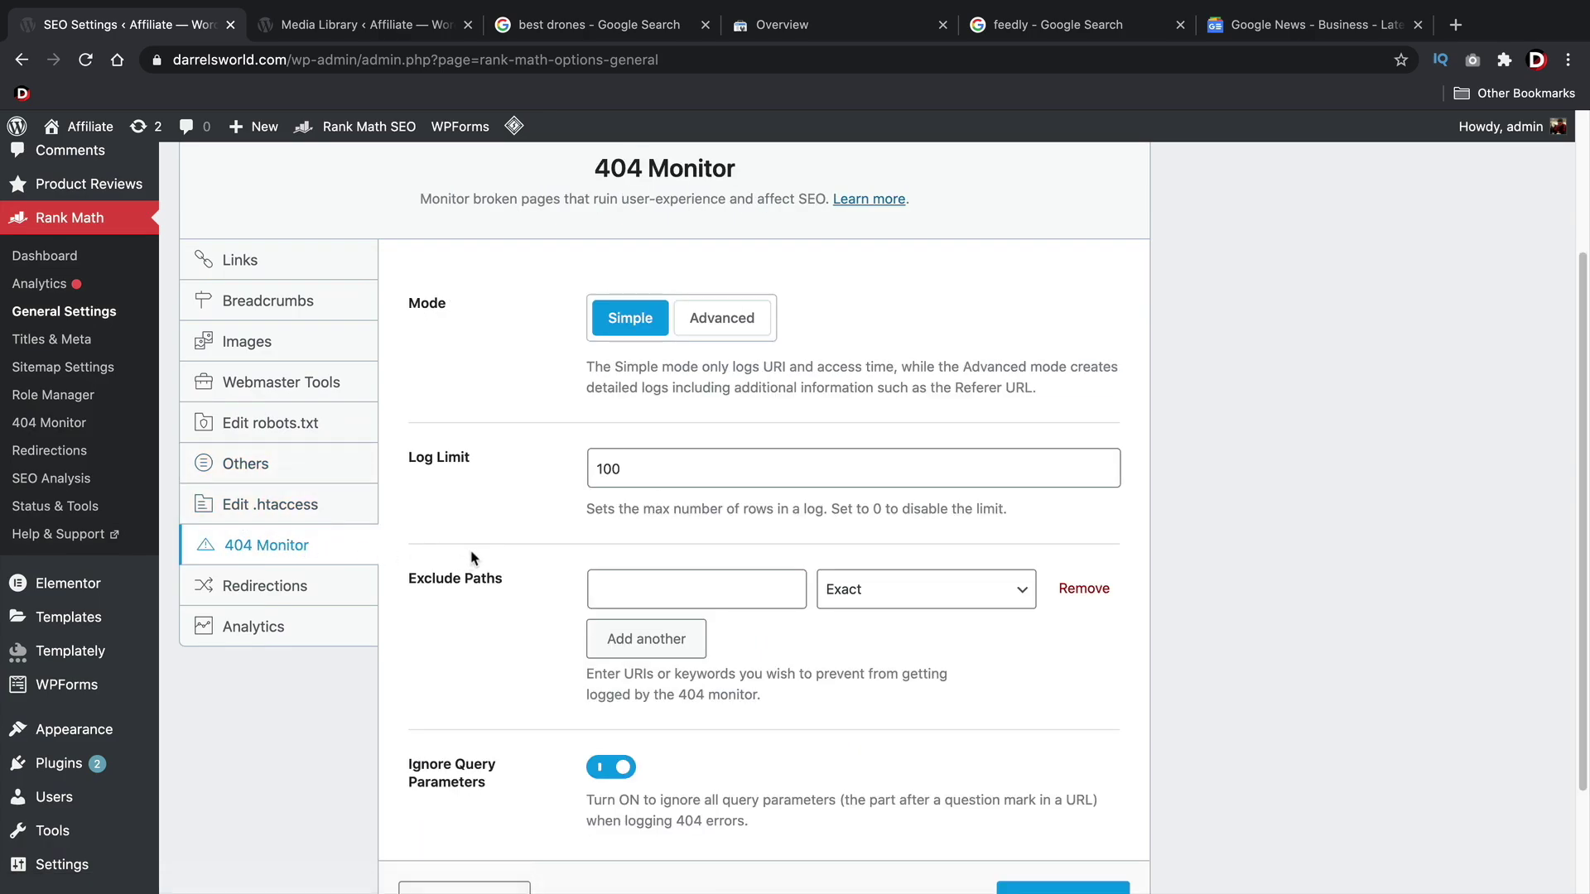
left_click(299, 587)
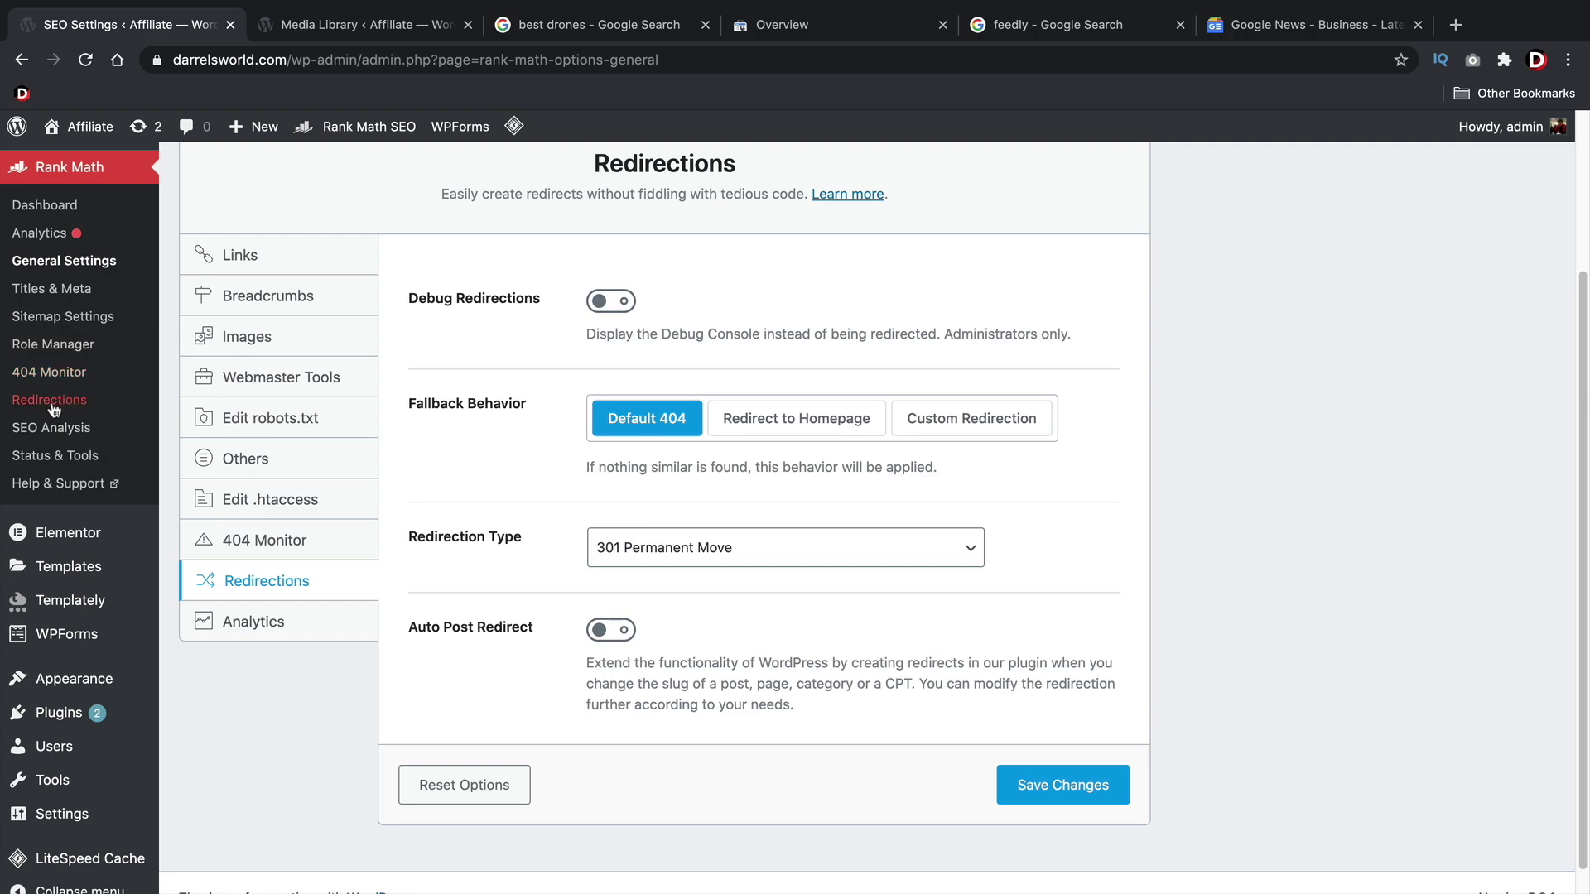
left_click(1011, 787)
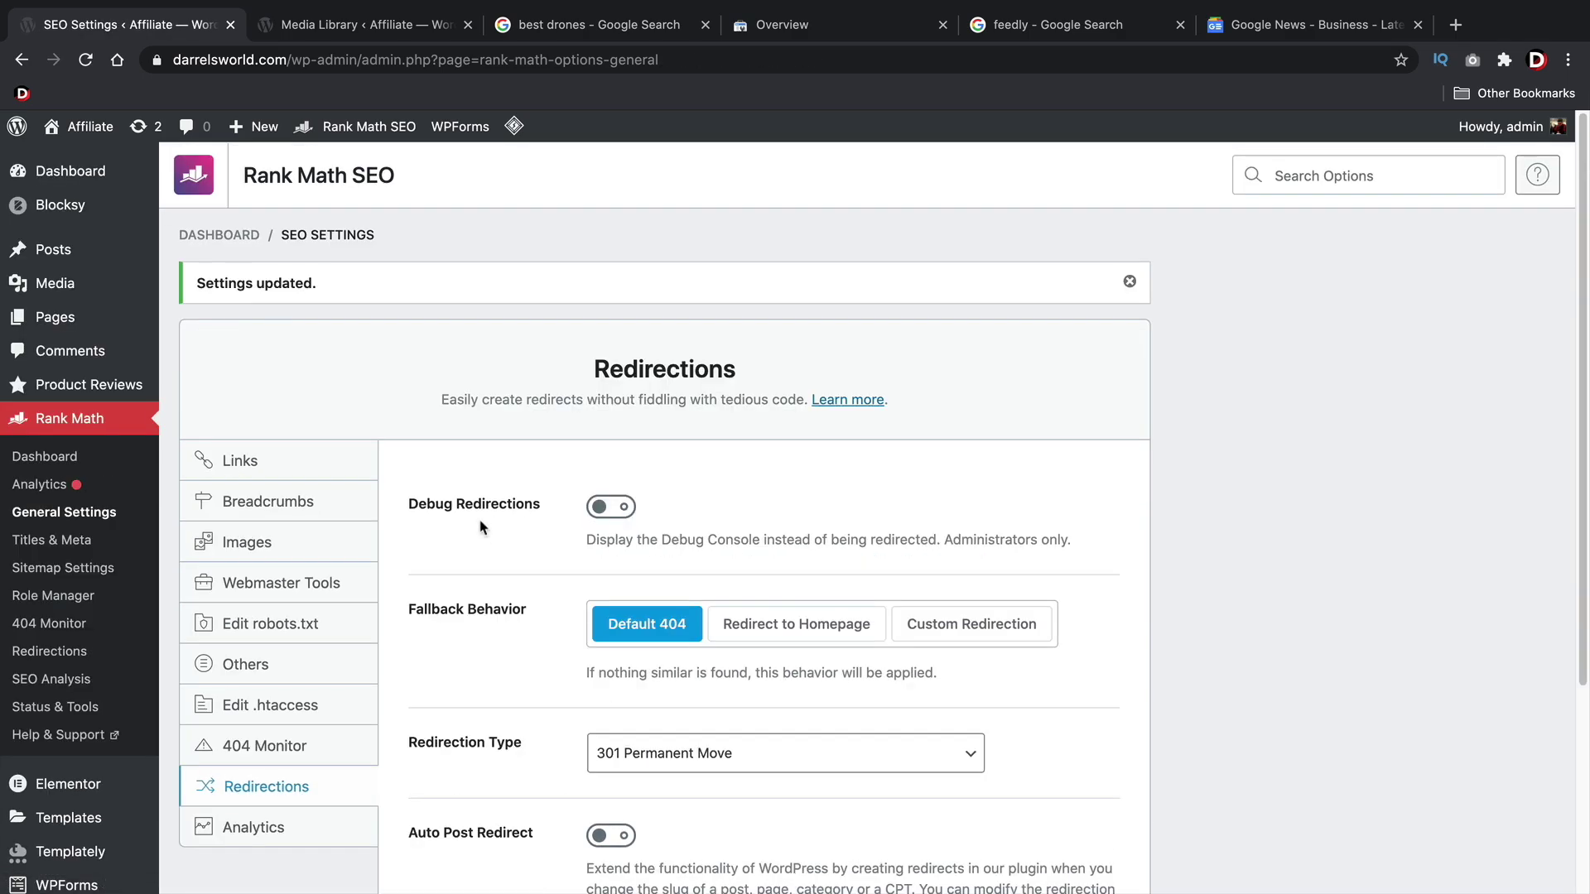
- Open the Titles & Meta settings and examine the global robots meta, advanced robots meta and empty archive noindex options
left_click(74, 541)
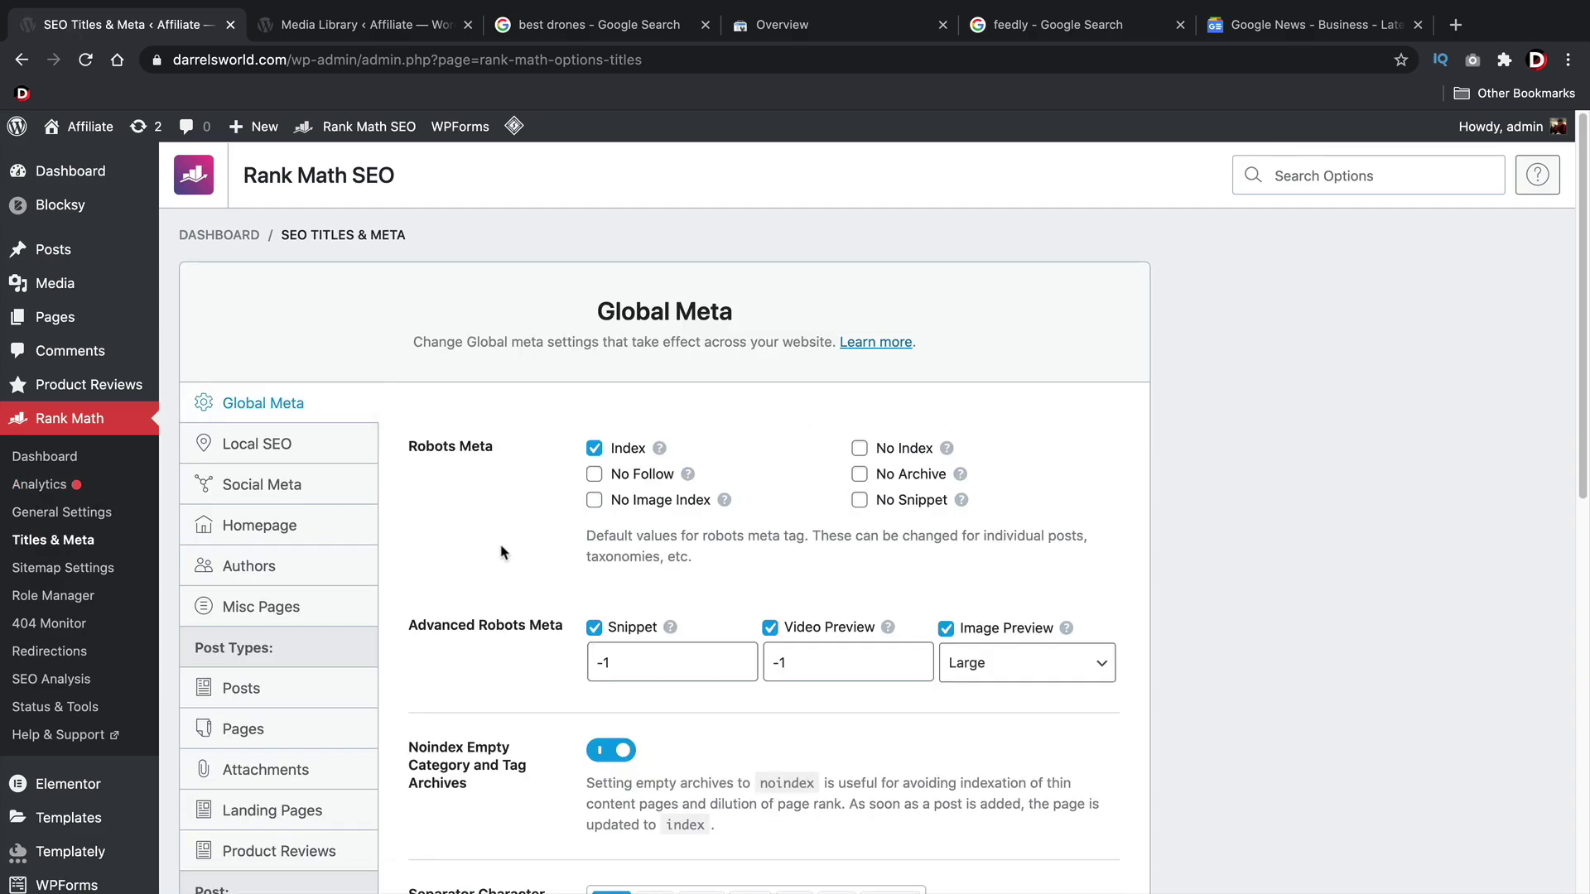
scroll(505, 551, "down", 1)
scroll(524, 534, "down", 1)
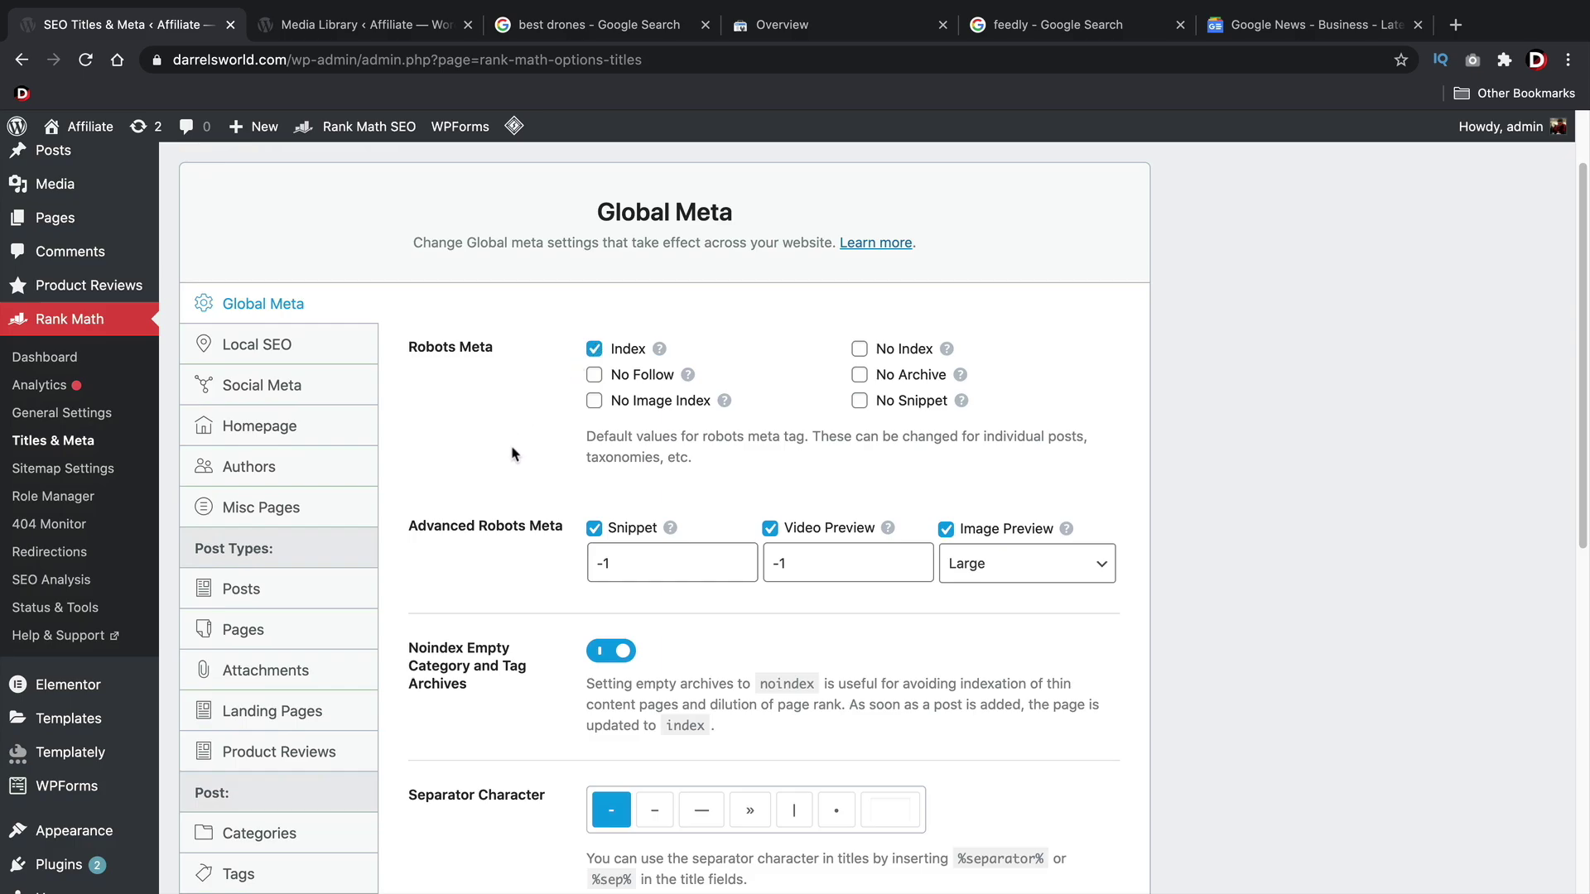
scroll(513, 438, "down", 3)
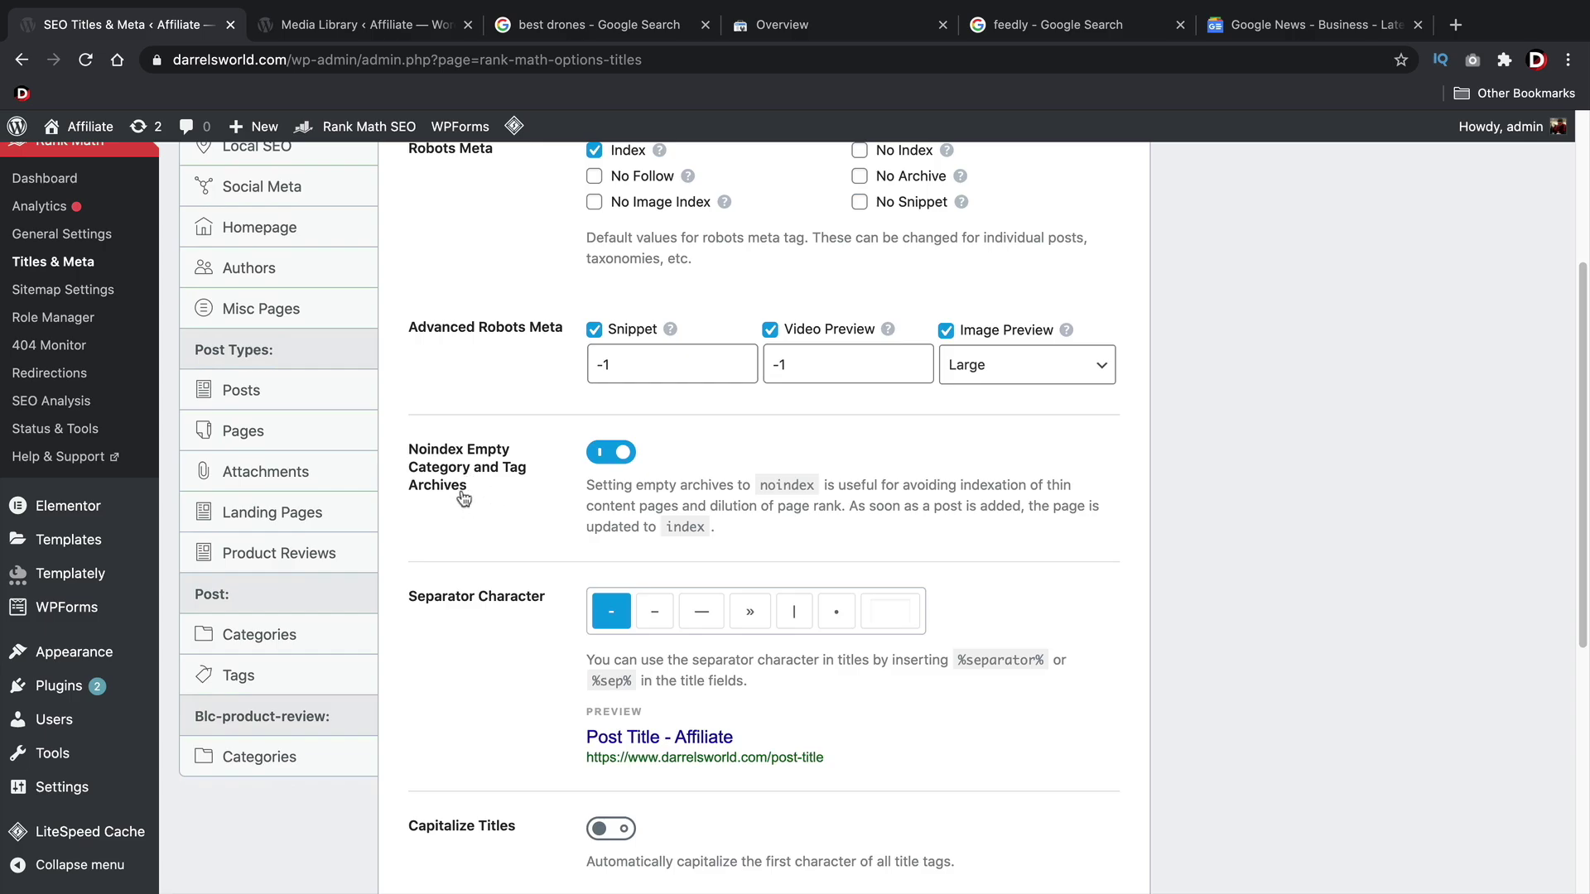
scroll(505, 474, "down", 3)
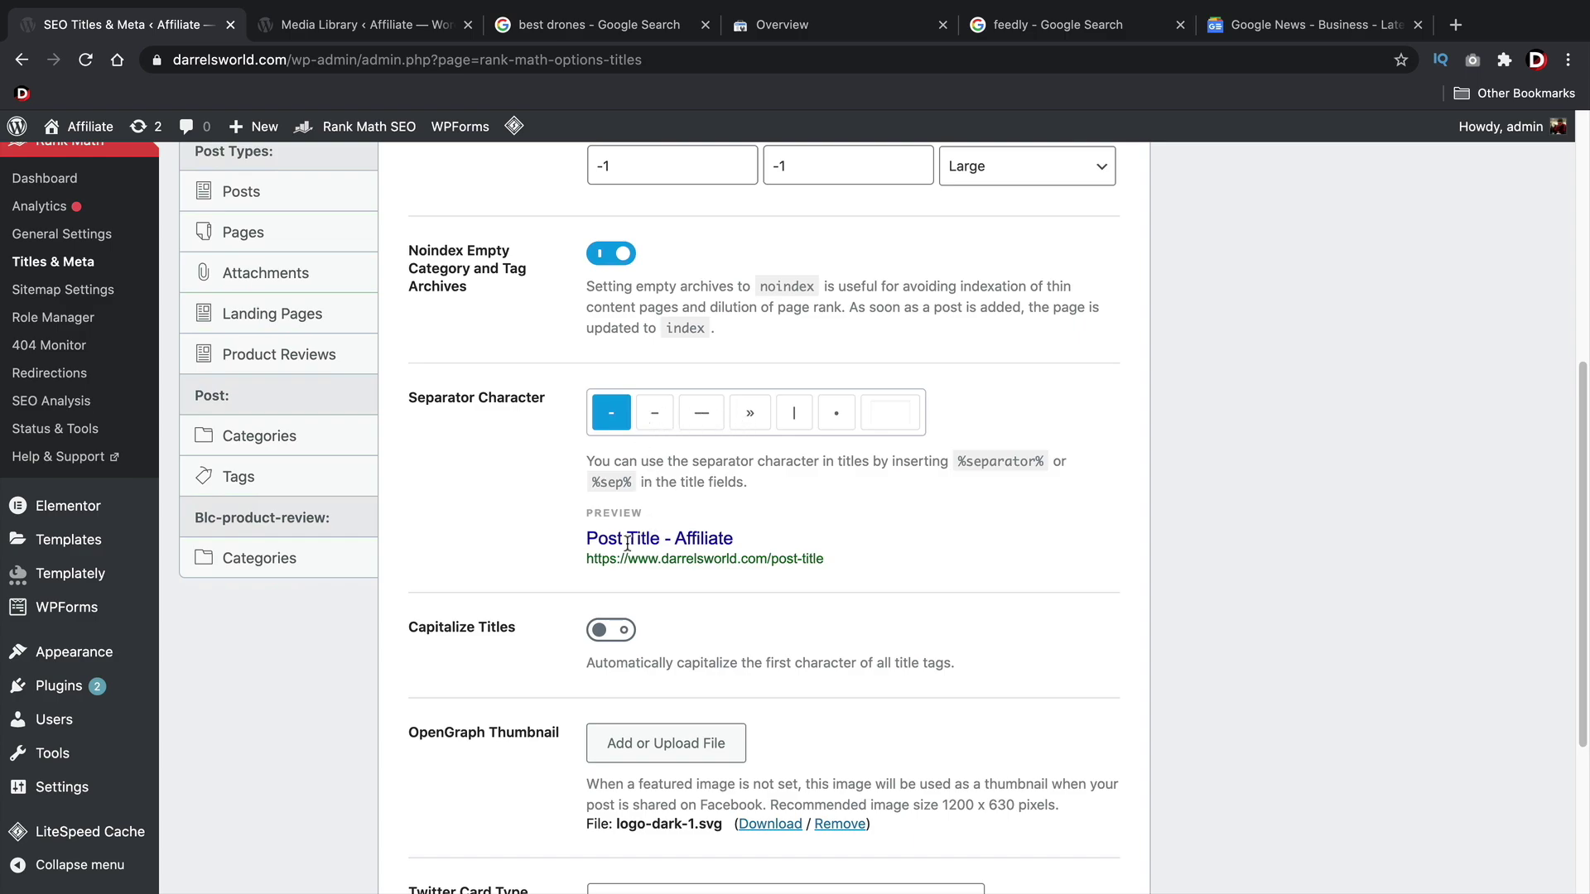
- Try the alternative separator characters against the title preview and reselect the hyphen
left_click_drag(597, 538, 642, 538)
left_click(654, 412)
left_click(702, 412)
left_click(750, 413)
left_click(791, 421)
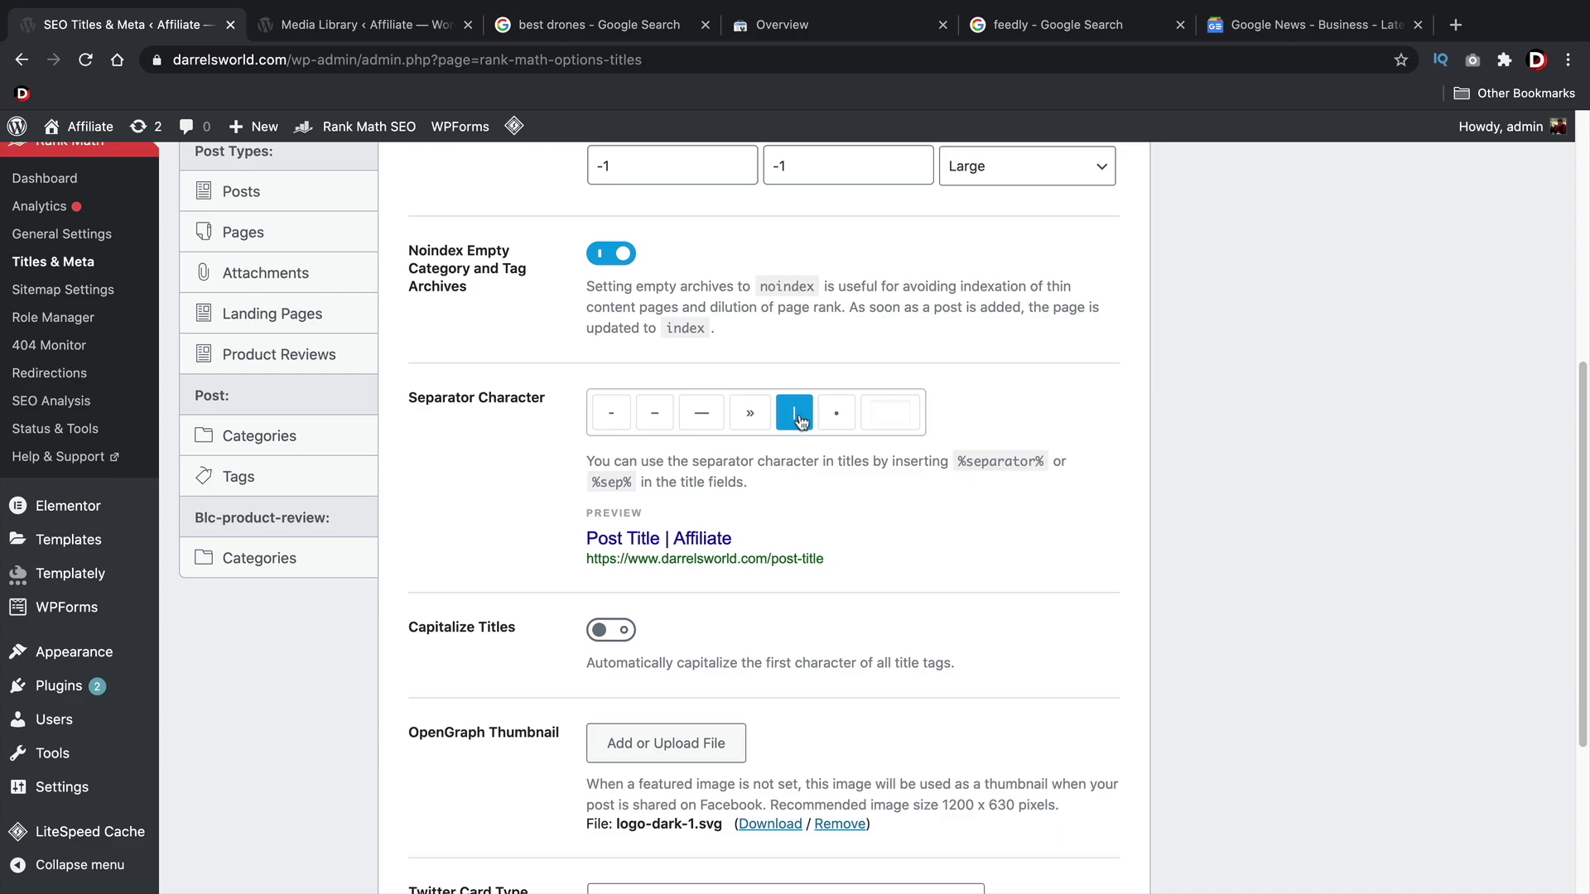
left_click(832, 422)
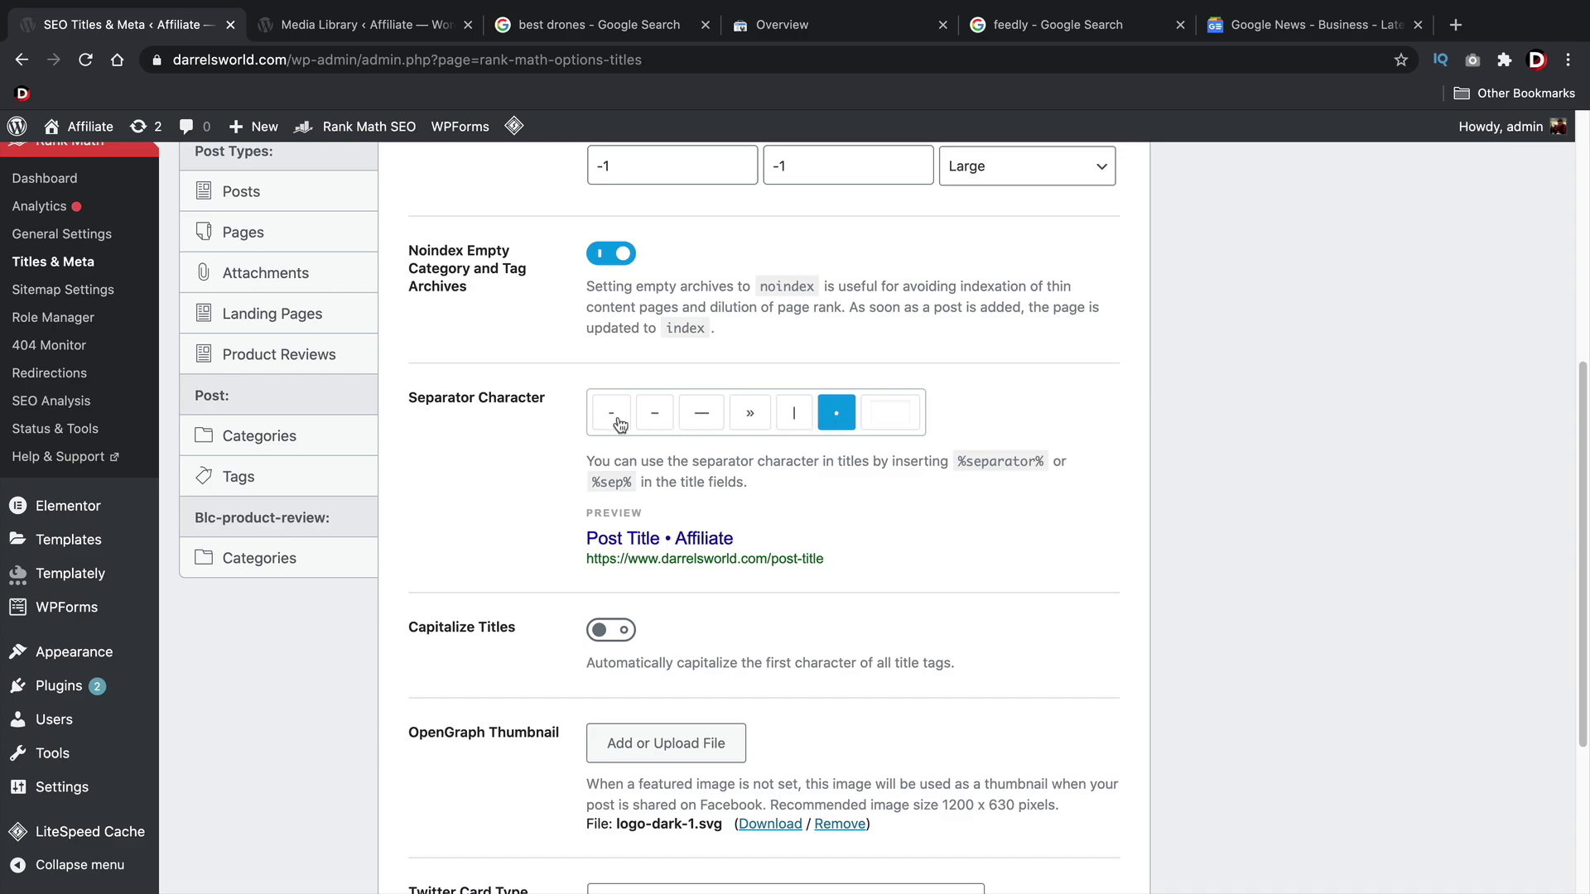
left_click(618, 423)
left_click(830, 416)
left_click(609, 419)
- Keep Summary Card with Large Image as the Twitter Card Type and save the Global Meta settings
scroll(660, 506, "down", 3)
scroll(654, 497, "down", 1)
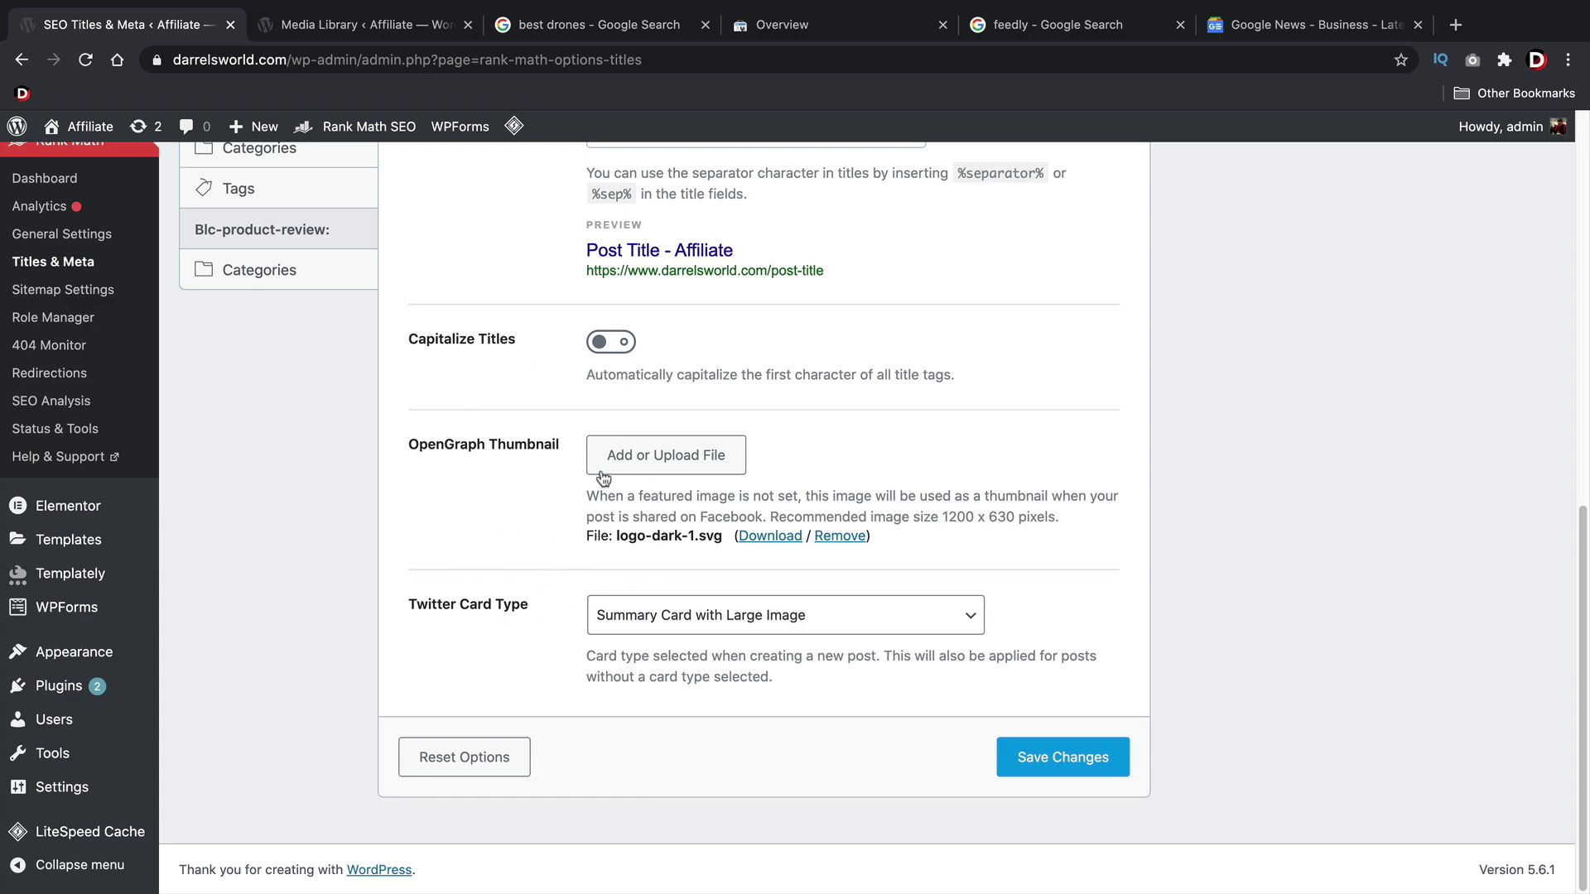
left_click(709, 620)
left_click(710, 617)
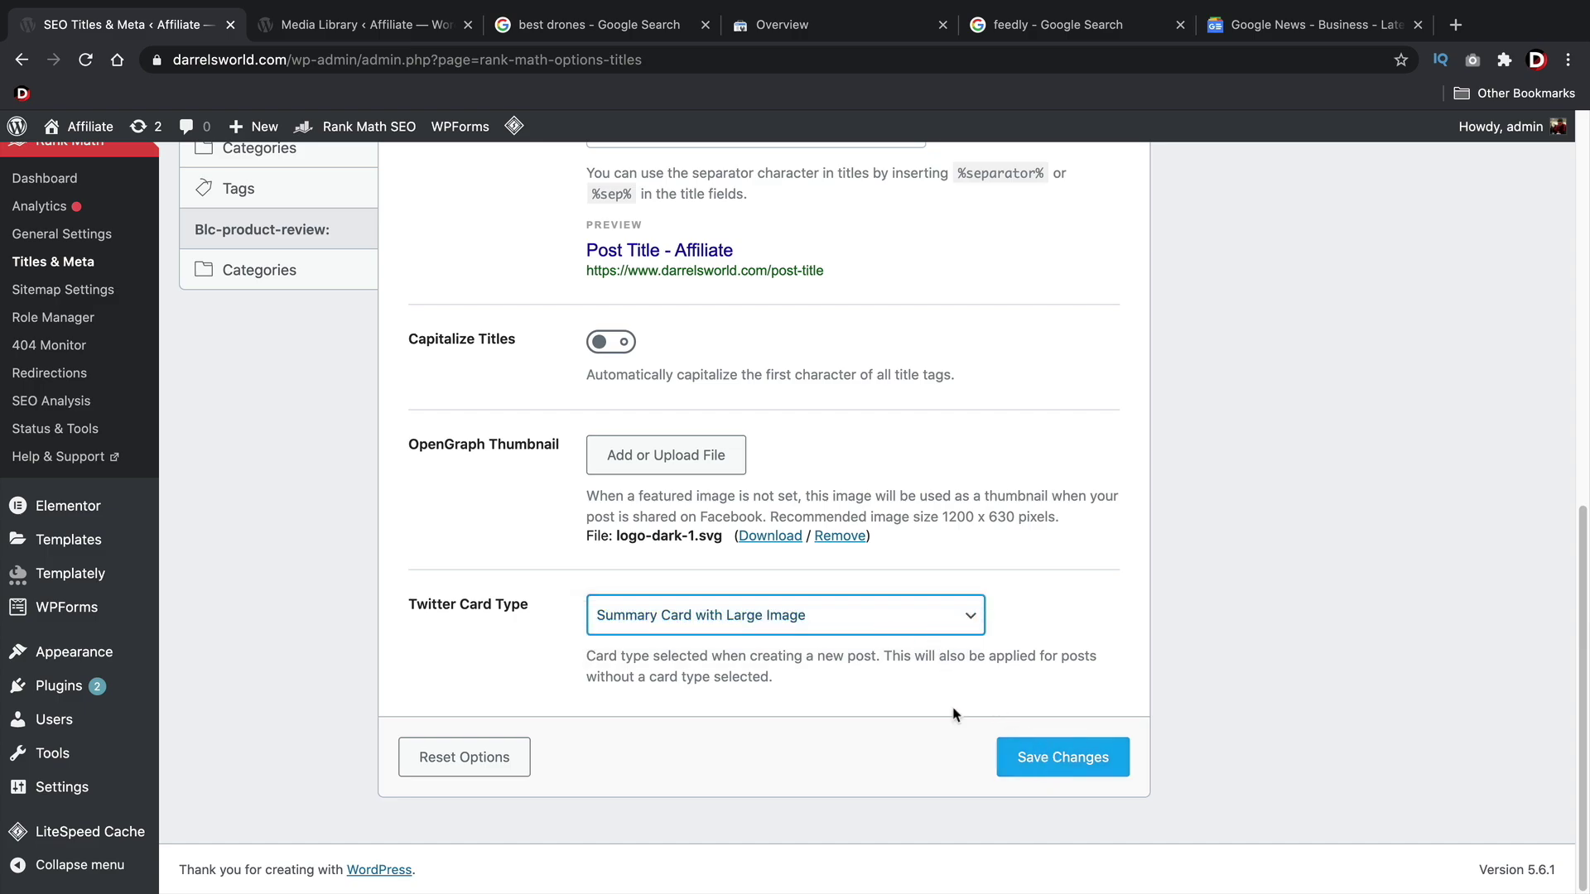
left_click(1049, 758)
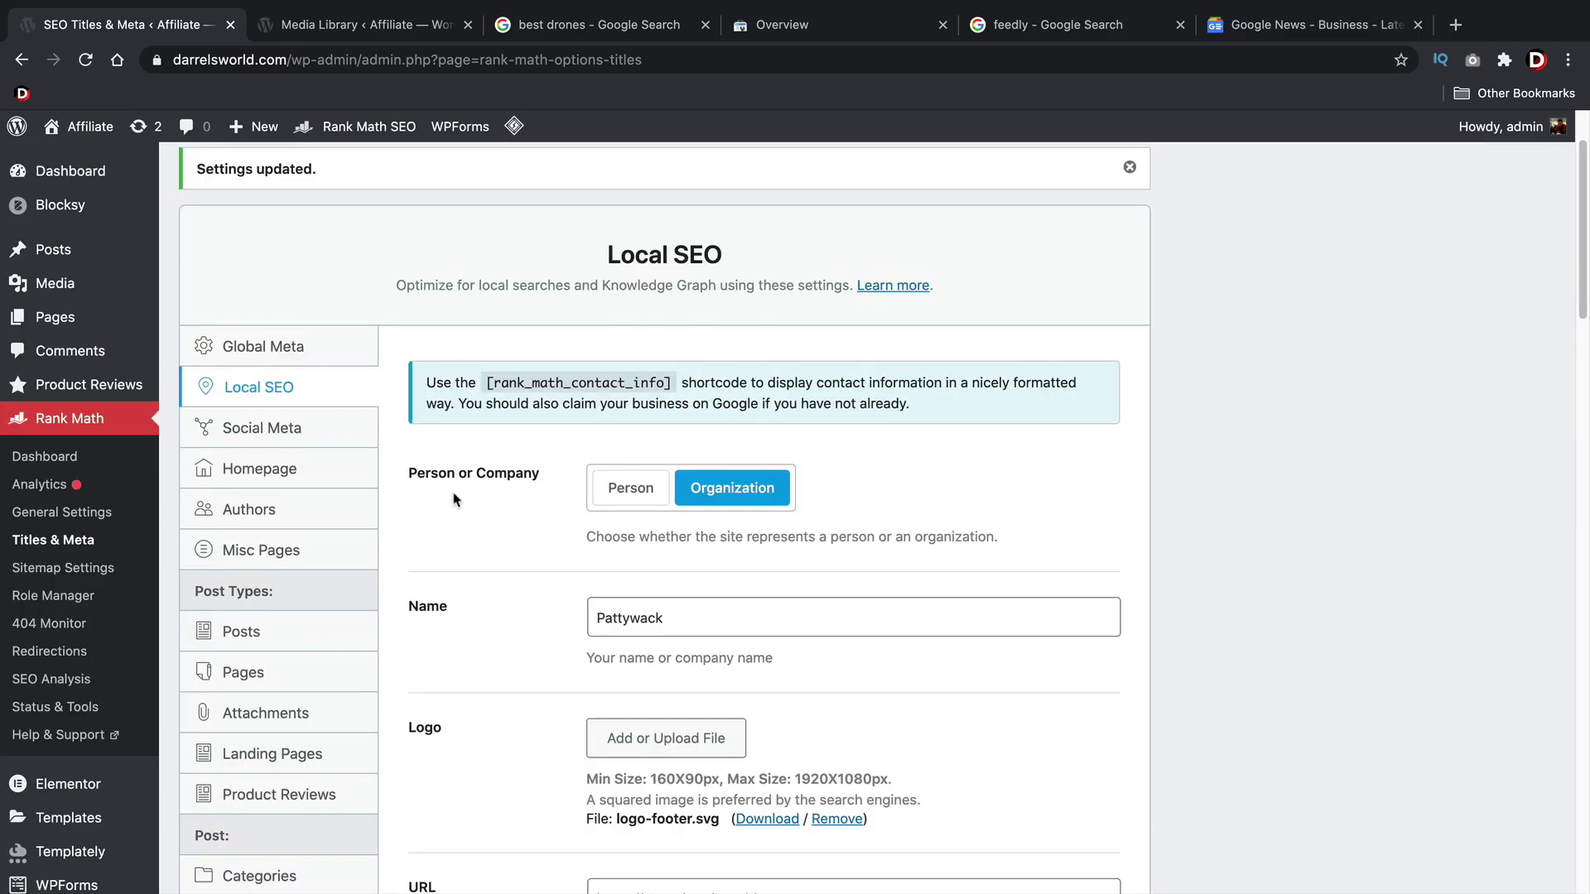
- Review the Local SEO fields for organization, logo, URL, address, business type and opening hours
scroll(453, 499, "down", 5)
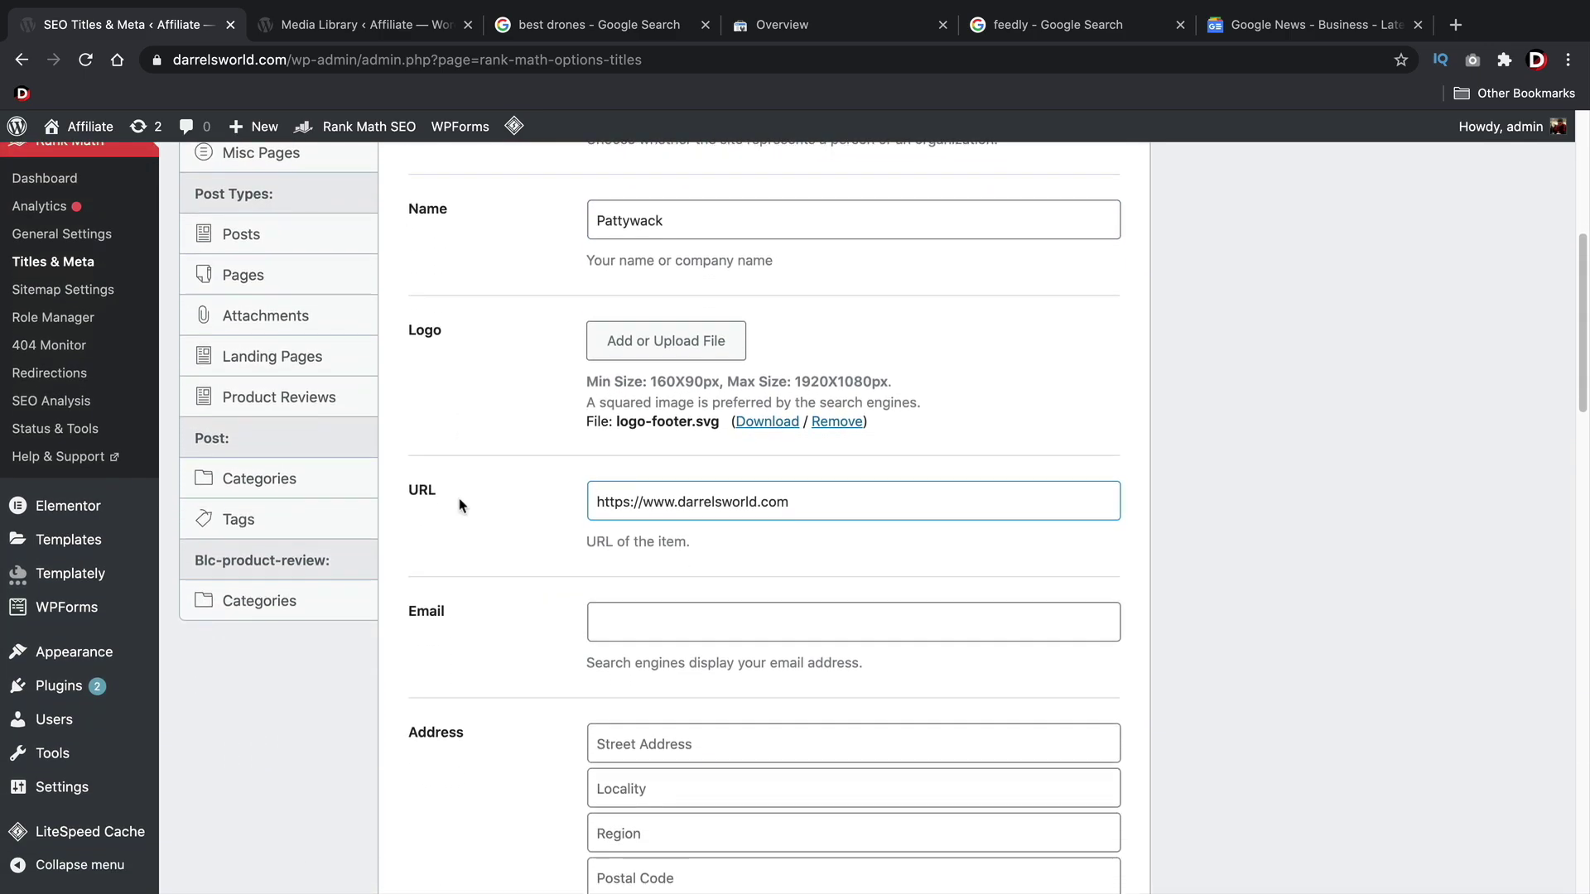
scroll(461, 505, "down", 7)
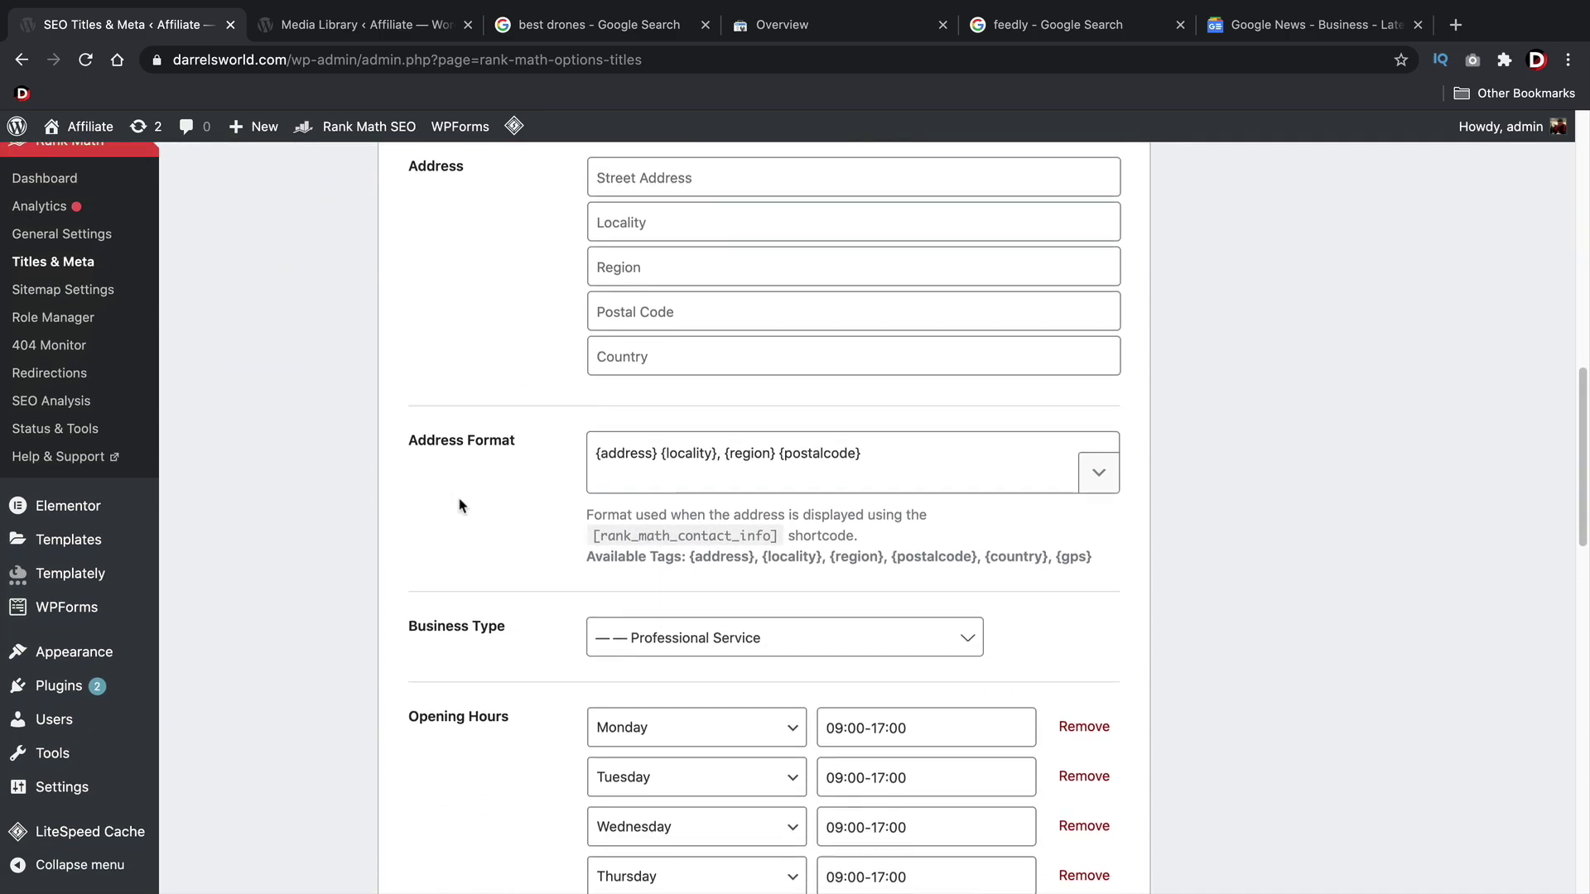
scroll(460, 505, "down", 4)
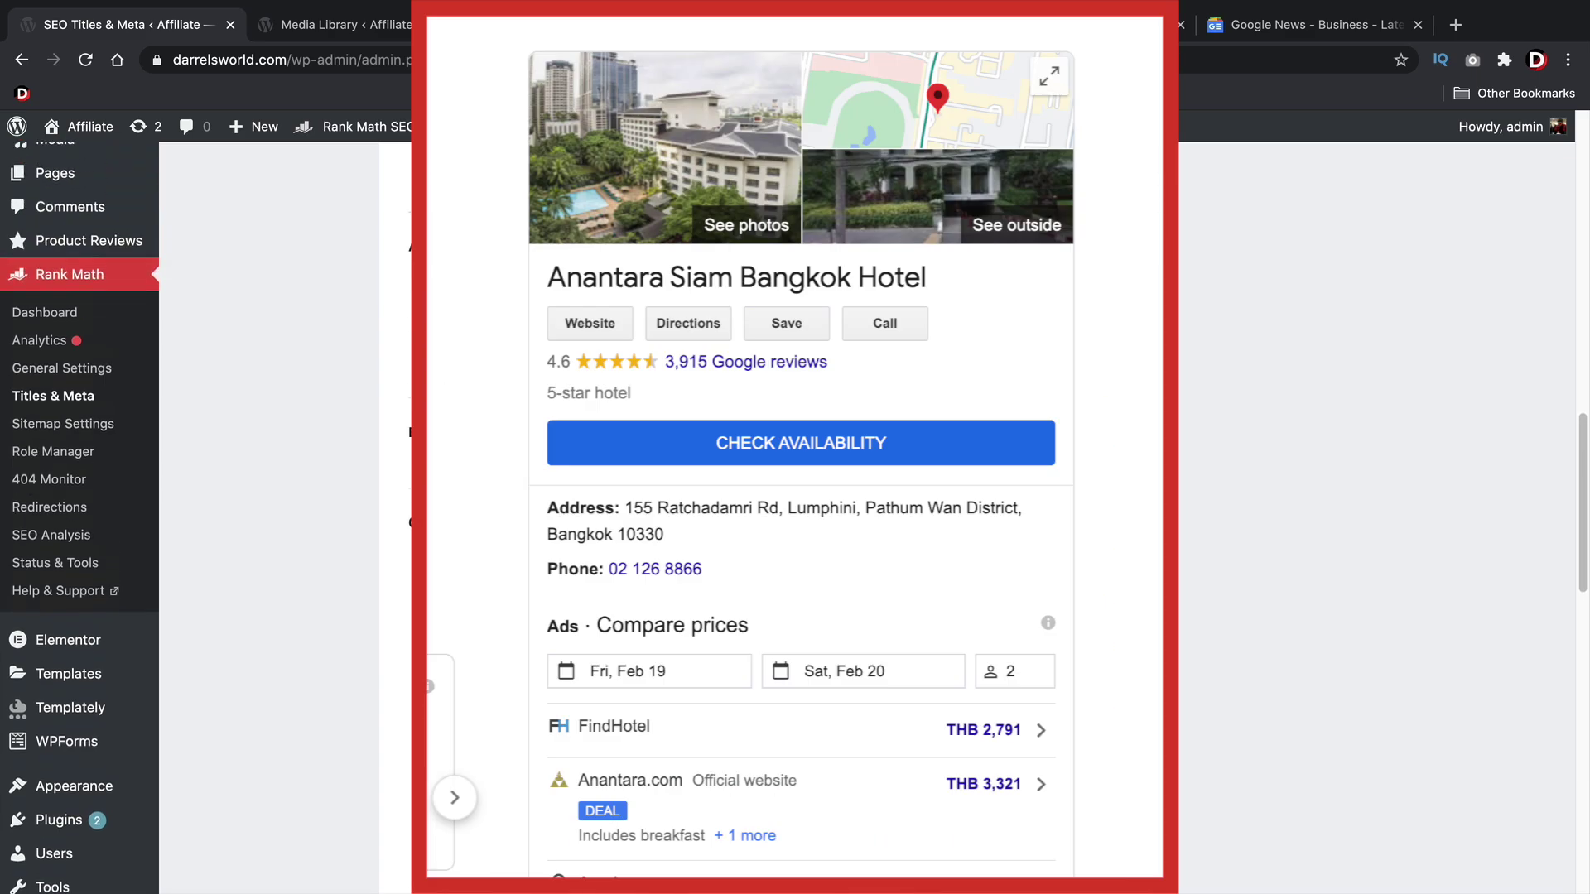
scroll(460, 505, "up", 15)
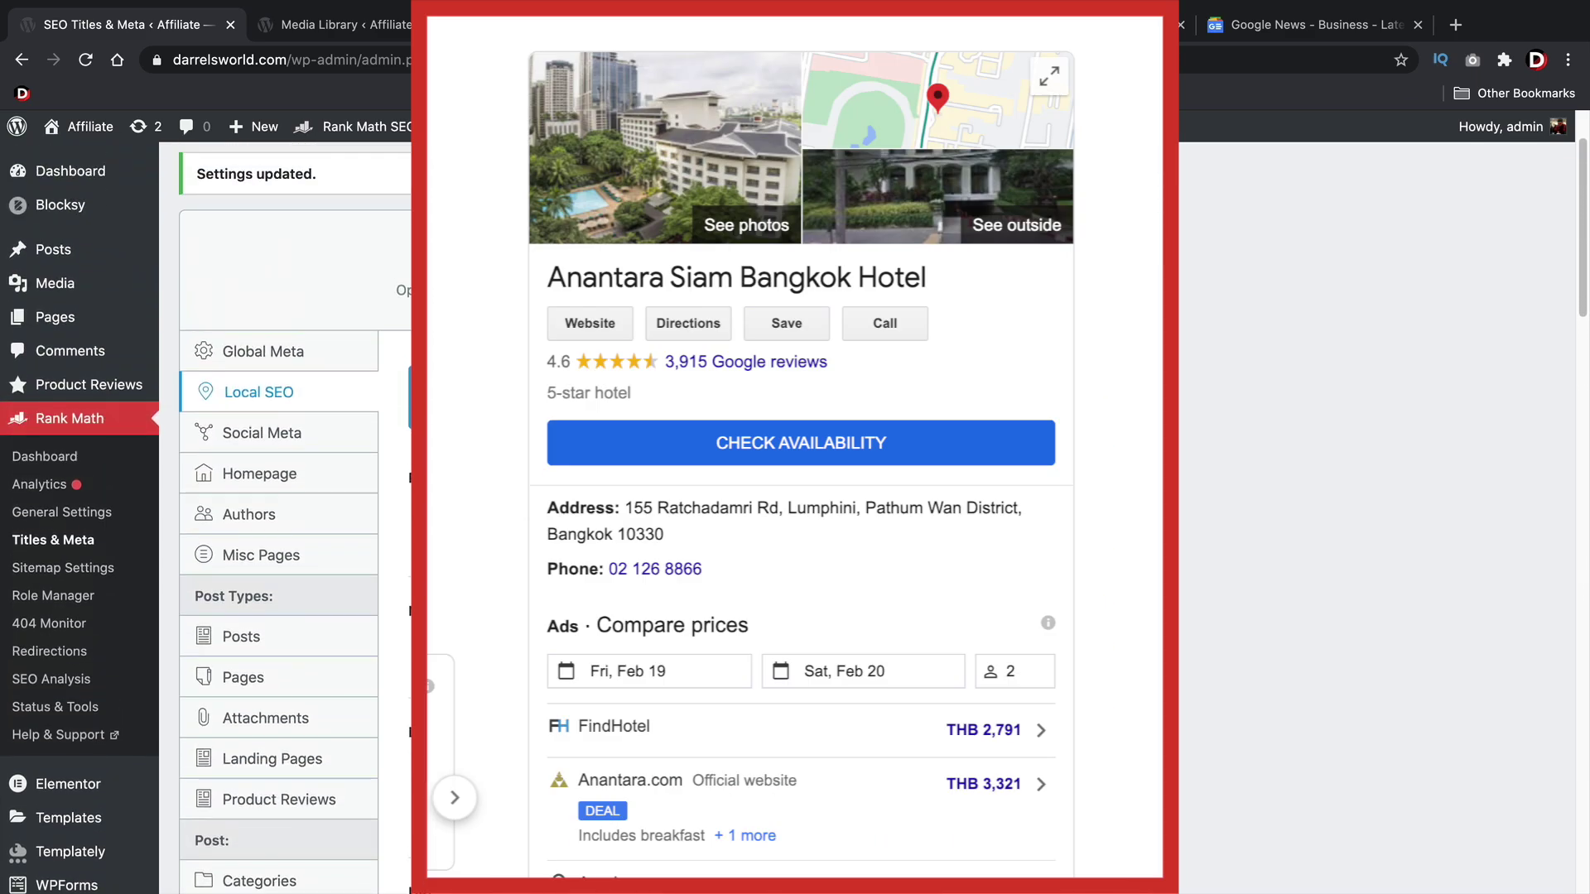
scroll(461, 505, "down", 2)
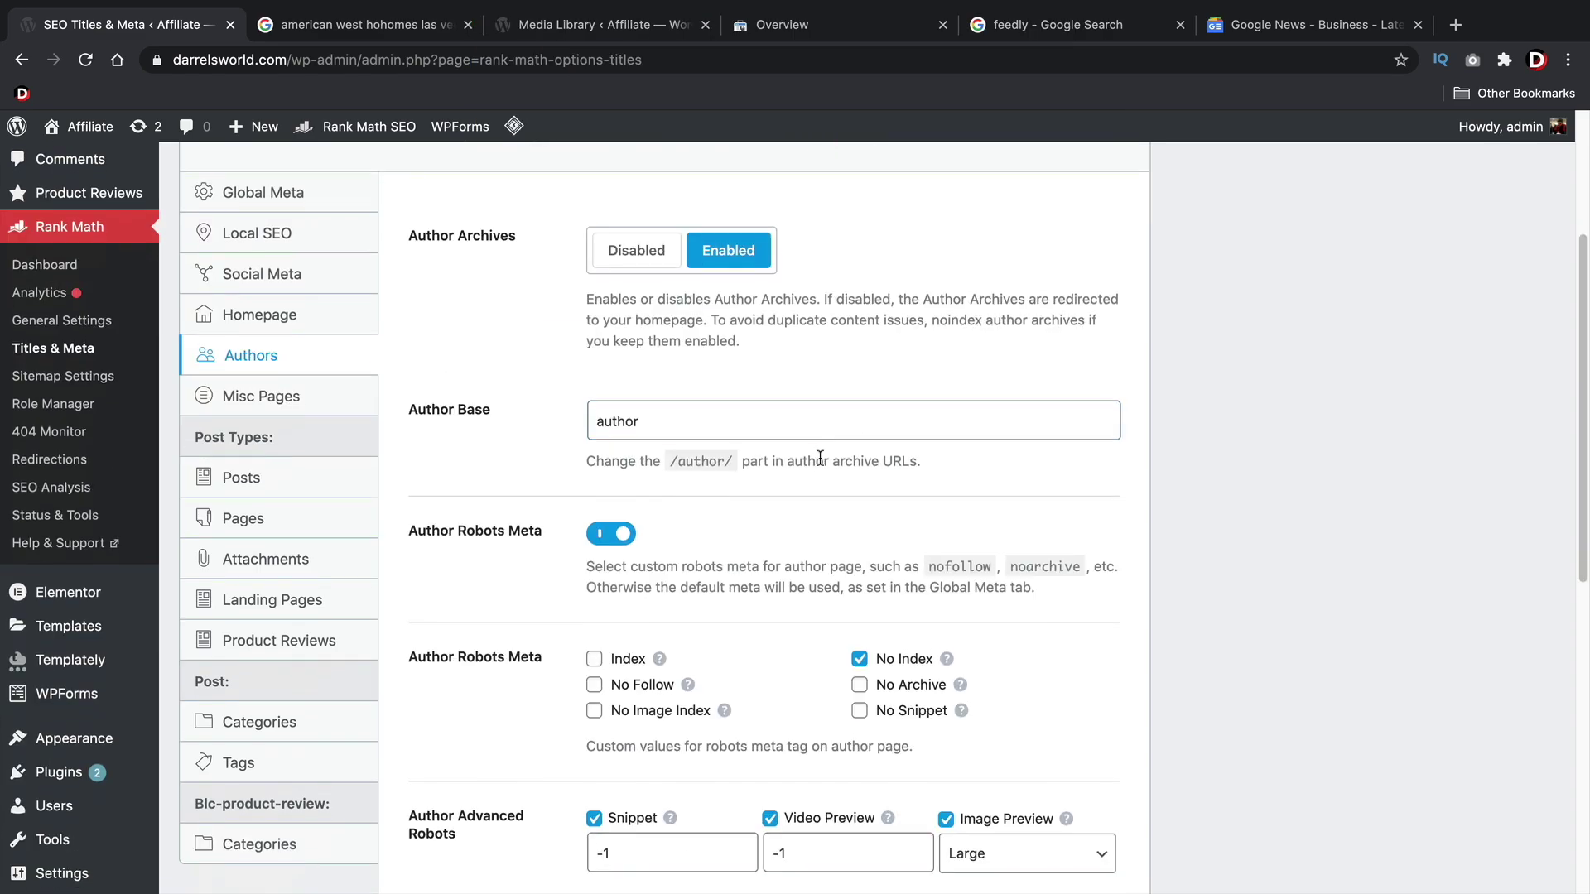
- Compare the Author Archives options and the author settings, set the archives to Disabled and save the changes
scroll(859, 481, "up", 2)
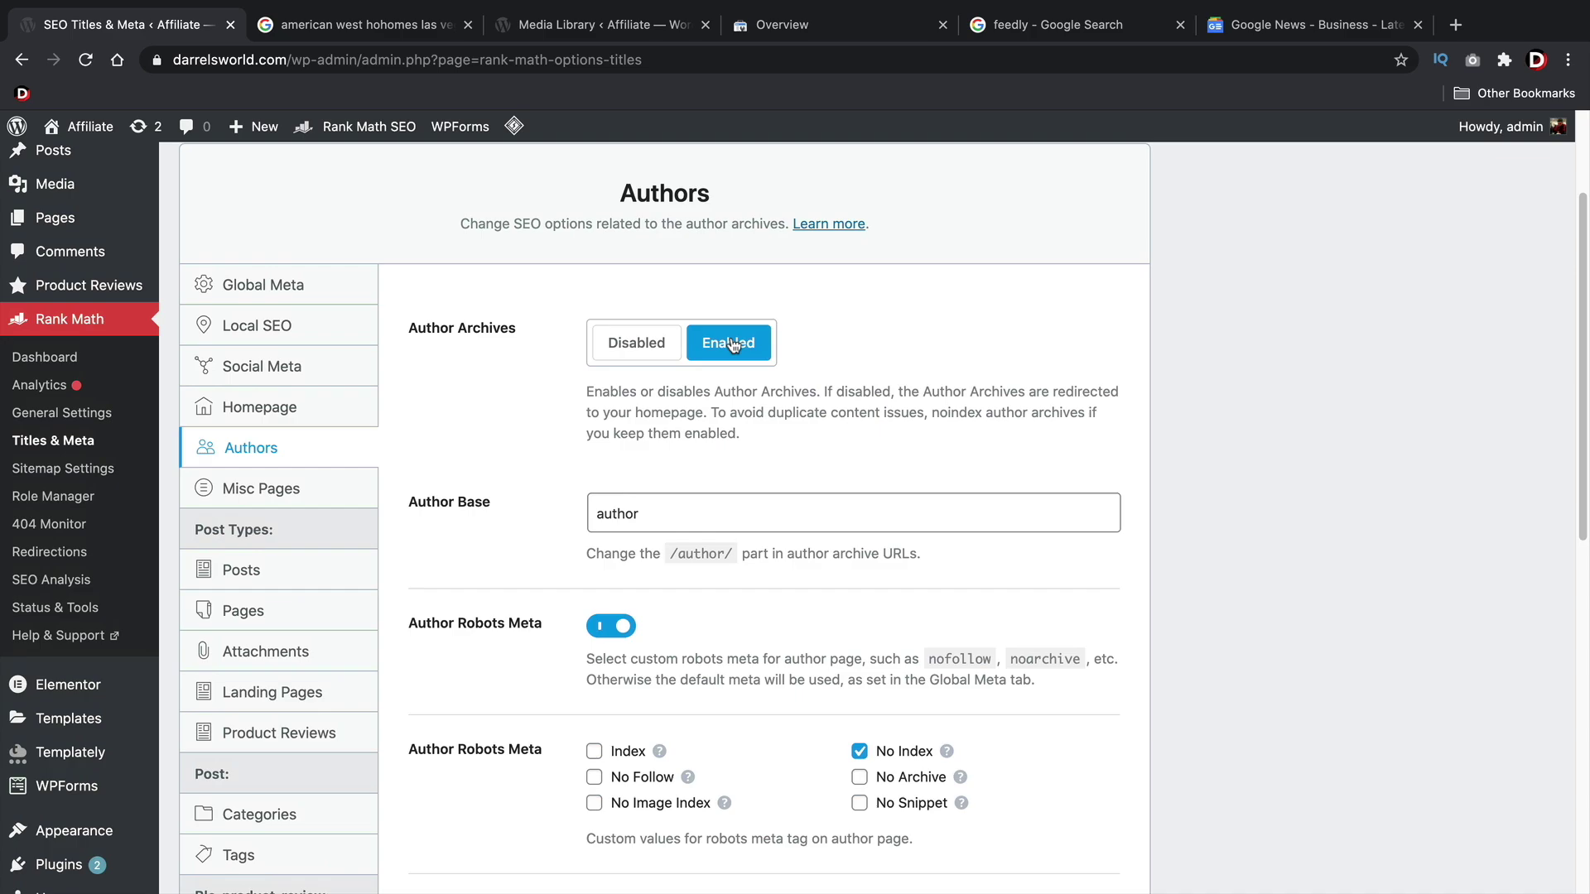
left_click(644, 343)
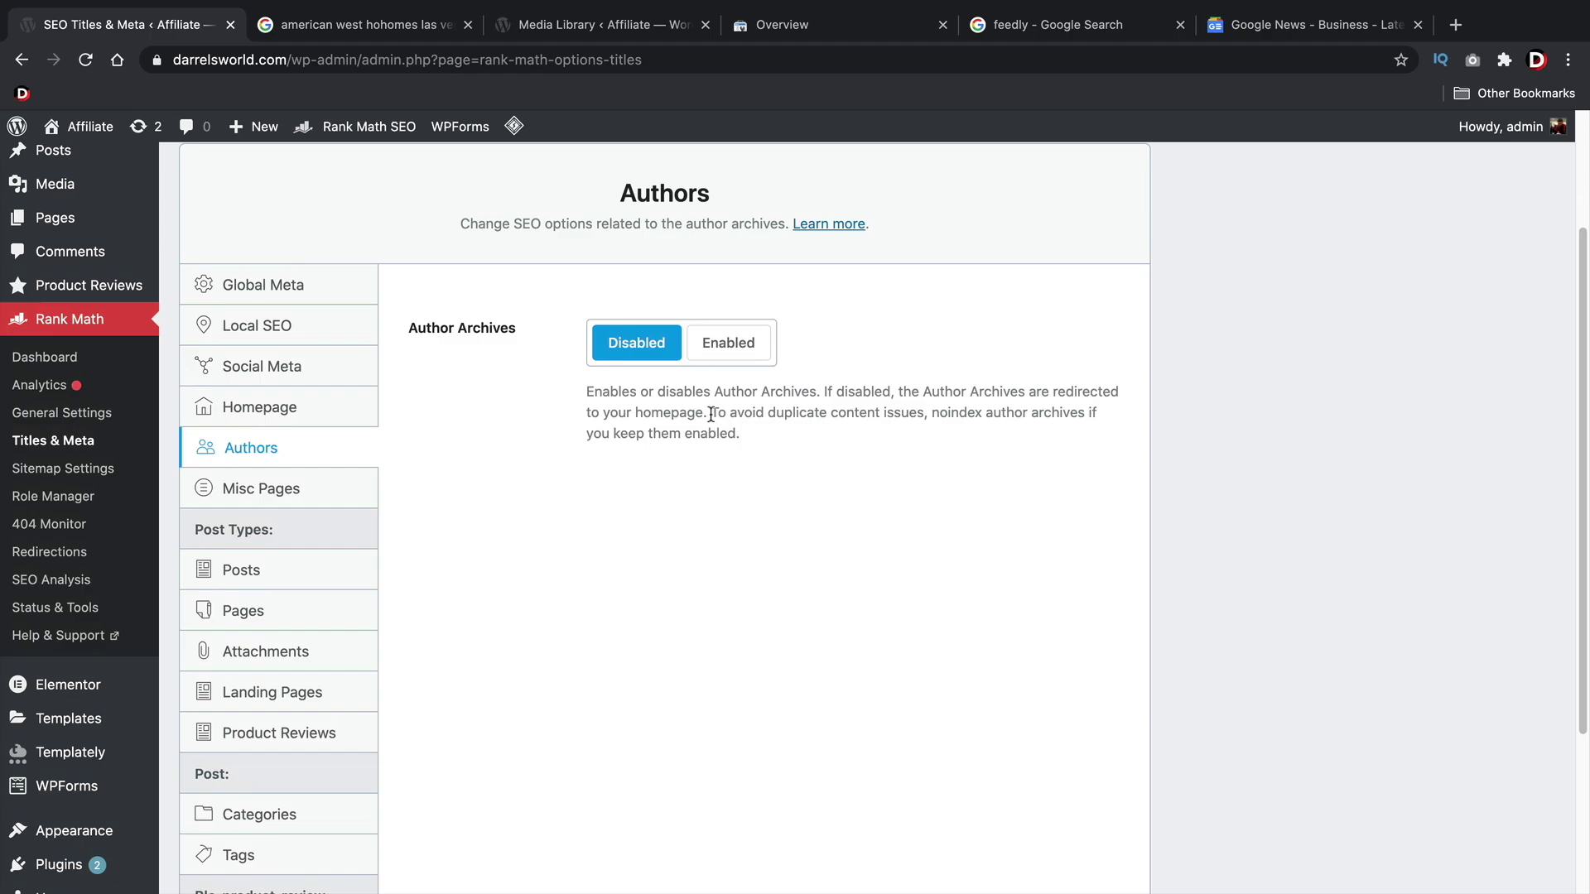
left_click(707, 356)
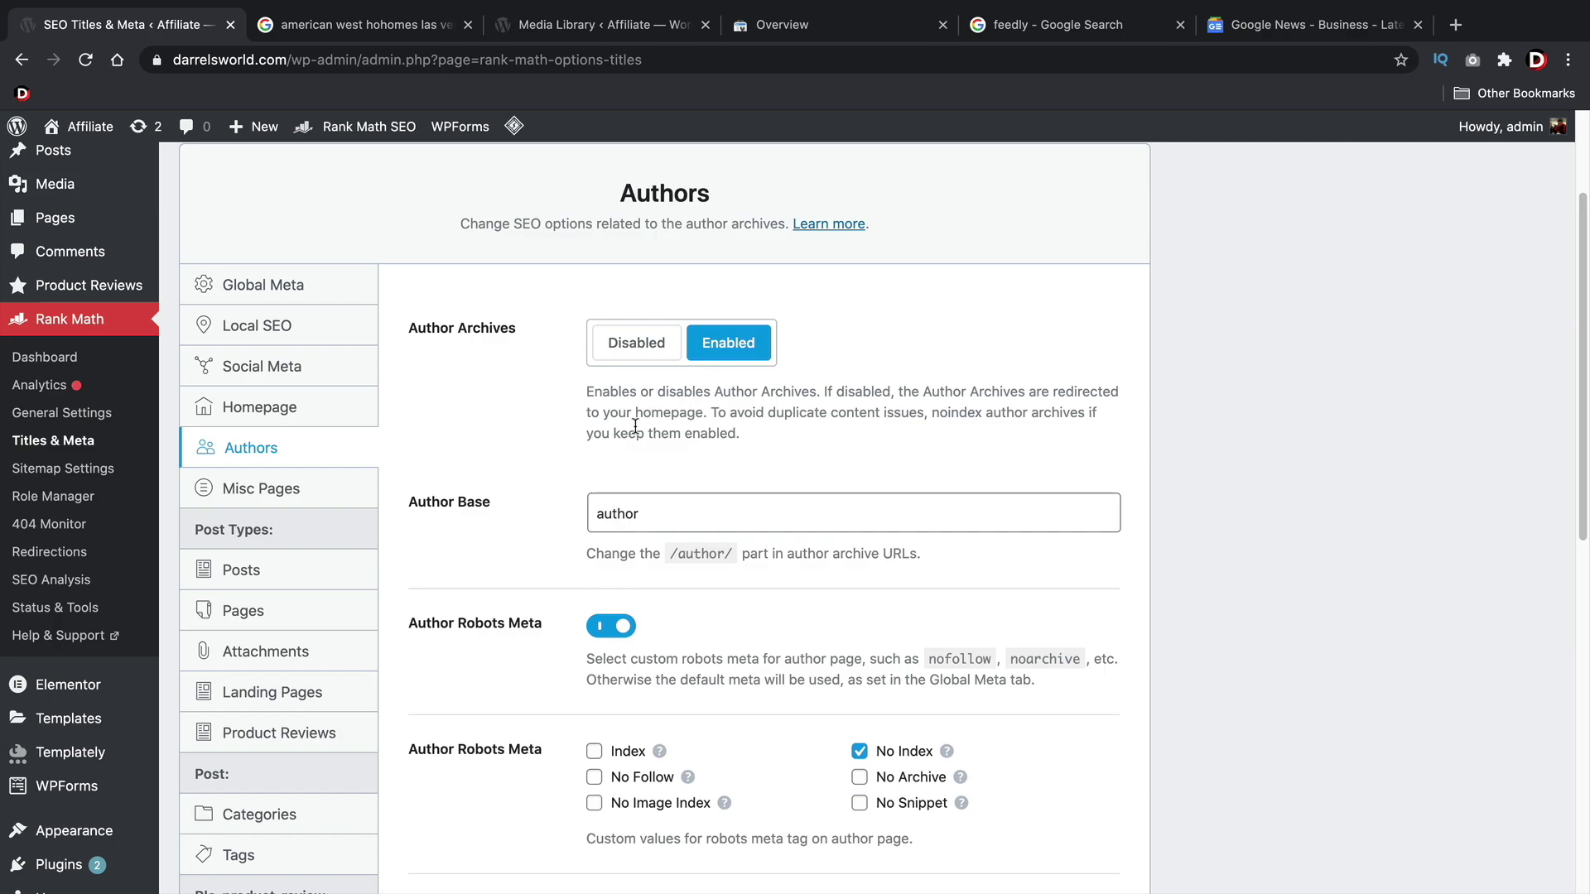
scroll(571, 412, "down", 5)
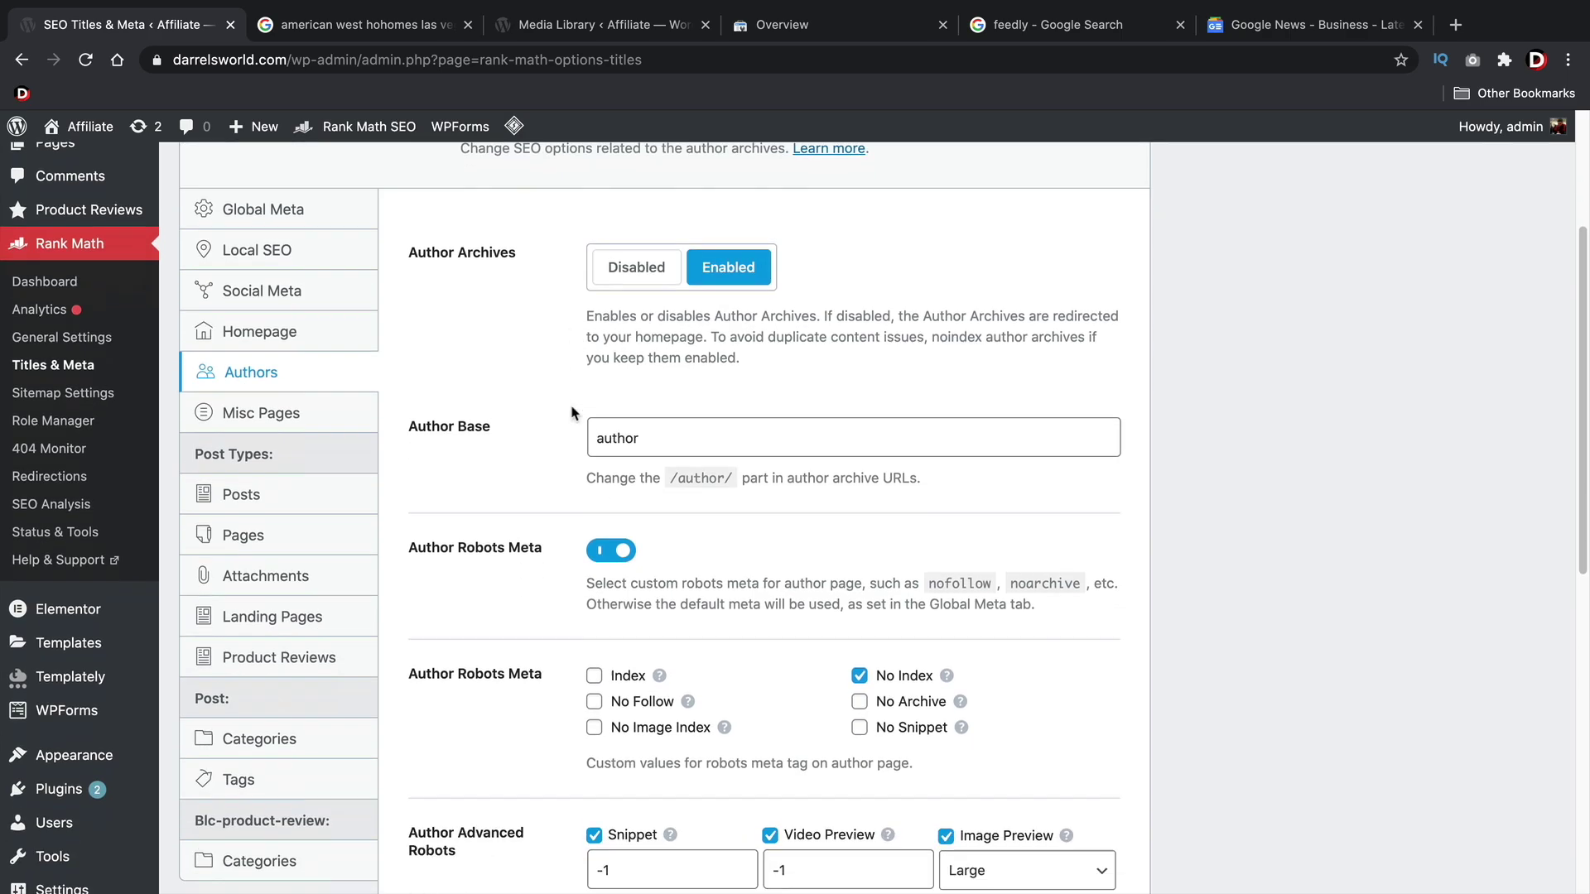
scroll(571, 412, "down", 4)
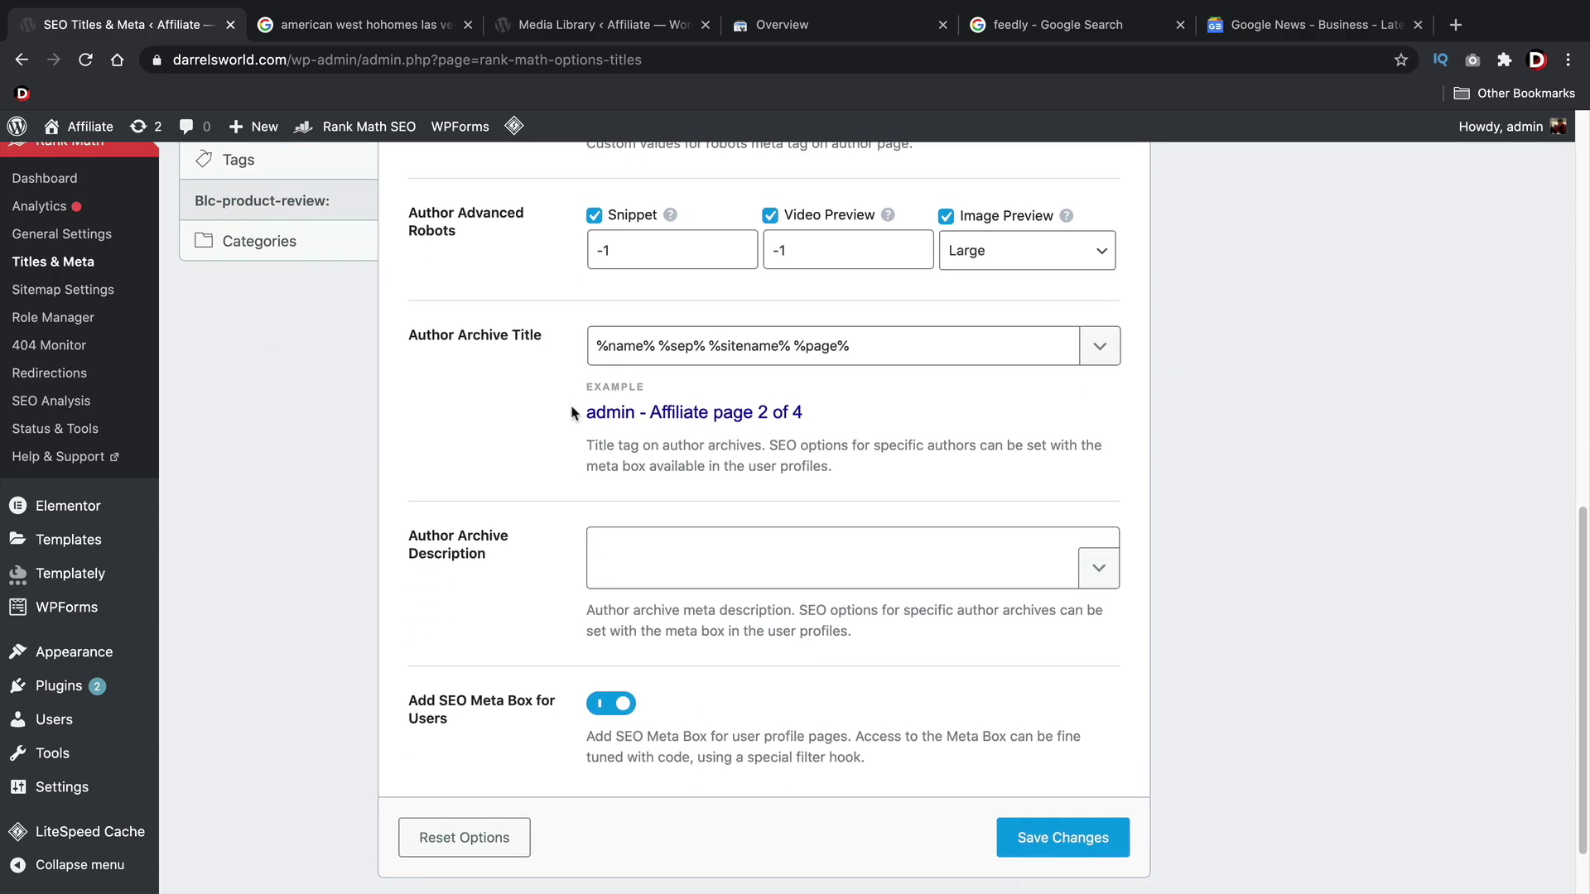
scroll(571, 413, "down", 2)
scroll(763, 422, "up", 12)
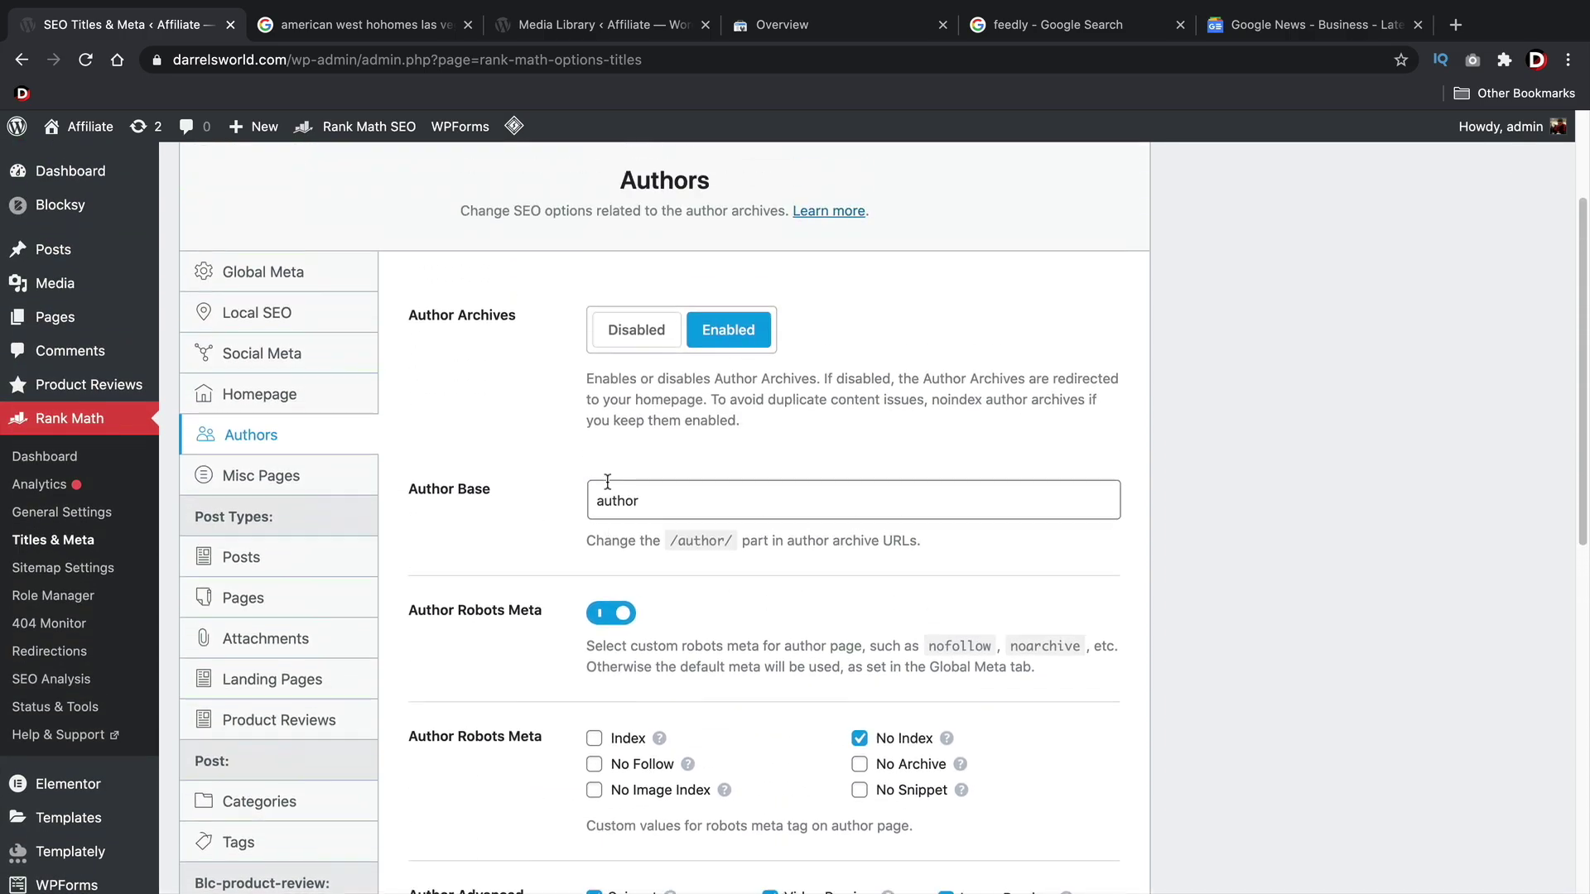
left_click(637, 480)
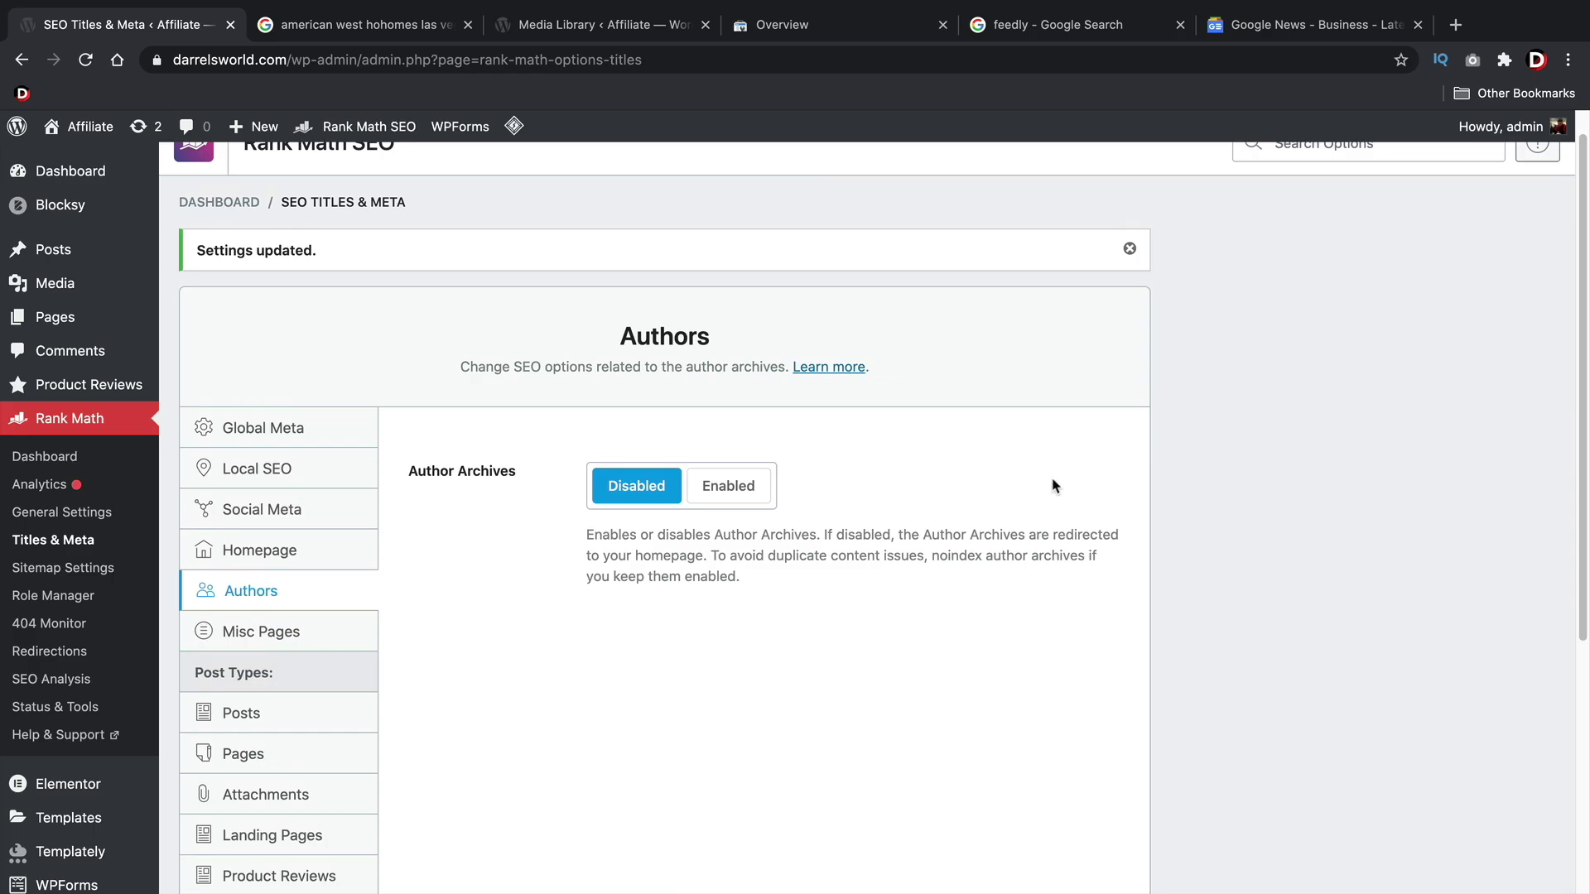
- Set Author Archives to Enabled, check that the author robots meta uses No Index, and save the changes
left_click(721, 497)
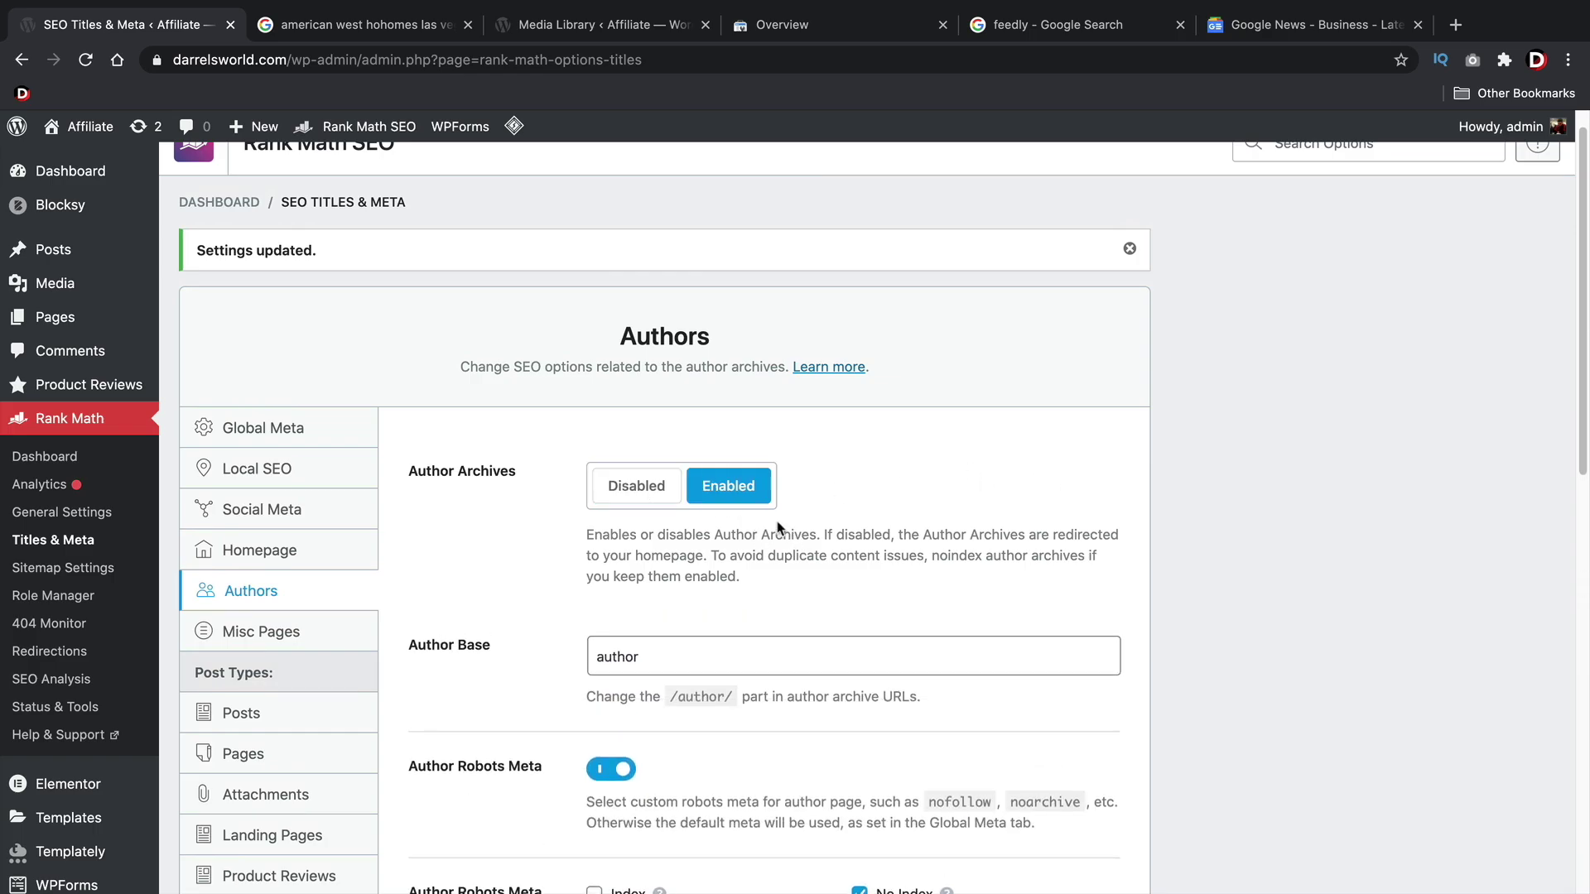
scroll(865, 529, "down", 5)
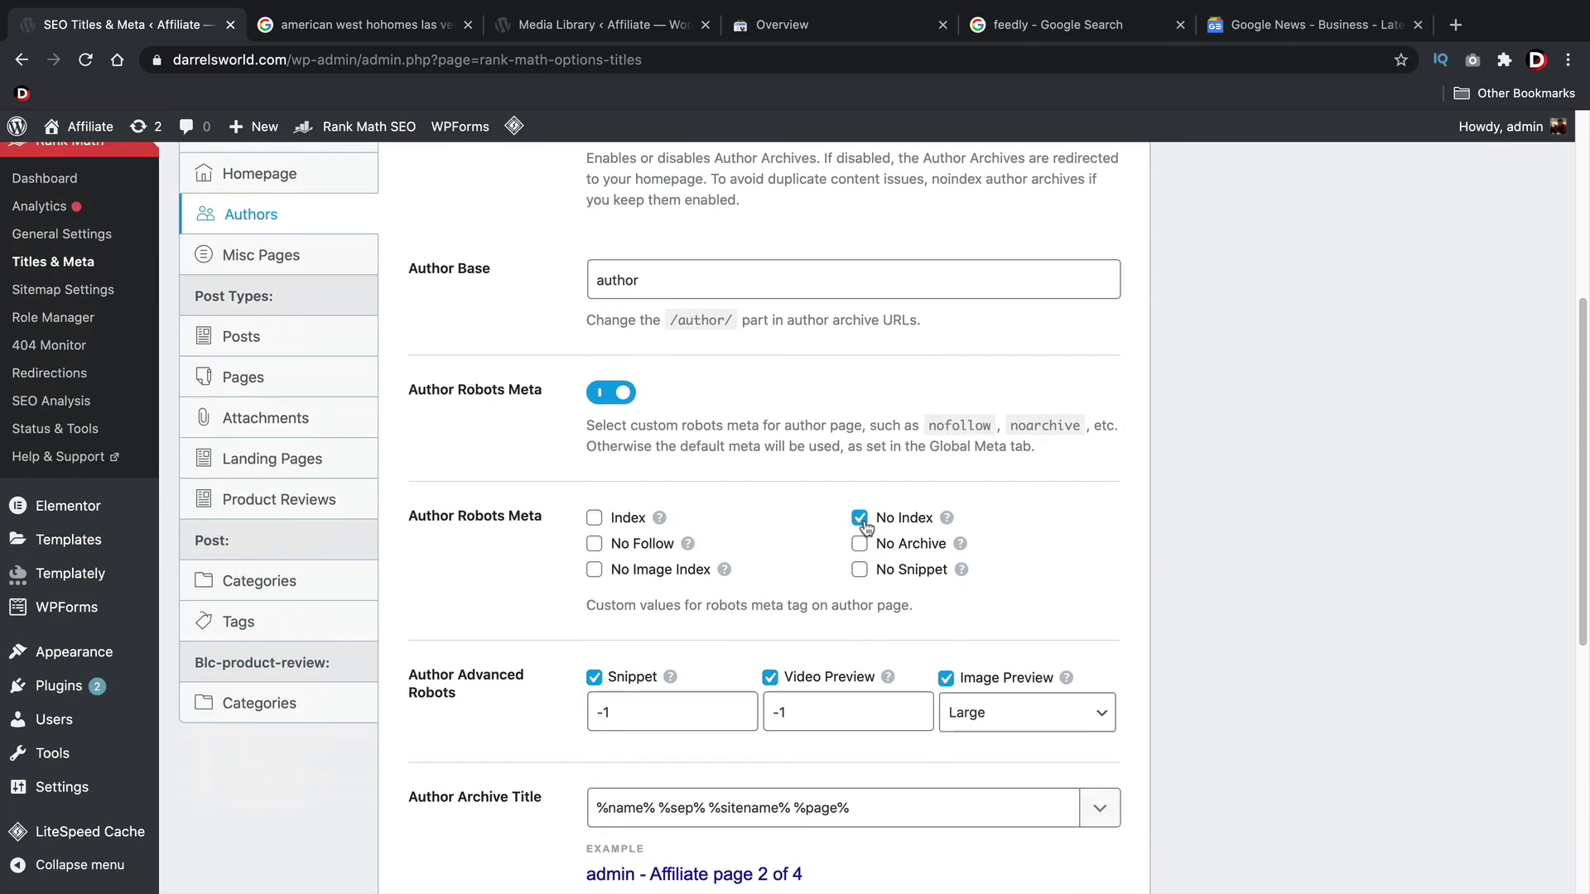
scroll(865, 528, "down", 5)
left_click(1076, 849)
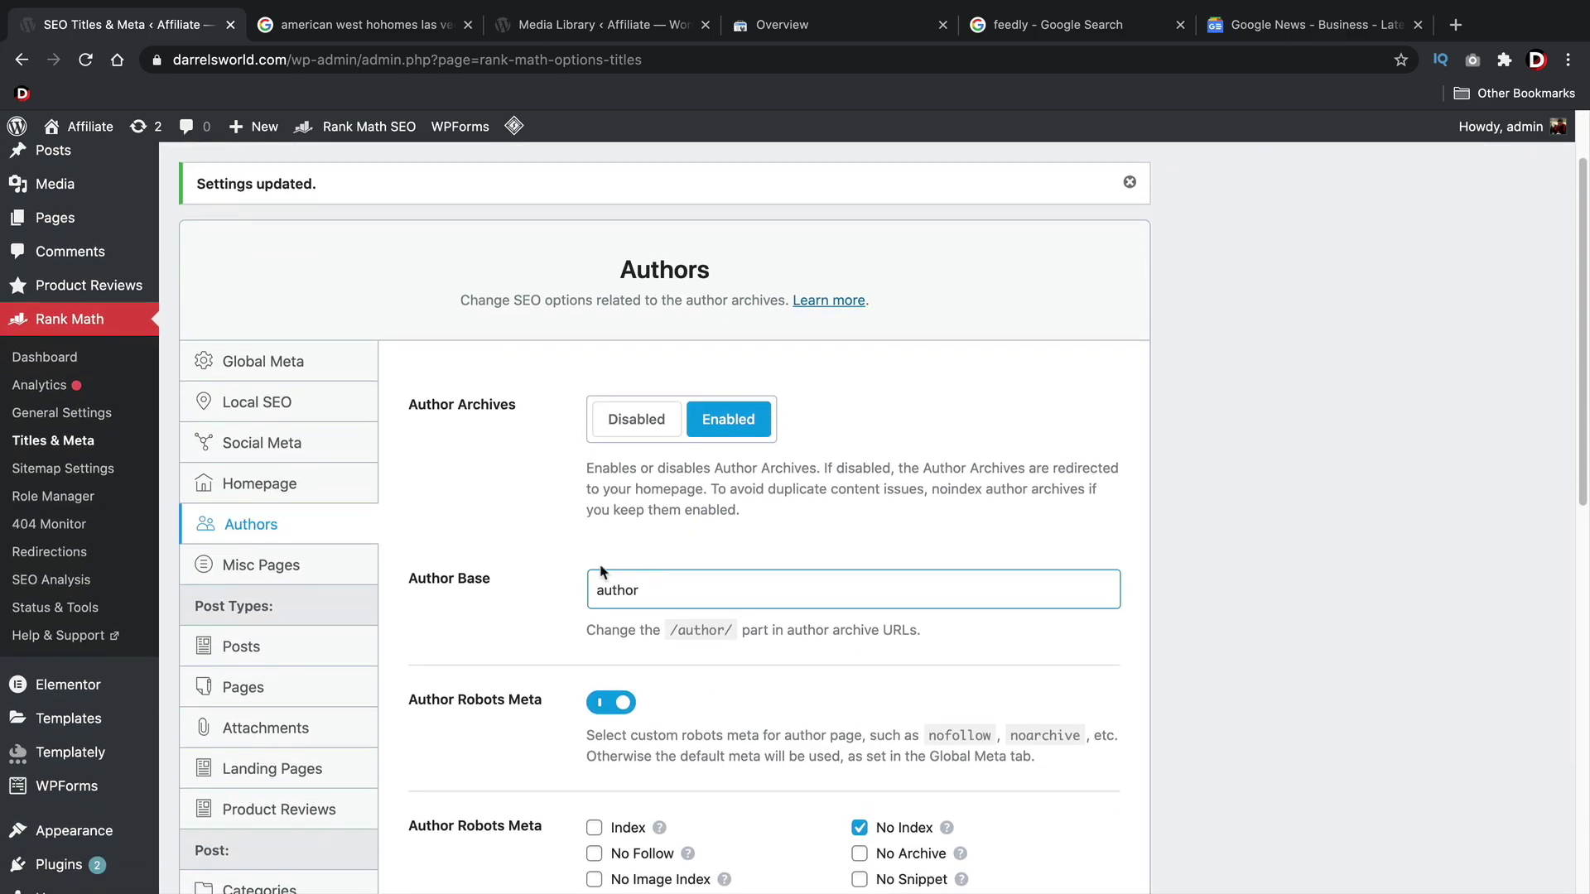
- Shorten the 404 Title in the Misc Pages settings to "Page Not Found" by removing the separator and site name variables
left_click(308, 571)
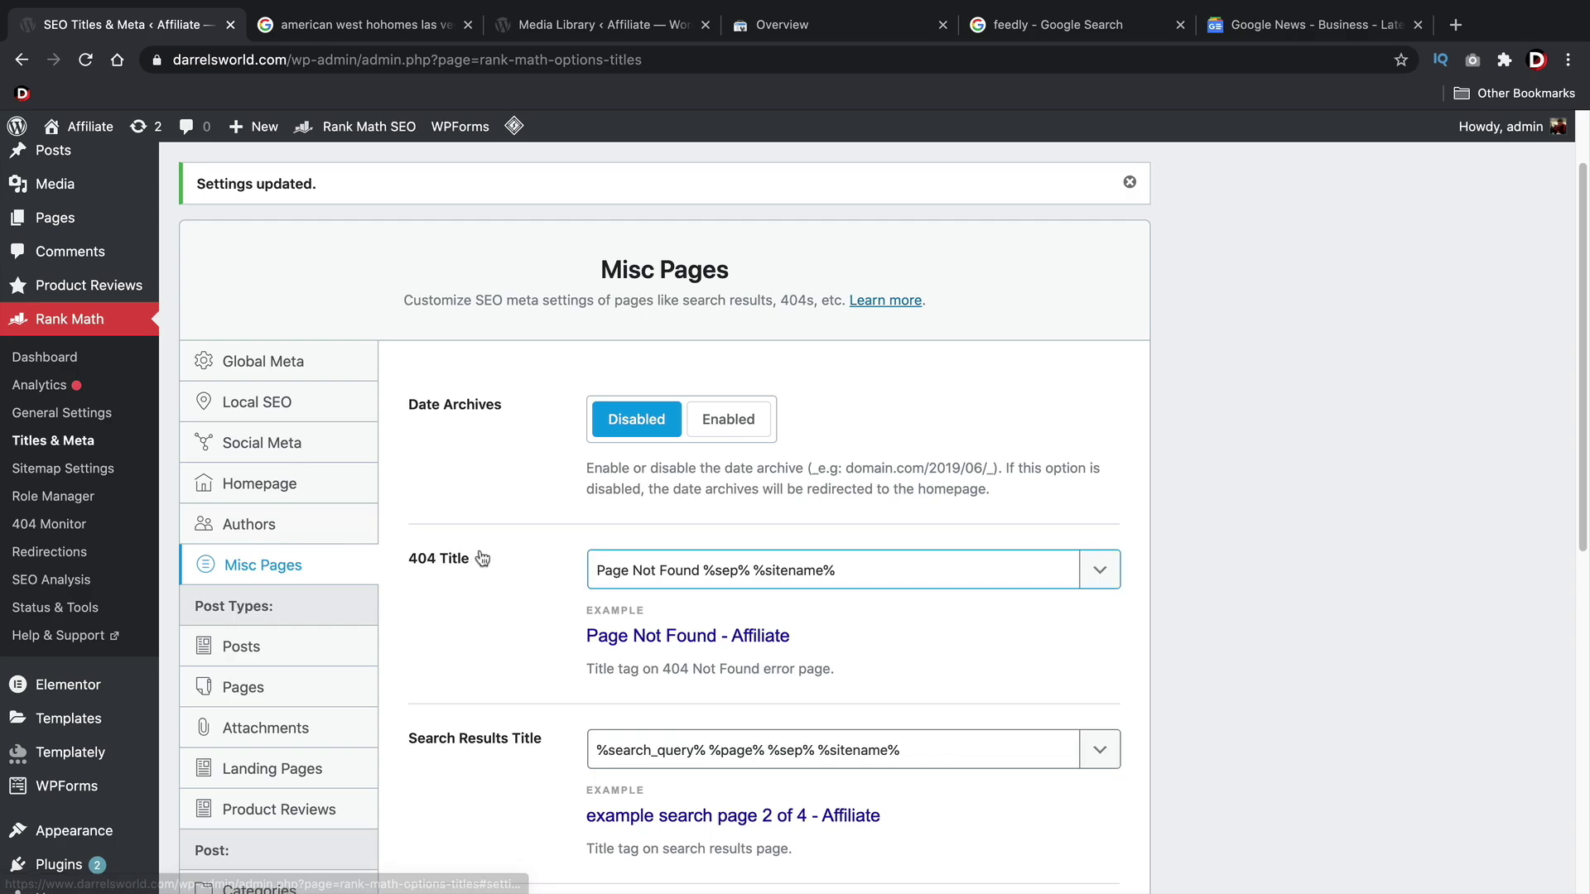
scroll(545, 551, "down", 1)
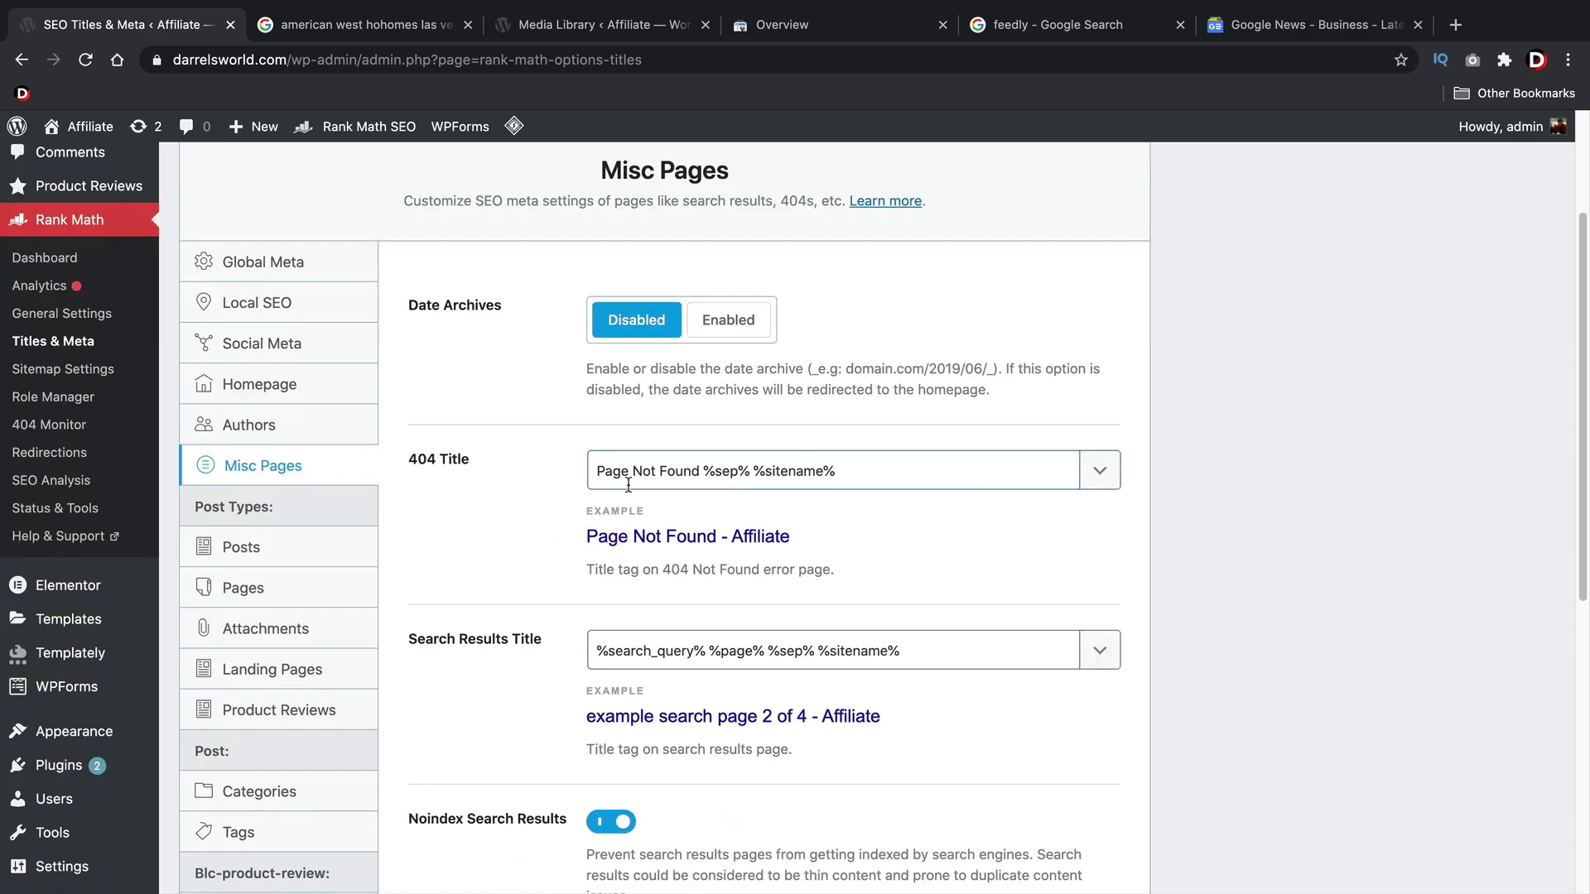
mouse_move(840, 476)
left_mouse_down()
mouse_move(799, 477)
mouse_move(817, 476)
left_mouse_up()
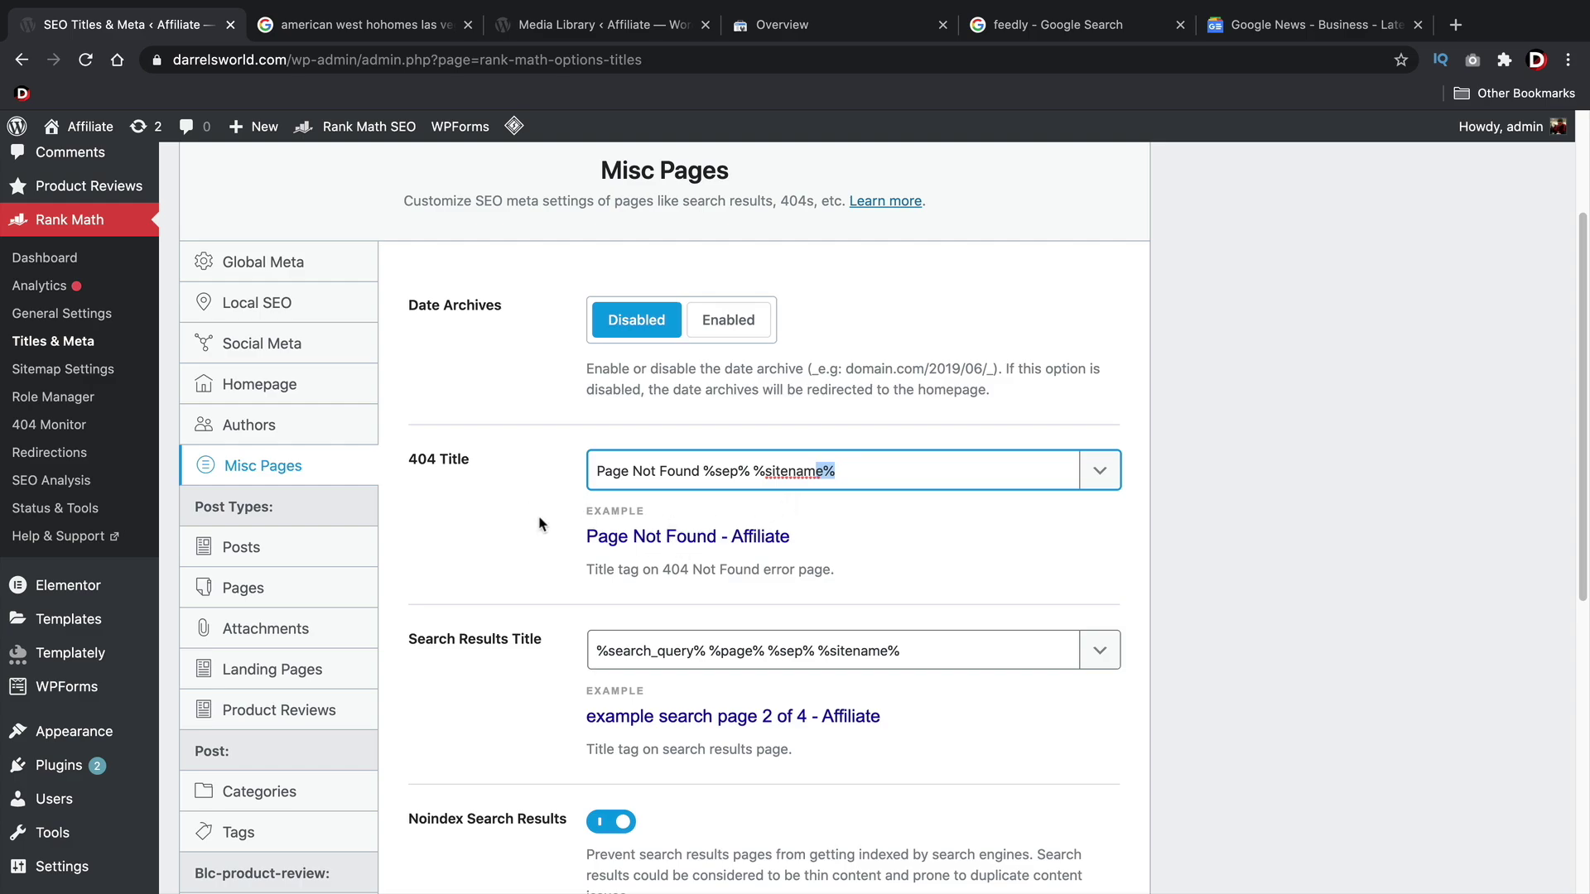
left_click_drag(756, 468, 928, 476)
key("BackSpace")
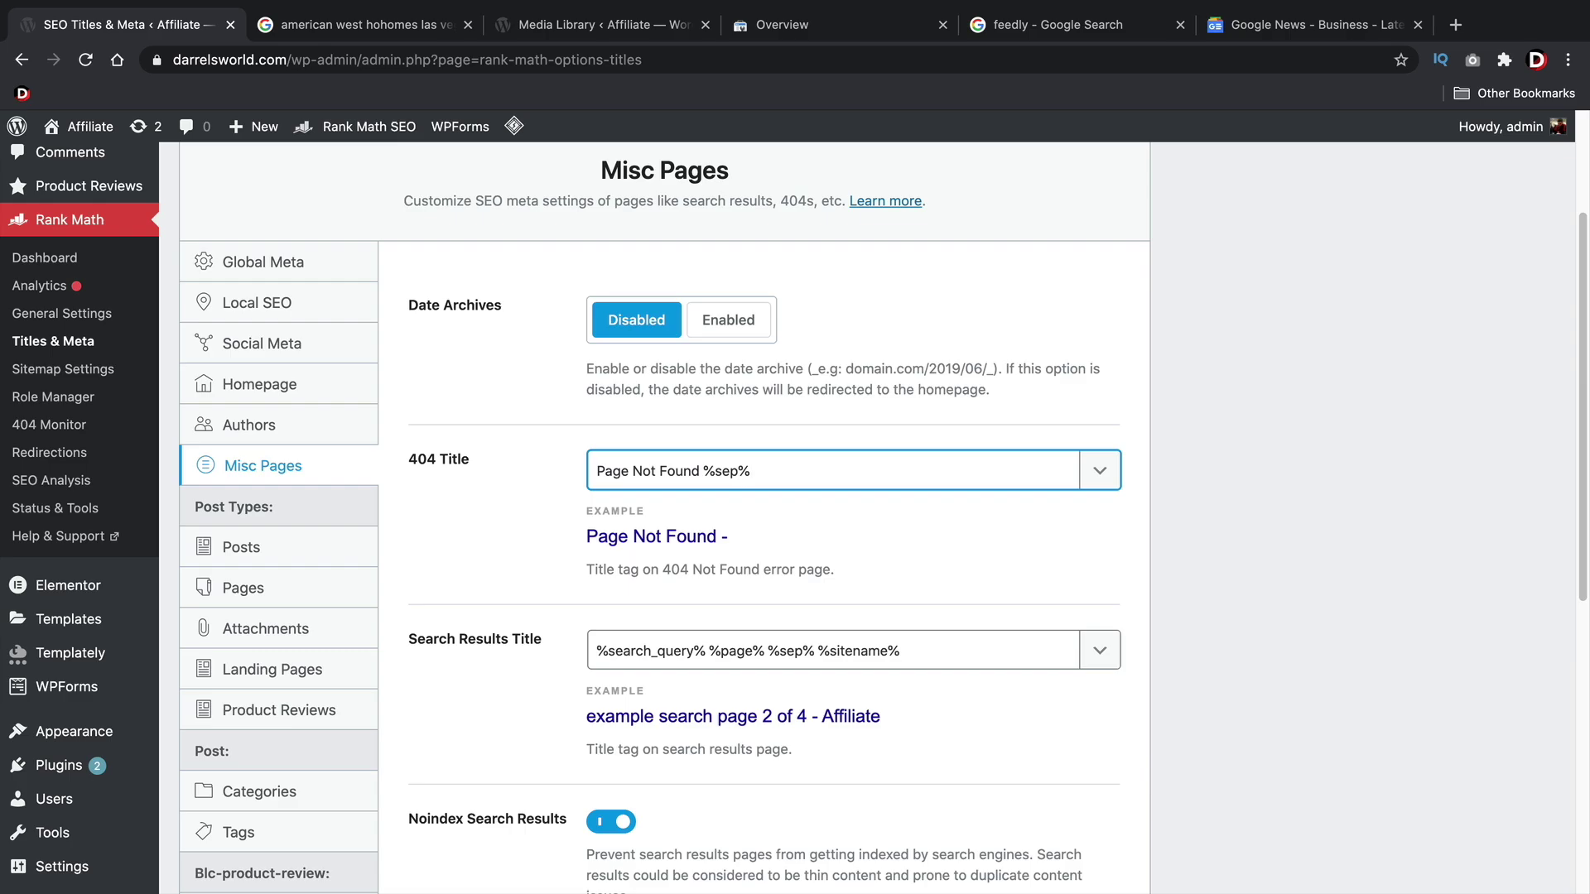
key("BackSpace")
key("BackSpace")
key("BackSpace")
key("BackSpace")
key("BackSpace")
key("BackSpace")
- Add "Results For" in front of the %search_query% variable in the Search Results Title
scroll(929, 472, "down", 3)
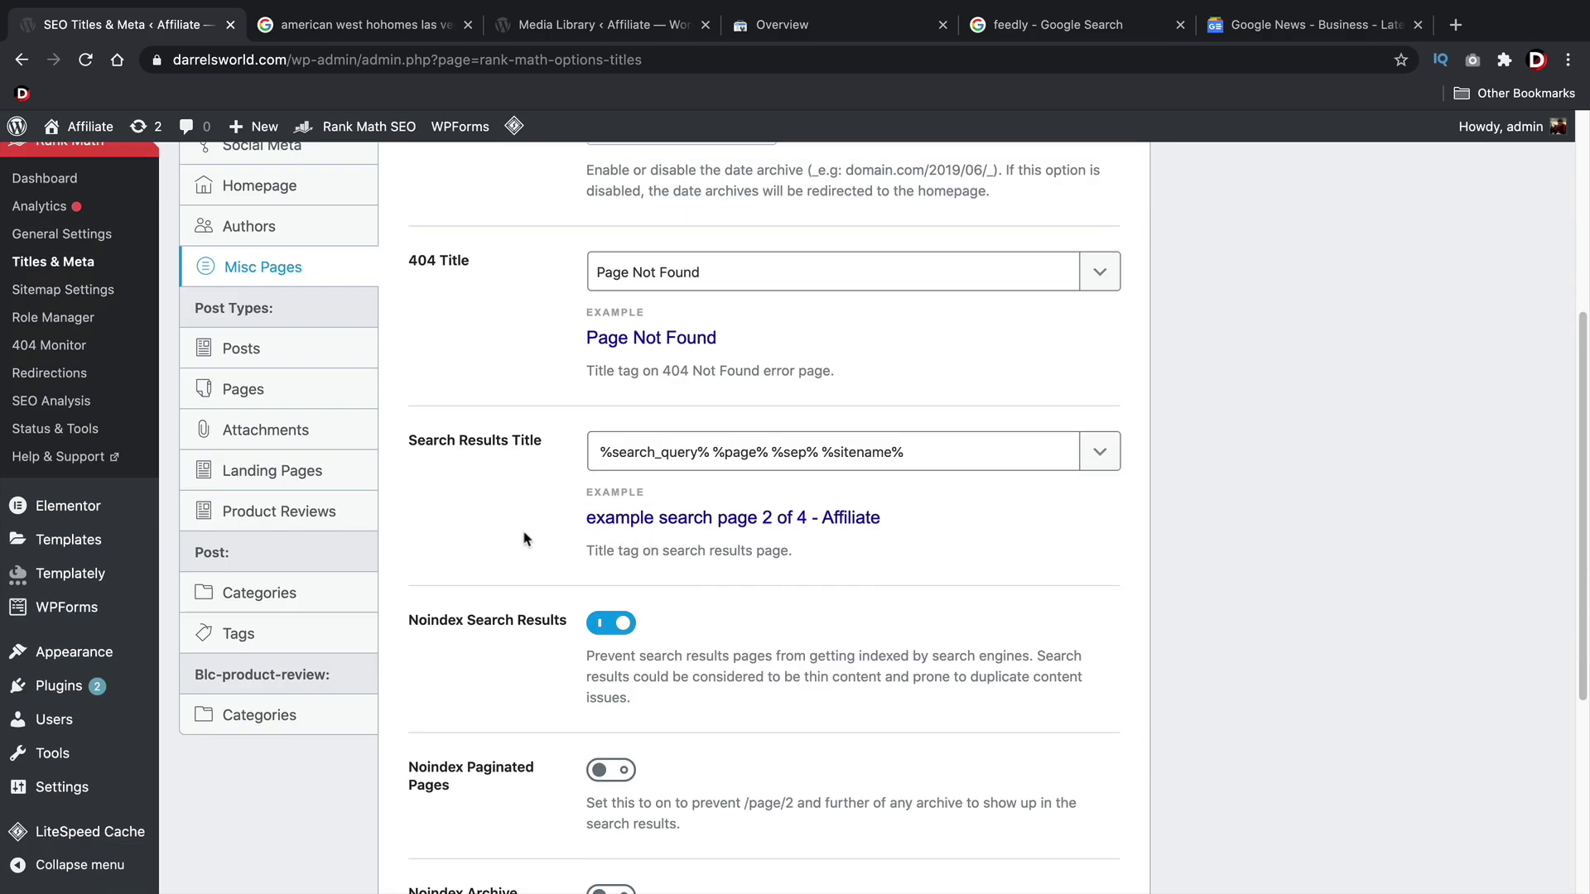
left_click(601, 458)
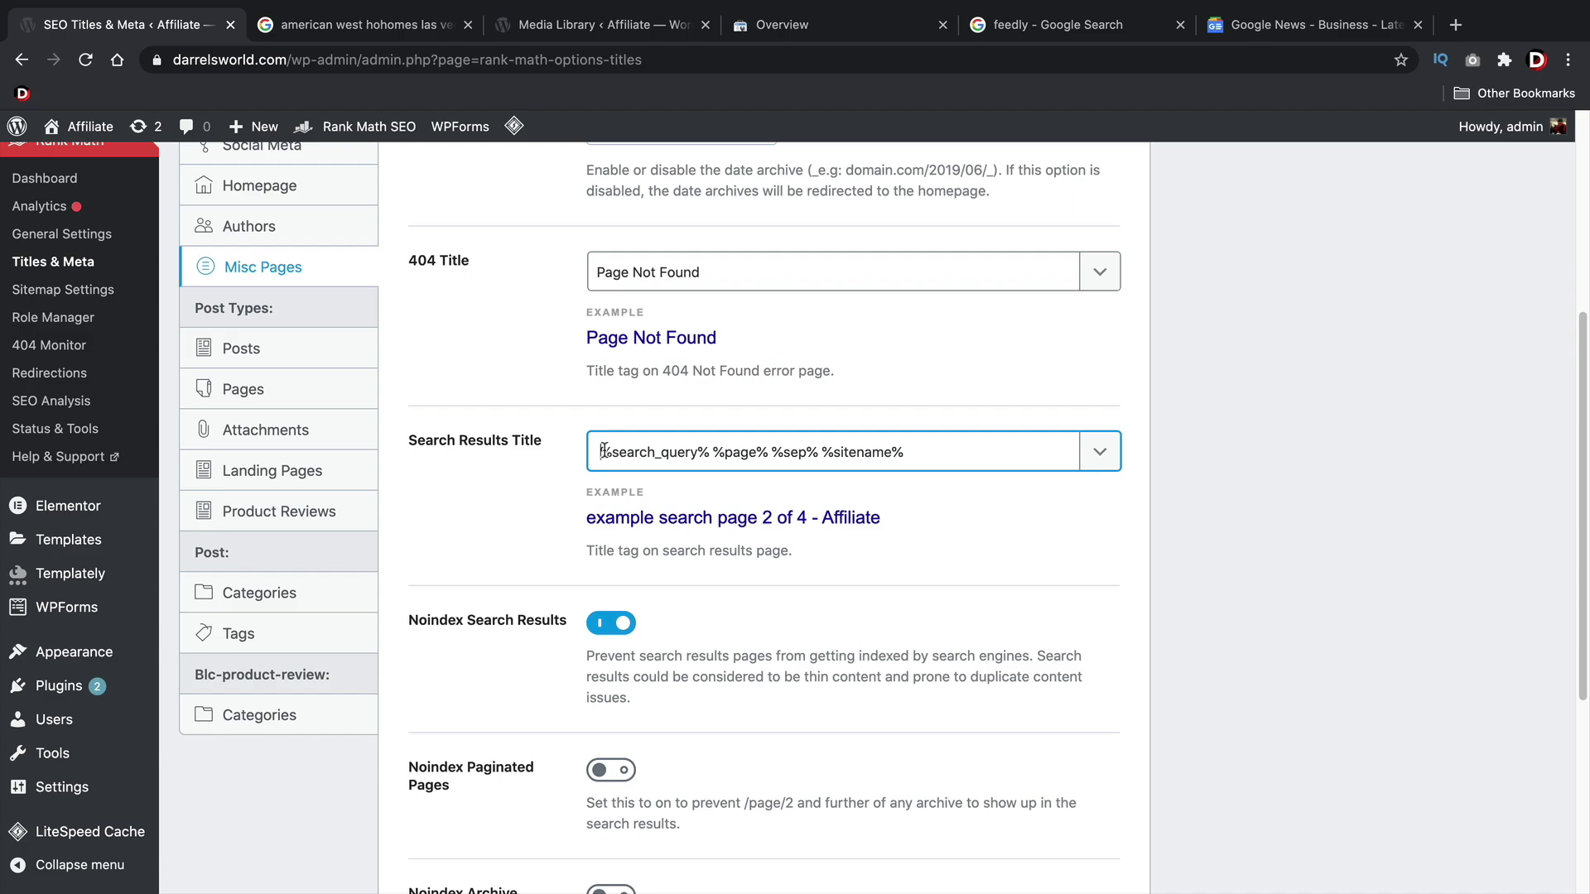
type("Results For")
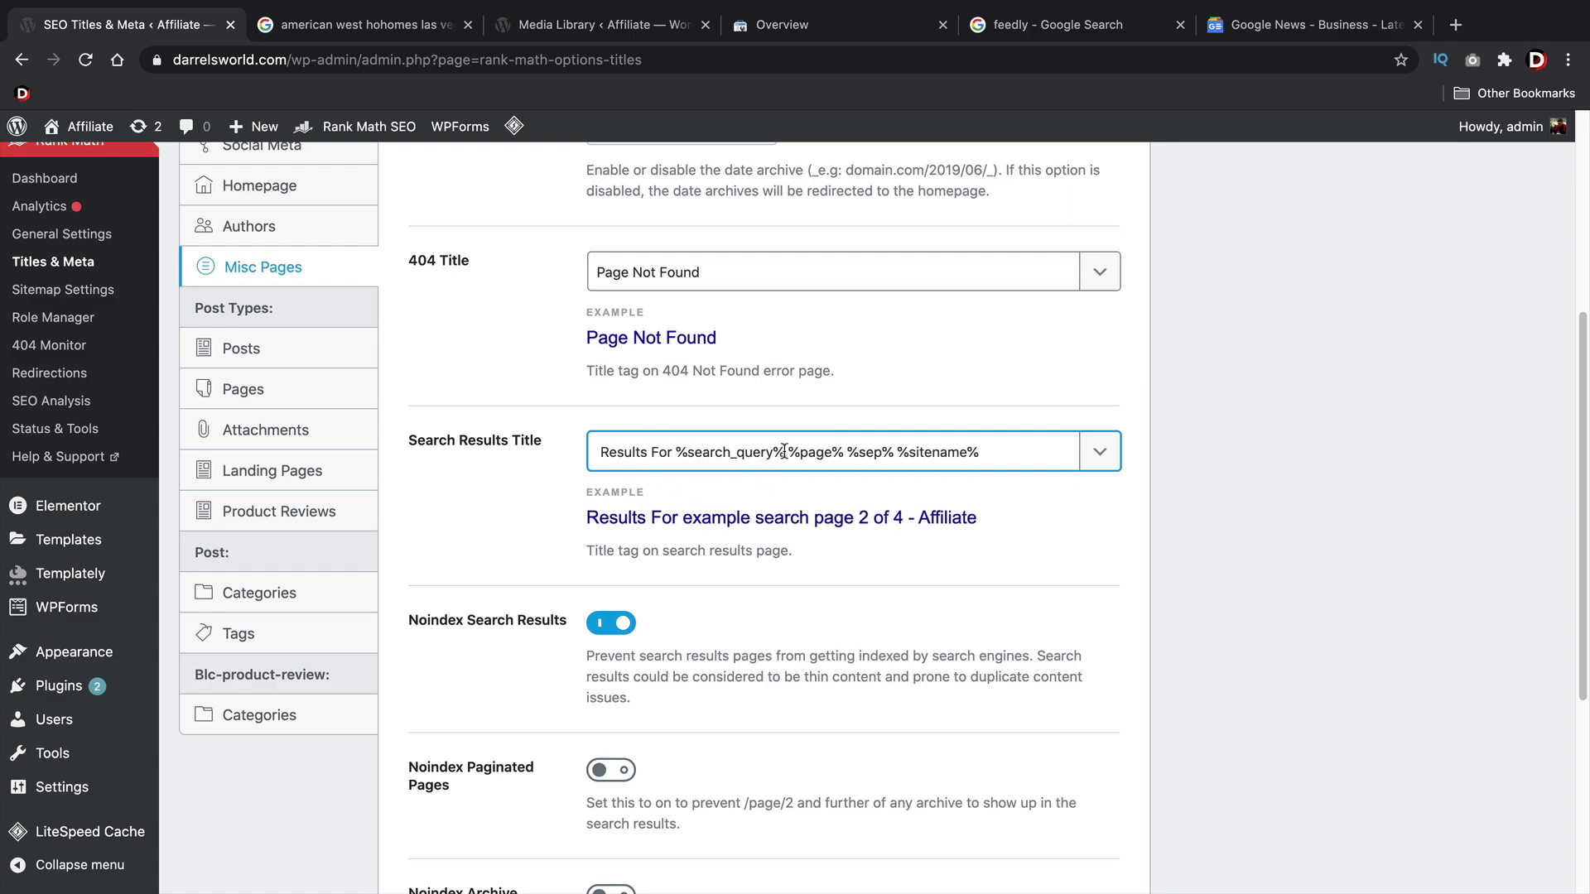
left_click_drag(784, 451, 976, 453)
left_click(977, 453)
- Enable Noindex Password Protected Pages and save the Misc Pages settings
scroll(919, 530, "down", 4)
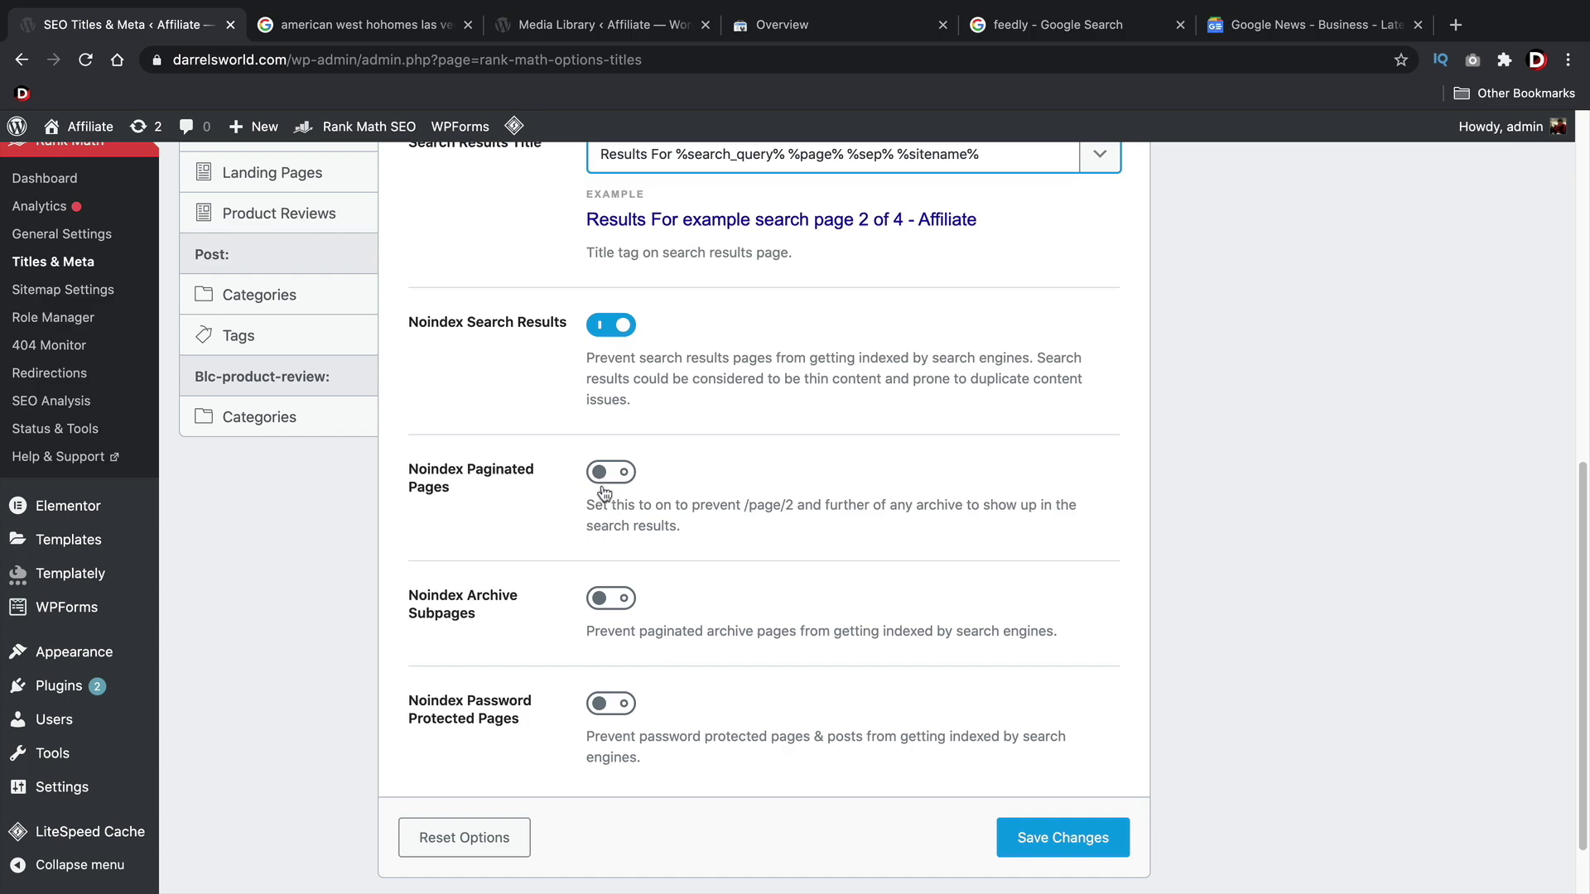
scroll(702, 694, "down", 2)
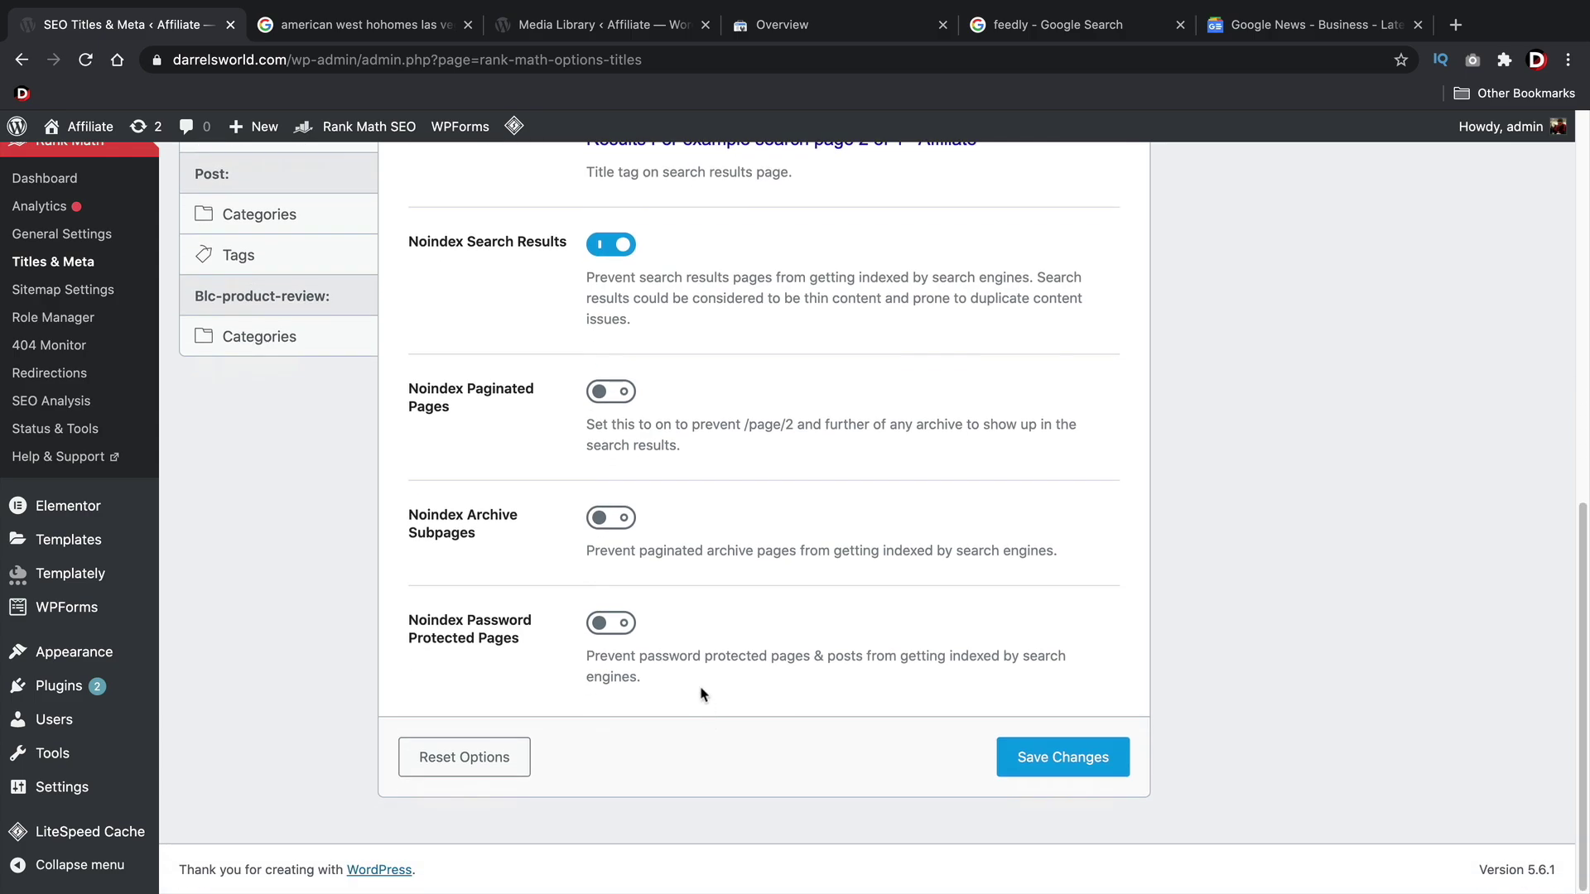
left_click(620, 622)
left_click(1047, 760)
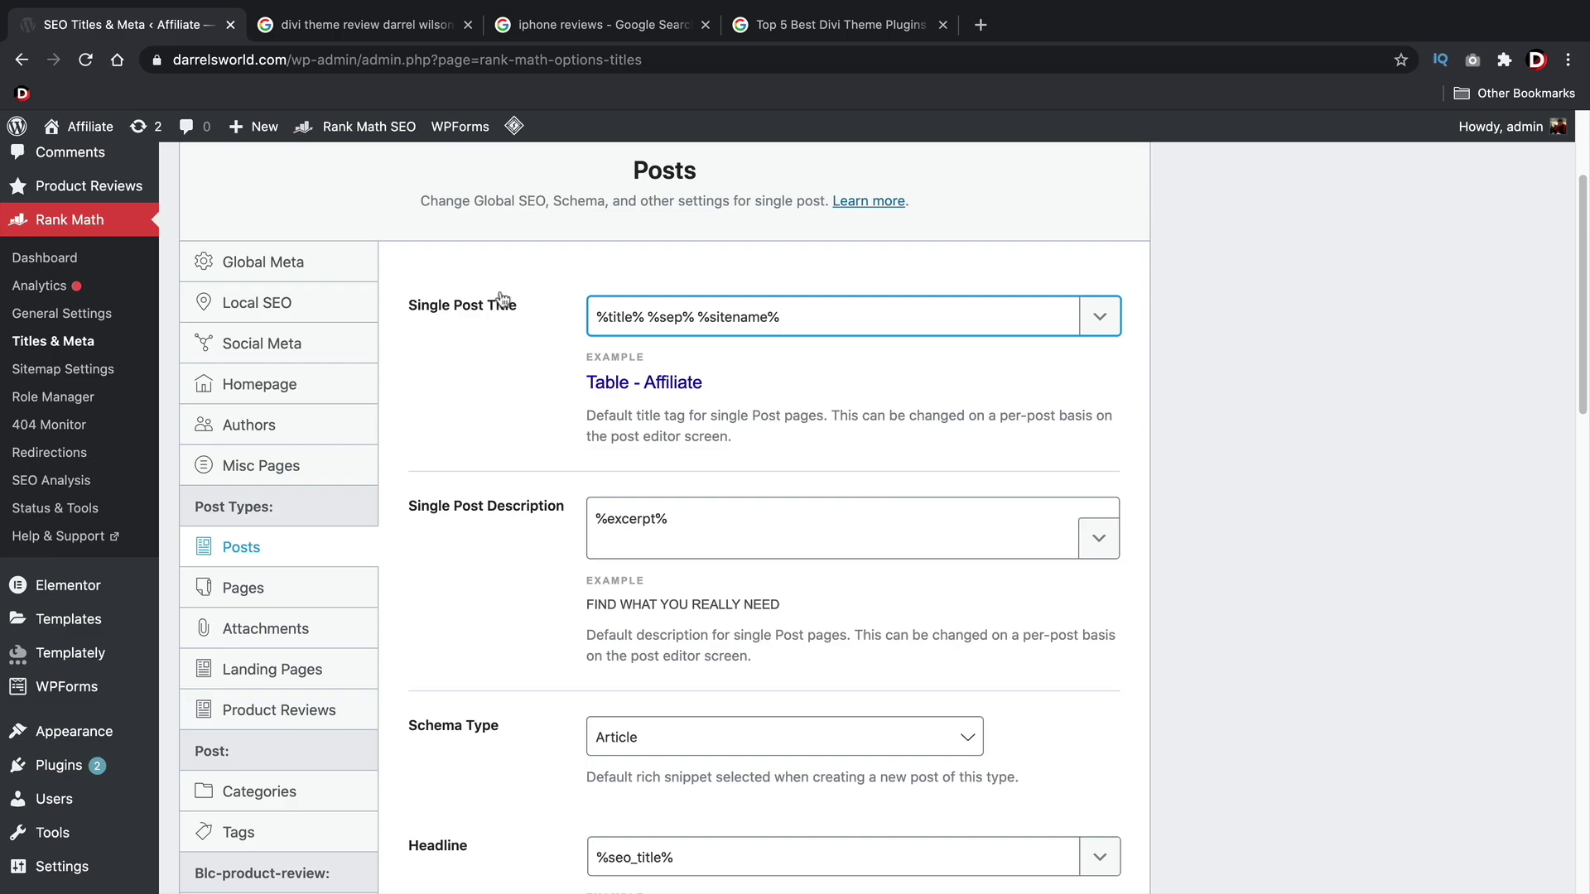
- Compare the title of the Wired result in the "iphone reviews" Google search with the headline on its article page
left_click(496, 25)
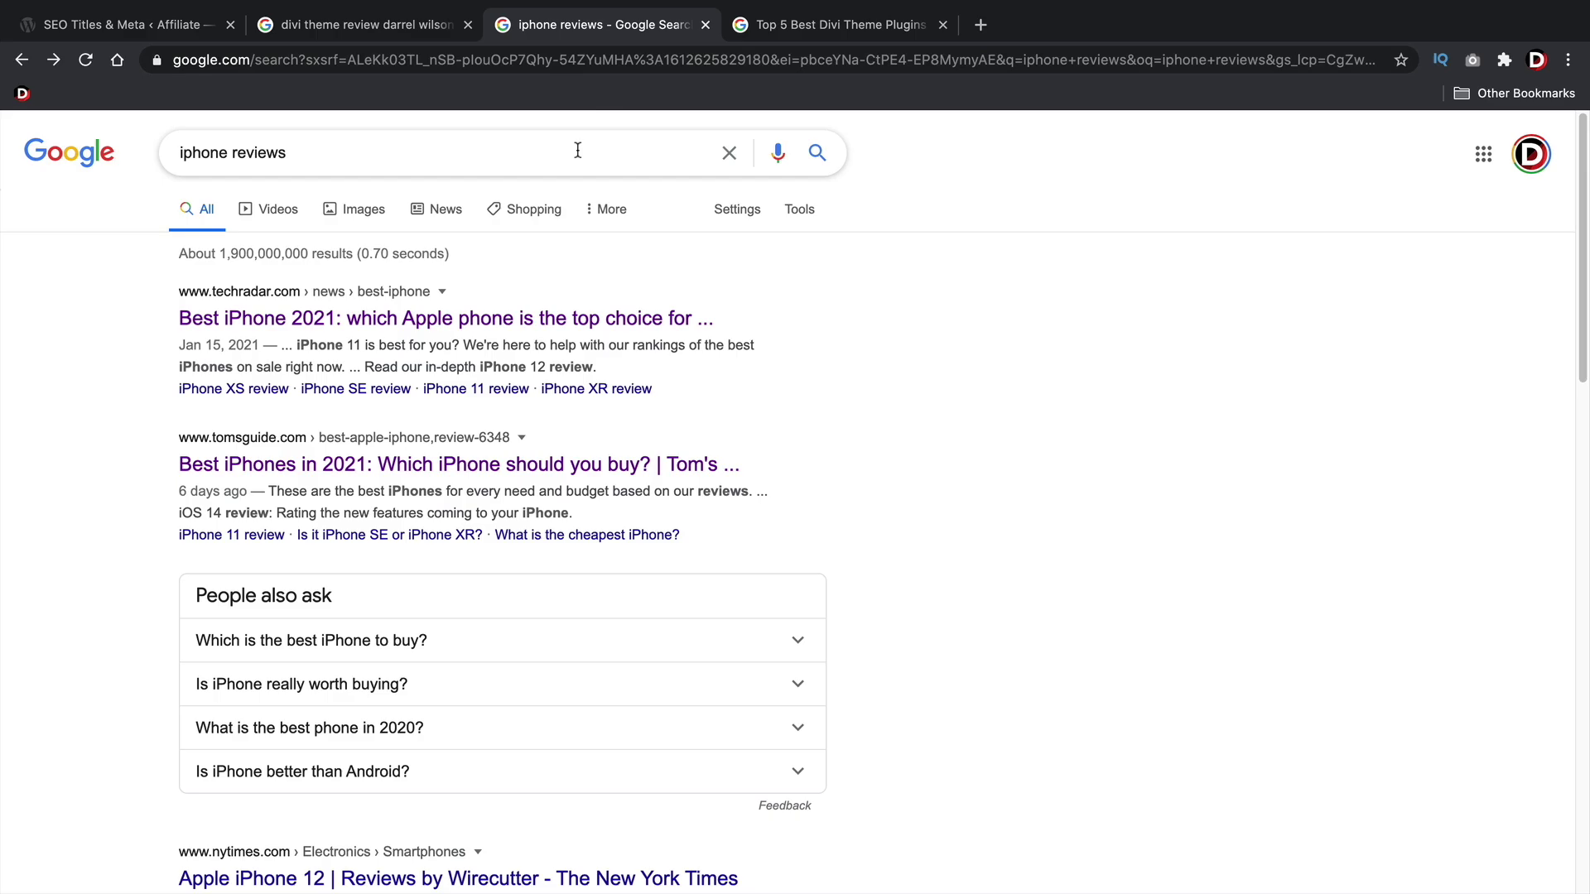
scroll(535, 207, "down", 8)
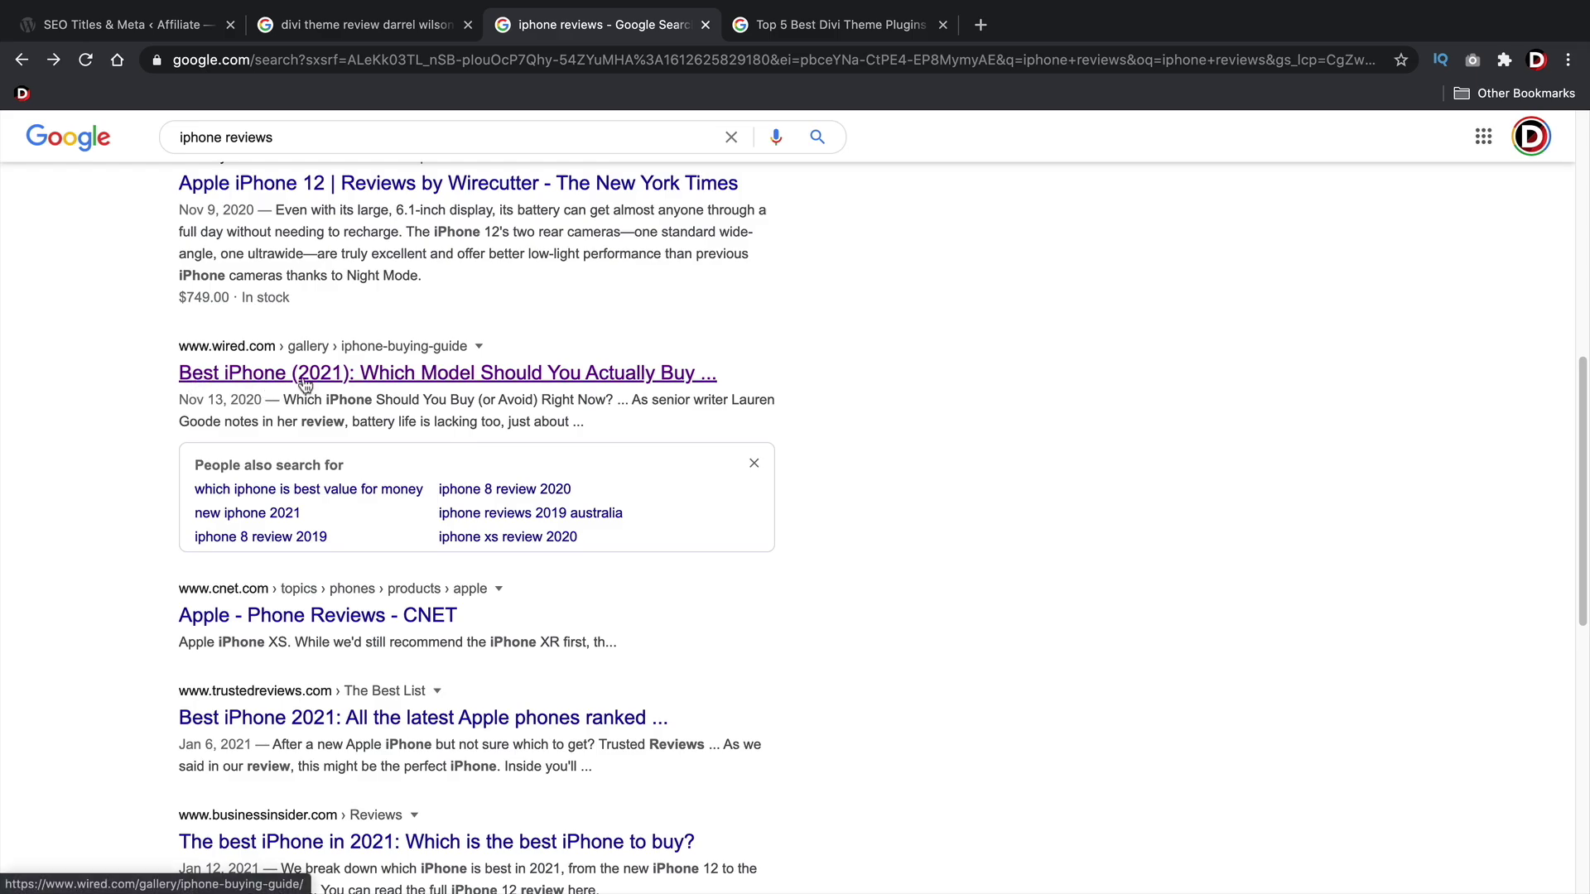
left_click(394, 383)
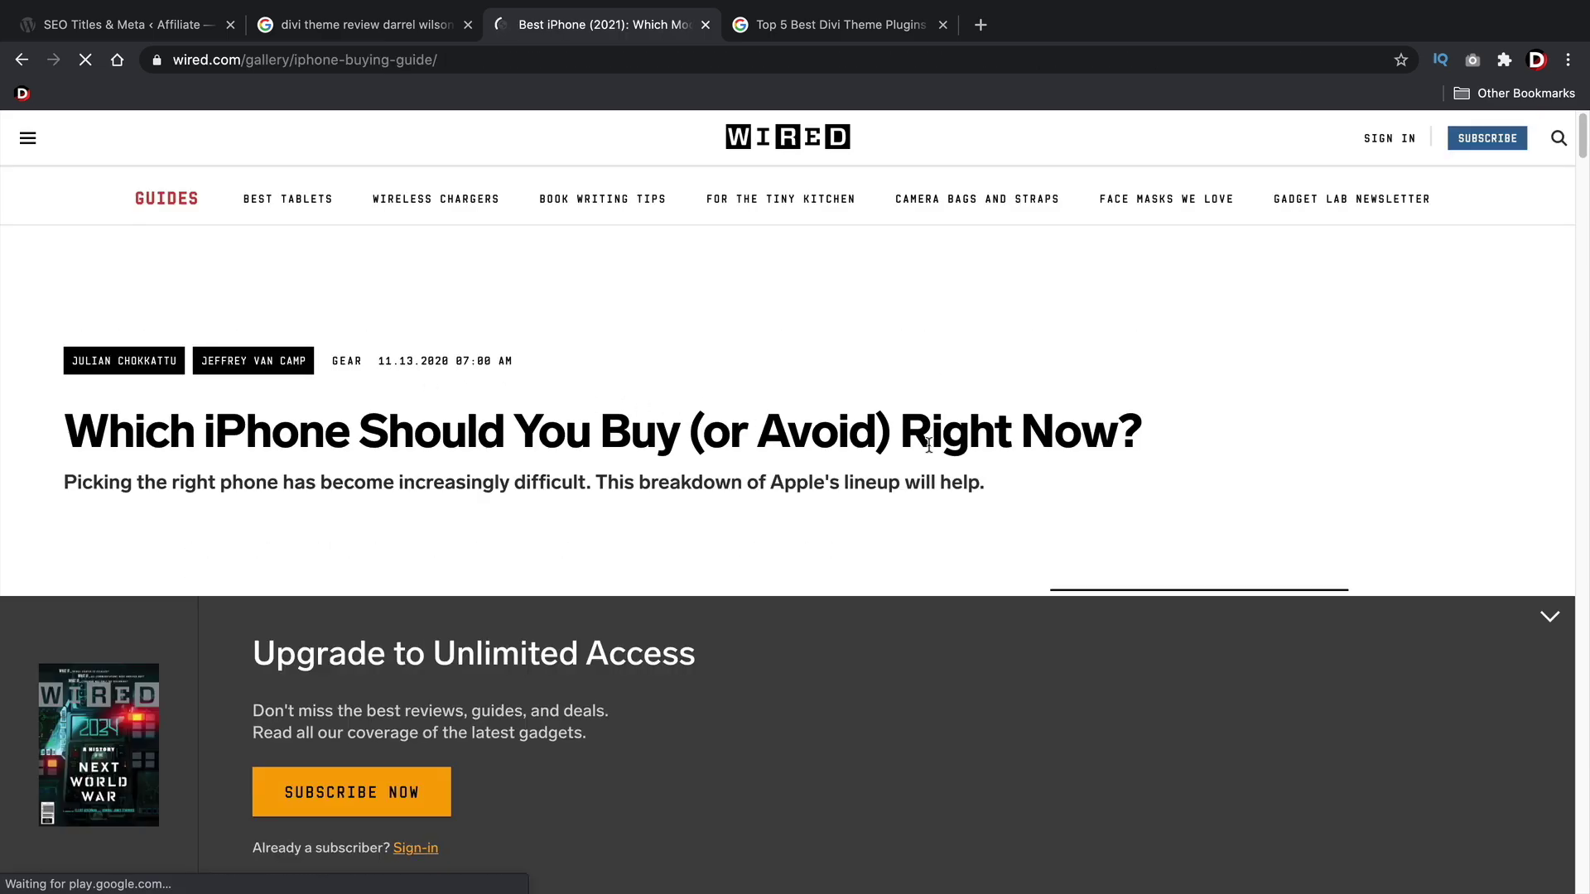
left_click_drag(1145, 439, 64, 452)
key("super+bracketleft")
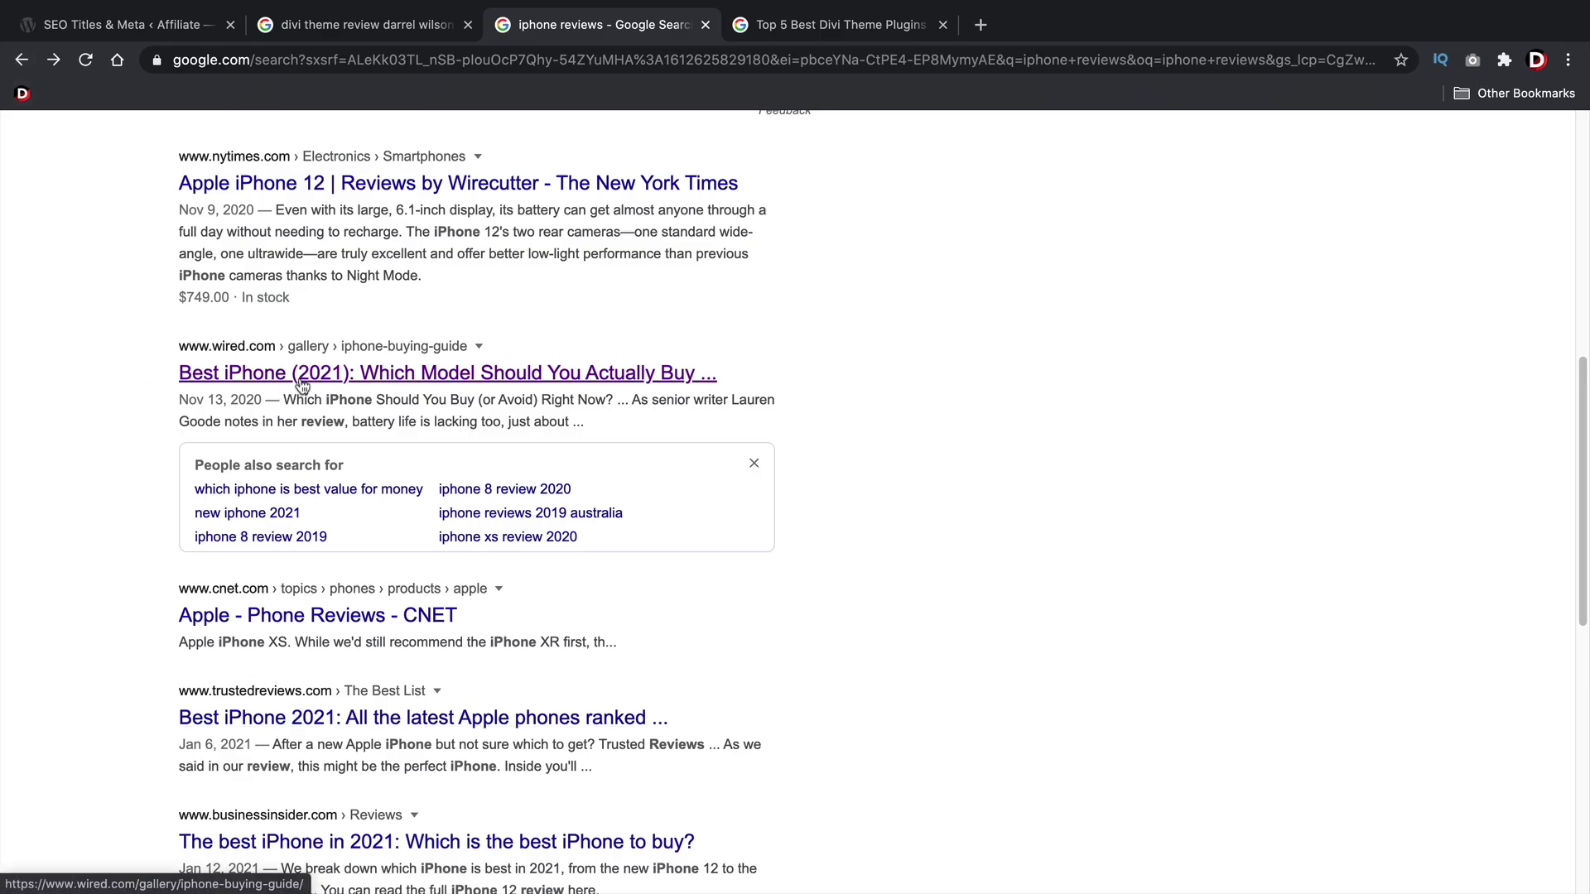
- Compare how years and dates appear in the Google results for the Divi theme review, iPhone reviews and Divi theme plugins searches
left_click(367, 24)
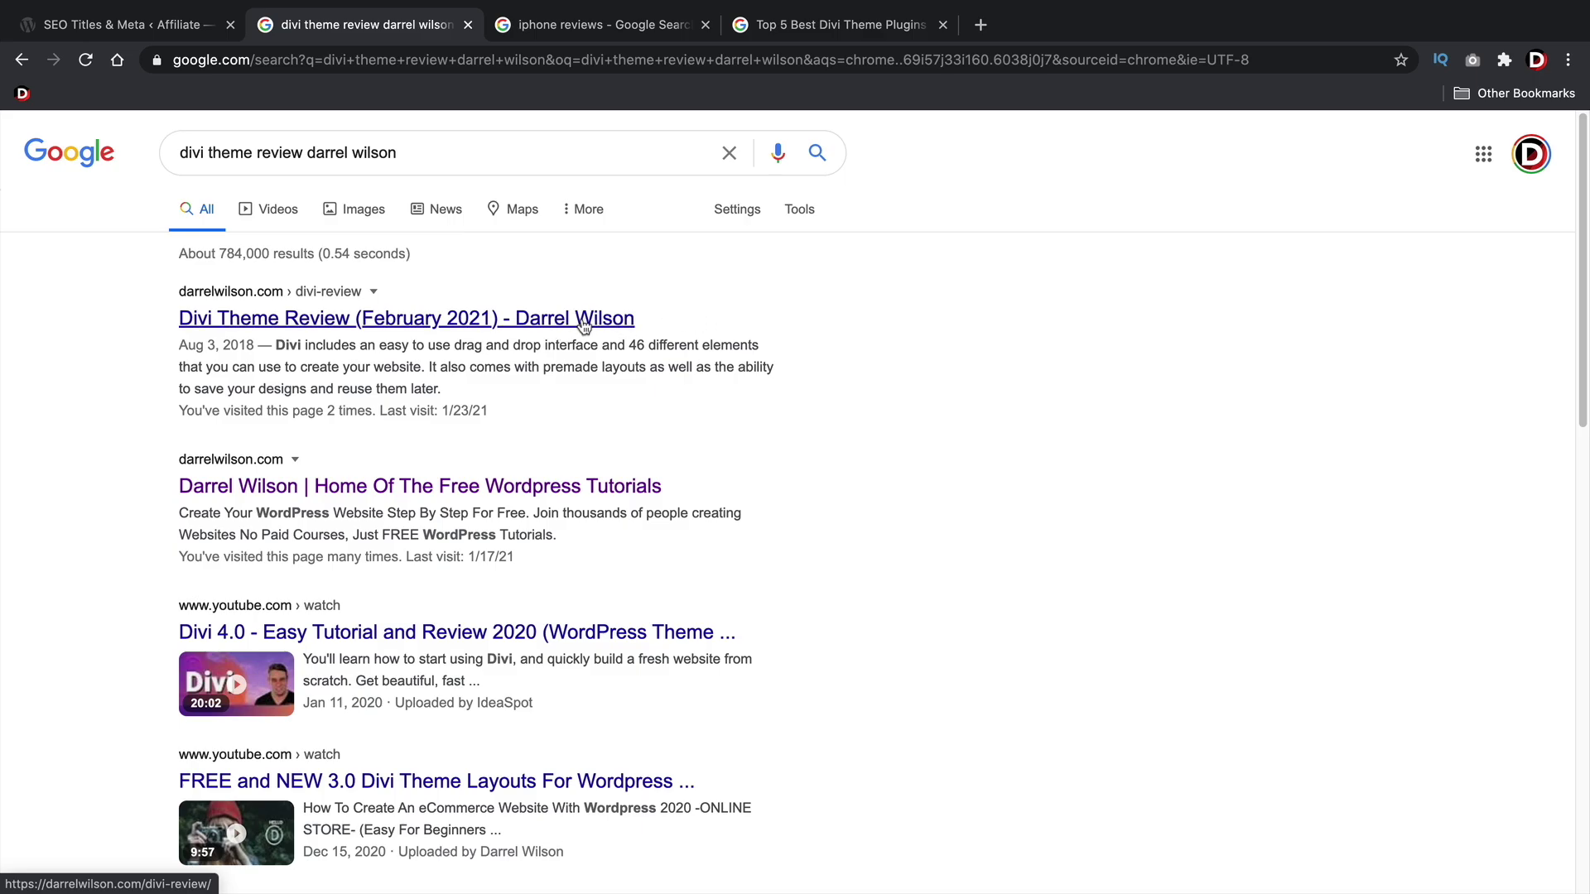
left_click(524, 30)
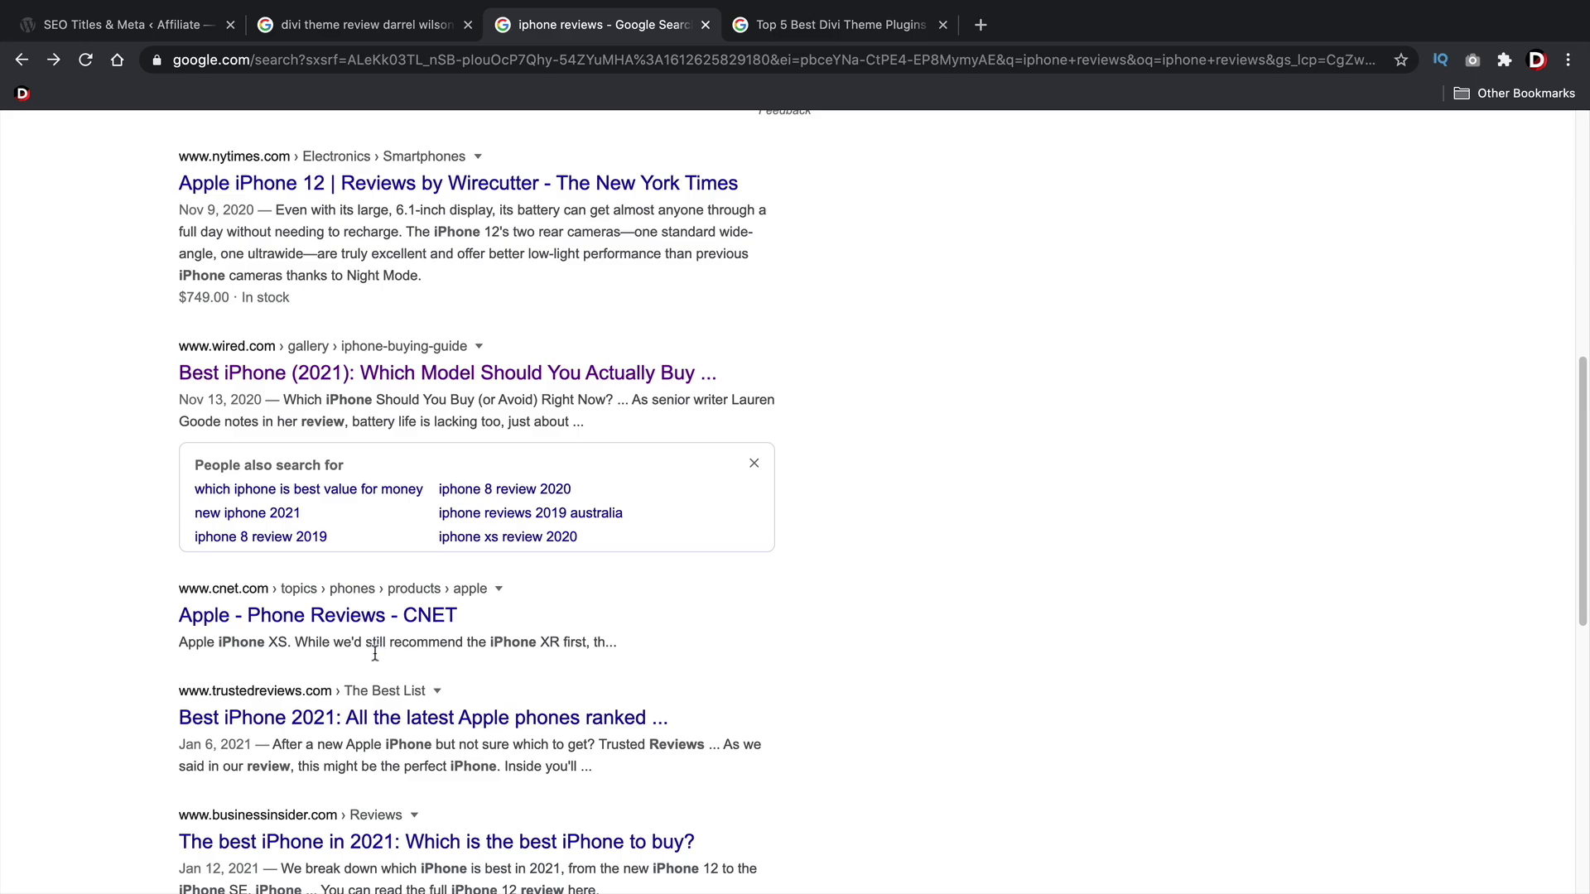
scroll(335, 722, "down", 5)
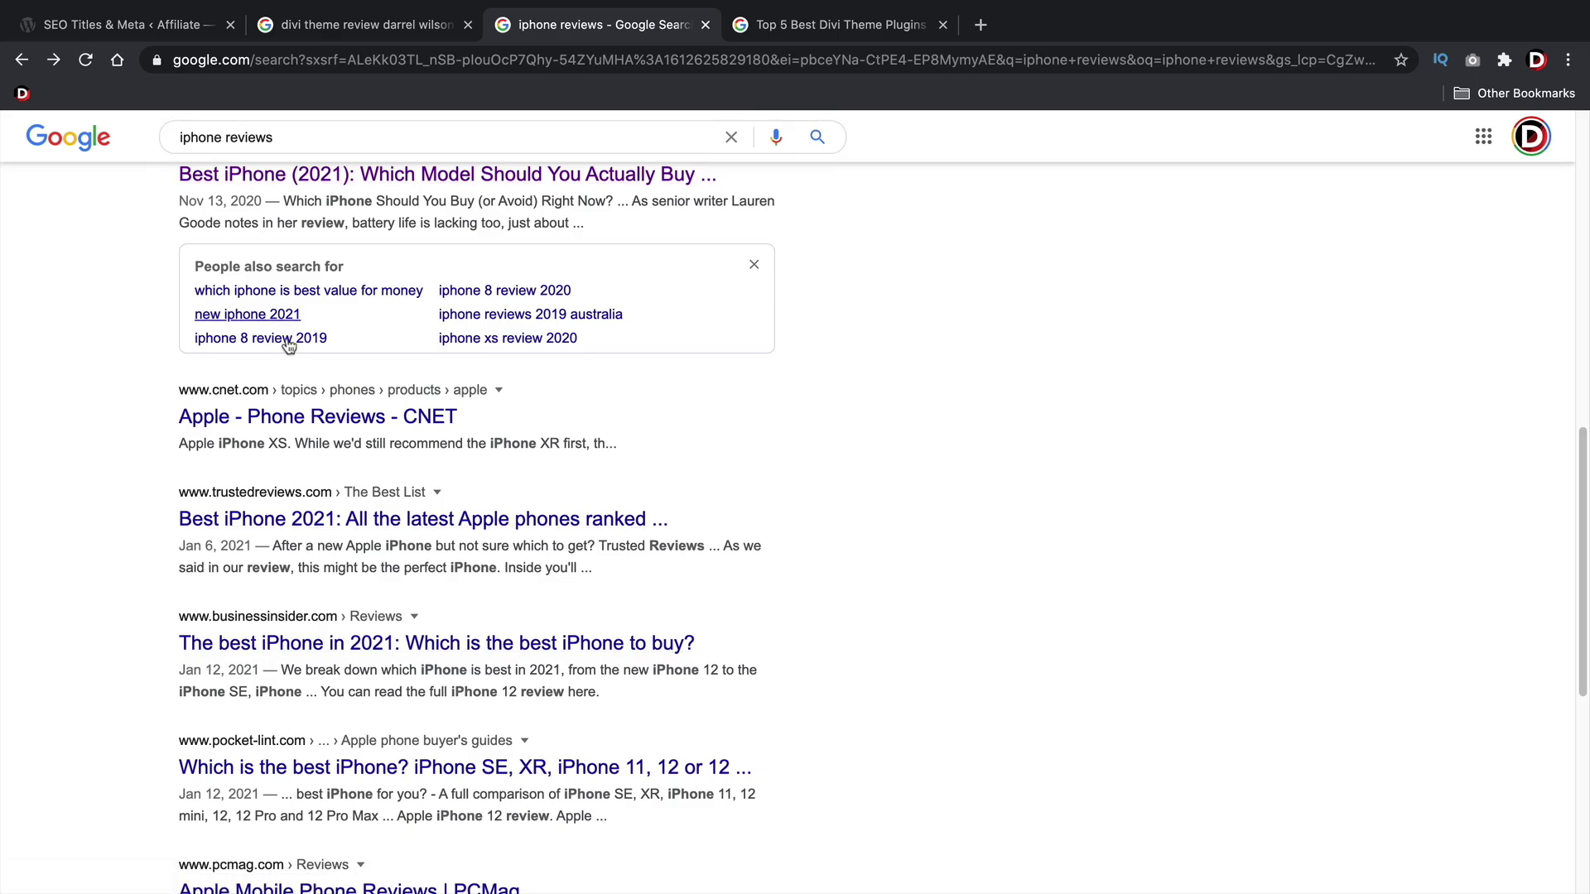
left_click(356, 25)
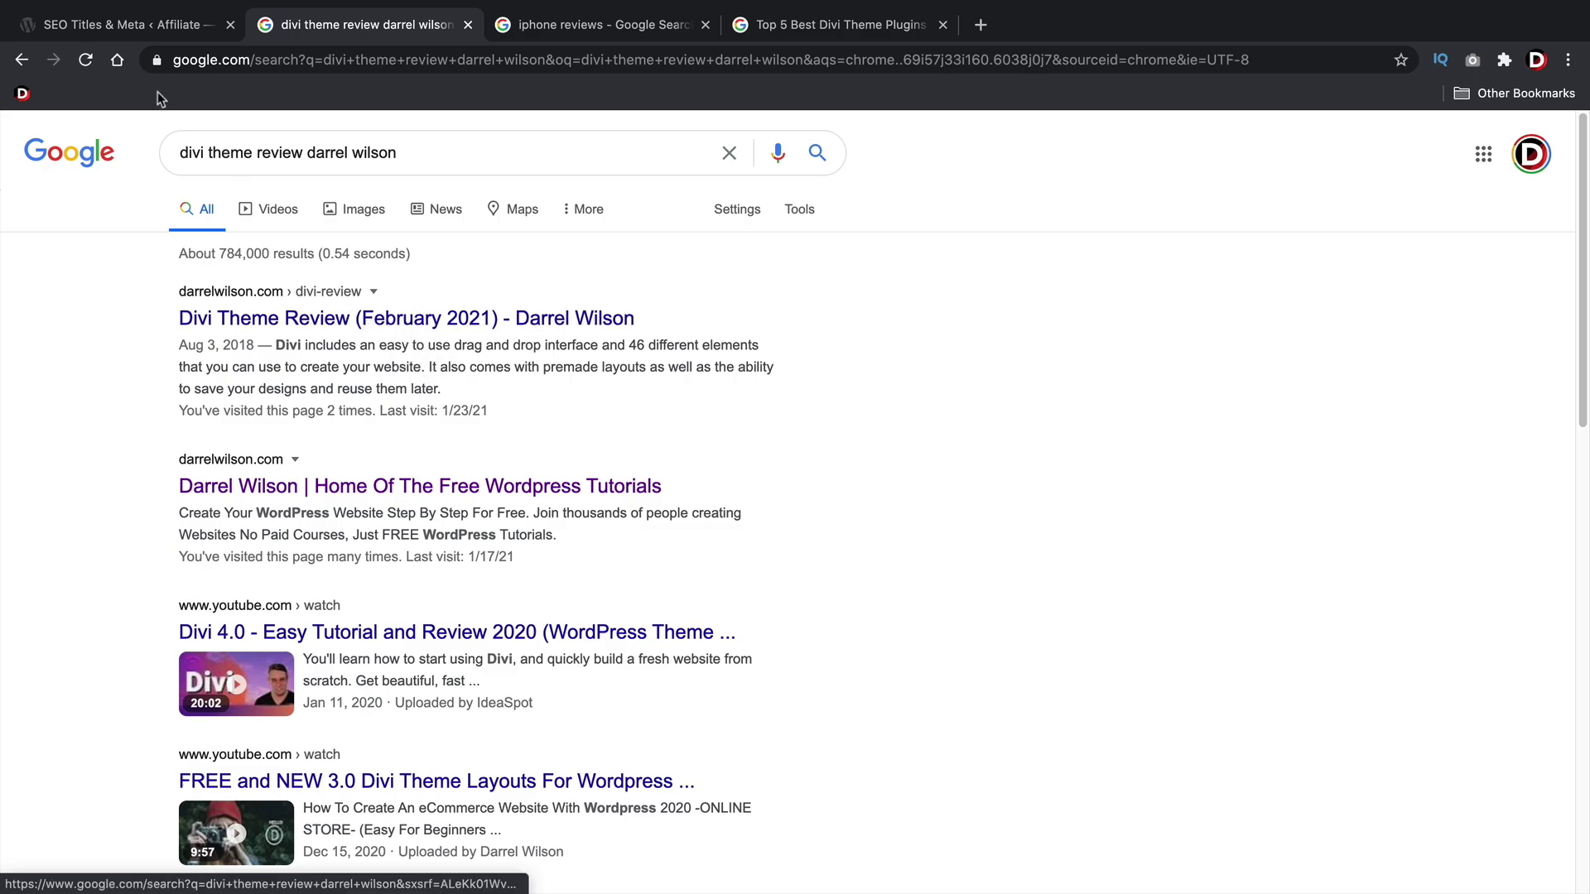
left_click(116, 25)
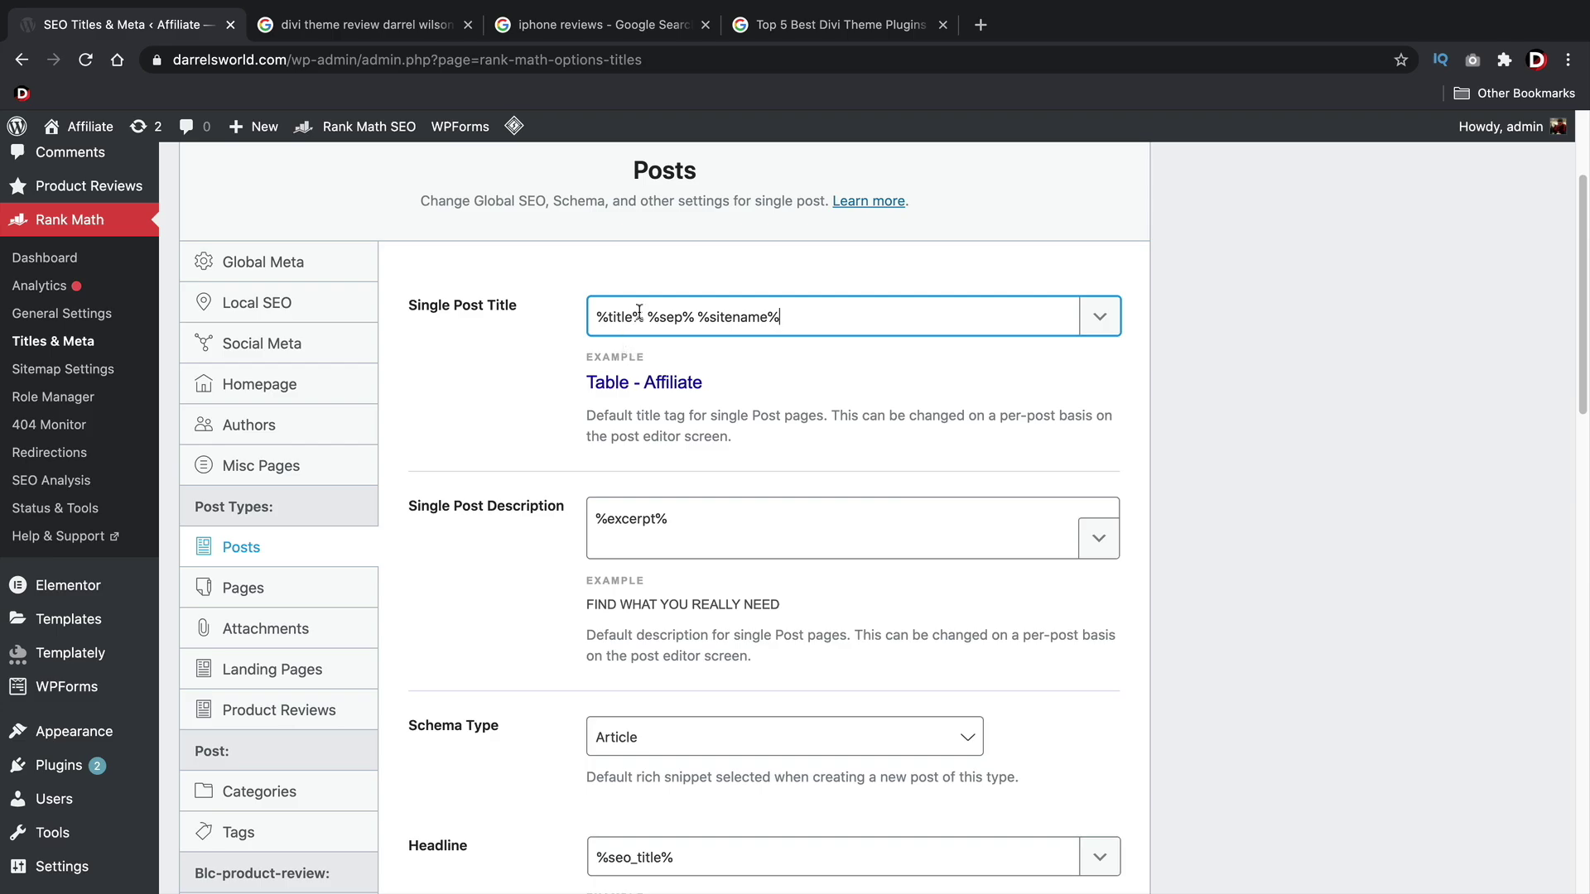
left_click(816, 28)
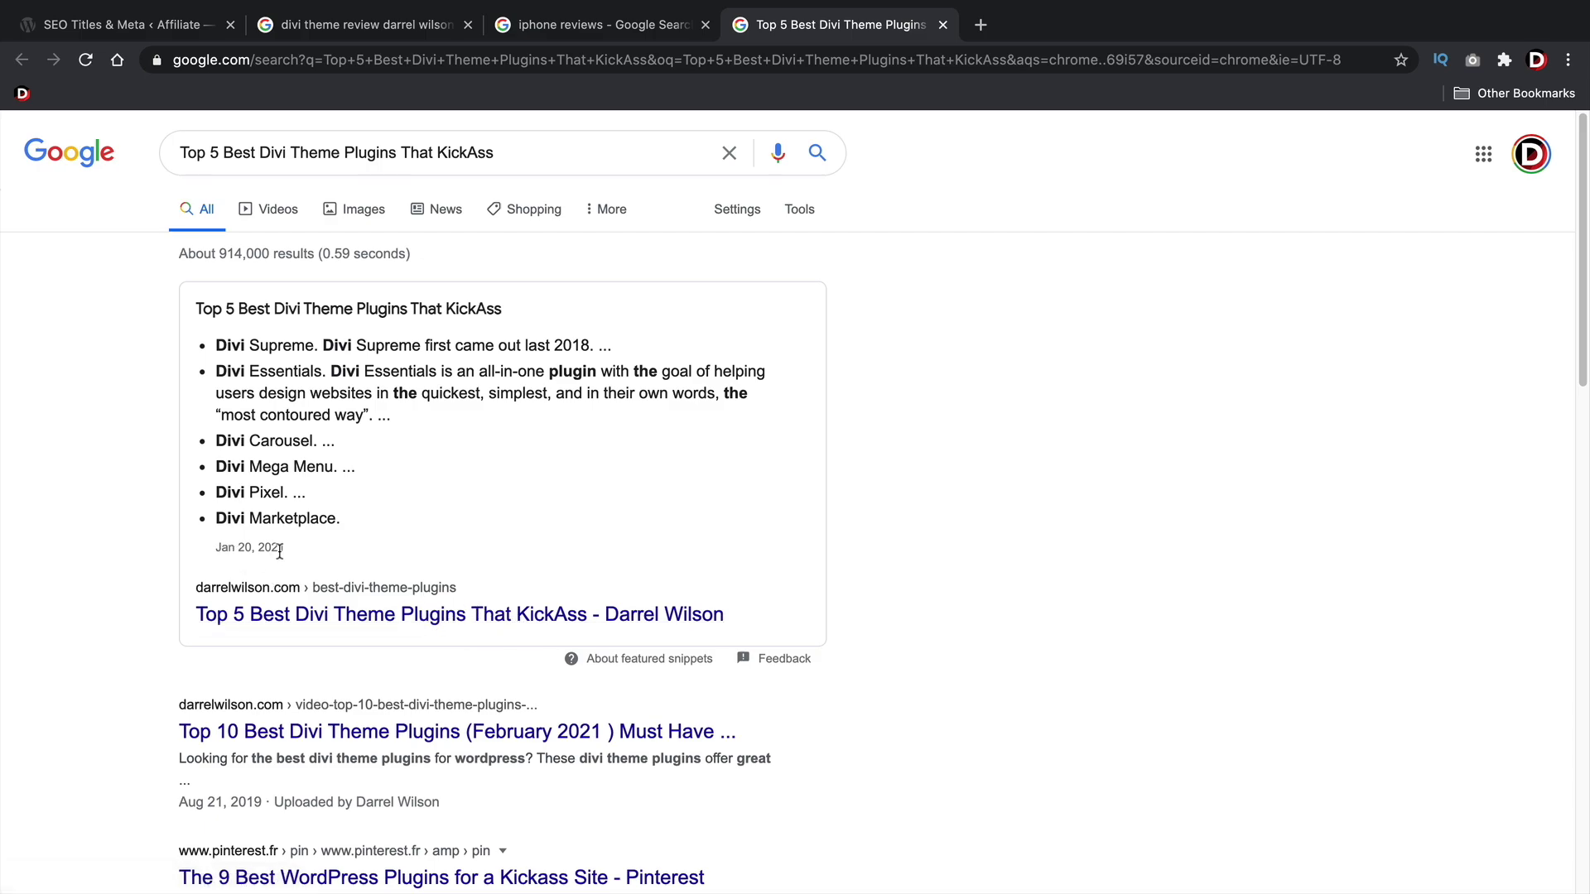
left_click_drag(280, 551, 213, 548)
left_click(259, 572)
- Return to the Rank Math Posts settings and append the %currentyear% variable to the Single Post Title
left_click(149, 25)
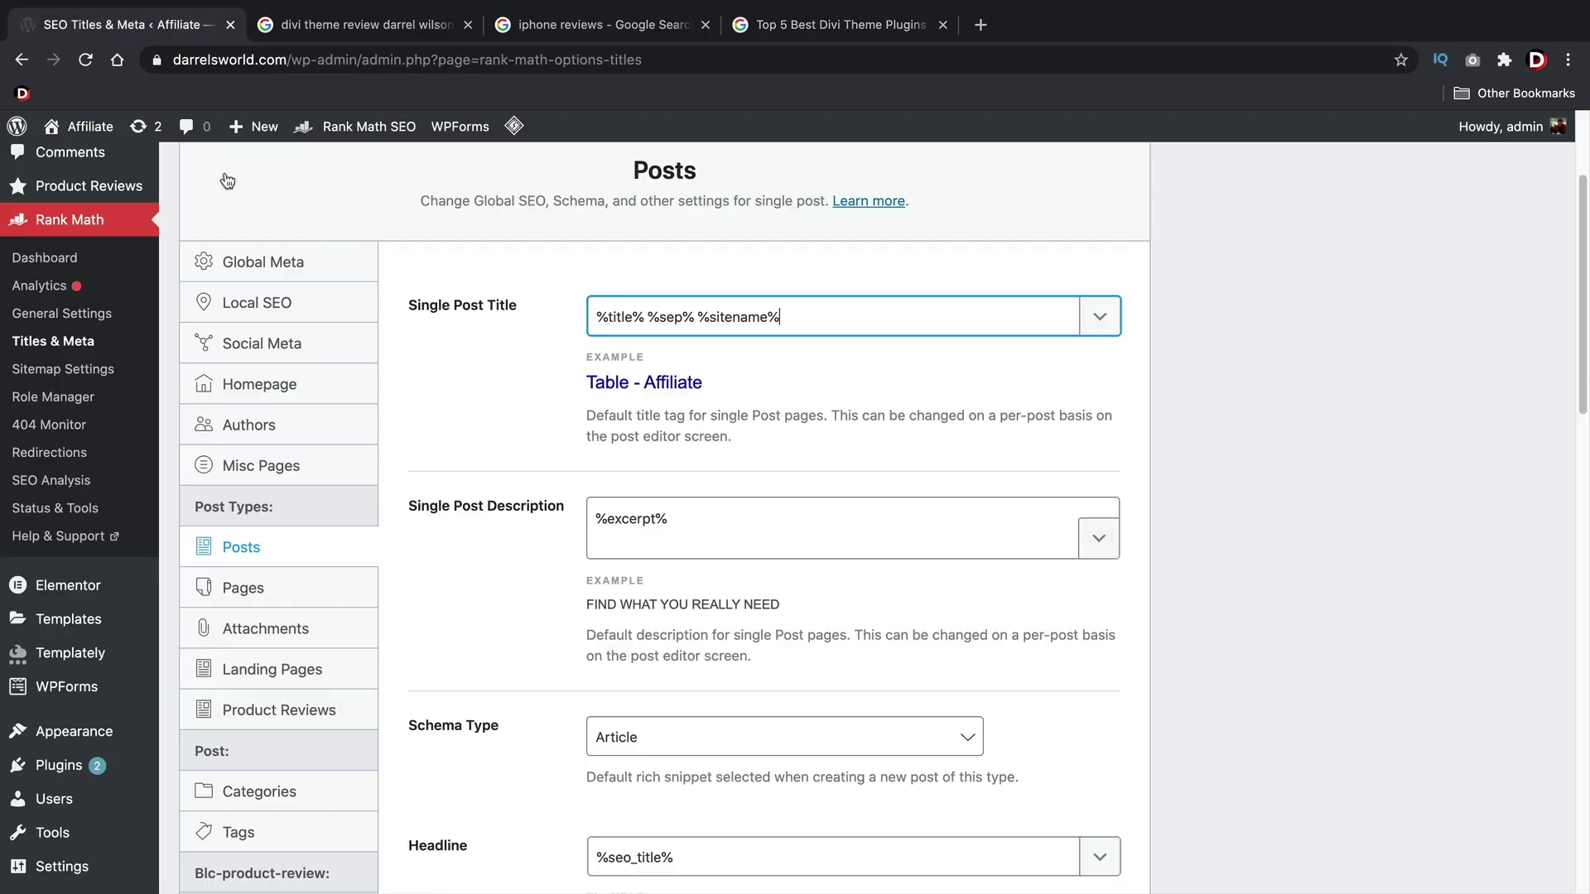
mouse_move(644, 307)
left_mouse_down()
mouse_move(600, 313)
mouse_move(681, 314)
mouse_move(658, 315)
left_mouse_up()
left_click_drag(798, 314, 704, 308)
left_click(886, 317)
left_click(1099, 317)
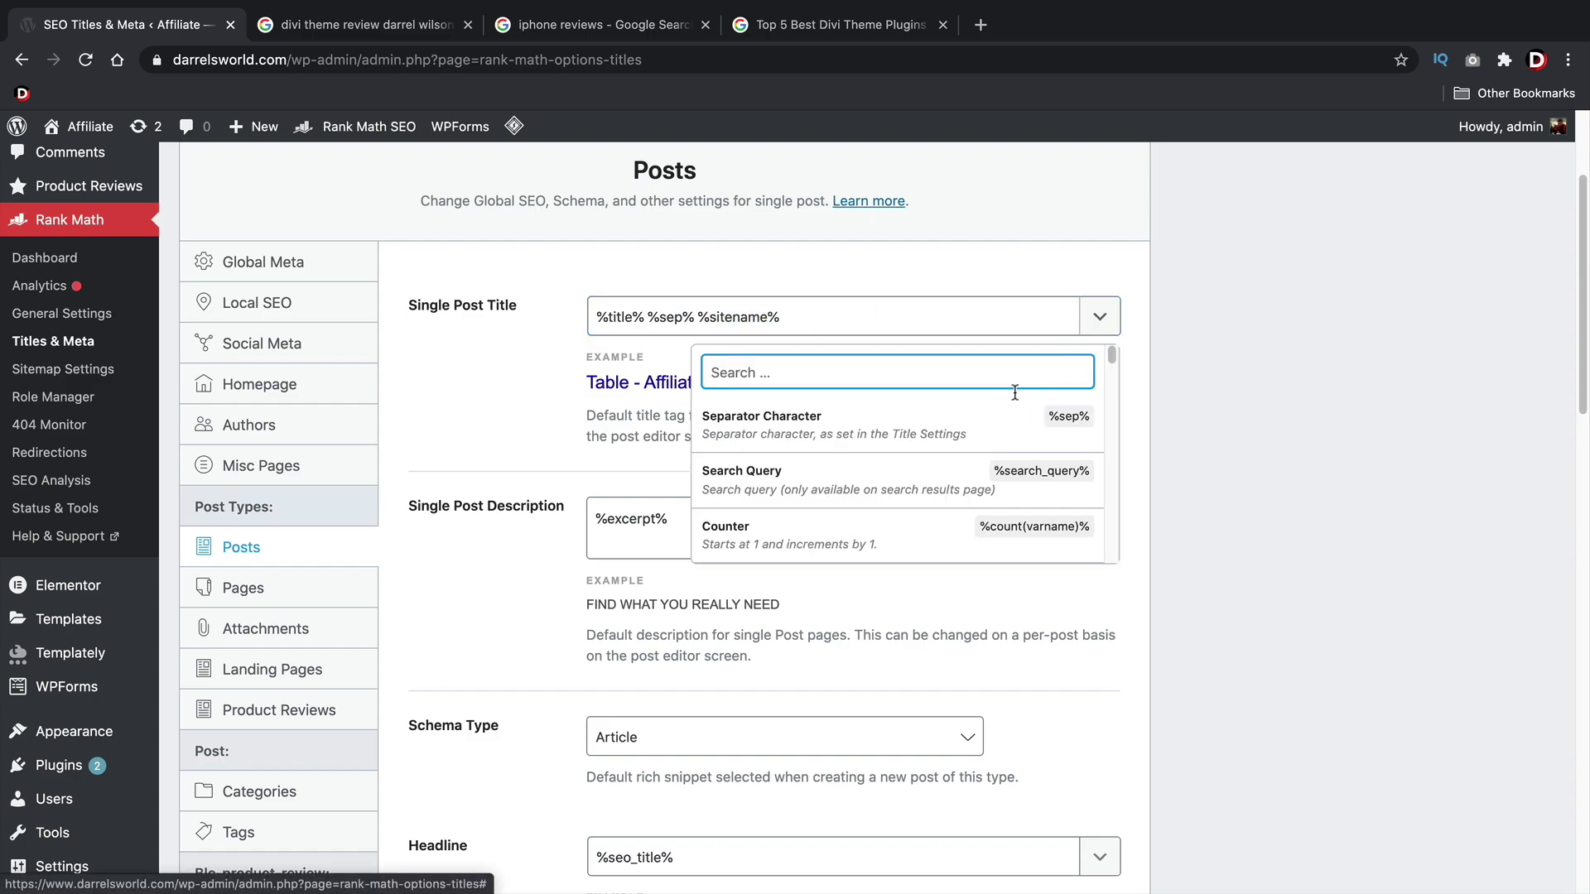
scroll(993, 397, "down", 5)
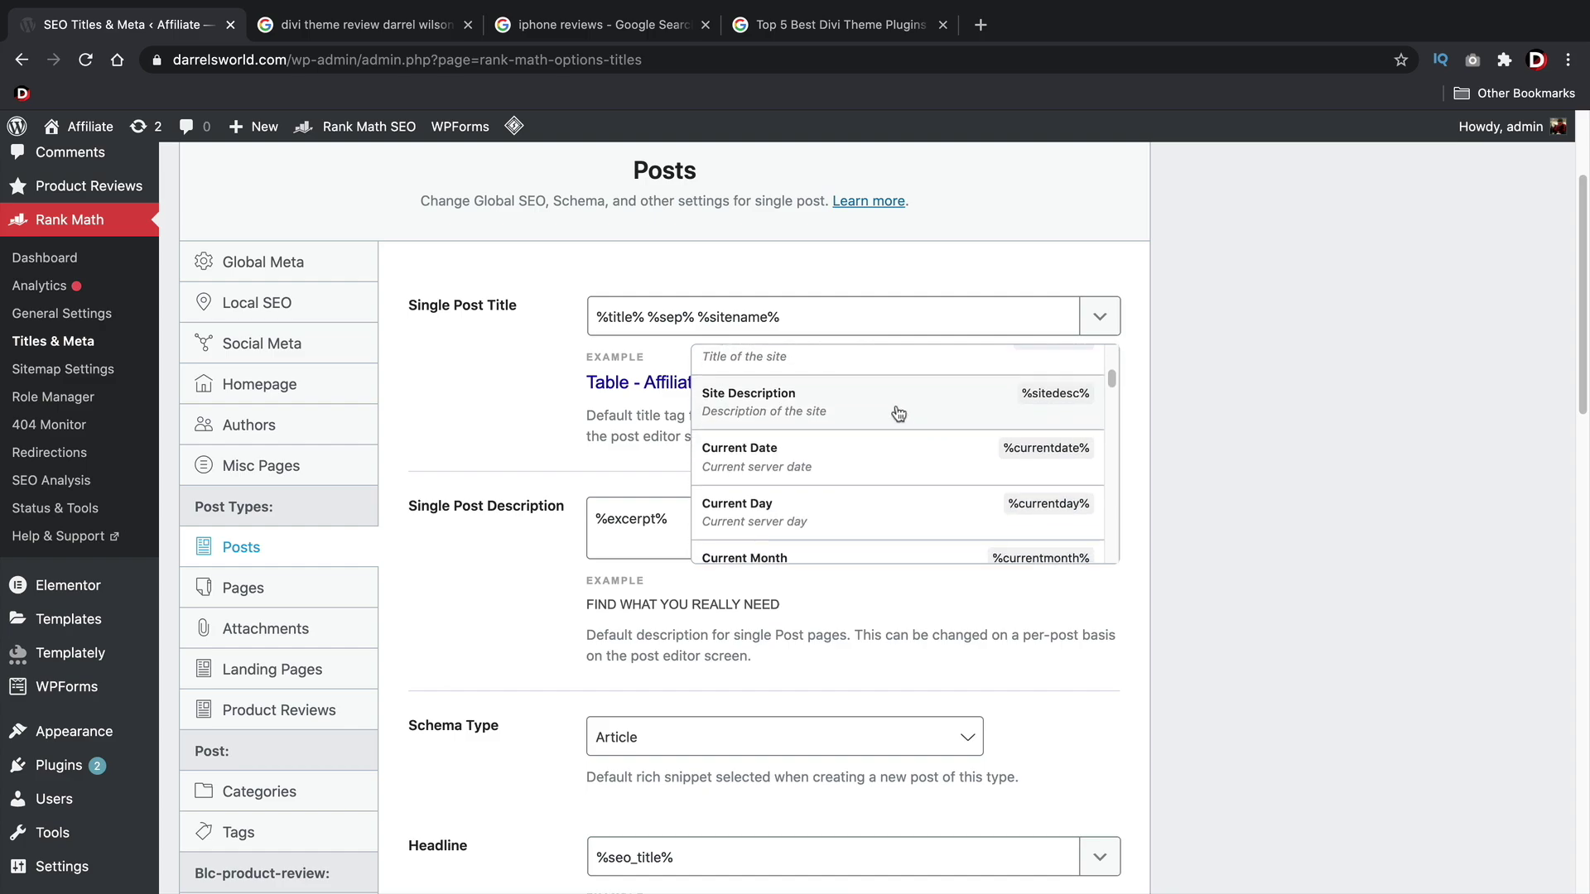
scroll(828, 414, "down", 4)
left_click(796, 420)
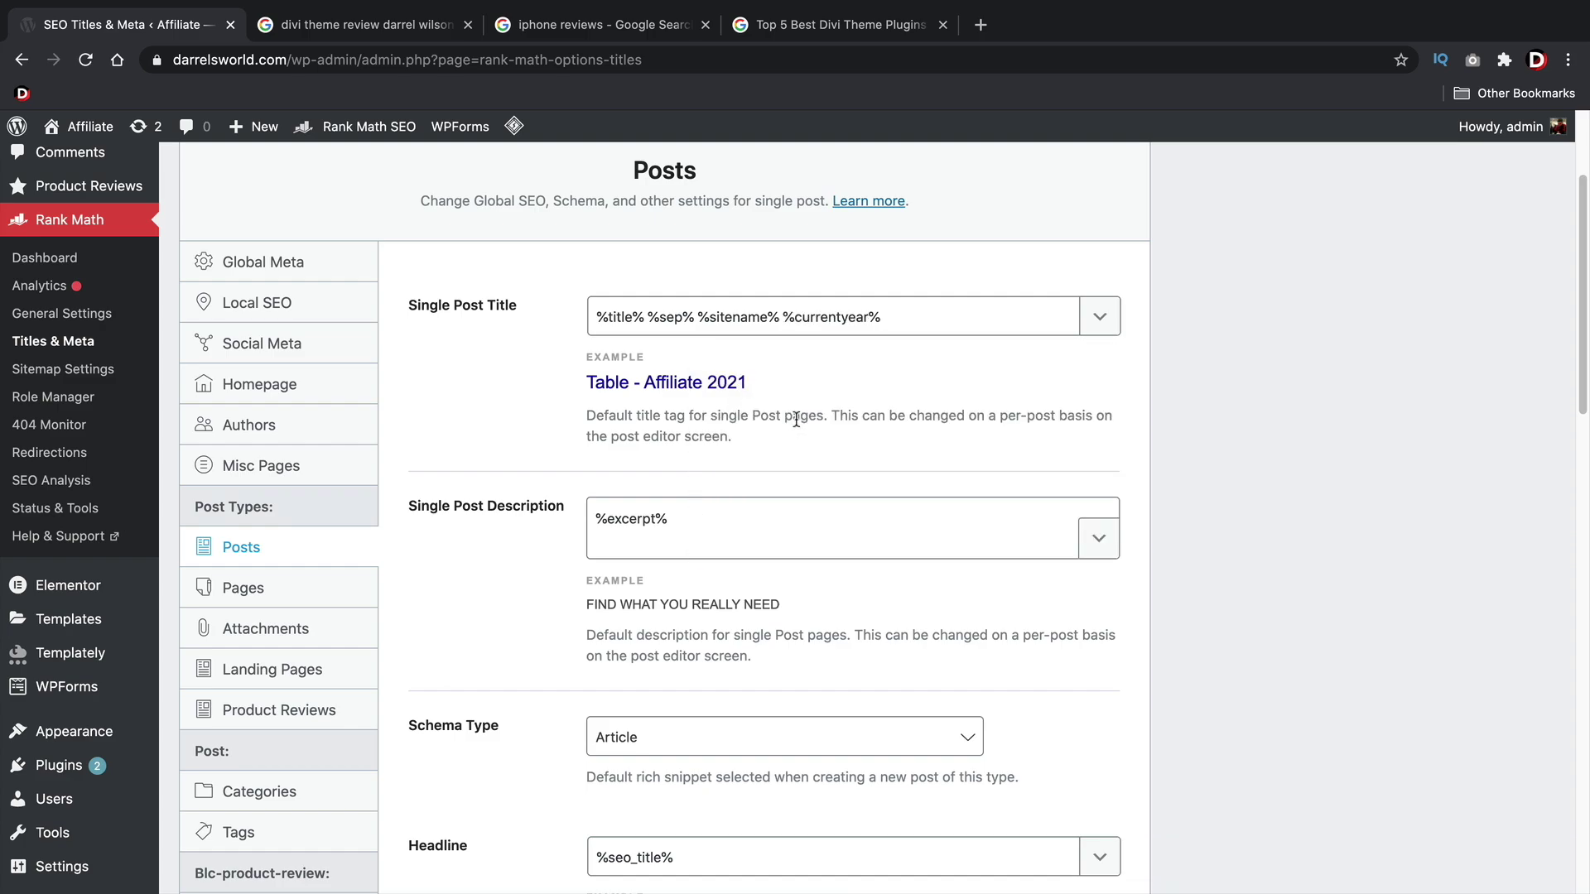
- Reduce the Single Post Title template to %title% only, removing the separator, site name and current year variables
left_click(640, 320)
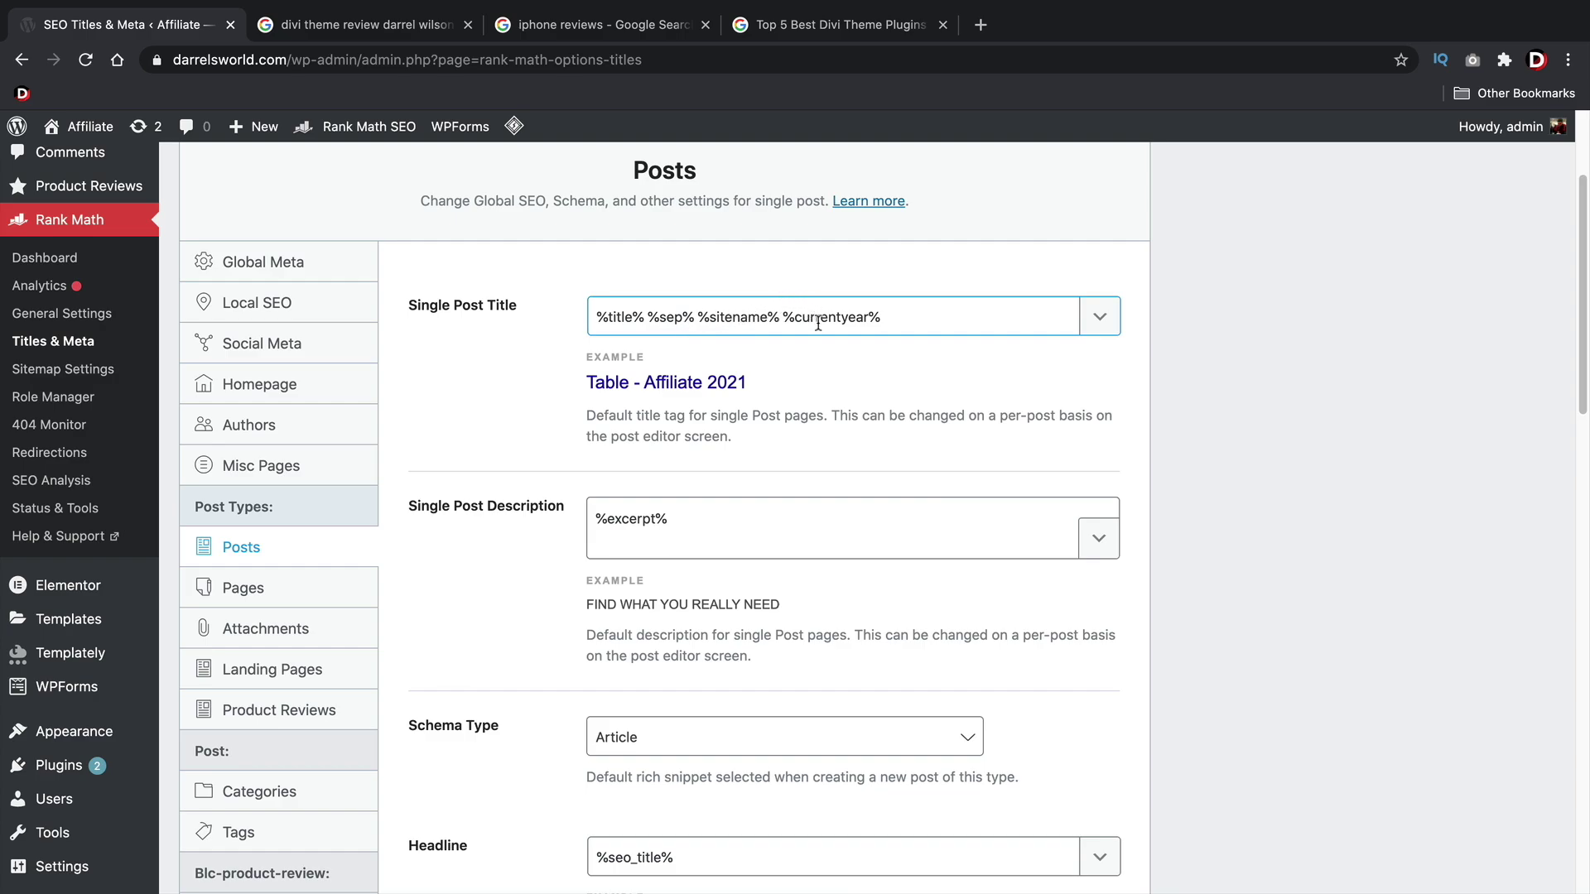
left_click(615, 402)
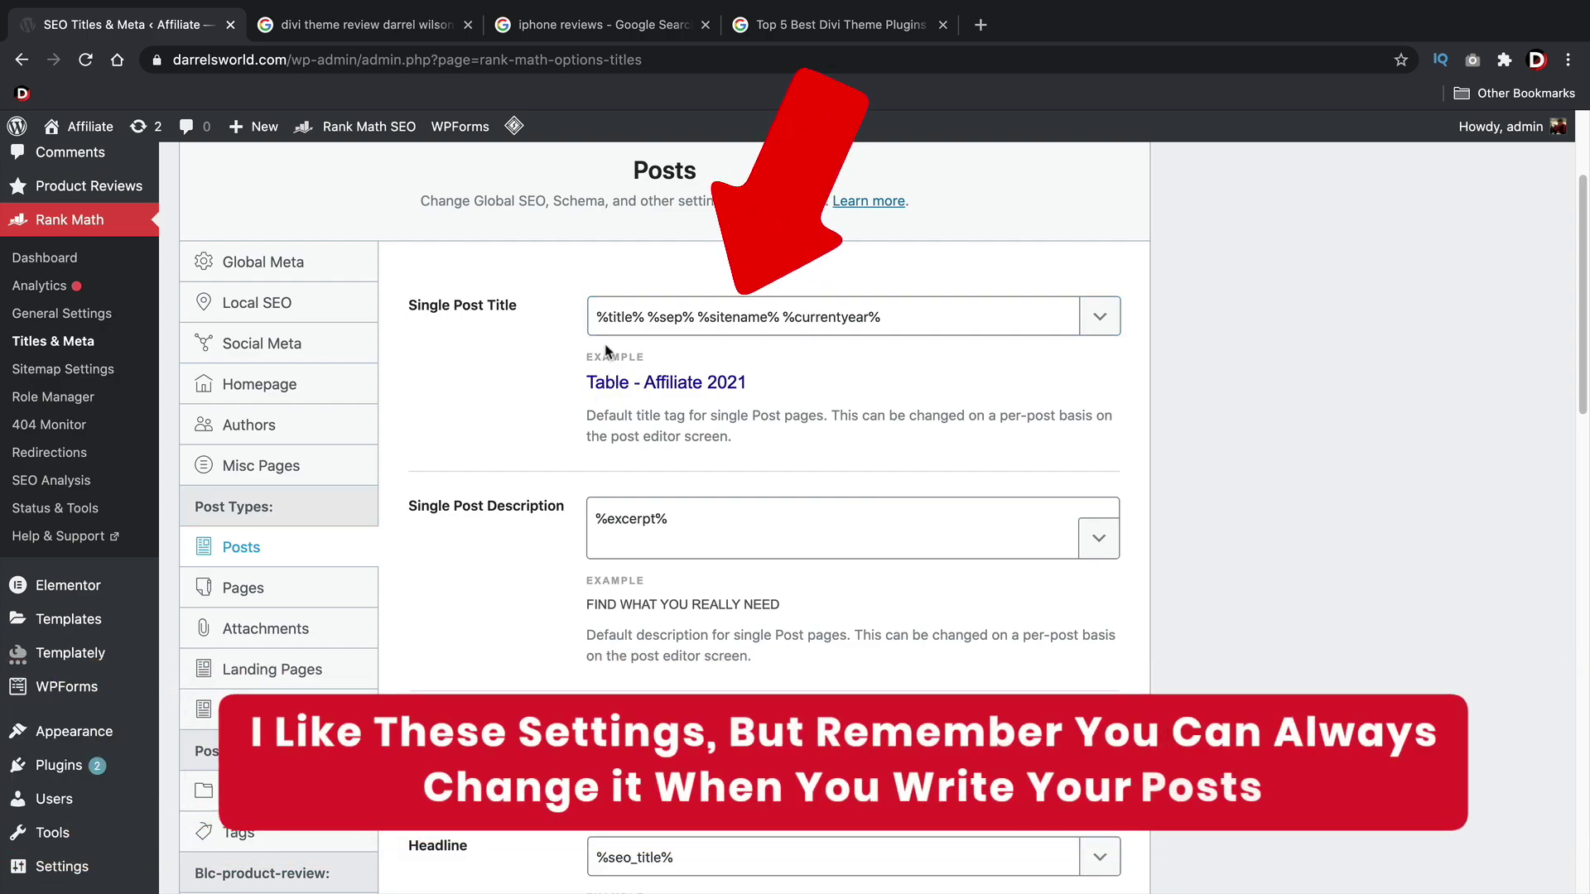
left_click_drag(923, 319, 783, 313)
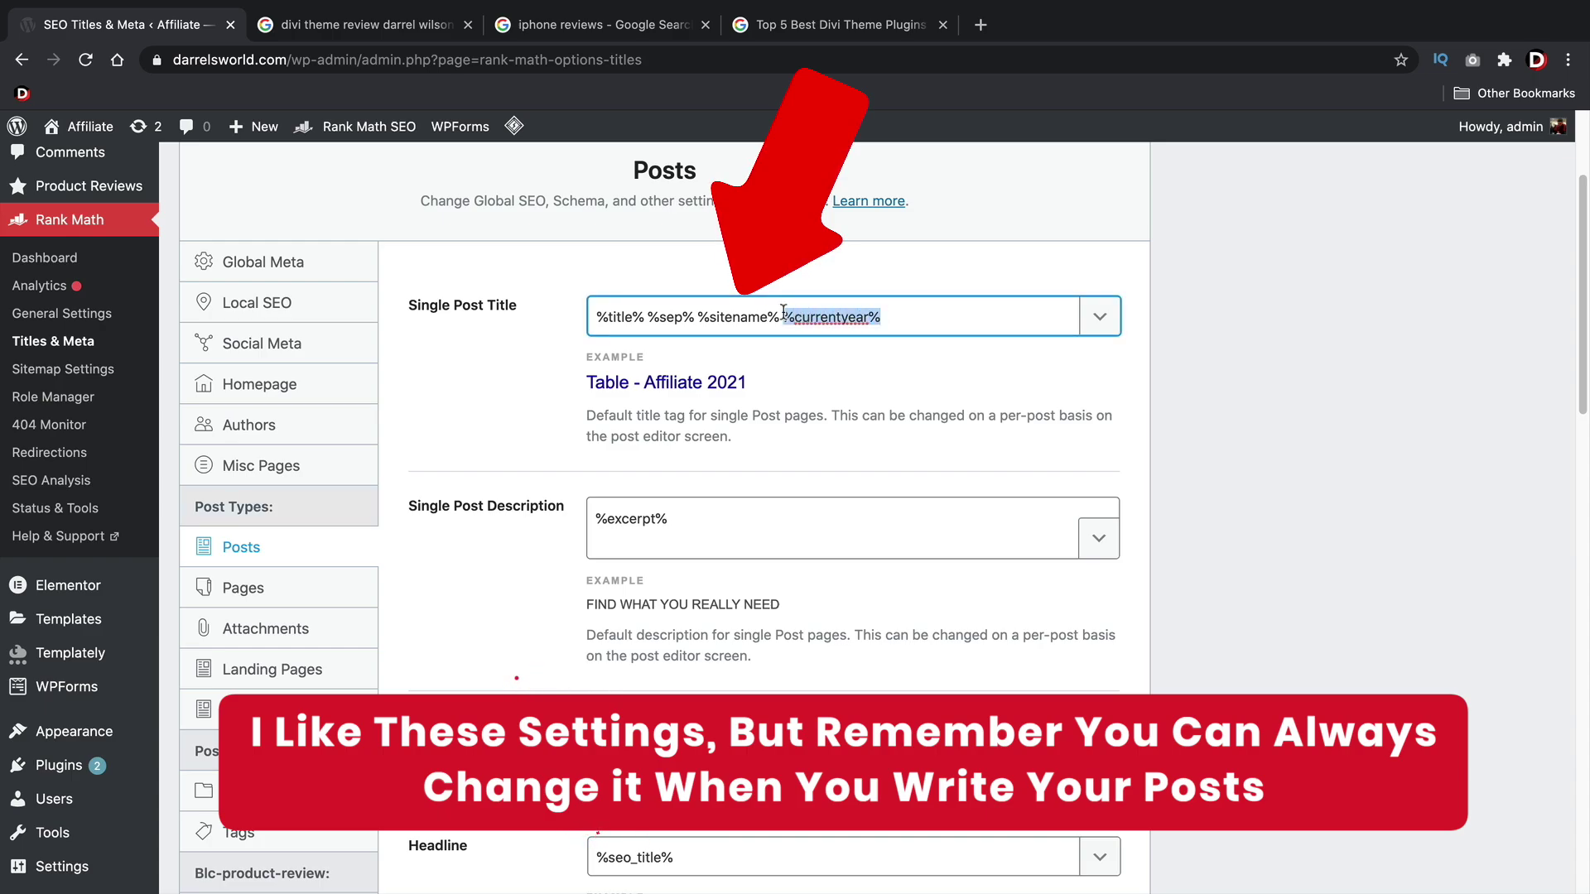
left_click(874, 313)
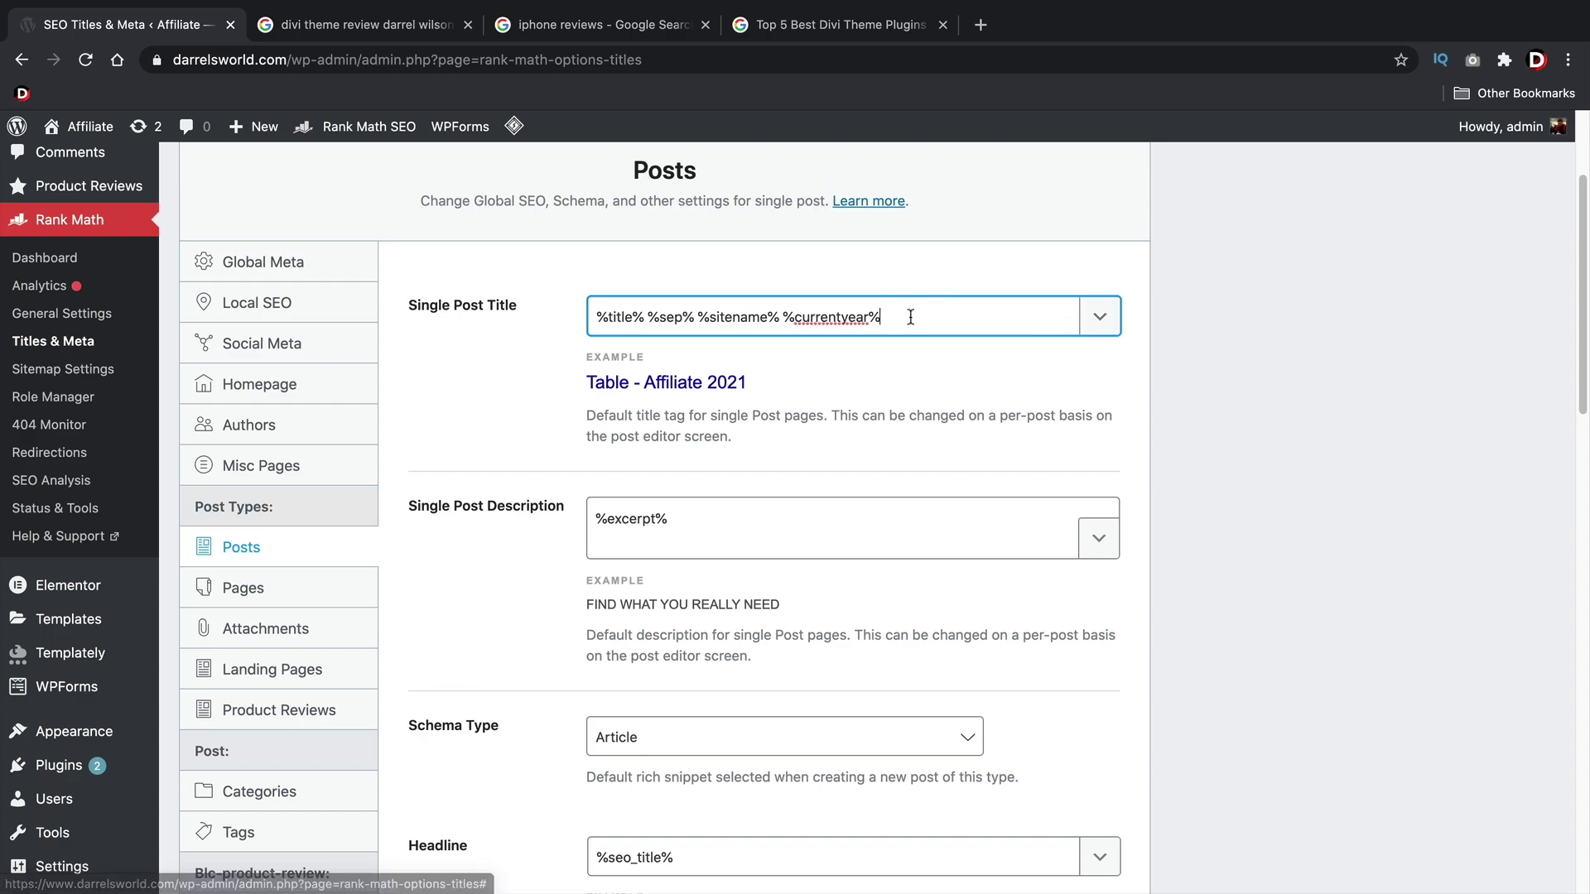
left_click_drag(884, 317, 646, 317)
key("BackSpace")
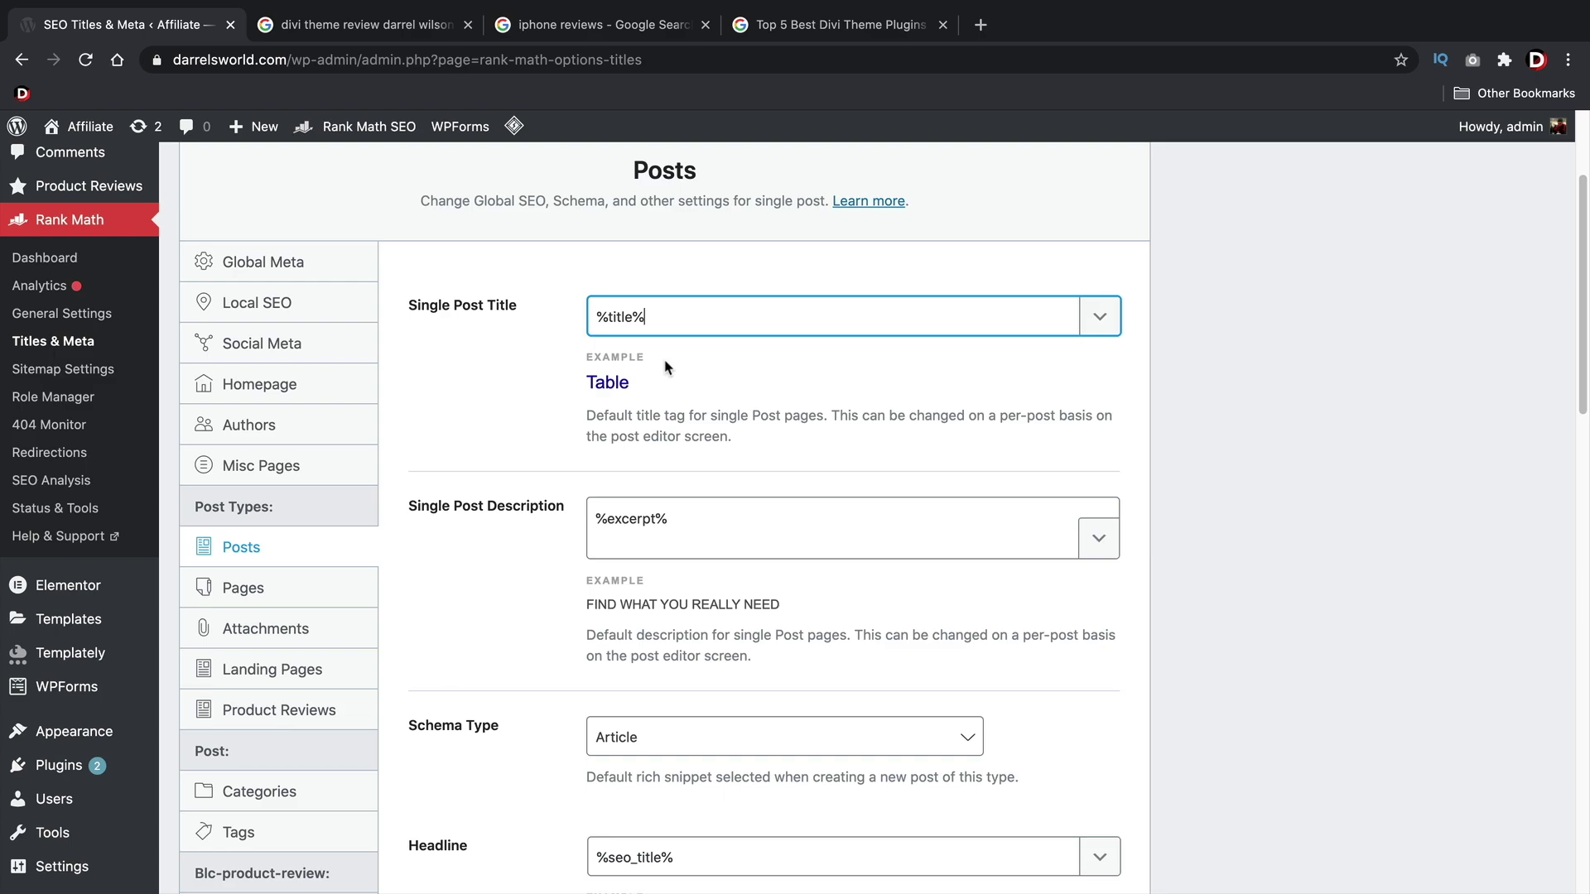
- Examine the single post description, headline and schema description defaults in the Posts settings
scroll(617, 389, "down", 2)
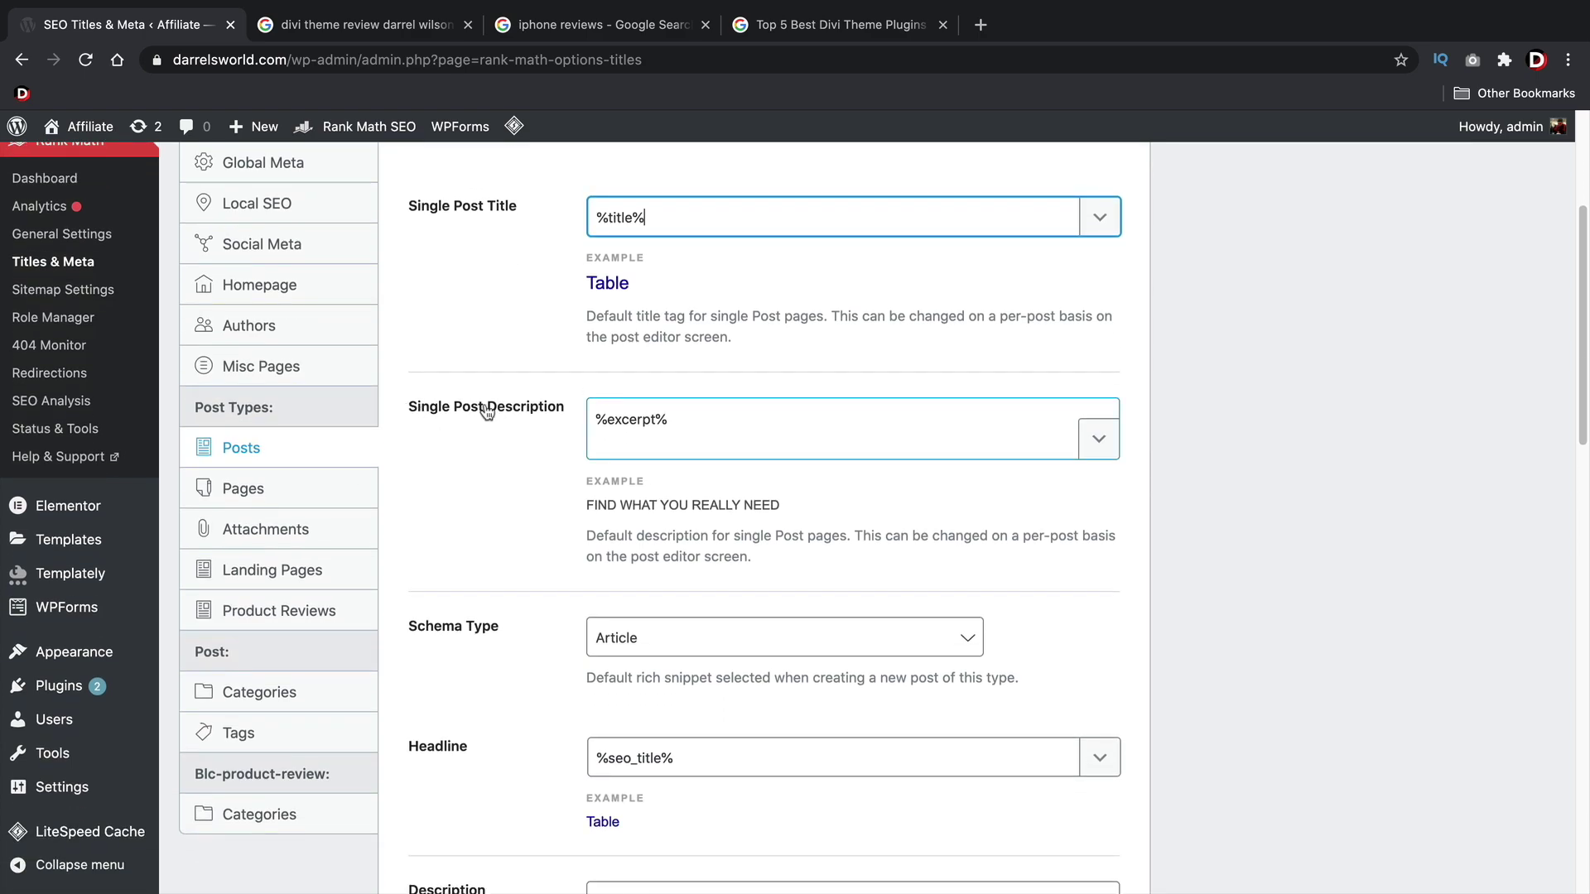
left_click_drag(685, 419, 587, 422)
left_click(644, 420)
left_click_drag(685, 419, 606, 420)
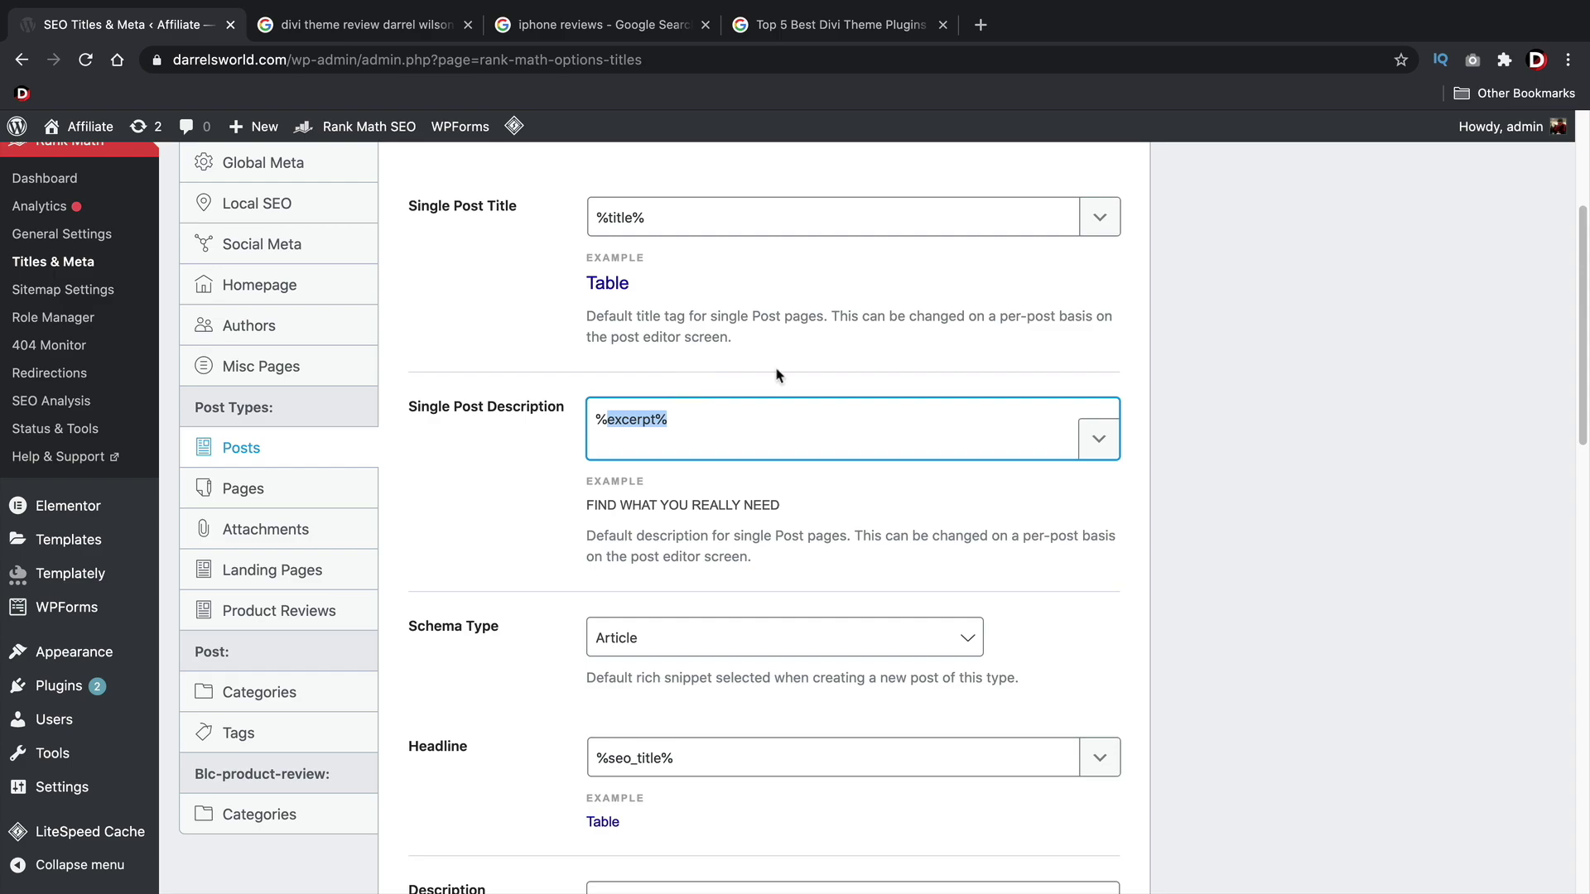
scroll(764, 423, "down", 3)
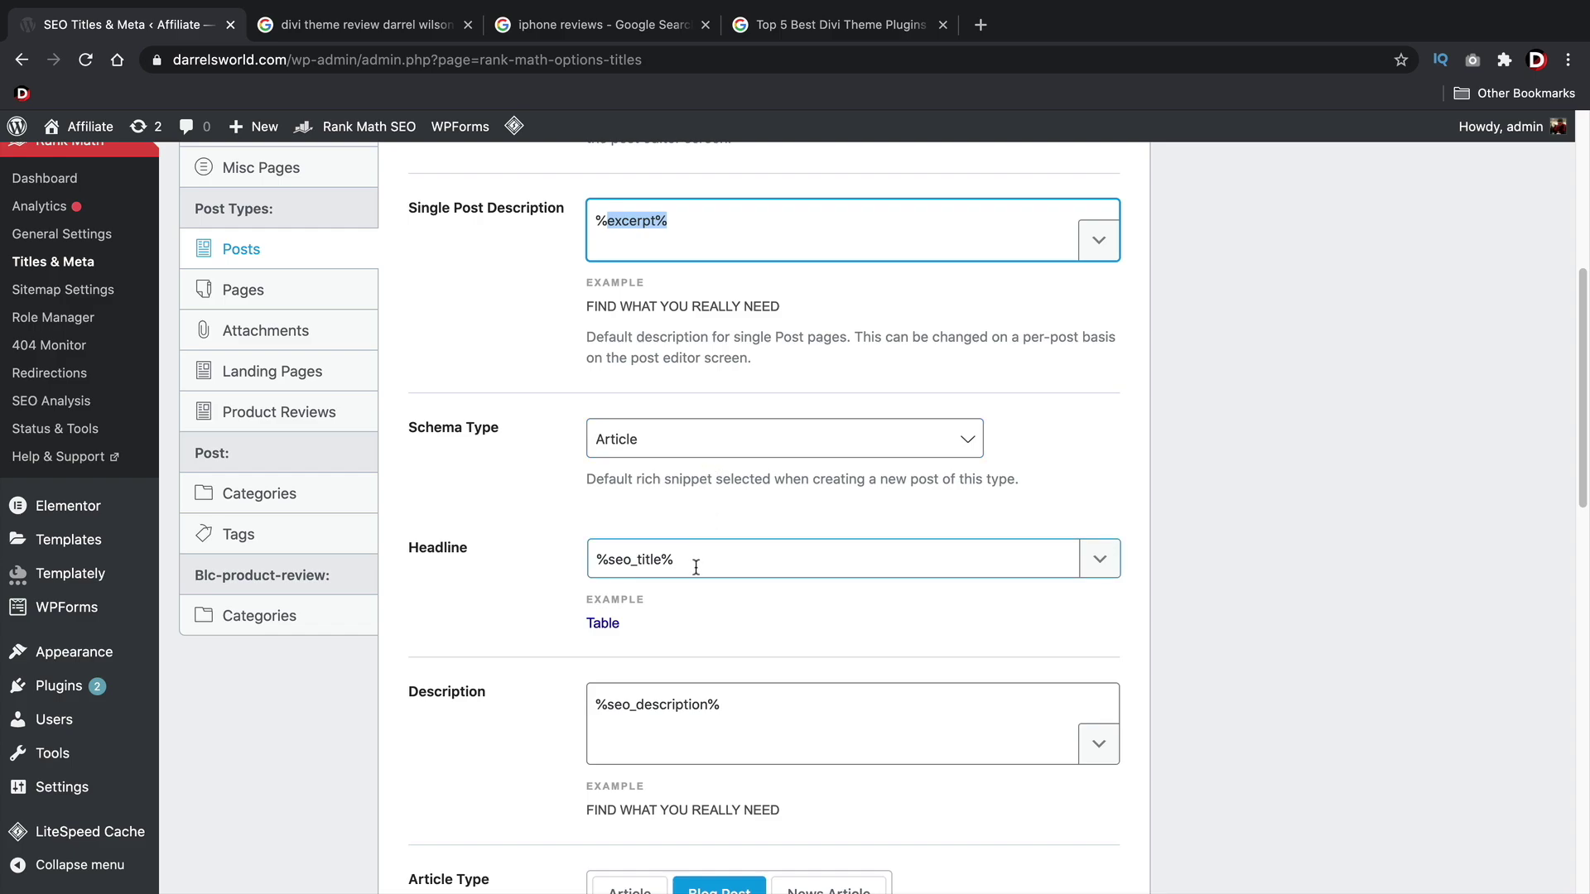
scroll(706, 561, "down", 6)
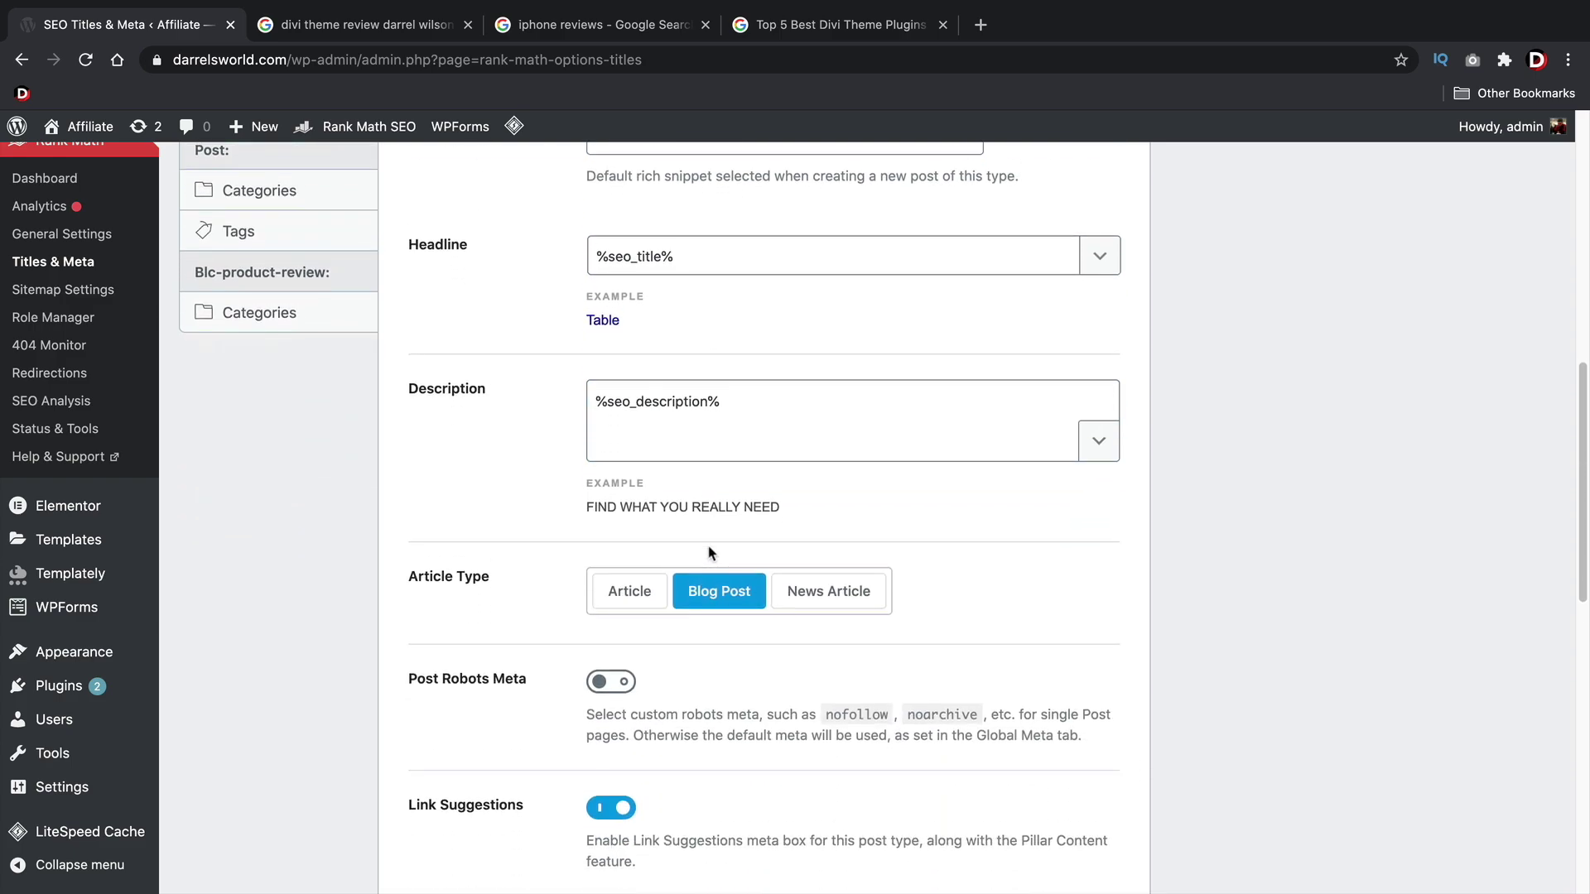
left_click_drag(717, 310, 579, 320)
left_click(1111, 487)
scroll(1111, 487, "up", 2)
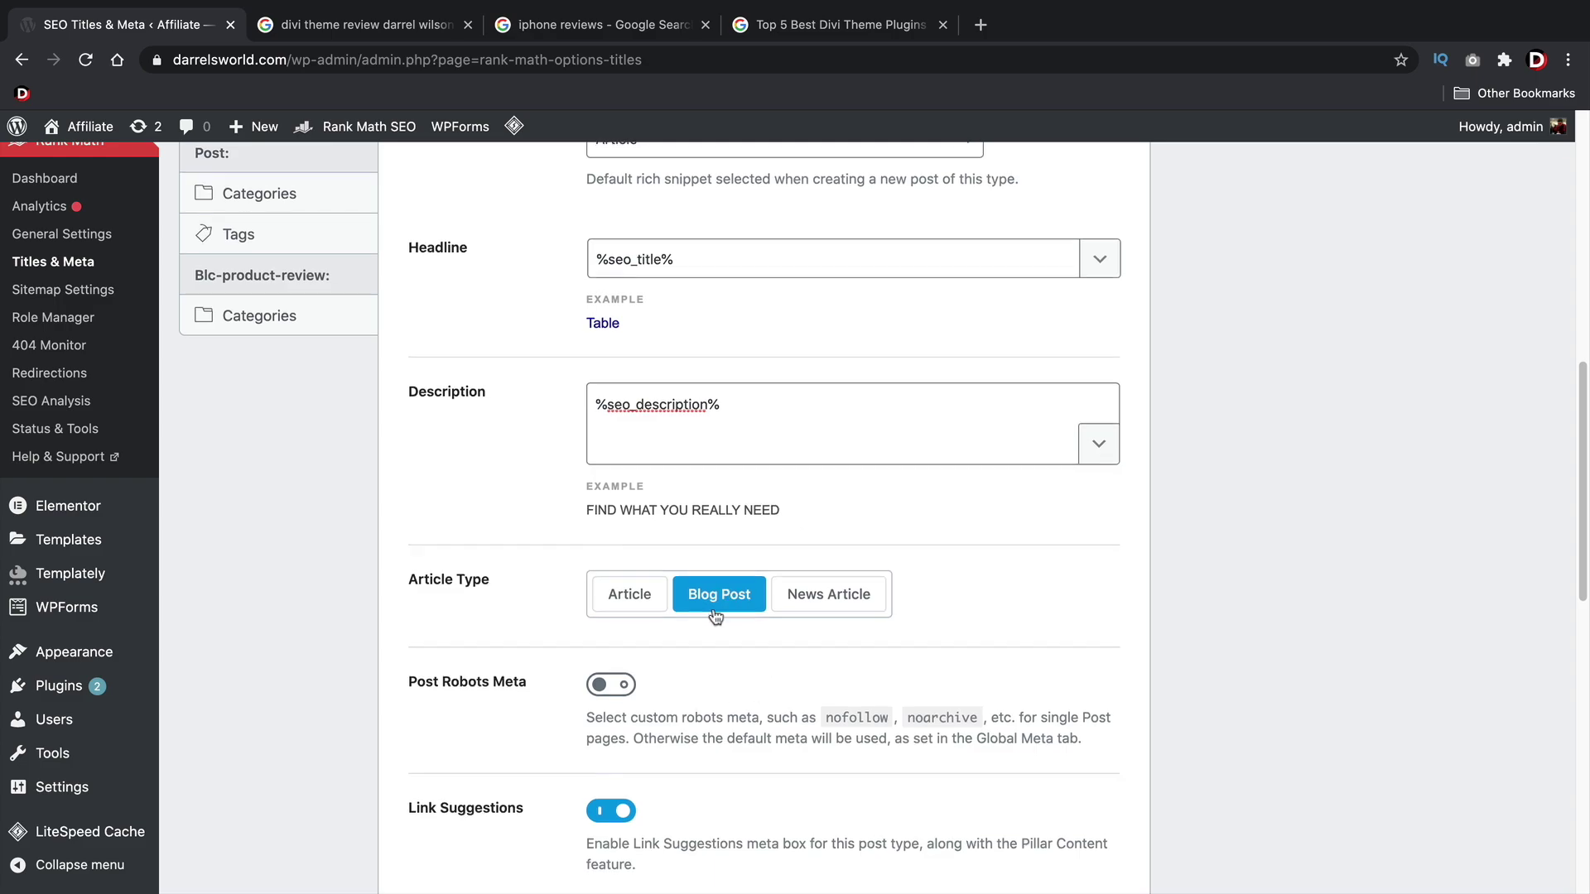
- Save the Posts titles and meta settings, leaving the remaining options as they are
scroll(662, 480, "down", 3)
scroll(662, 513, "down", 3)
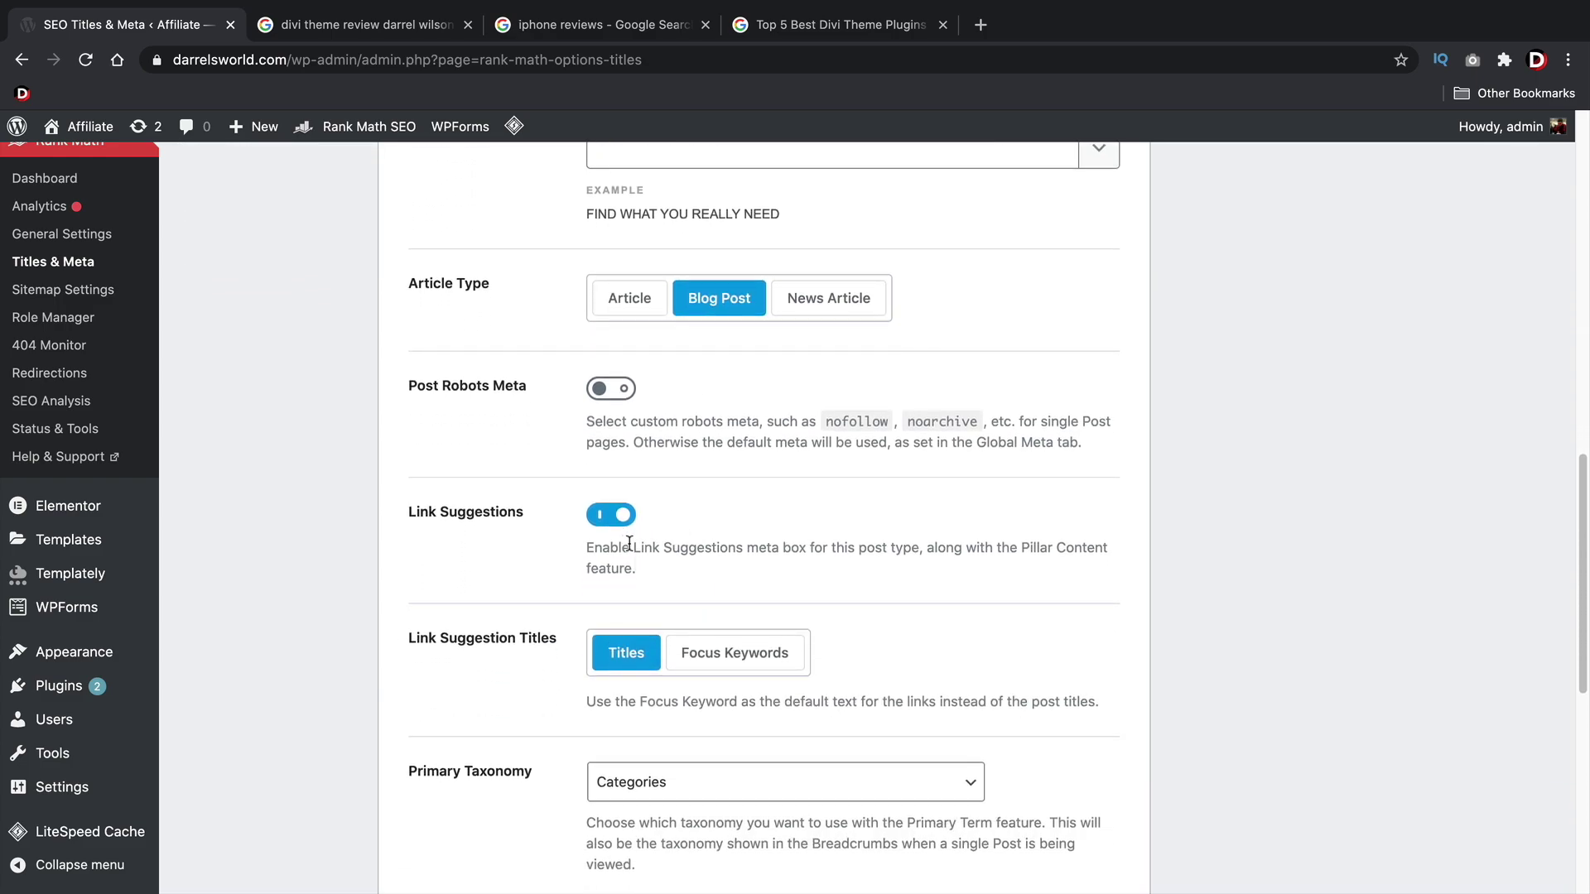
scroll(639, 526, "down", 3)
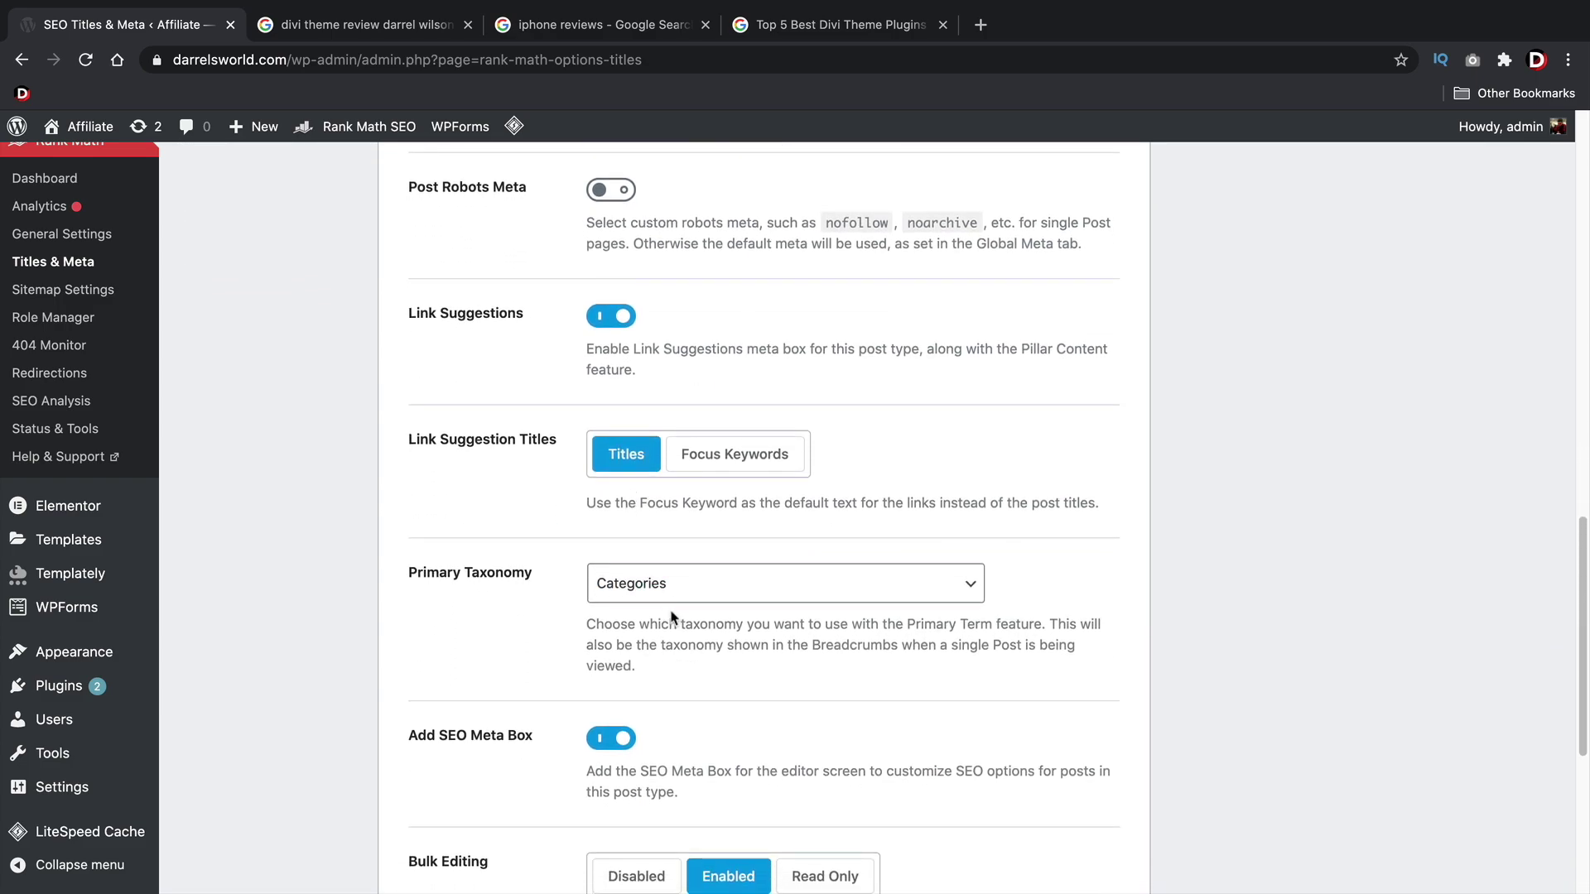
scroll(646, 629, "down", 2)
scroll(615, 613, "down", 3)
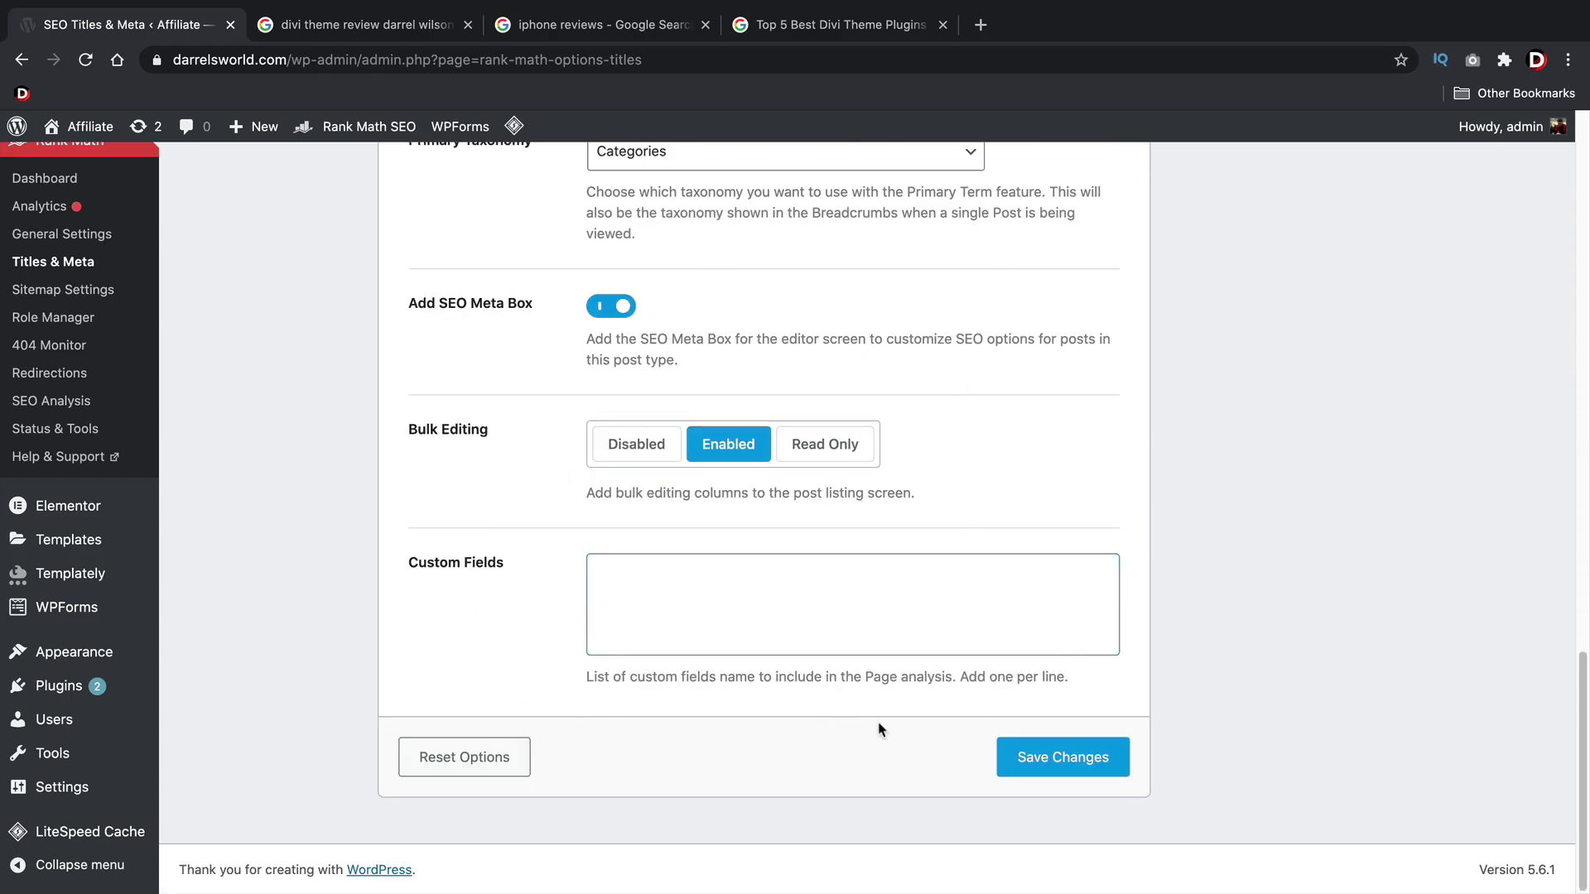
left_click(1041, 767)
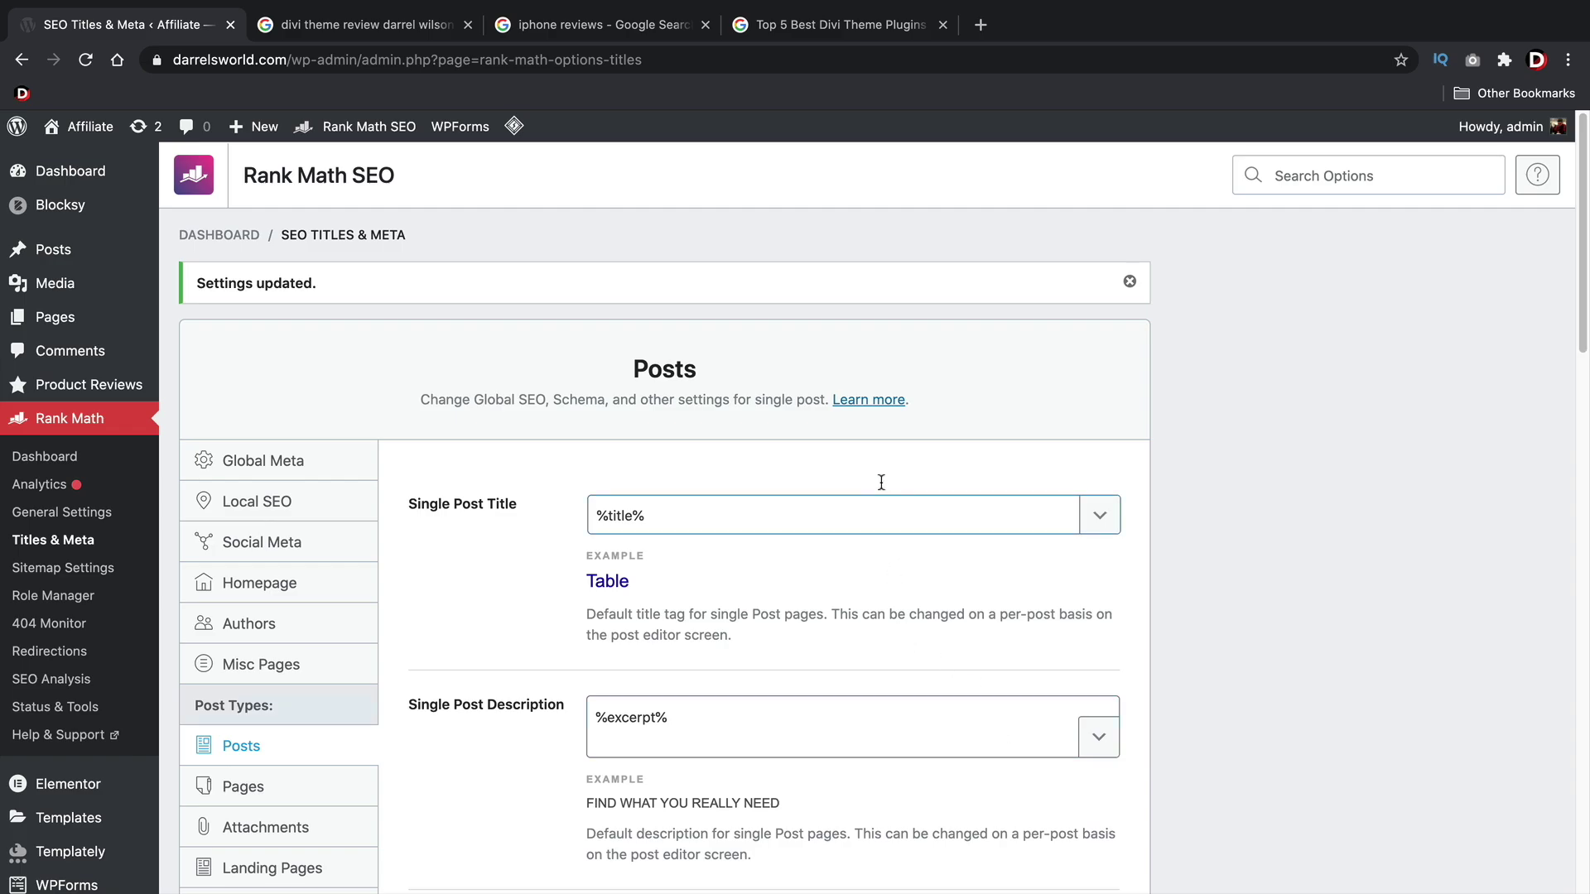
- Examine how post titles appear in the Google results for the Divi plugins and iPhone reviews searches
left_click(782, 30)
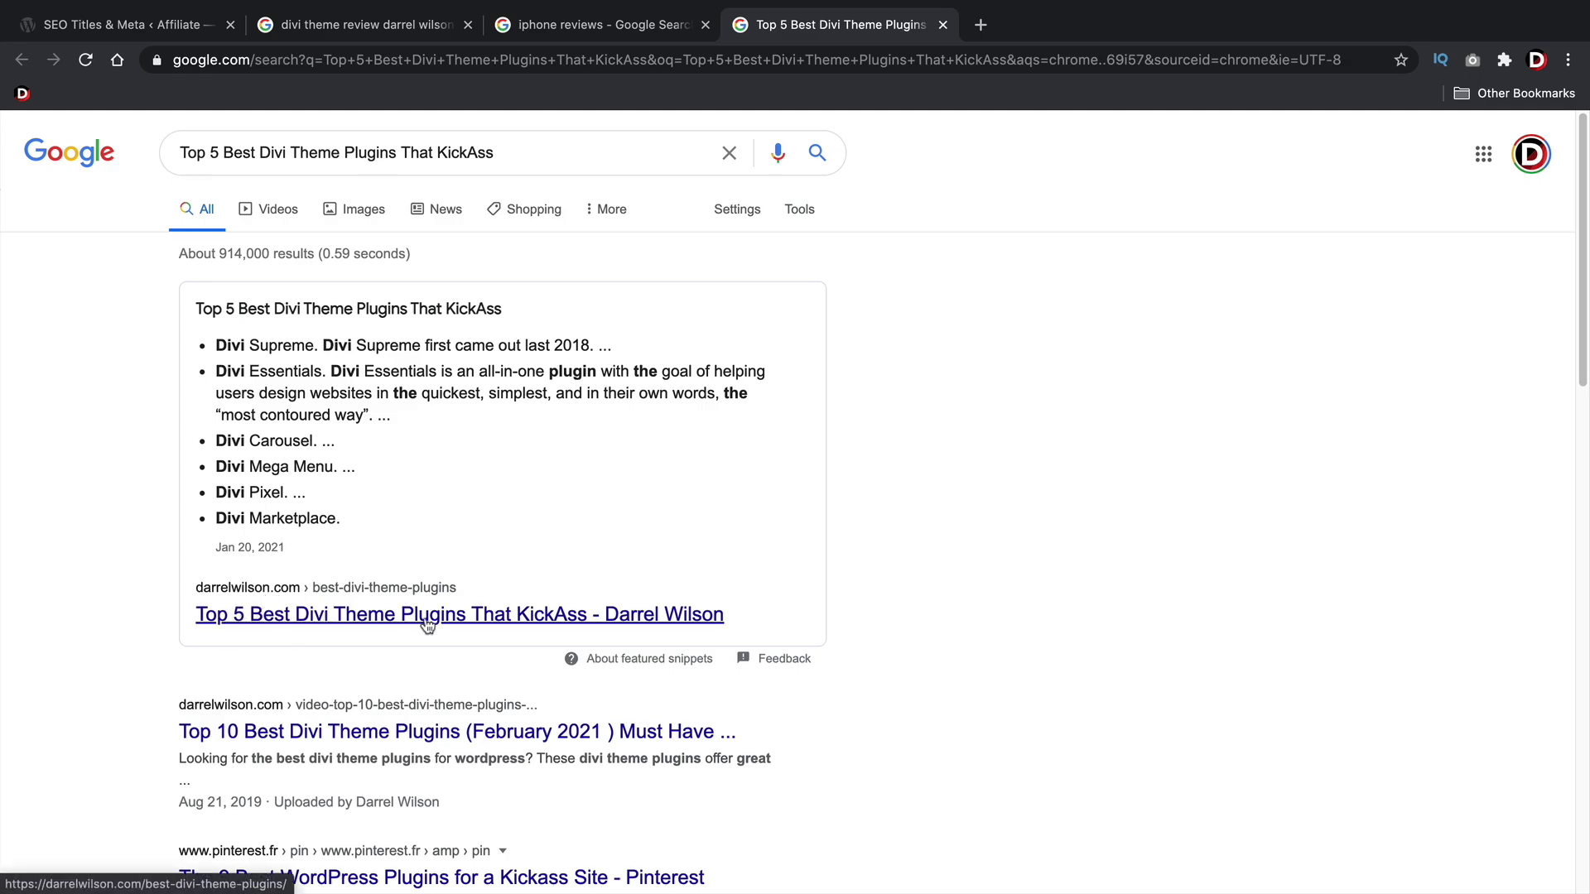
left_click(613, 29)
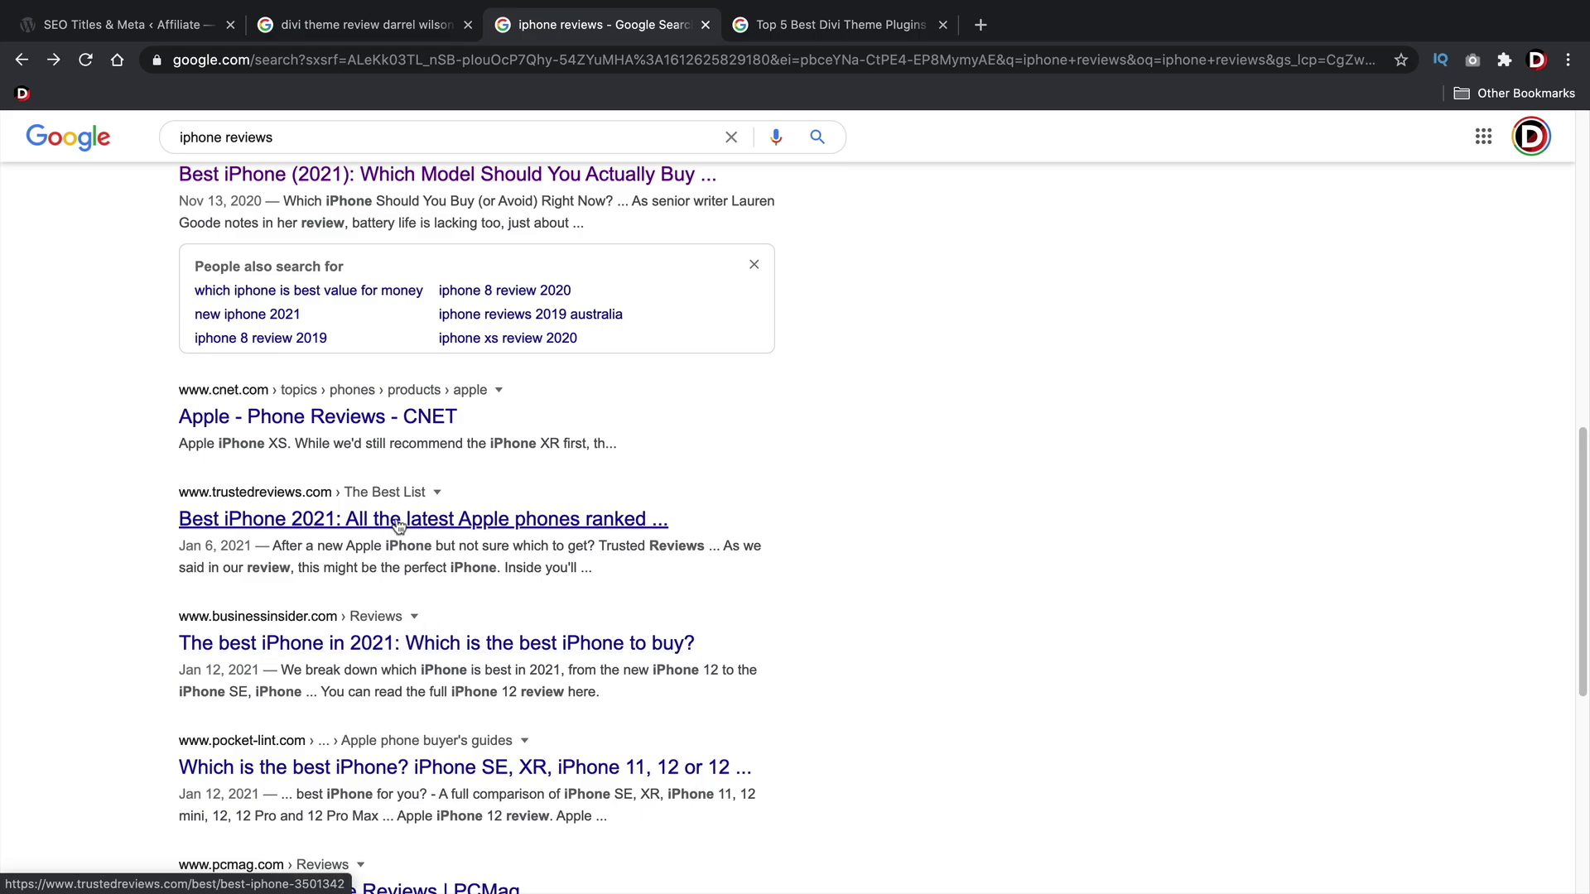
scroll(431, 530, "up", 3)
scroll(367, 403, "up", 8)
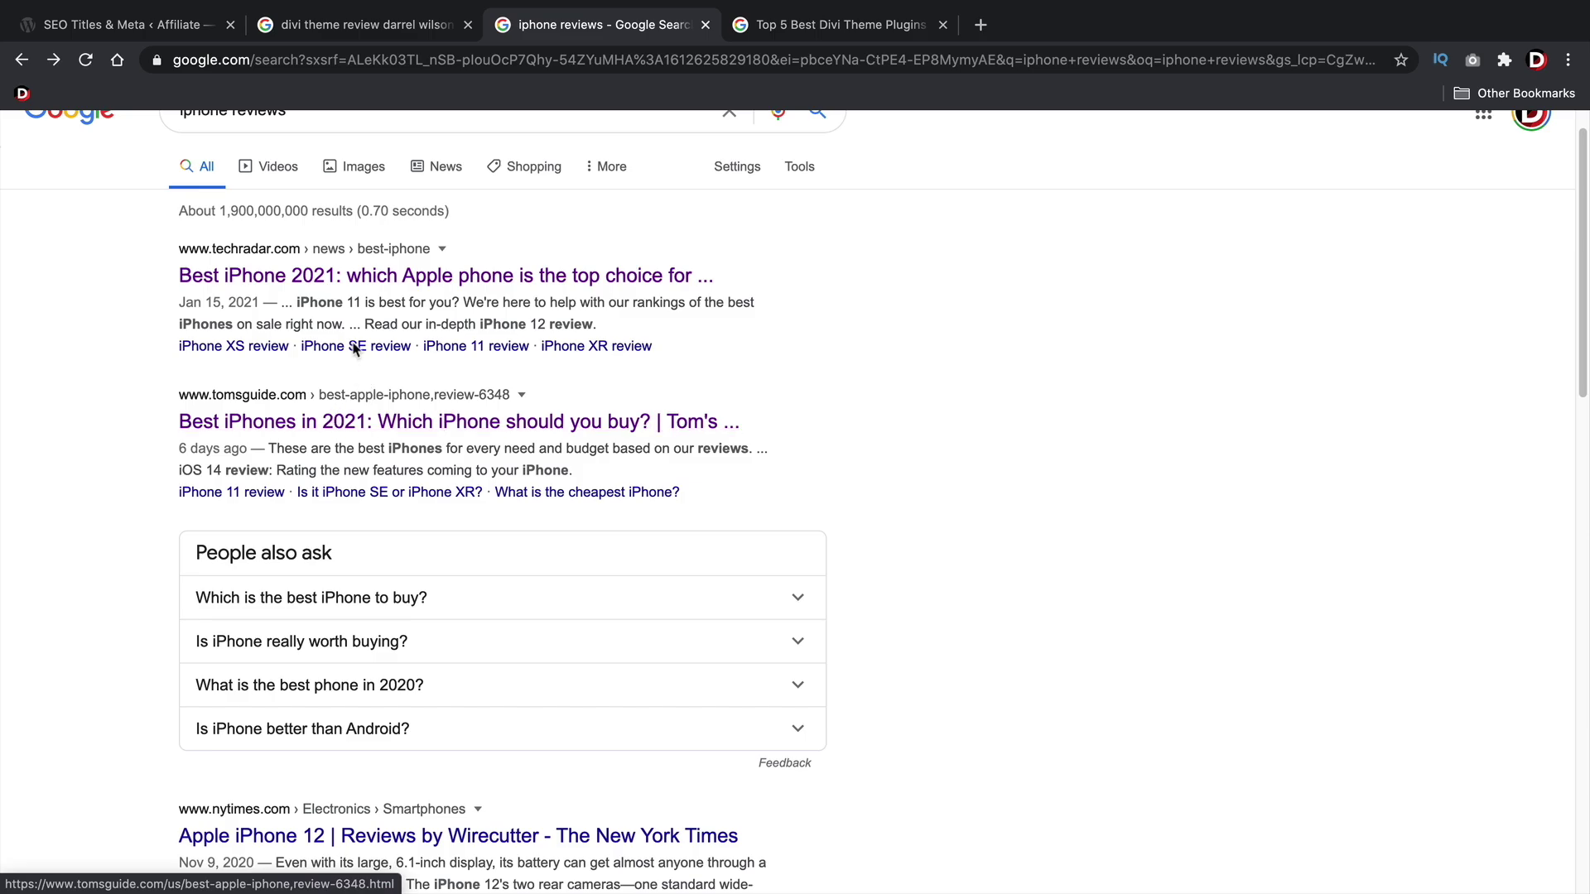
- Return to the Rank Math titles settings and save the Pages post type options with their defaults
left_click(165, 24)
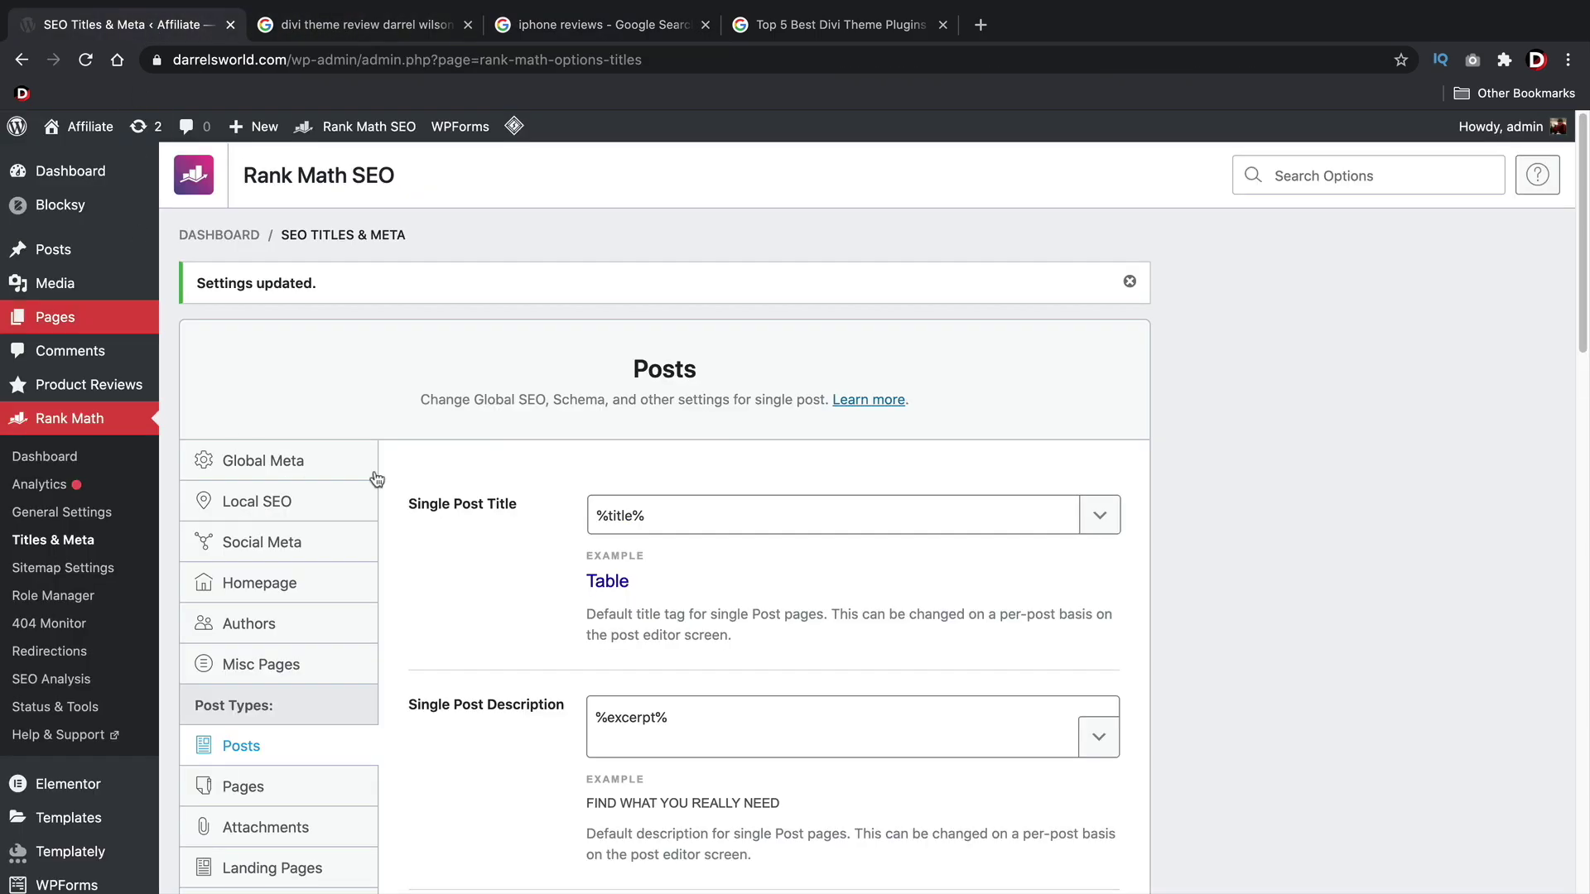
scroll(500, 445, "down", 5)
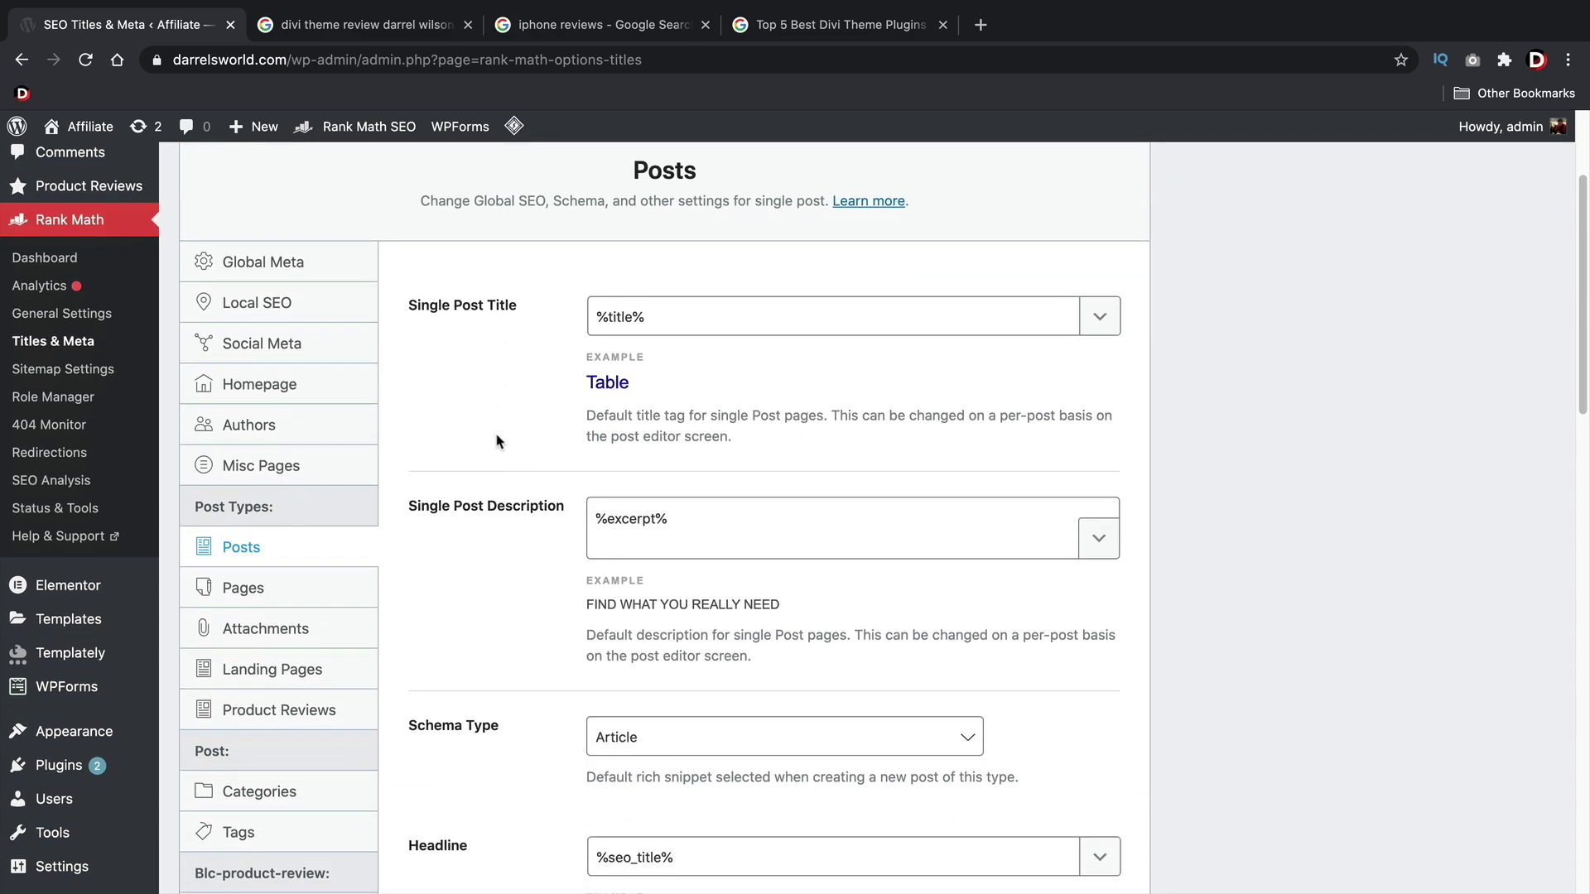
left_click(306, 589)
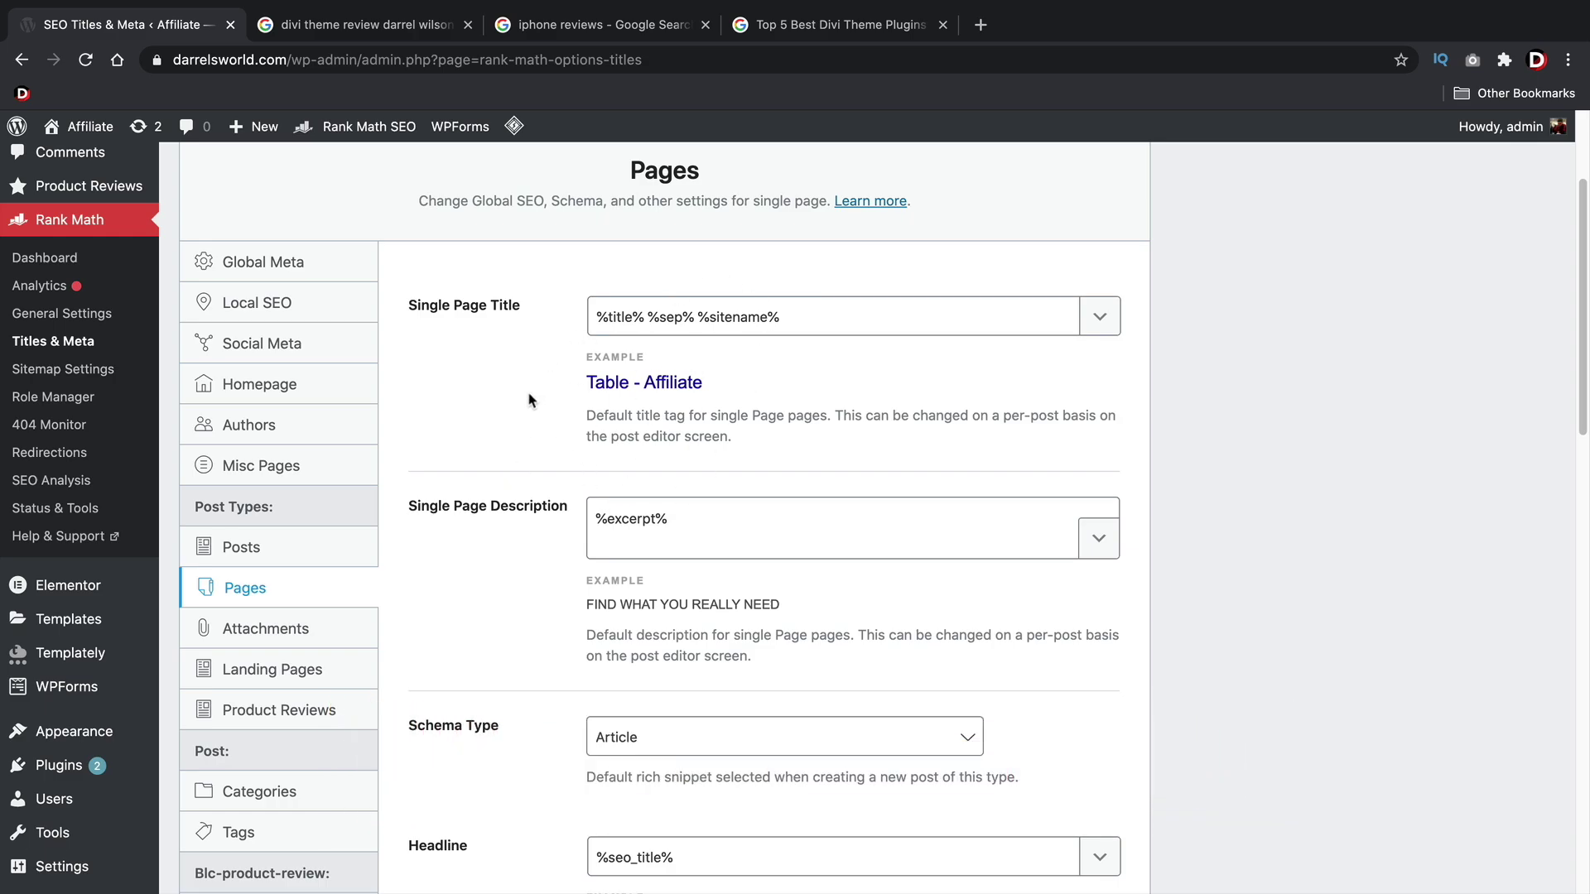
scroll(530, 401, "down", 2)
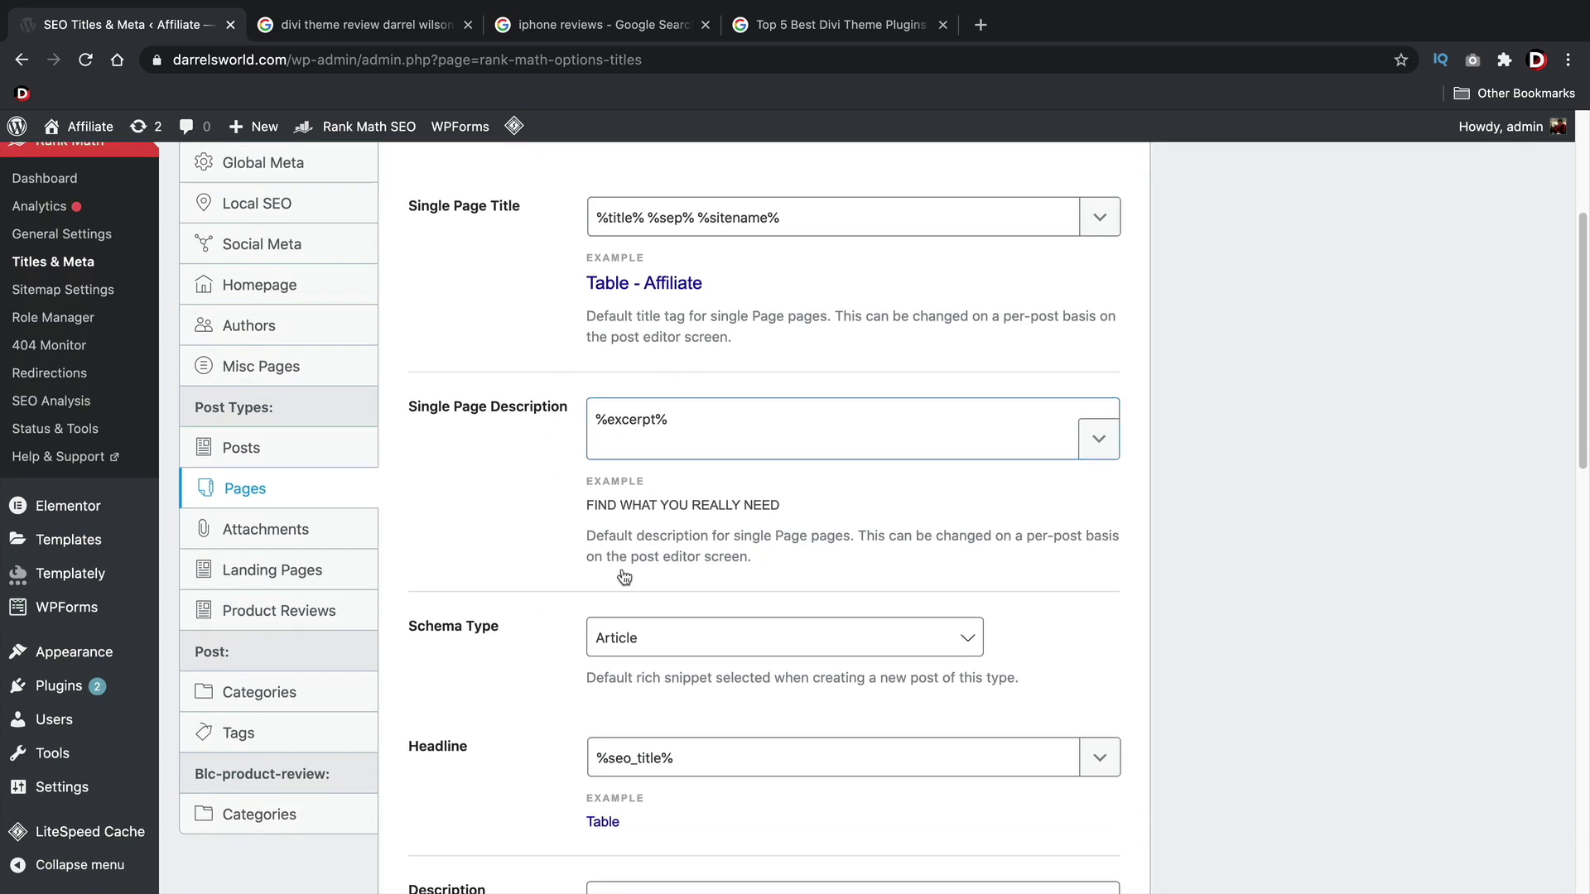
scroll(501, 613, "down", 5)
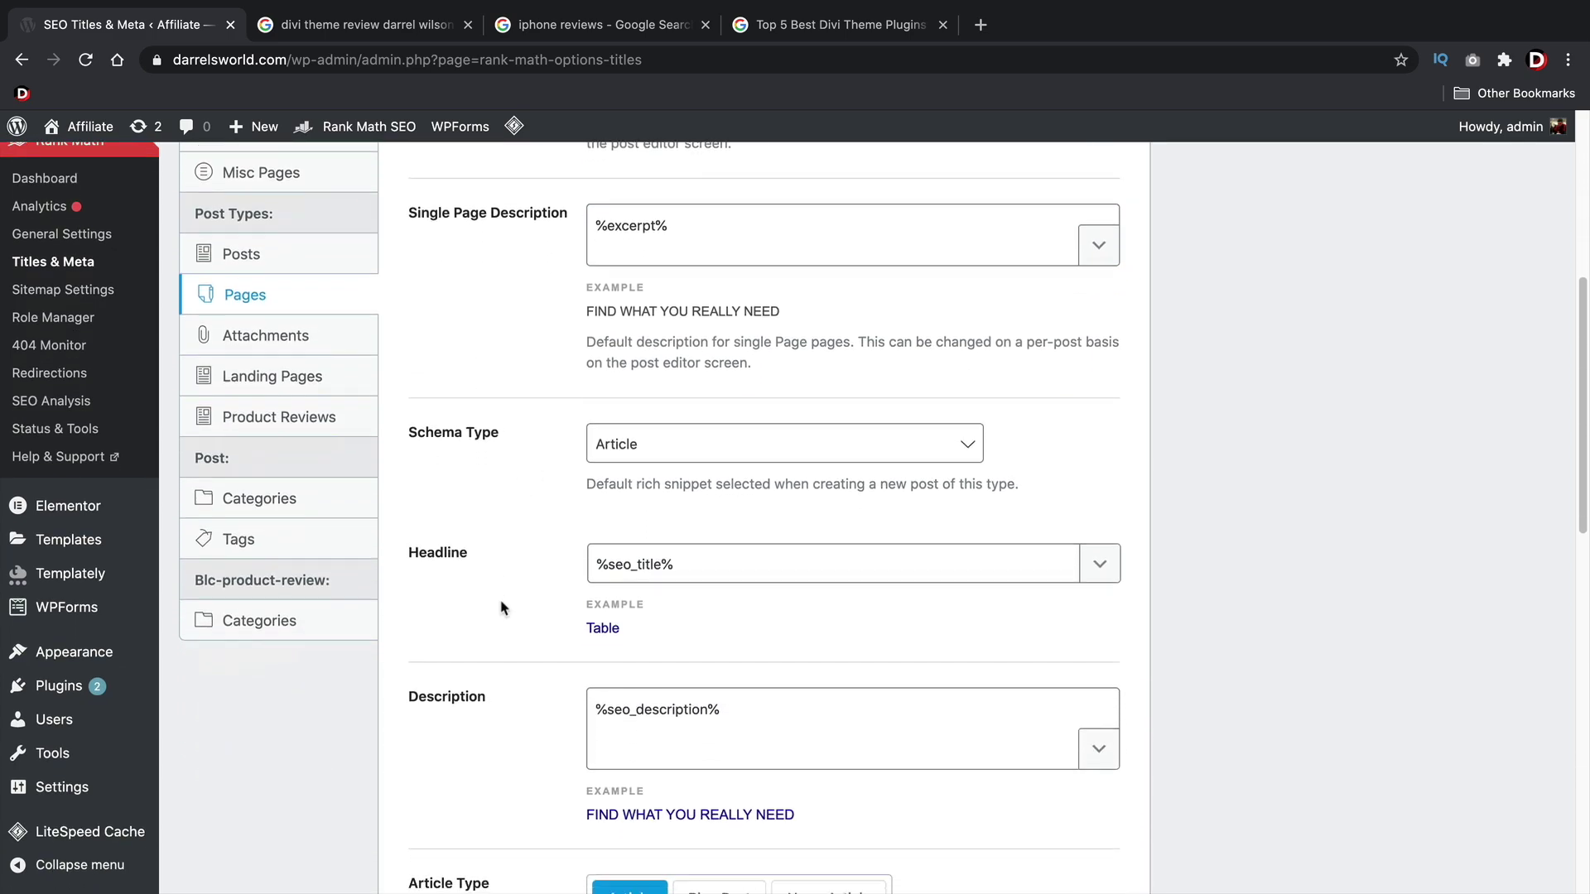
scroll(507, 599, "down", 10)
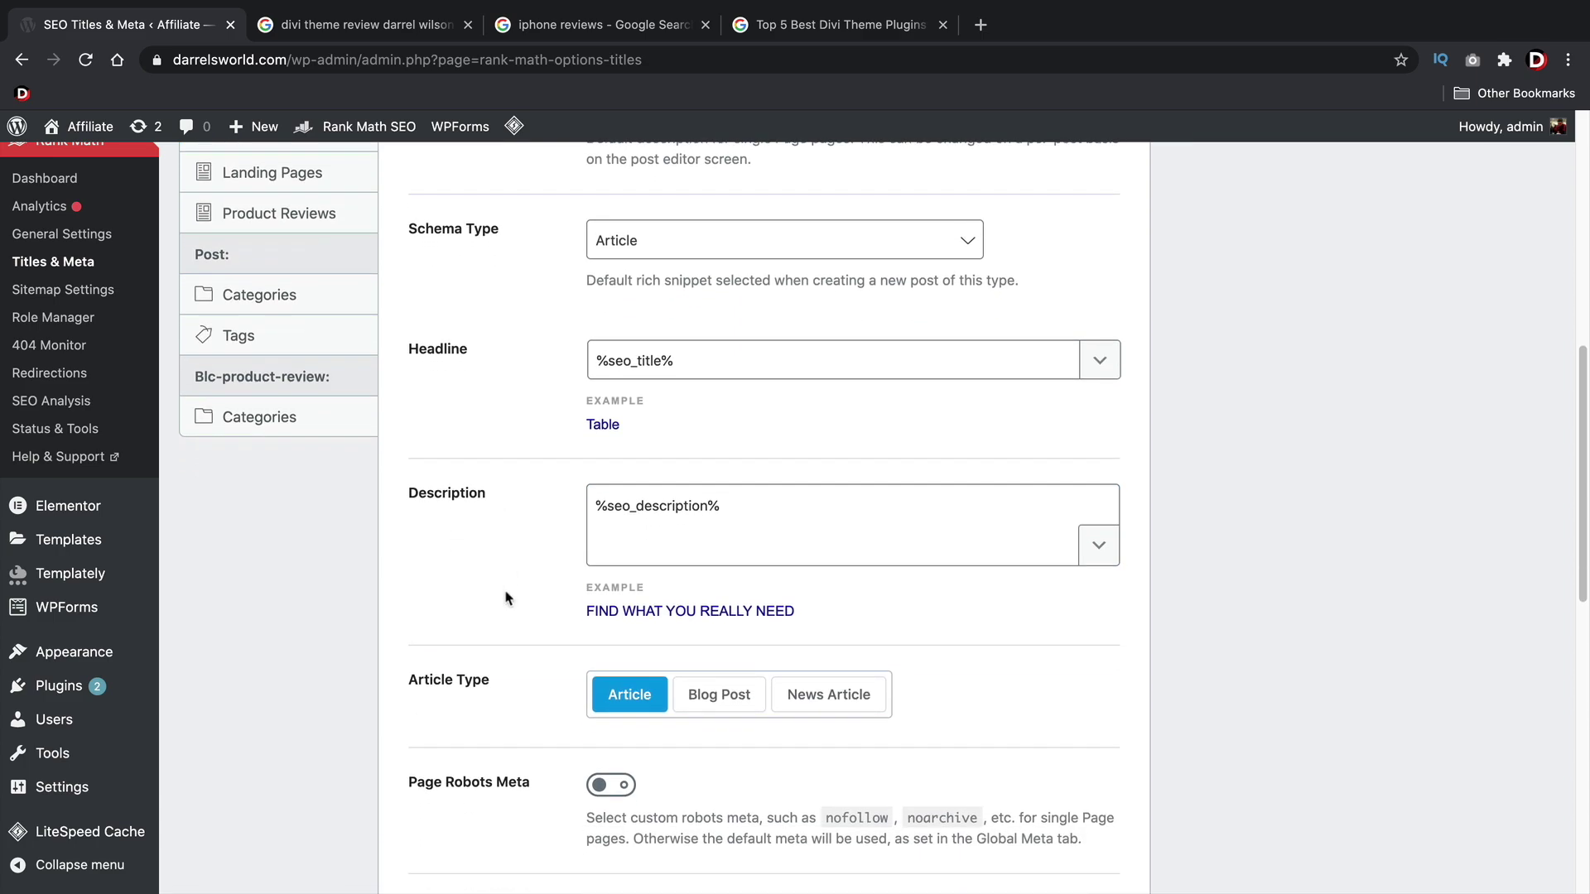
scroll(509, 590, "down", 4)
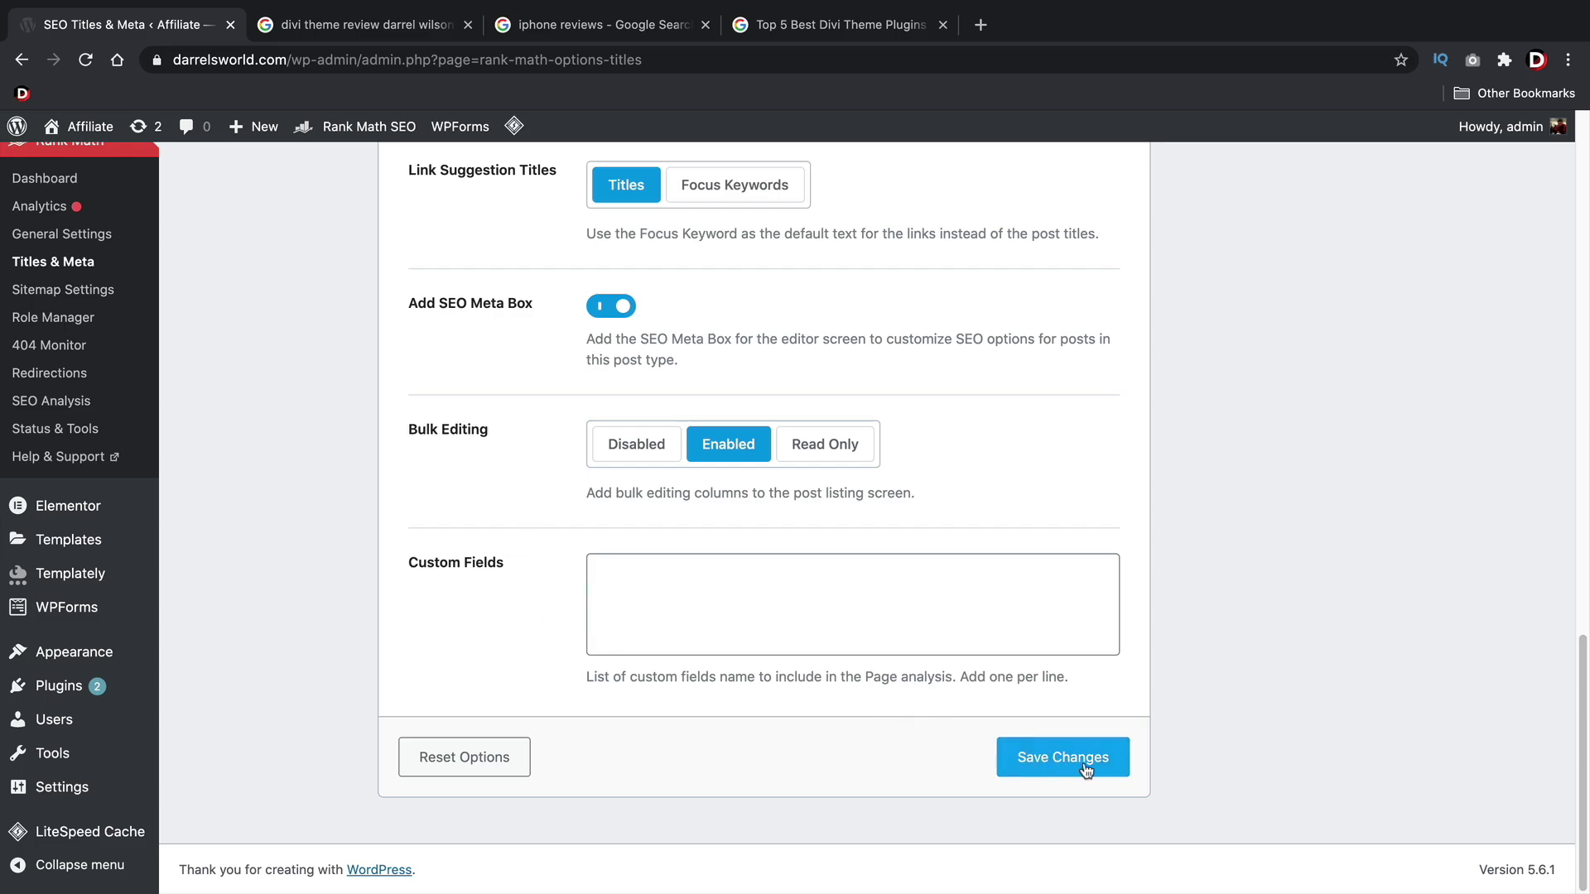
left_click(1110, 754)
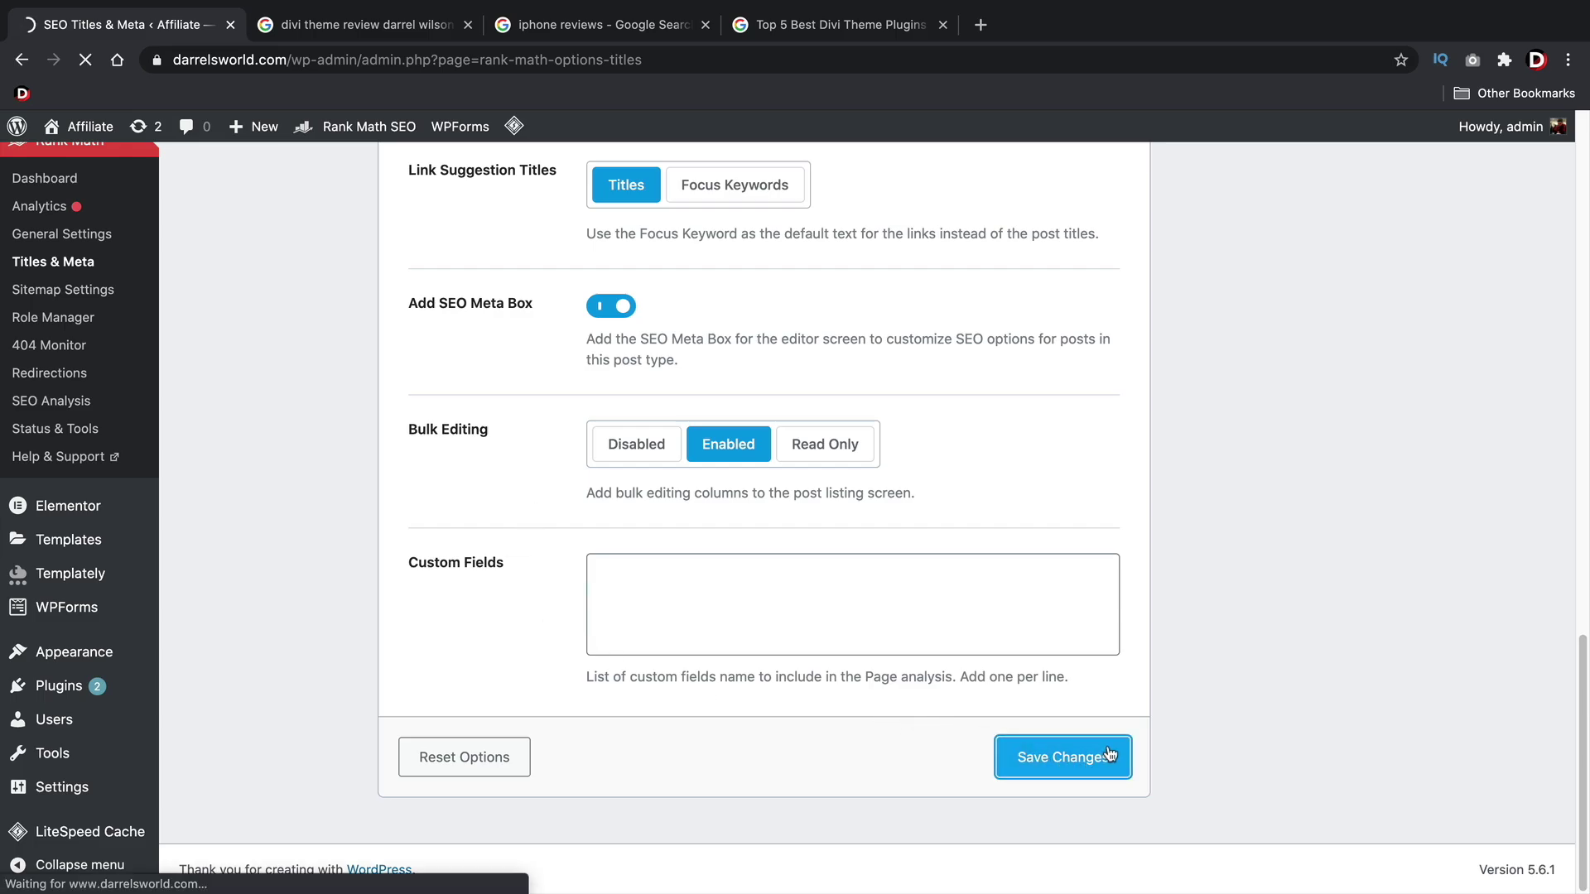
- Review the Attachments and Landing Pages post type settings
scroll(1024, 704, "down", 3)
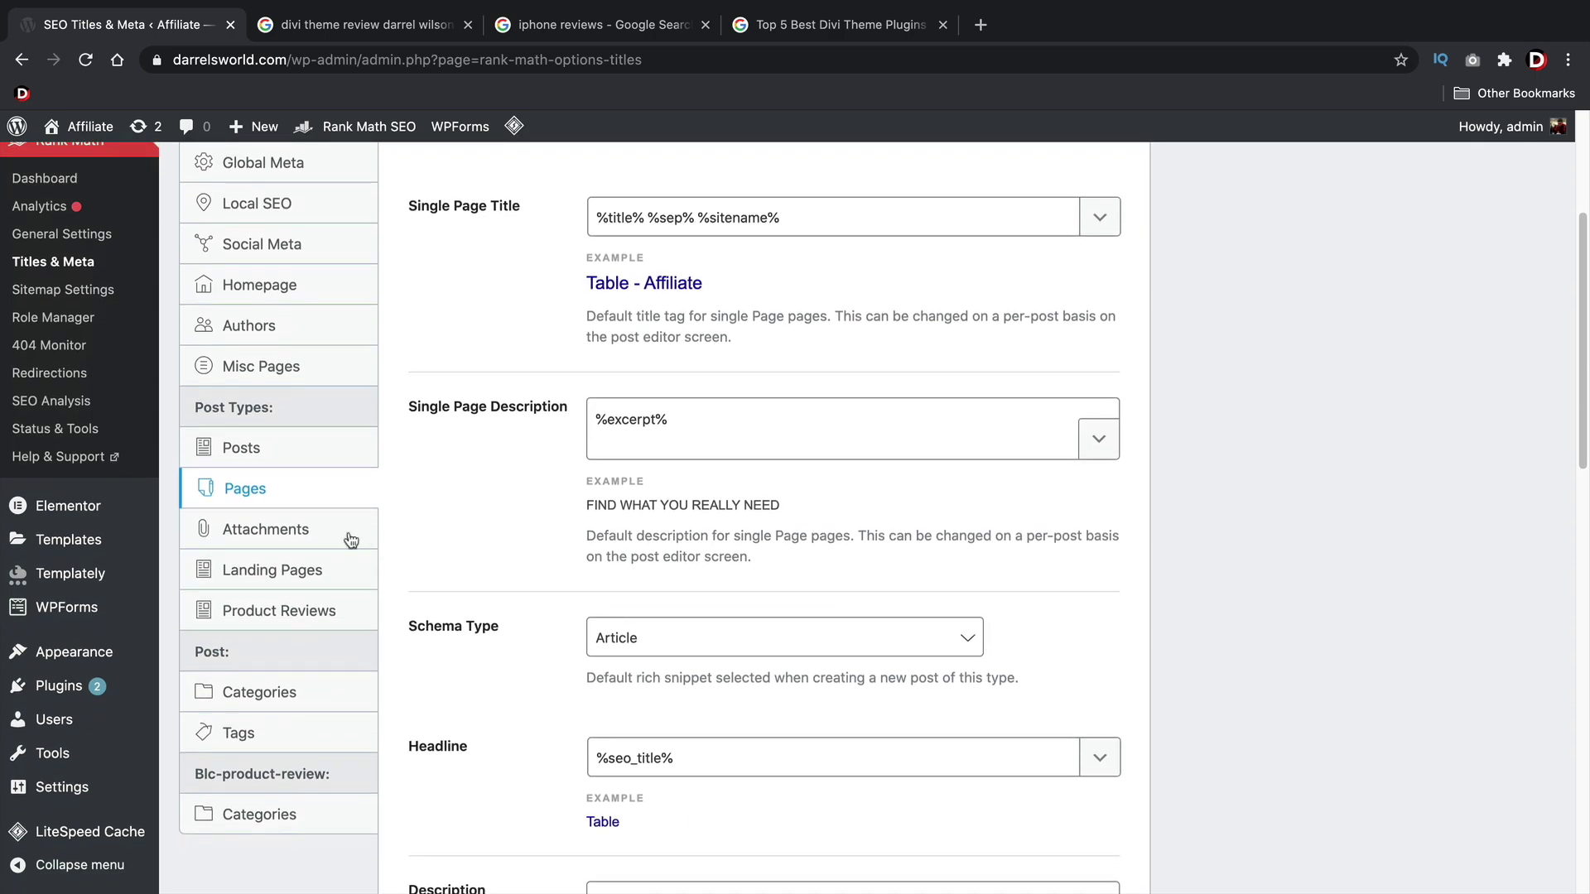
left_click(351, 540)
scroll(525, 572, "up", 2)
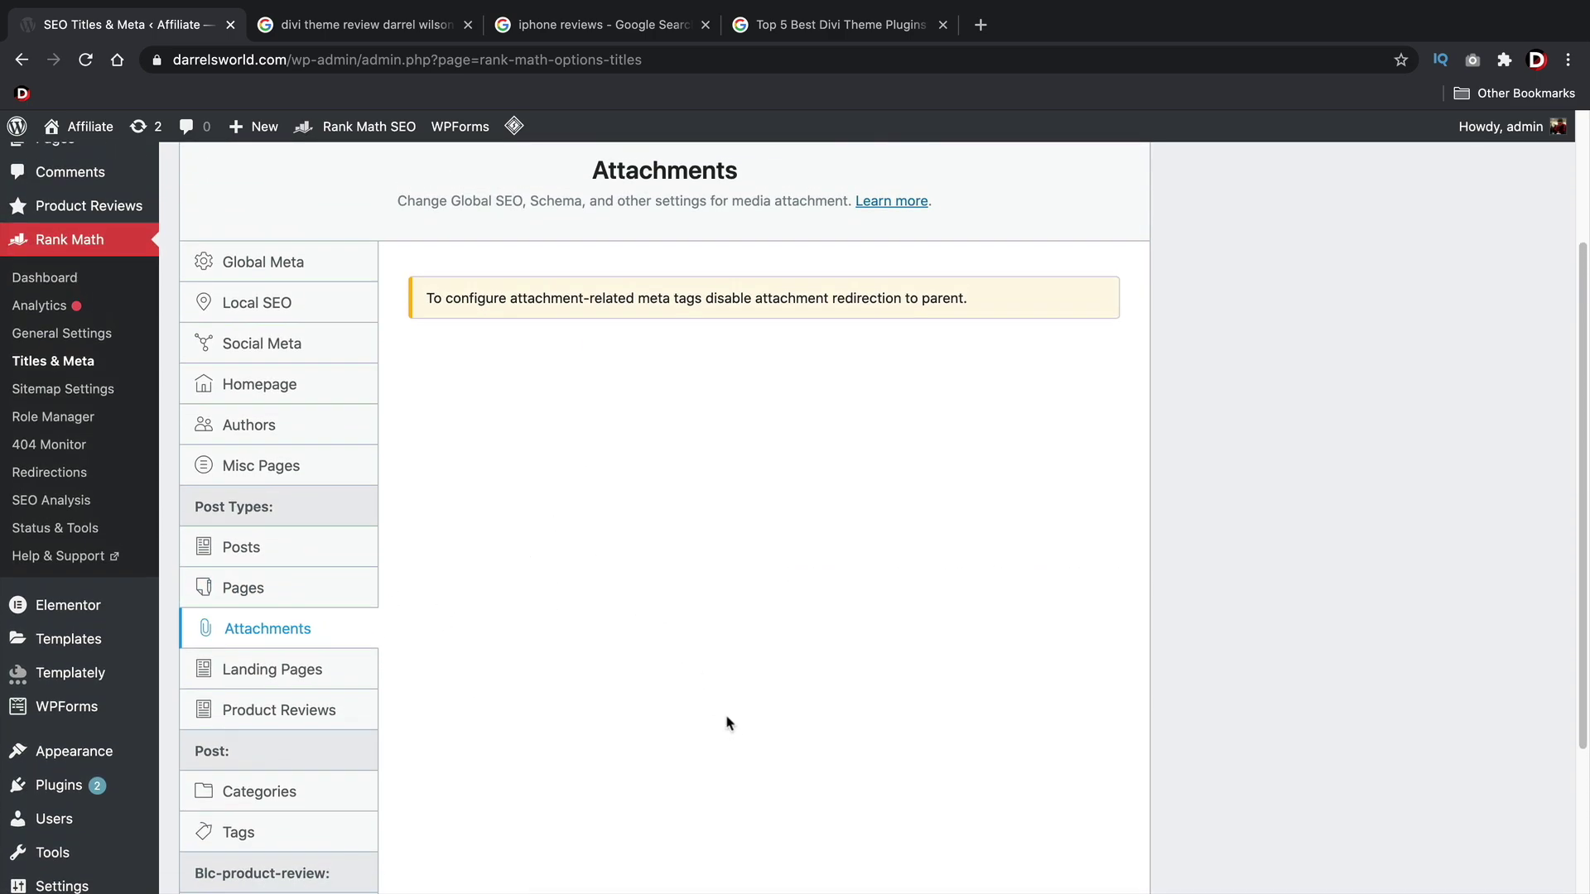
scroll(423, 568, "down", 1)
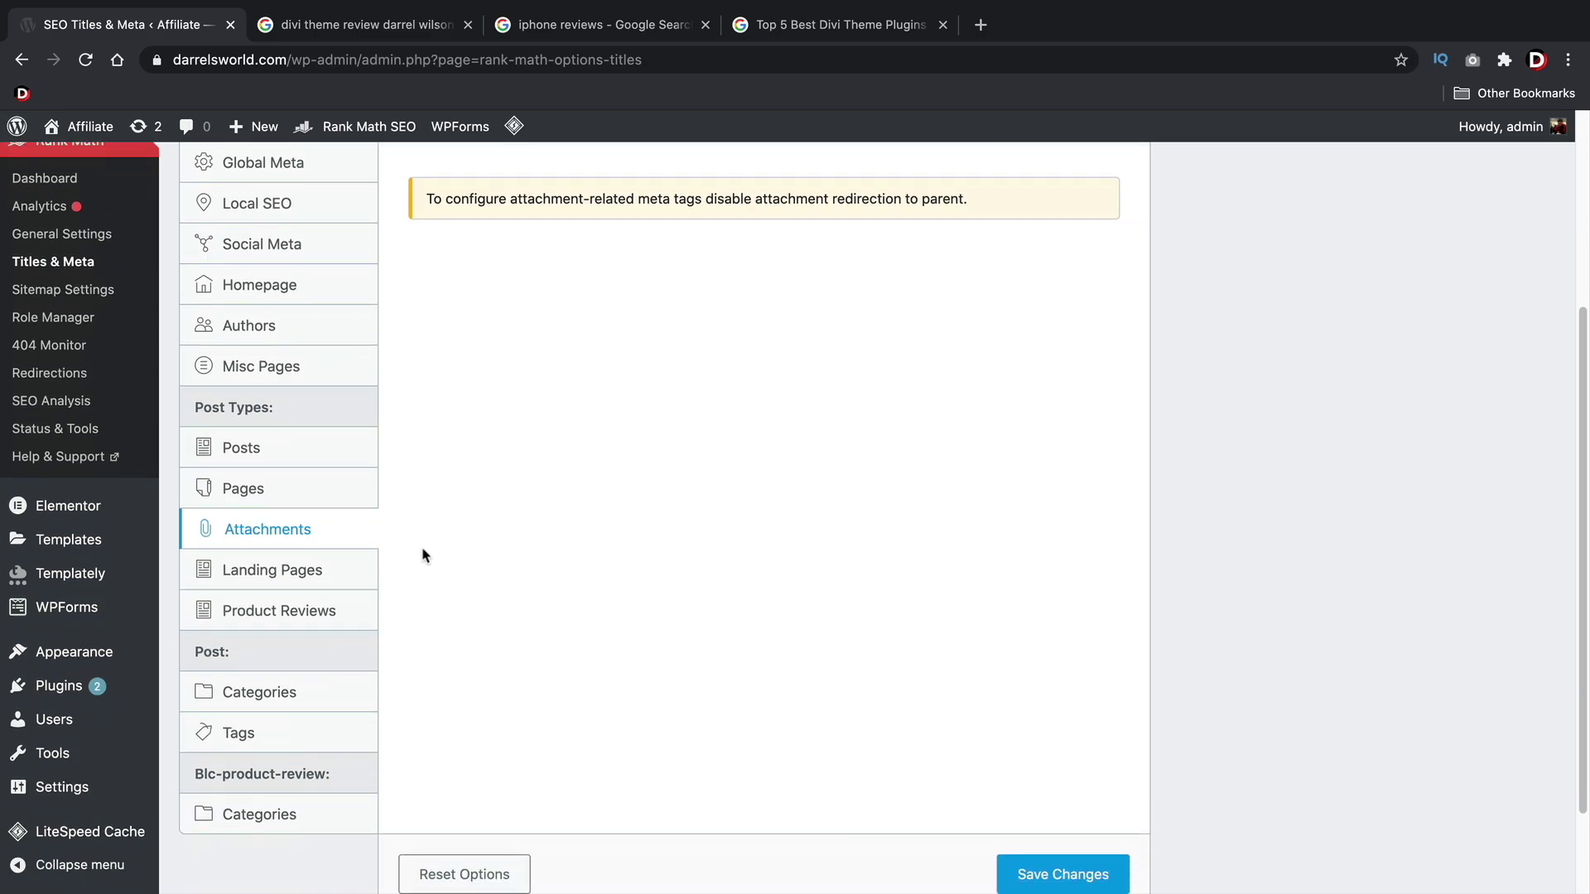
left_click(315, 572)
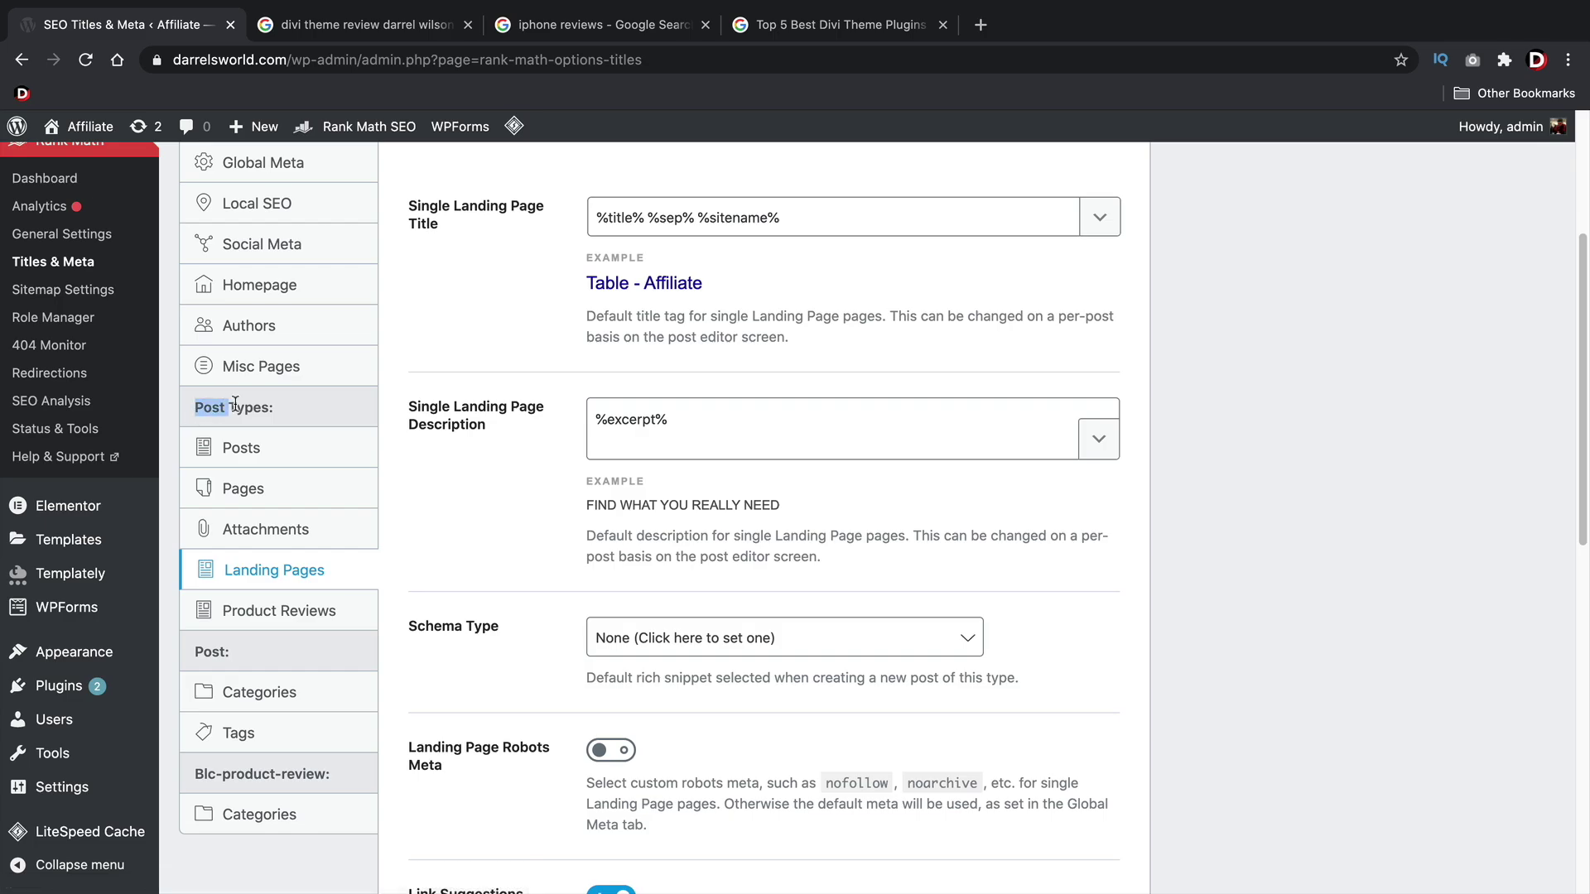
left_click_drag(191, 408, 289, 417)
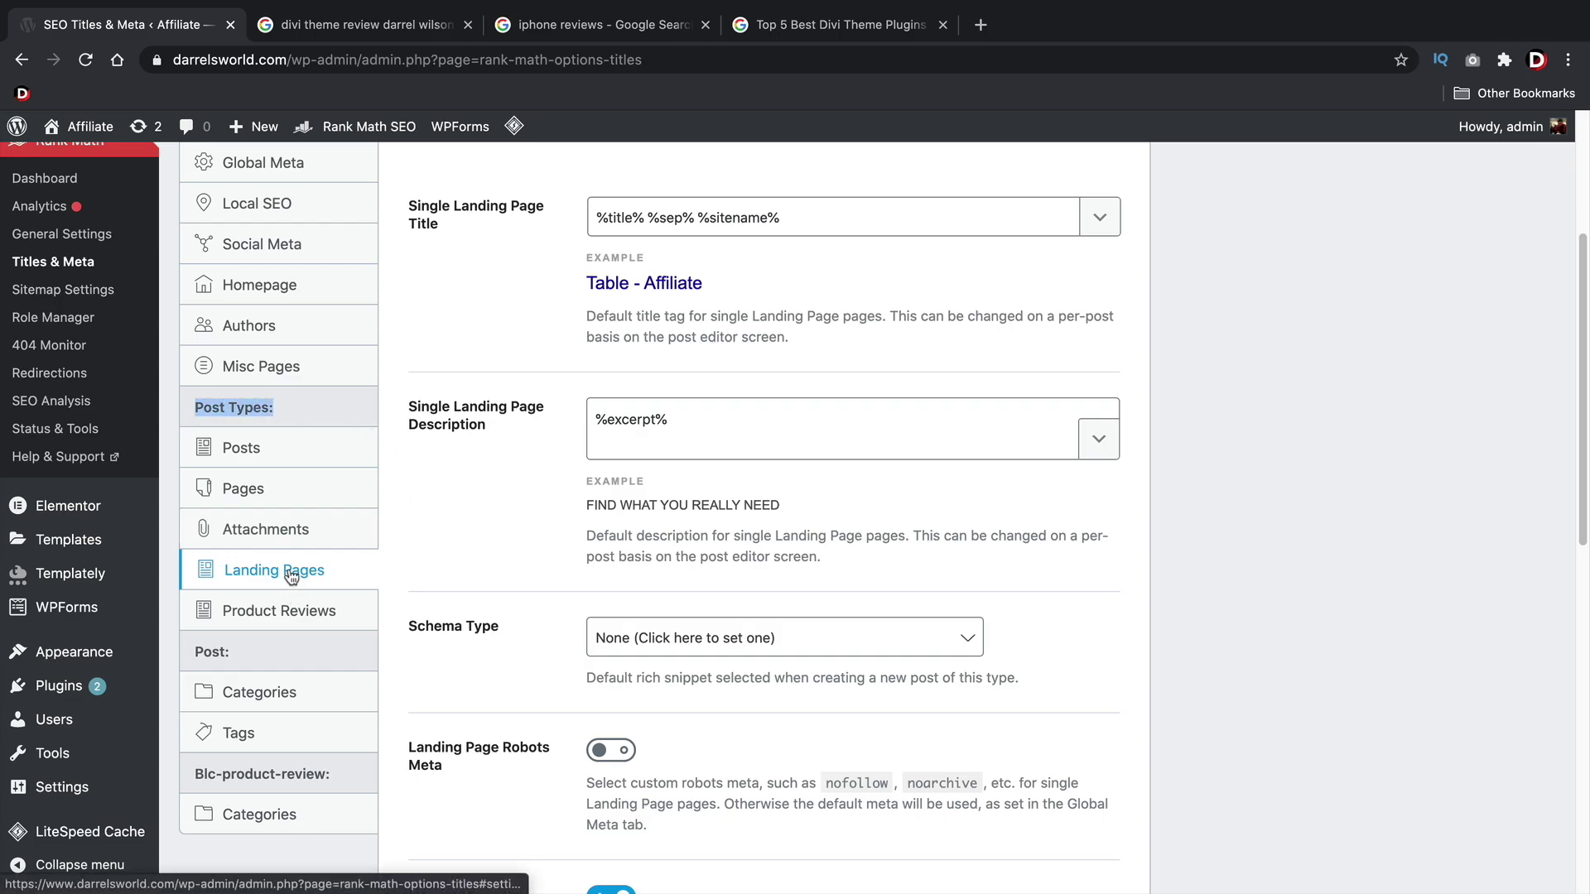
scroll(434, 563, "up", 3)
scroll(434, 563, "down", 3)
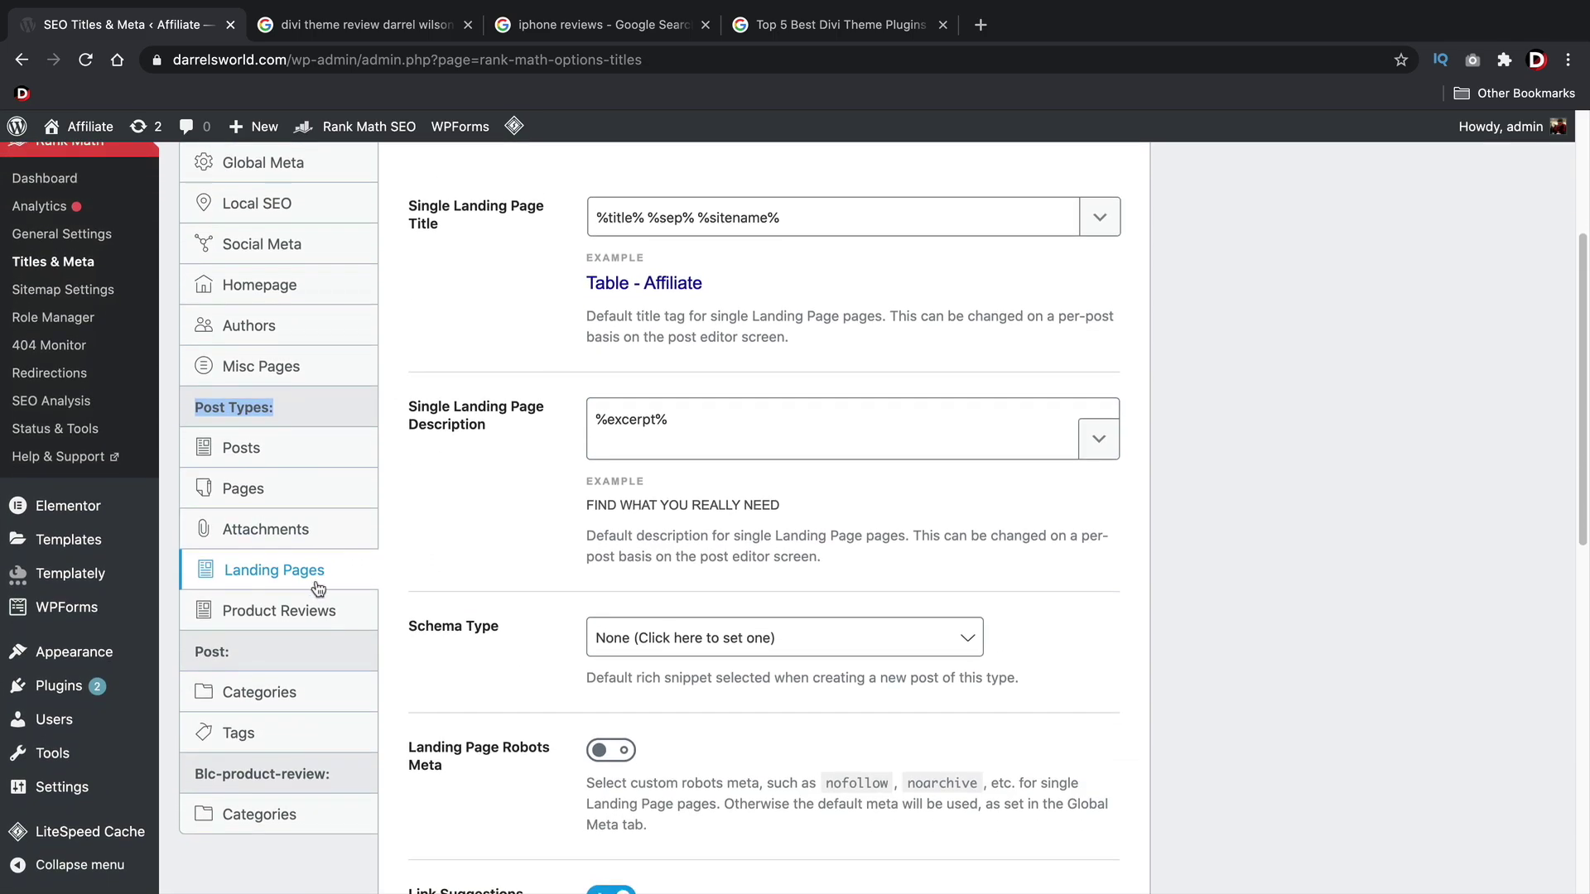
- Add the Current Year variable to the Single Product Review Title in the Product Reviews post type settings
left_click(314, 610)
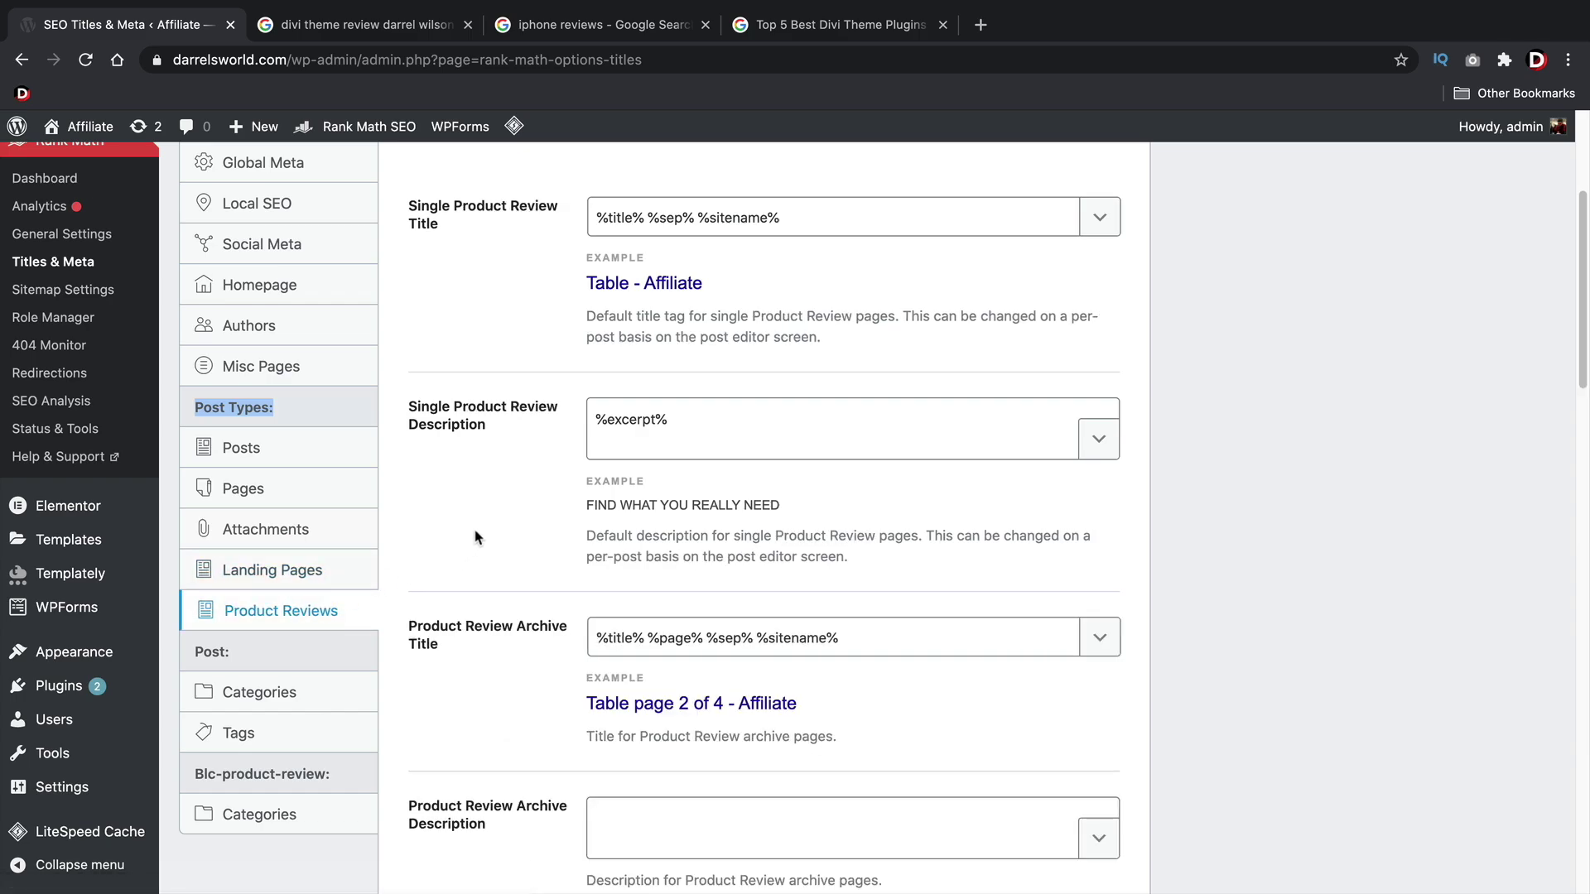
left_click_drag(643, 217, 602, 215)
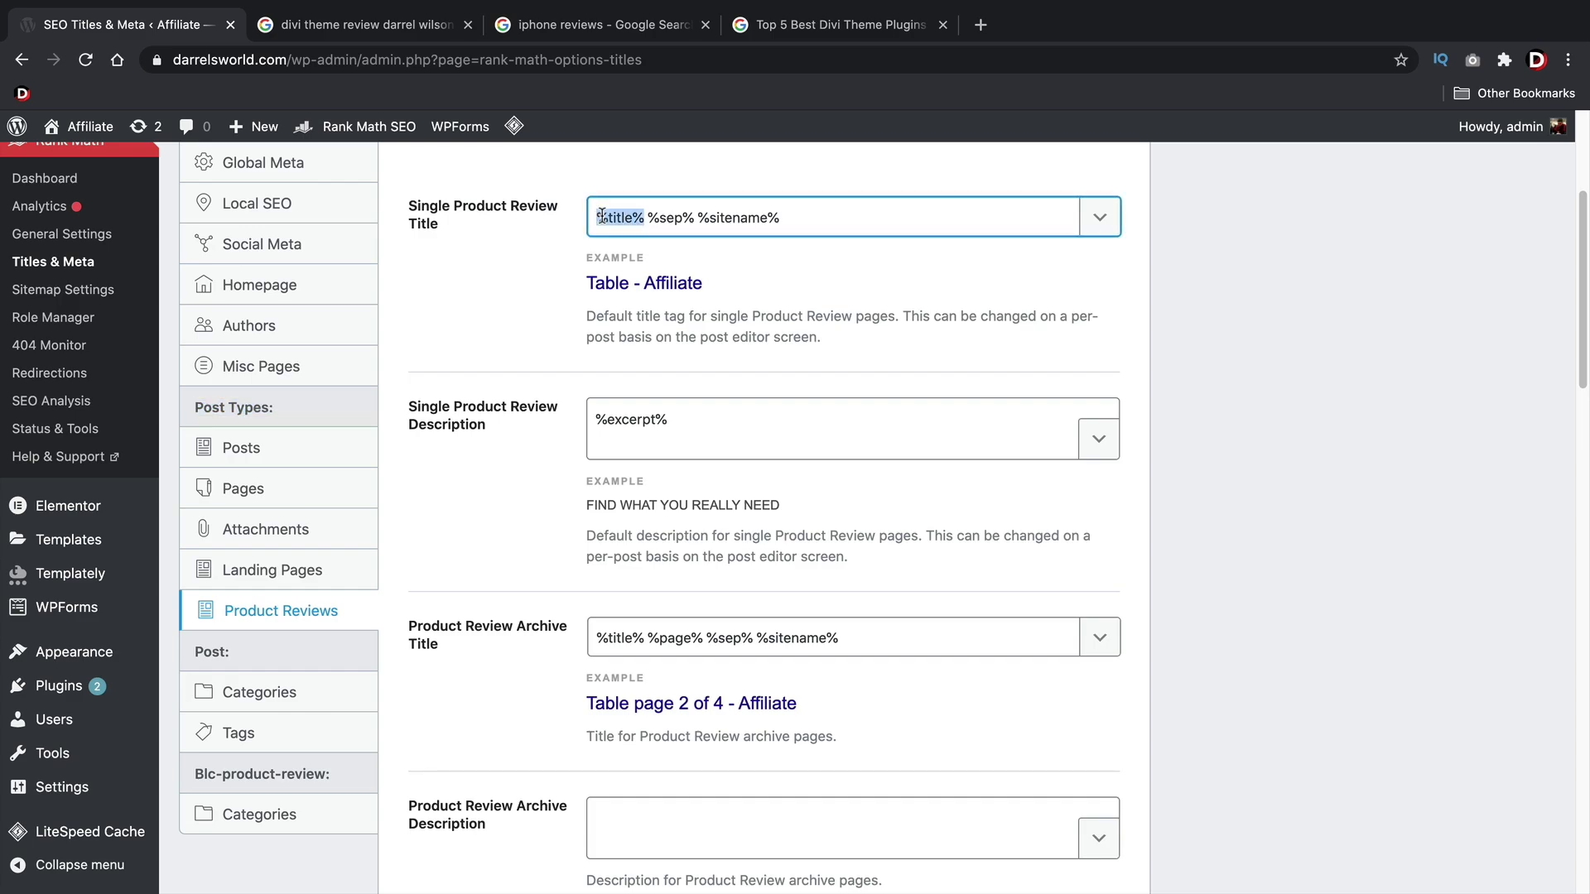
left_click_drag(704, 213, 795, 213)
left_click(803, 218)
left_click(1099, 216)
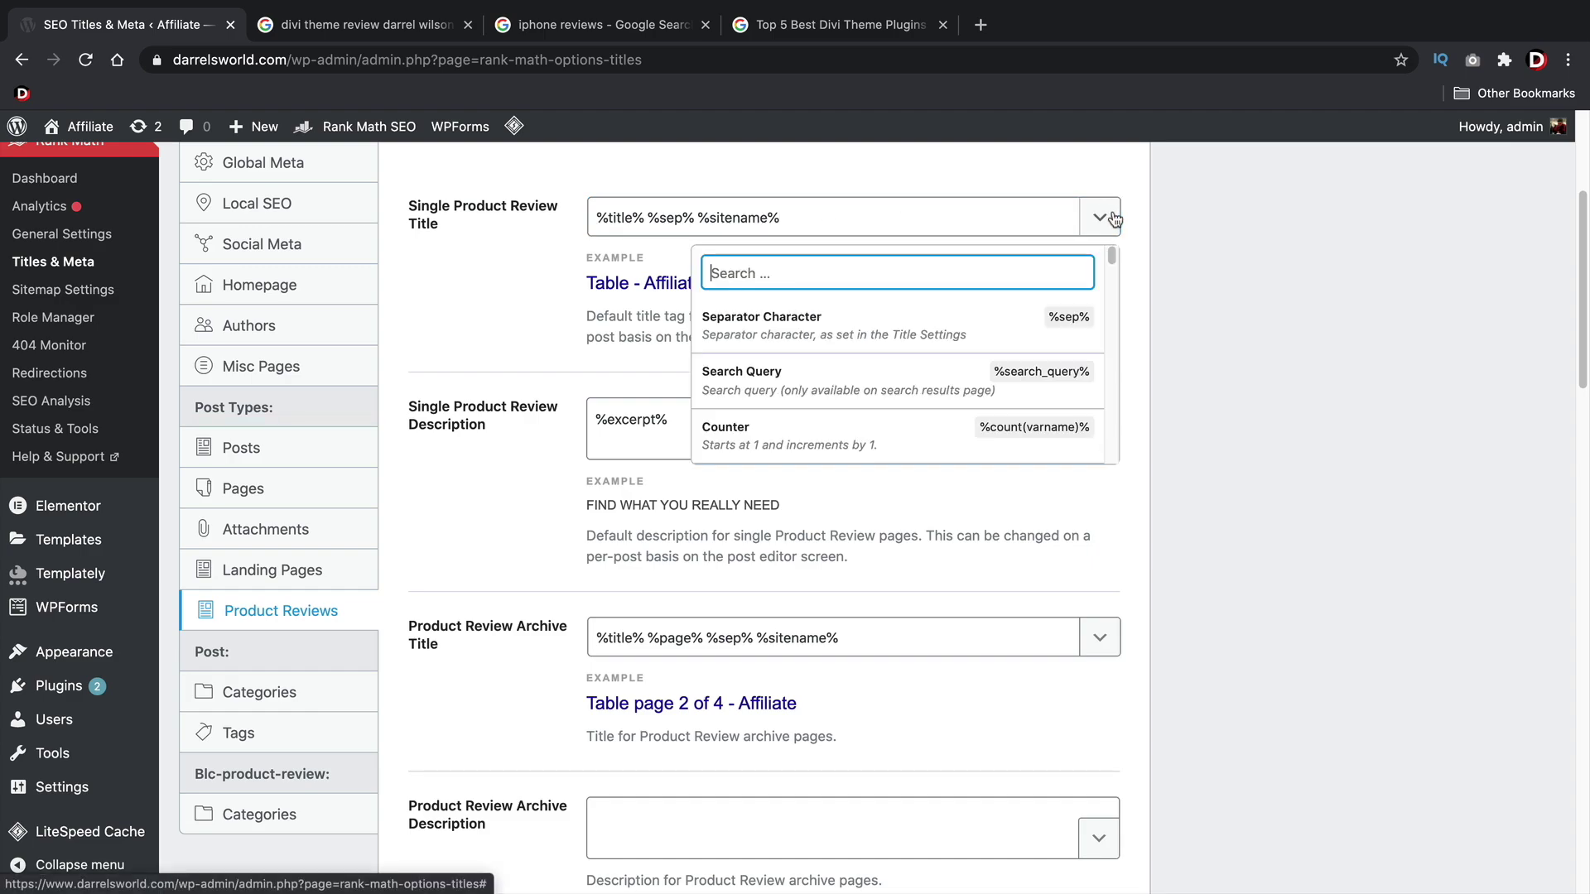
scroll(1031, 338, "down", 3)
scroll(1028, 337, "down", 1)
scroll(902, 344, "up", 3)
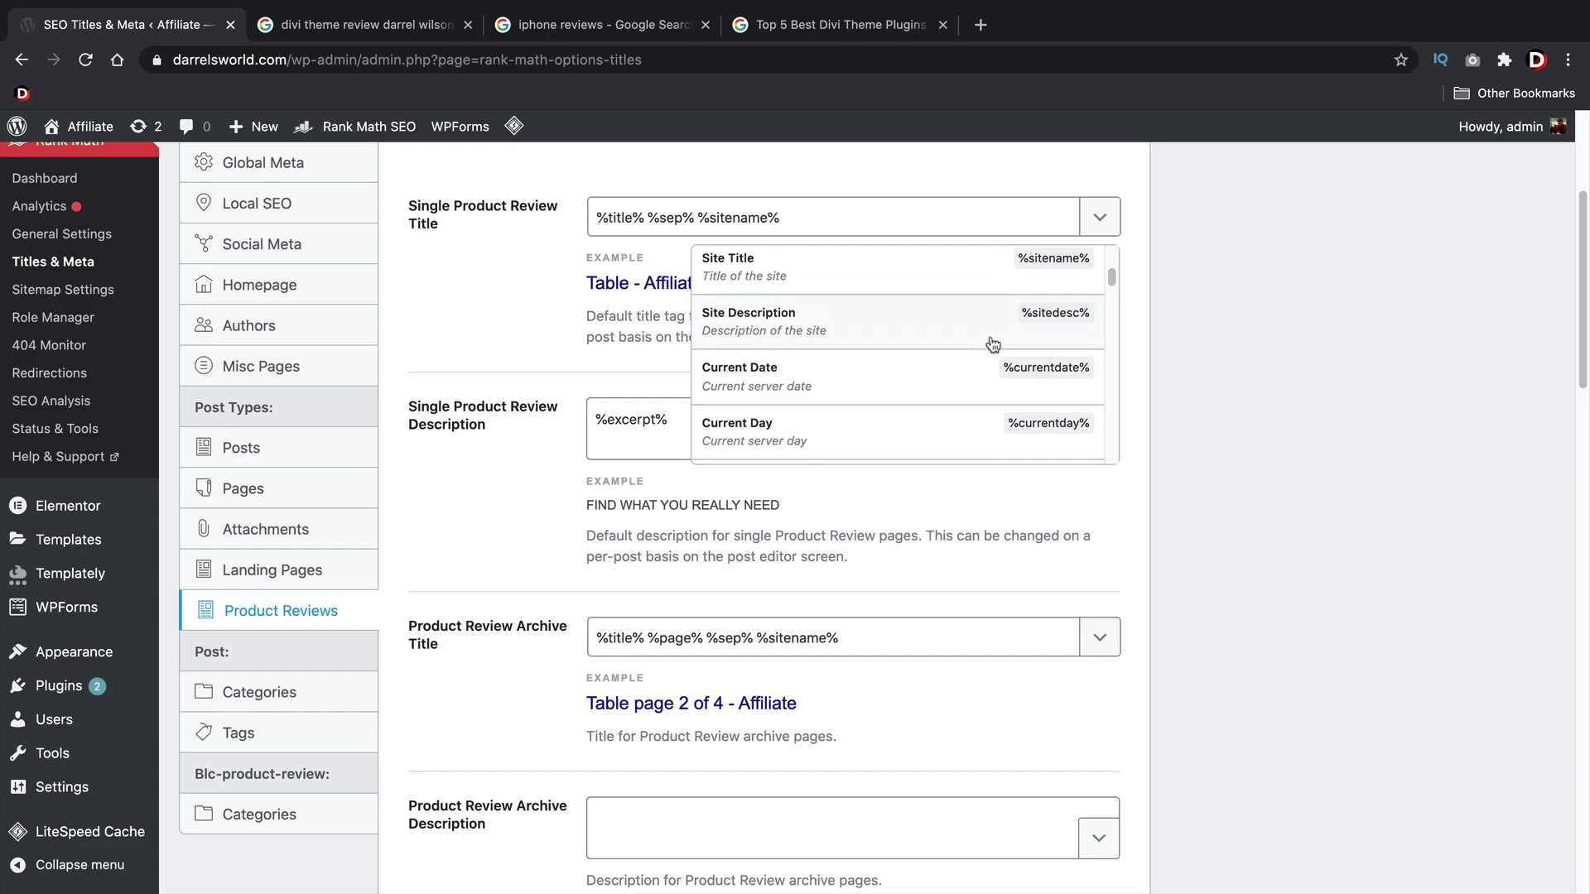
scroll(930, 358, "down", 3)
scroll(973, 356, "down", 3)
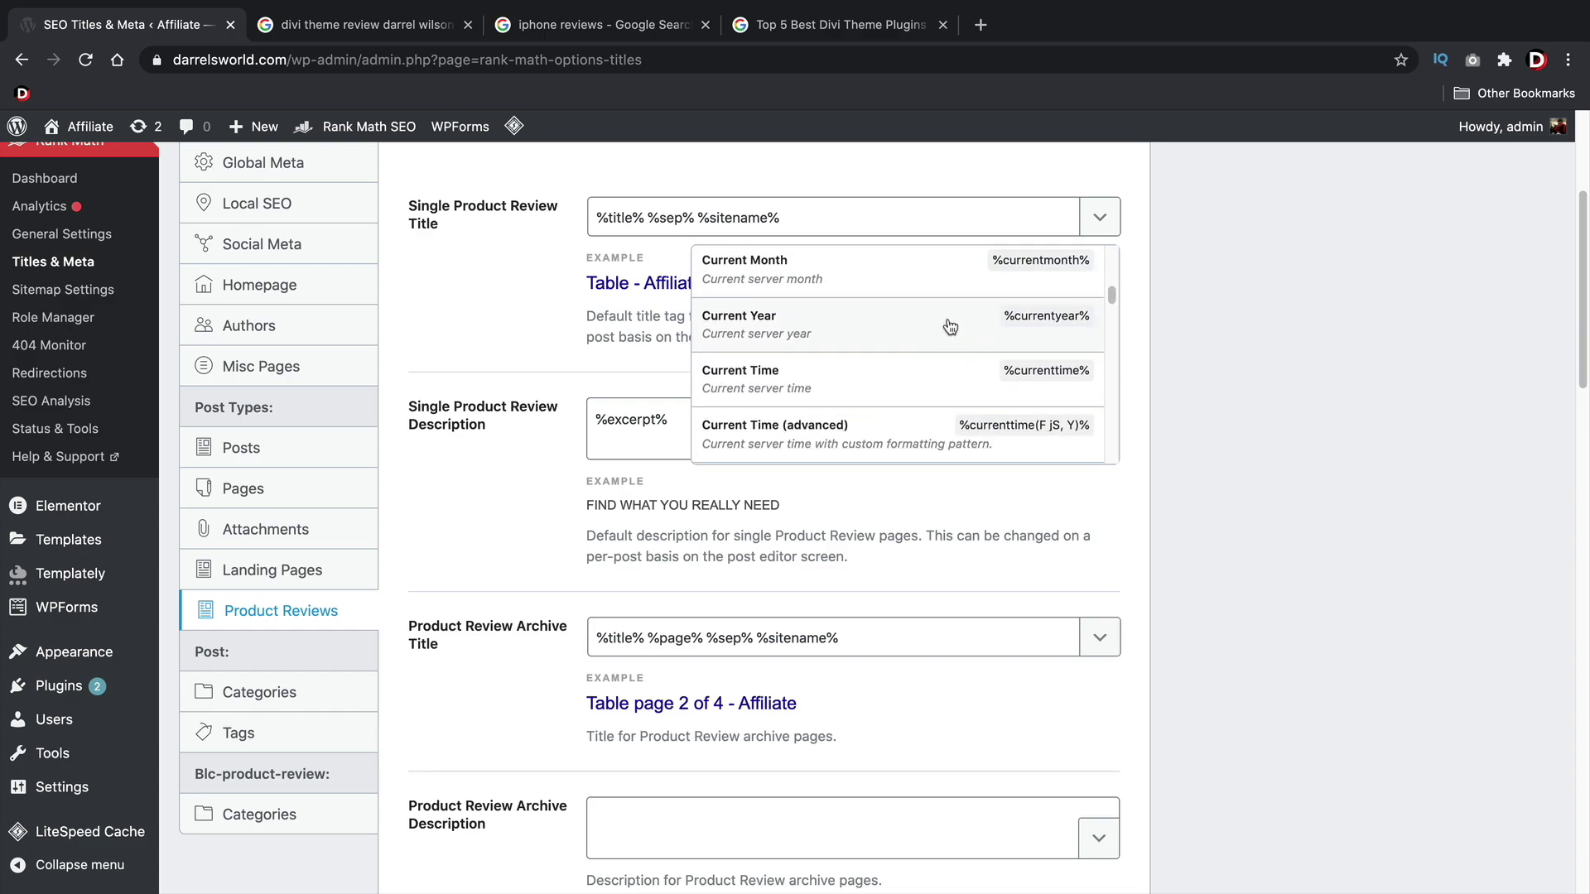
left_click(943, 321)
- Remove the site name variable from the Single Product Review Title, leaving %title% %sep% %currentyear%
left_click_drag(634, 217, 593, 220)
left_click_drag(782, 217, 698, 215)
key("BackSpace")
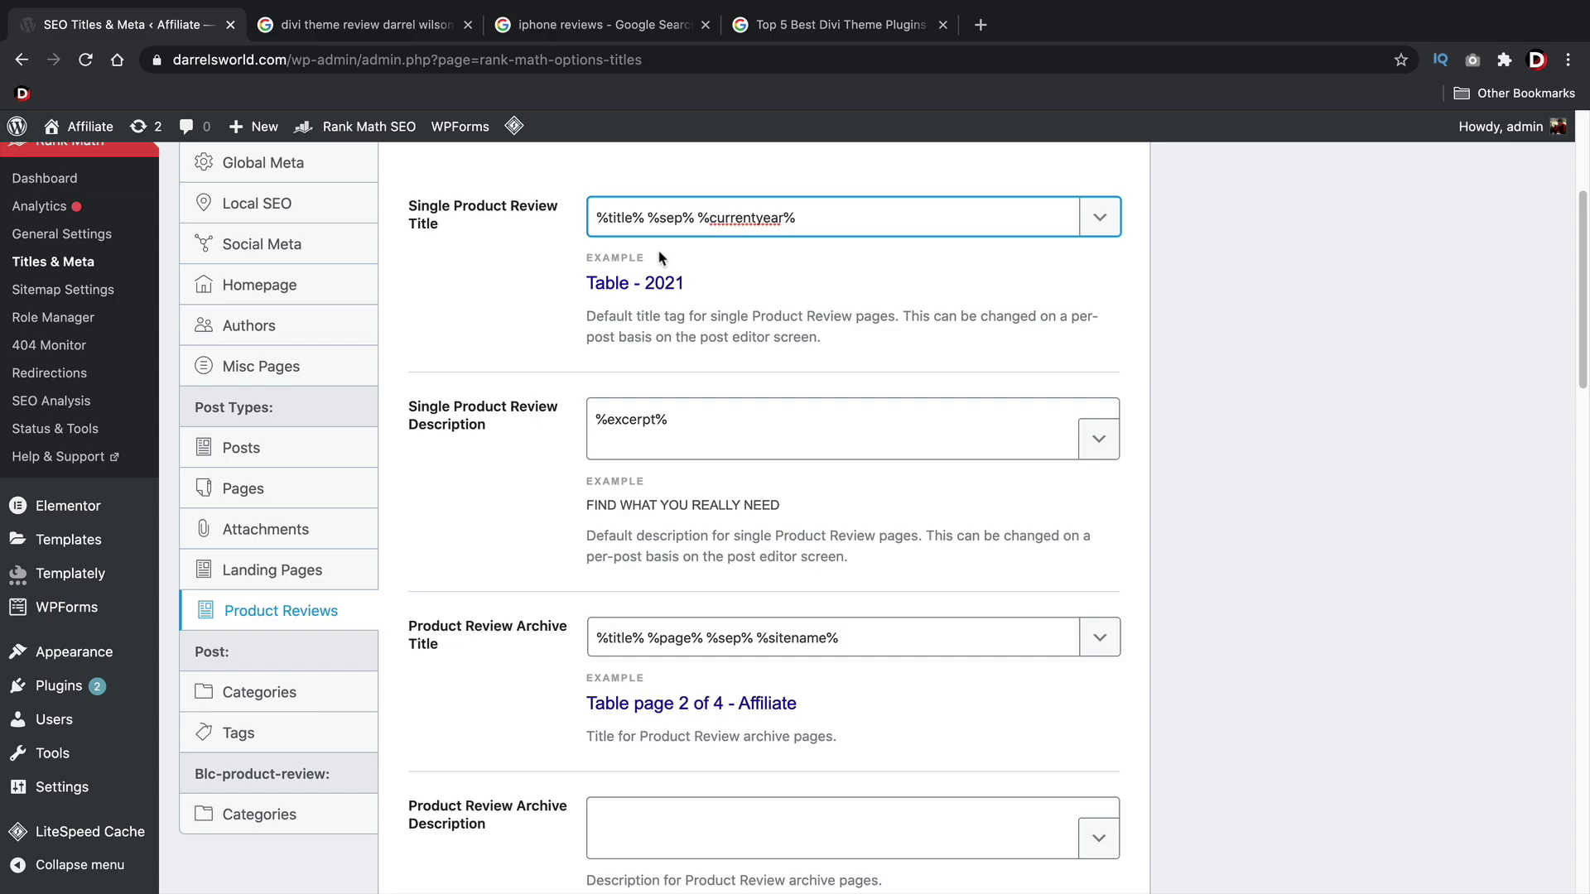
- Compare how the dates appear in titles in the Google results for the Divi theme review and iPhone reviews searches
left_click(360, 24)
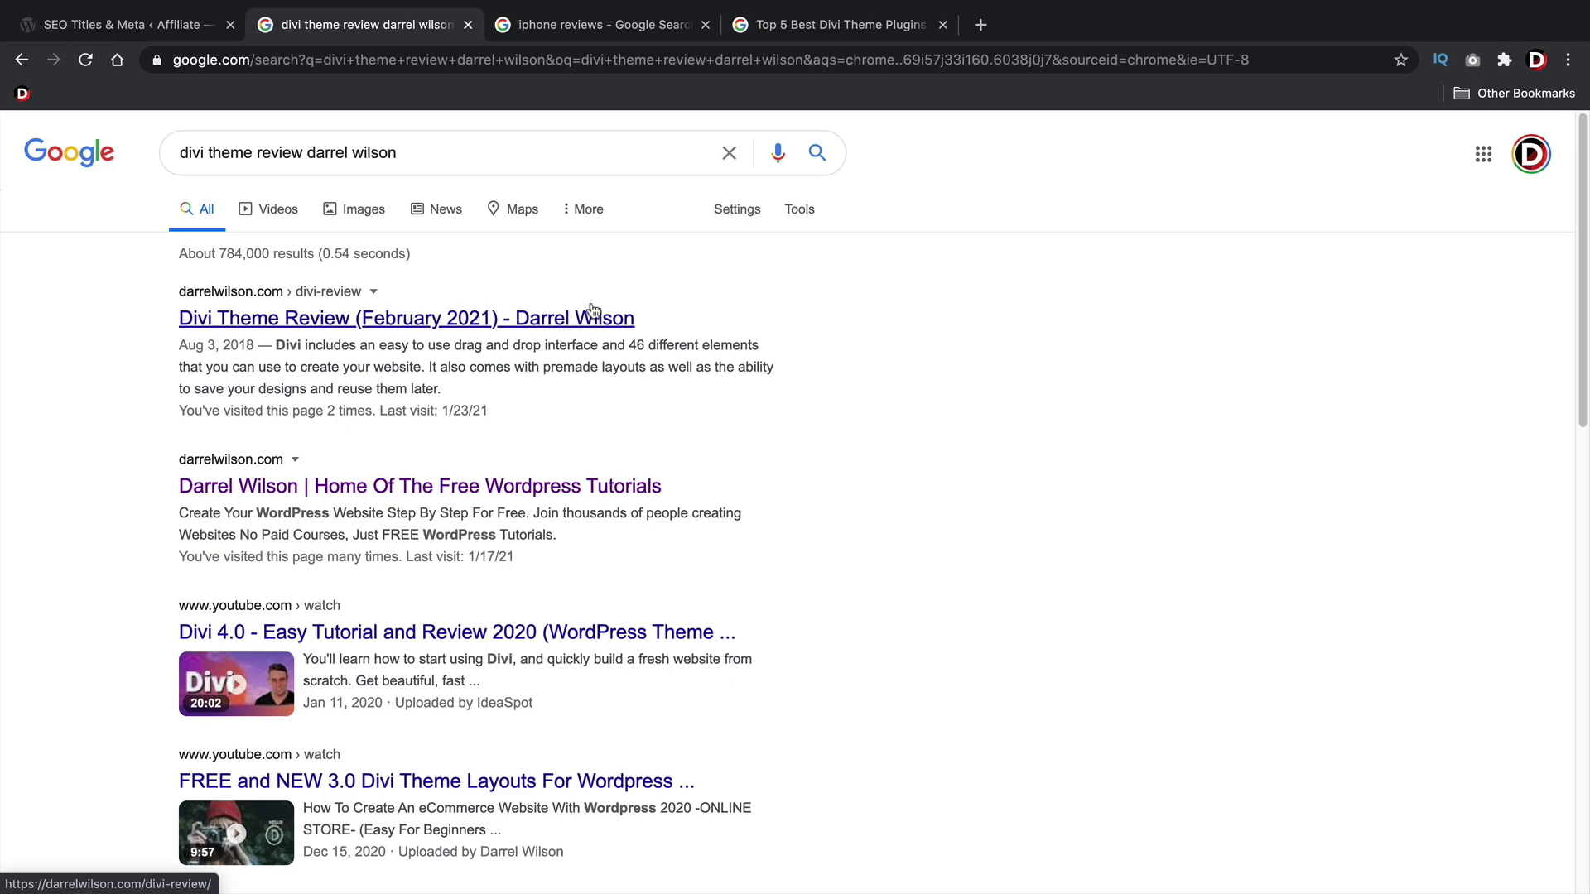
left_click(608, 27)
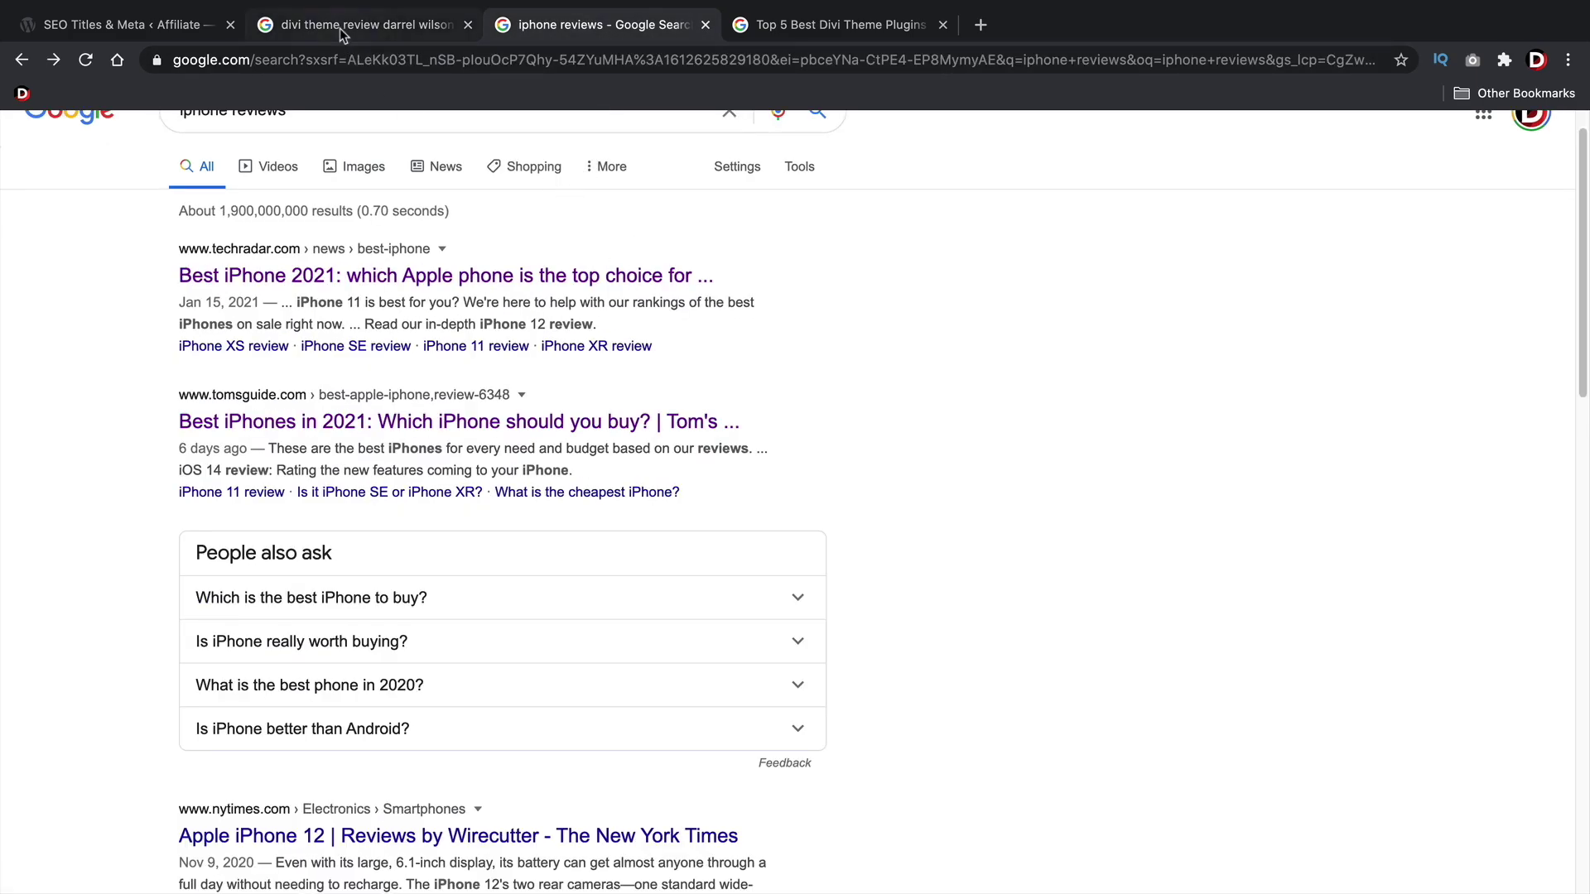
left_click(124, 25)
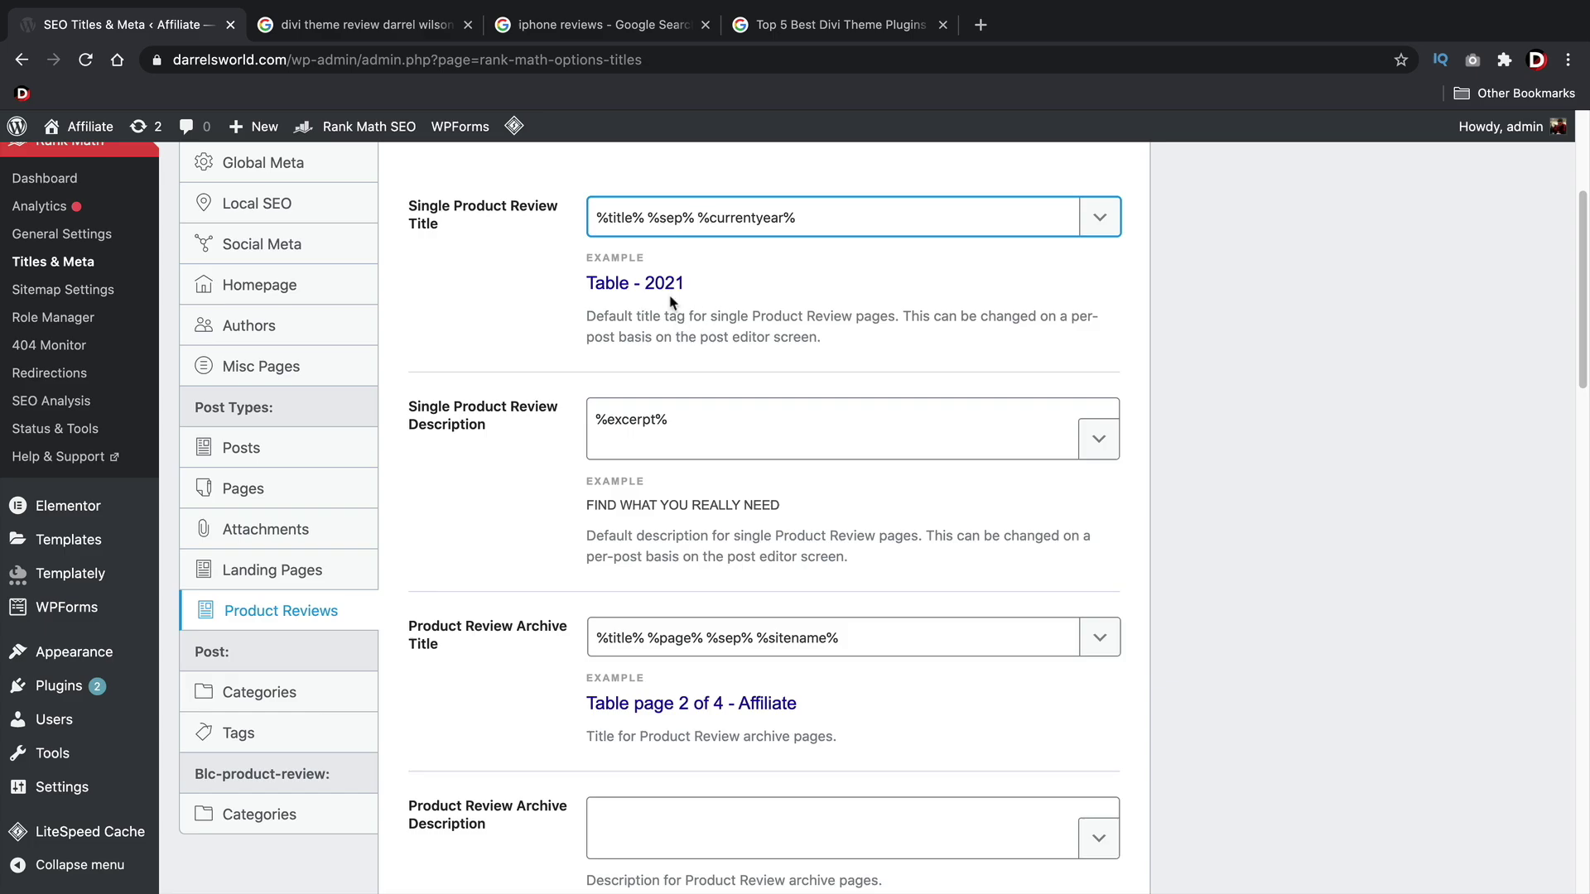
- Save the Product Reviews titles and meta settings, leaving the remaining options at their defaults
scroll(543, 348, "down", 7)
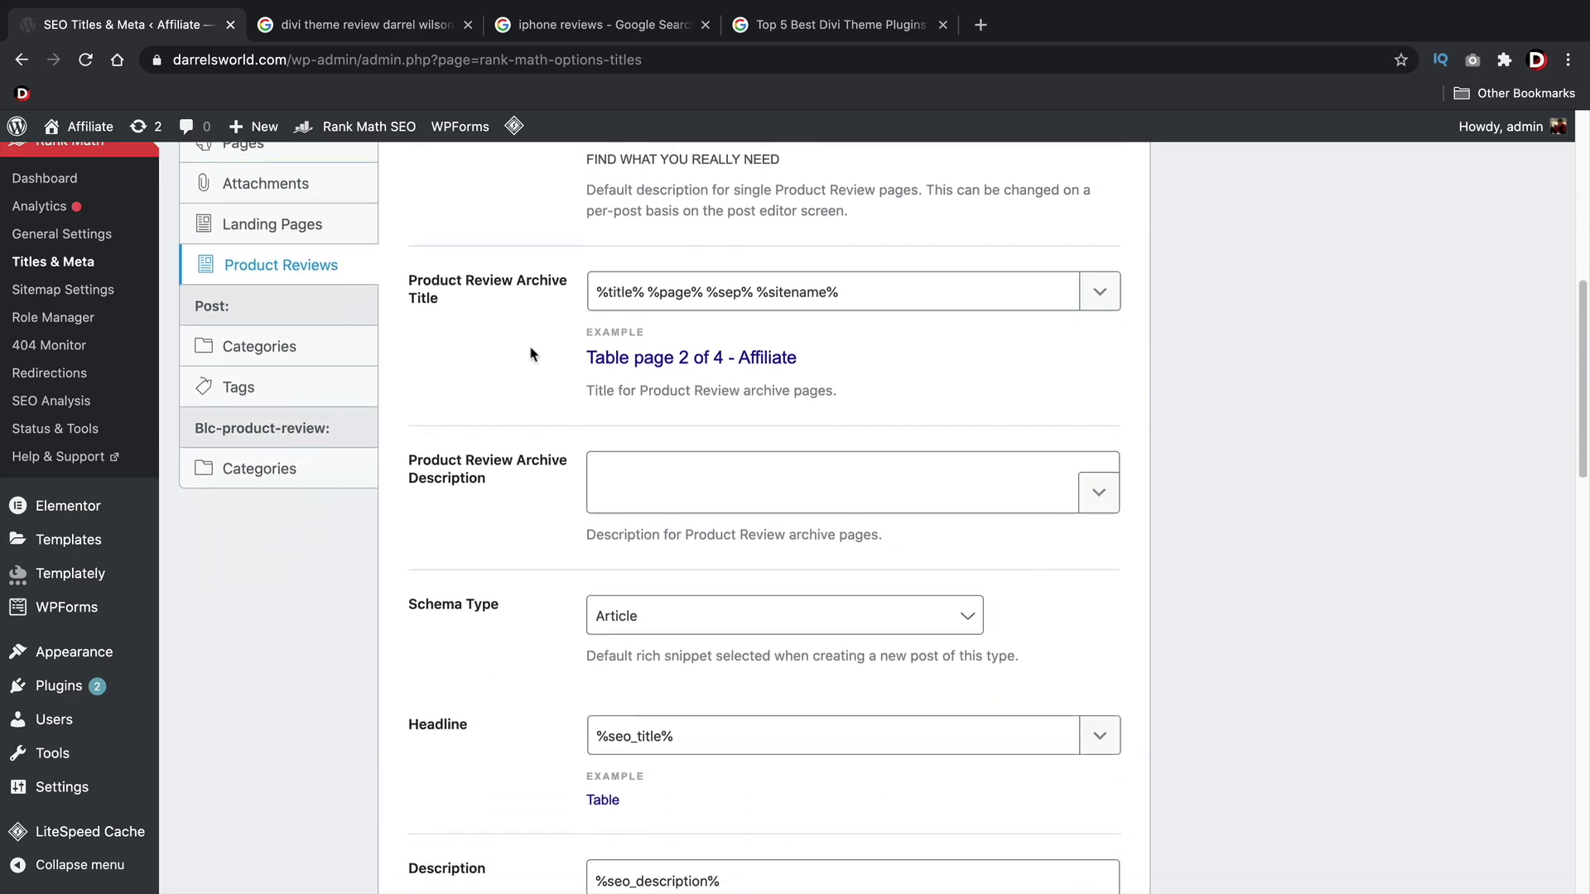
scroll(533, 343, "down", 15)
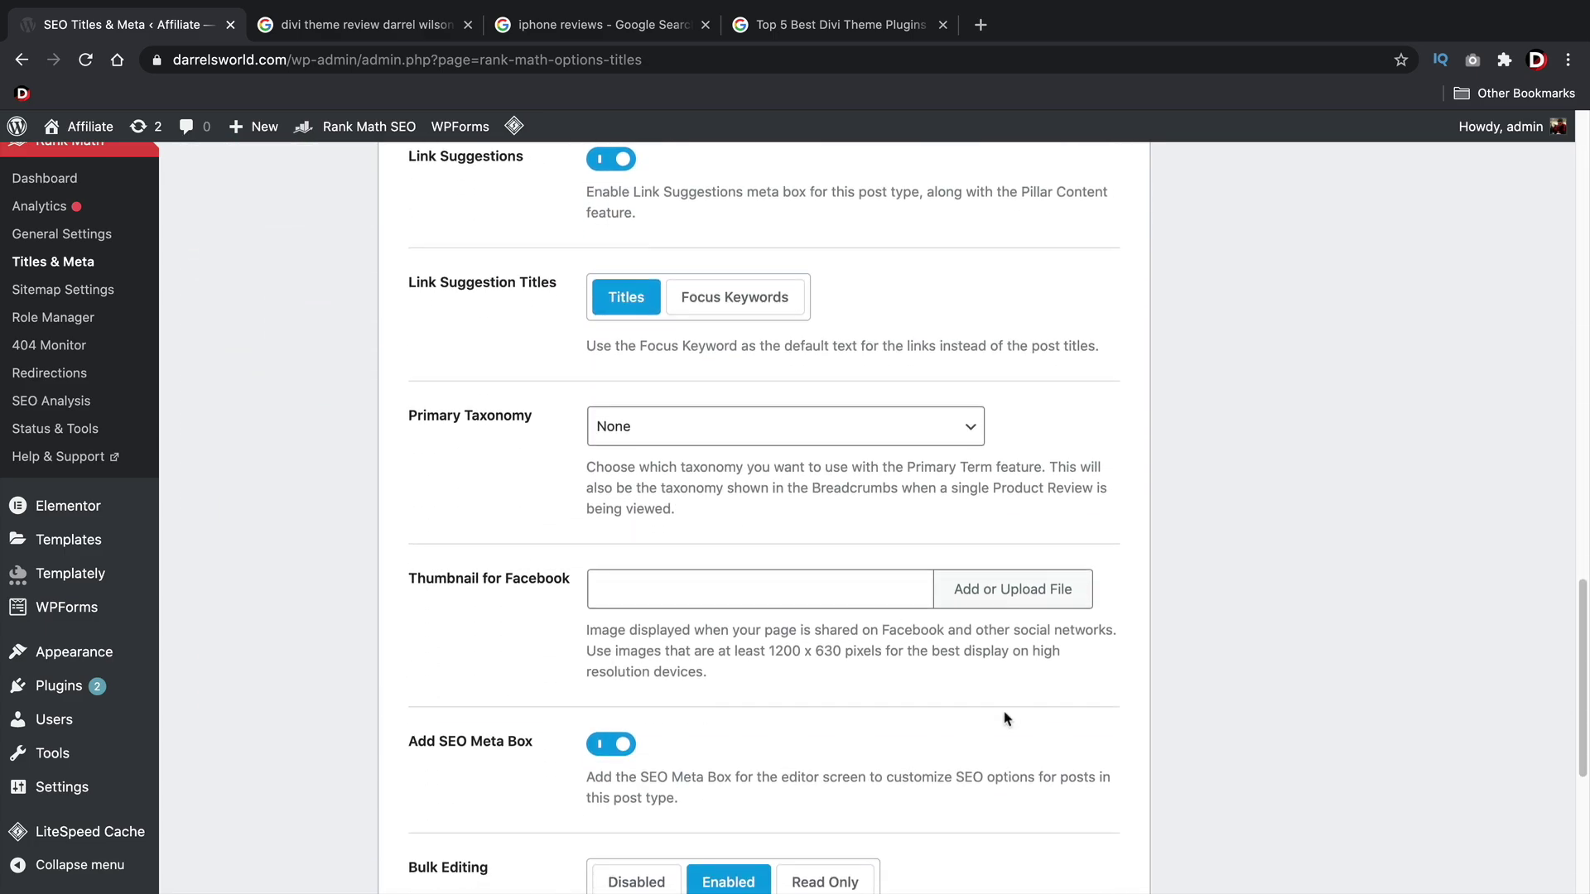
left_click(1062, 756)
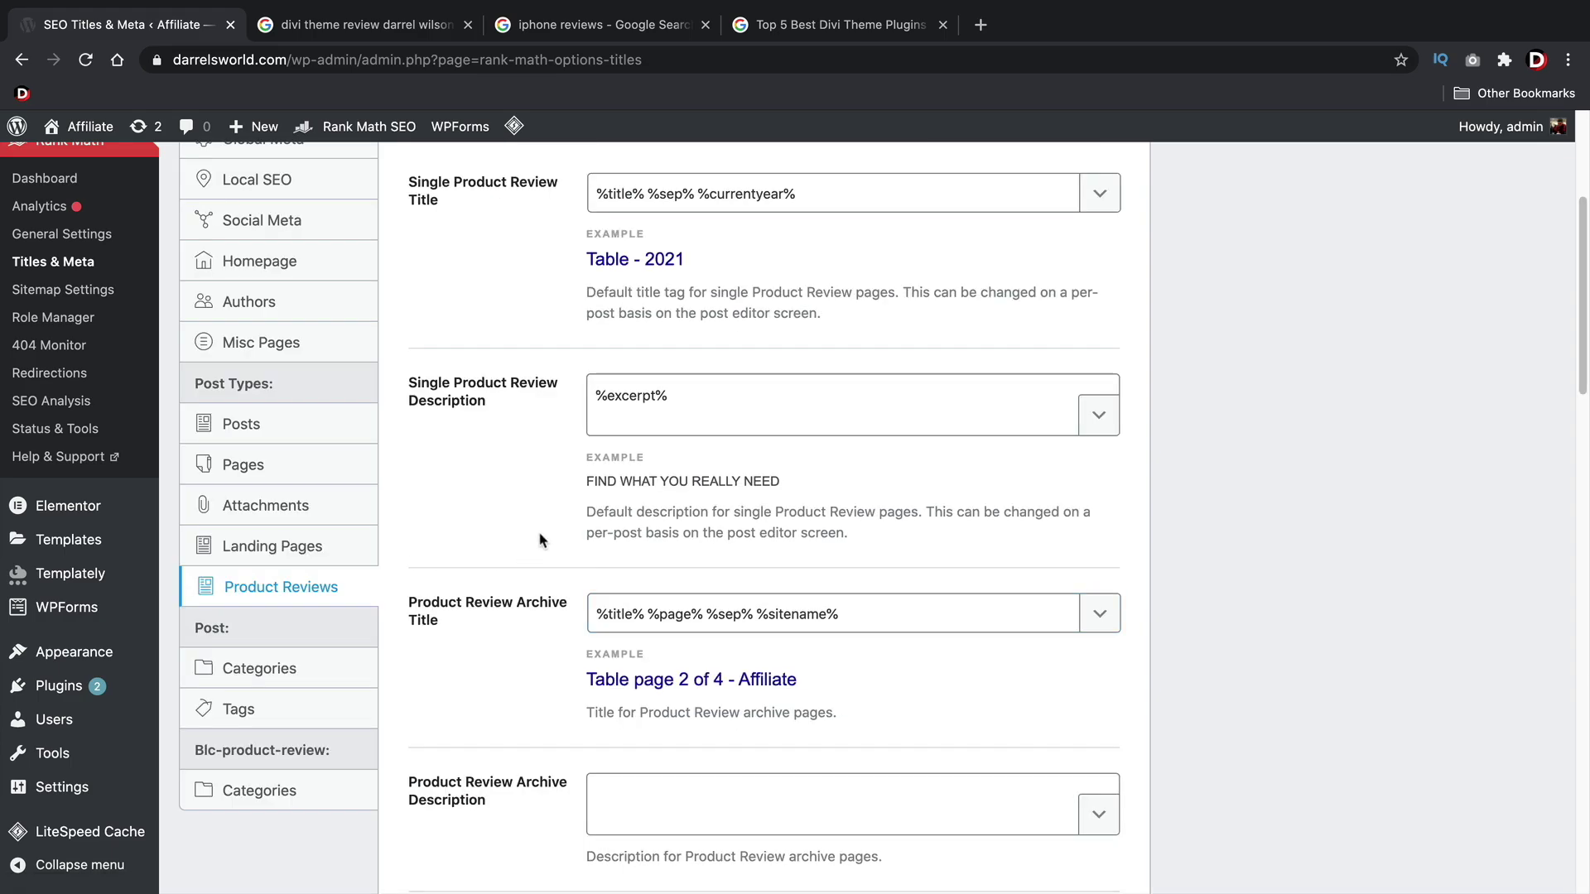
- Enable custom robots meta with No Index for the post Categories archives and save the settings
left_click(264, 671)
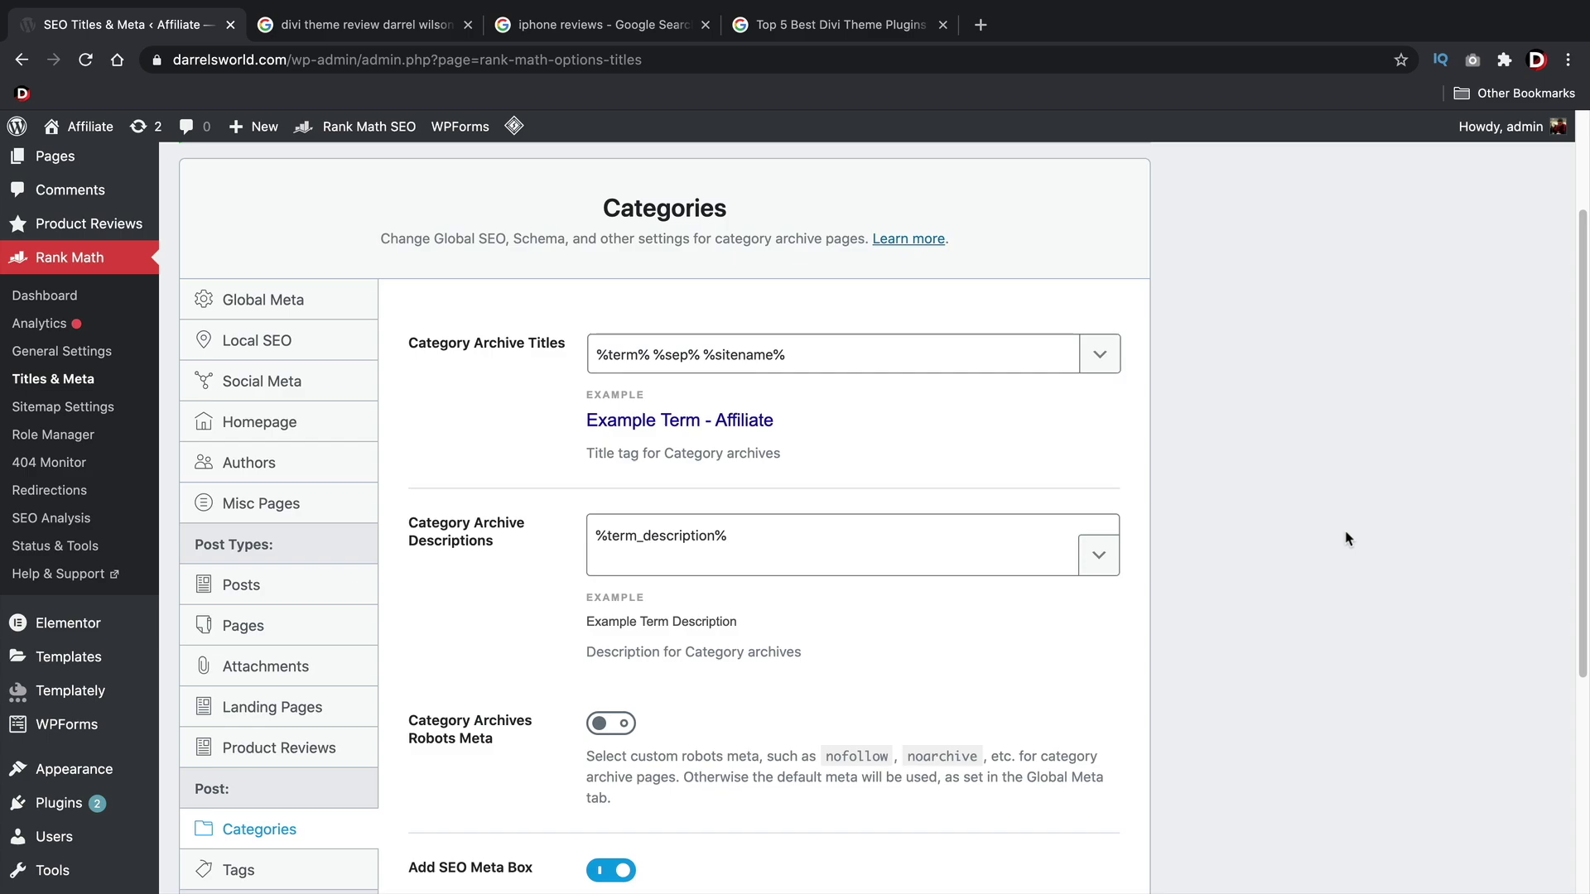
scroll(1100, 518, "down", 2)
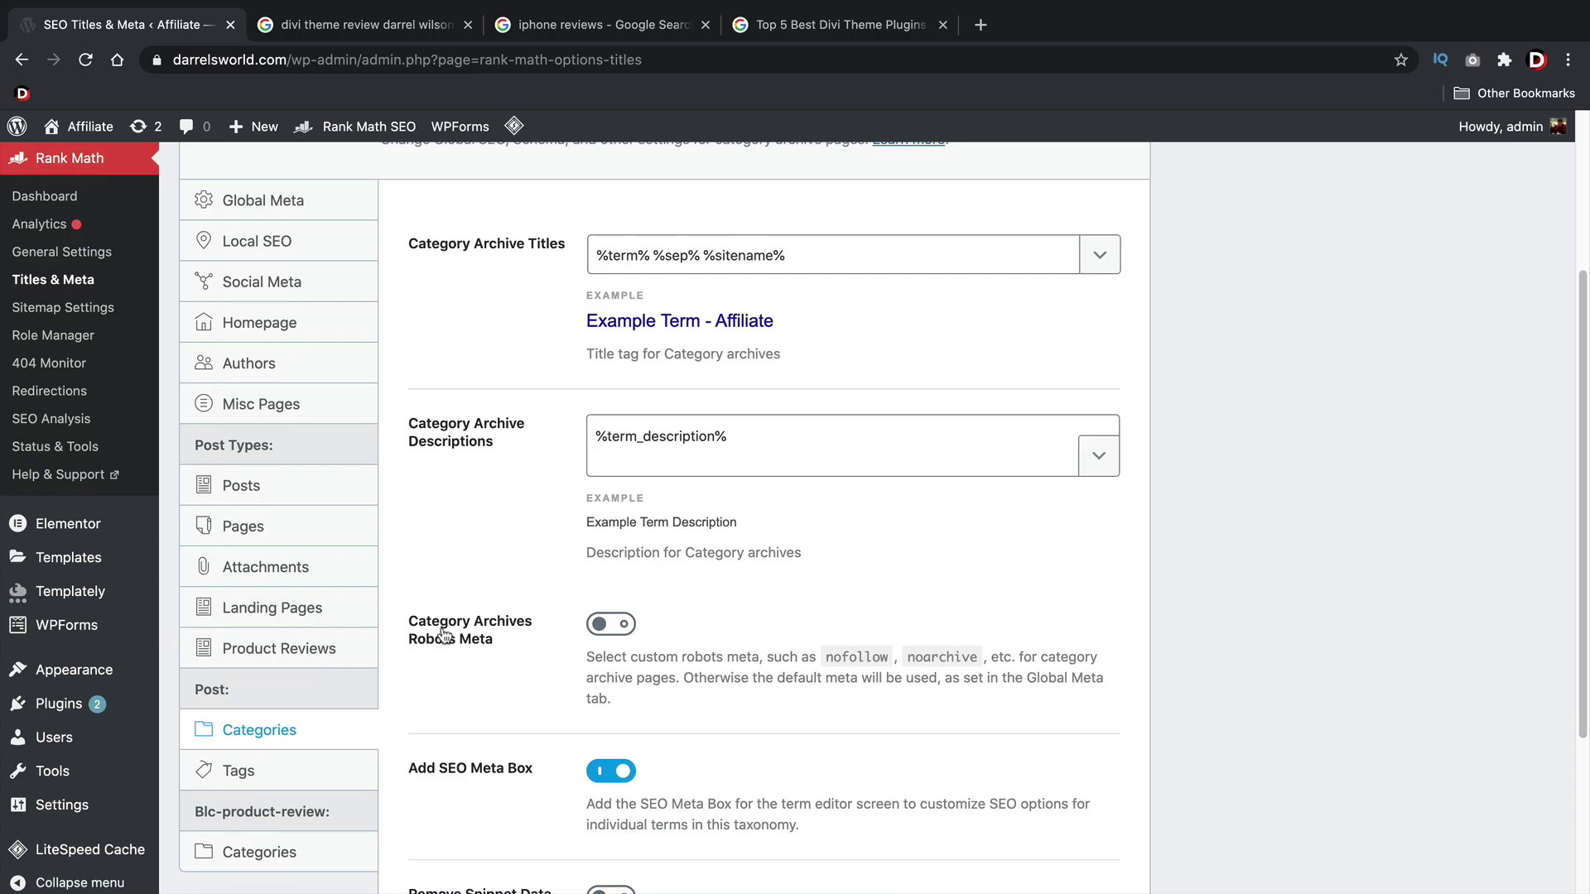
left_click(611, 625)
scroll(704, 530, "down", 4)
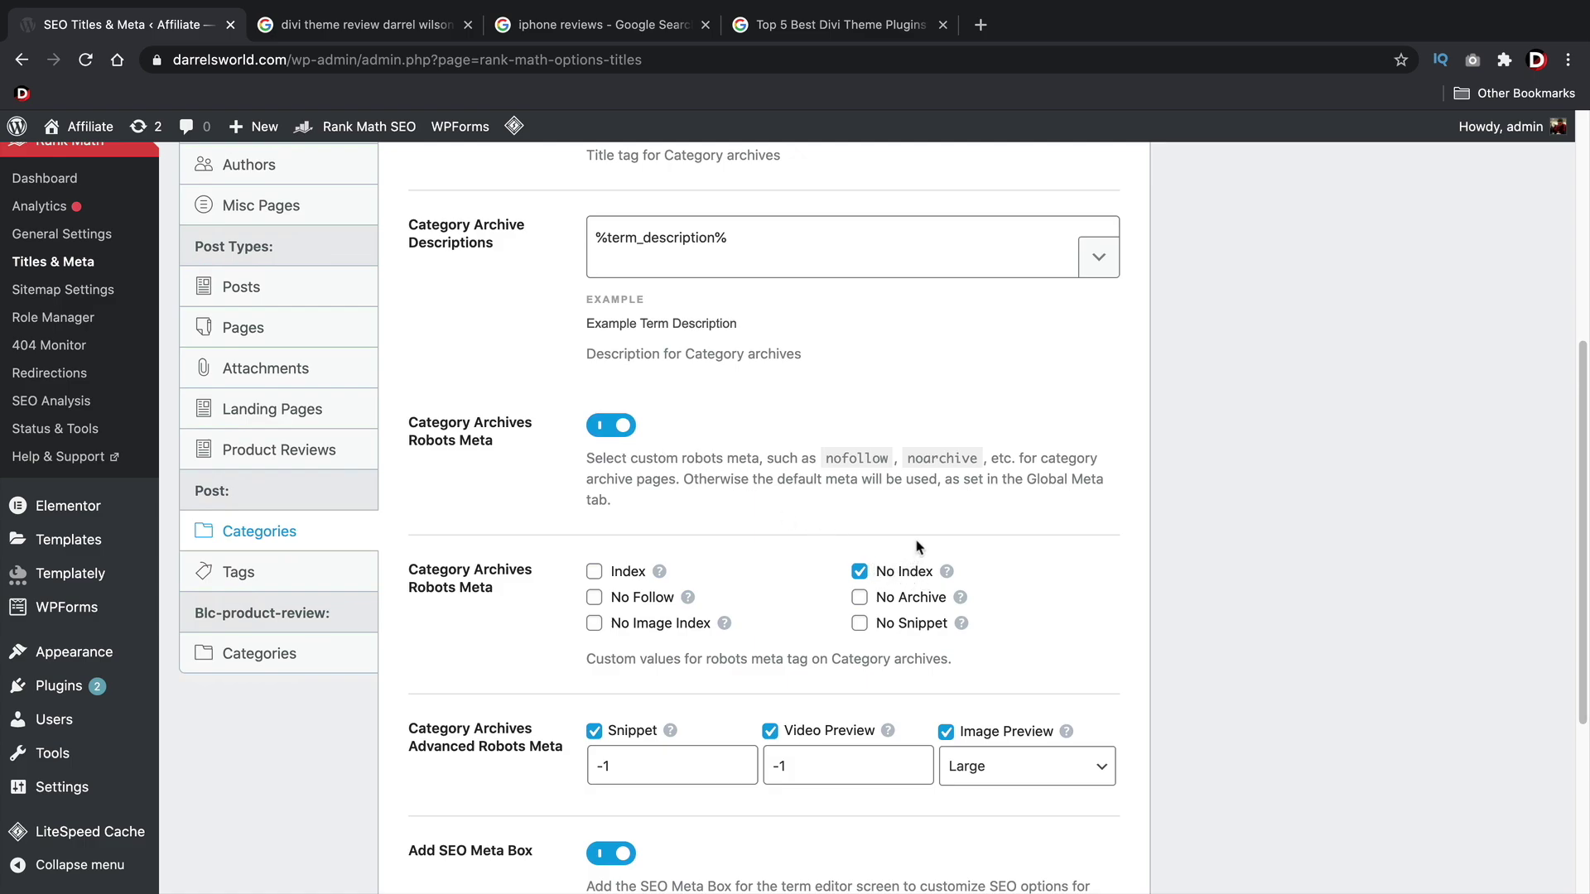
scroll(914, 555, "down", 5)
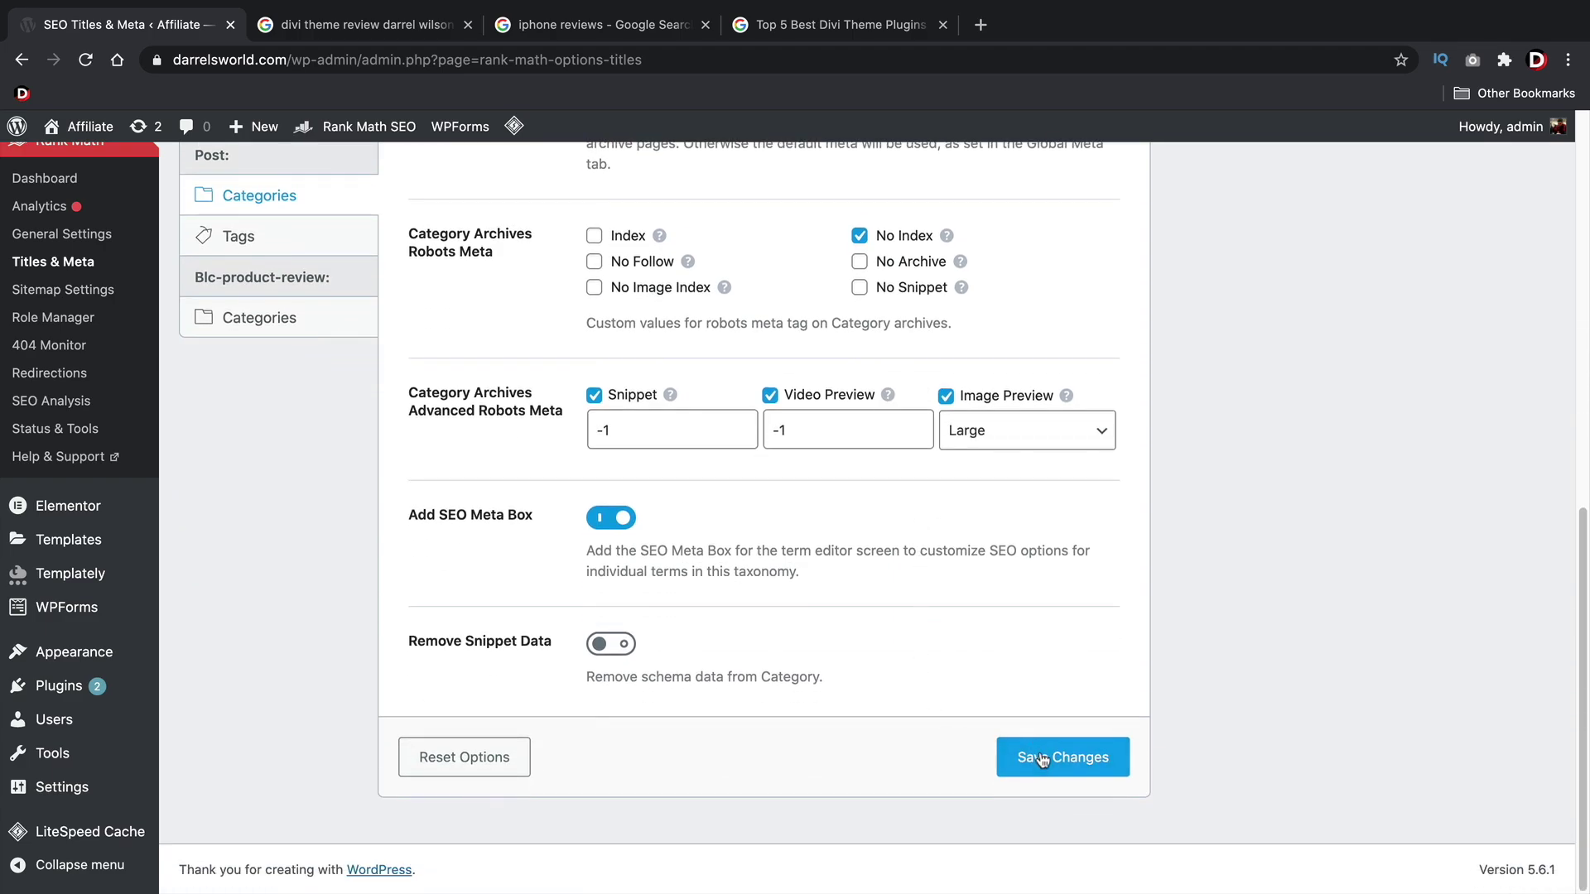
left_click(1045, 758)
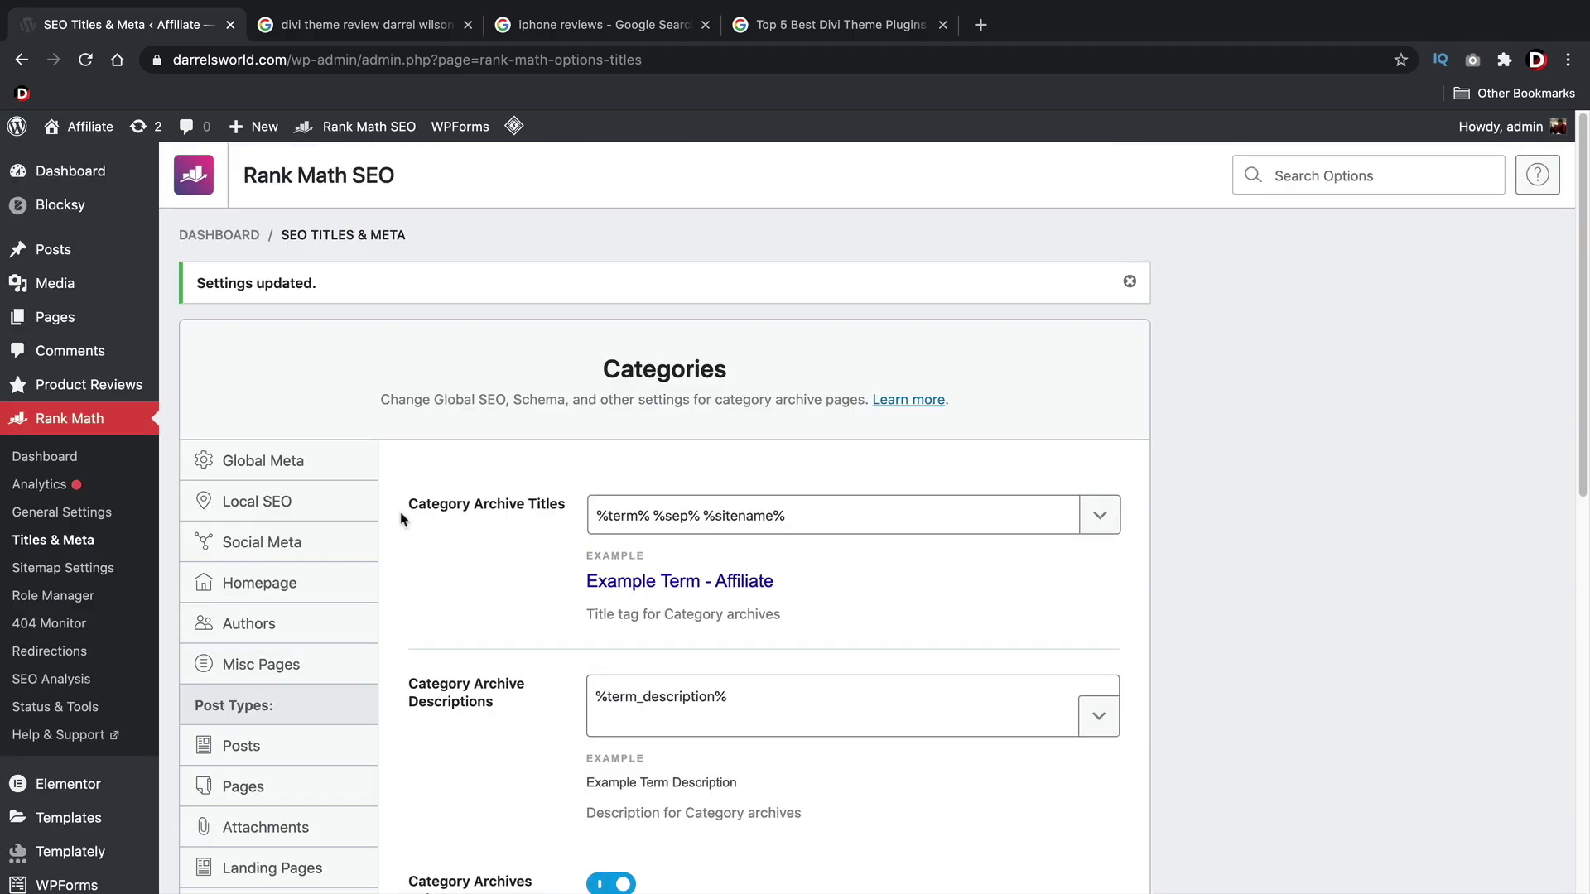
- Save the post Tags settings, keeping No Index selected for the tag archives robots meta
scroll(448, 547, "down", 4)
left_click(248, 723)
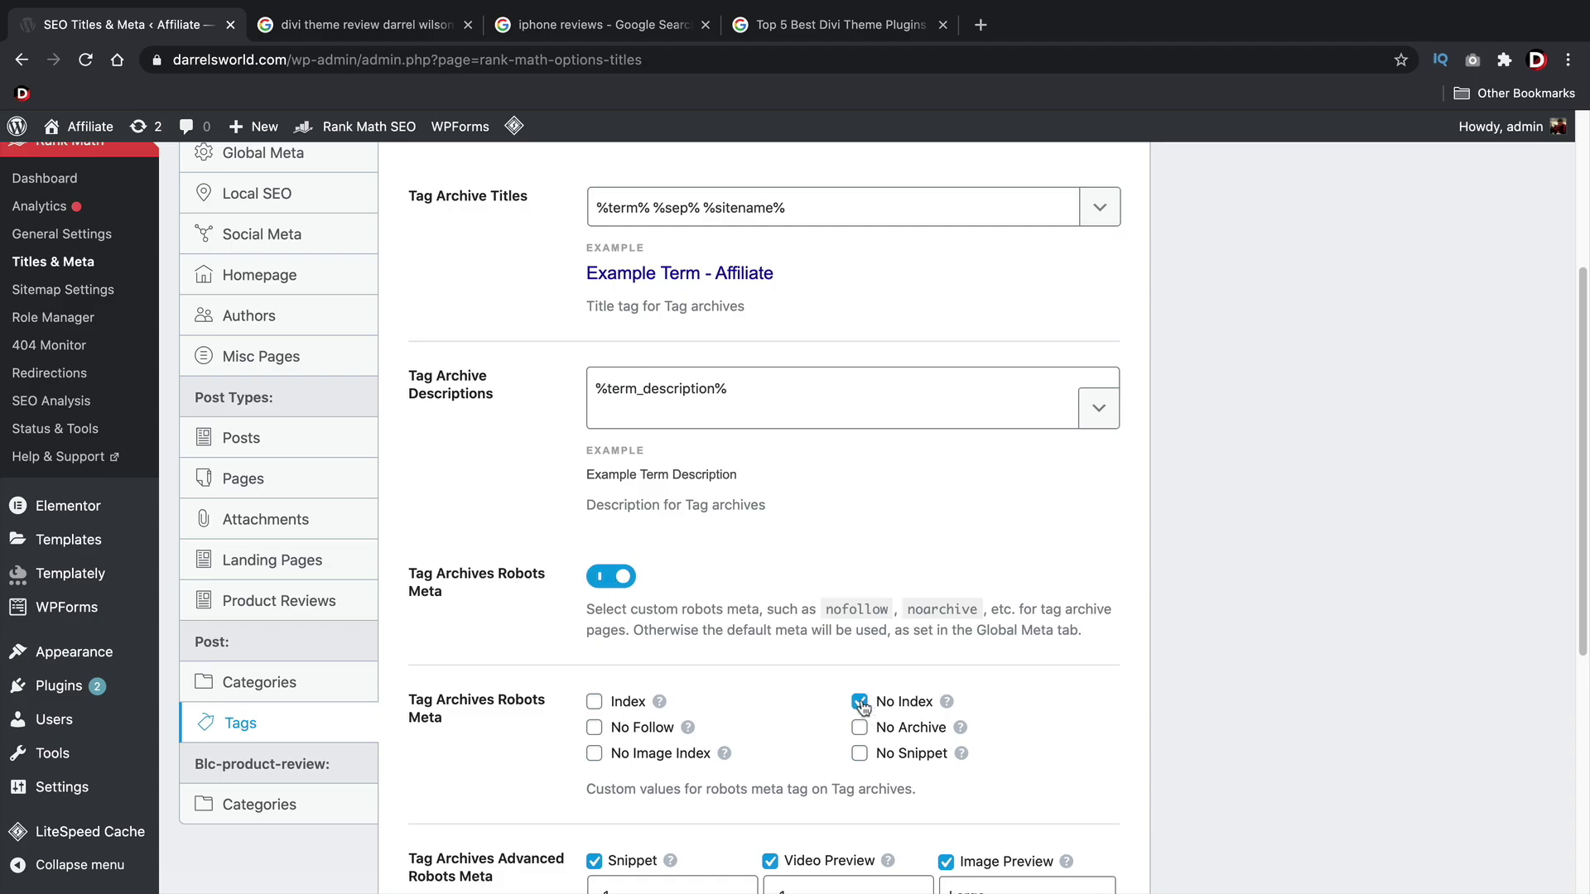
scroll(793, 631, "down", 6)
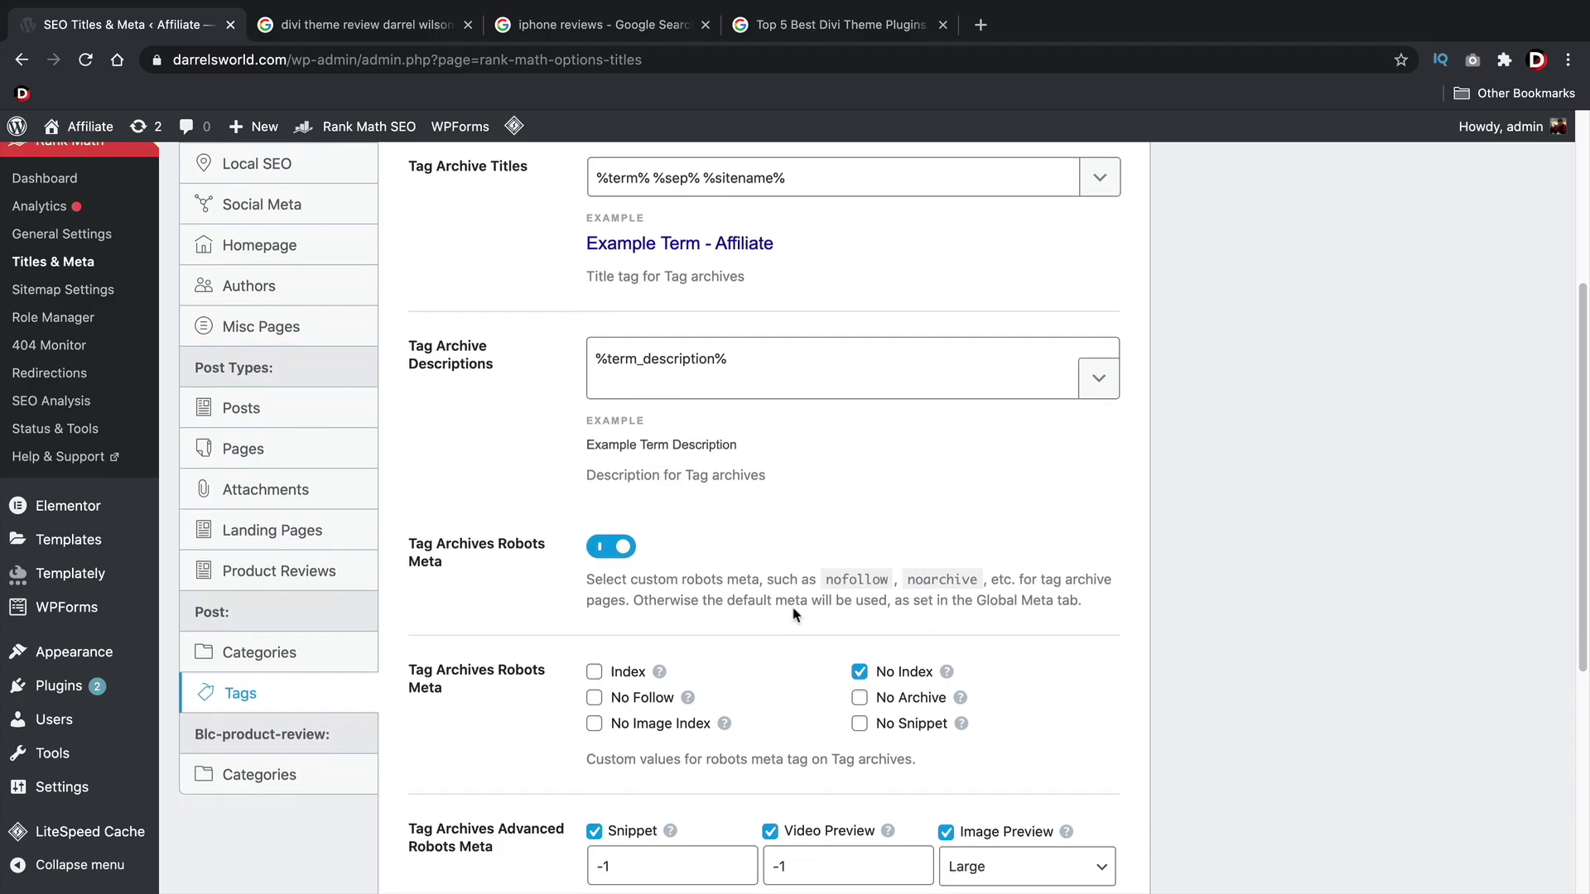
left_click(1029, 756)
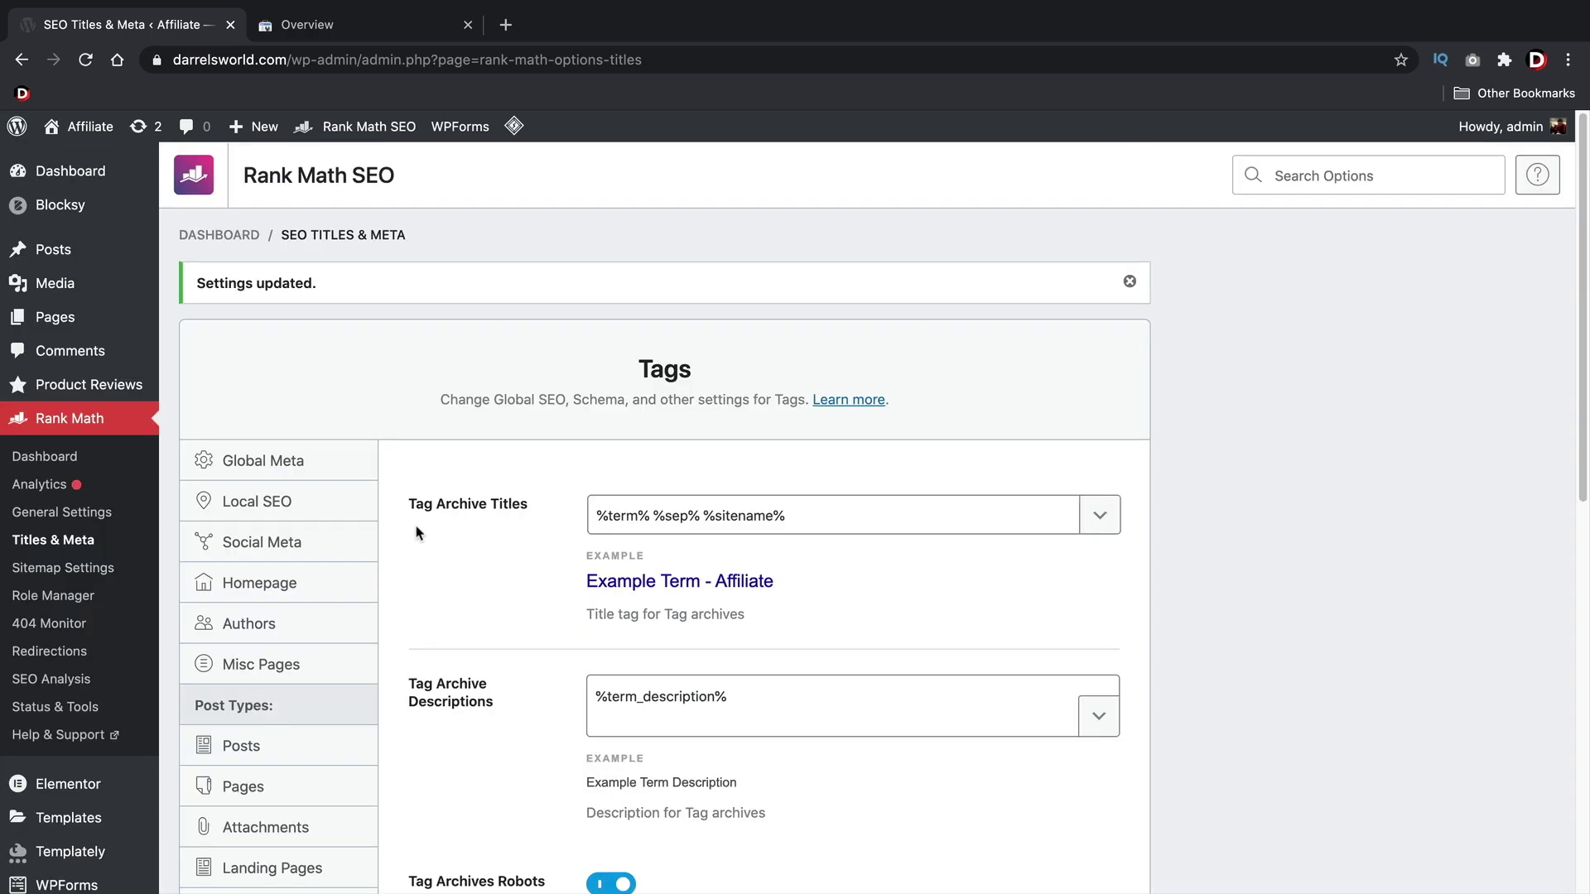
- Copy the sitemap index URL from Rank Math's general Sitemap Settings
left_click(48, 569)
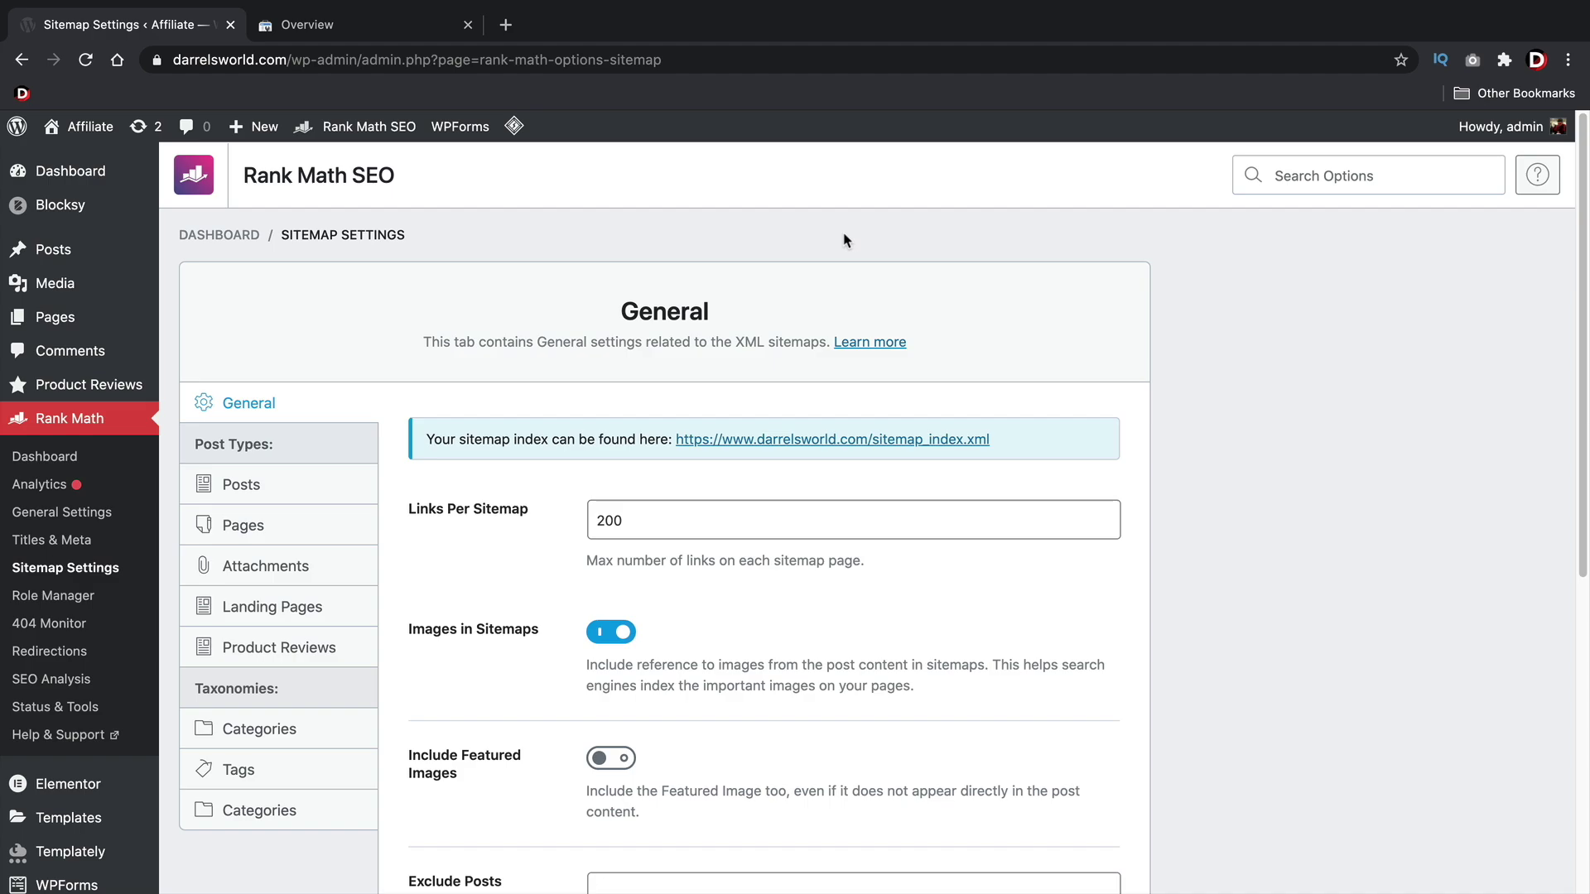
left_click_drag(1000, 449, 675, 439)
key("super+c")
right_click(697, 439)
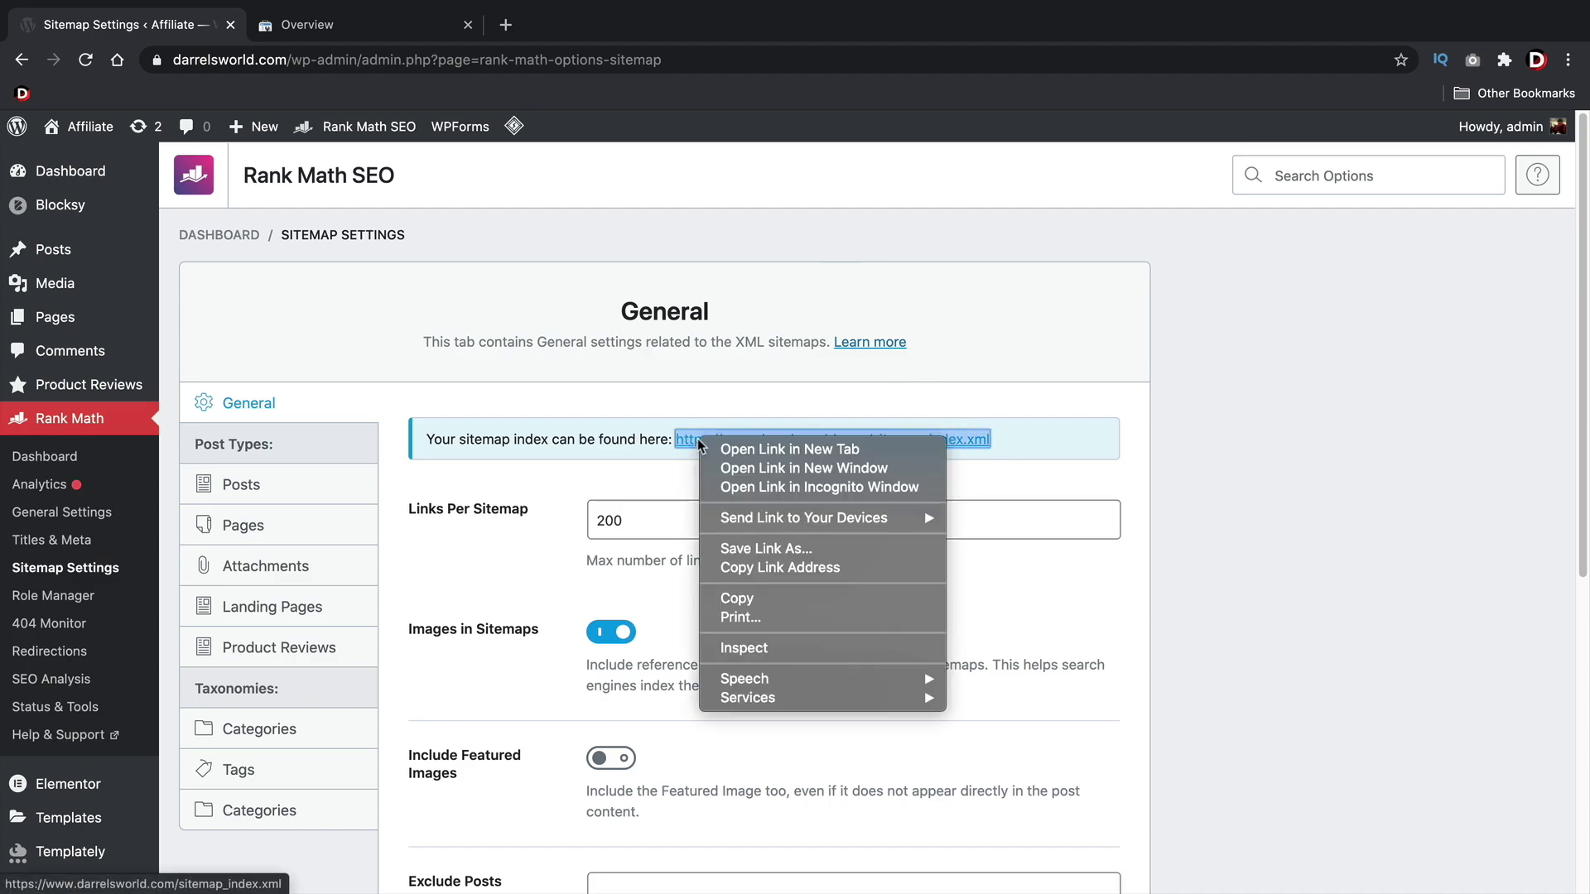
left_click(750, 597)
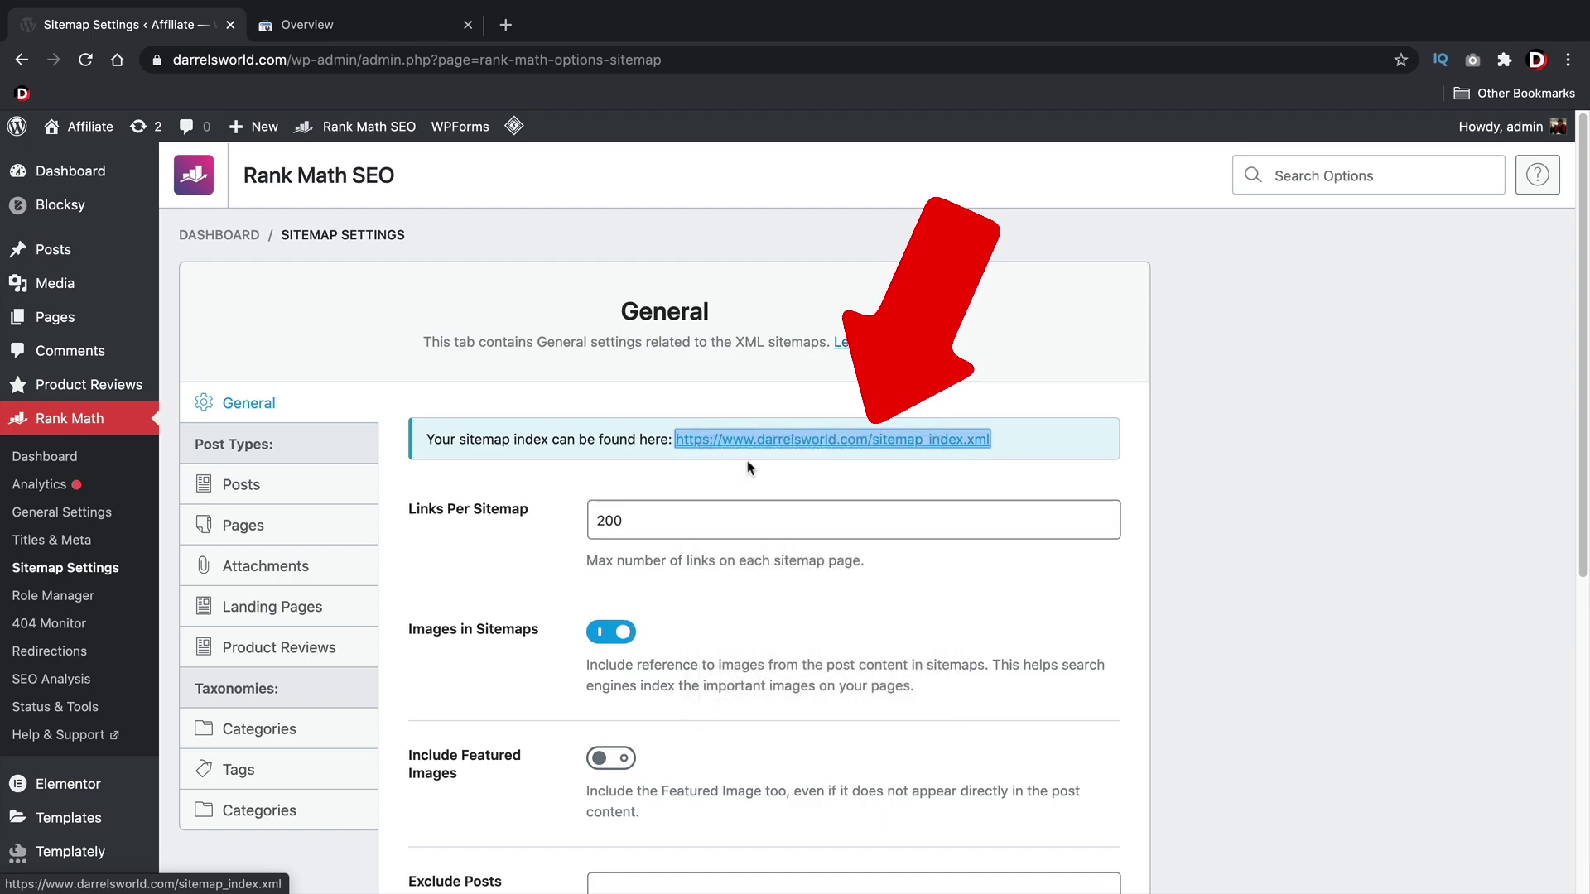
left_click(380, 22)
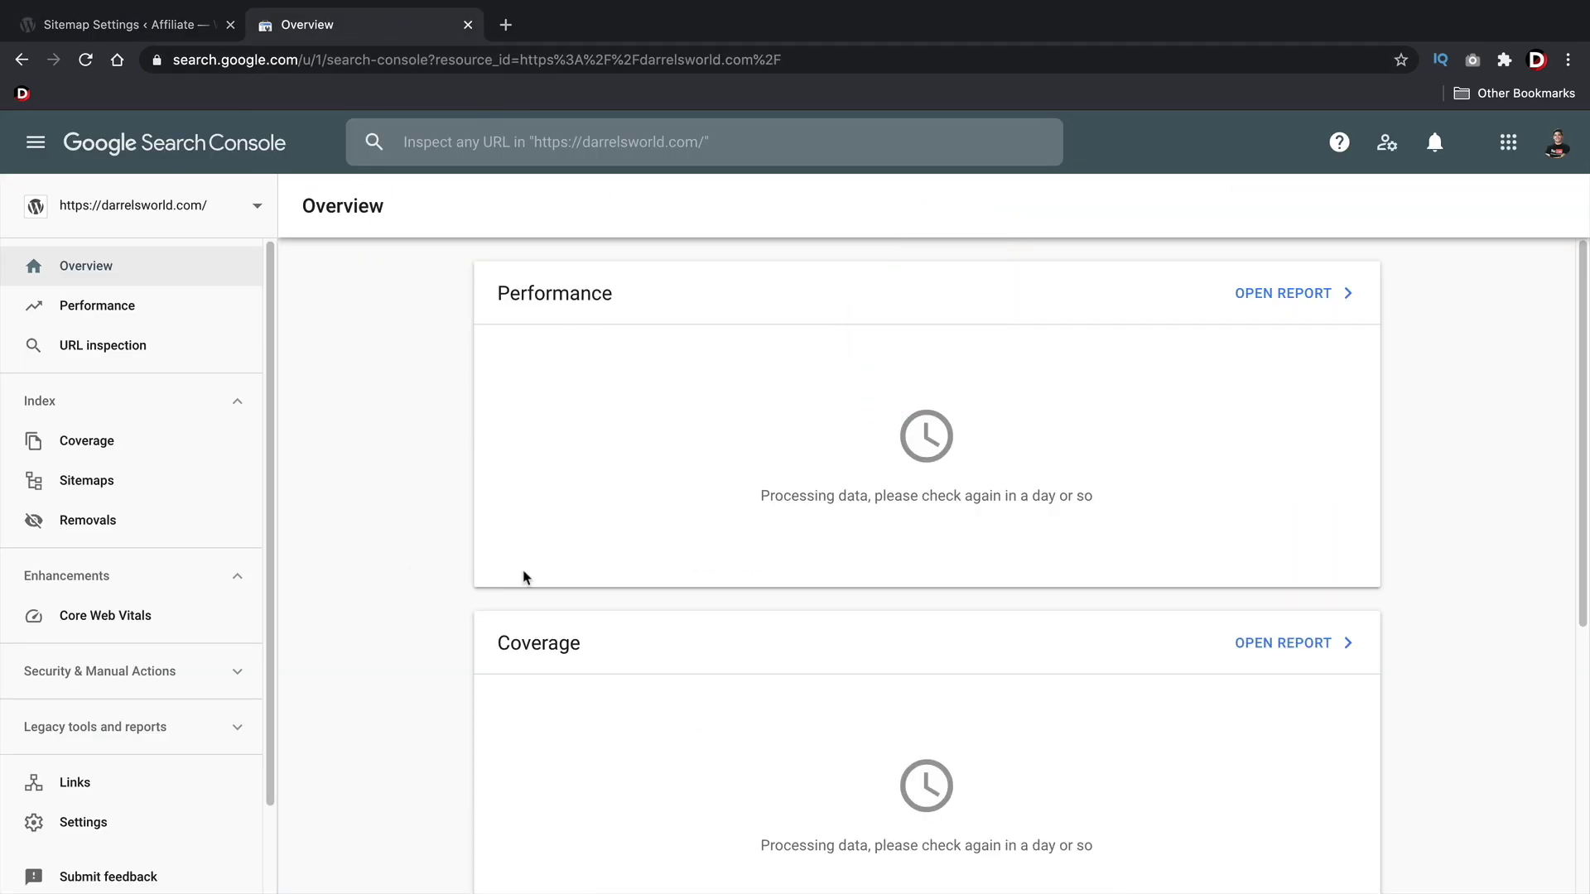
left_click(234, 210)
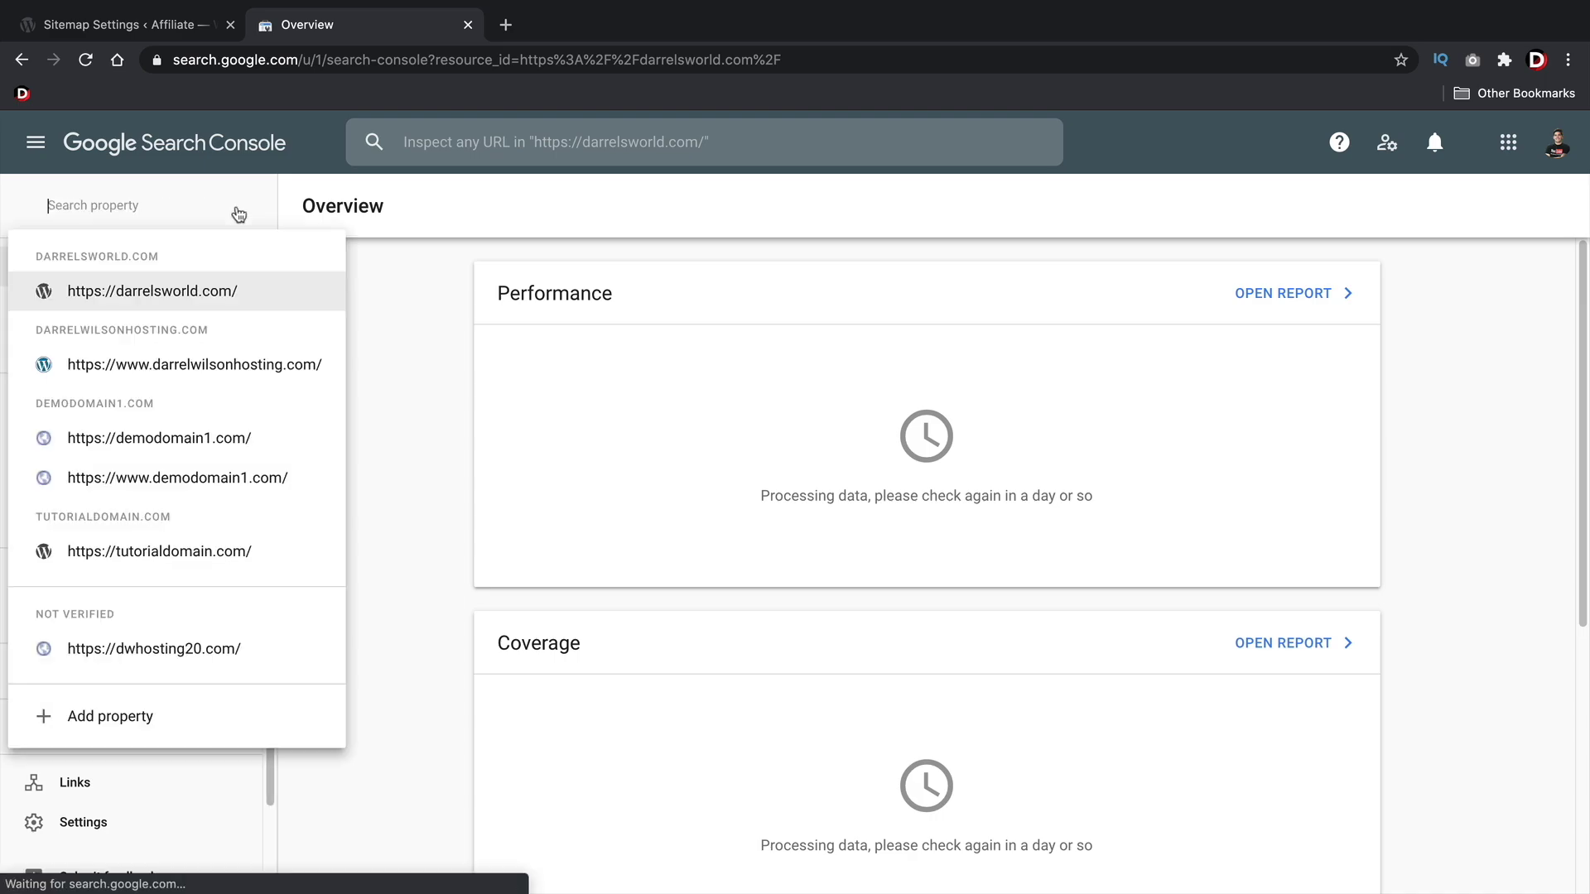
left_click(151, 296)
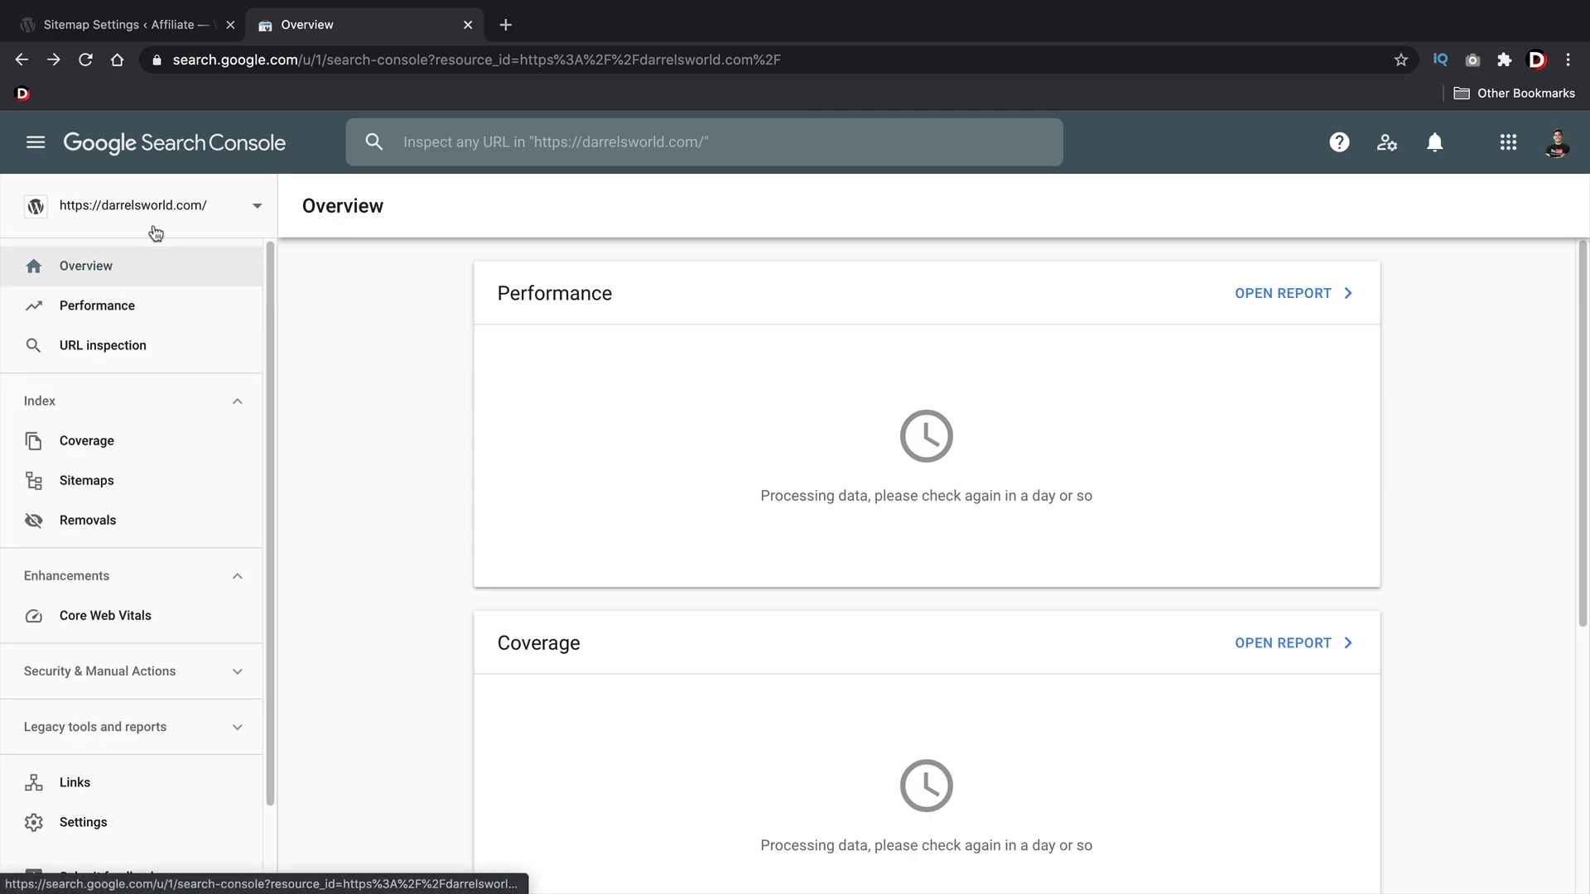
left_click(96, 487)
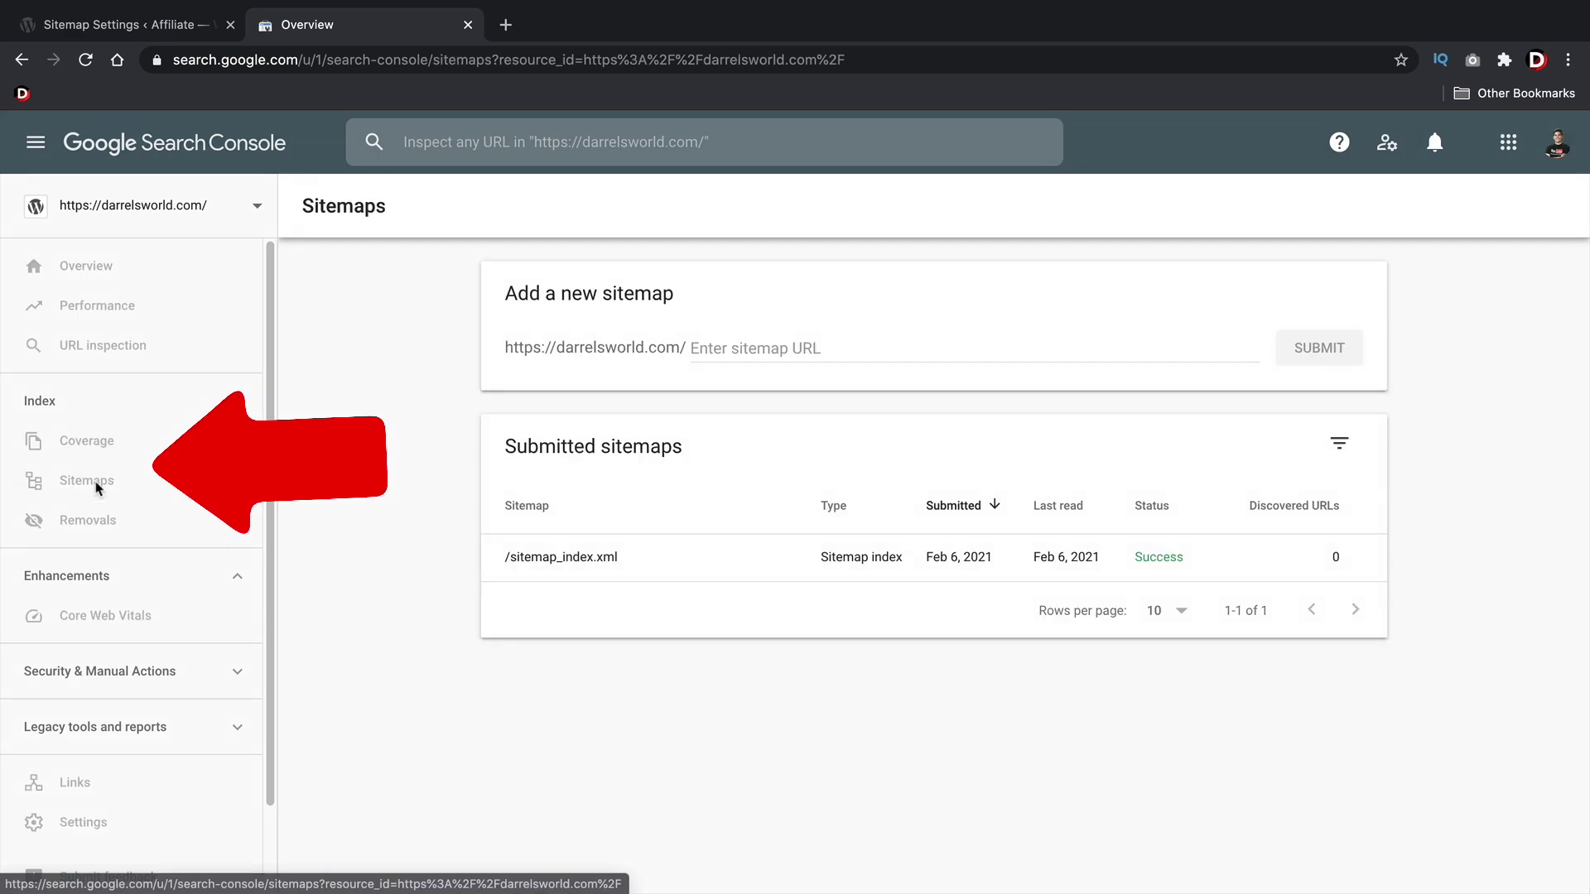
- Submit sitemap_index.xml as a new sitemap, stripping the duplicate domain from the pasted URL, and dismiss the confirmation
left_click_drag(505, 293, 663, 295)
right_click(718, 338)
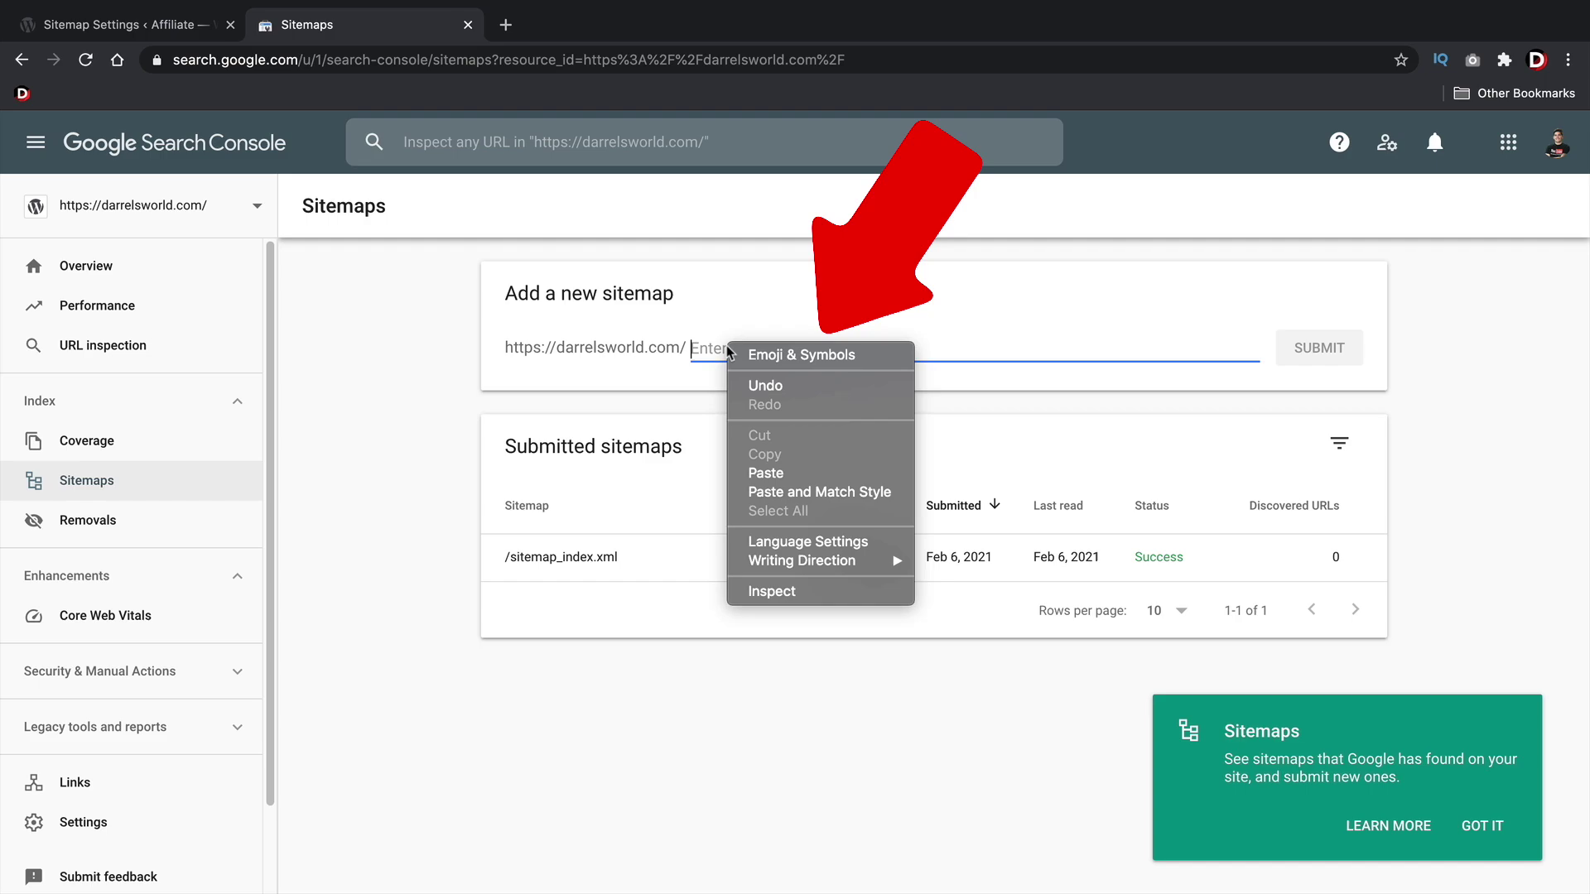
left_click(773, 476)
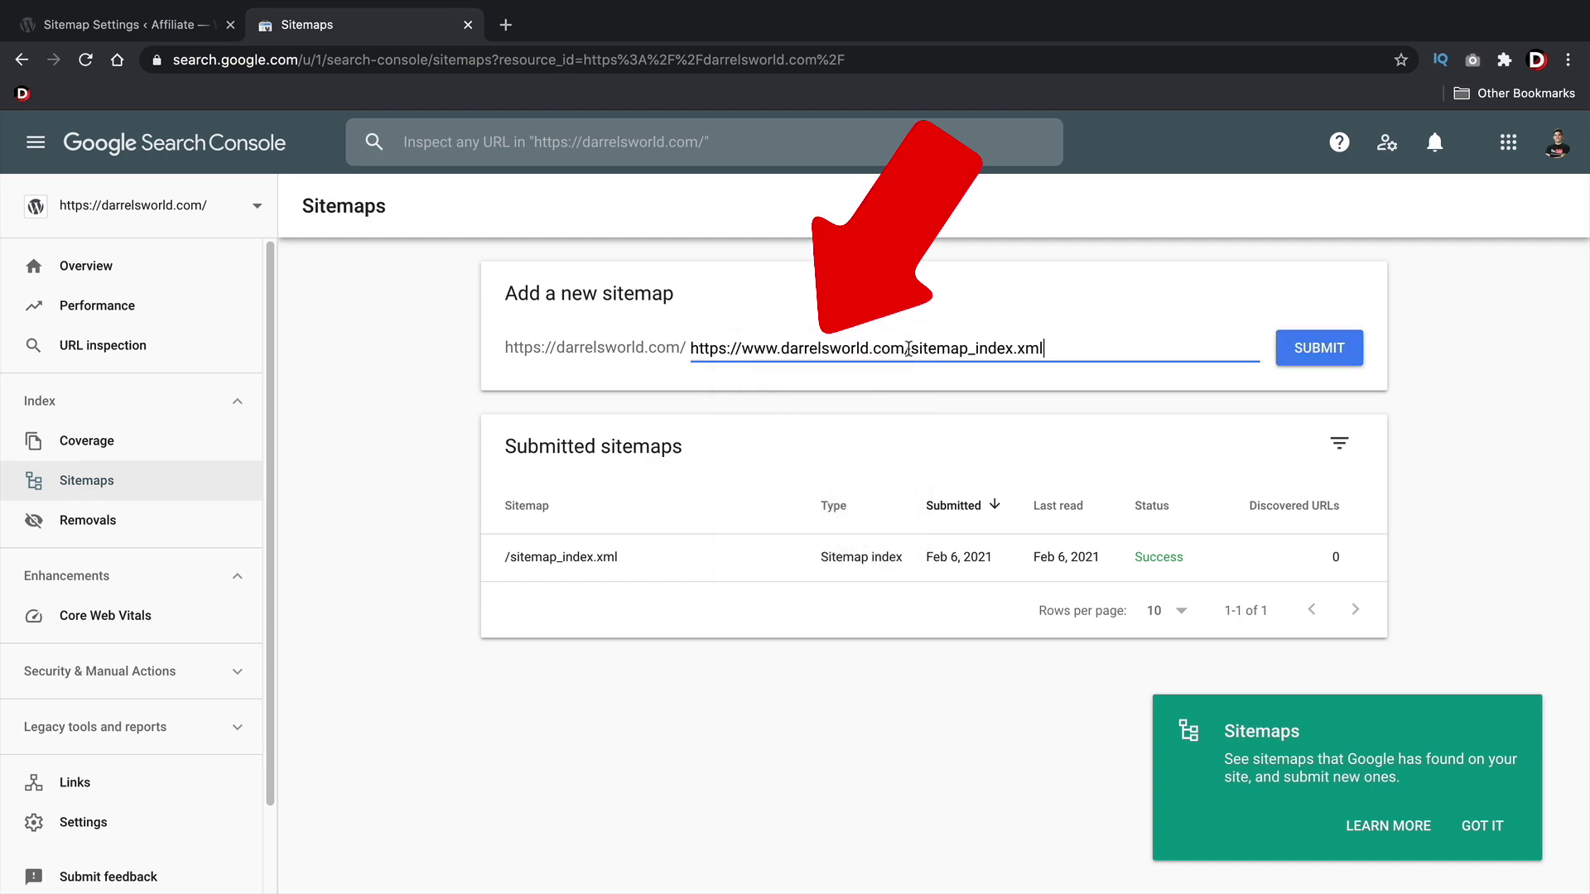
left_click_drag(909, 348, 671, 341)
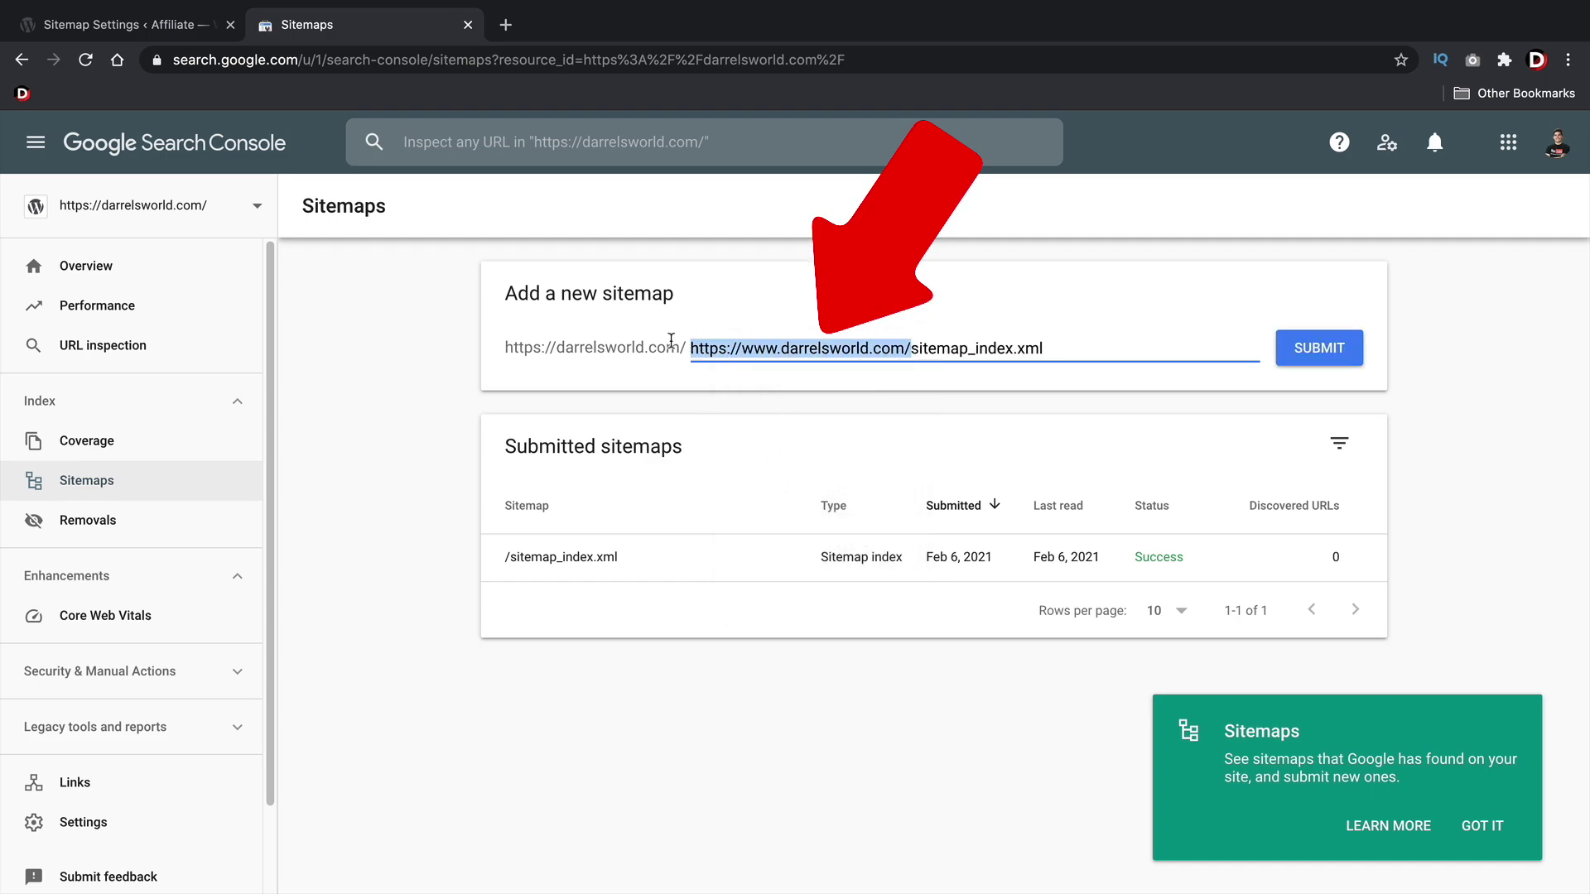
key("BackSpace")
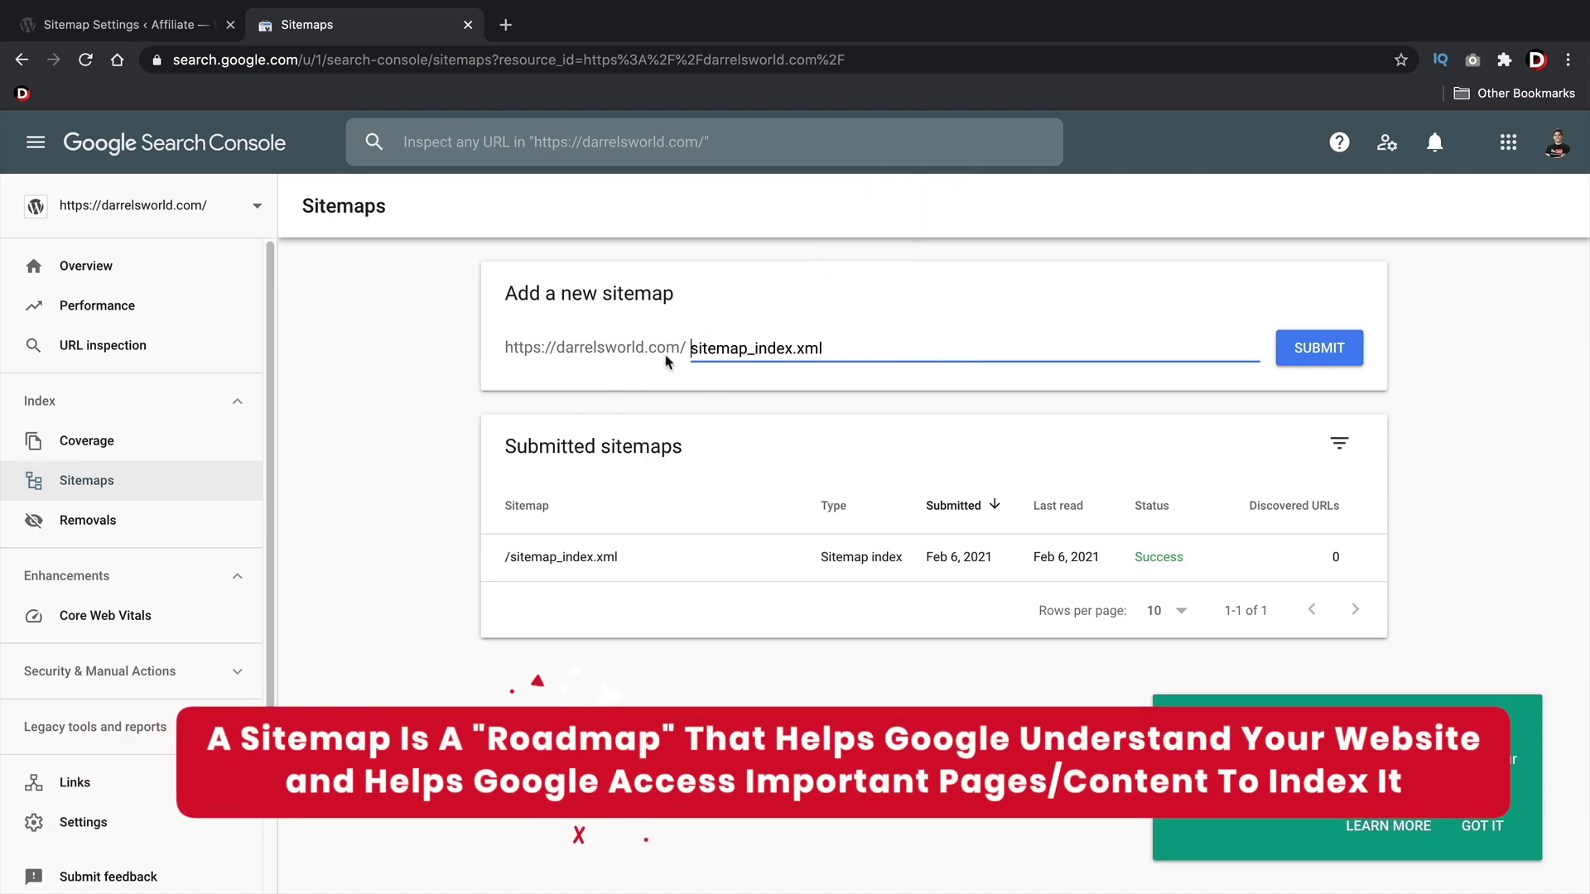
left_click(1334, 350)
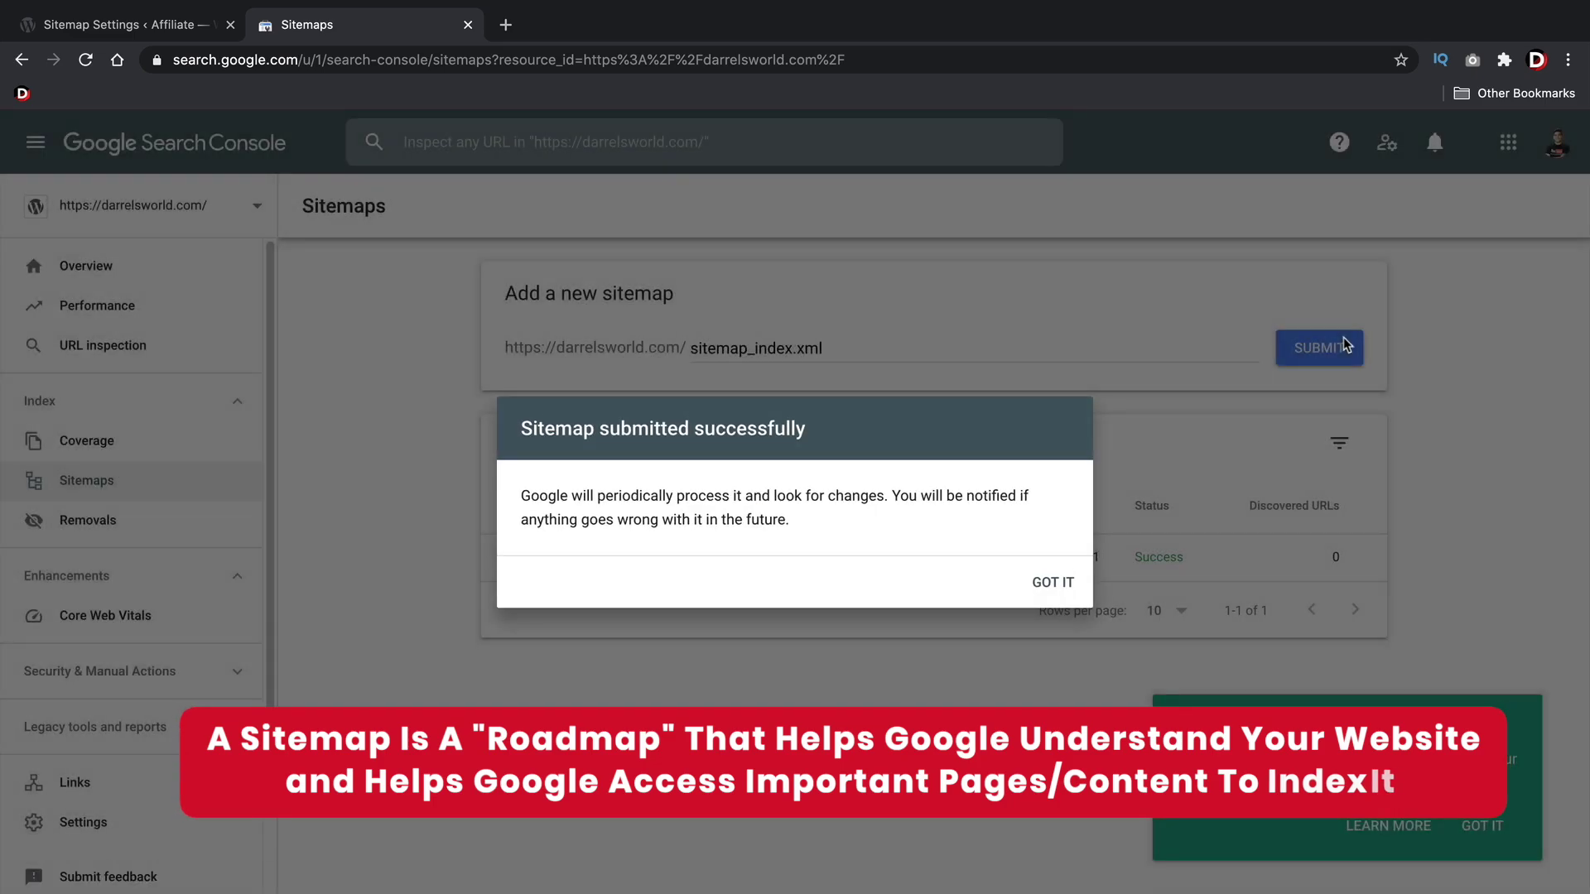
triple_click(621, 429)
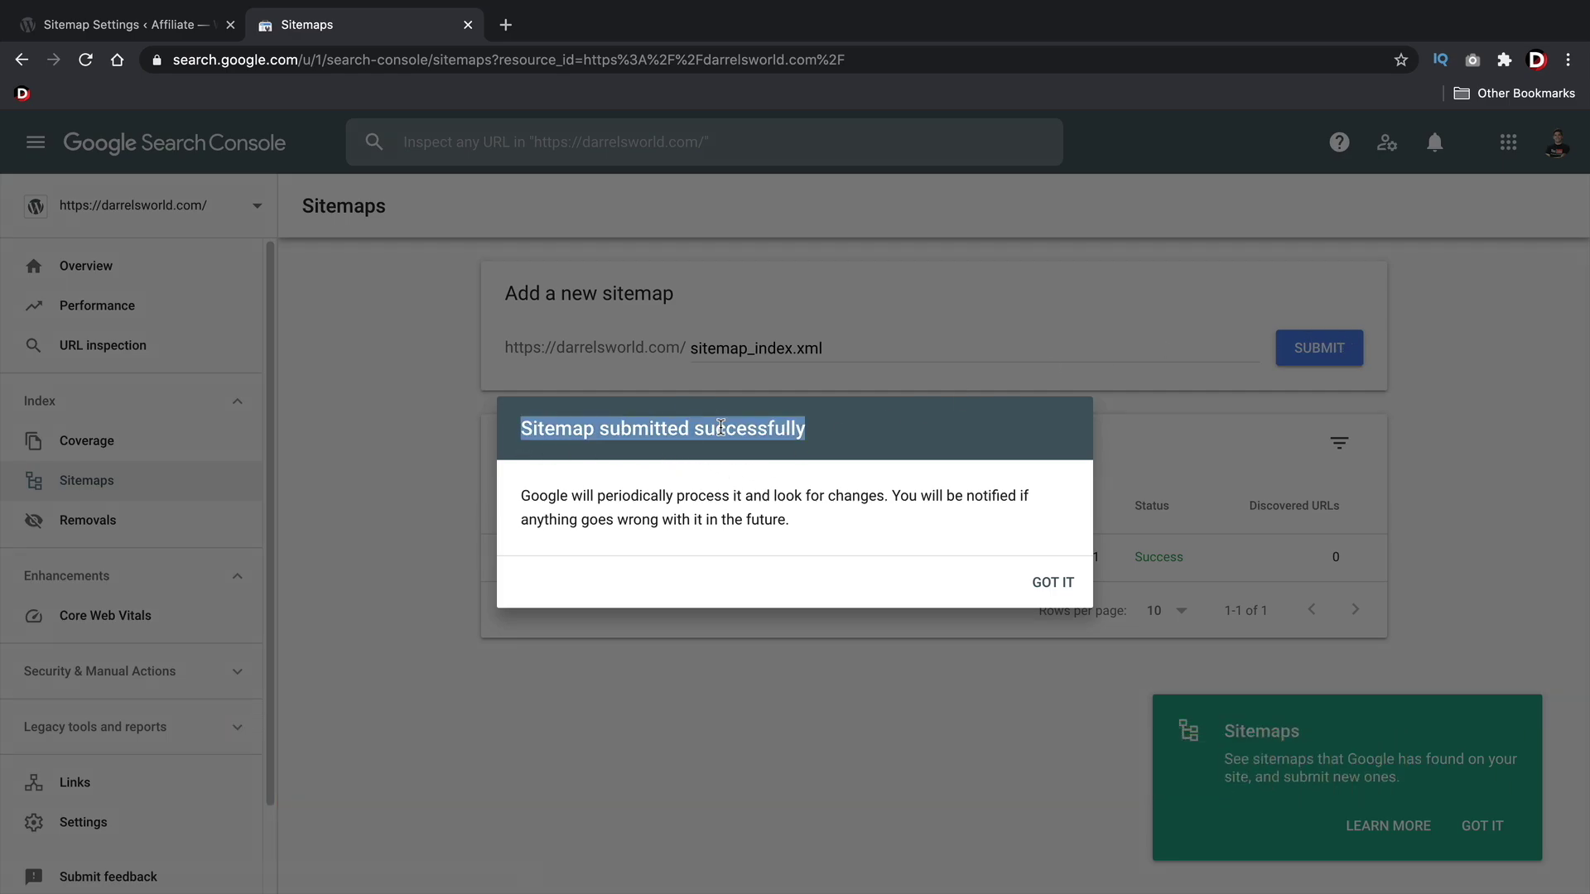
left_click(887, 500)
left_click(1038, 580)
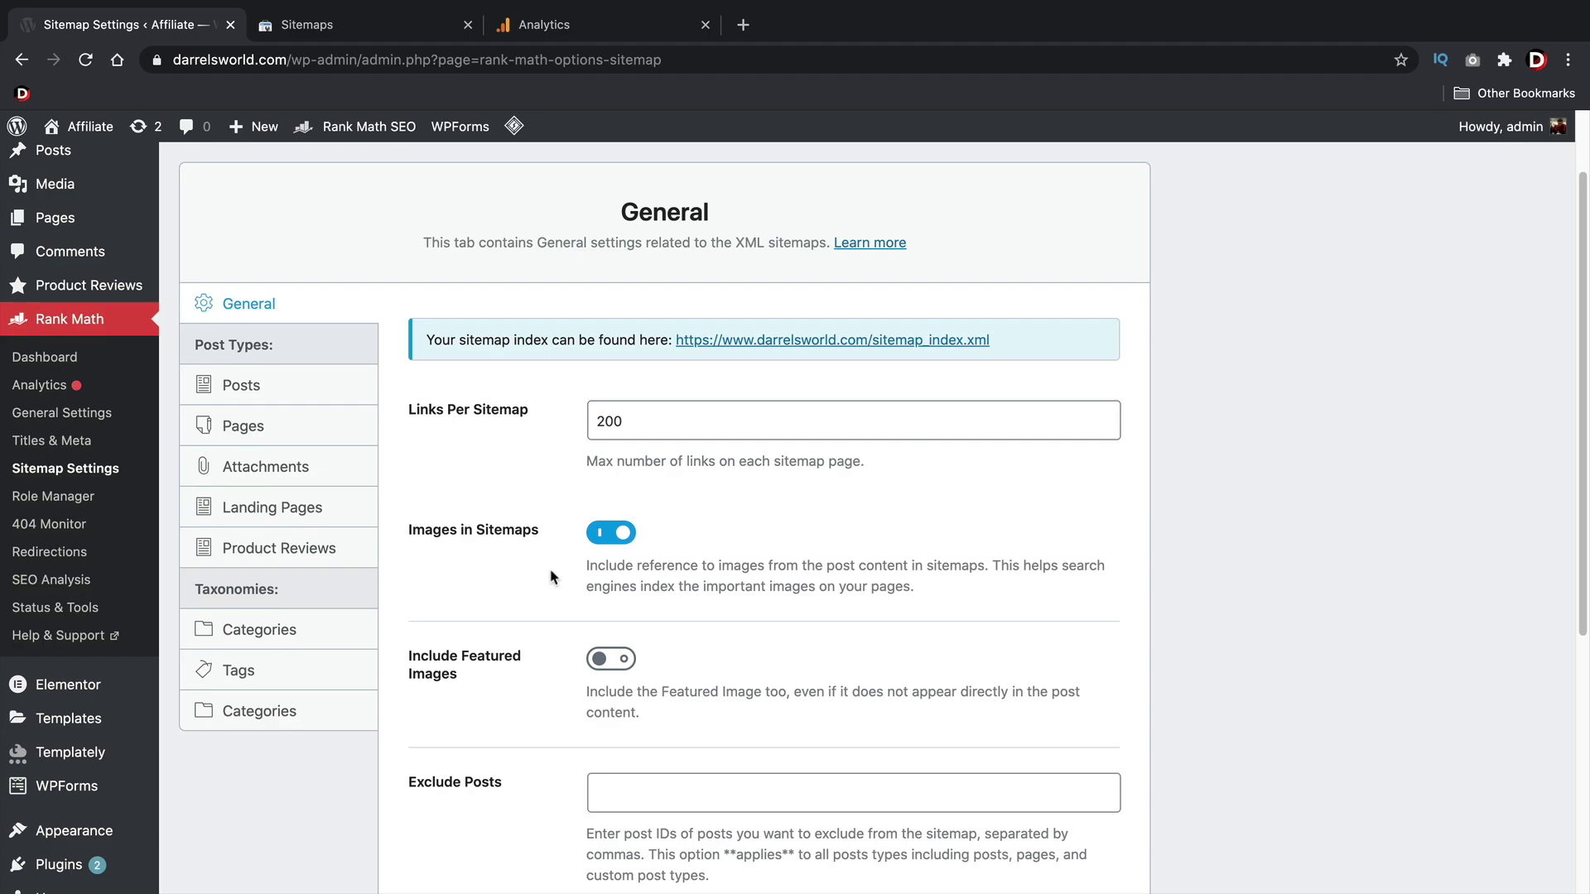
- Open Rank Math's Analytics page, and switch to Google Analytics to start setting up a new account
left_click(45, 391)
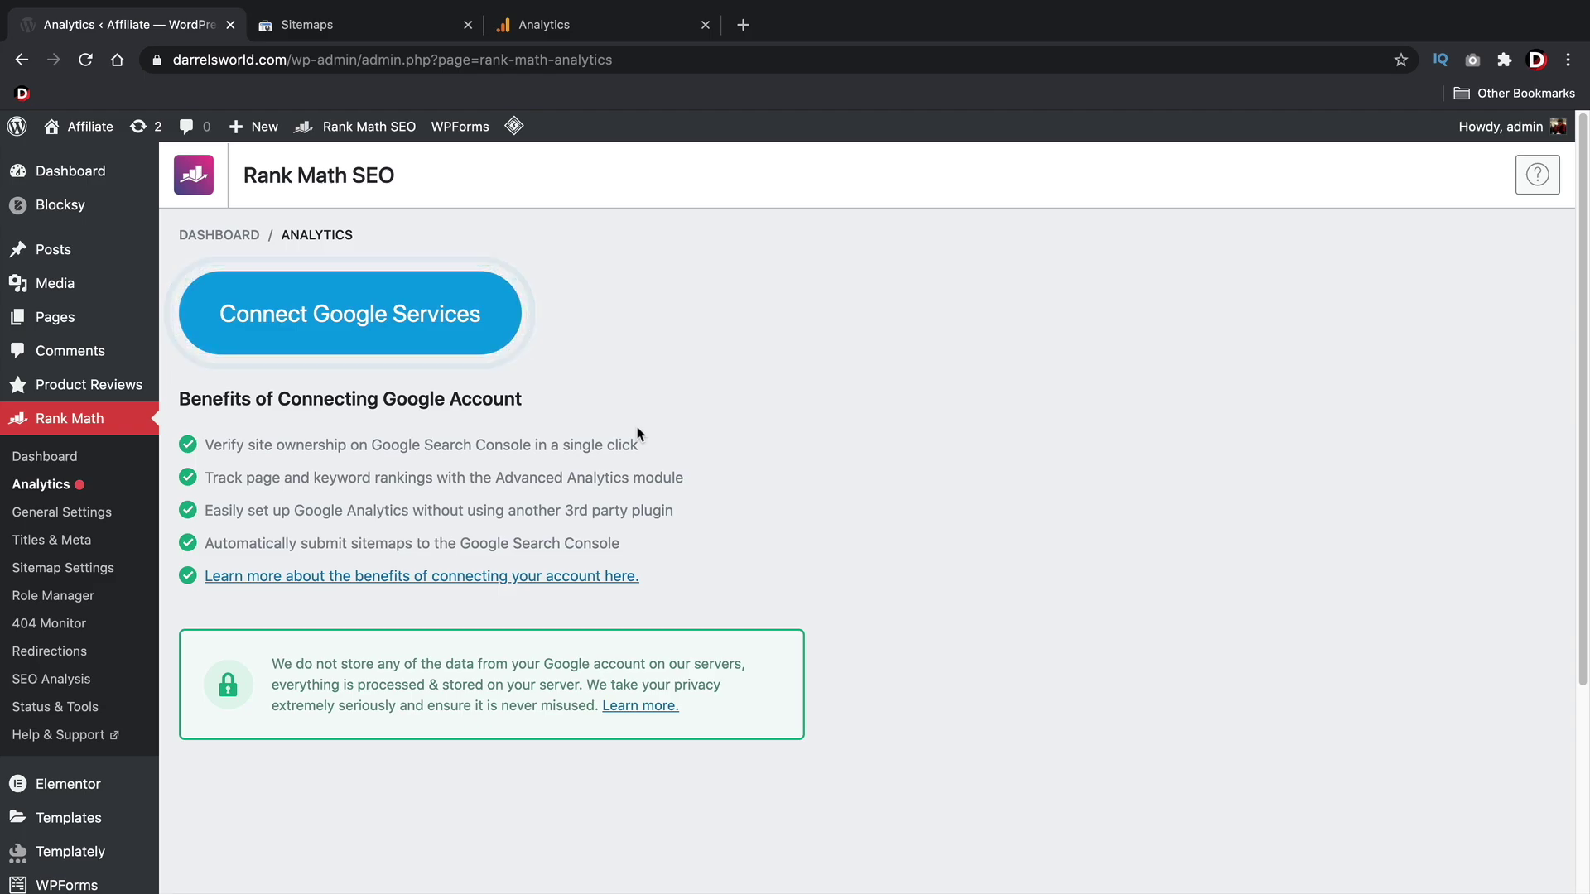
left_click(603, 20)
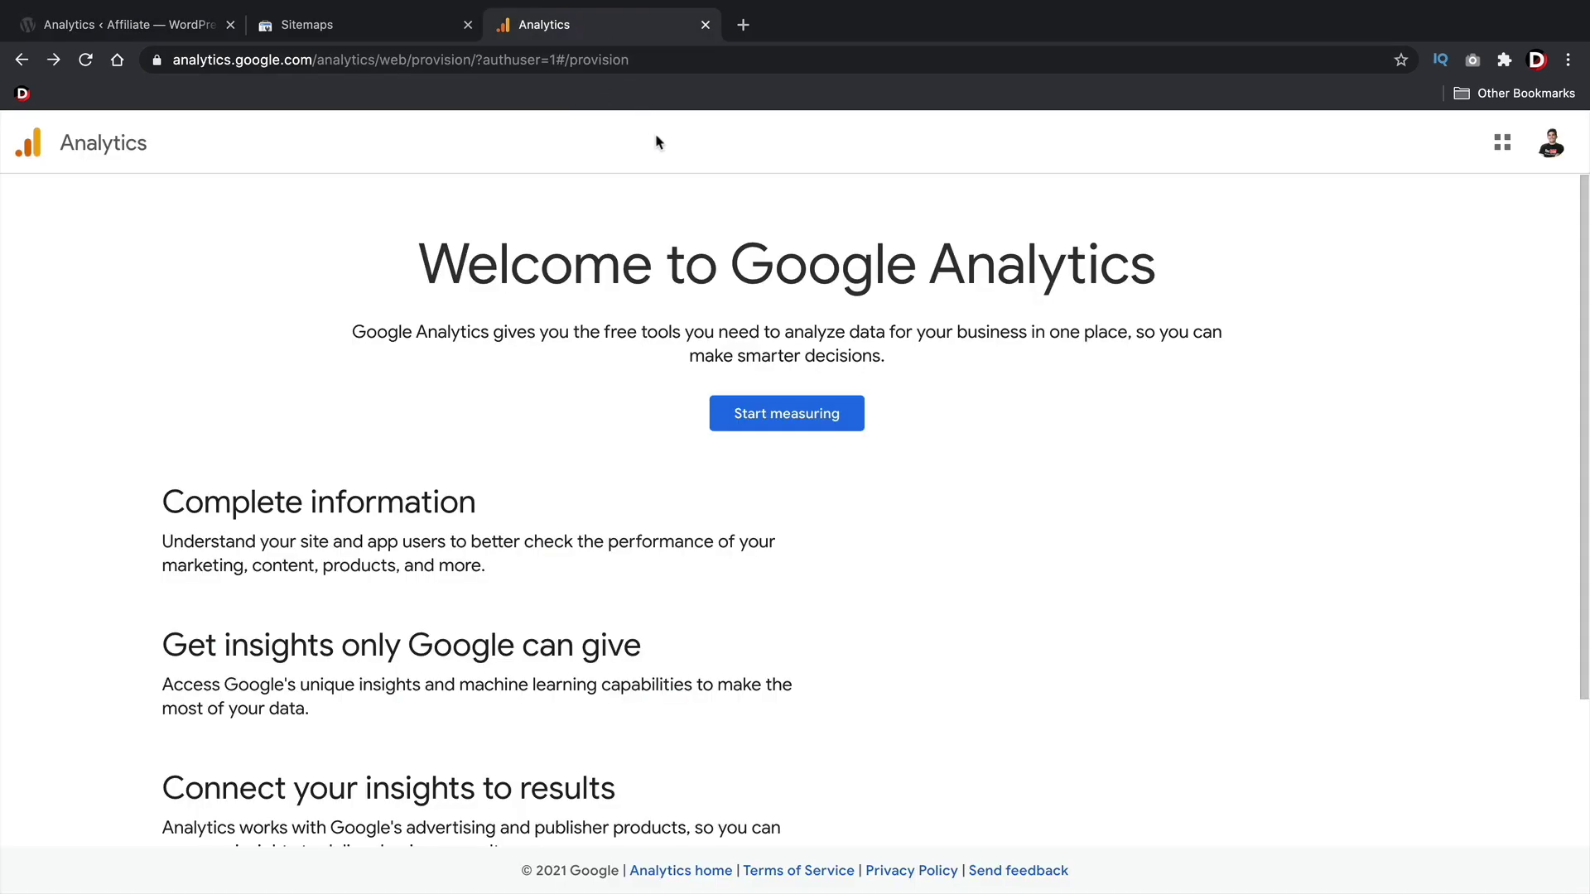
left_click_drag(439, 261, 1130, 248)
left_click(749, 239)
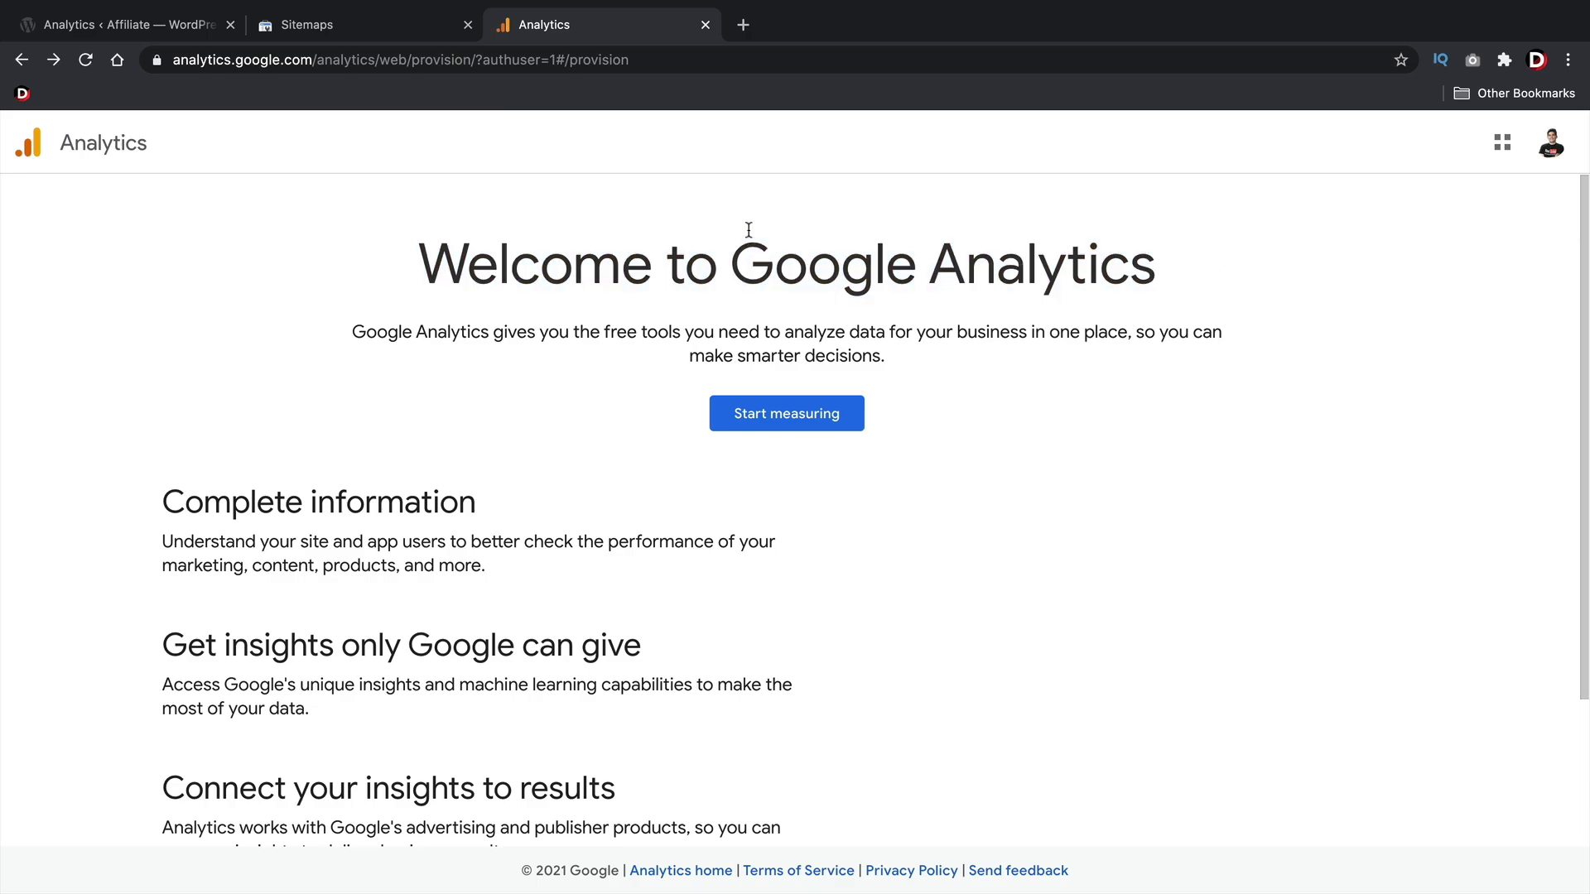
left_click(805, 420)
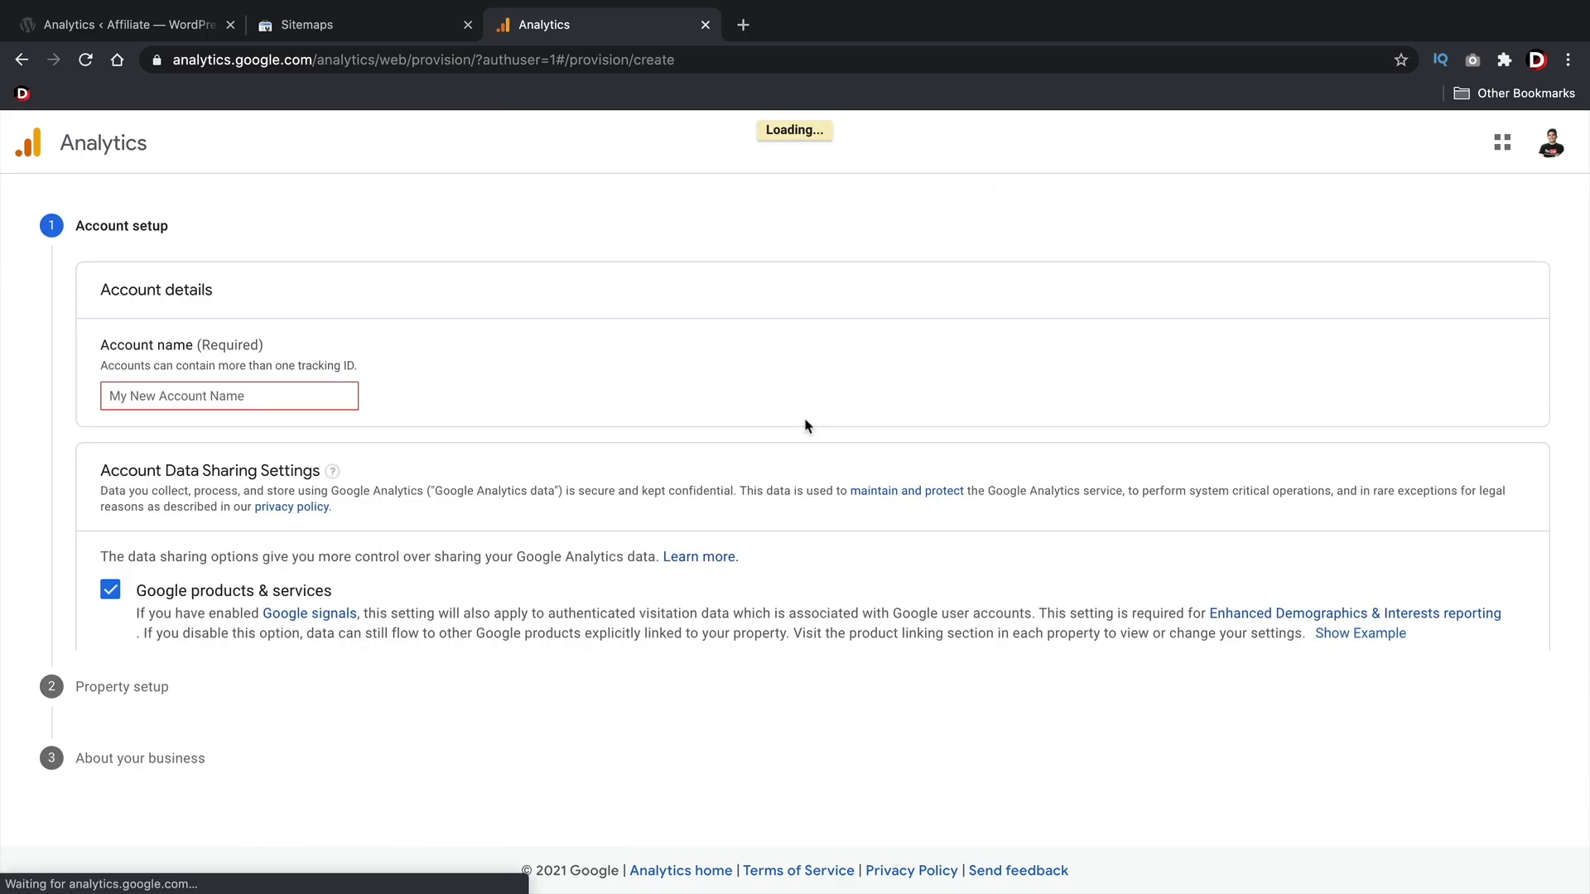
- Name the new Analytics account DarrelsWorld, keep all data sharing options enabled, and continue to the property setup
left_click(279, 400)
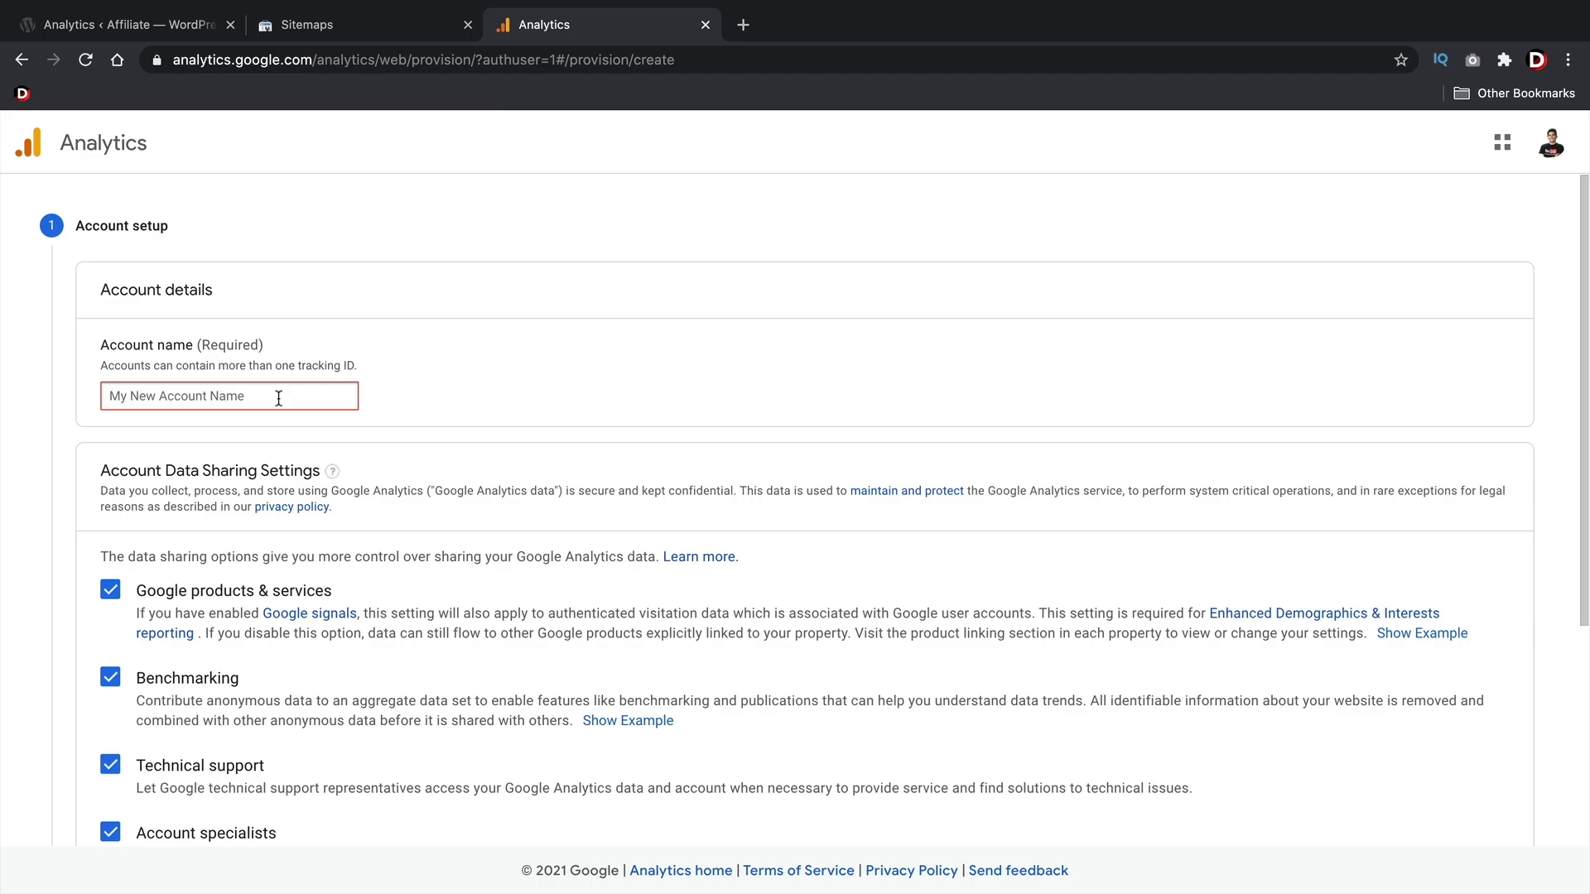
type("DarrelsWorld")
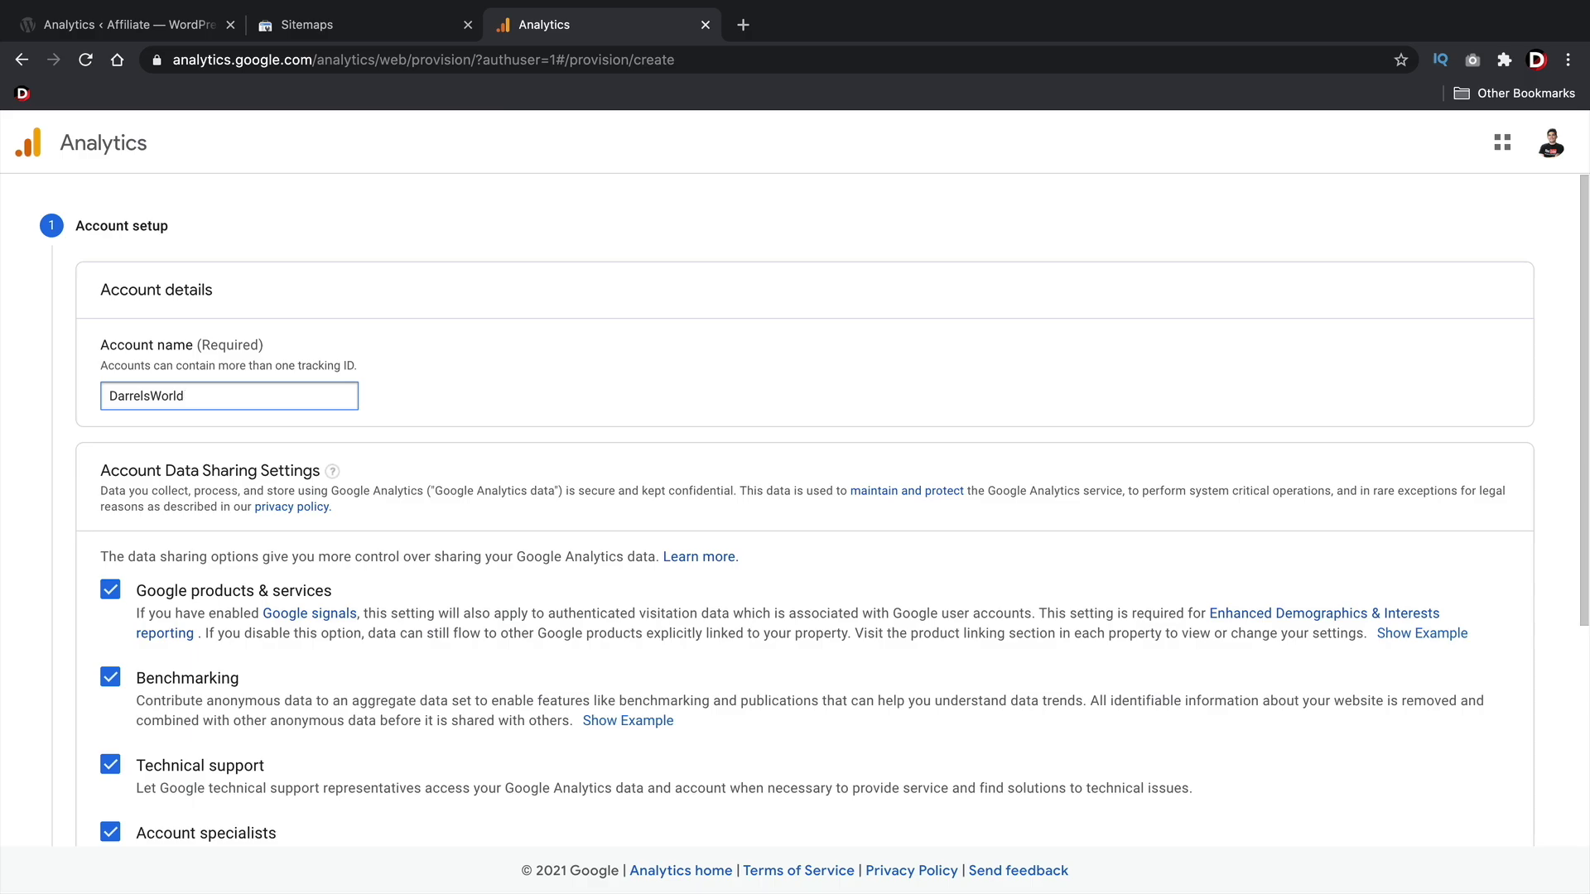
scroll(357, 434, "down", 3)
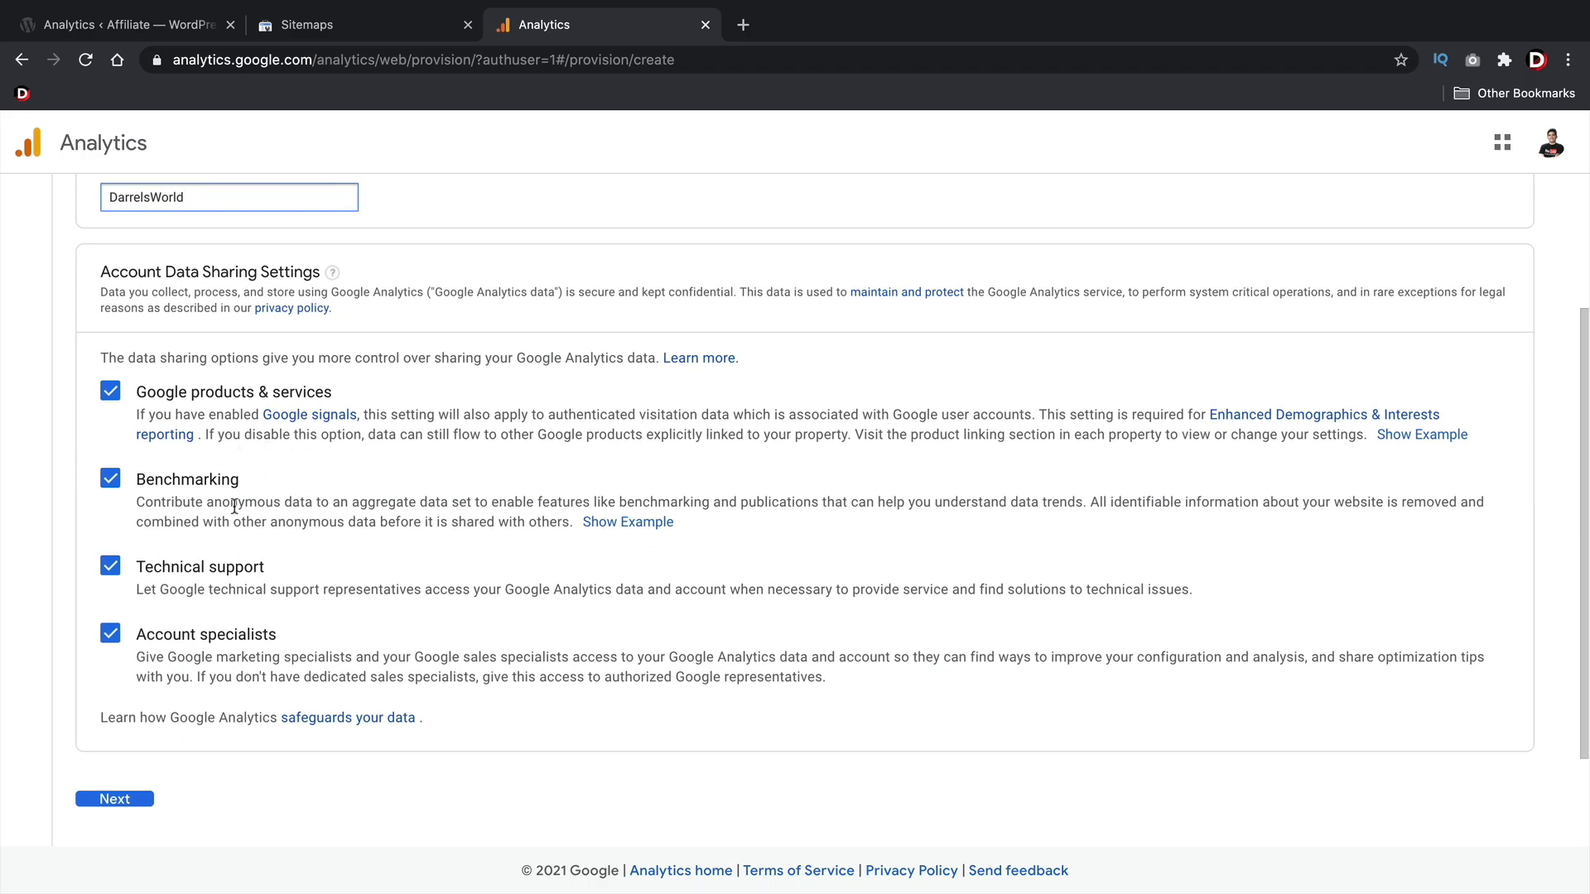
left_click(132, 797)
- Enter the site owner's first name as the property name, keep the United States time zone and US Dollar, and continue
left_click(316, 461)
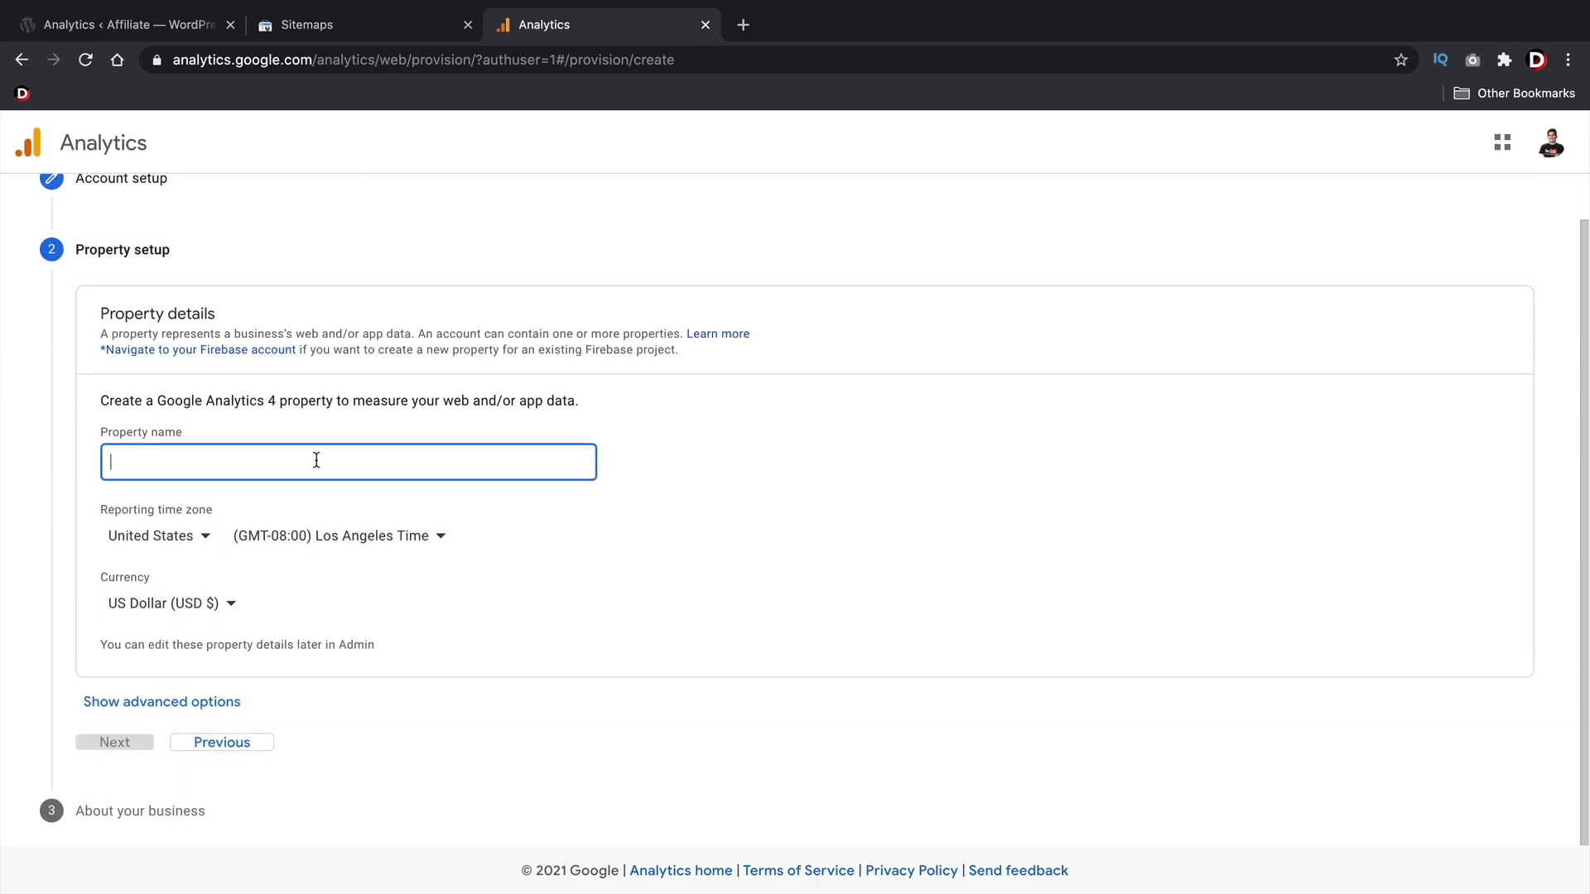
type("Darrel")
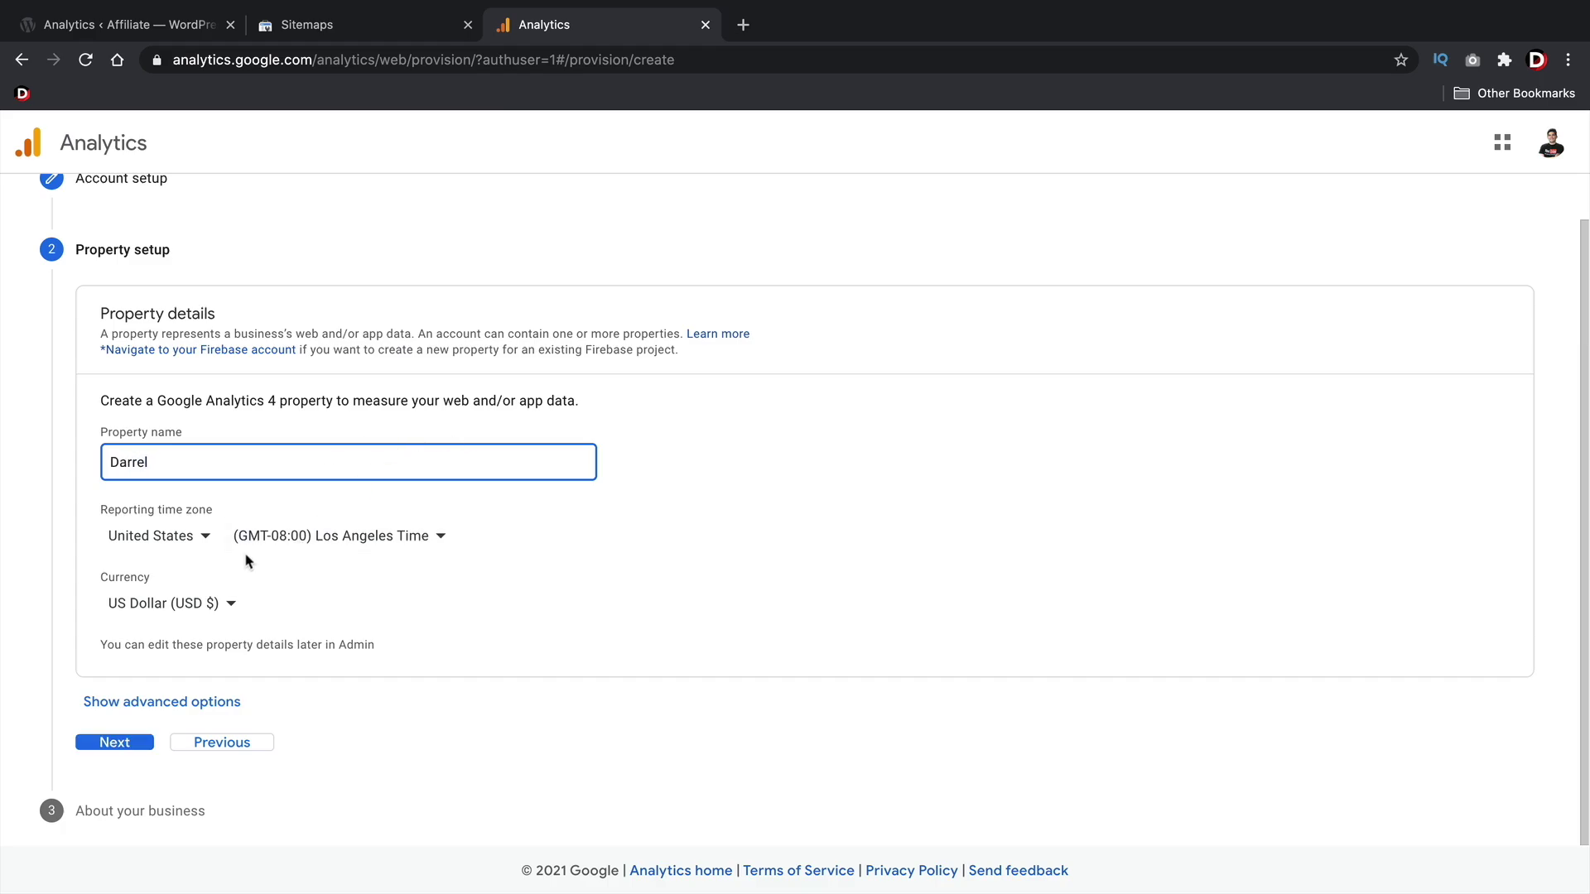
left_click(116, 745)
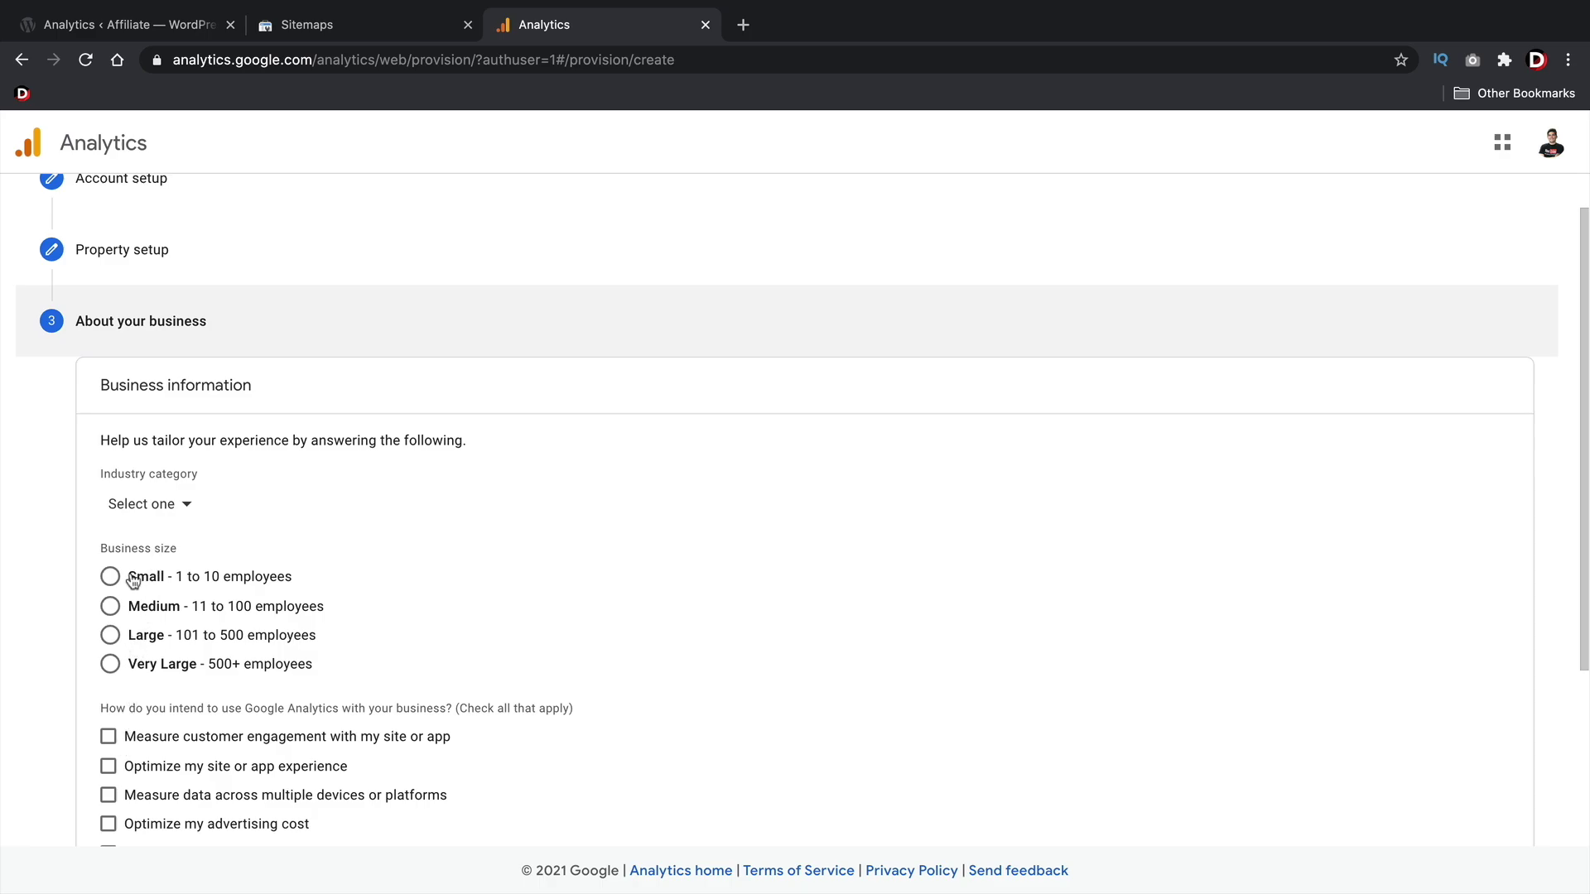
- Set the business size to Small - 1 to 10 employees and the industry category to Other
left_click(132, 580)
left_click(154, 506)
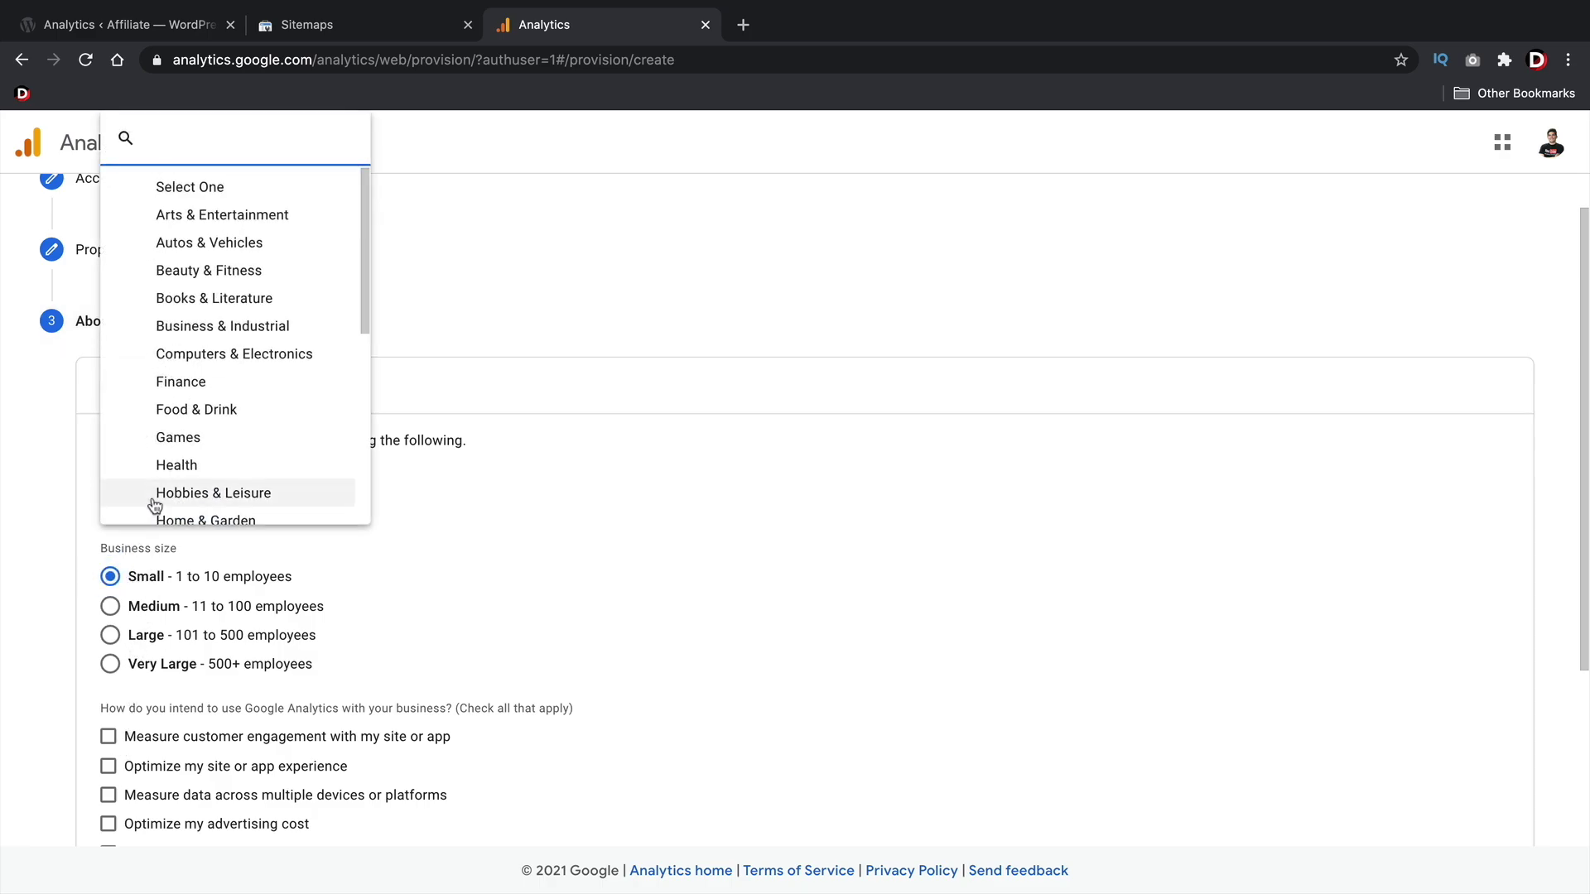
scroll(233, 339, "down", 3)
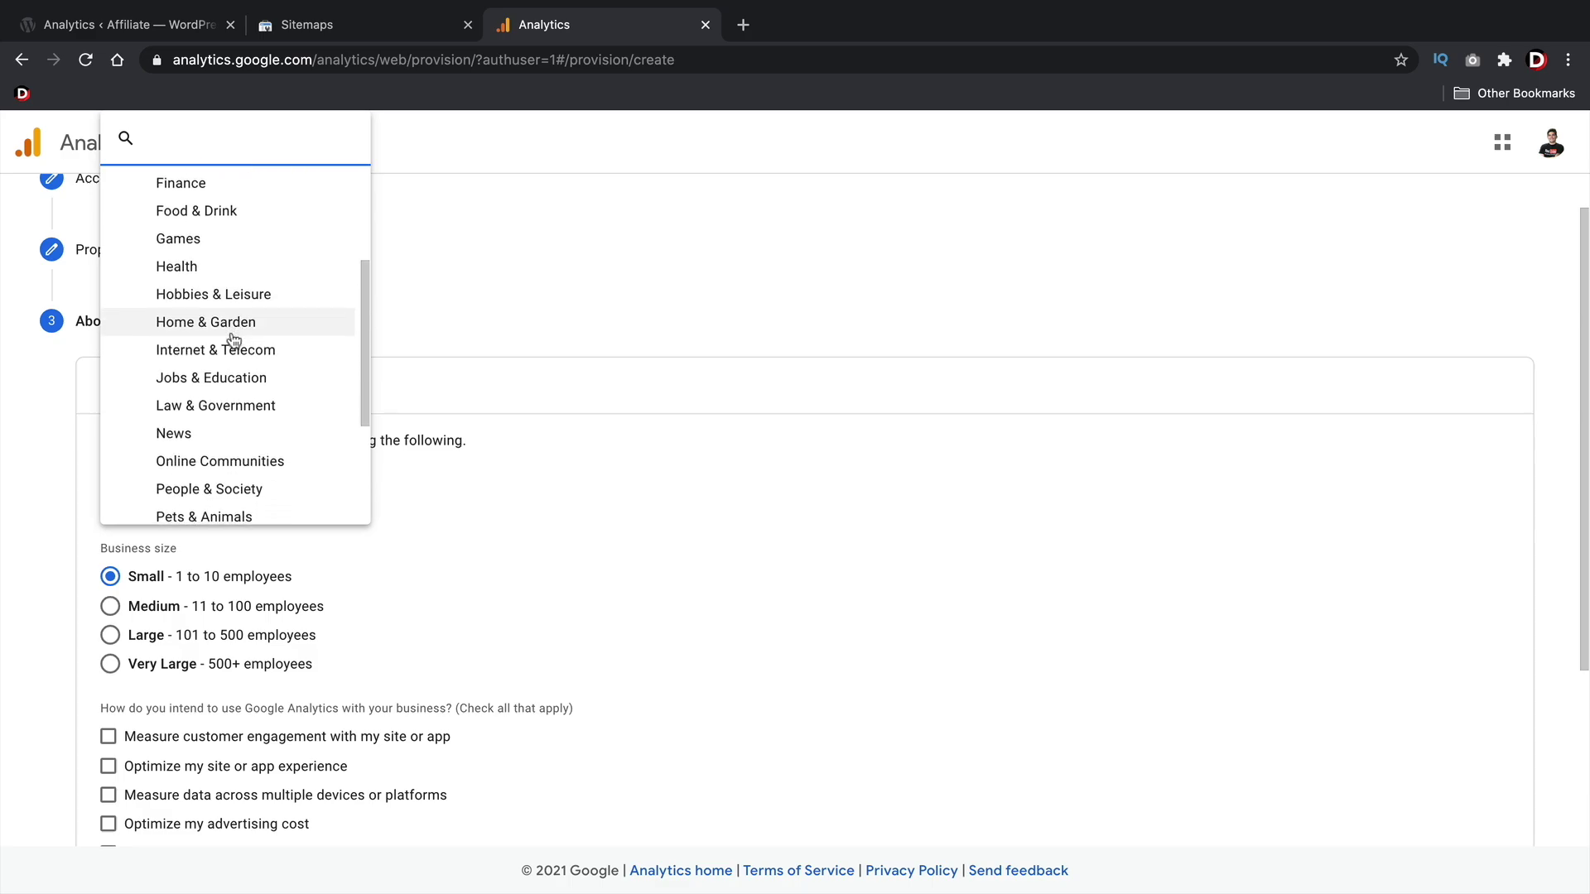
scroll(233, 339, "down", 5)
scroll(238, 348, "up", 2)
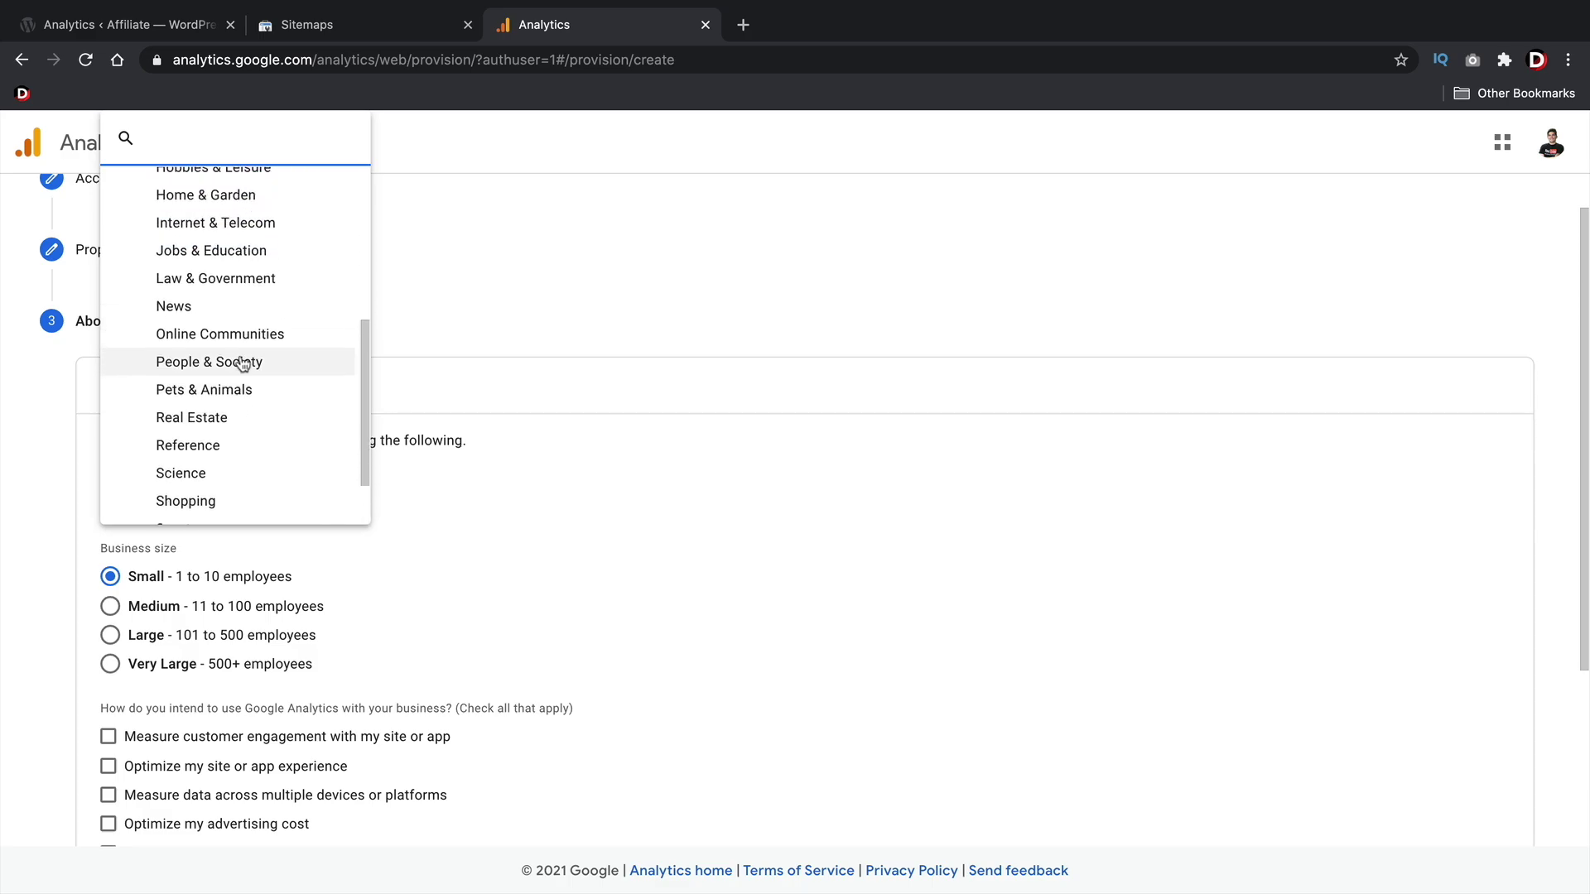
scroll(240, 373, "up", 3)
scroll(273, 393, "down", 5)
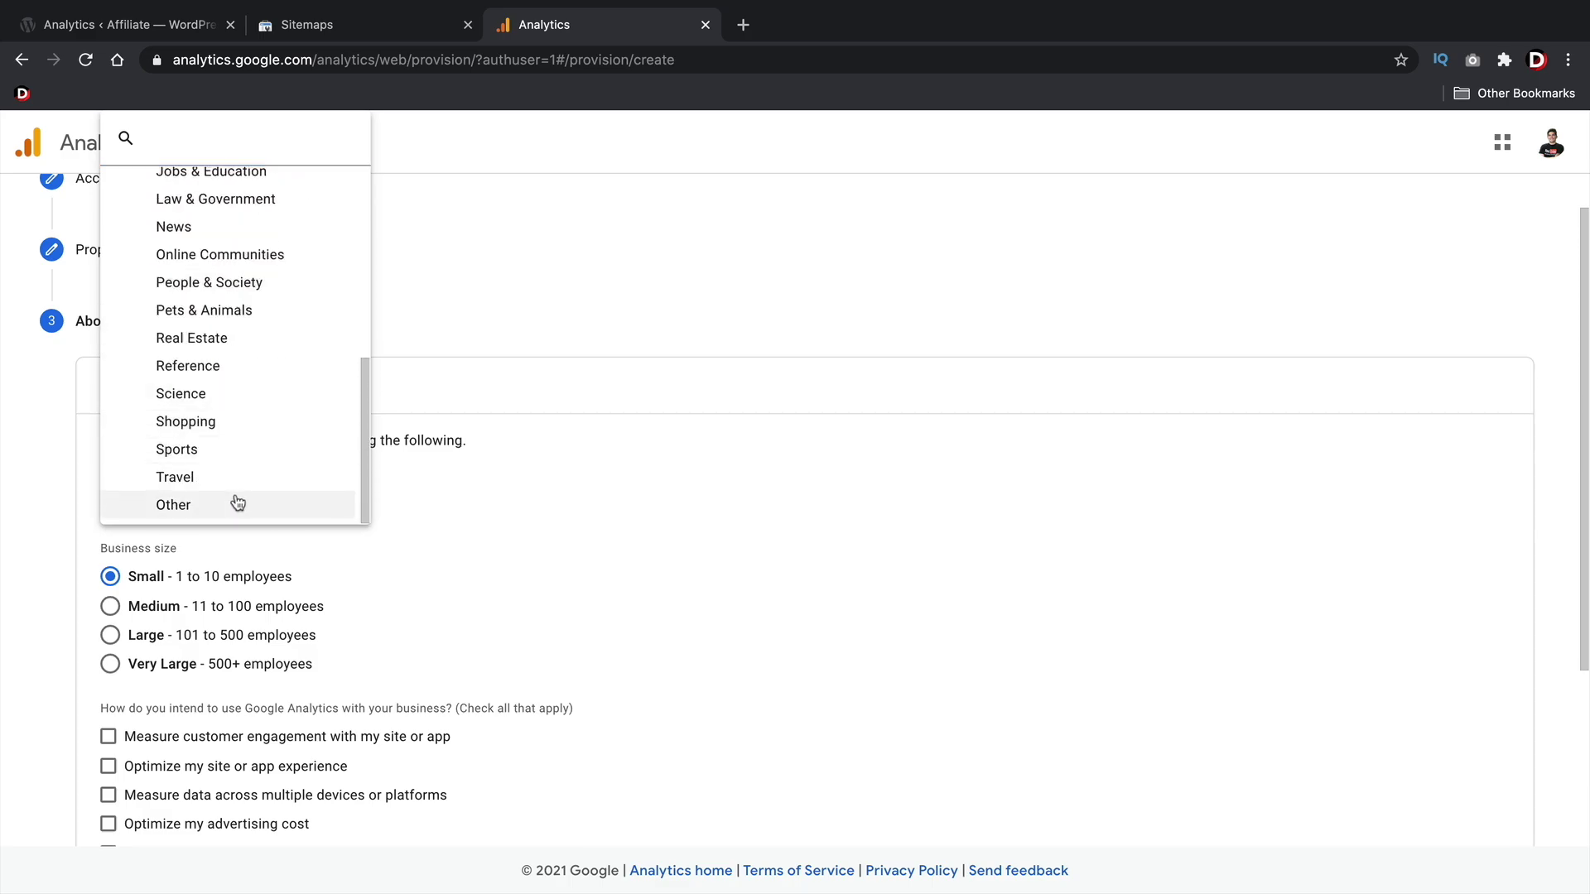
left_click(238, 505)
- Select measuring customer engagement and content monetization as the intended Analytics uses, and submit the account for creation
scroll(303, 430, "down", 3)
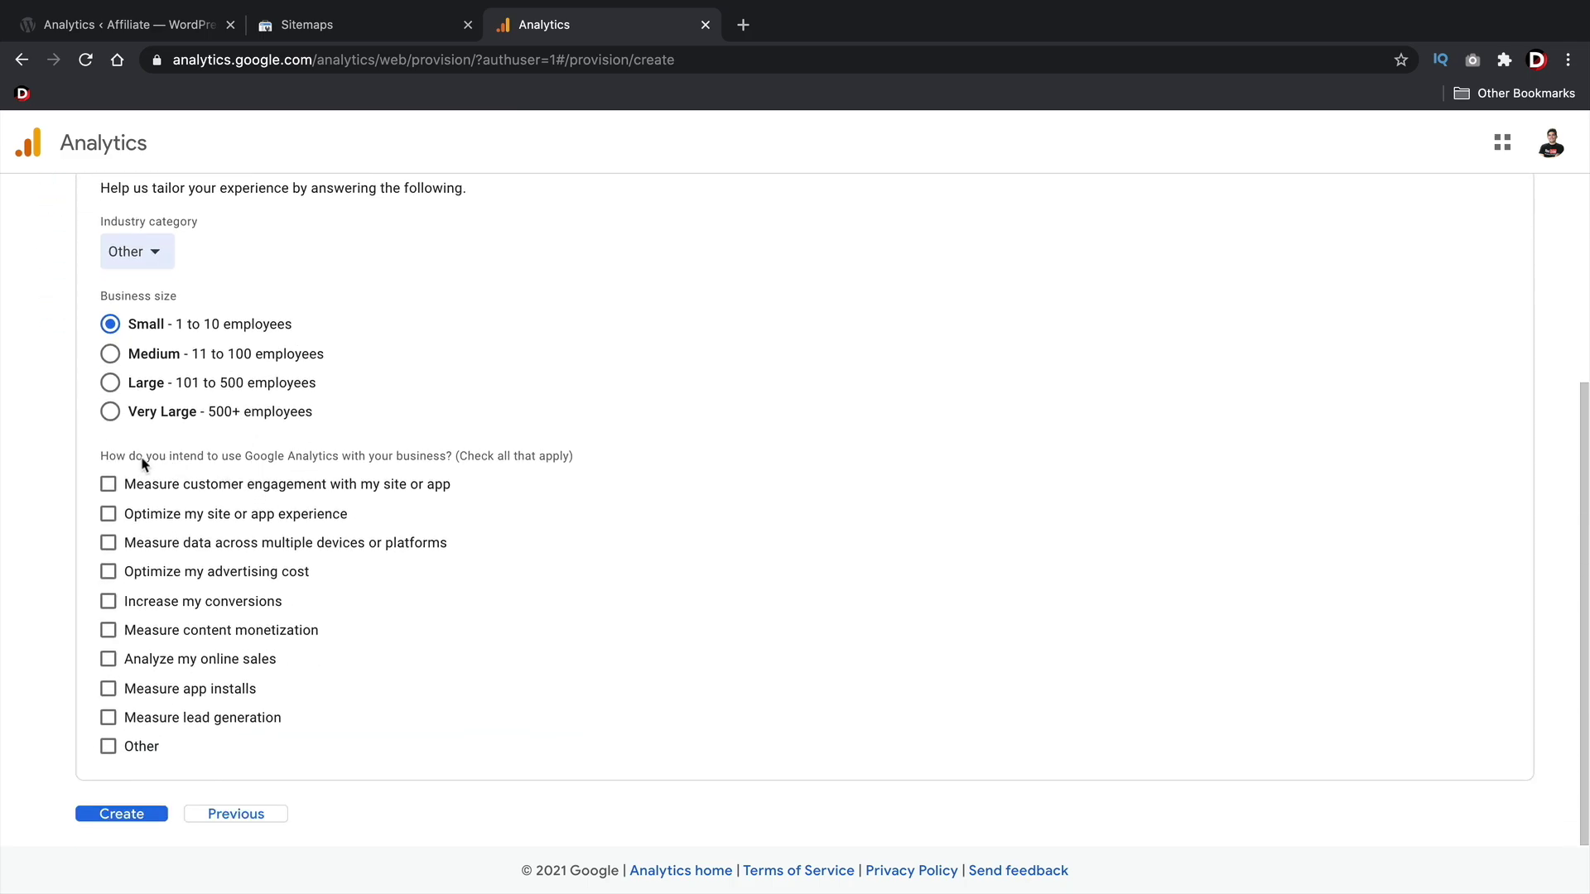
left_click_drag(116, 458, 424, 461)
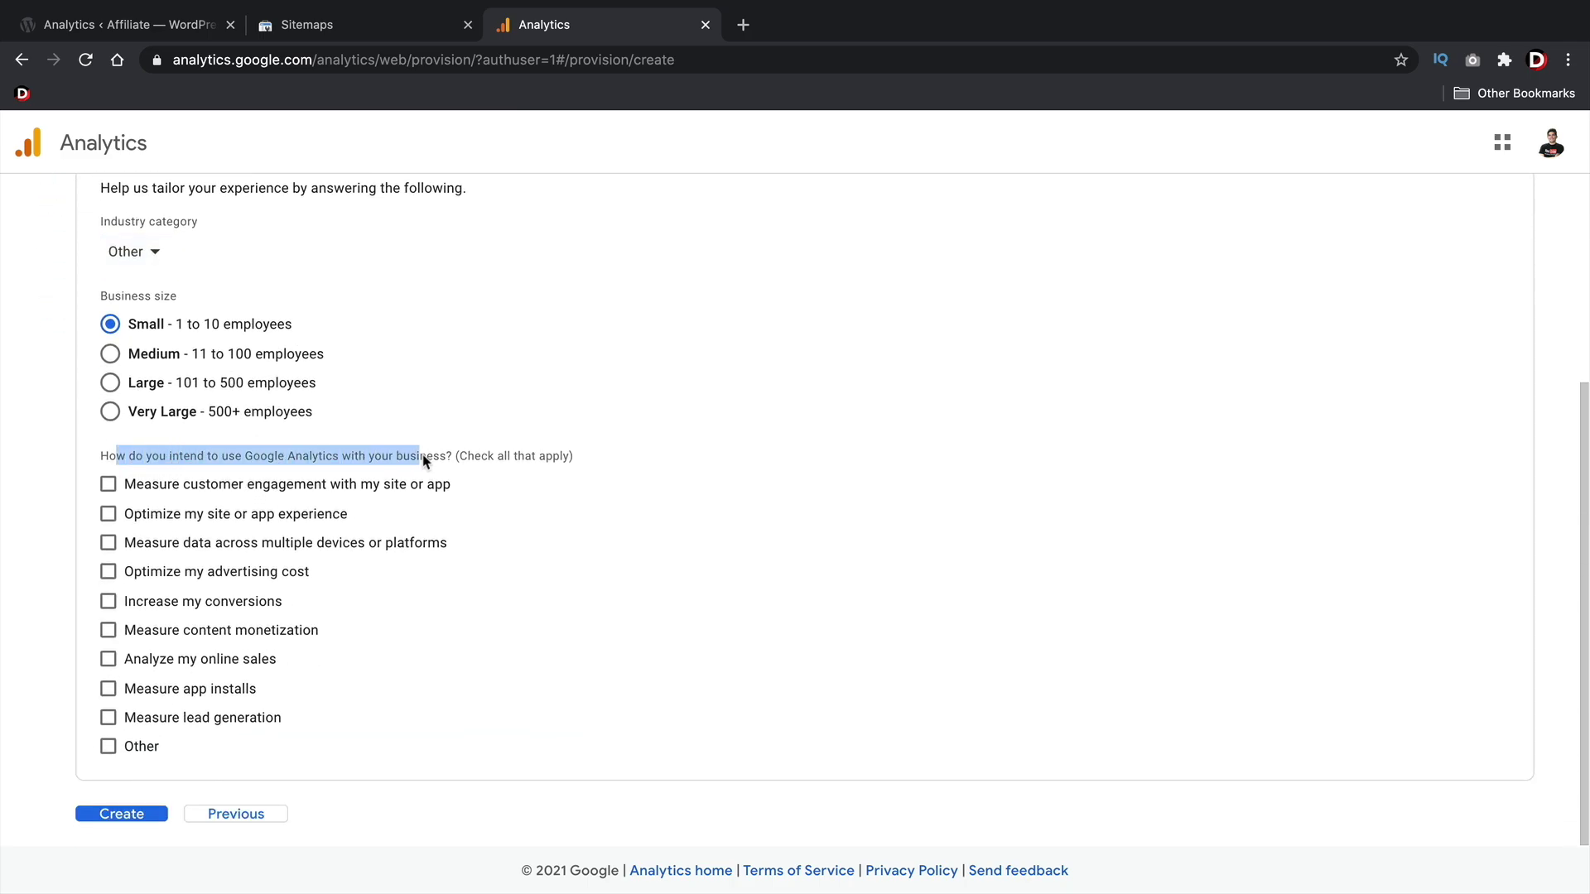
left_click(108, 485)
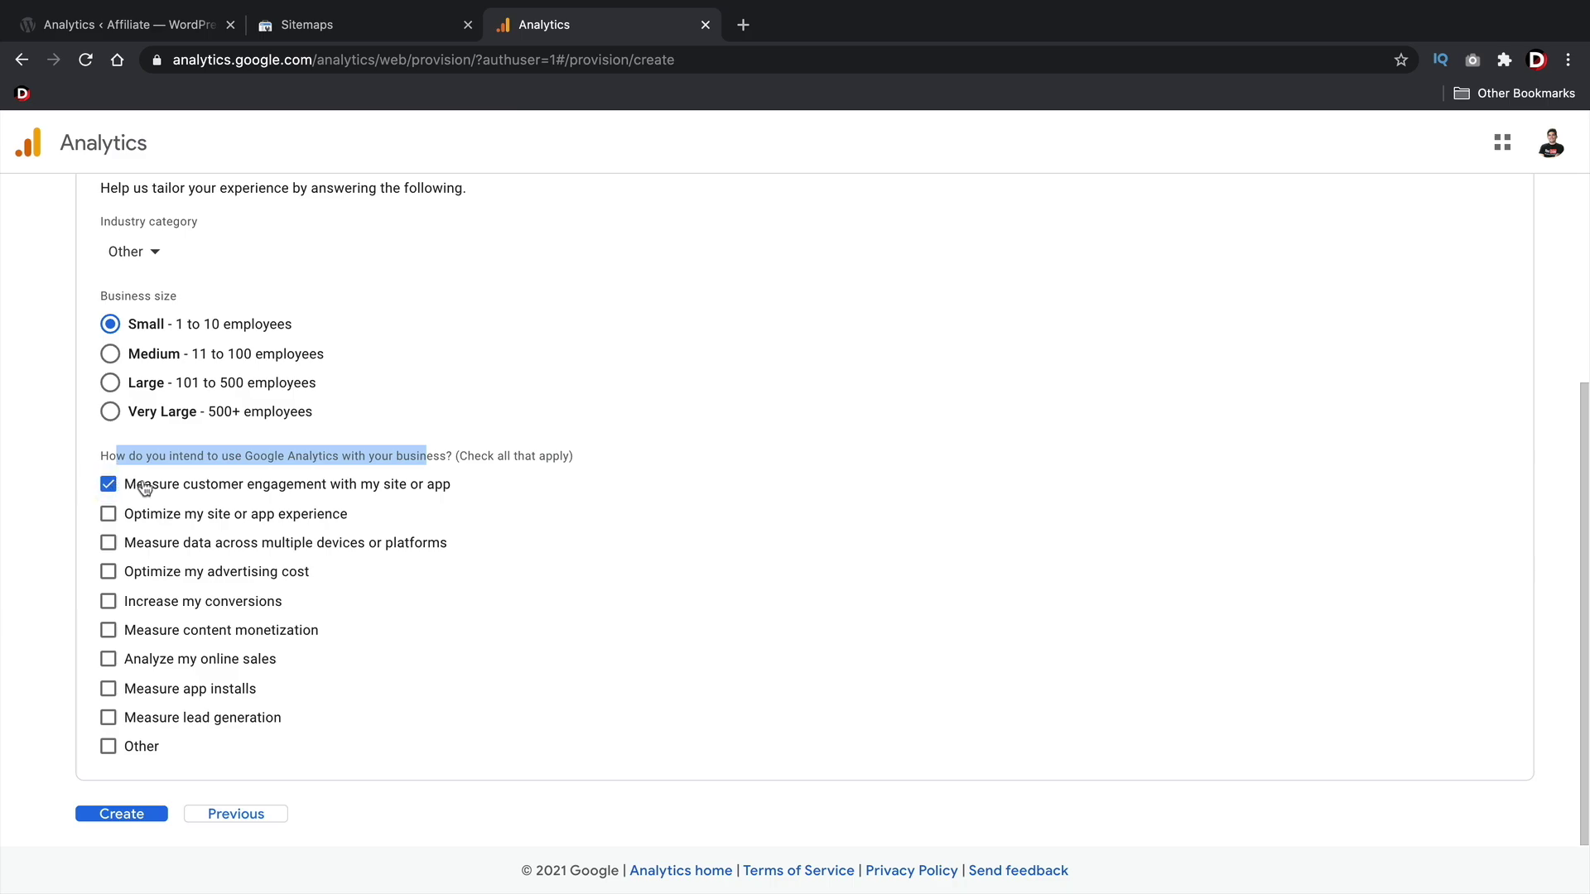
left_click(109, 631)
left_click(121, 816)
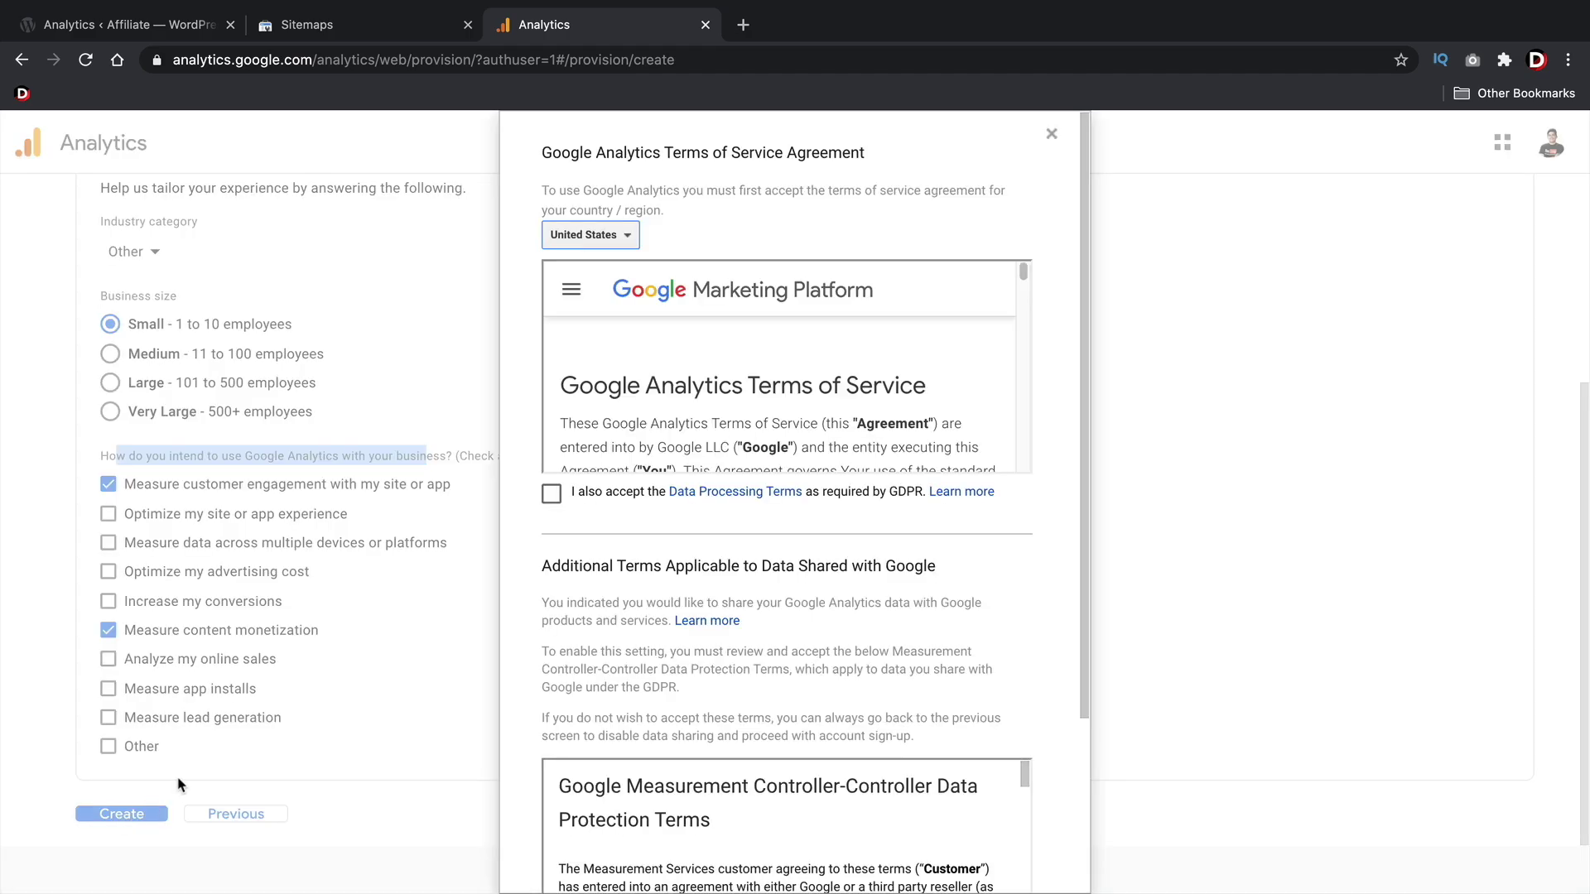
- Accept the Google Analytics terms of service, including the Data Processing Terms and the Measurement Controller-Controller Data Protection Terms
scroll(712, 385, "down", 10)
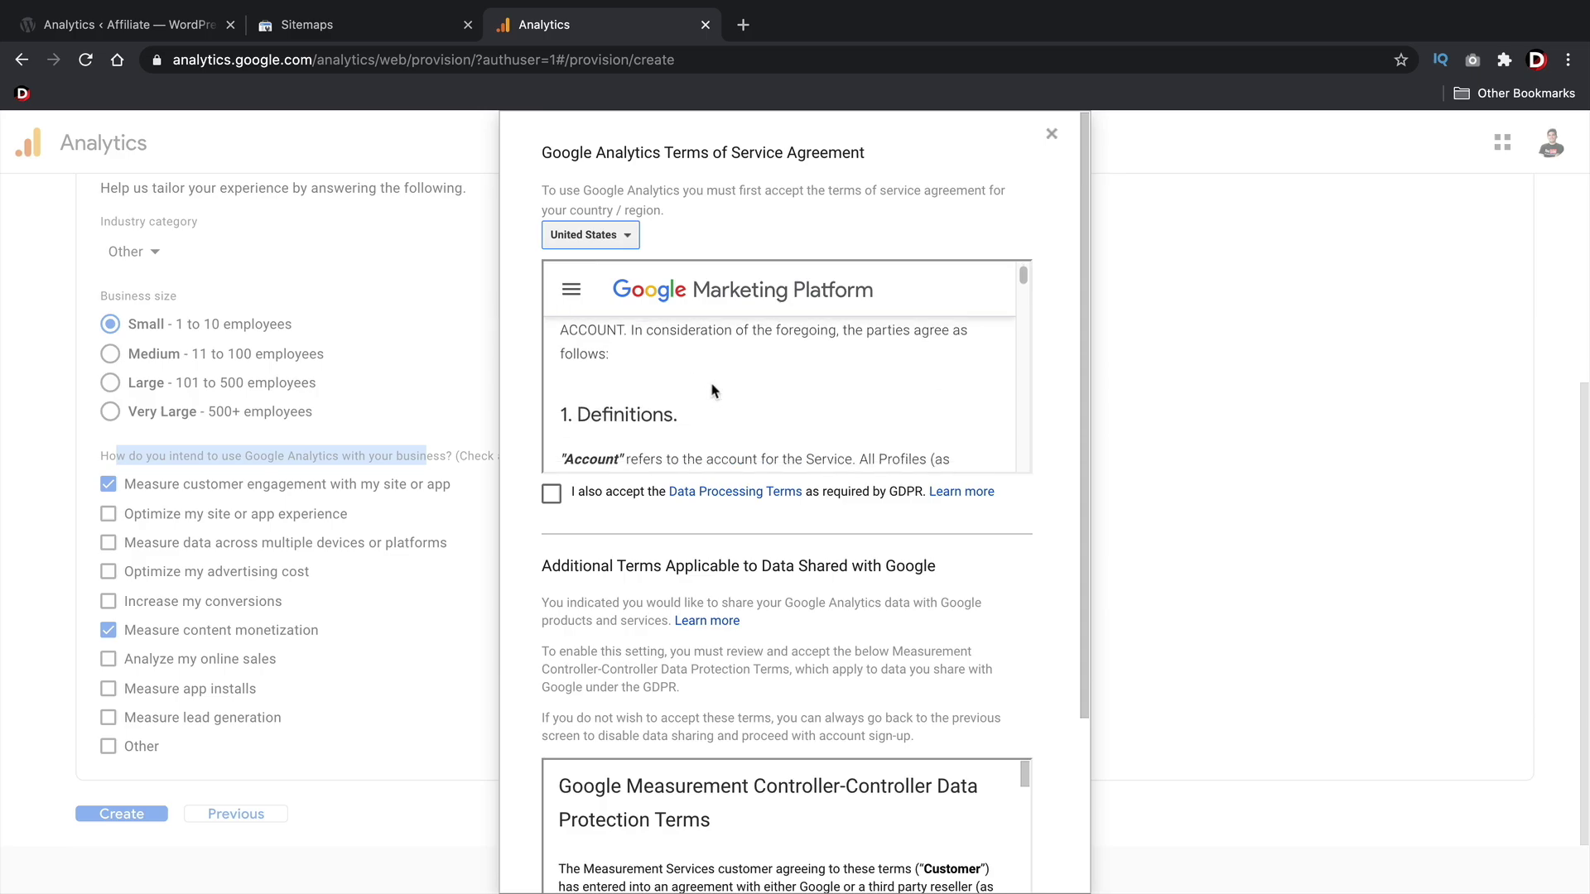
scroll(719, 380, "down", 15)
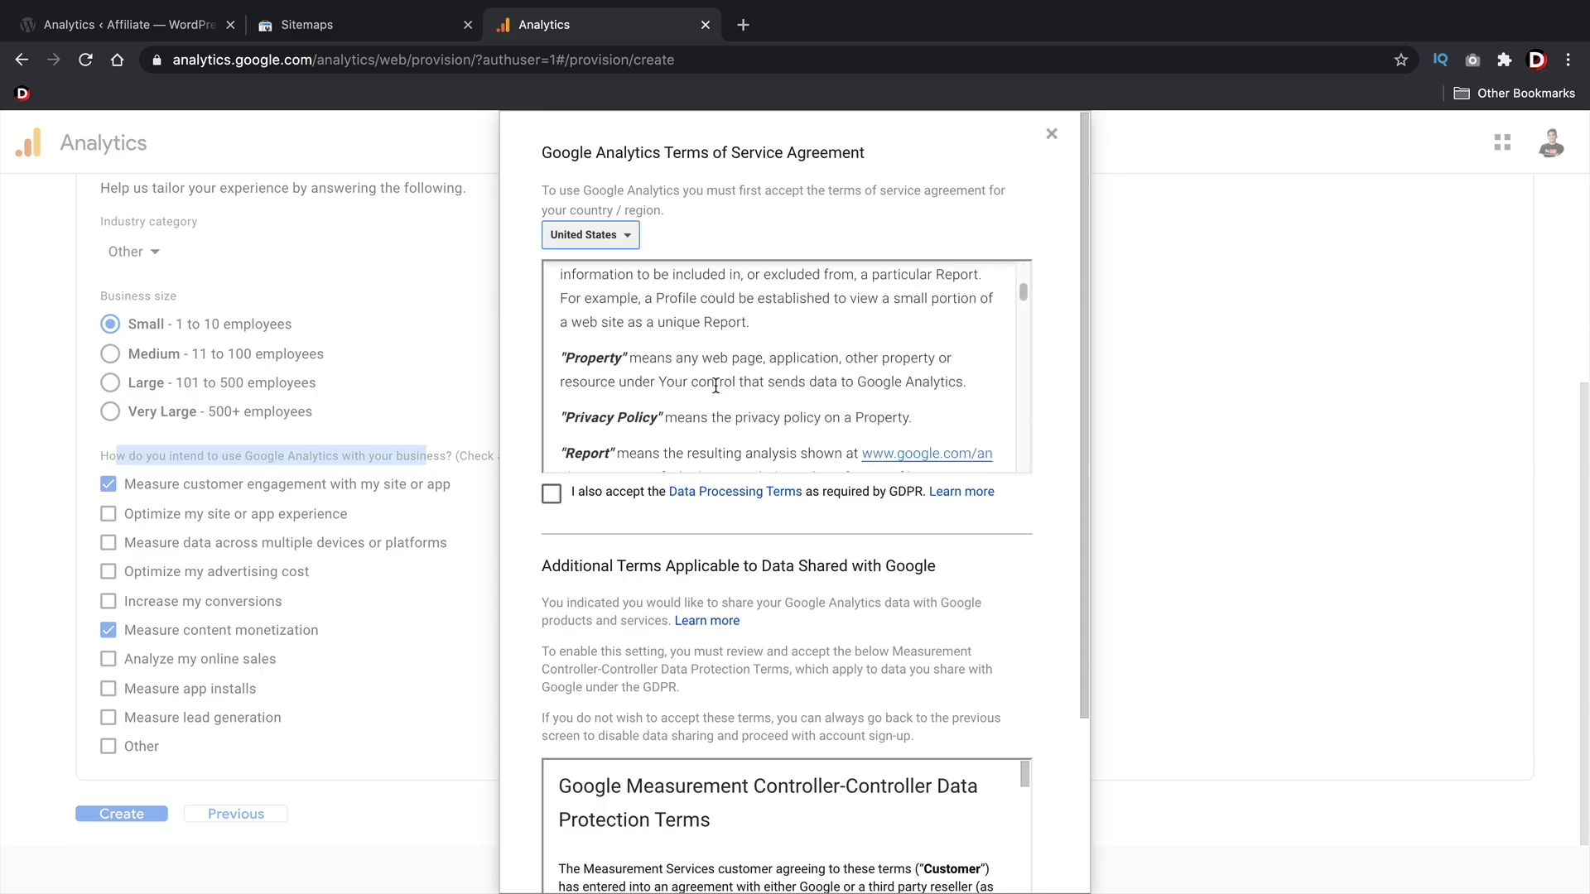
scroll(723, 486, "down", 3)
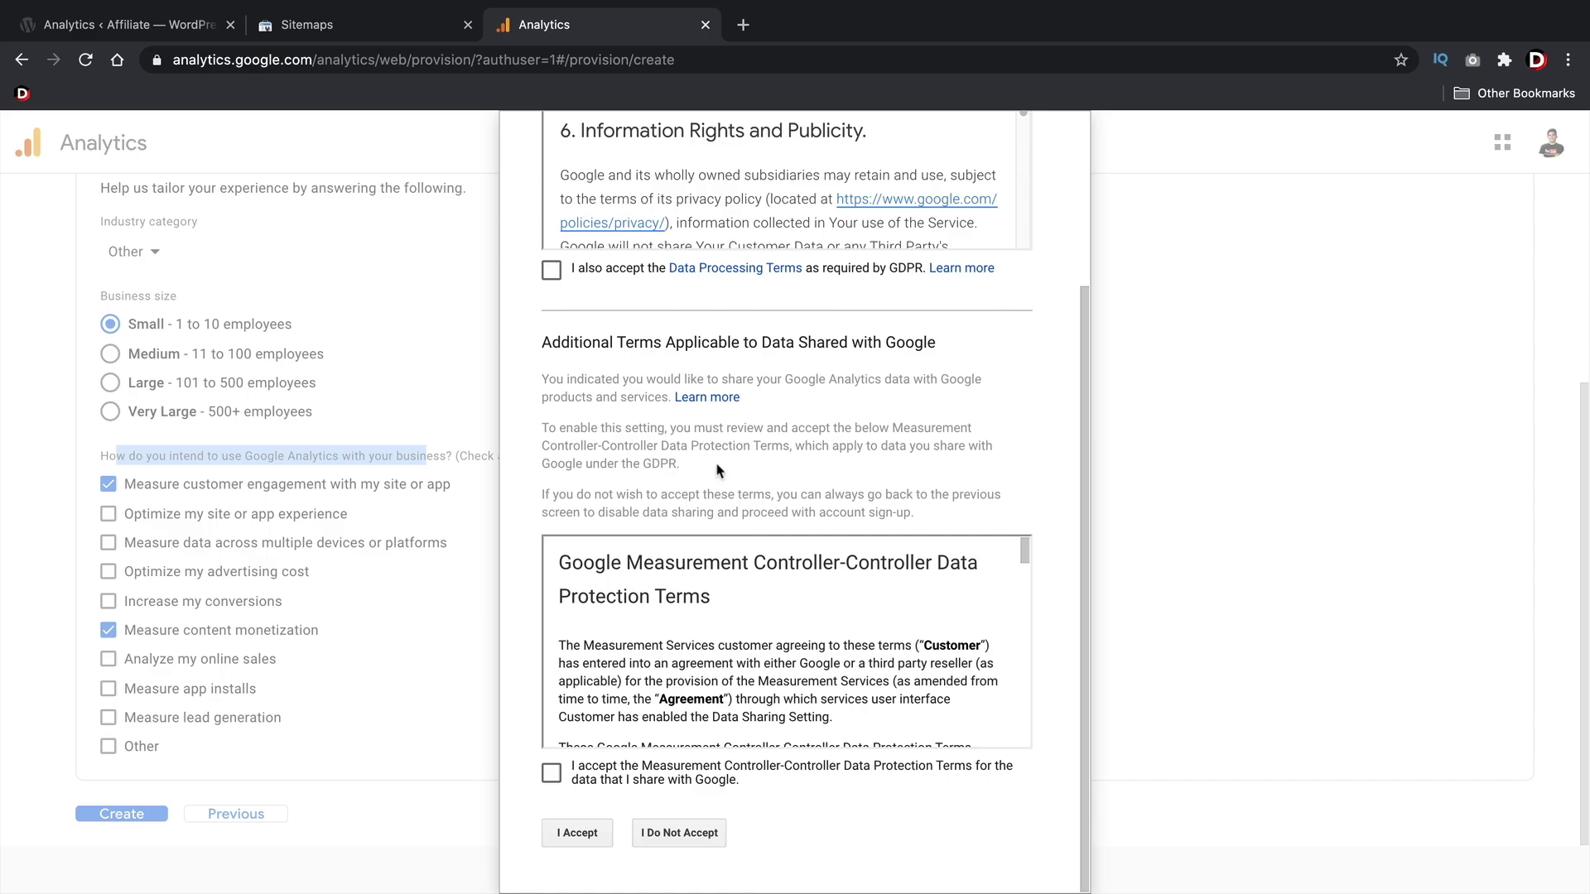
scroll(717, 470, "up", 3)
left_click(551, 470)
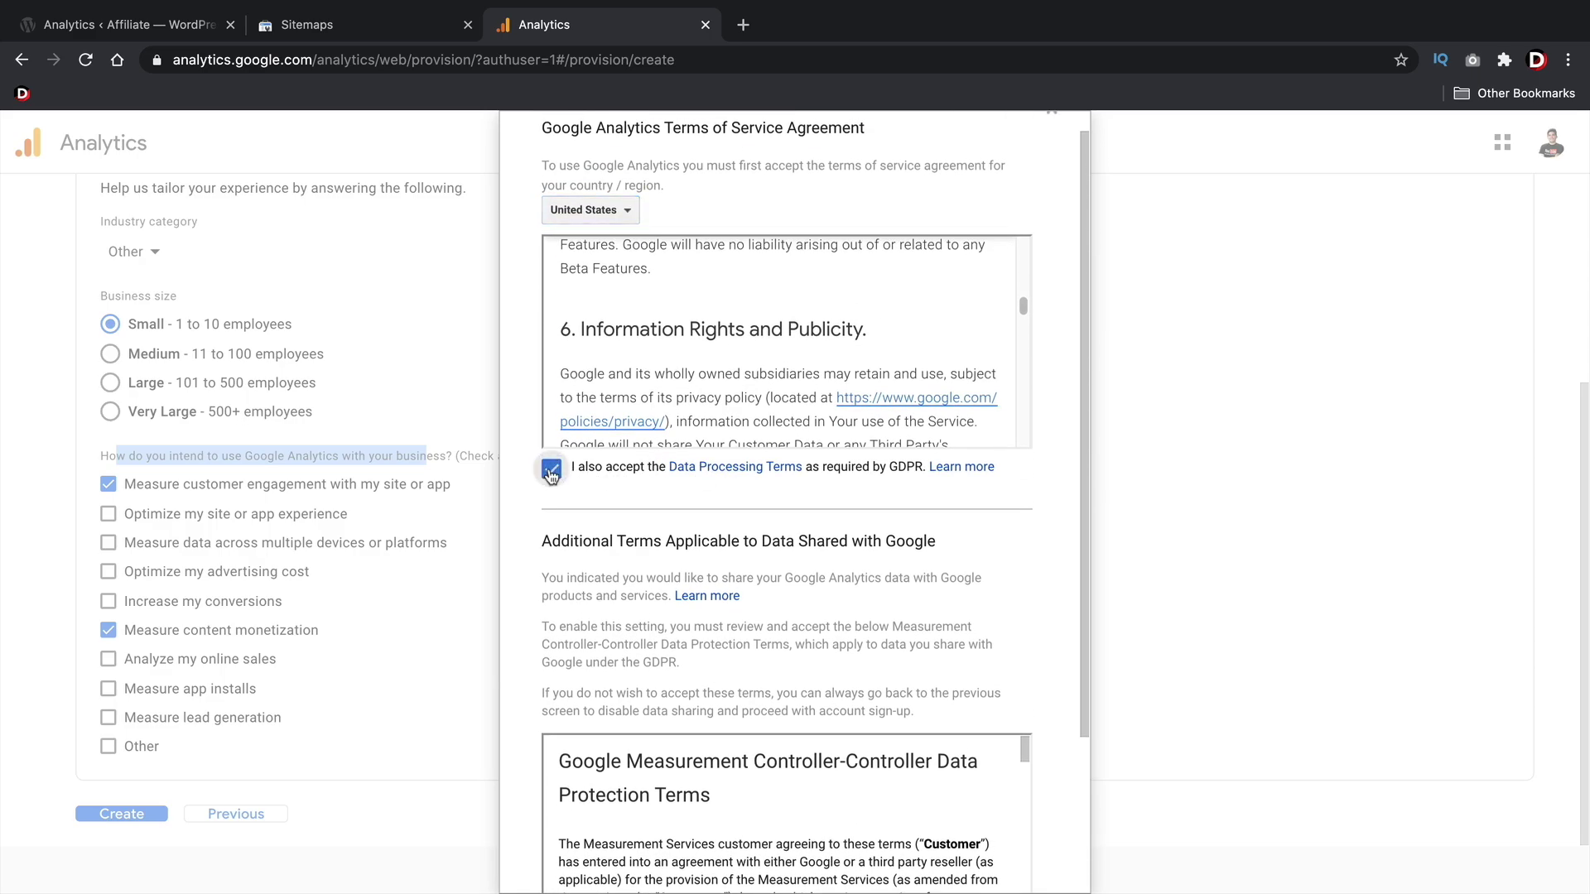
scroll(551, 473, "down", 3)
left_click(552, 774)
scroll(661, 656, "down", 1)
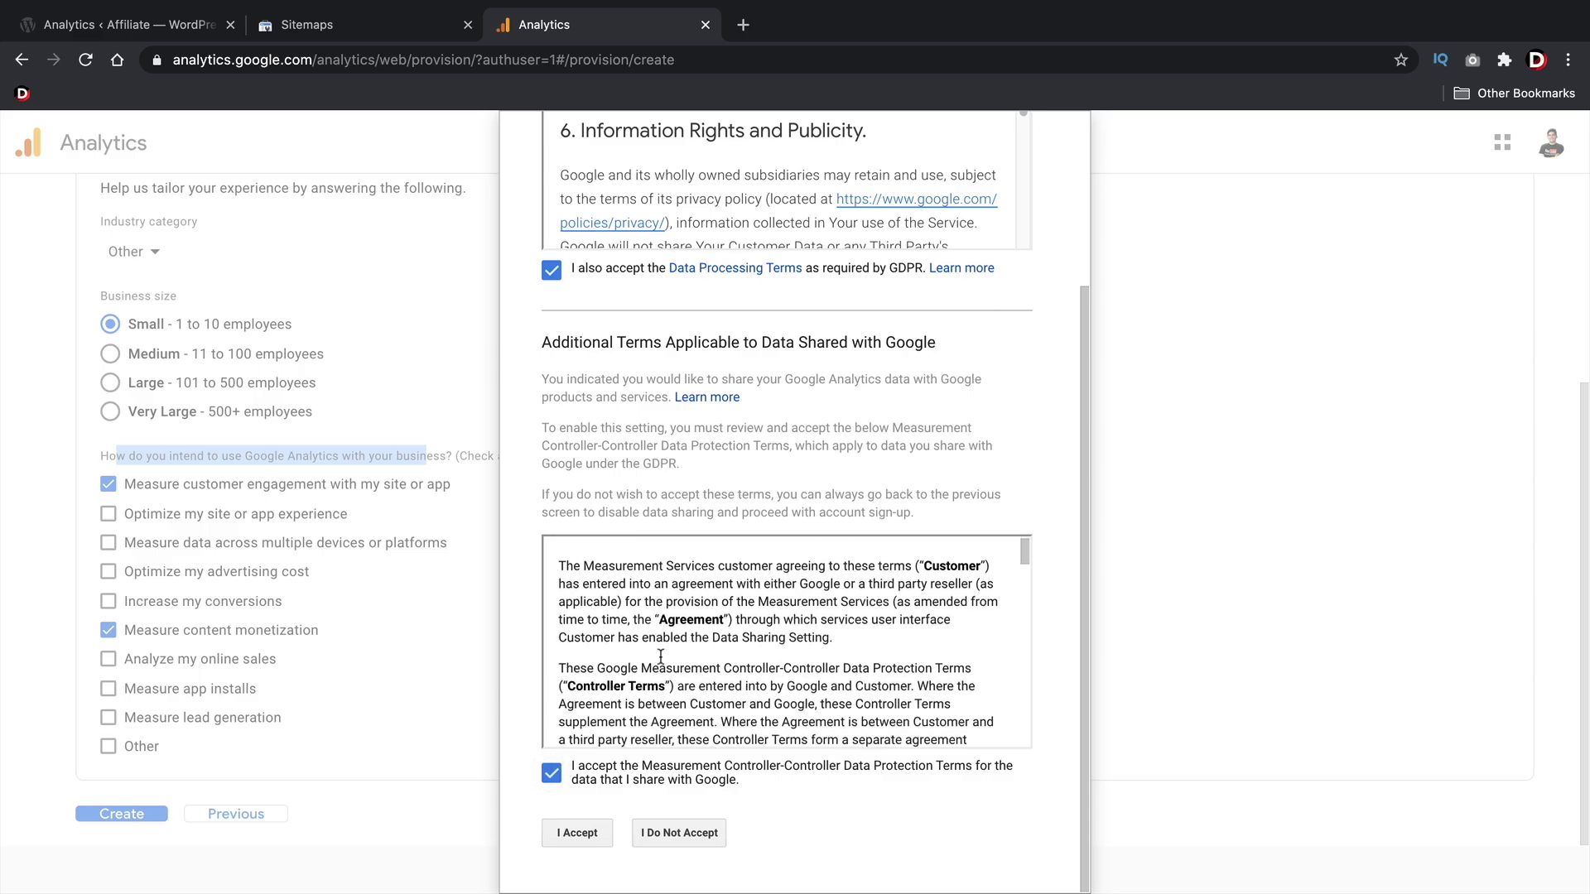
scroll(661, 655, "down", 2)
left_click(603, 828)
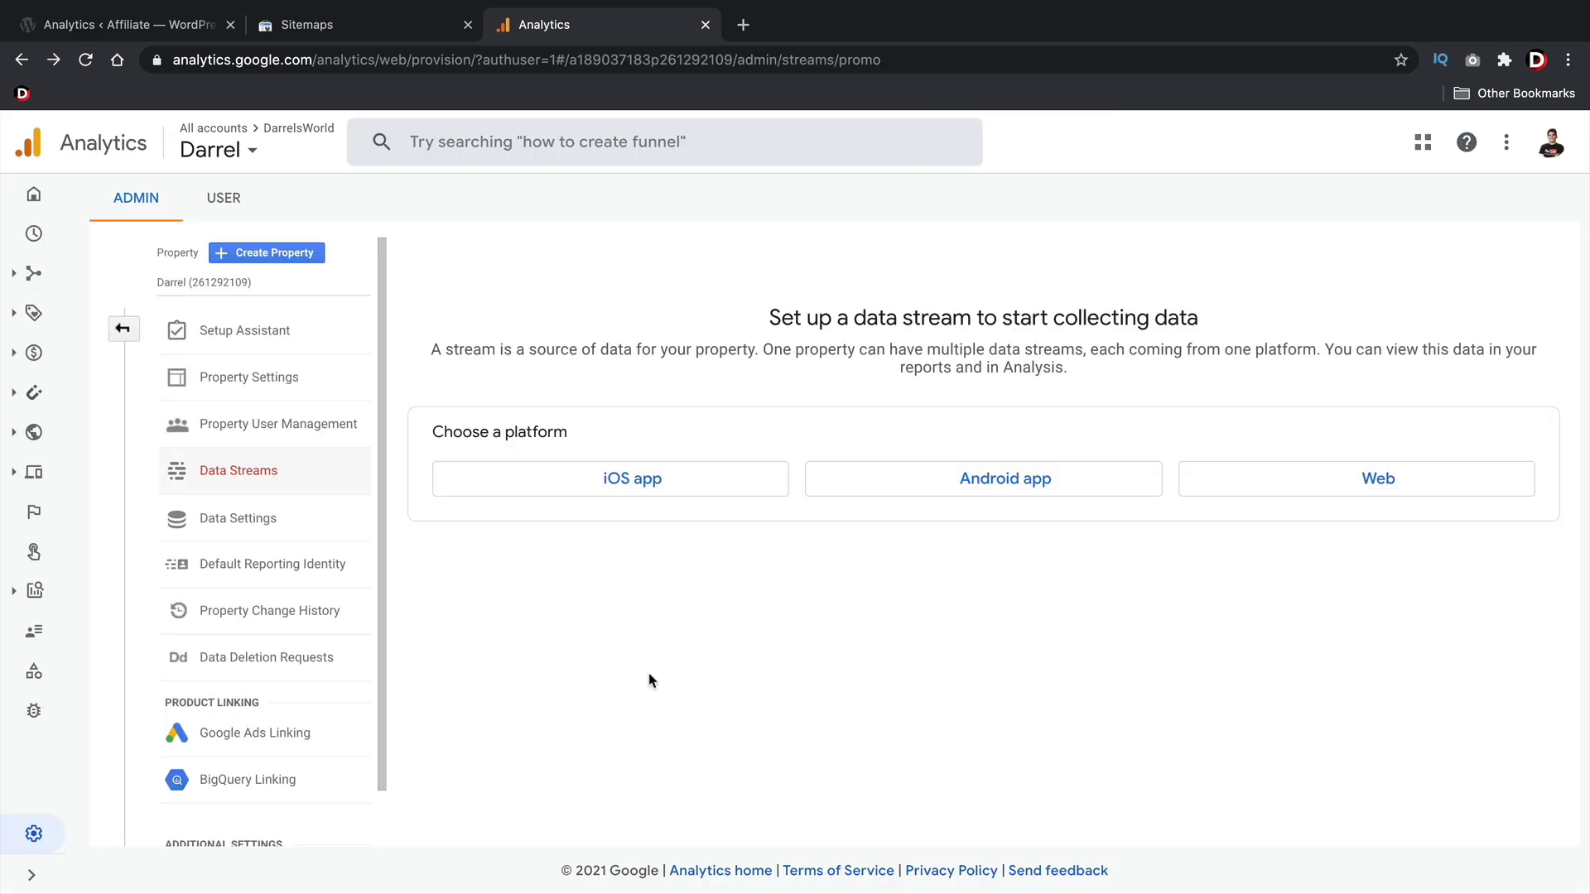
left_click(1361, 480)
left_click(596, 316)
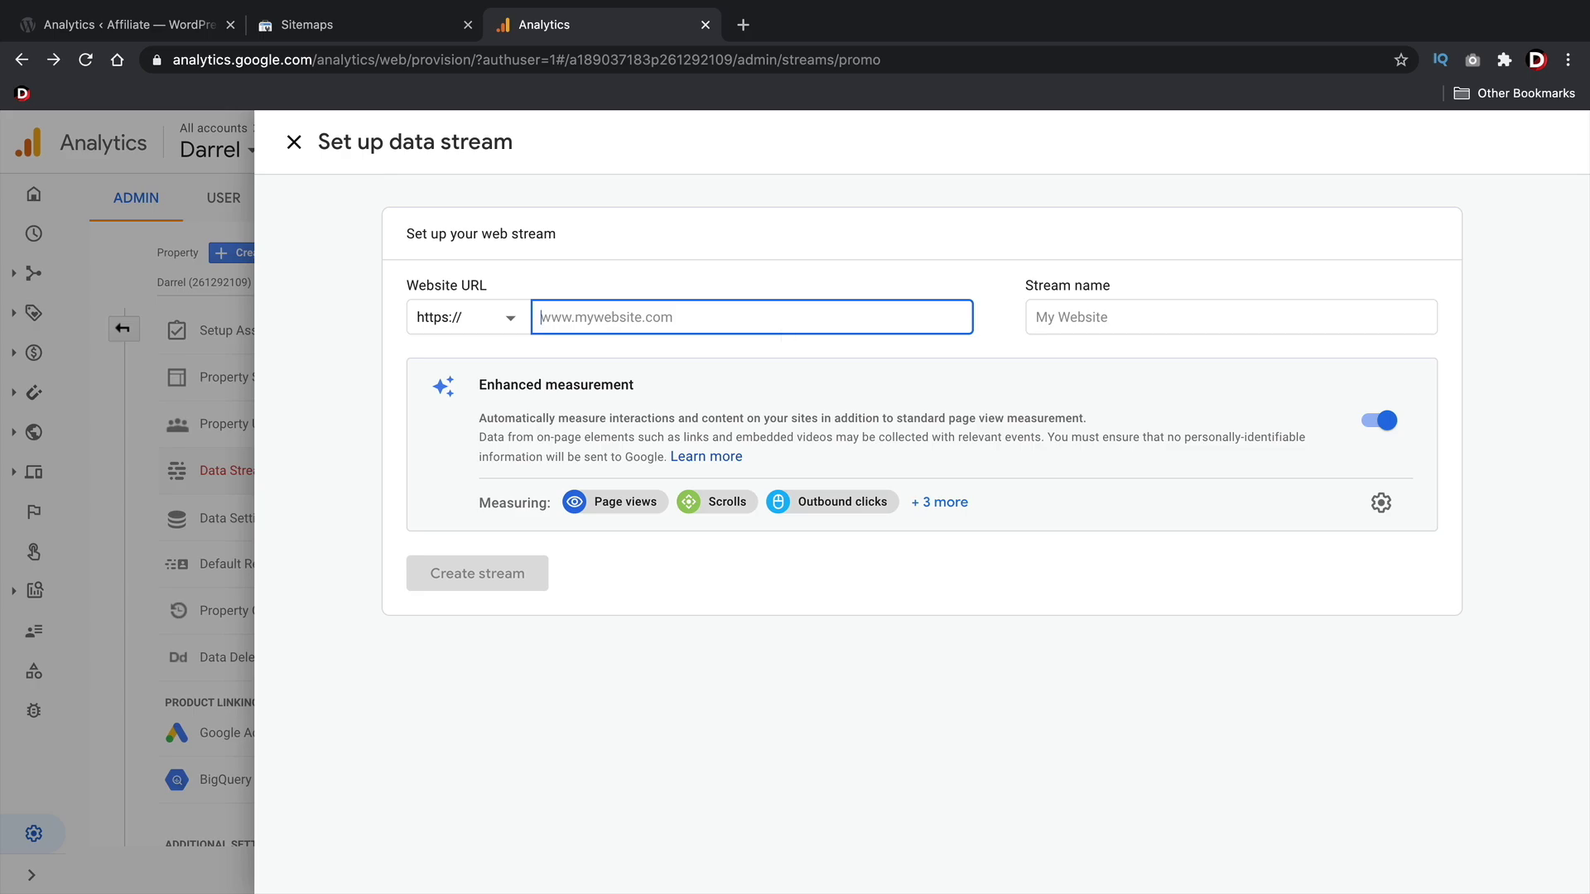
type("www.darrelsworld.com")
key("Tab")
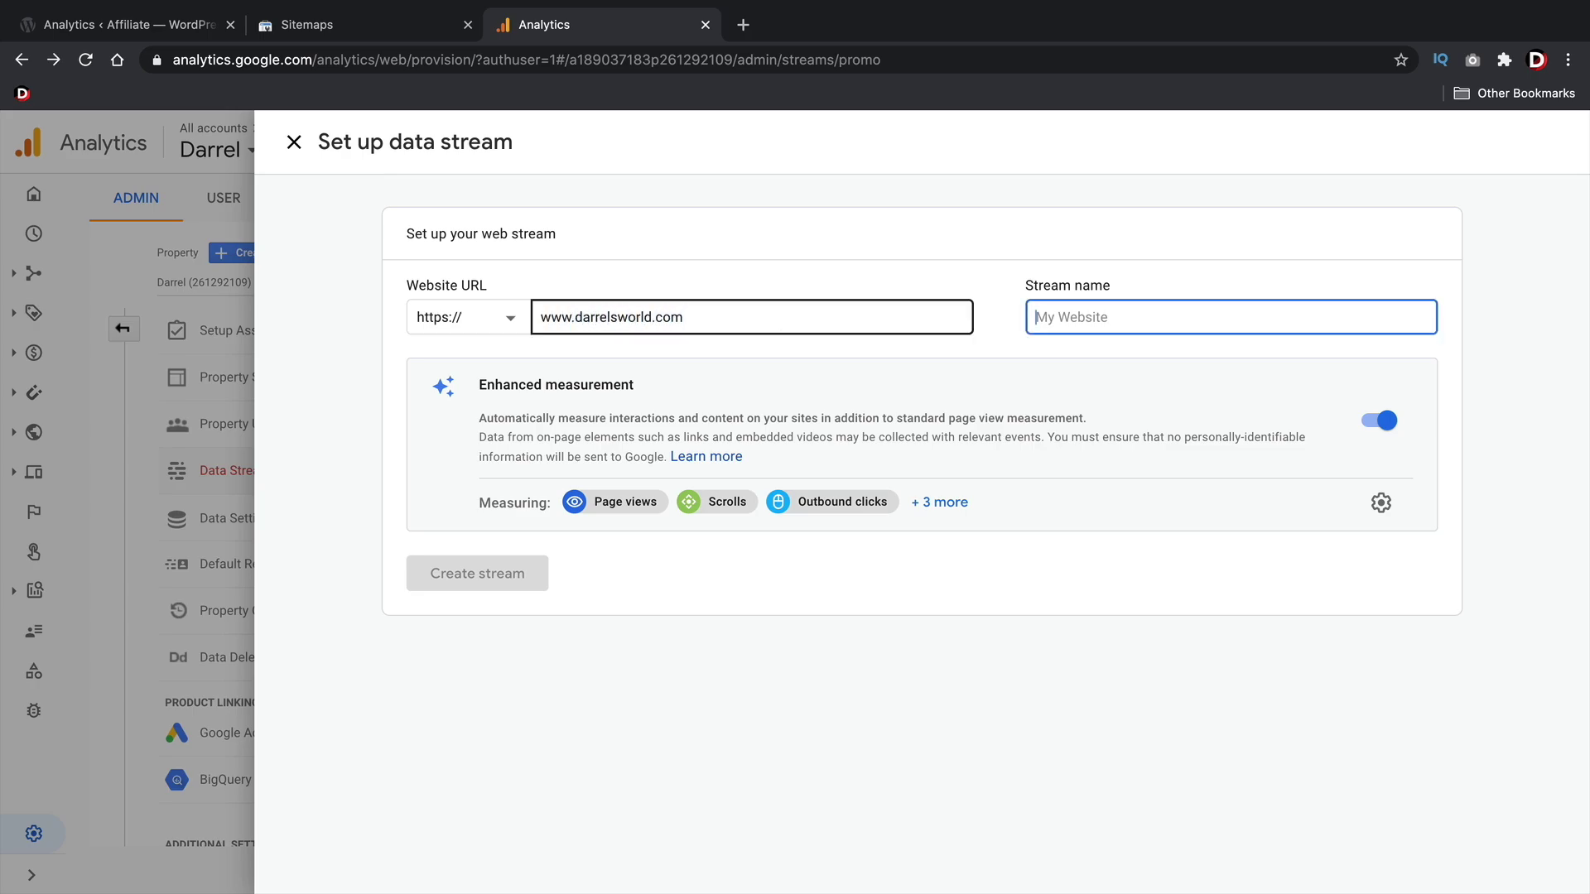
type("DarrelsWorld")
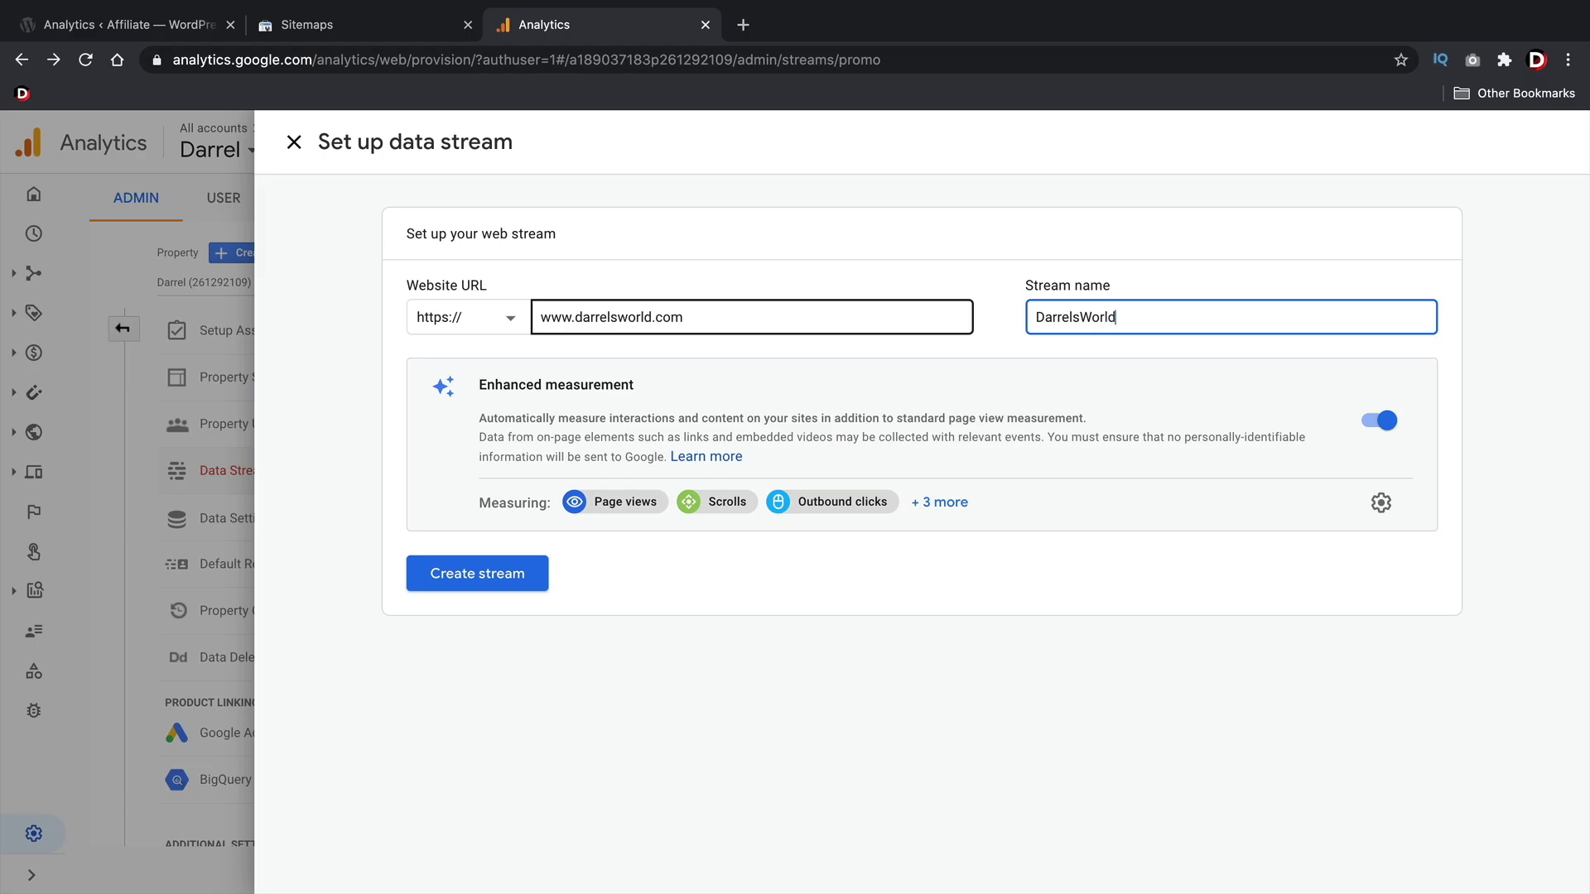
left_click(500, 582)
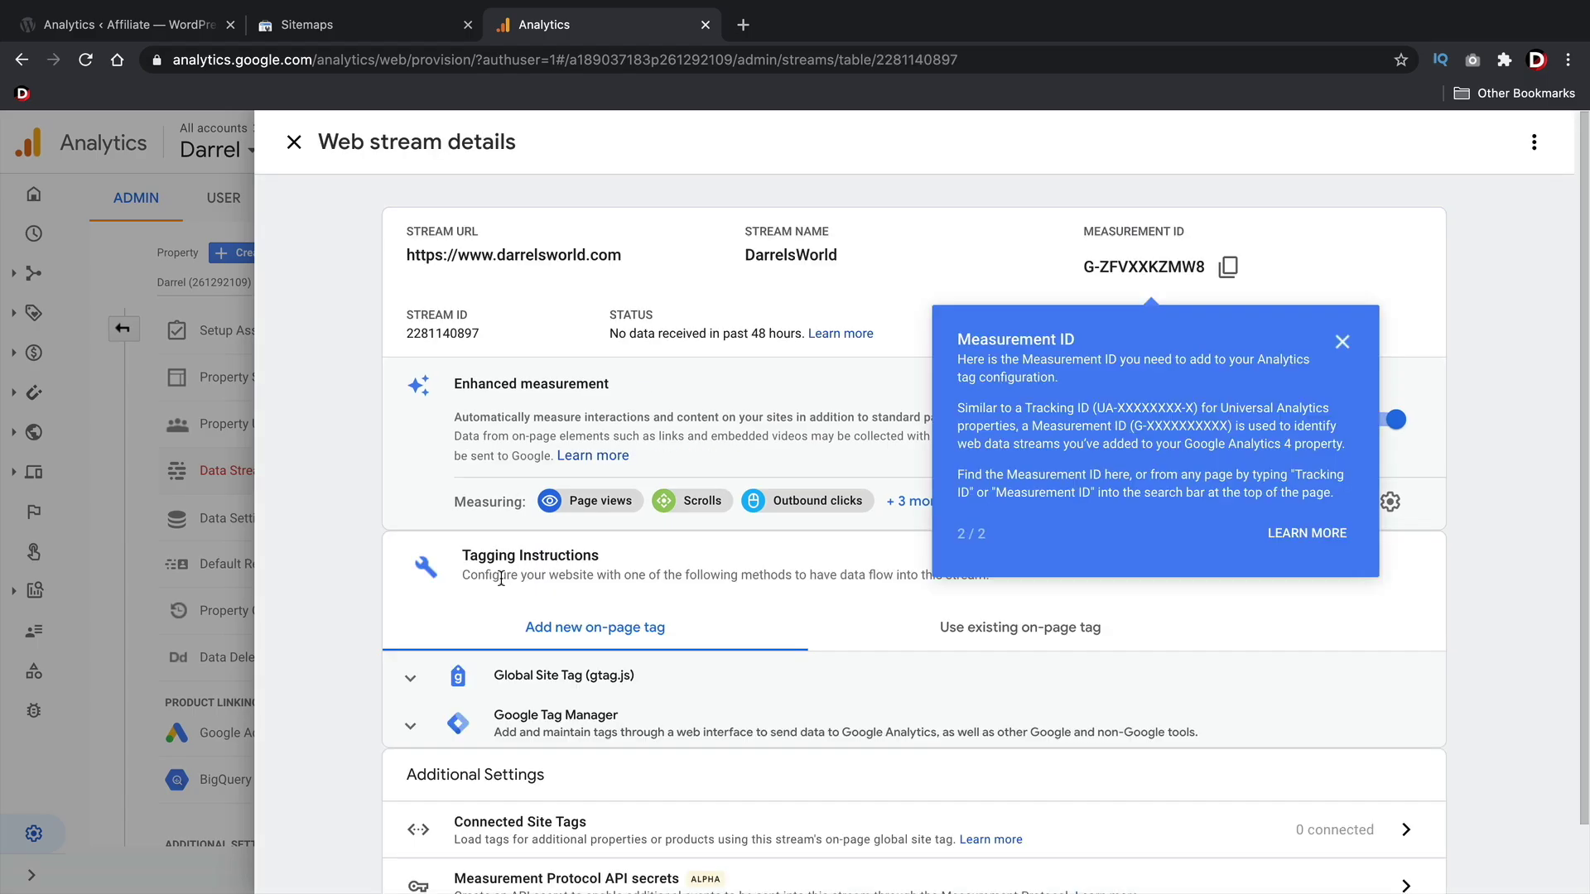
- Dismiss the Measurement ID tip and close the new web stream's details
right_click(1348, 346)
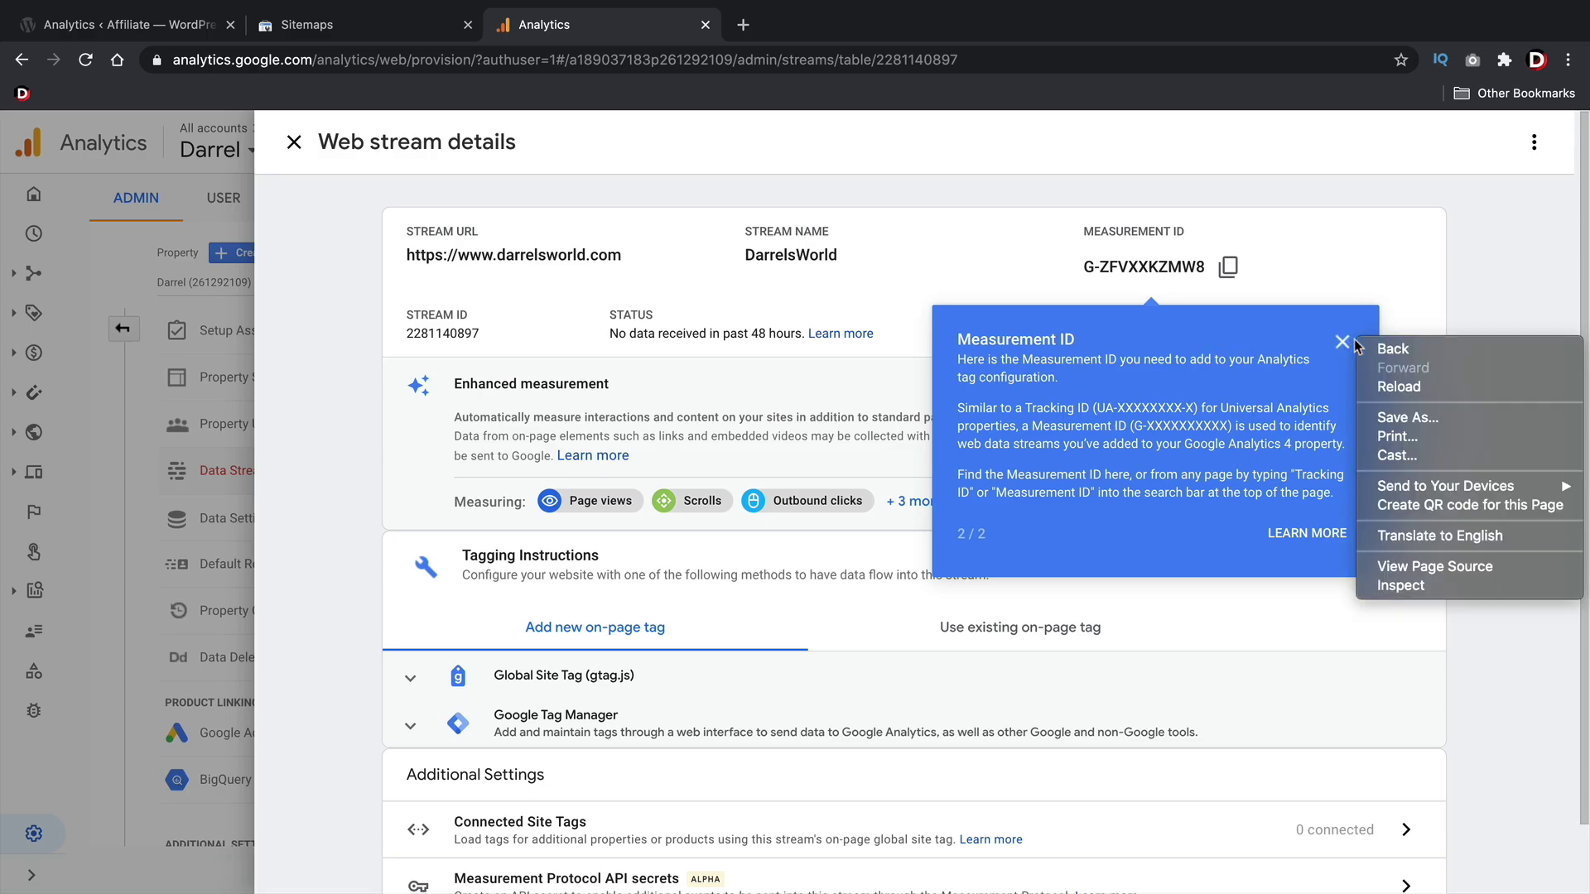
left_click(1348, 346)
left_click(1346, 345)
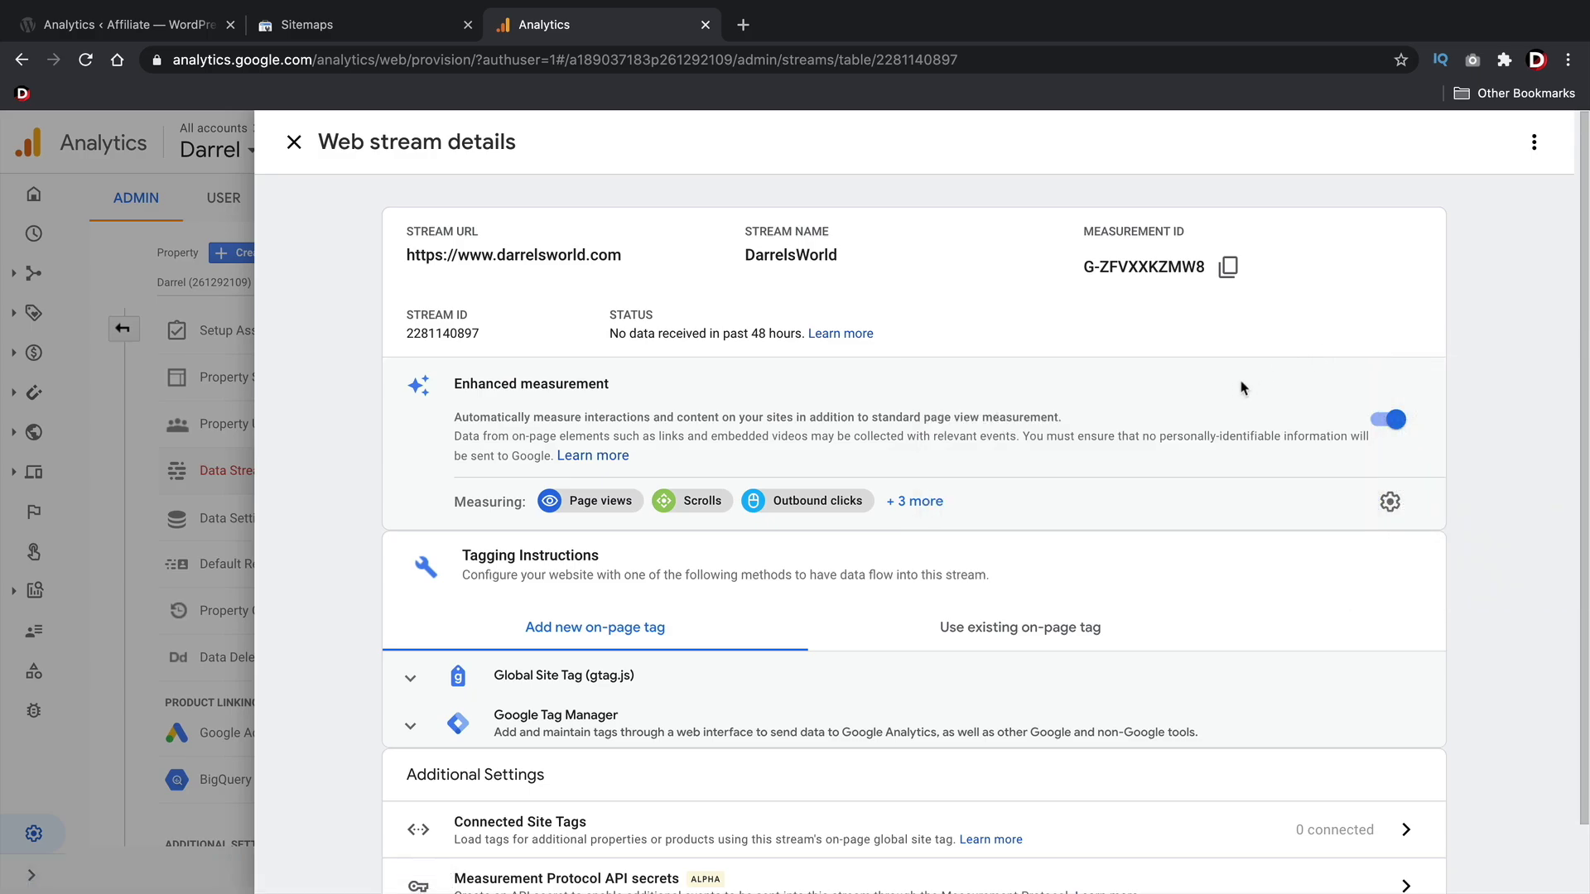
scroll(1212, 401, "down", 1)
scroll(957, 592, "up", 1)
left_click(1217, 269)
left_click(294, 146)
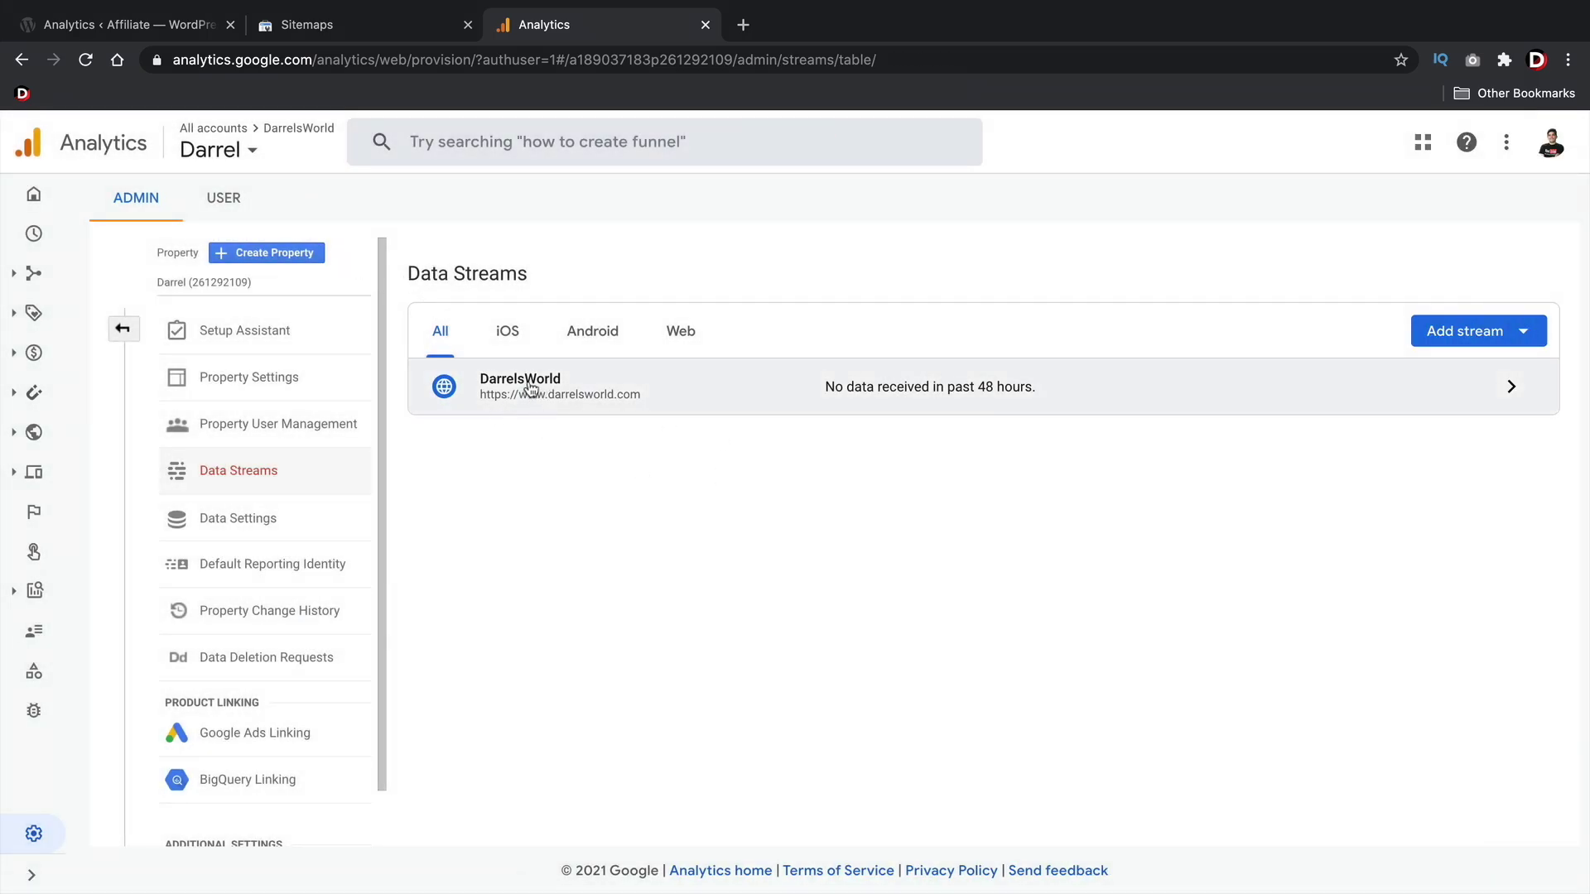
- Switch to Rank Math's Analytics page in WordPress, start connecting Google services, and choose the Google account that owns the Analytics property
left_click(160, 31)
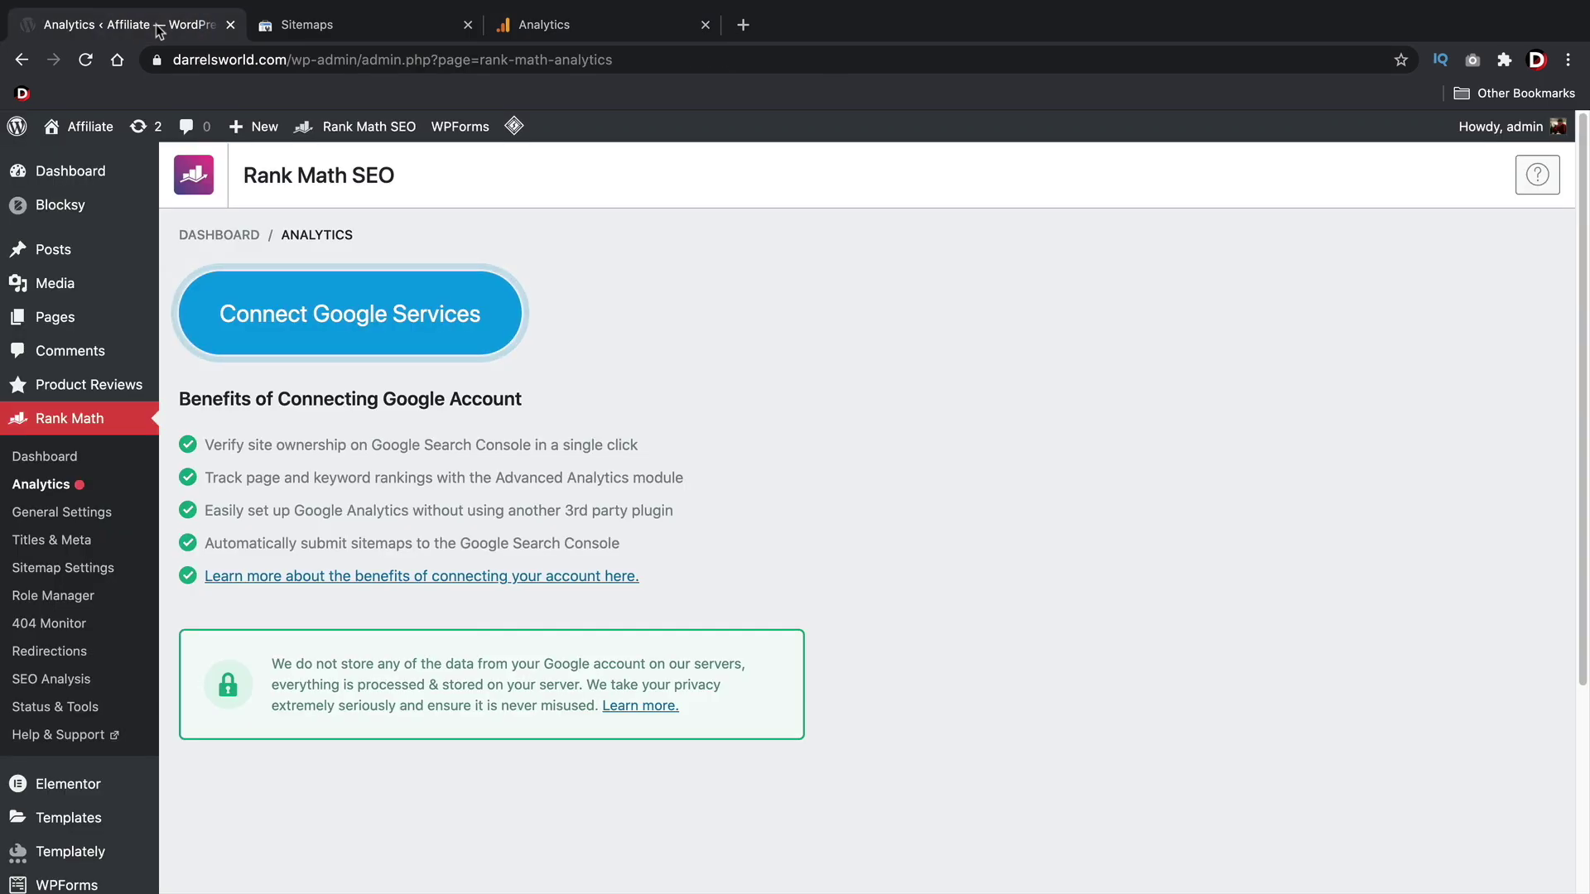
left_click(330, 314)
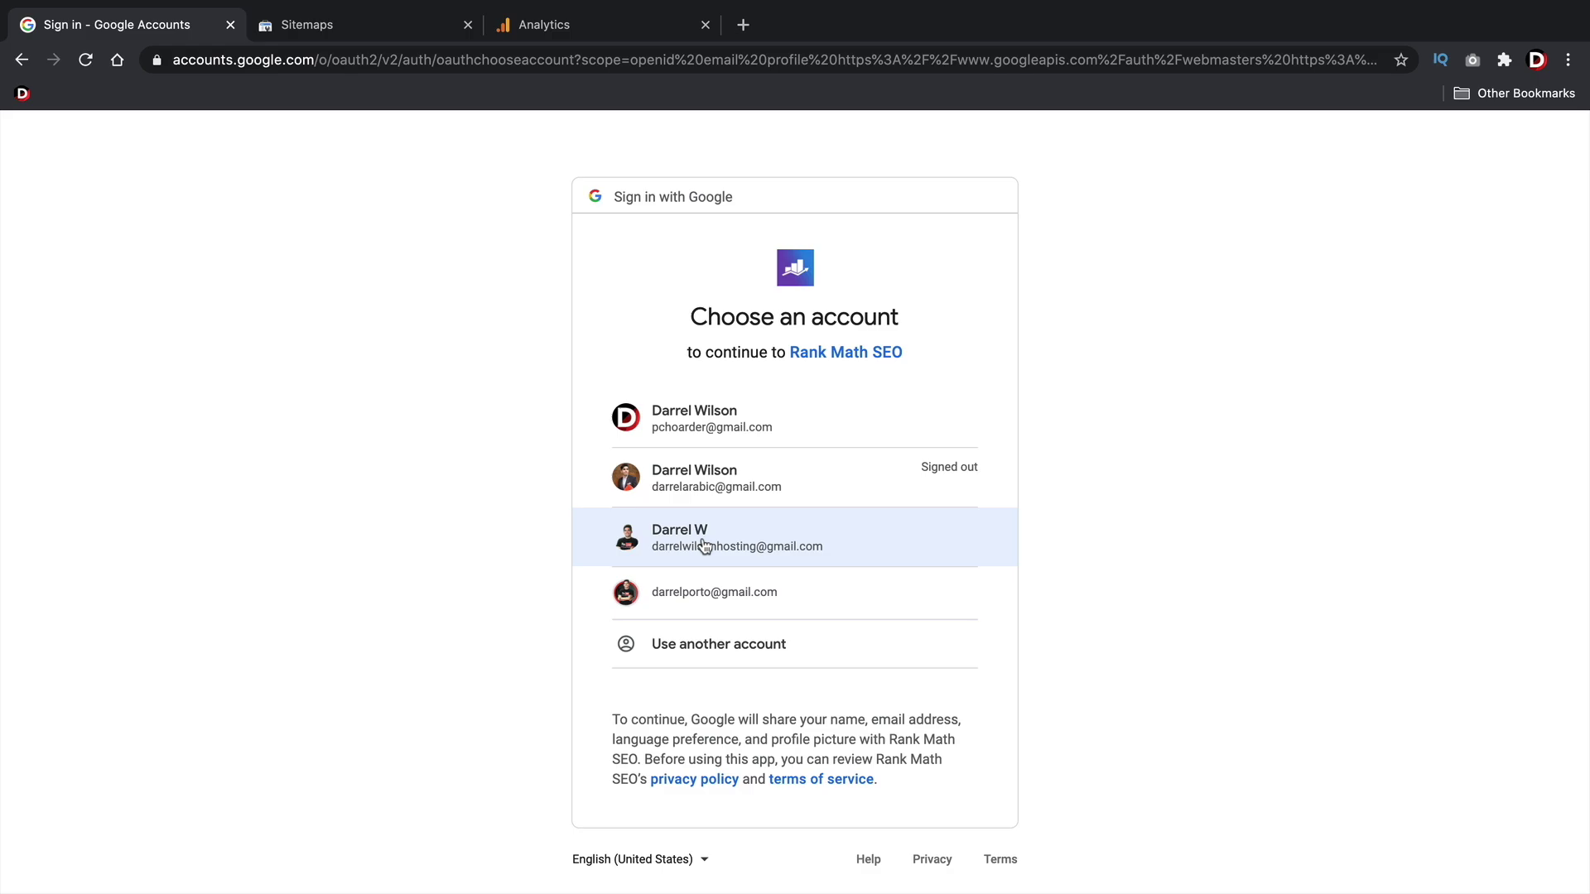
left_click(601, 25)
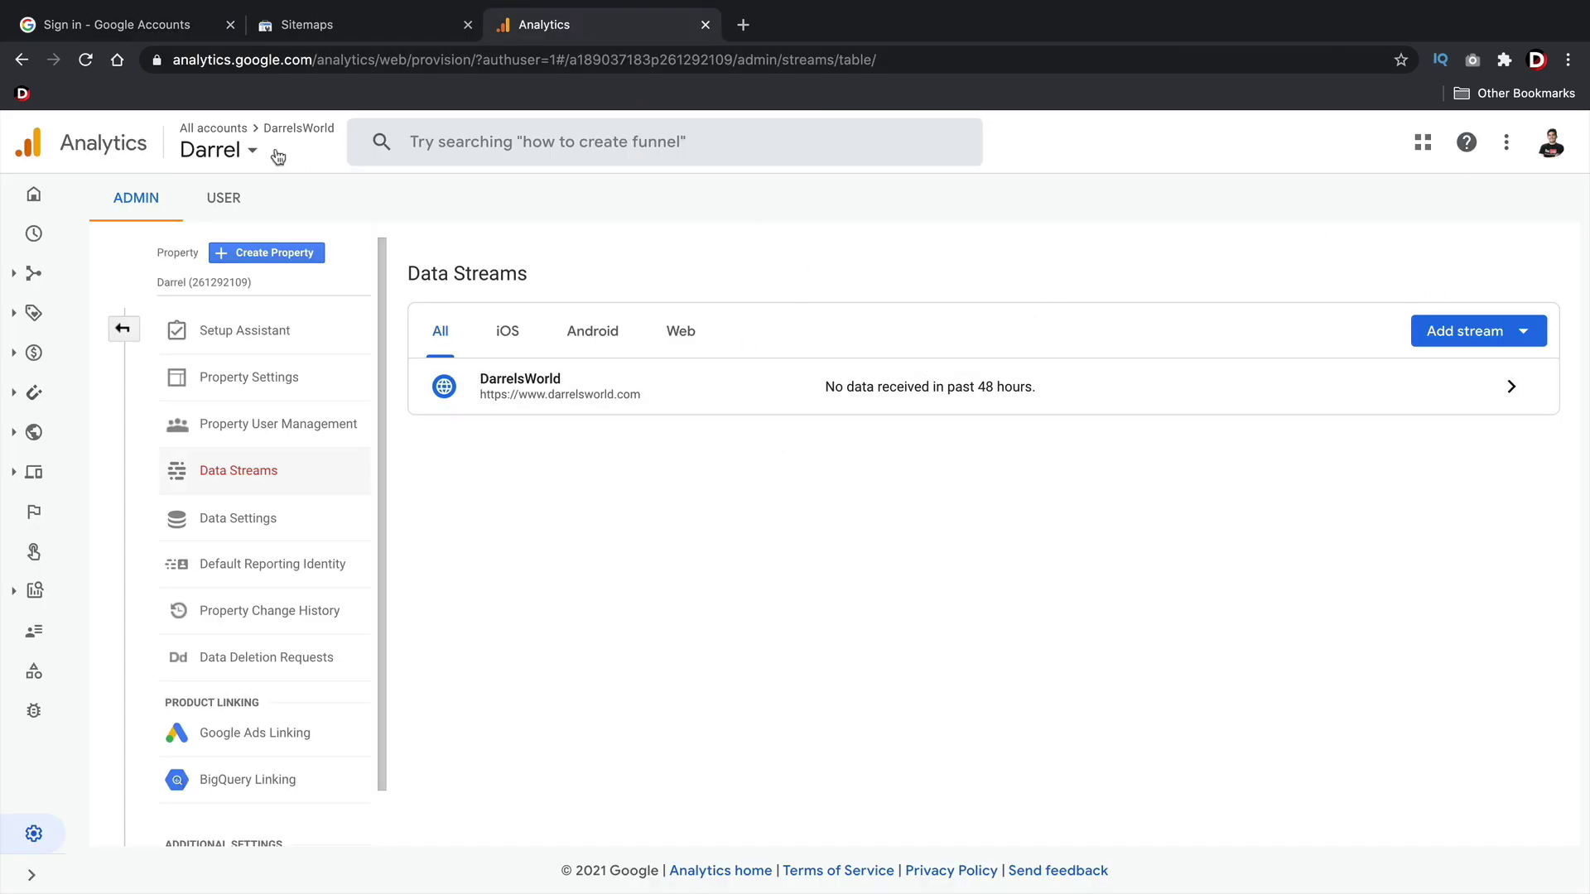
left_click(167, 32)
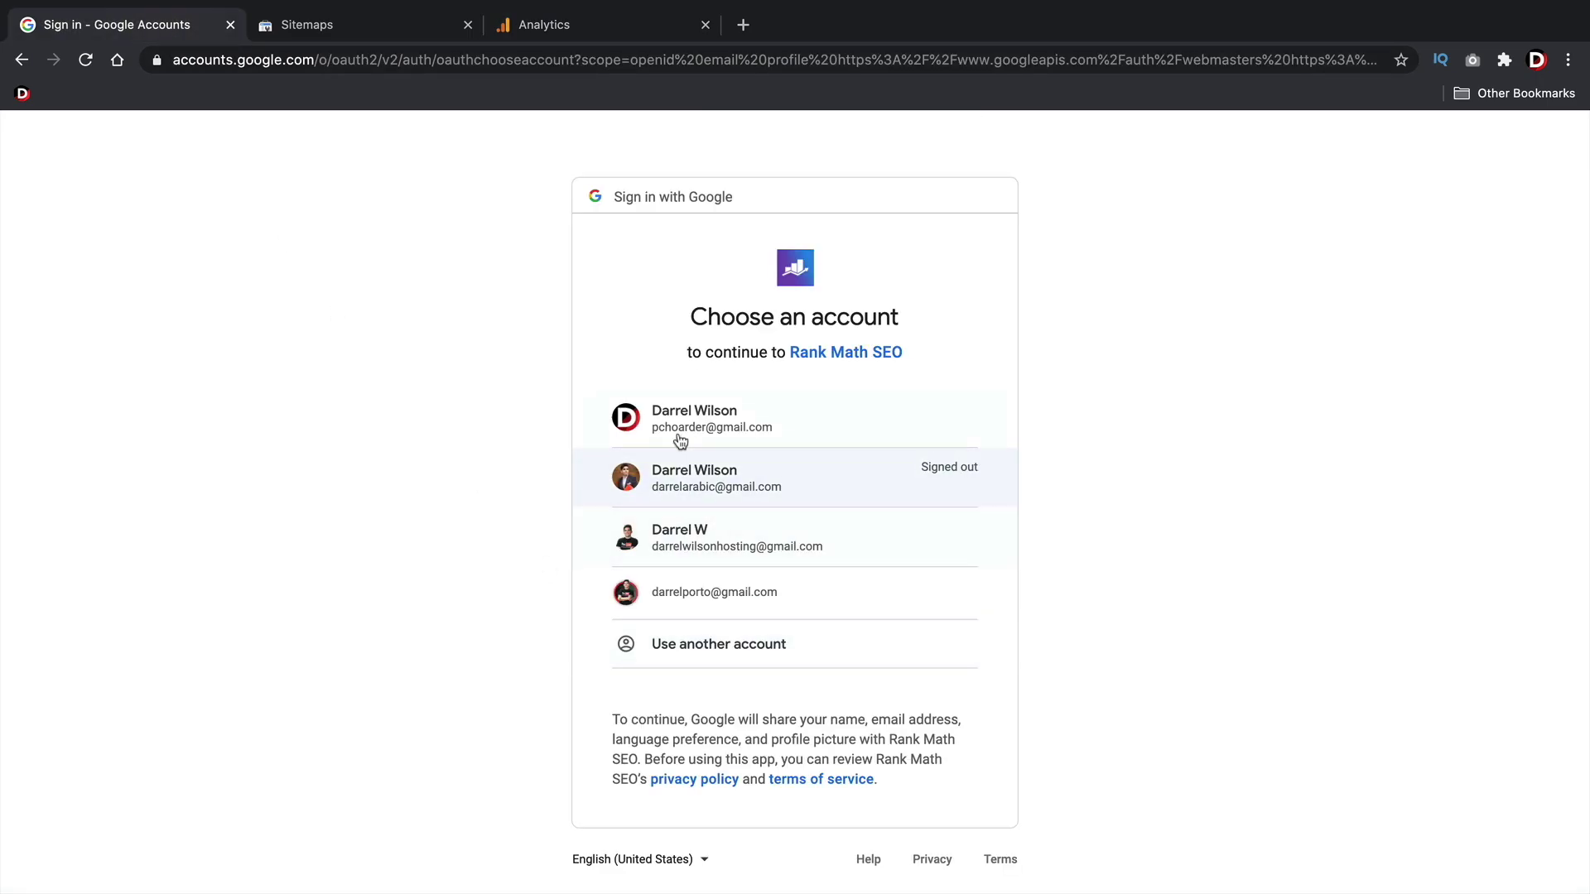
left_click(705, 535)
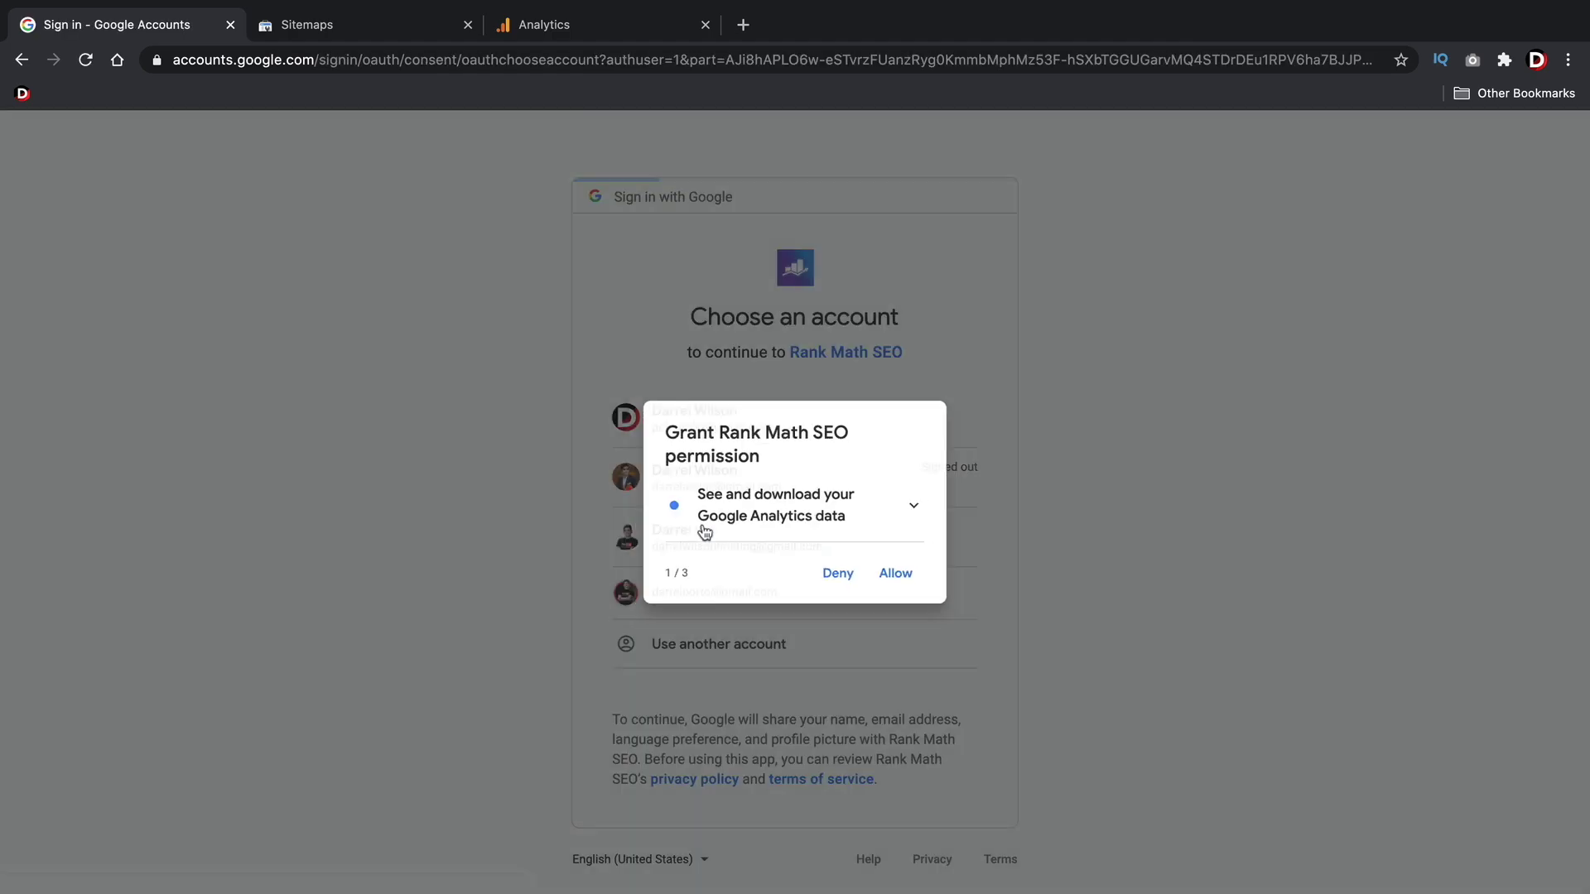
- Grant Rank Math SEO access to the Google Analytics data, Search Console data, and list of controlled sites, and confirm the choices
left_click(901, 577)
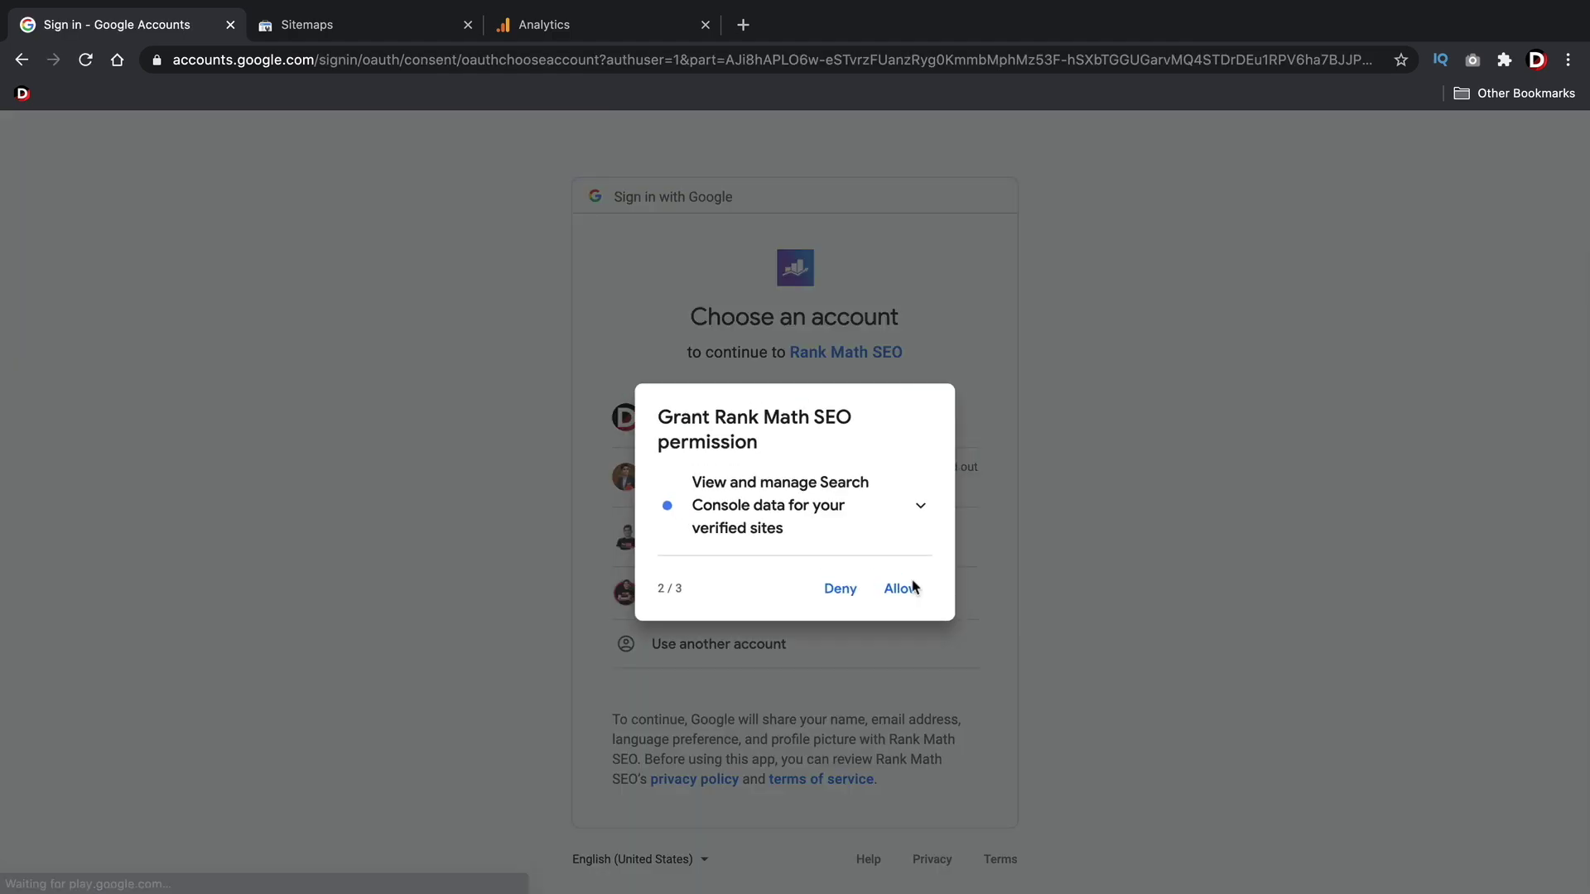
left_click(913, 587)
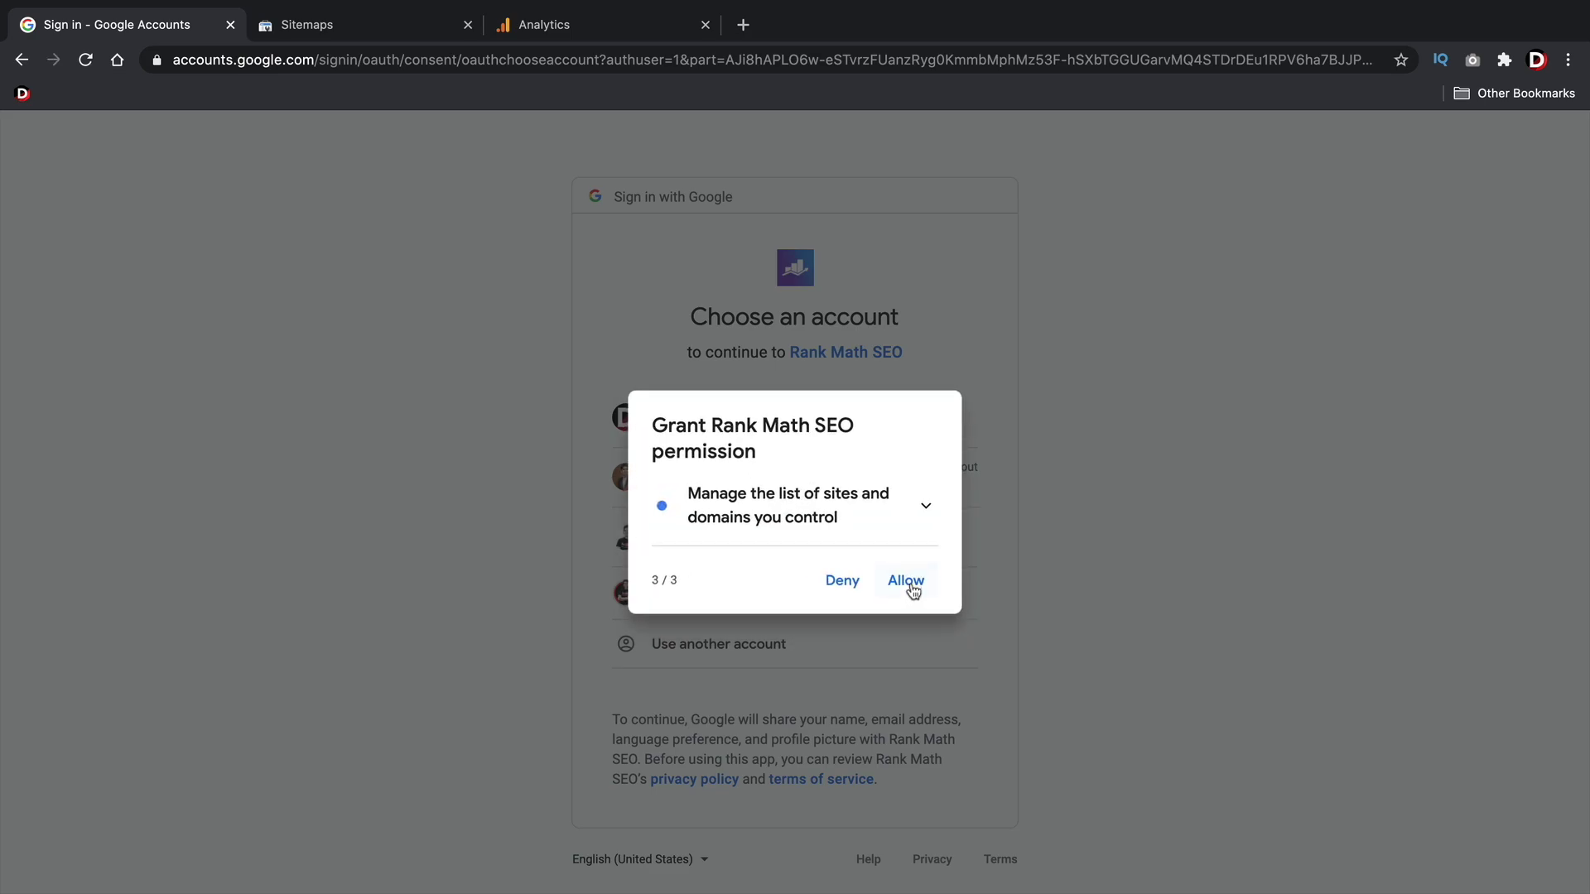
left_click(909, 583)
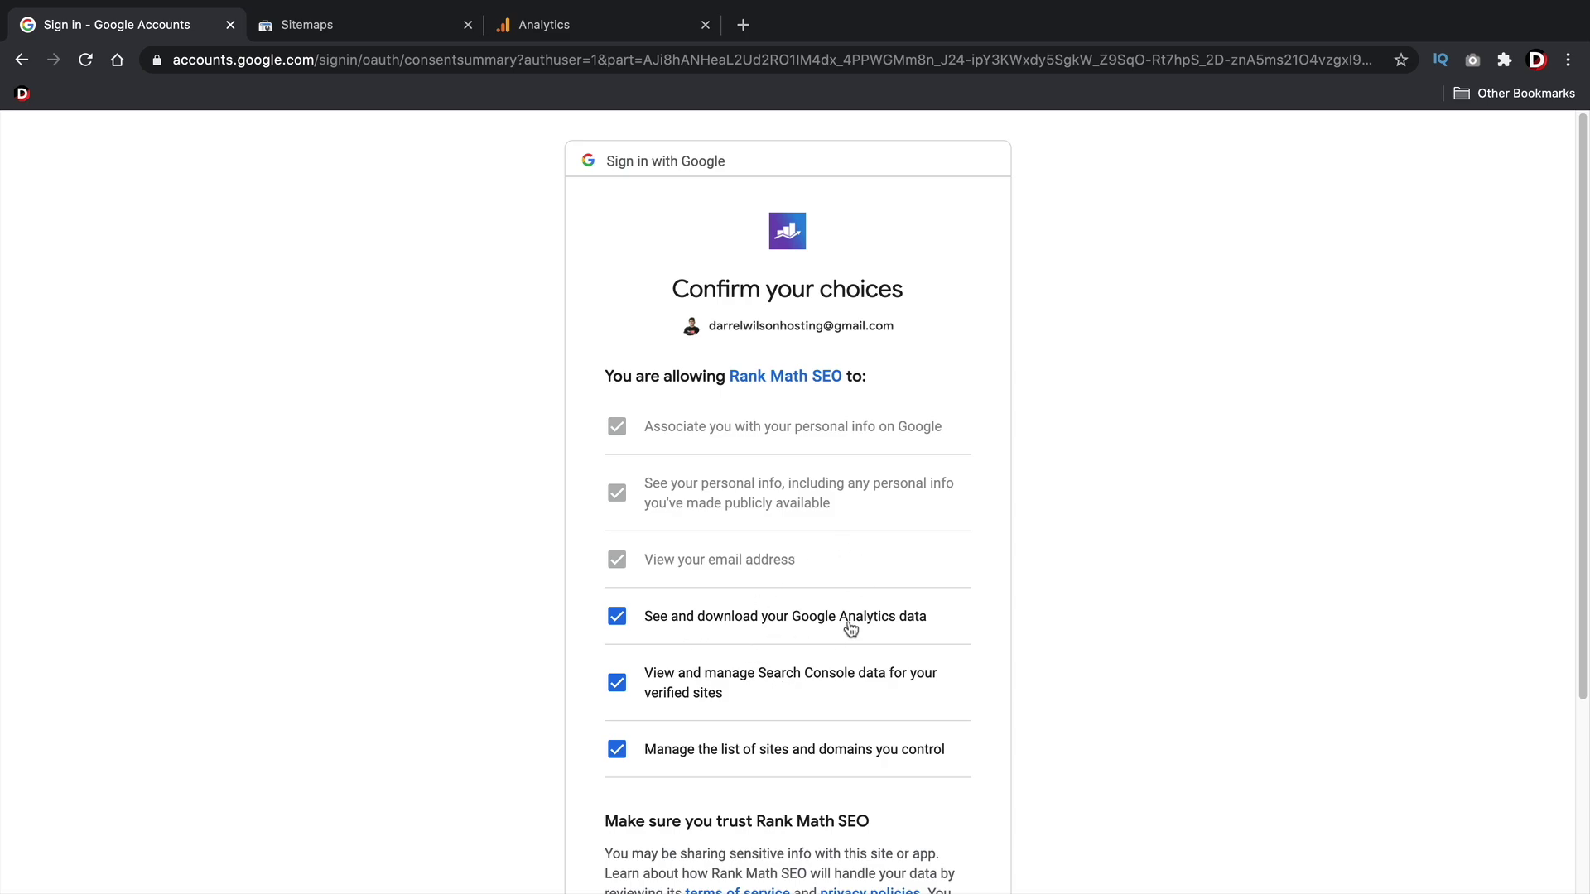
scroll(857, 646, "down", 1)
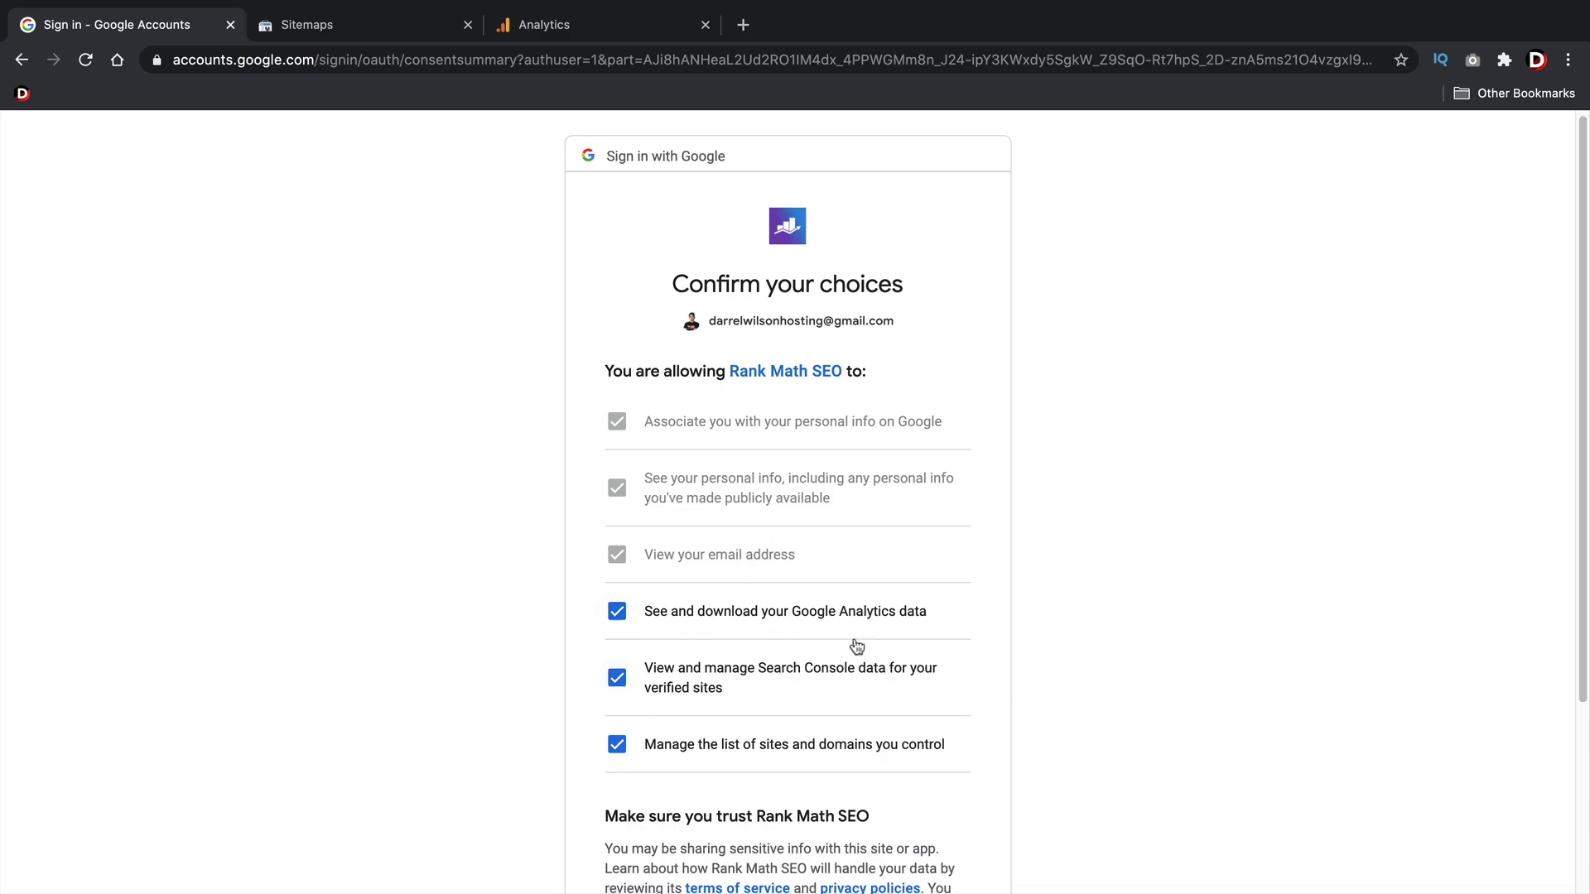
scroll(857, 646, "down", 3)
left_click(928, 754)
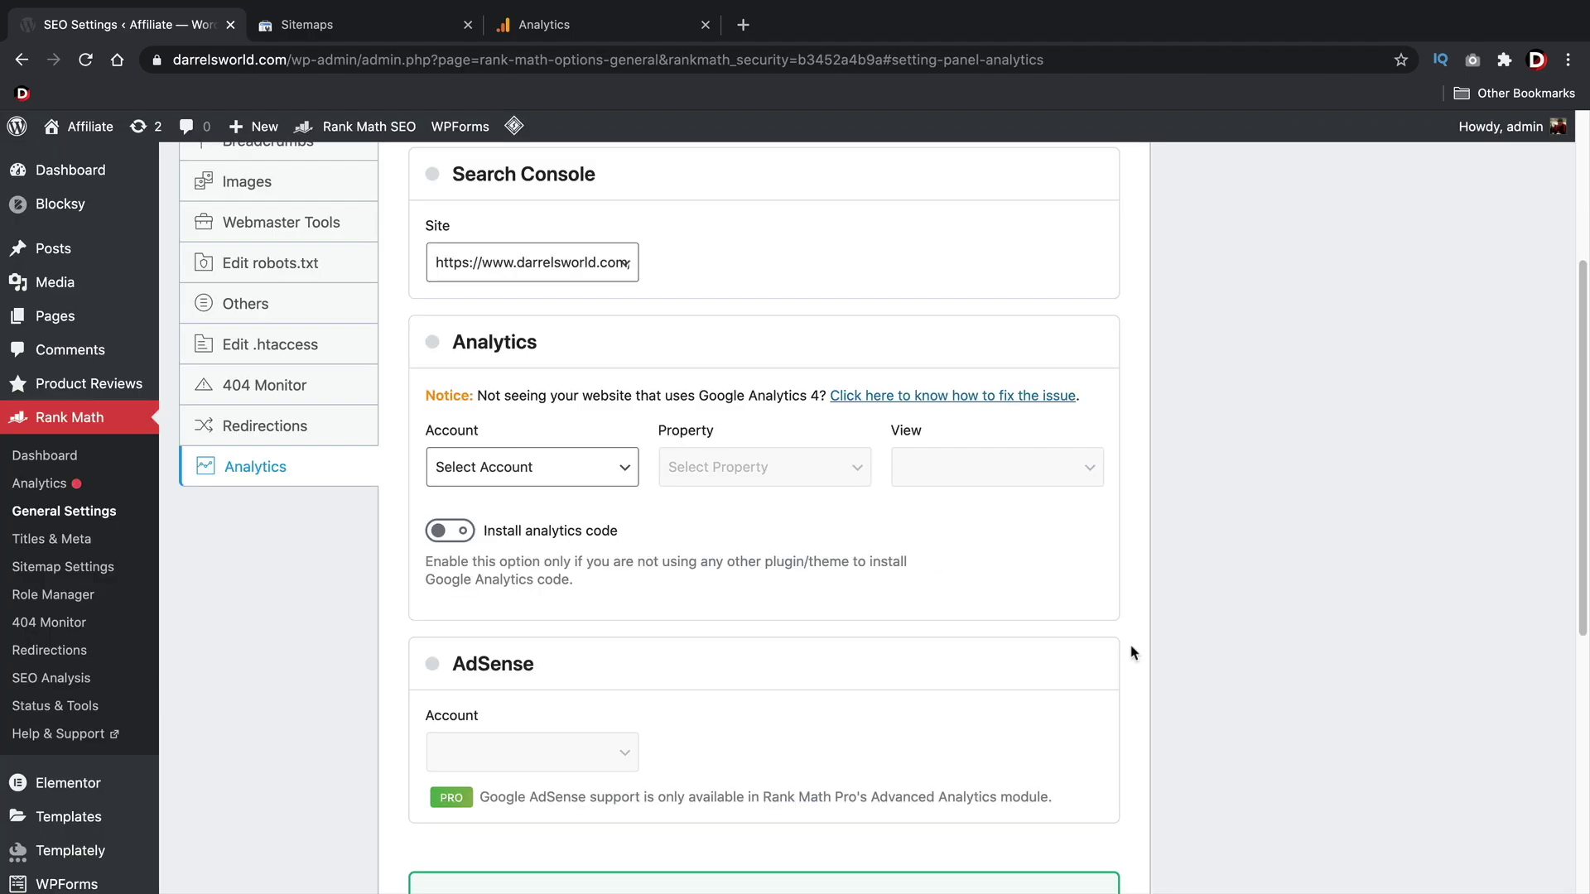
left_click(552, 469)
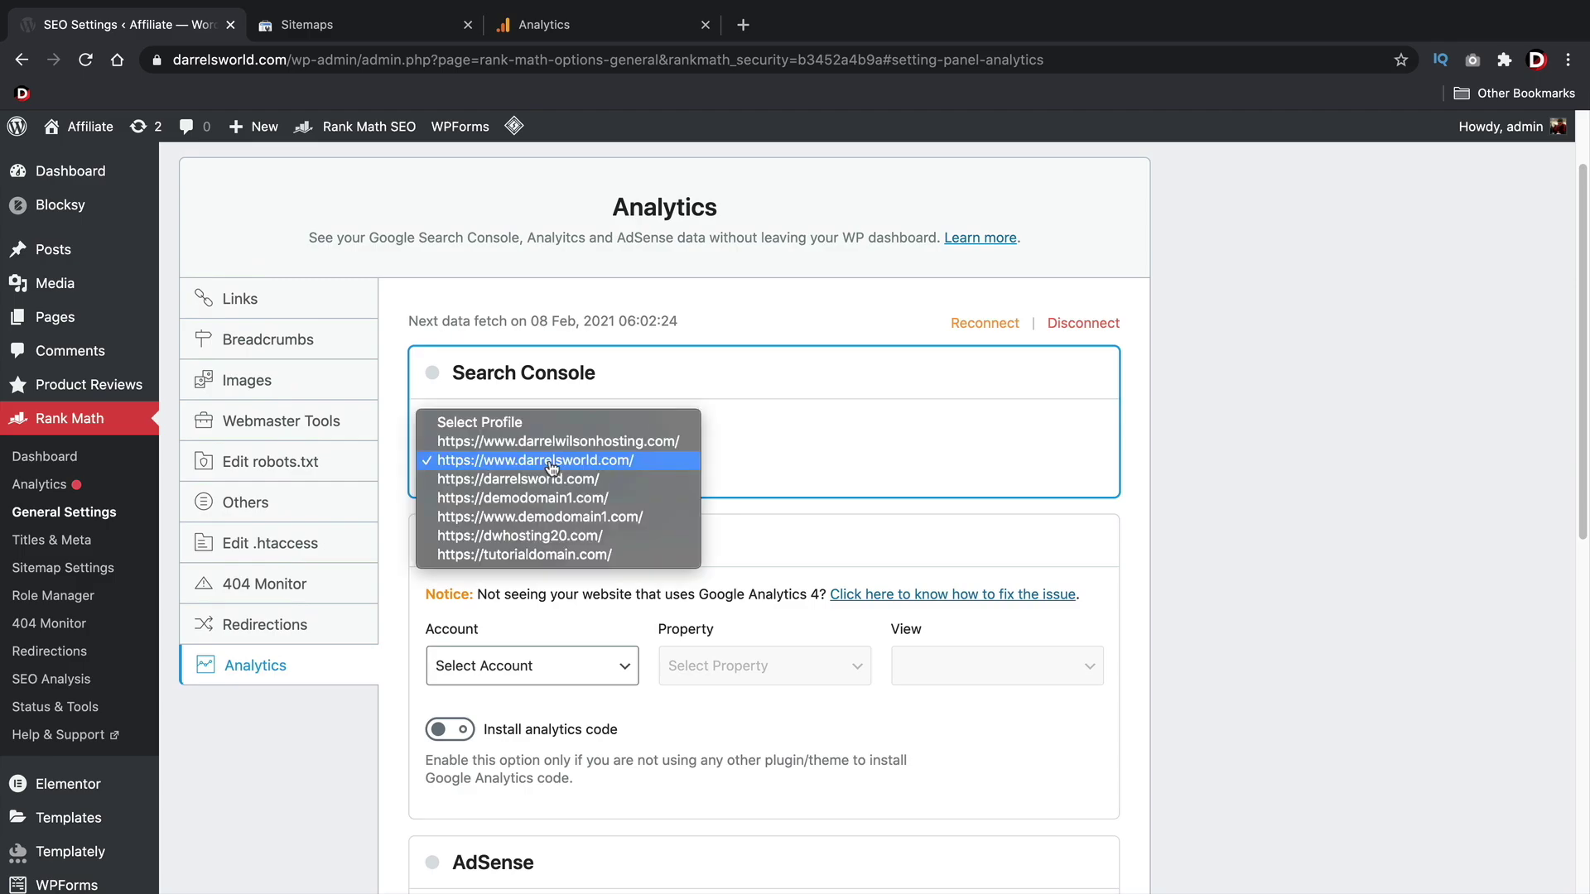
left_click(560, 469)
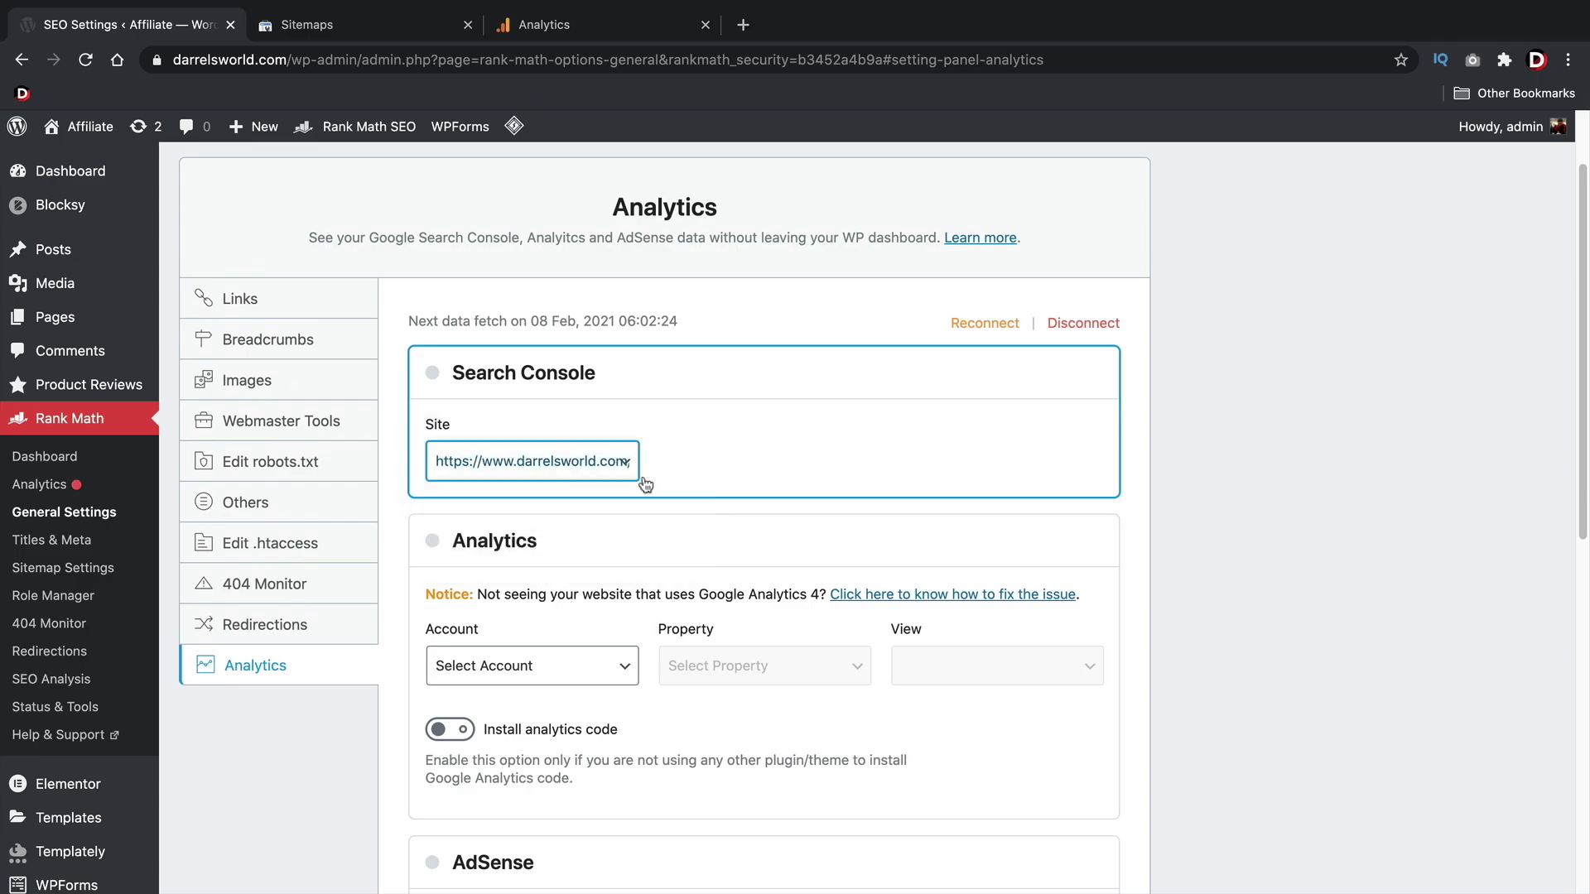
scroll(579, 529, "down", 2)
left_click(587, 562)
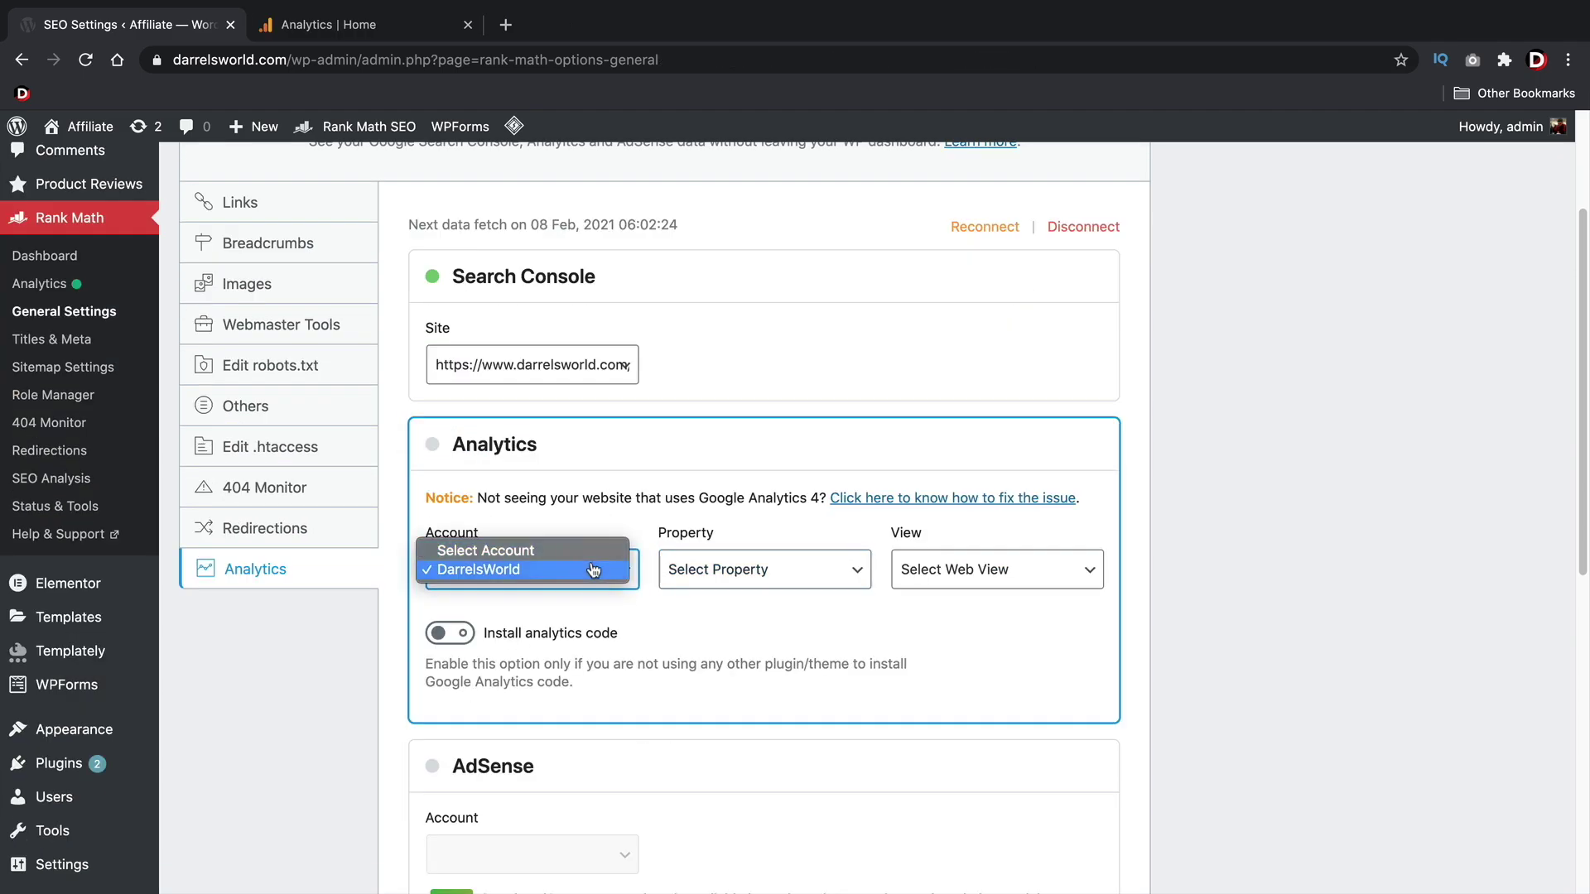
- Check which Analytics properties and views Rank Math offers for DarrelsWorld against the property in Google Analytics
left_click(712, 584)
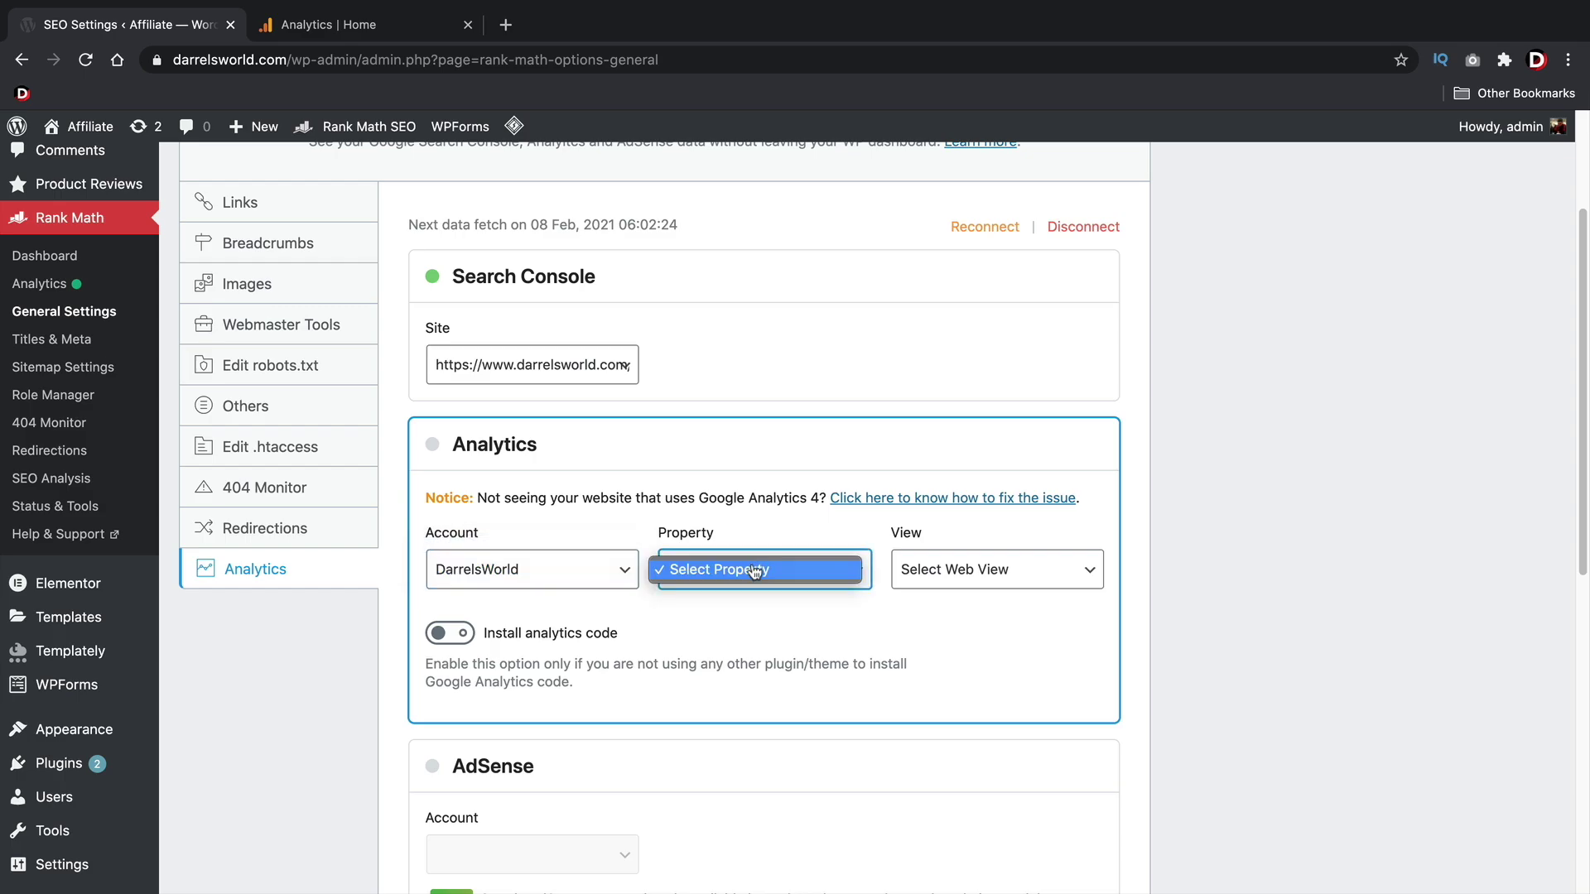
left_click(345, 32)
left_click(366, 30)
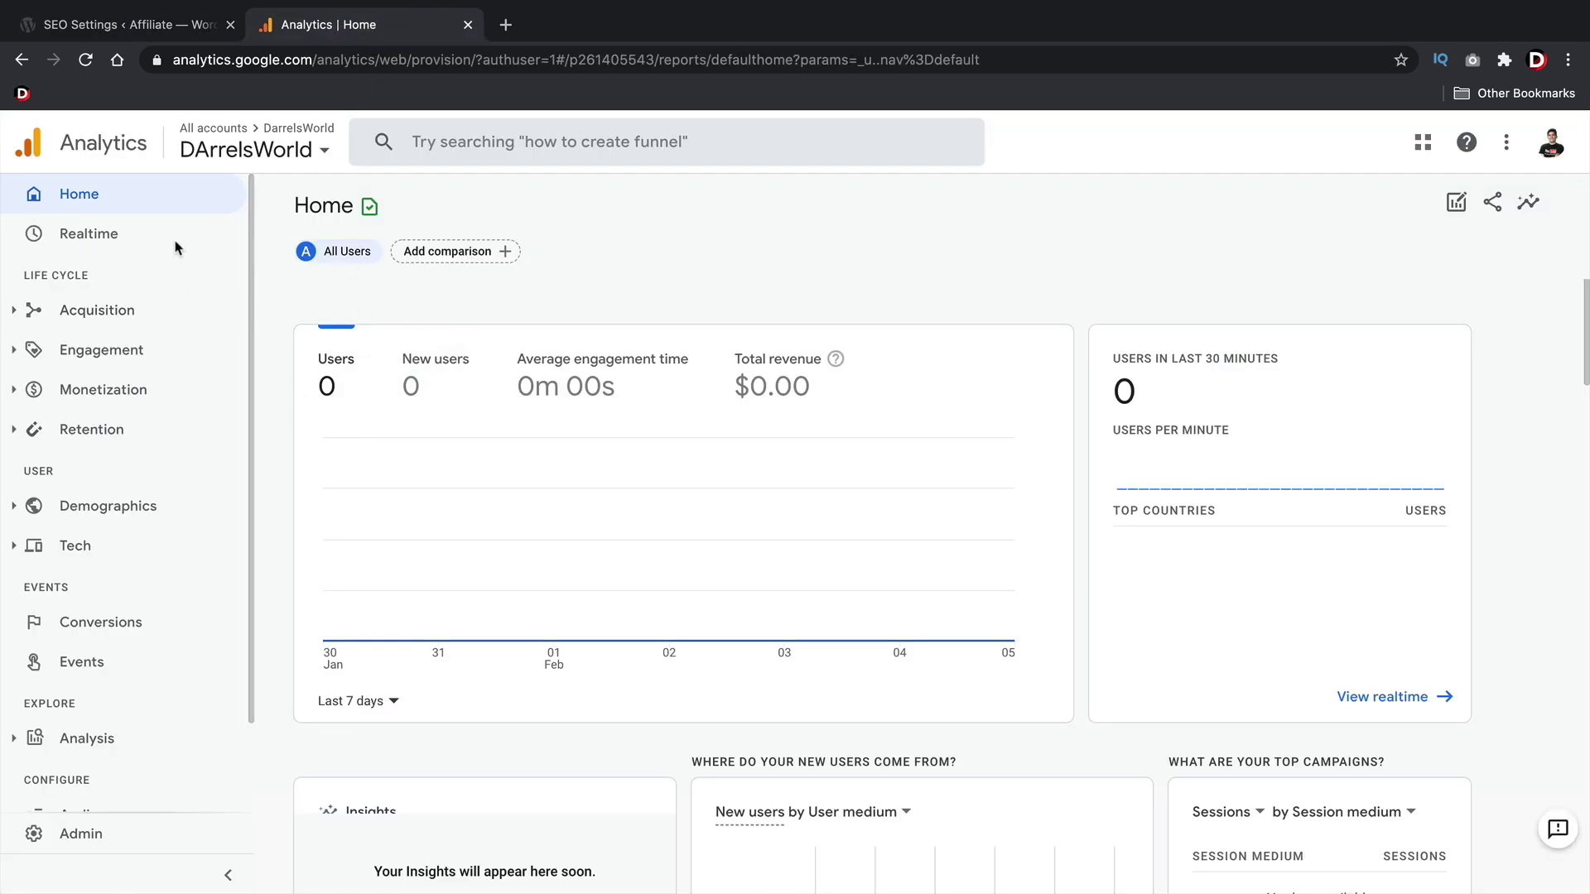
left_click(271, 152)
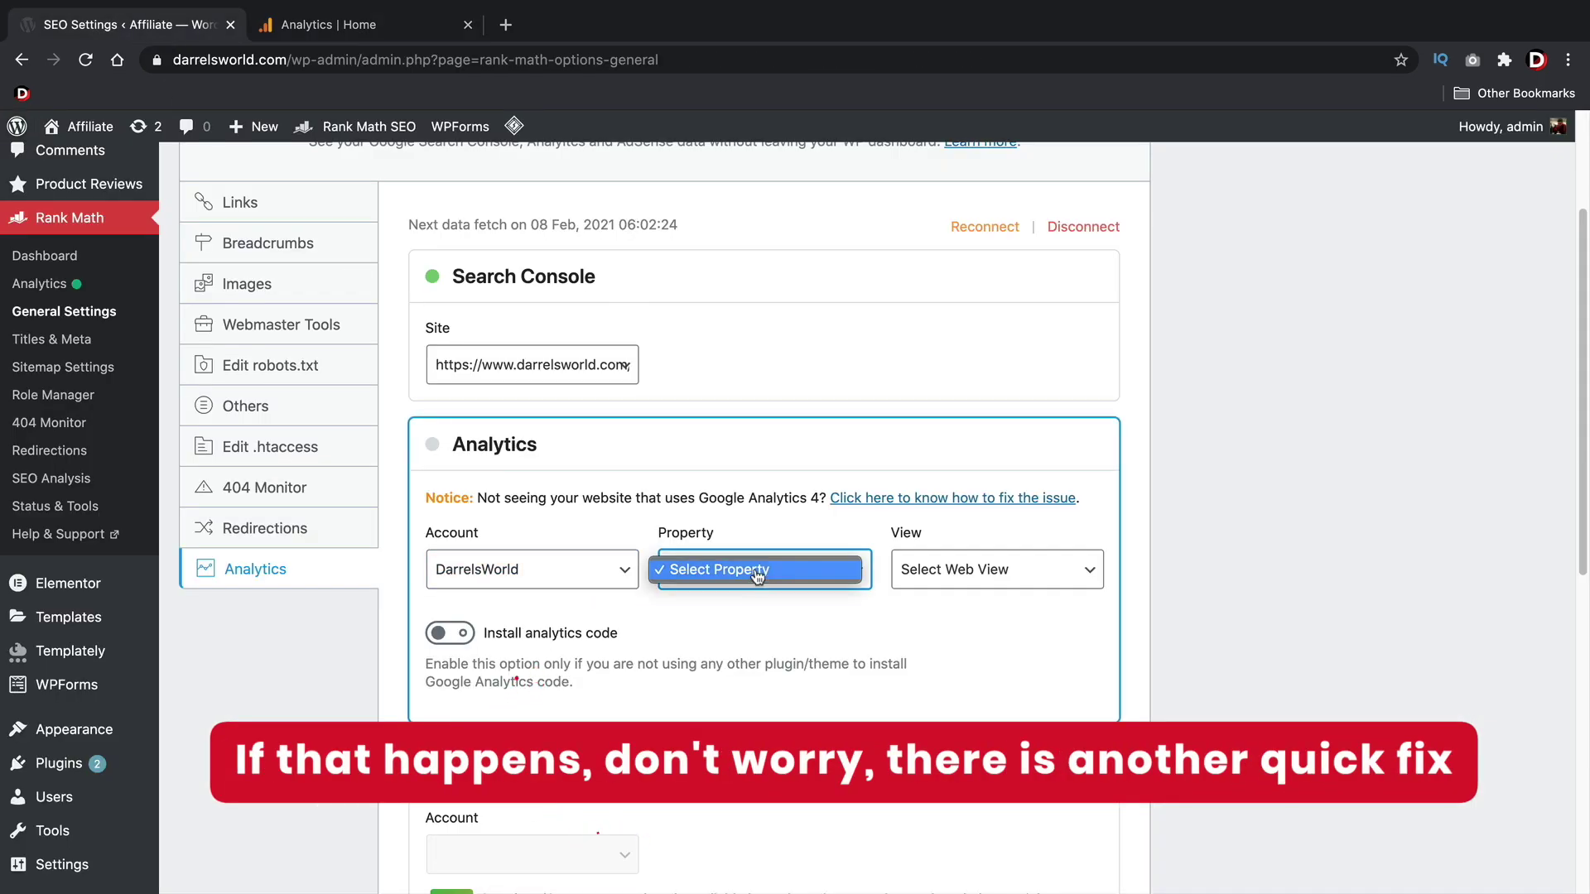
left_click(951, 568)
left_click(841, 574)
left_click(841, 571)
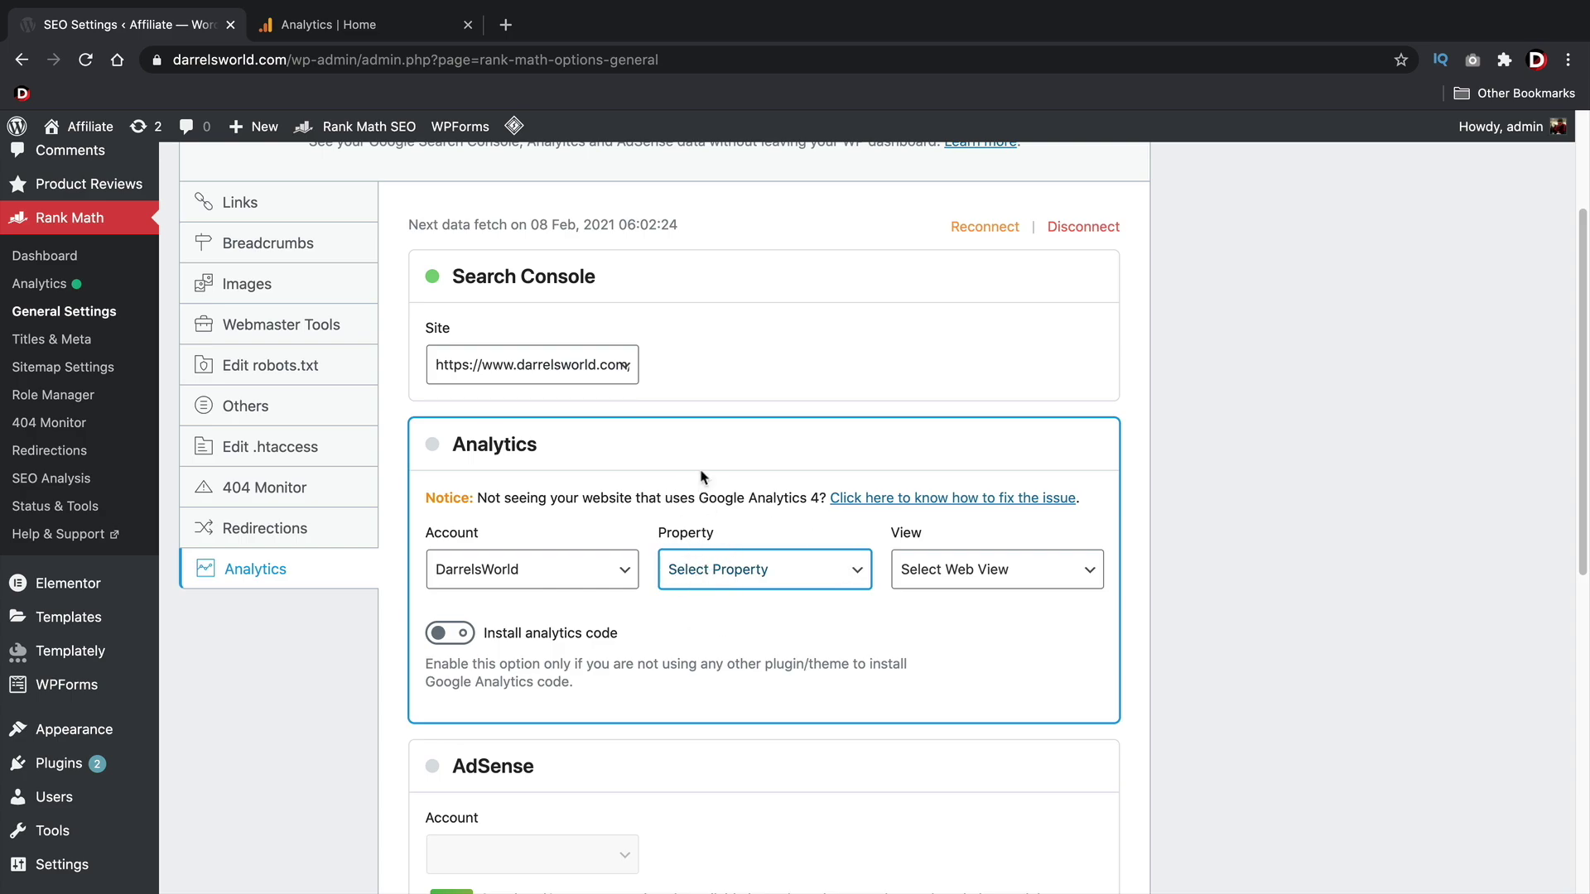
- Recheck the Search Console site choice and save Rank Math's Analytics settings
left_click(613, 369)
left_click(588, 373)
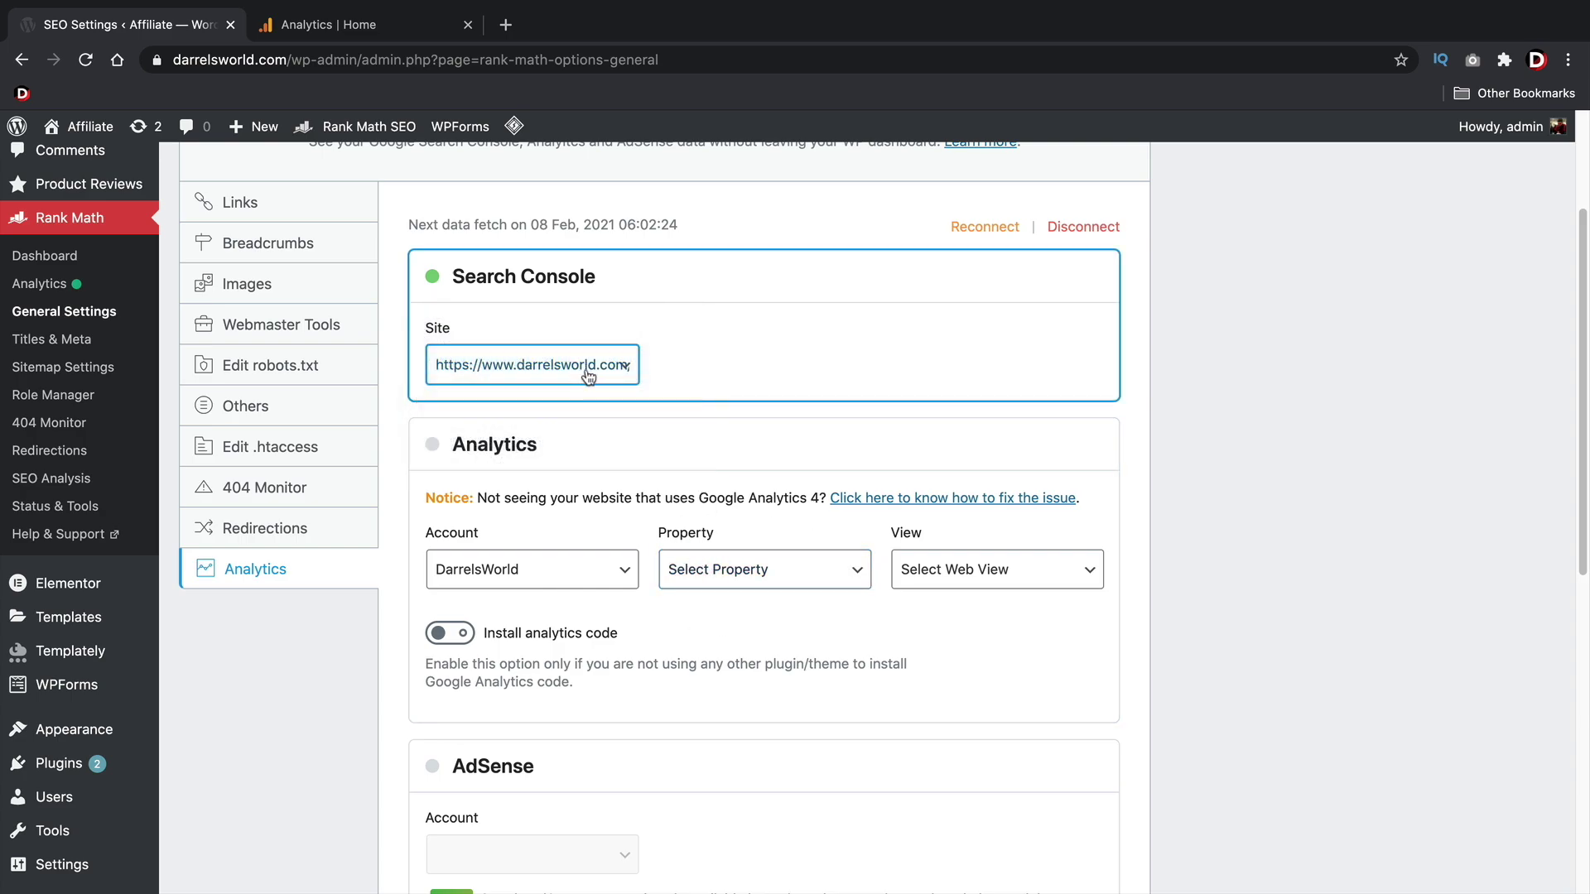
scroll(720, 475, "down", 7)
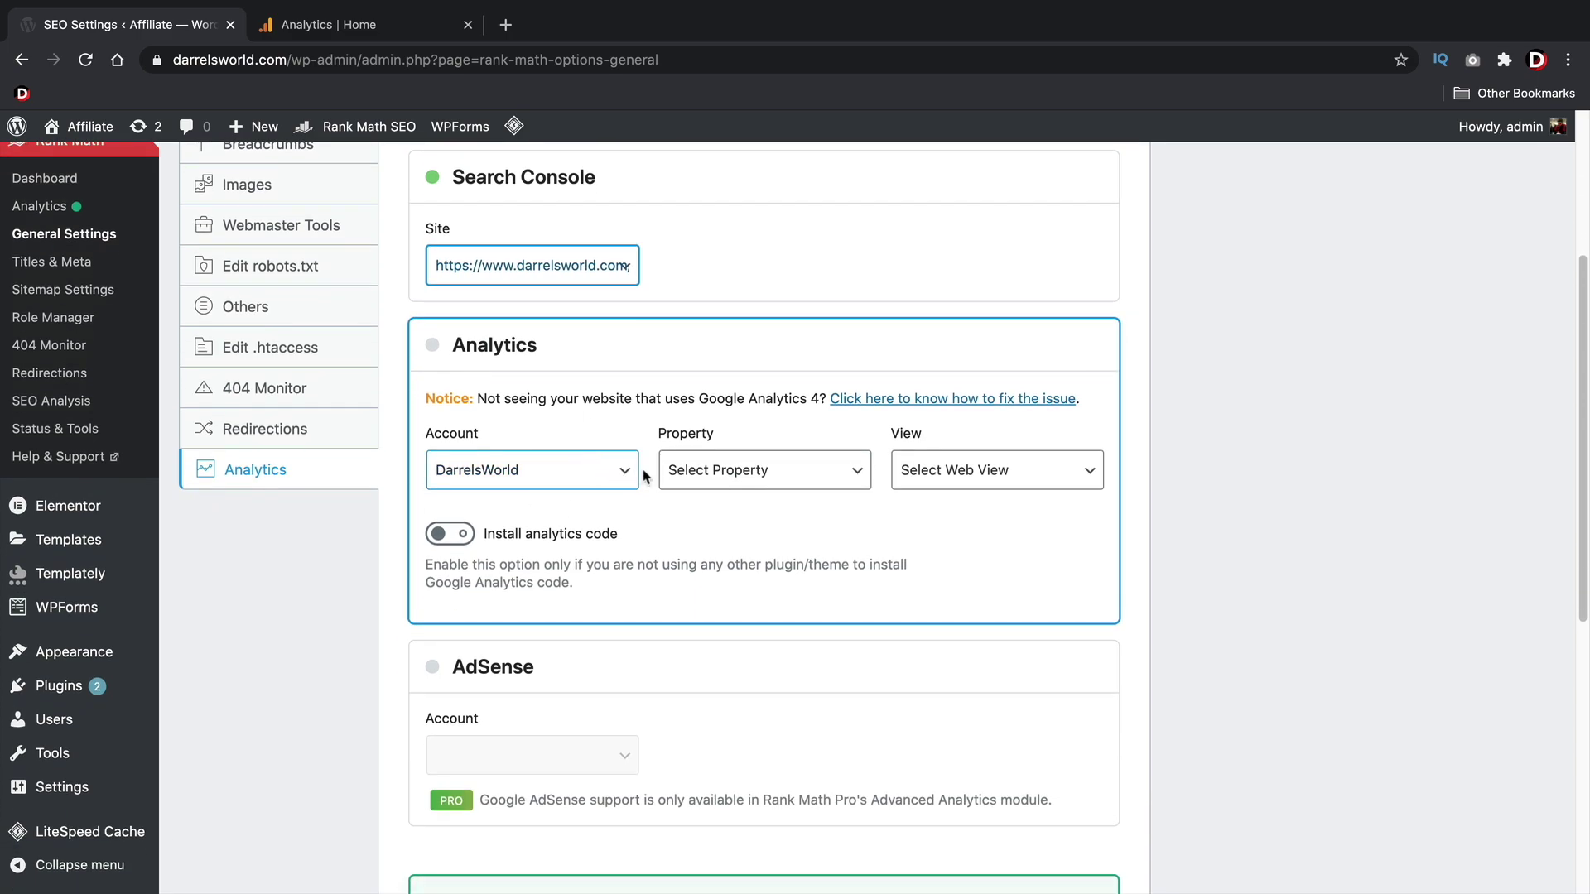
scroll(721, 474, "down", 2)
left_click(1085, 769)
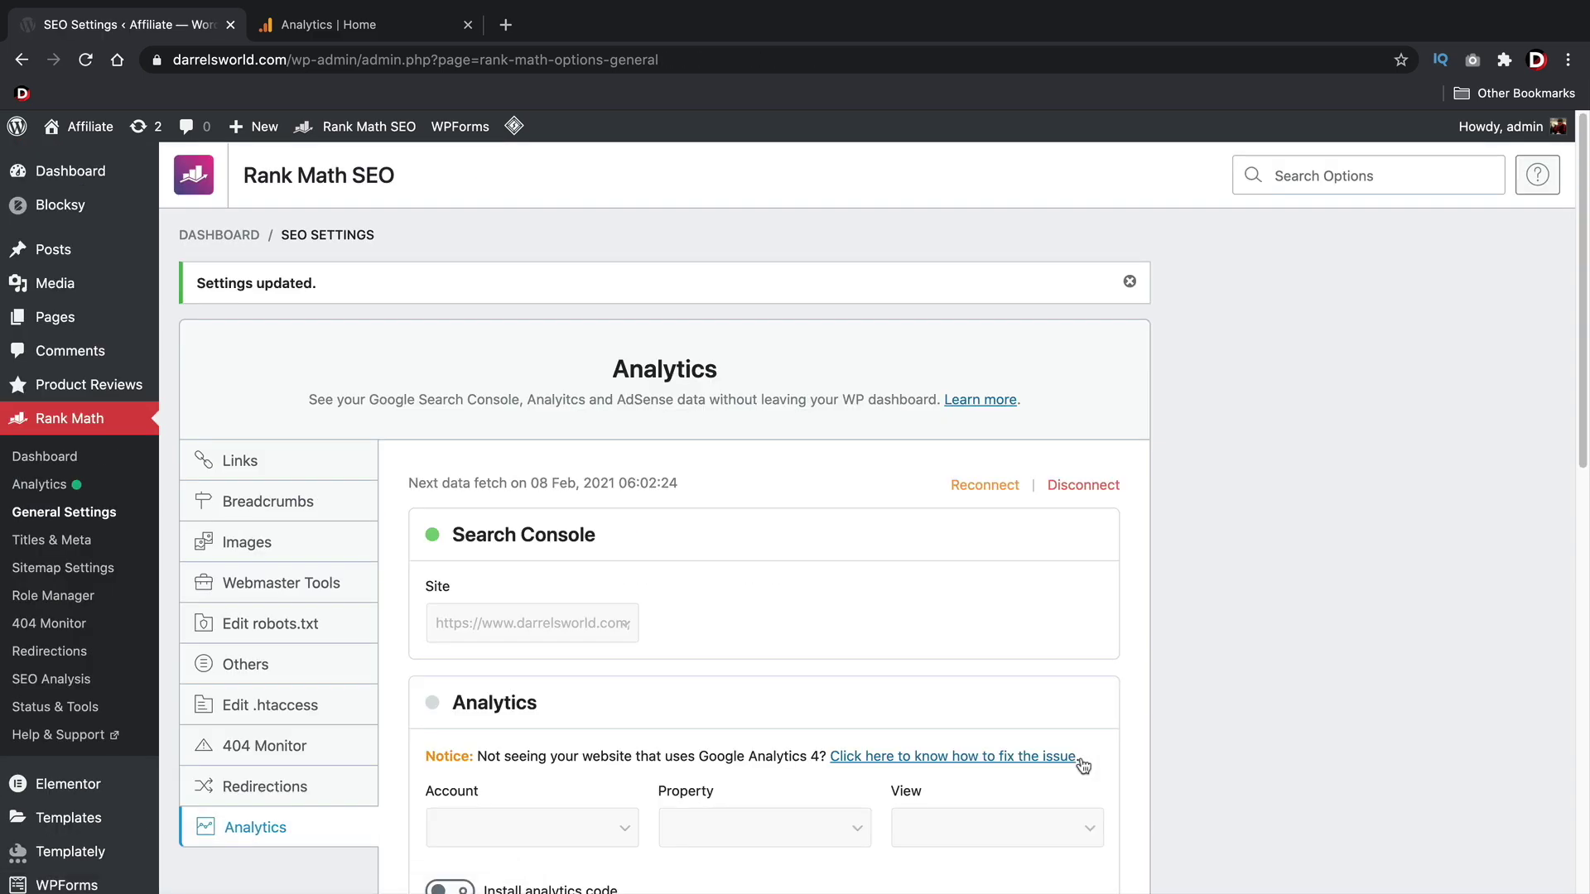
- Try to select the DarrelsWorld account and one of its properties in Rank Math's Analytics settings
scroll(880, 665, "down", 3)
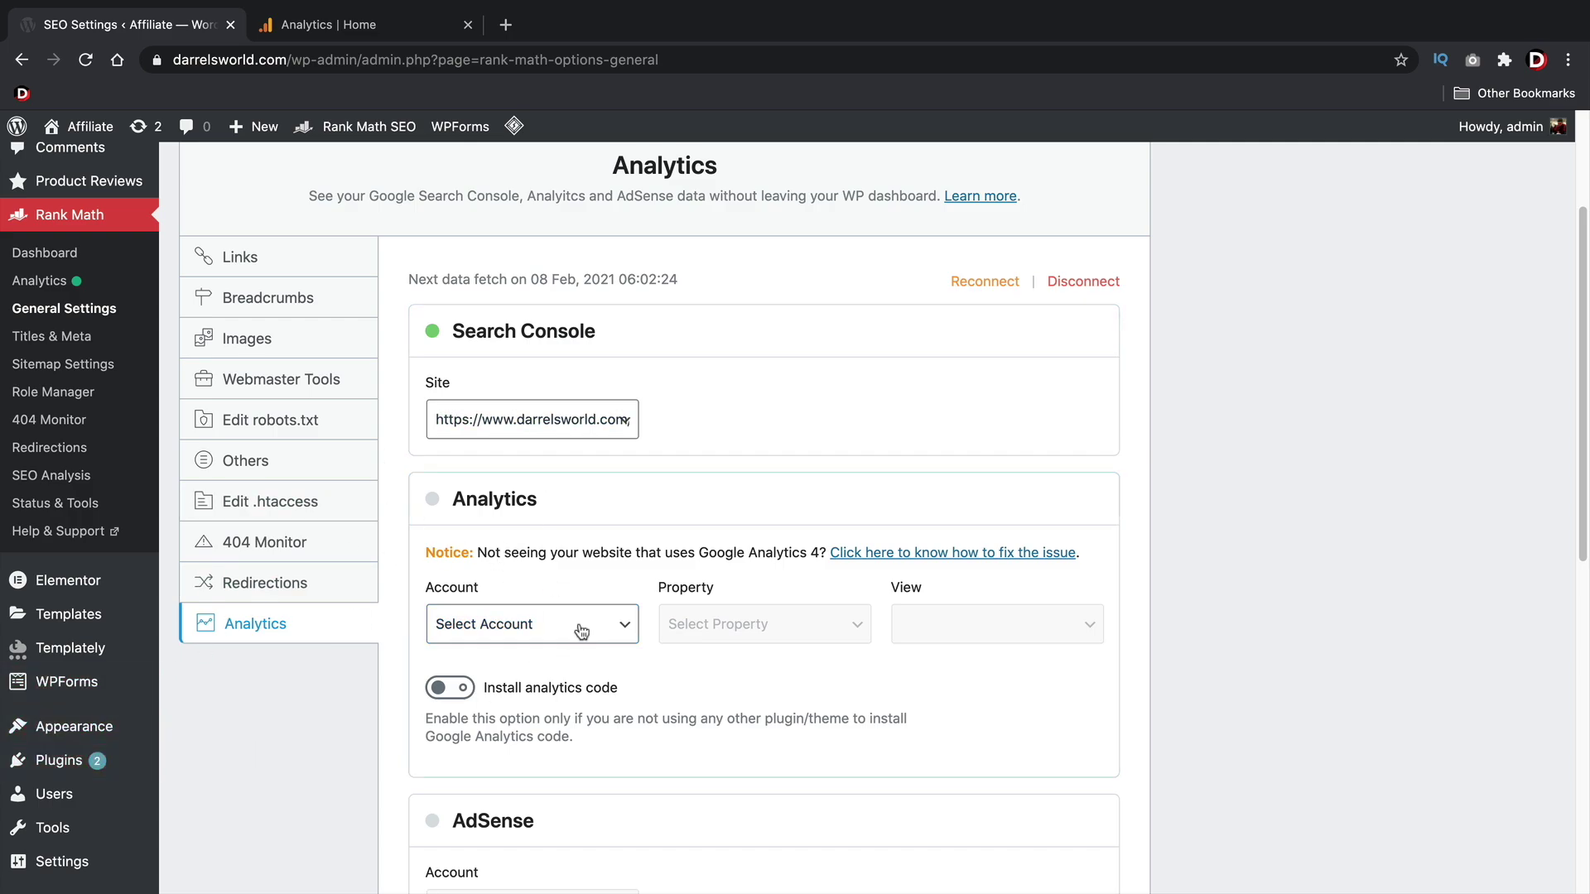
left_click(497, 624)
left_click(519, 646)
left_click(757, 629)
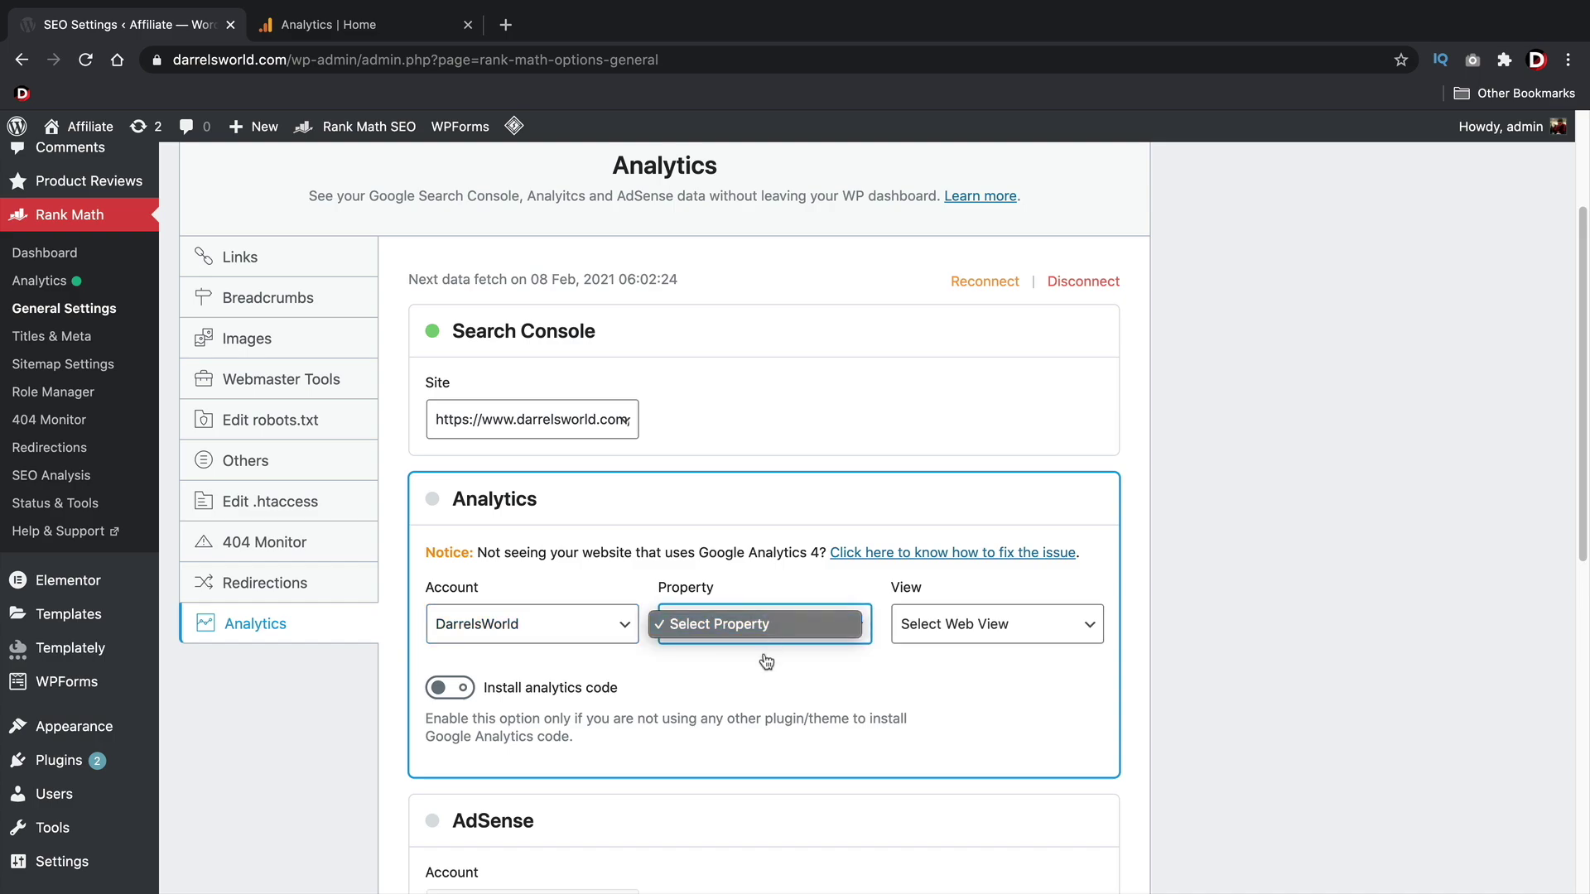
left_click(607, 621)
left_click(607, 613)
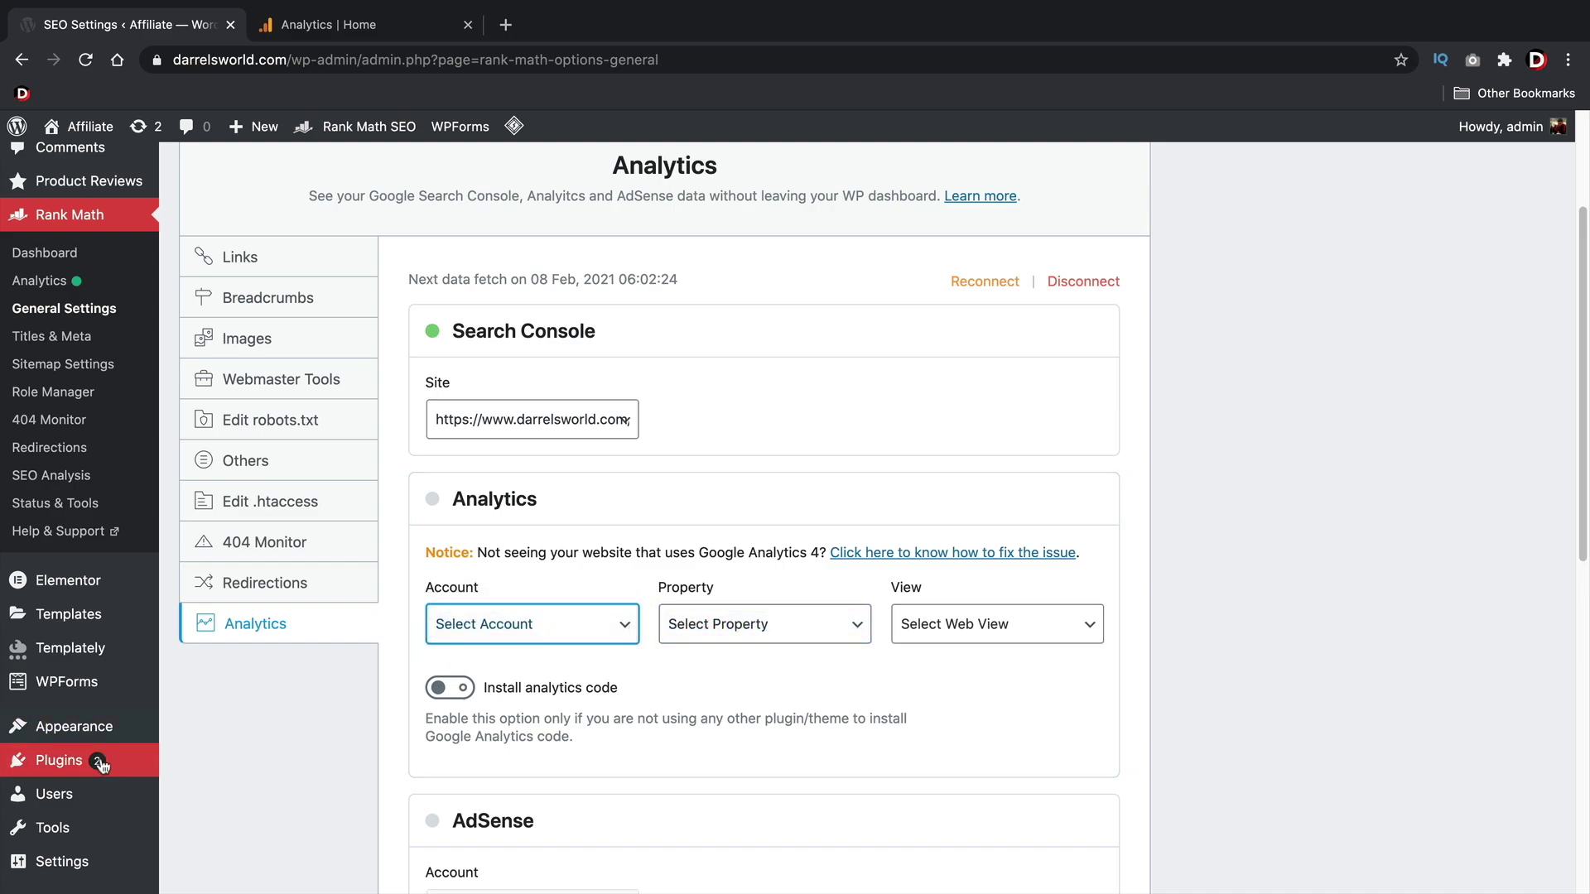
- Search the WordPress plugins to add for "google" and activate Site Kit by Google
mouse_move(99, 761)
left_click(203, 792)
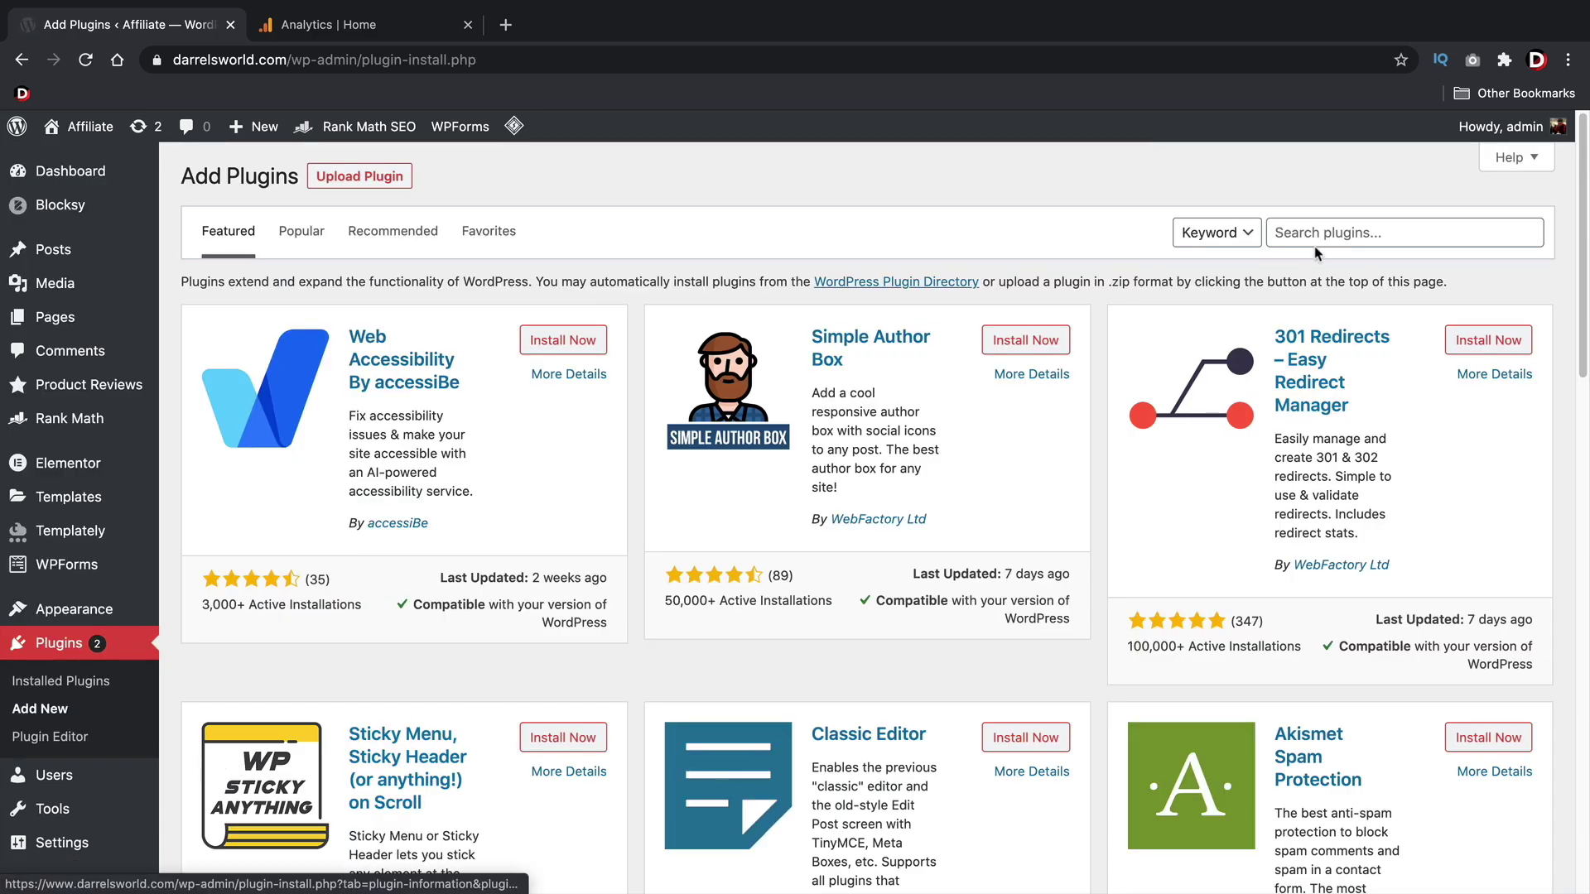
left_click(1322, 234)
type("google")
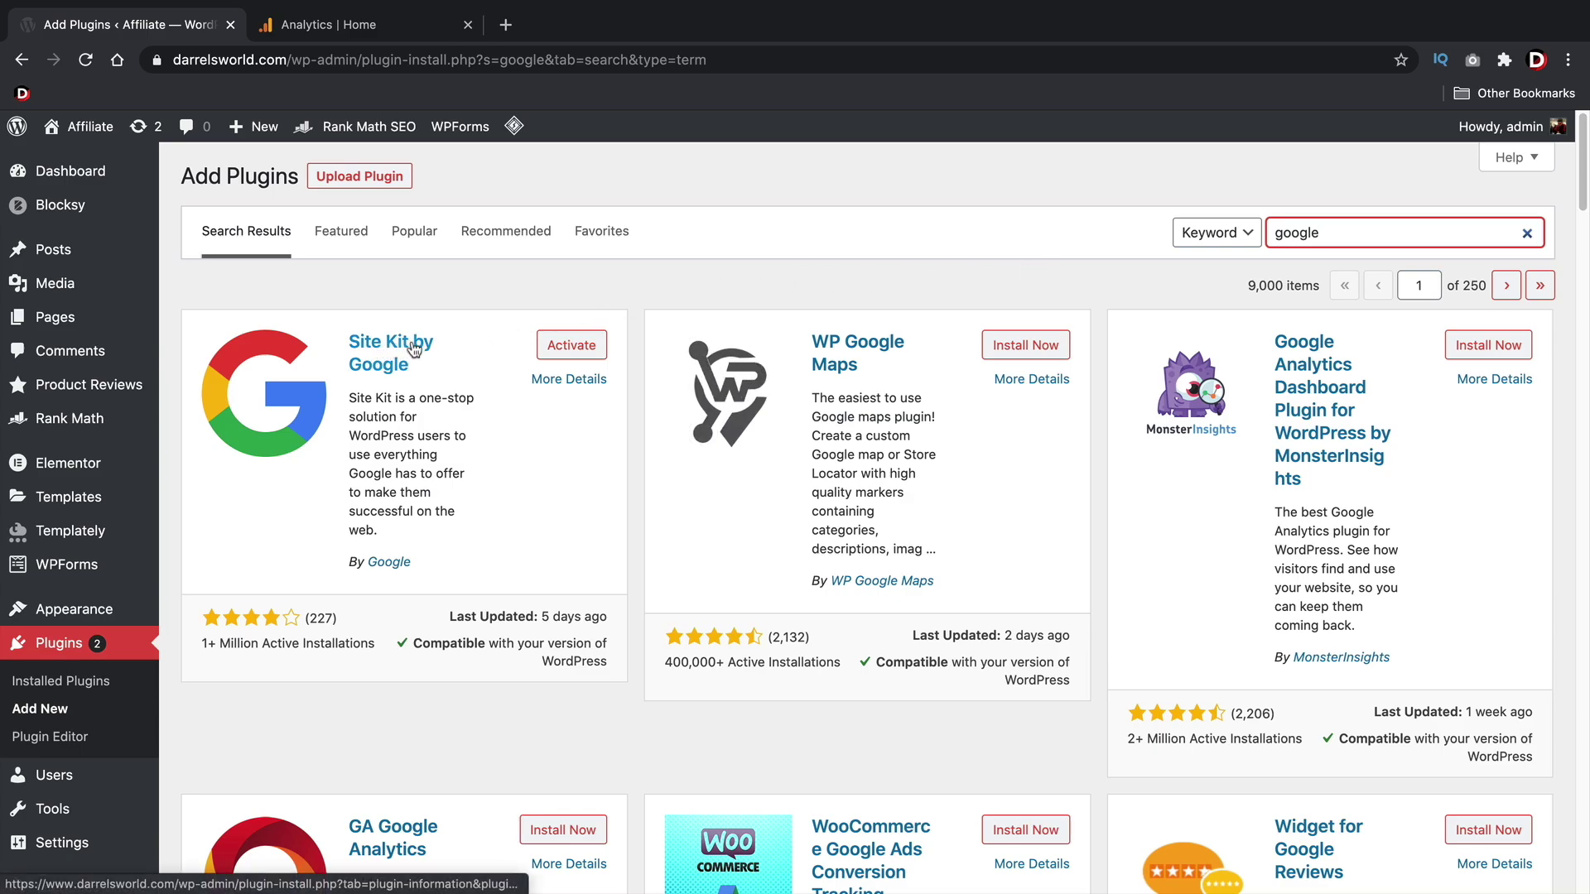
left_click(577, 350)
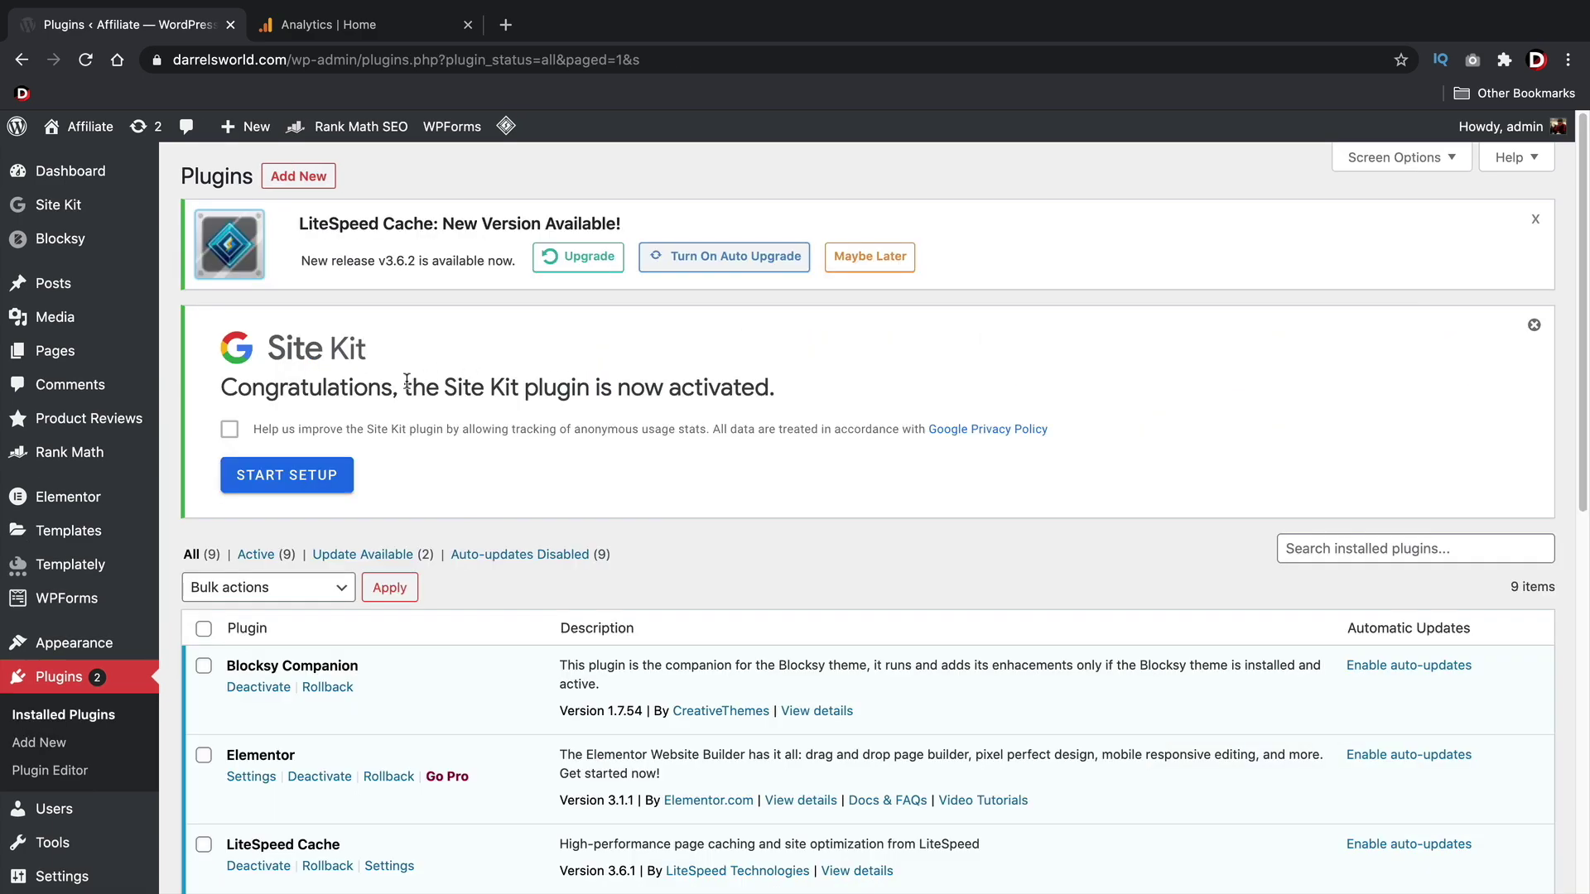
- Complete the Site Kit setup by signing in with the site's Google account and allowing data access, and open its dashboard
left_click(296, 479)
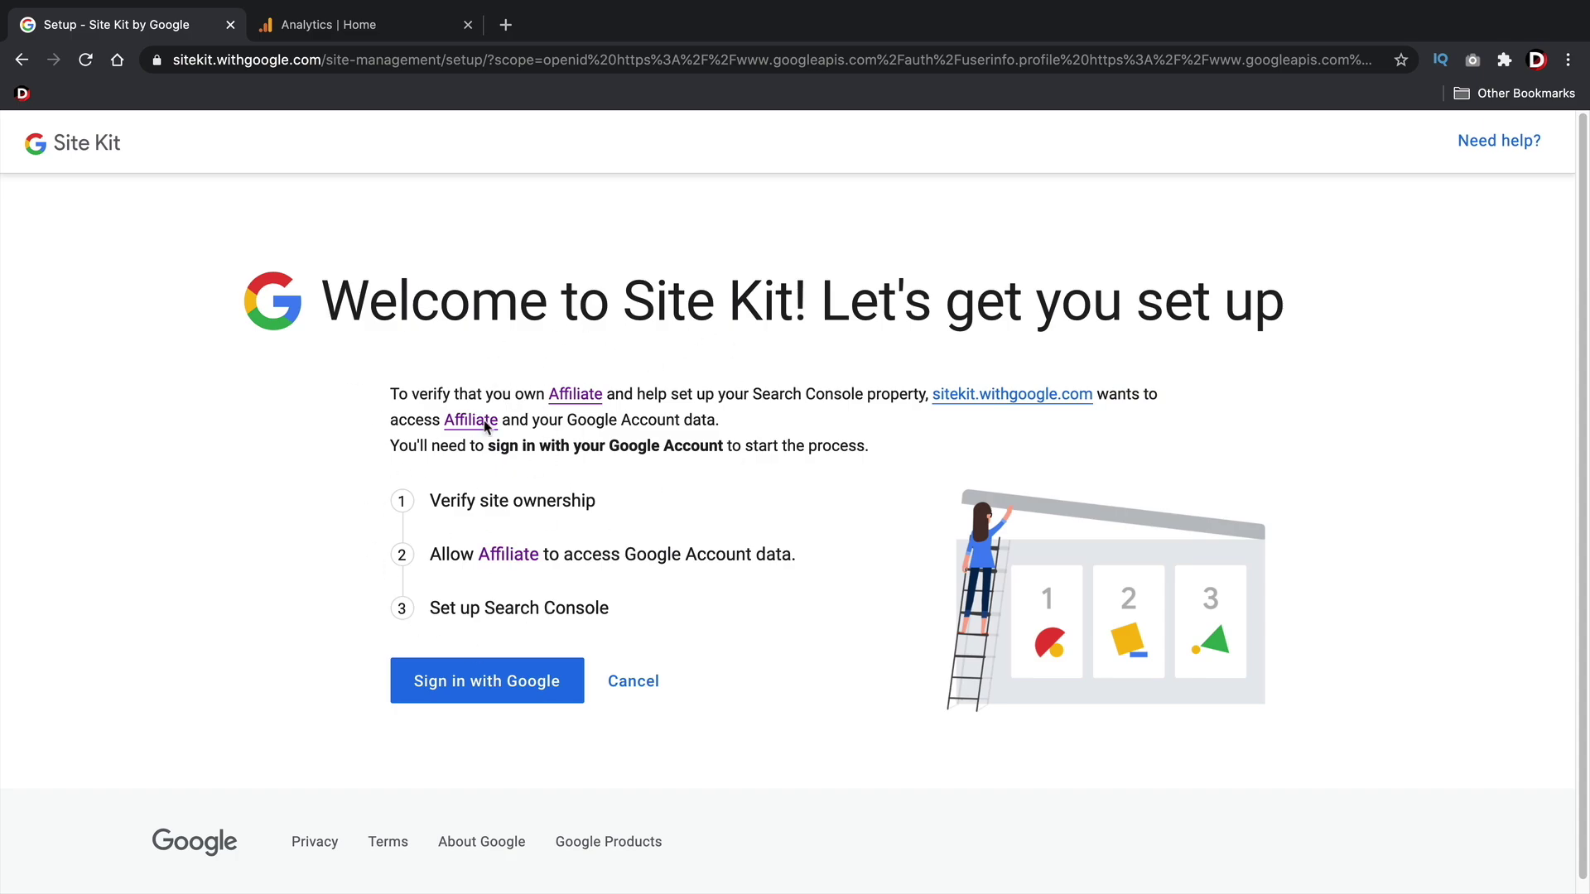
left_click(460, 690)
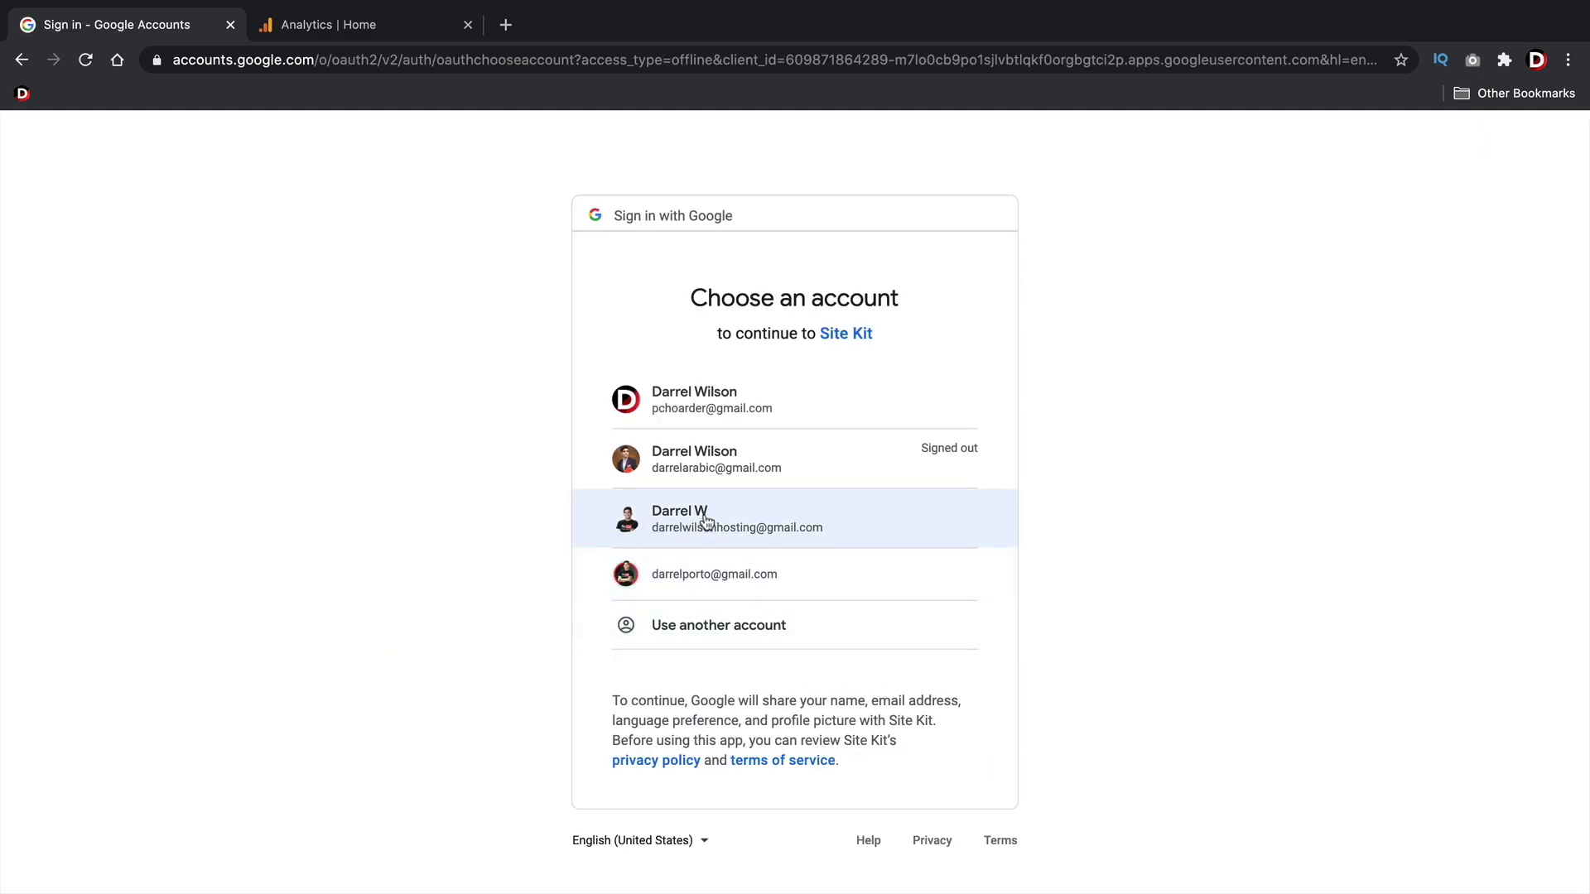
left_click(725, 521)
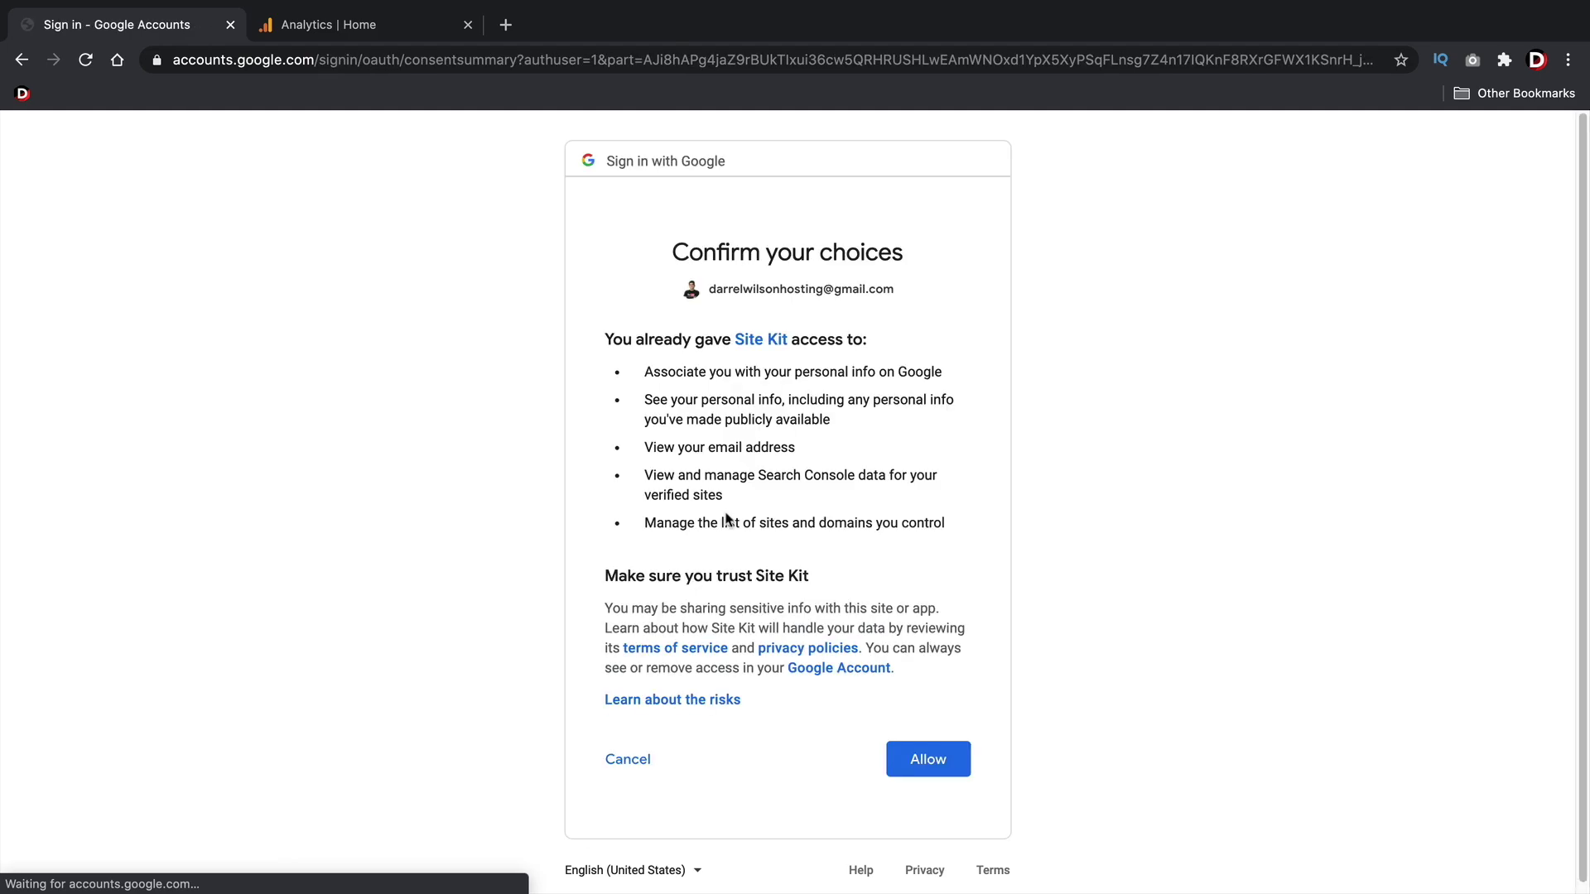
left_click(928, 758)
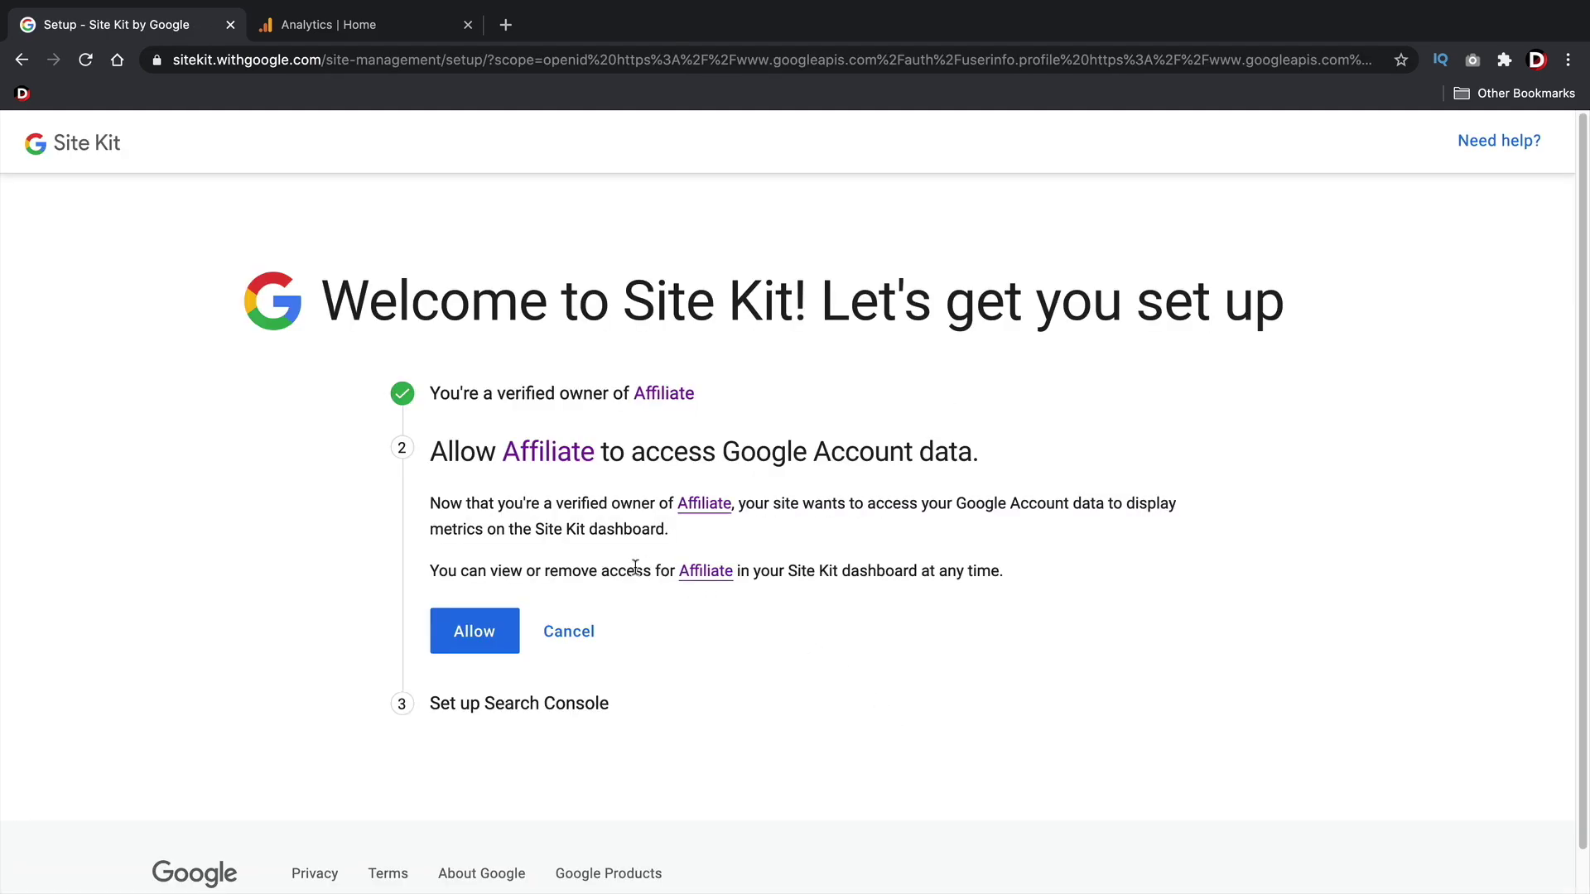
left_click(466, 629)
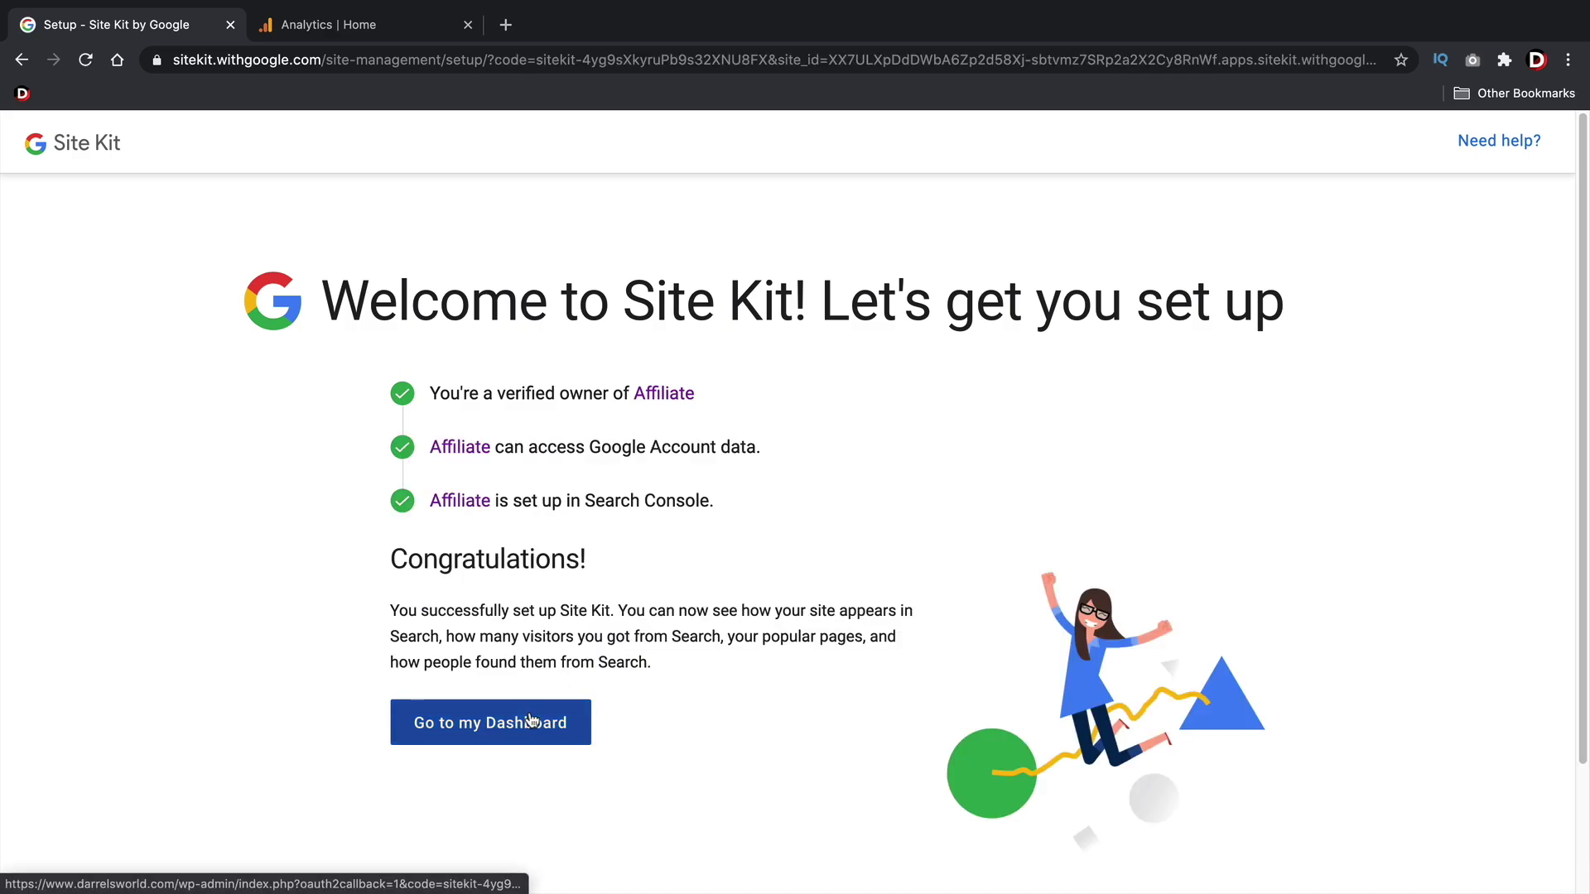
left_click(532, 720)
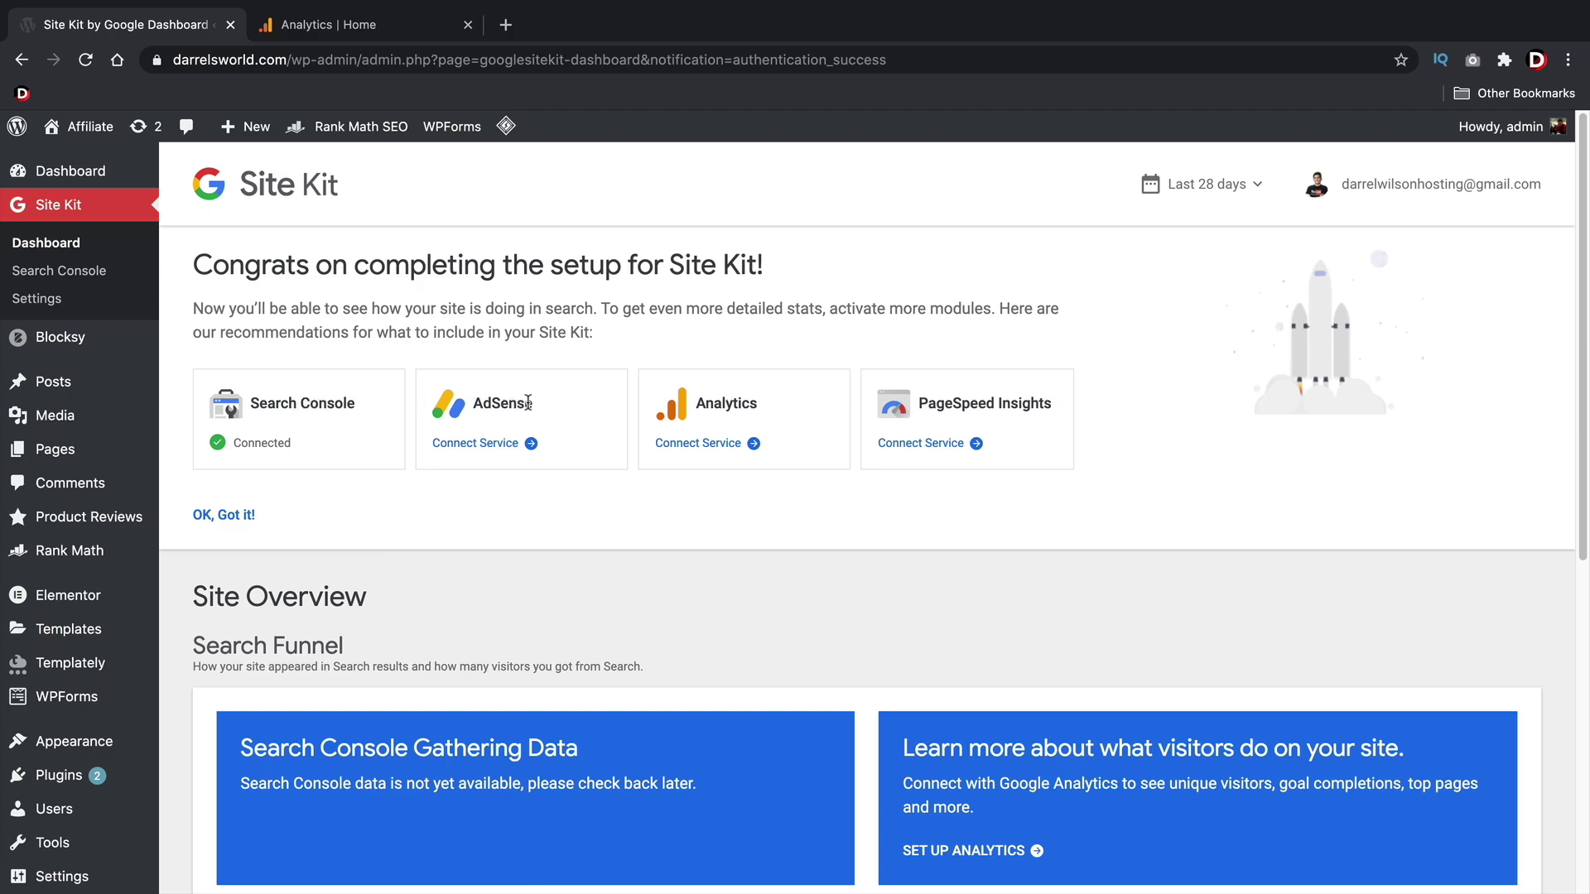
- Connect the Analytics service in Site Kit, choosing the site's Google account and allowing access to its Google Analytics data
left_click_drag(528, 402, 493, 402)
left_click_drag(1059, 404, 951, 398)
left_click(948, 357)
left_click_drag(766, 400, 692, 411)
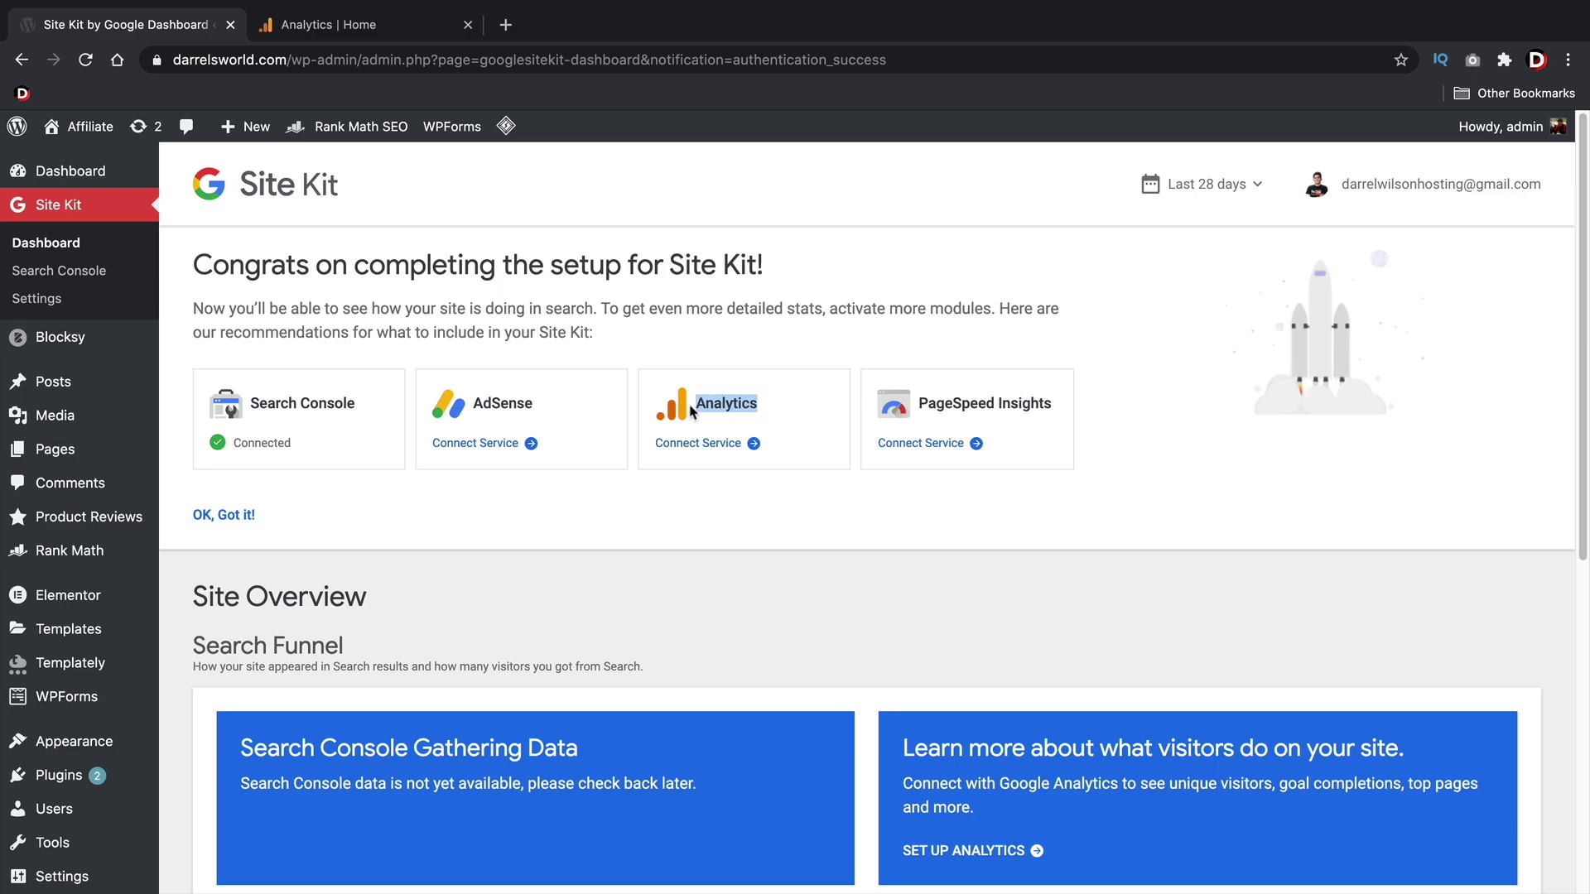
left_click(700, 447)
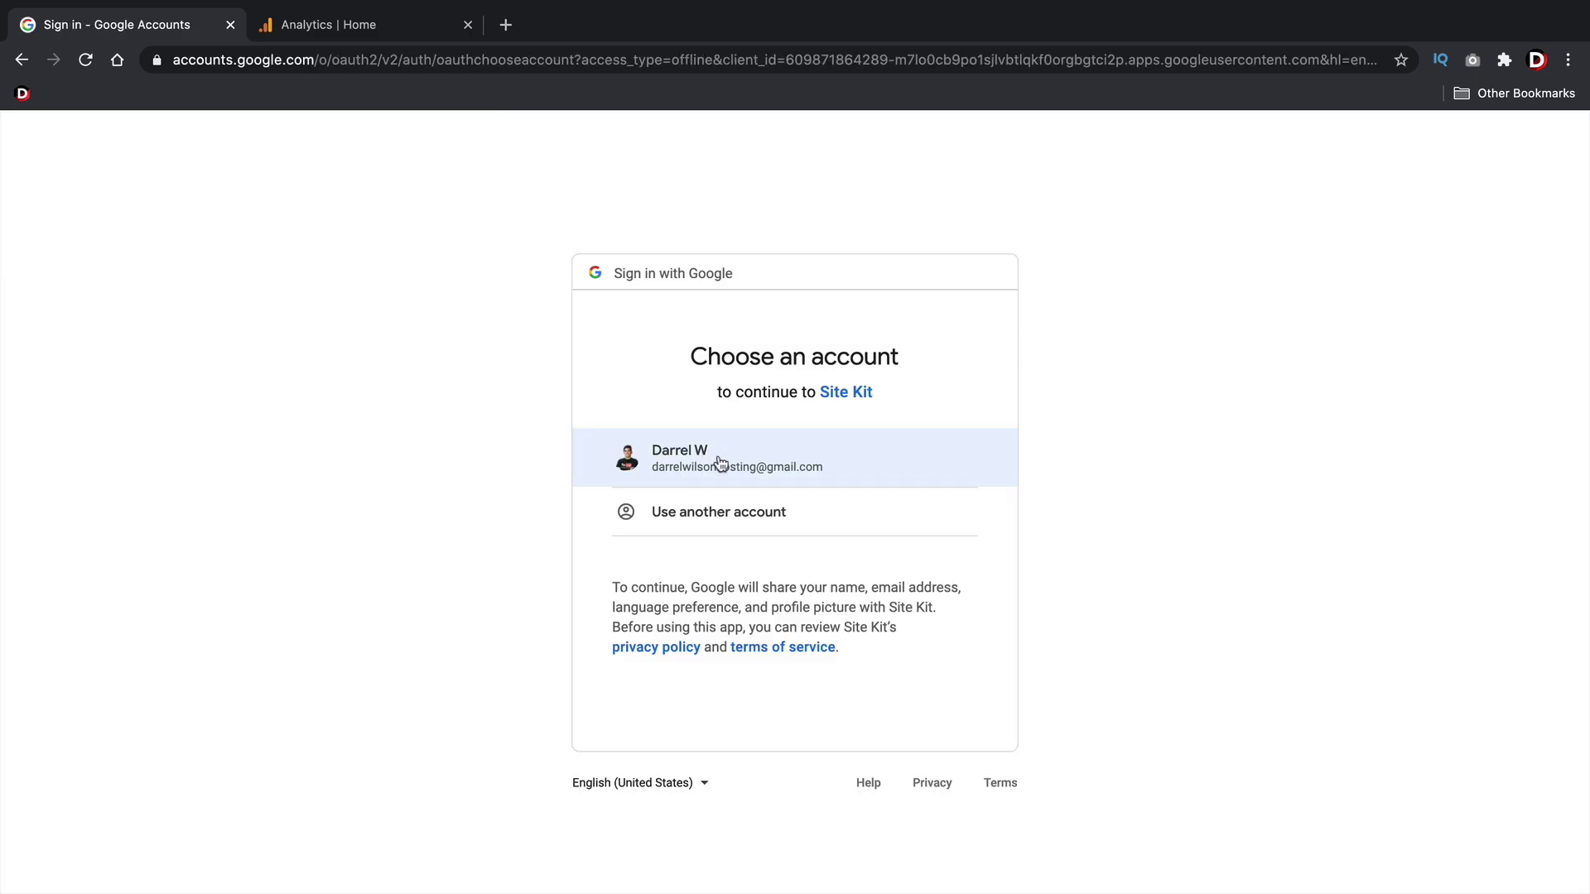
left_click(719, 453)
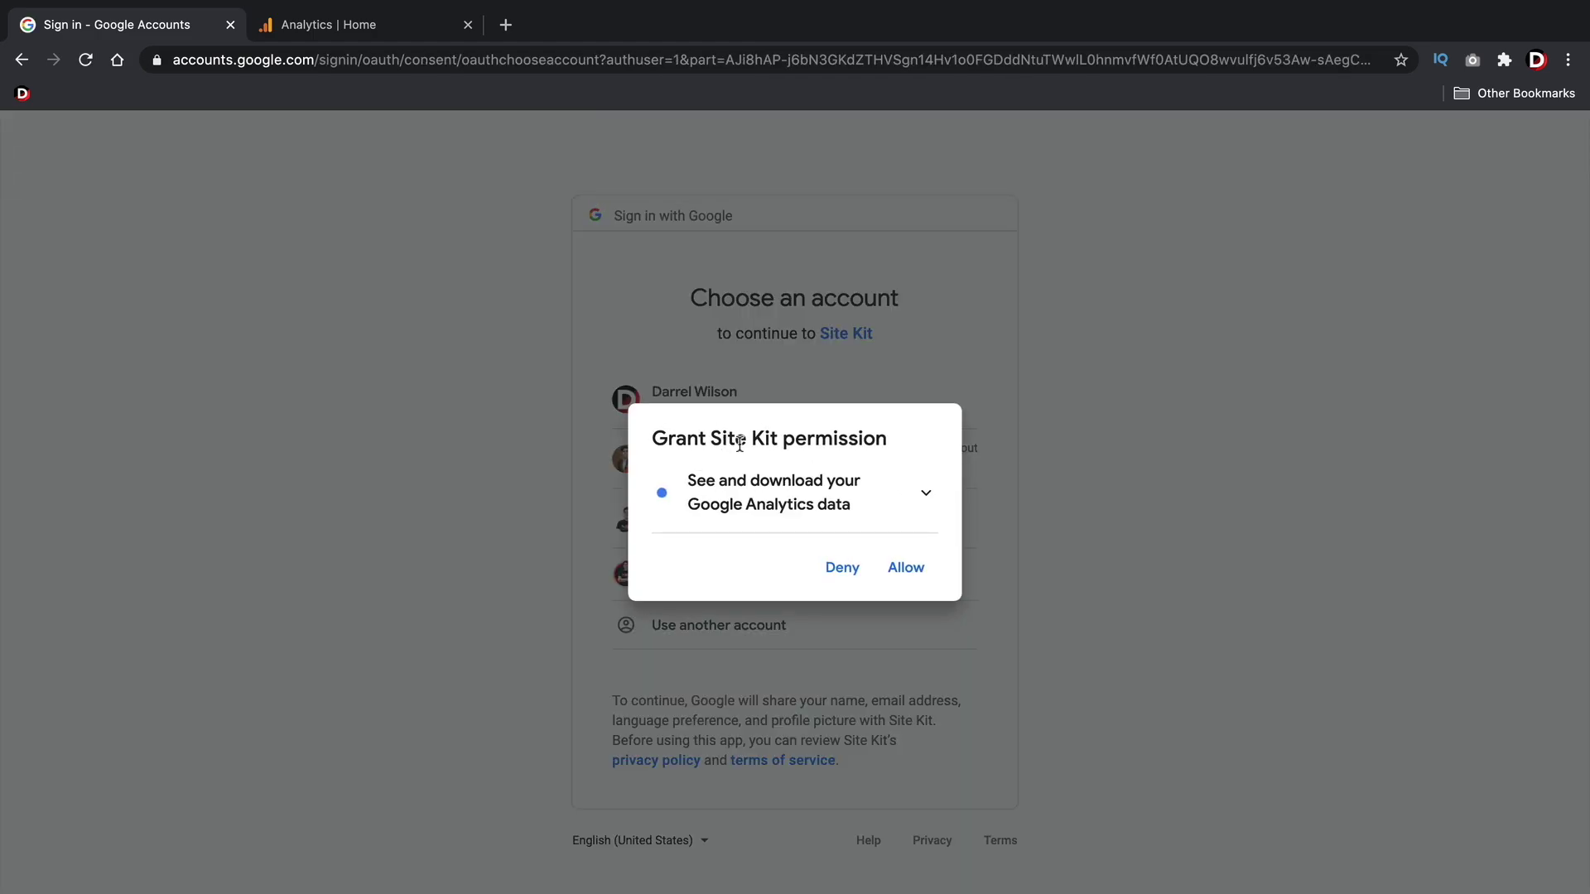
left_click(912, 571)
scroll(909, 530, "down", 3)
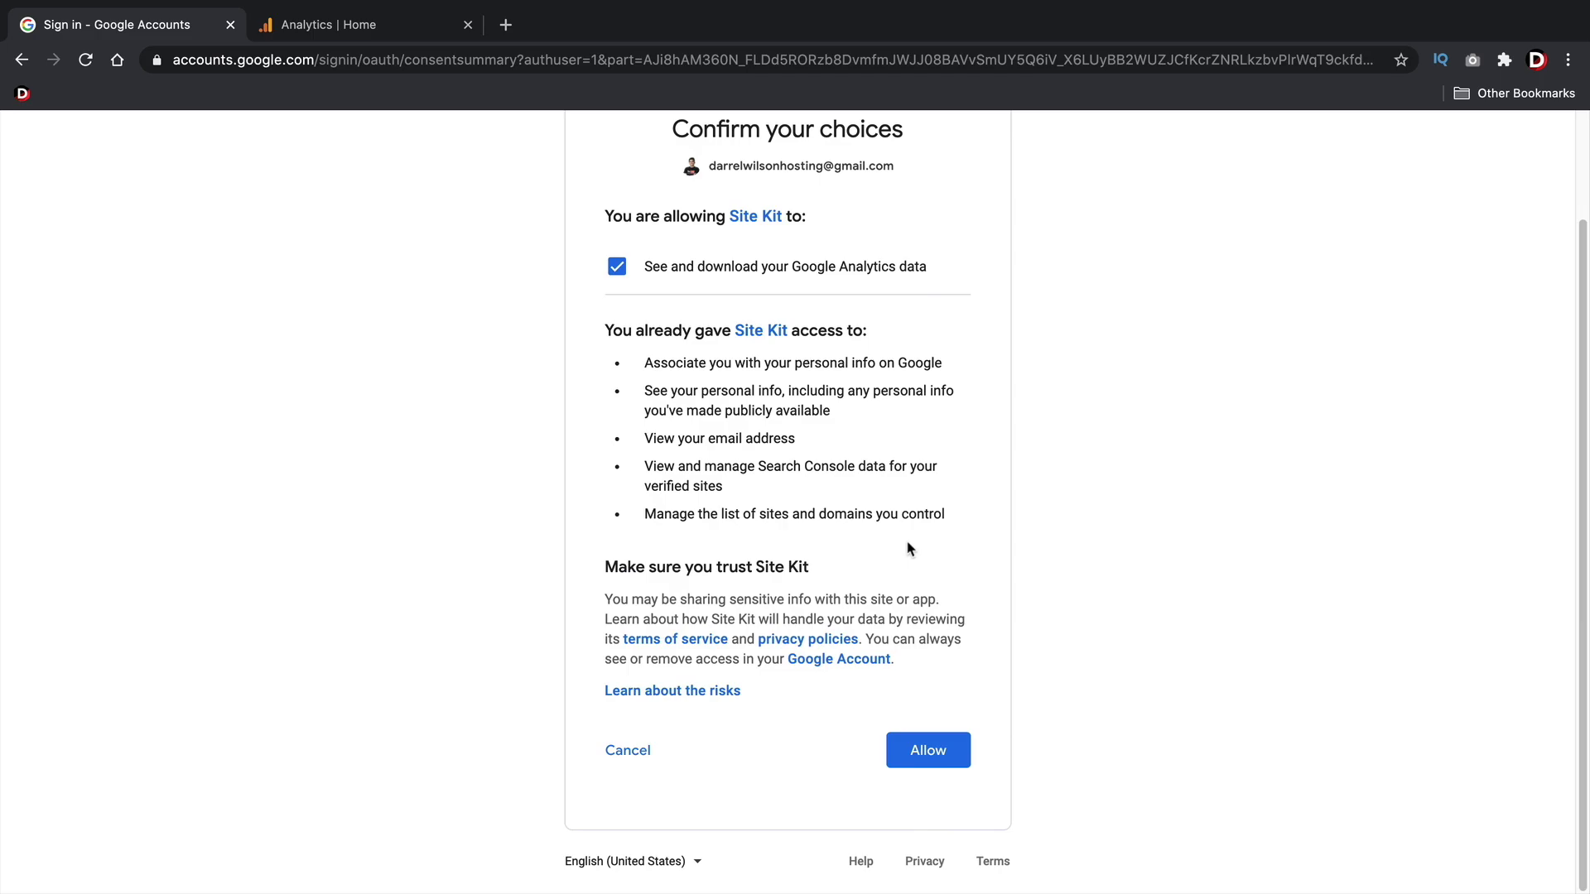
left_click(938, 737)
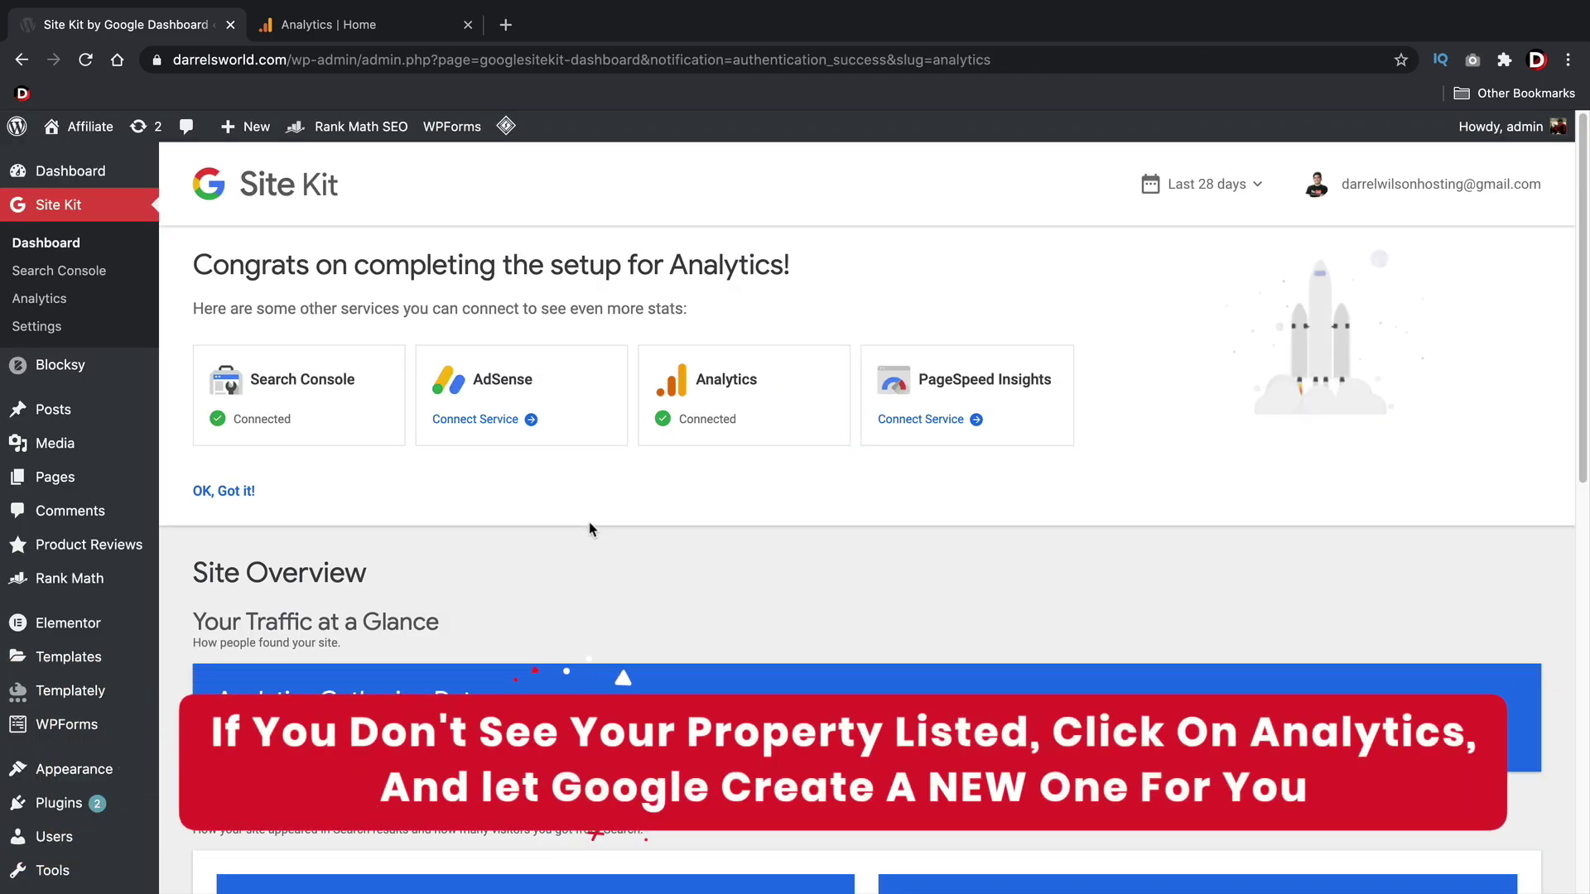
left_click(370, 31)
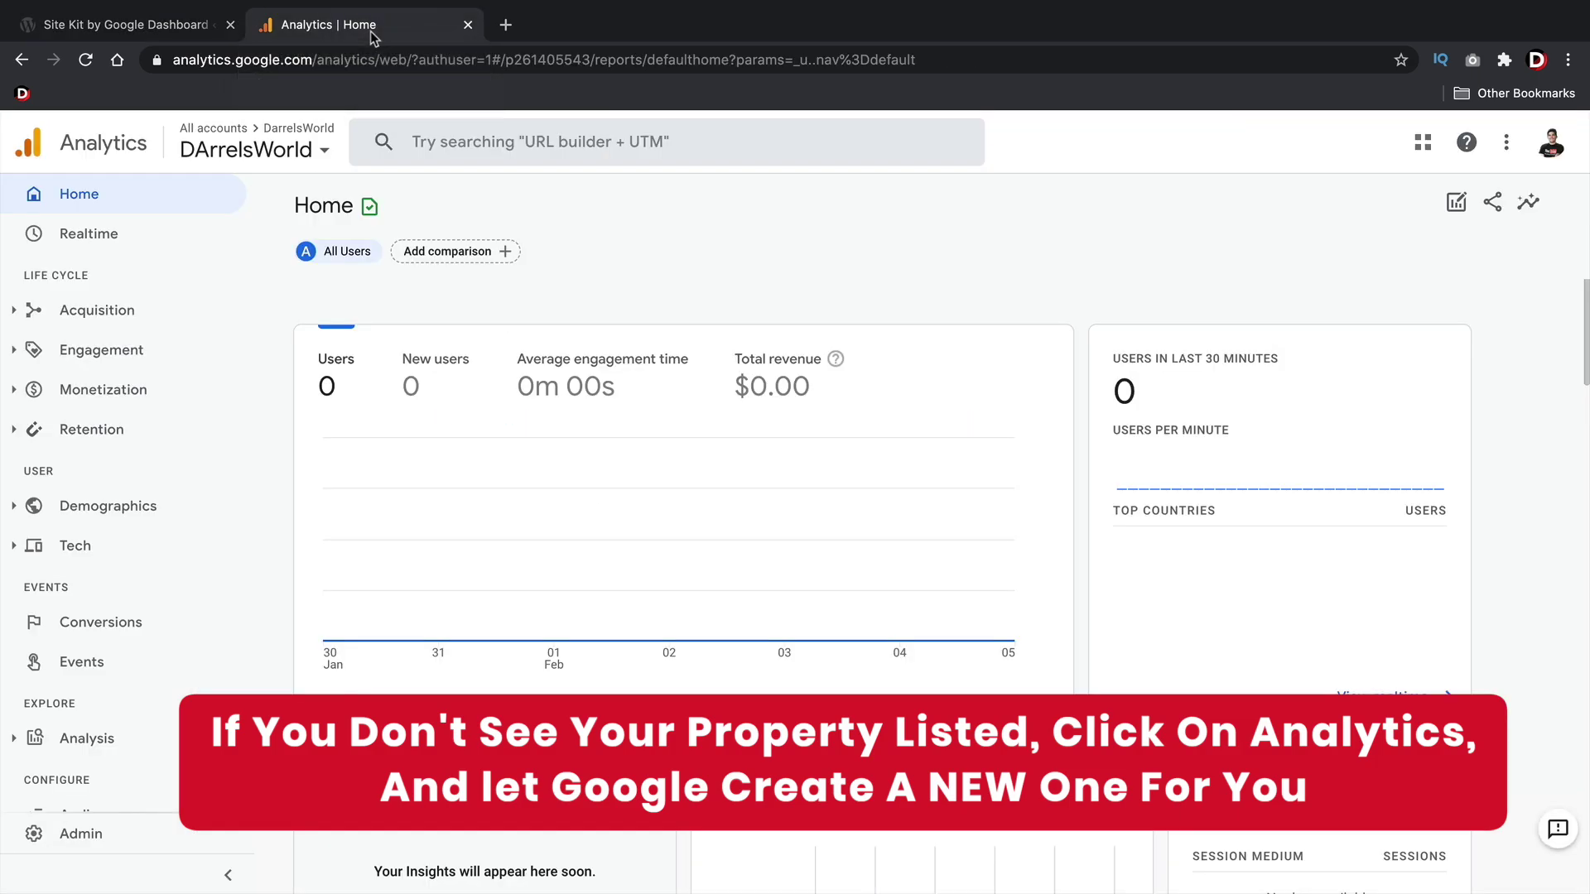
left_click(300, 145)
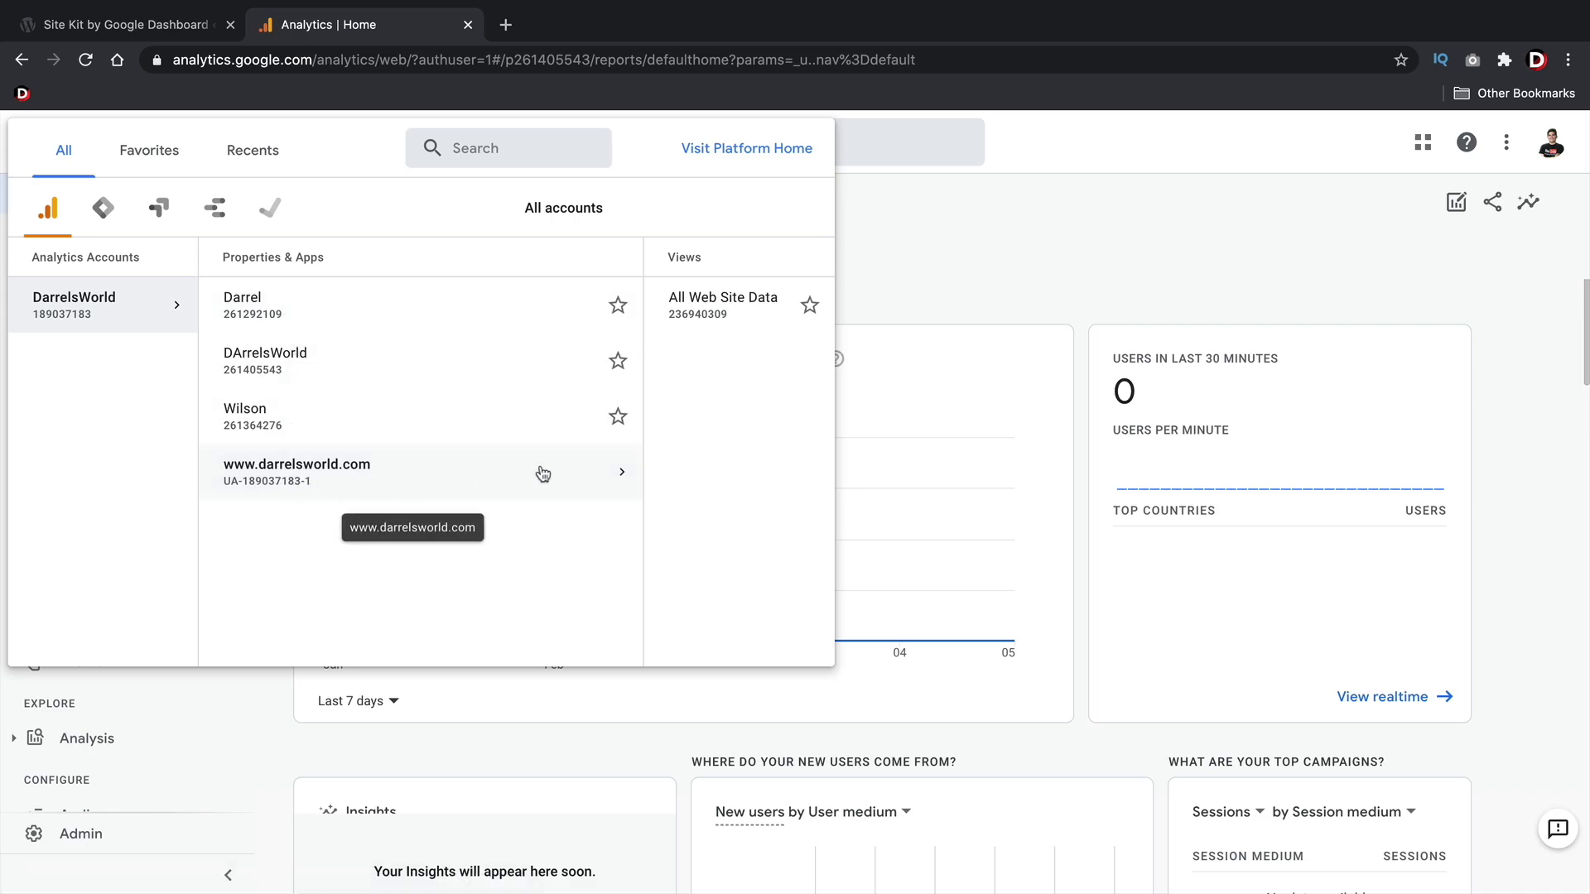
left_click(617, 478)
left_click(461, 305)
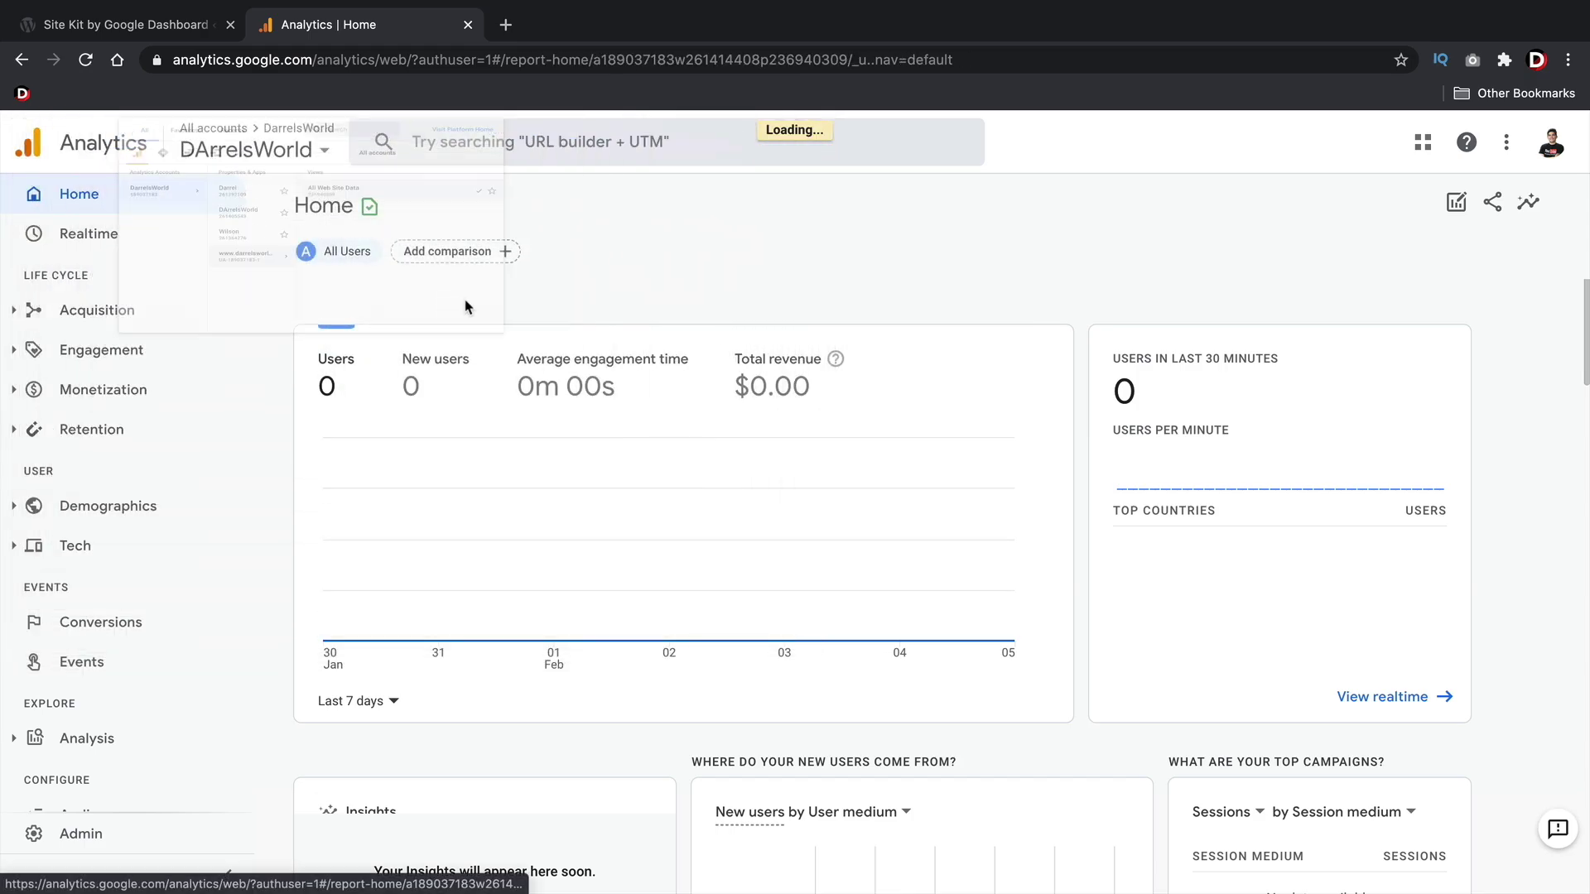
left_click(162, 31)
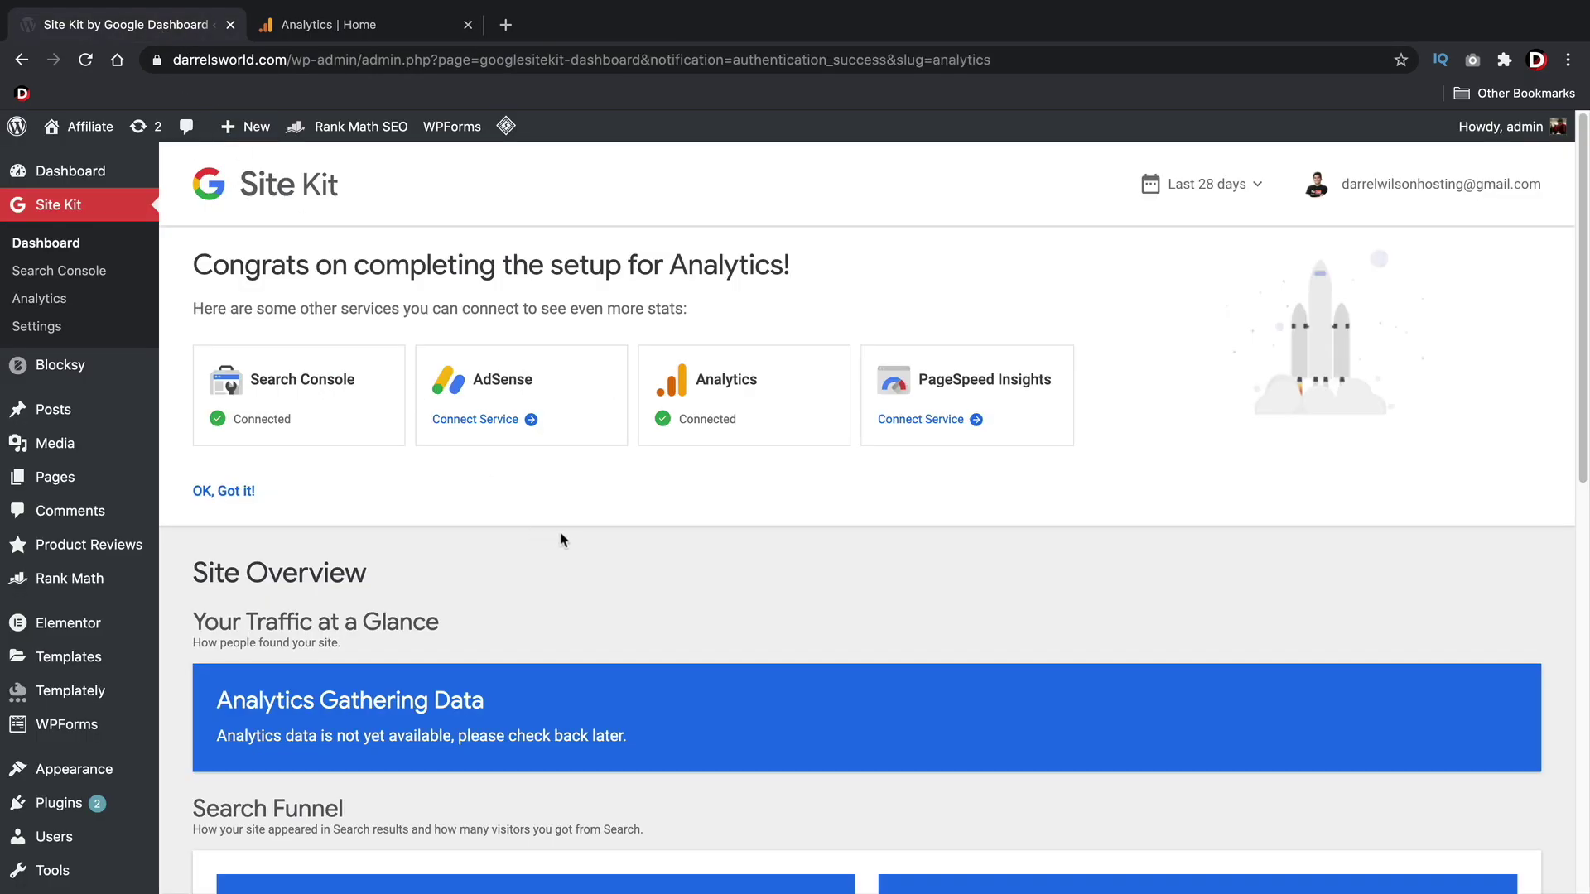
scroll(561, 540, "down", 5)
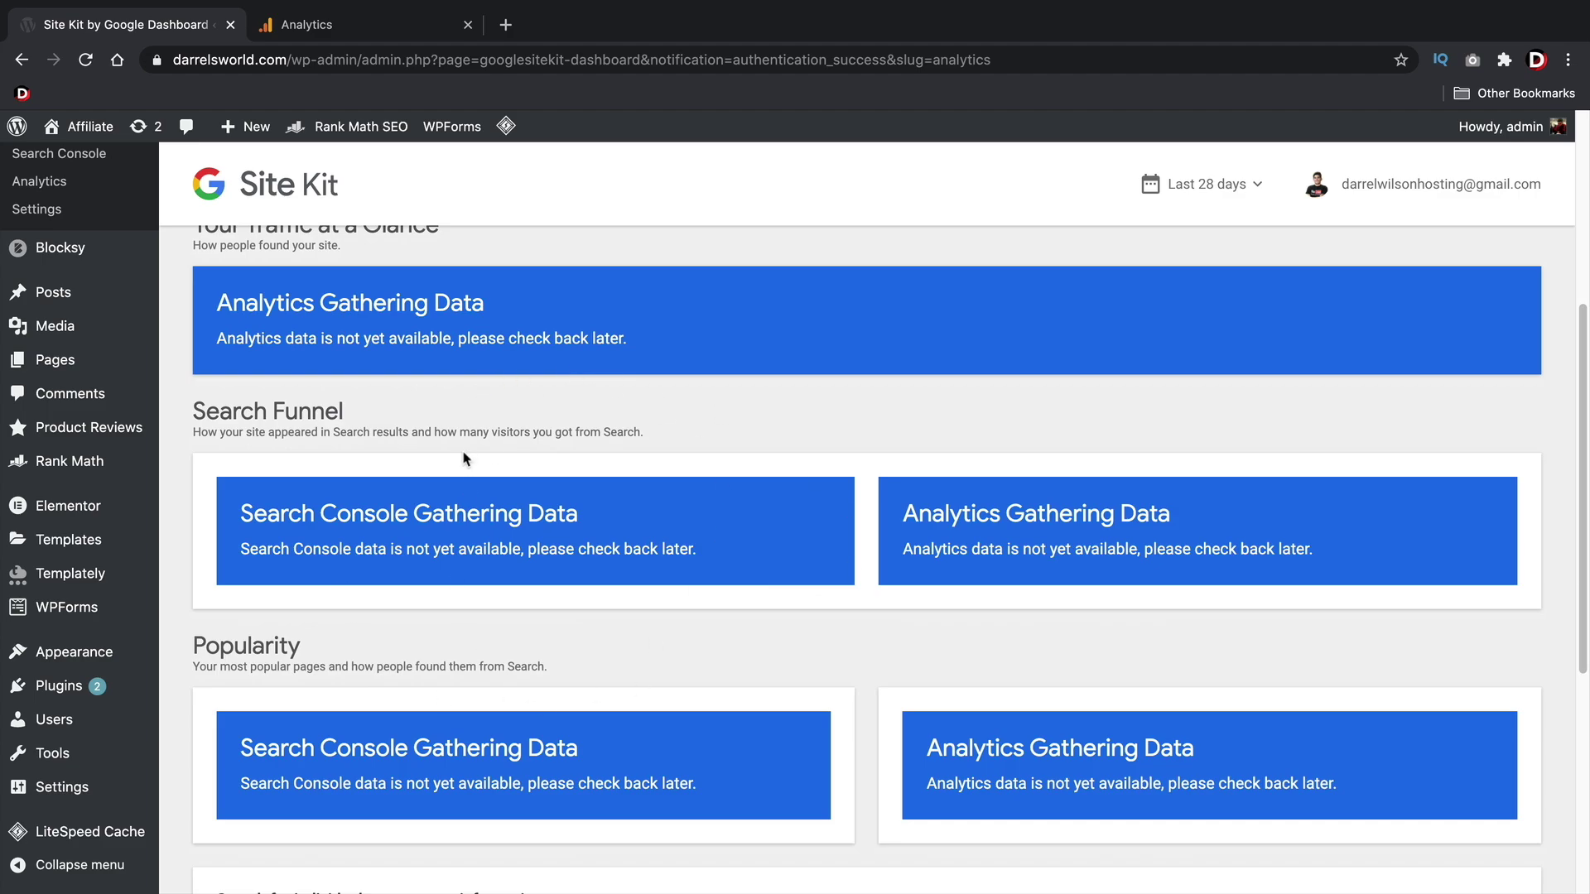
scroll(472, 473, "up", 1)
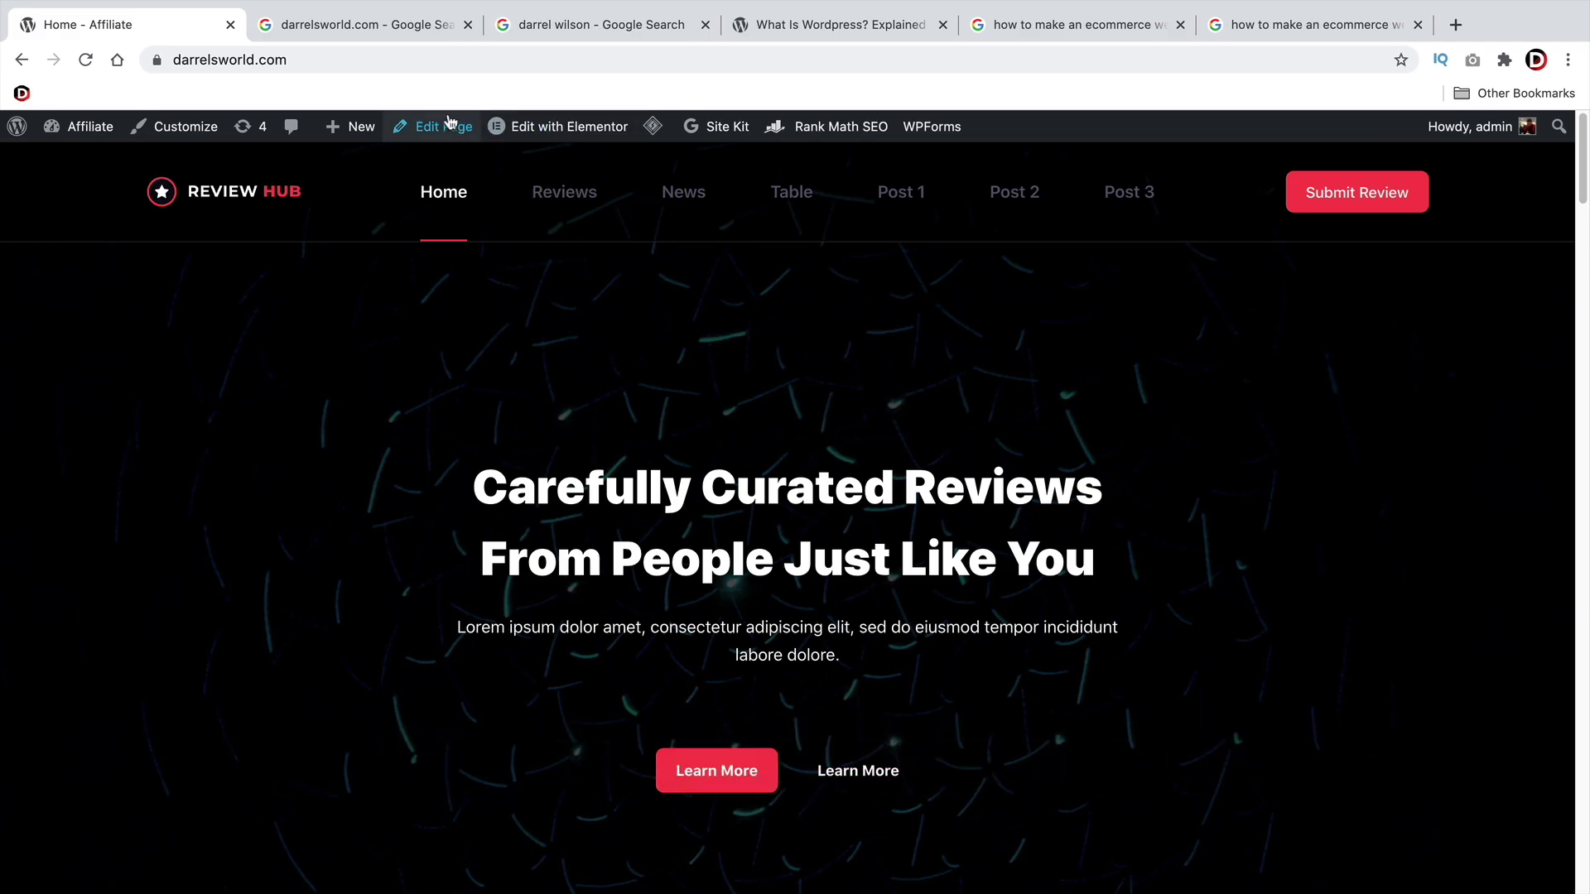
- Examine the titles and descriptions in the Google results for darrelsworld.com and compare them with the darrelwilson.com listing
left_click(331, 64)
left_click(348, 30)
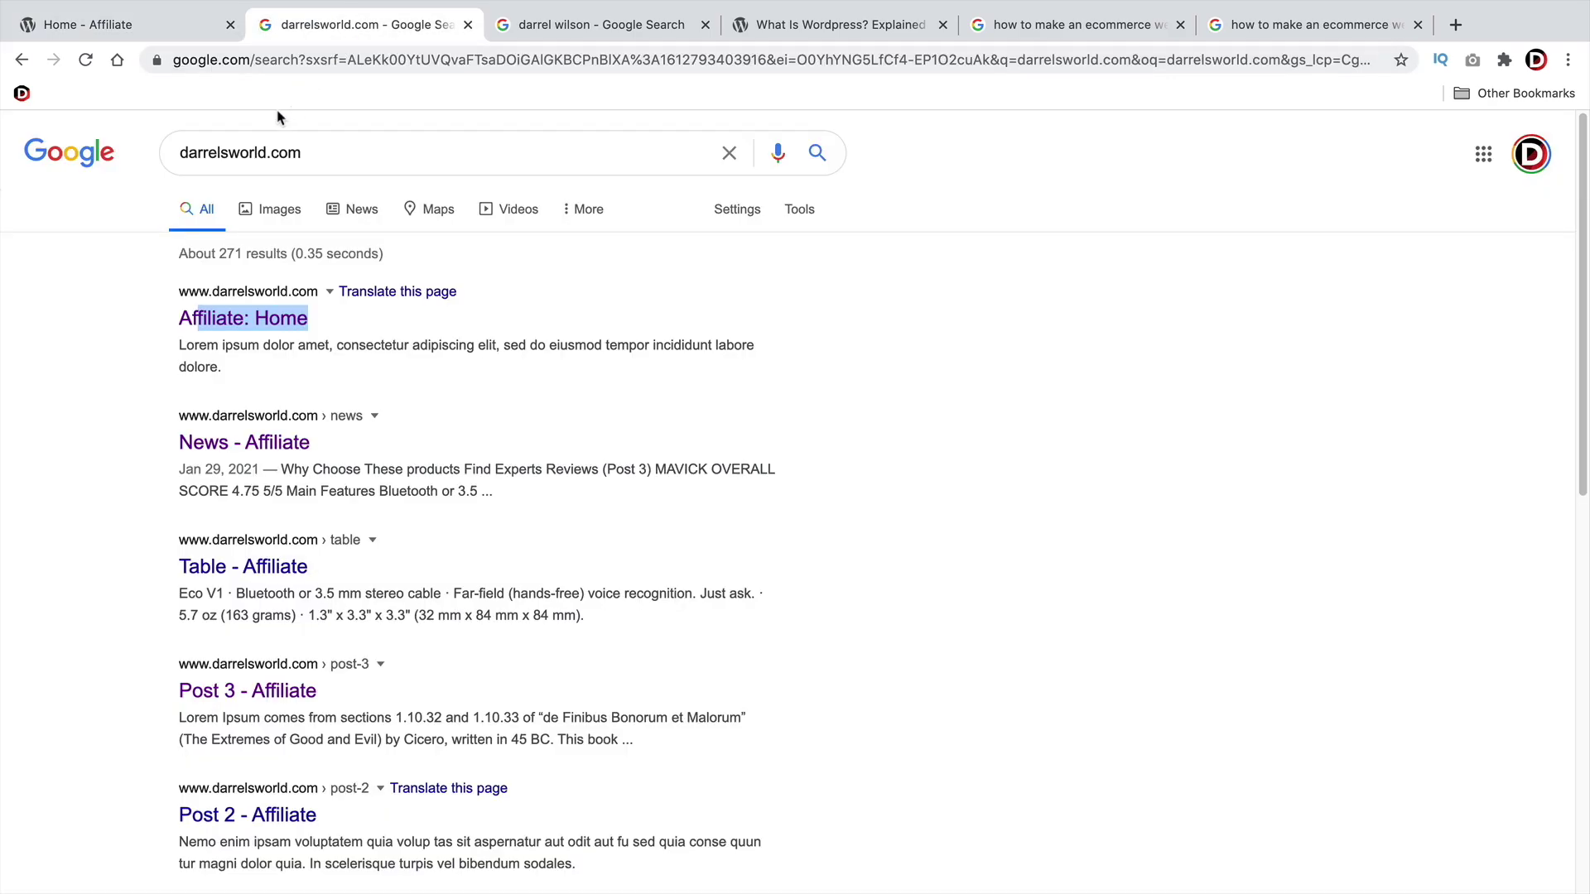
left_click(22, 315)
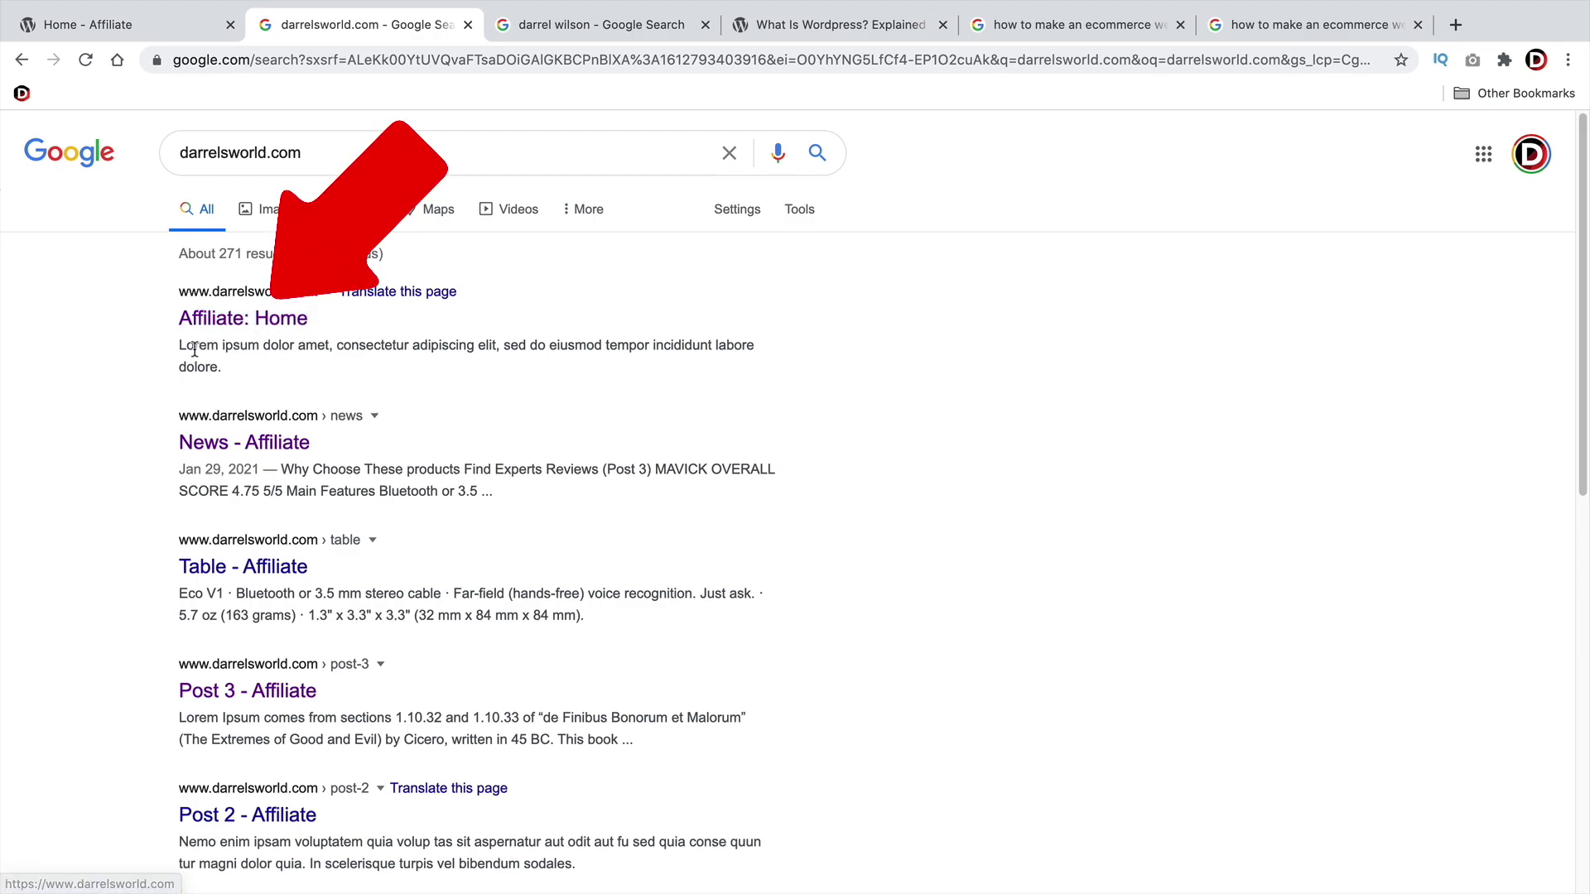
left_click_drag(193, 348, 259, 365)
left_click(258, 364)
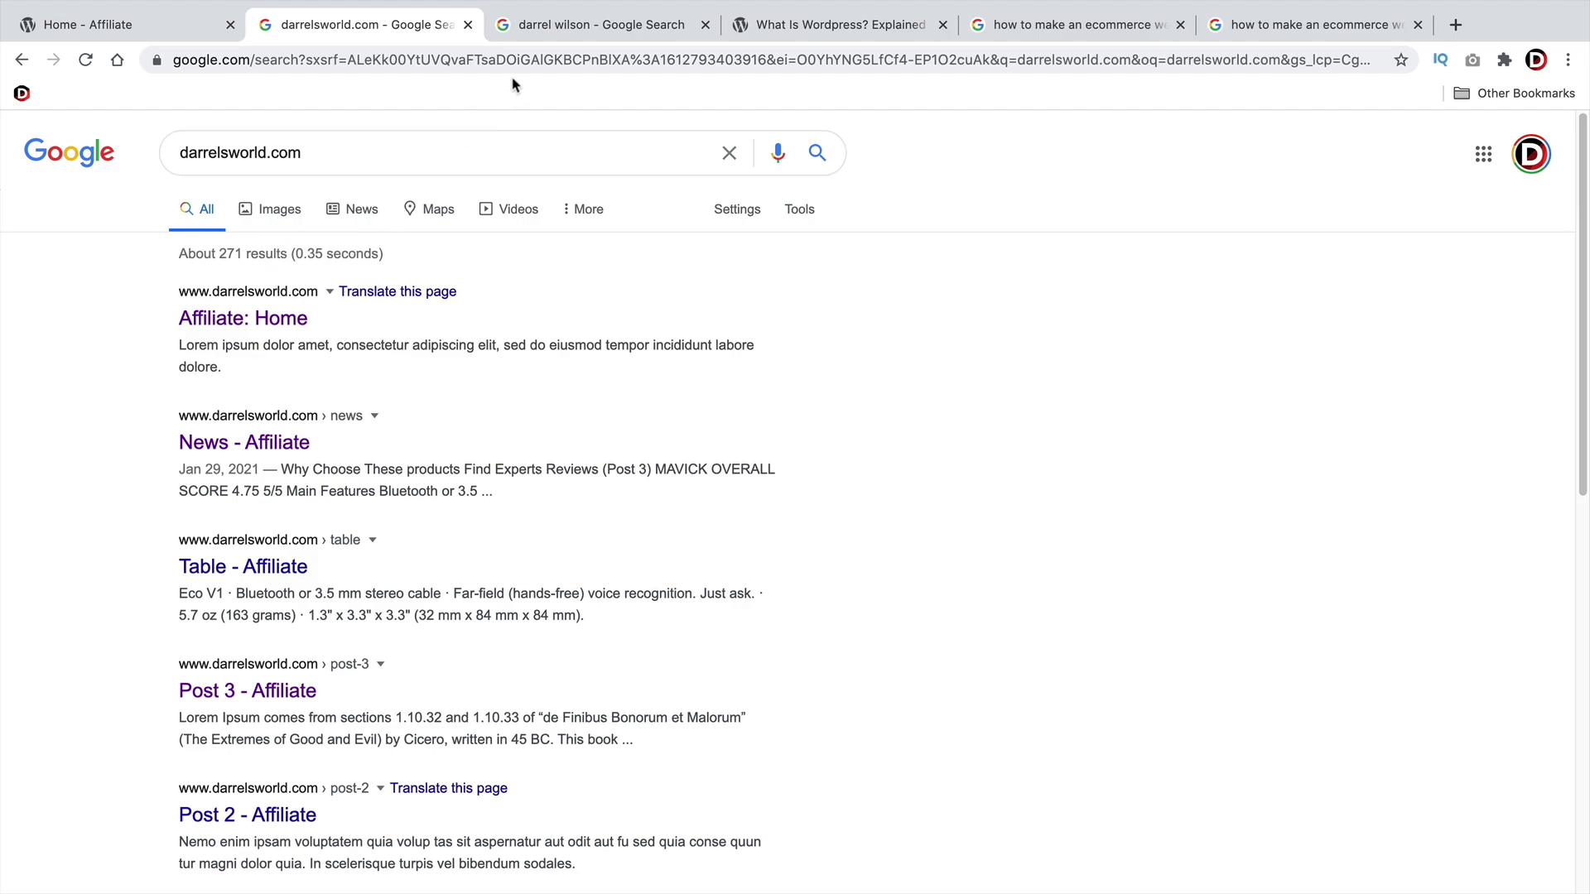
left_click(534, 24)
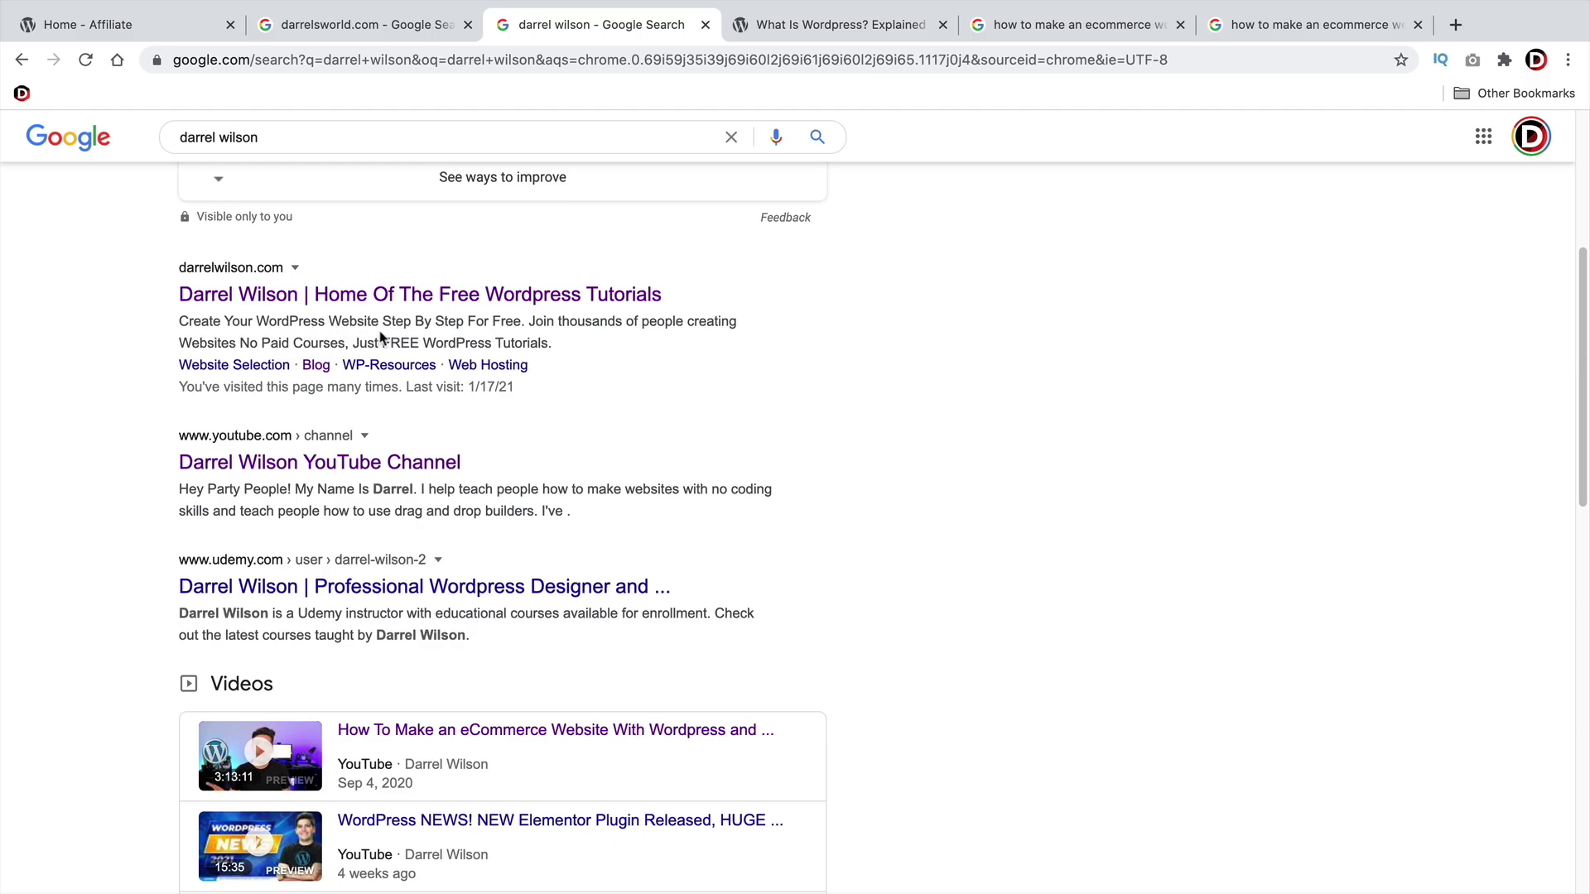
left_click_drag(524, 323, 250, 323)
left_click(575, 319)
left_click_drag(549, 342, 189, 328)
left_click(190, 329)
- Open the site's Home page for editing in WordPress, logging in with the username and account password
left_click(147, 33)
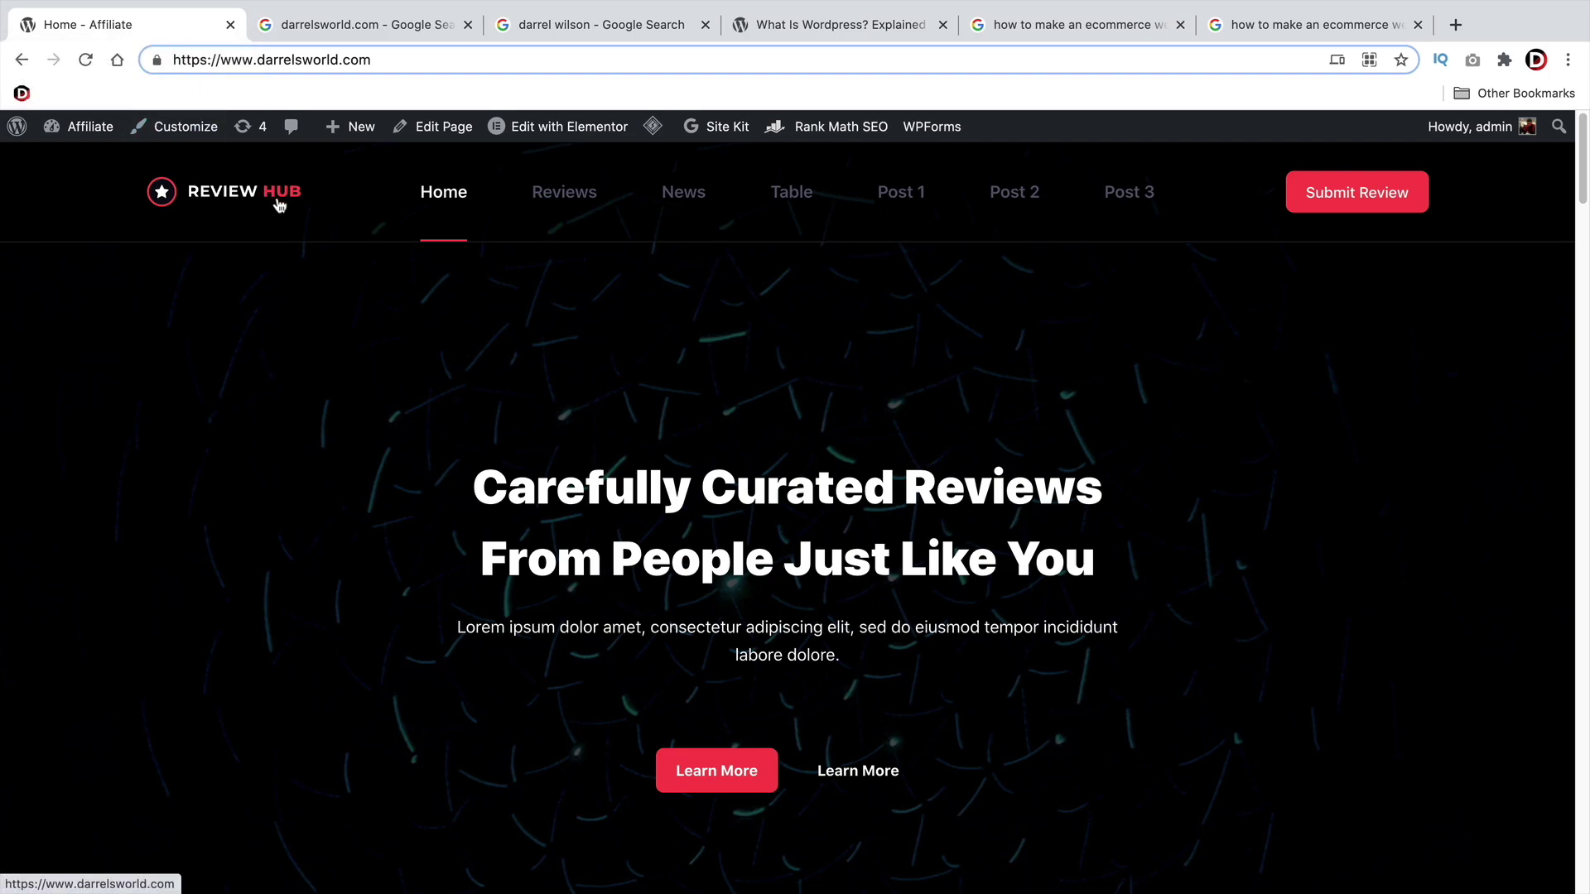
left_click(435, 127)
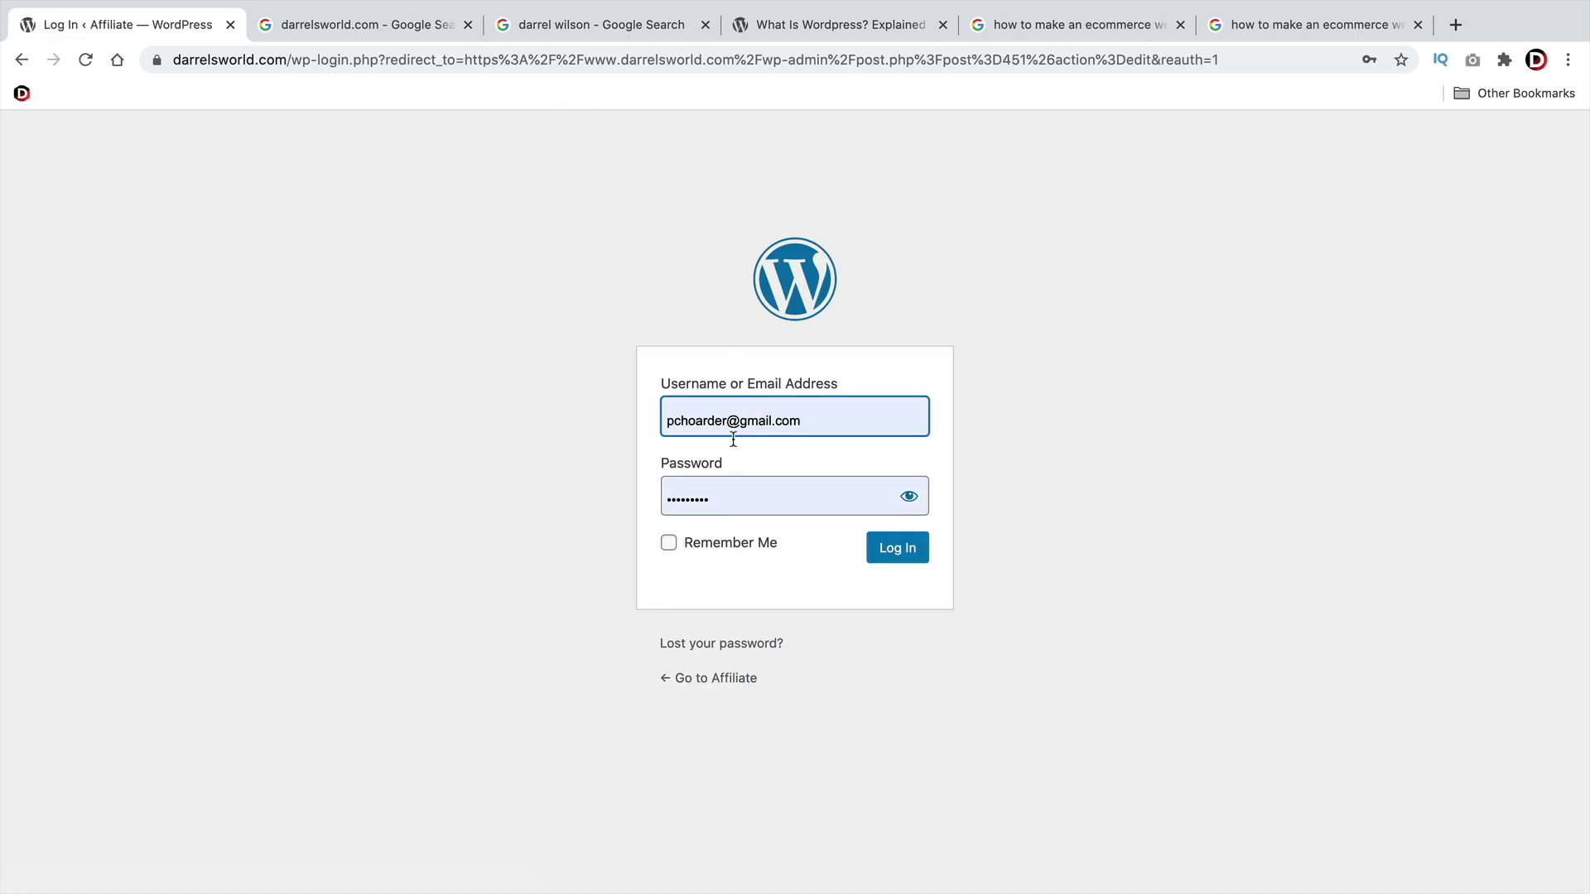
left_click(887, 549)
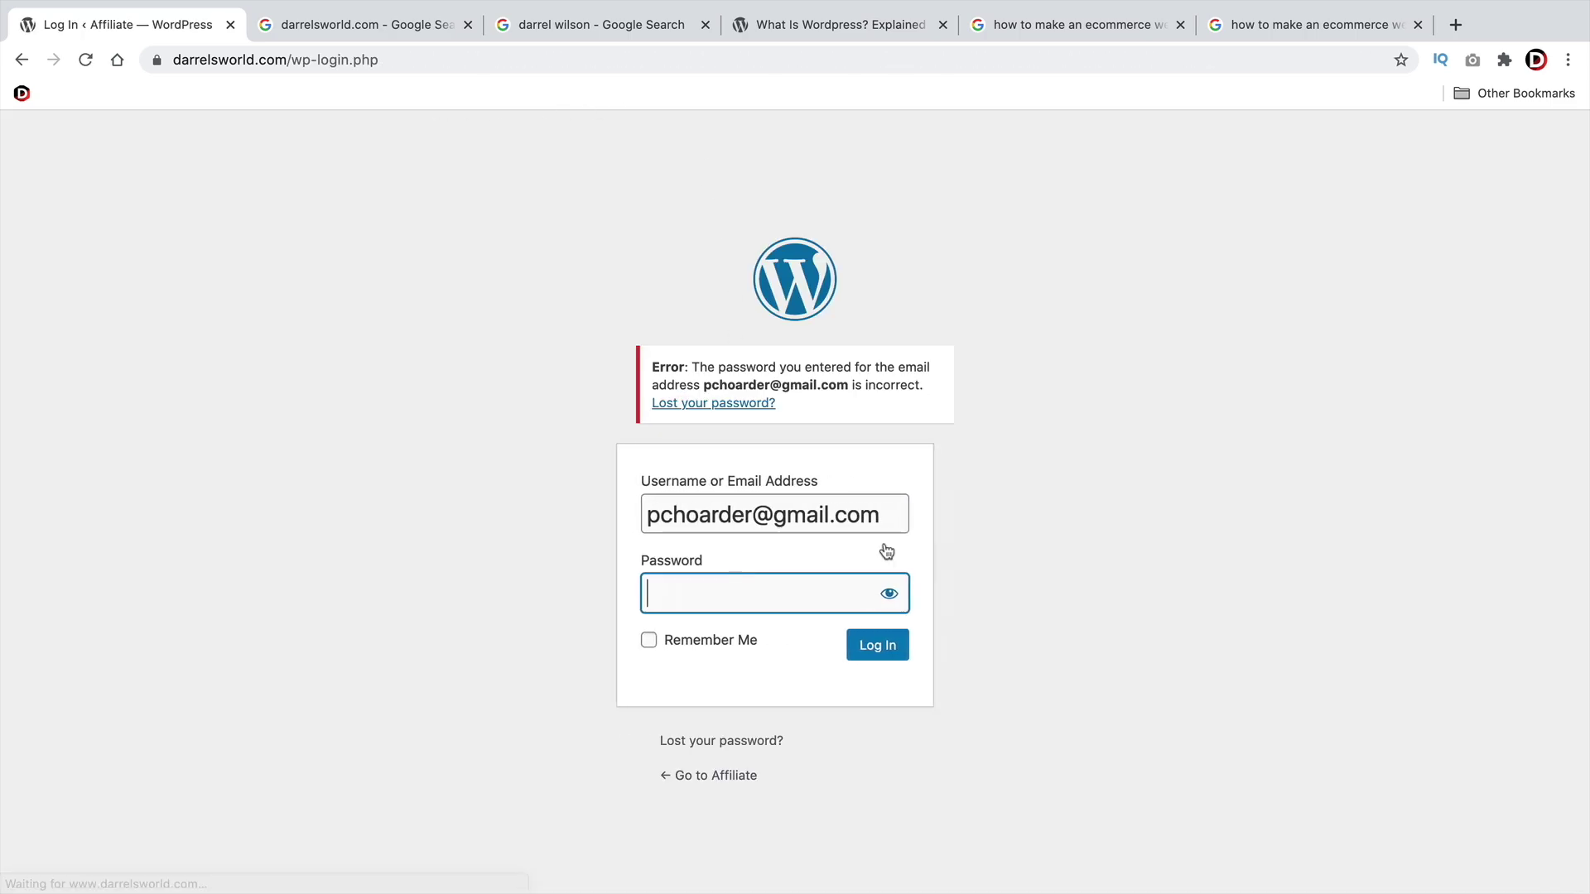
left_click(877, 590)
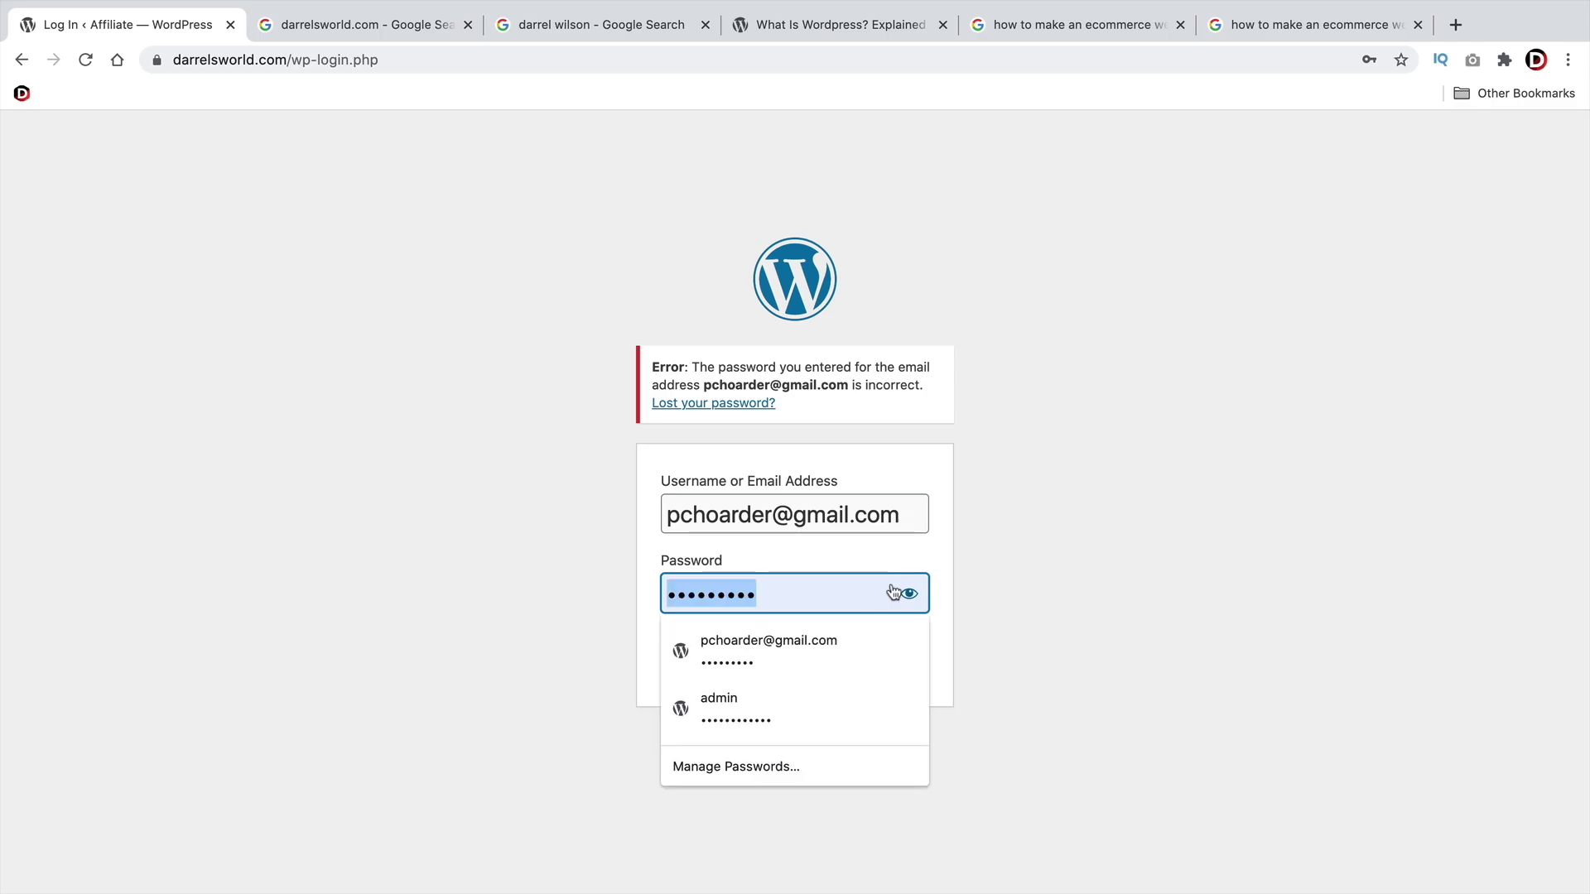
key("BackSpace")
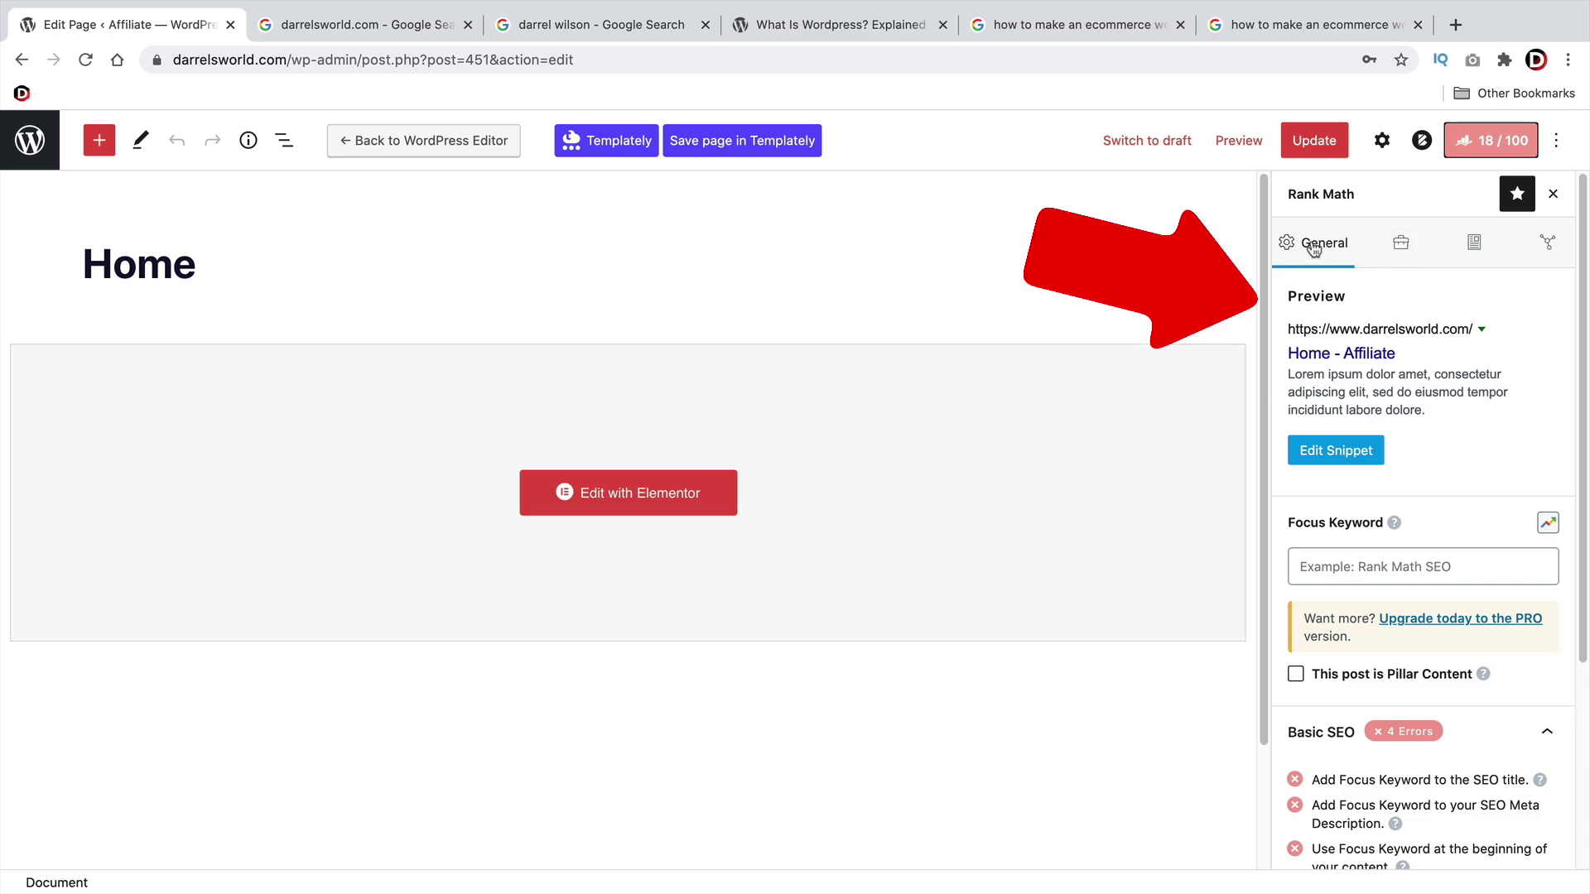
- Look through Rank Math's settings for the Home page, including Schema and the social snippet preview, and return to the General settings
left_click(1400, 242)
left_click(1488, 249)
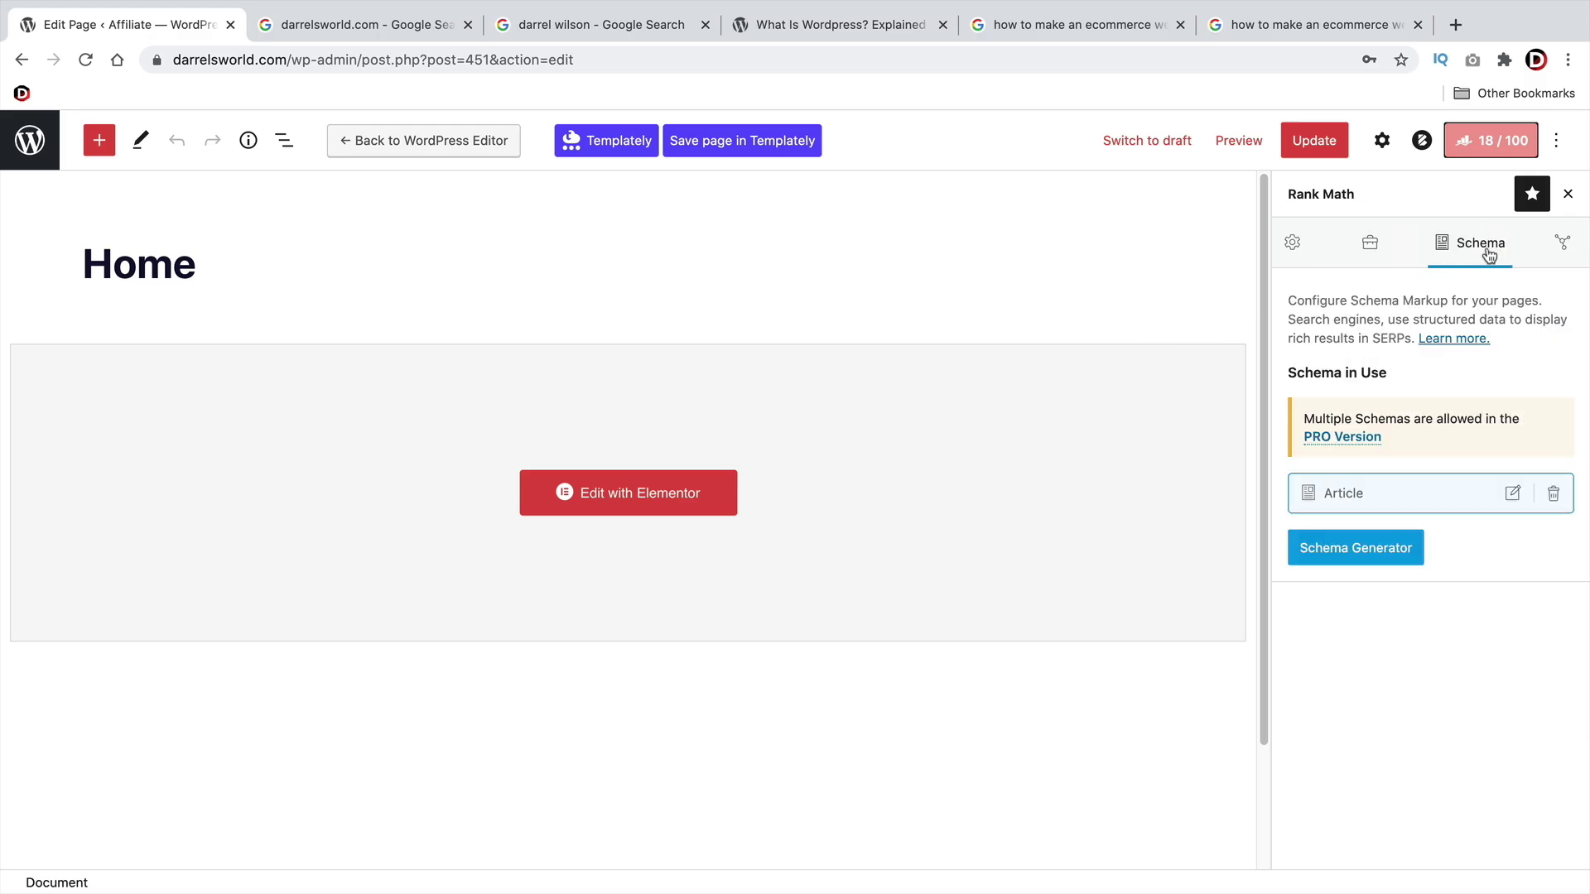
left_click(1559, 248)
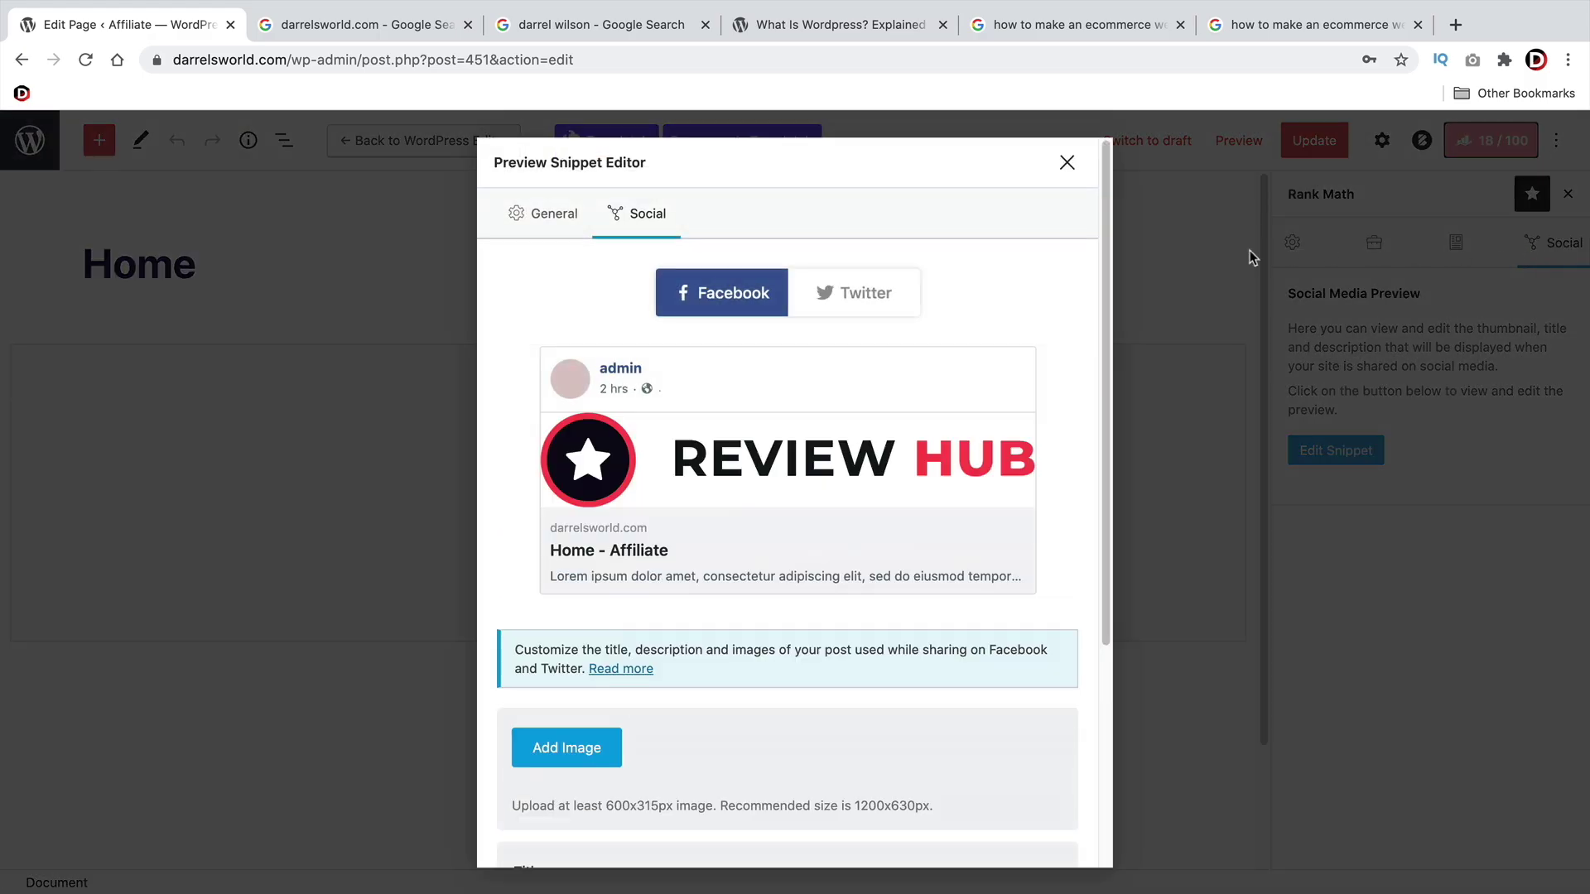
left_click(1066, 162)
left_click(1290, 242)
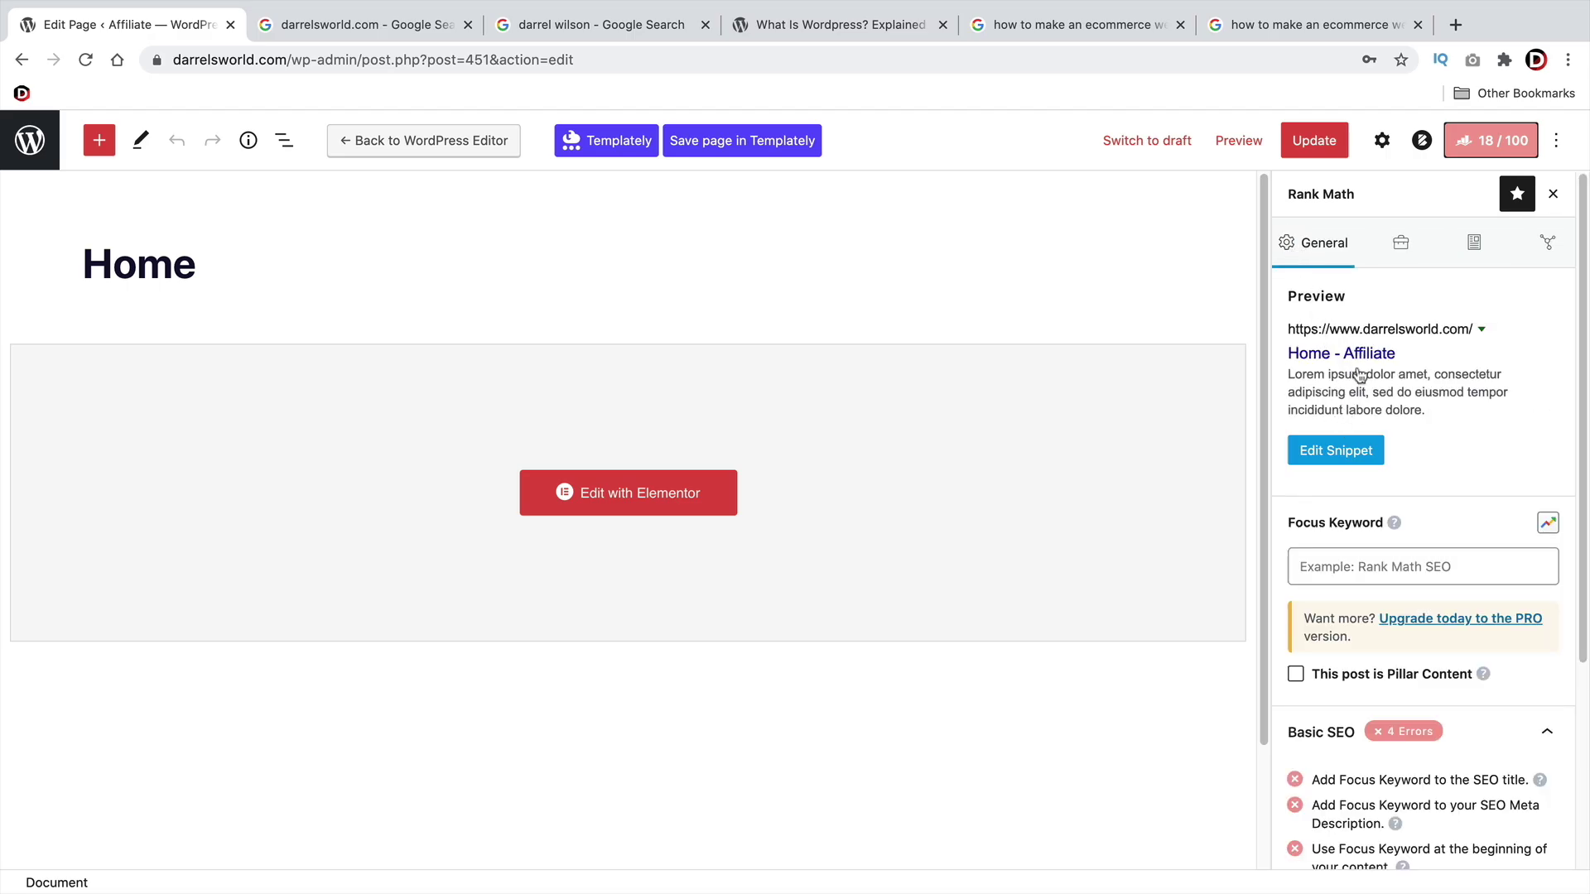
- Open the Home page's snippet editor and browse the variables available for its title
left_click(1354, 453)
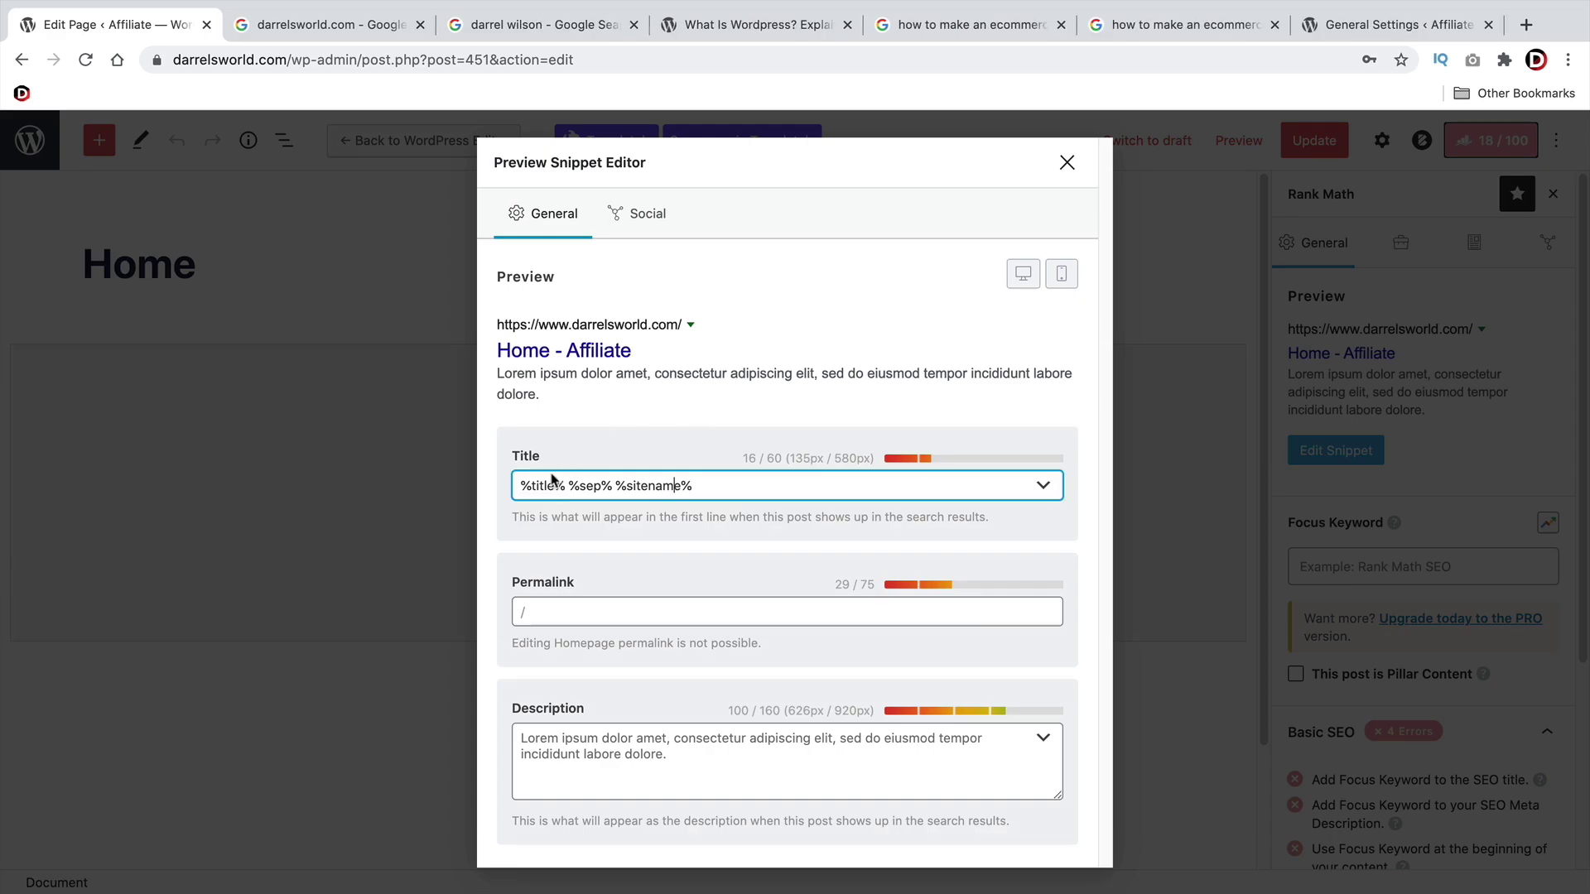
left_click_drag(703, 485, 621, 480)
left_click(672, 411)
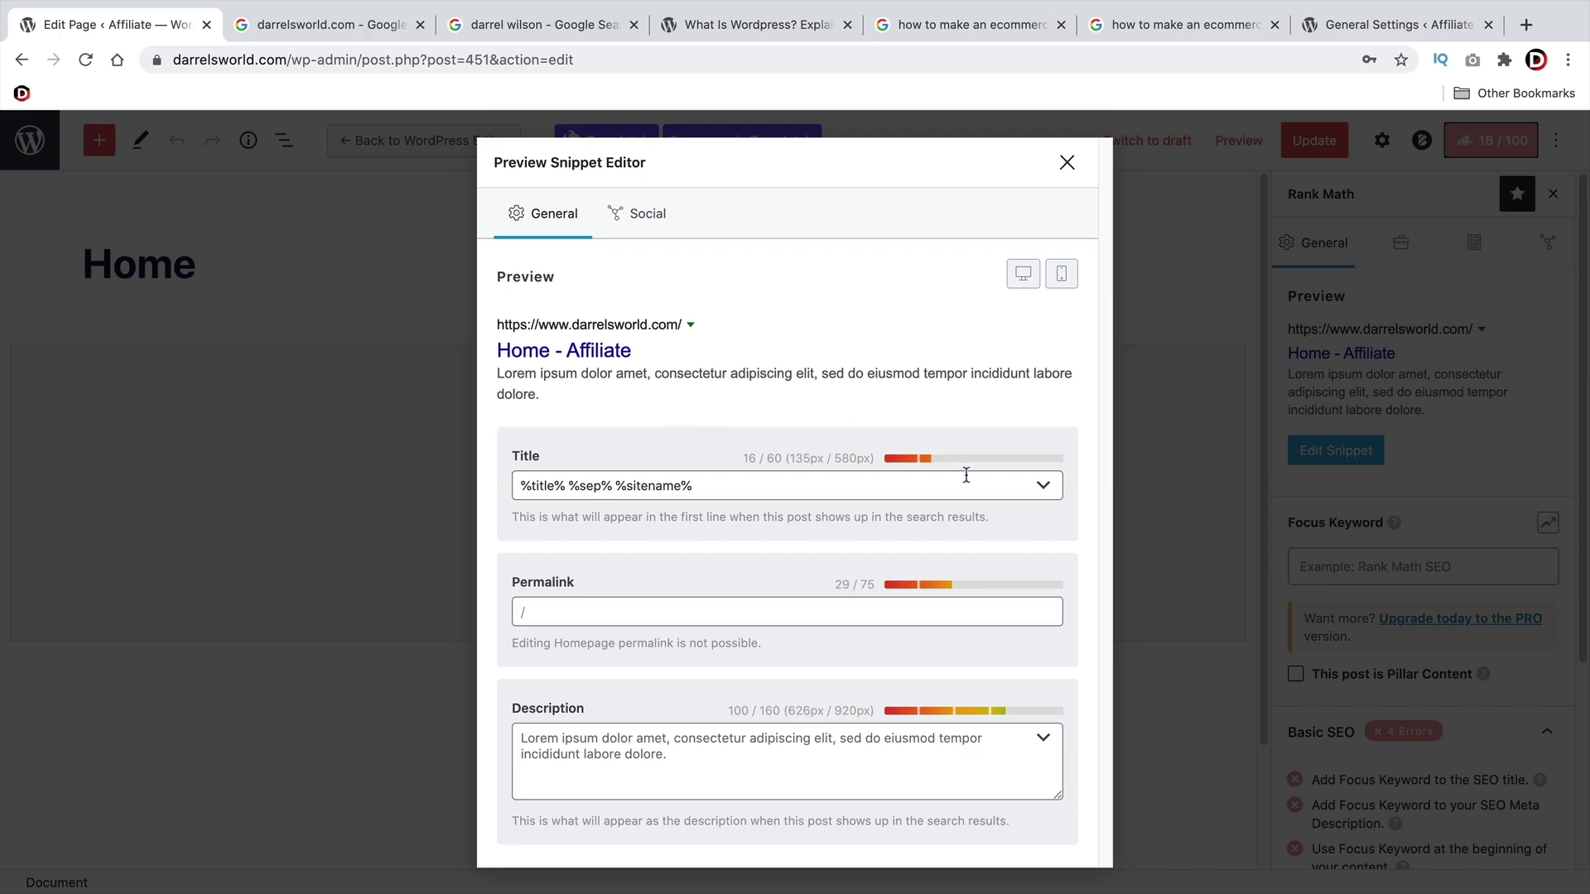
left_click(1042, 488)
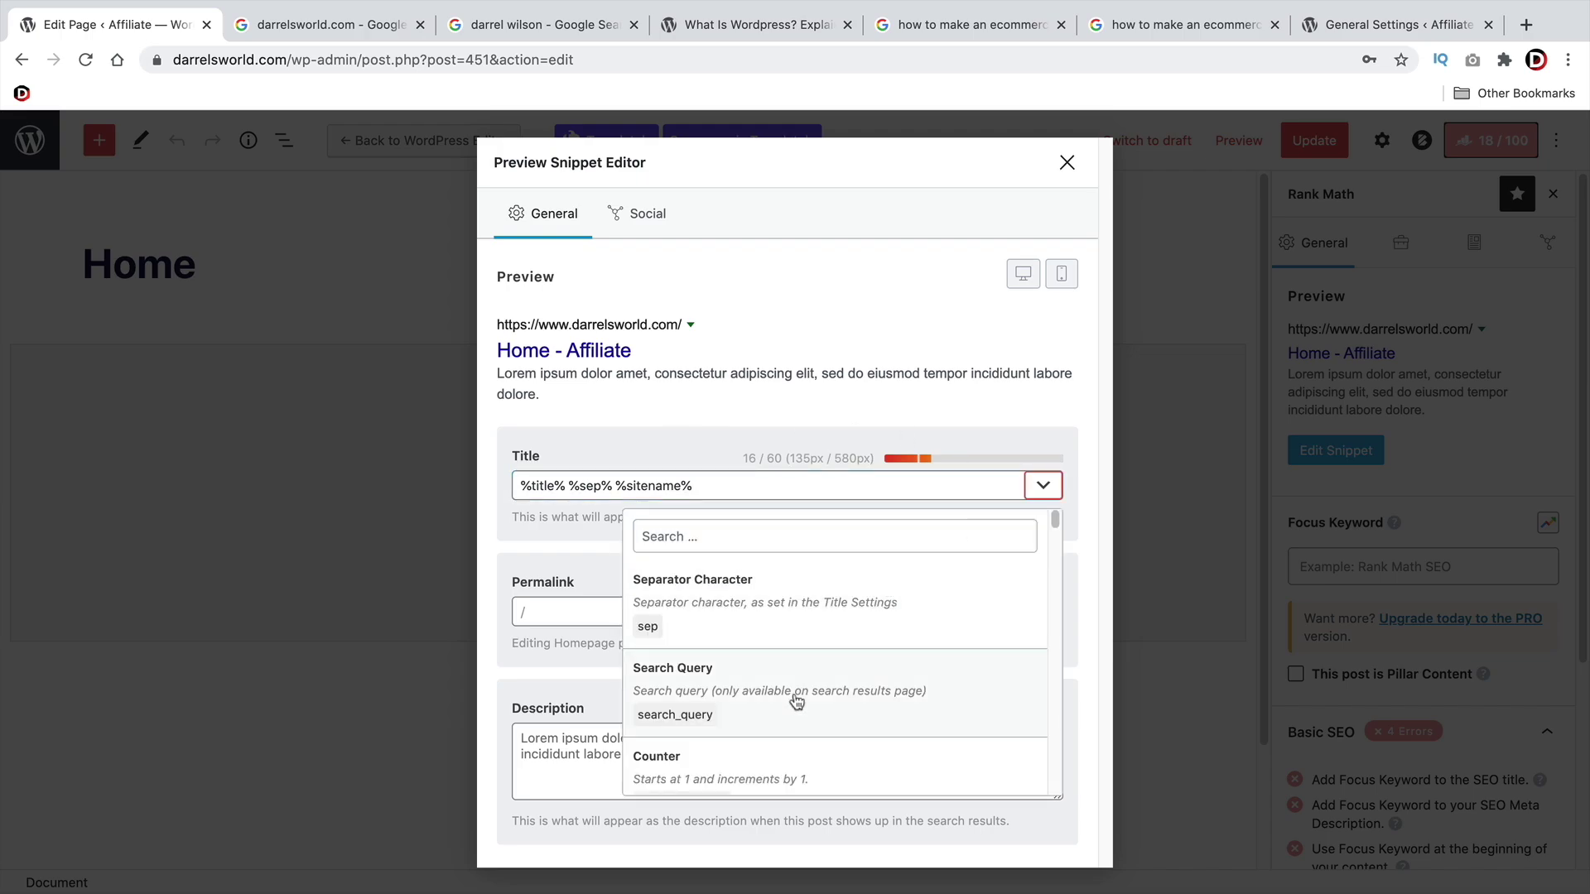
scroll(808, 671, "down", 5)
scroll(770, 592, "down", 3)
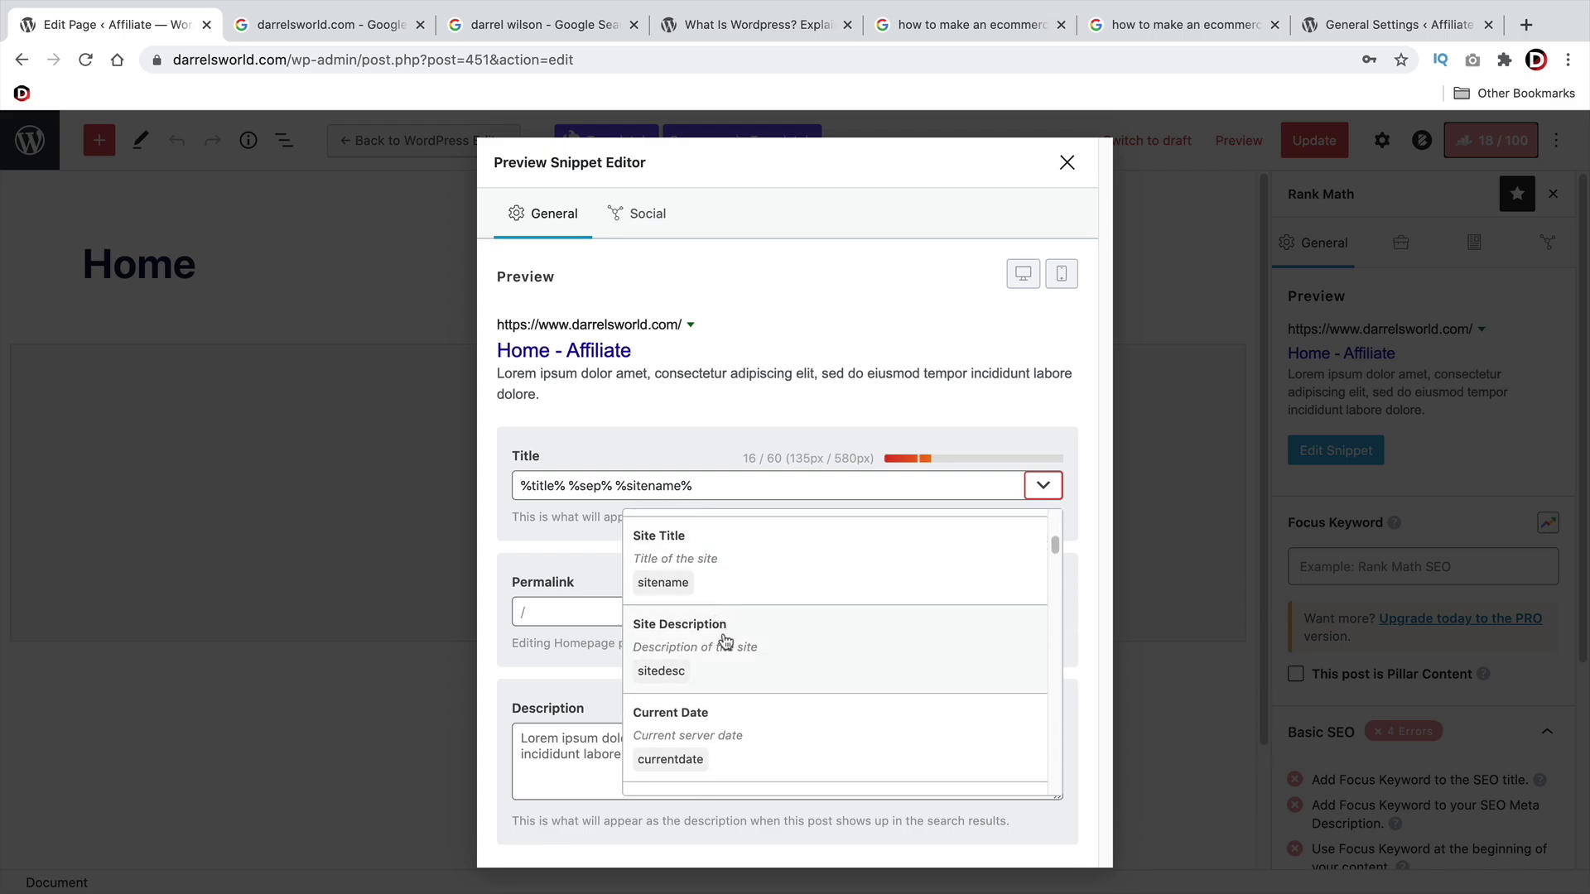
scroll(757, 628, "down", 3)
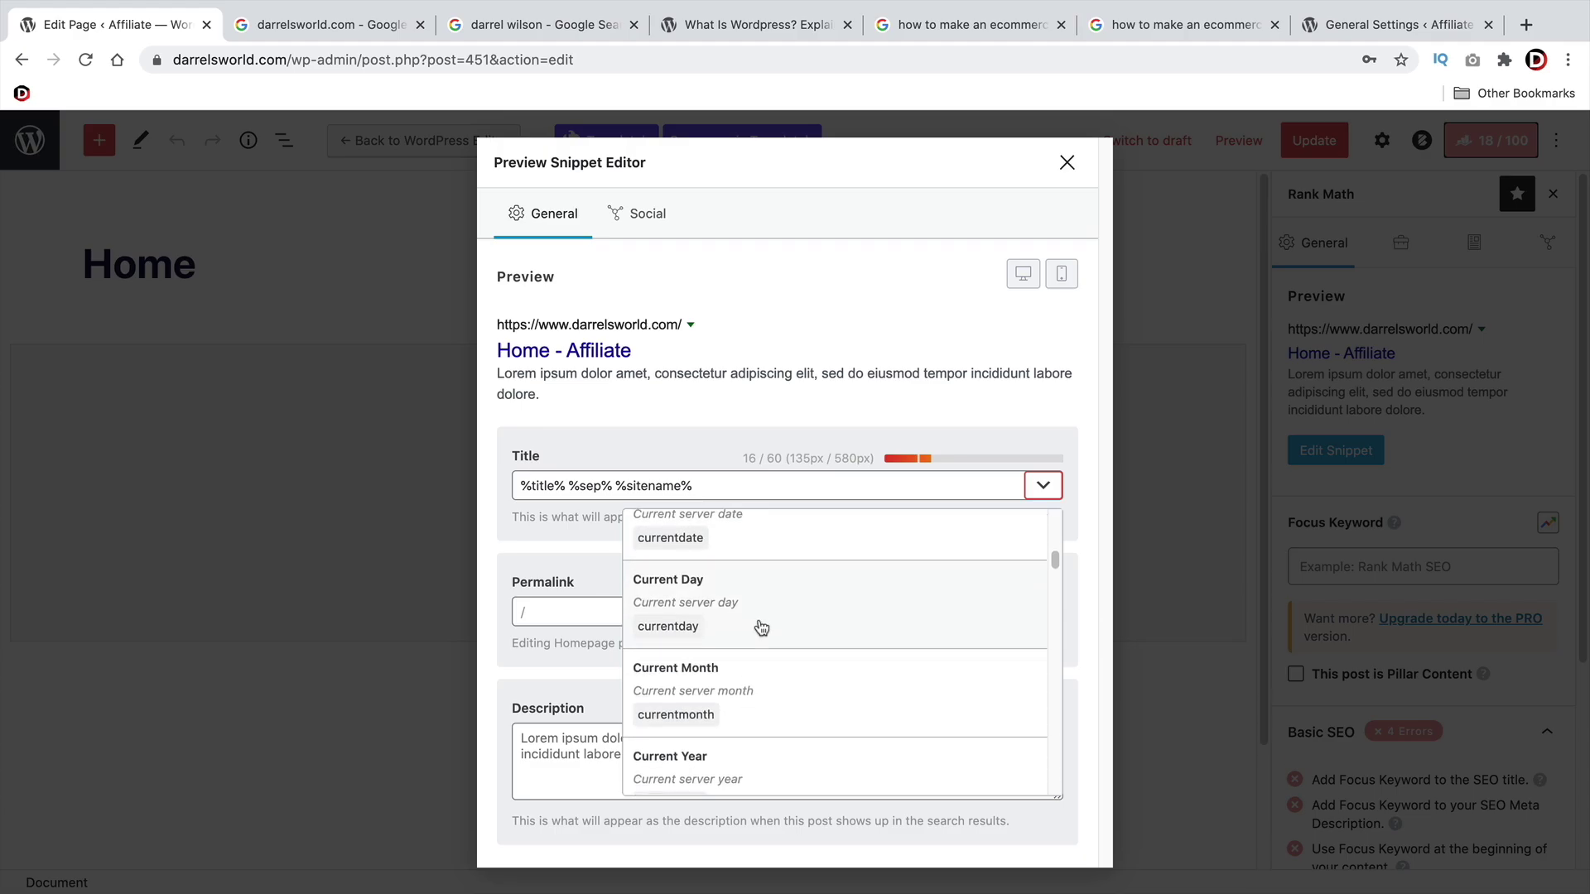
scroll(760, 628, "up", 5)
left_click(846, 414)
- Check the Site Title in the WordPress General Settings and return to the snippet editor
left_click(1397, 30)
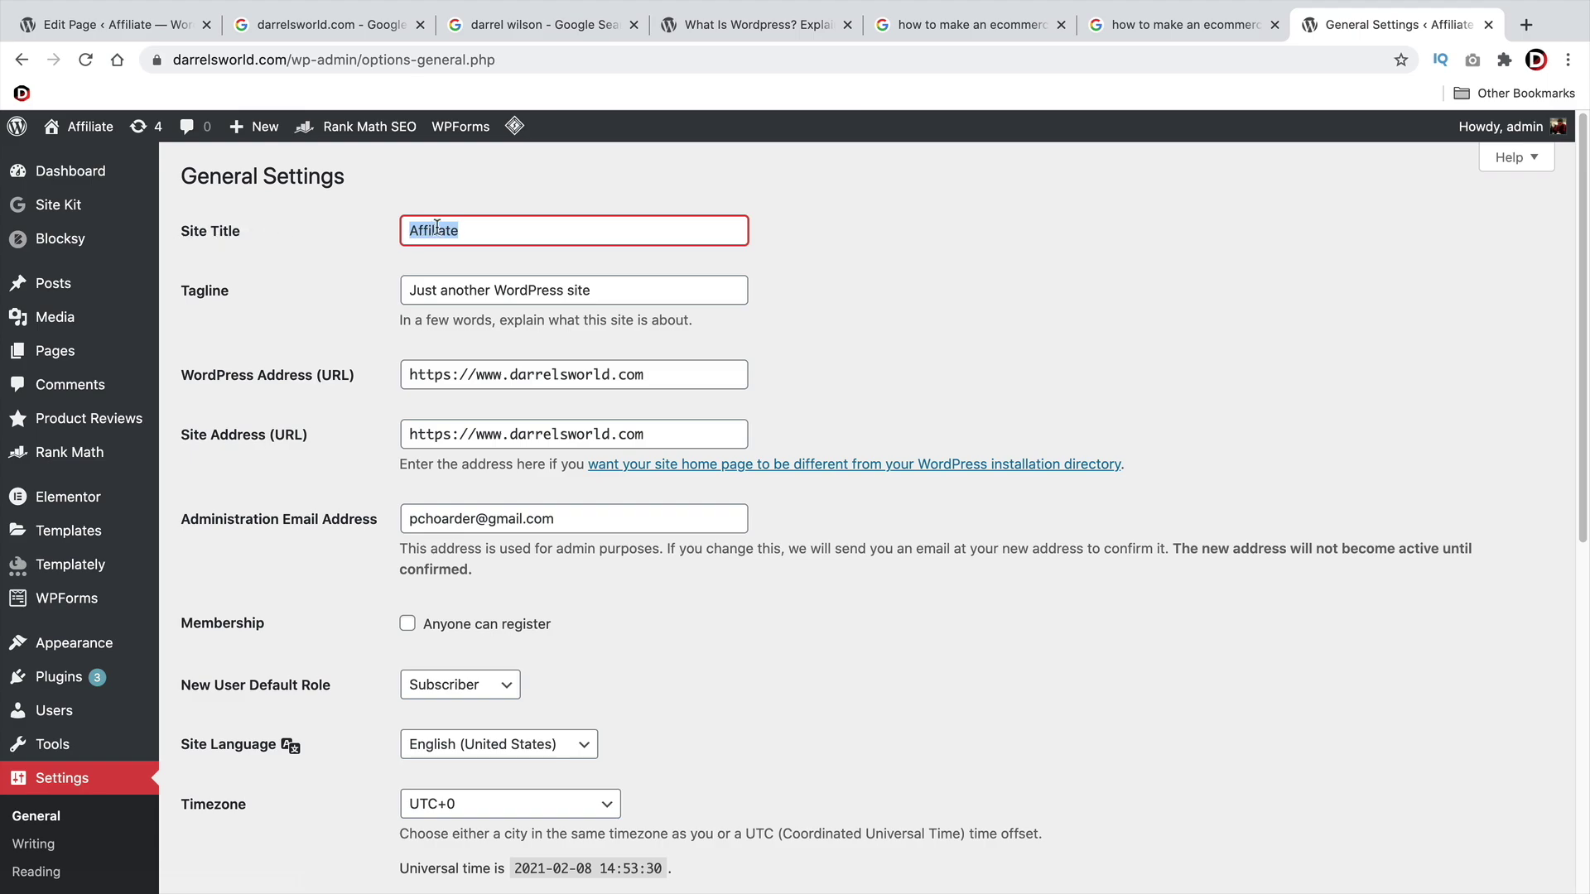
left_click(477, 229)
double_click(423, 230)
left_click(130, 33)
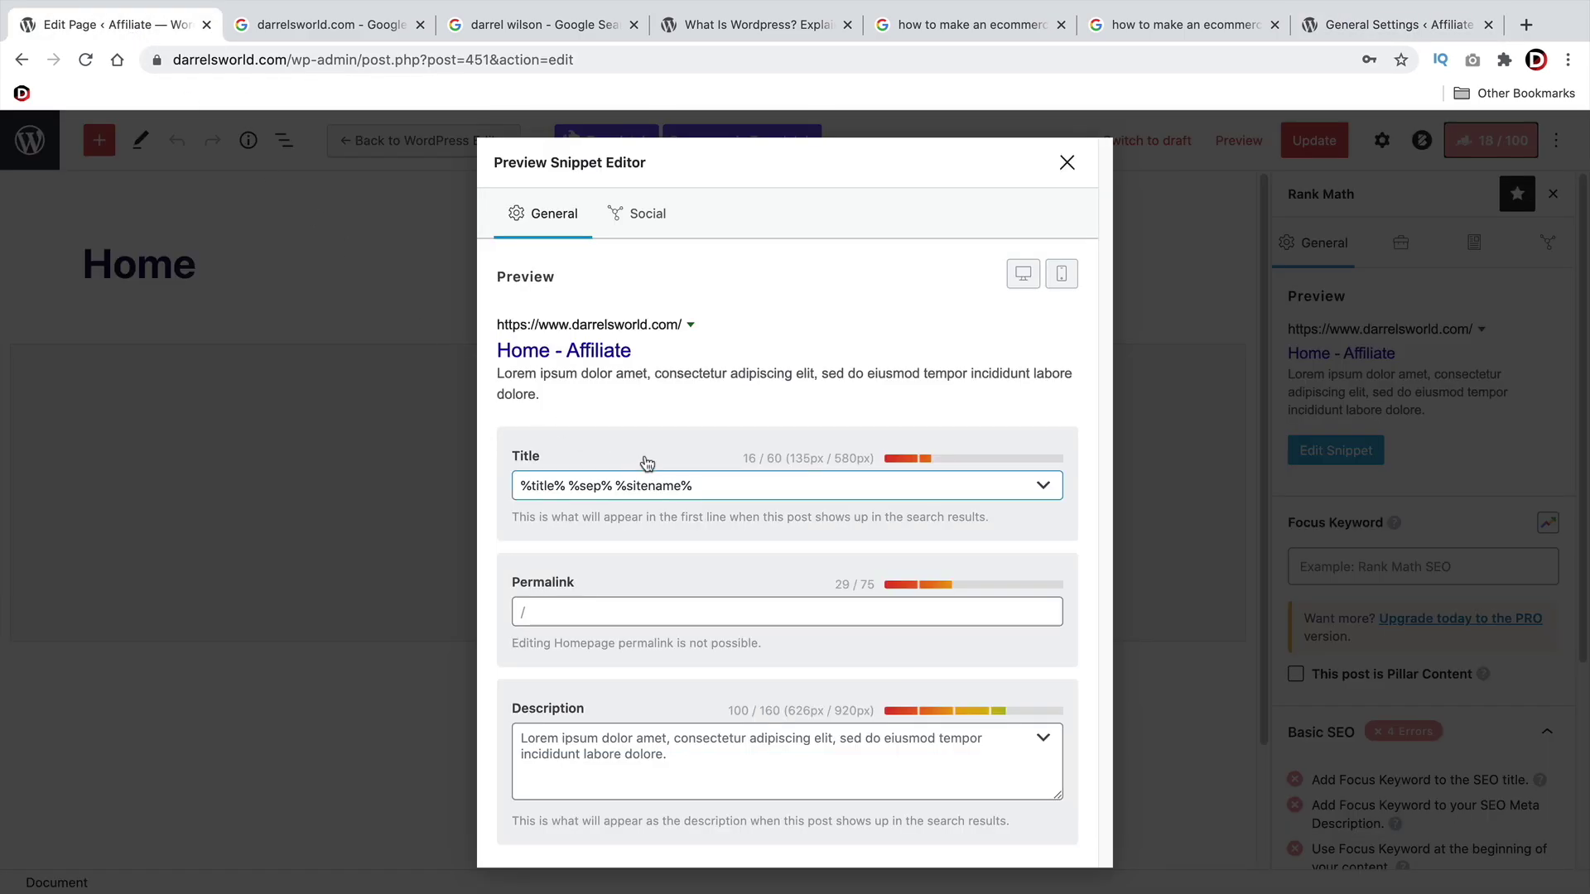
- Review the description of the darrelwilson.com listing in the Google results as a snippet example
left_click(542, 25)
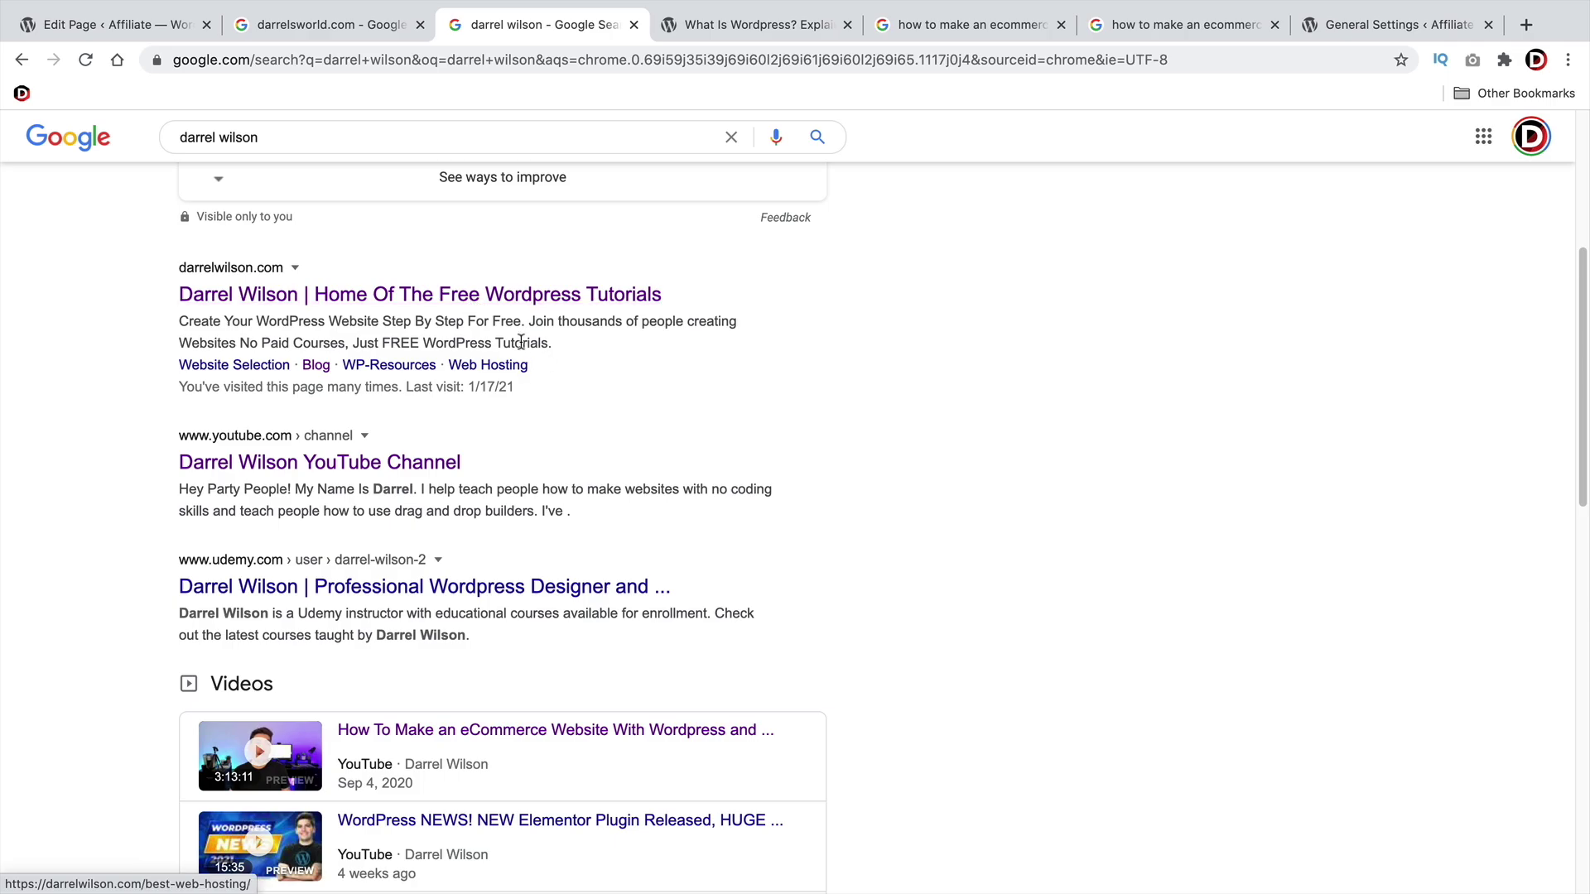
left_click_drag(551, 342, 470, 323)
left_click(470, 323)
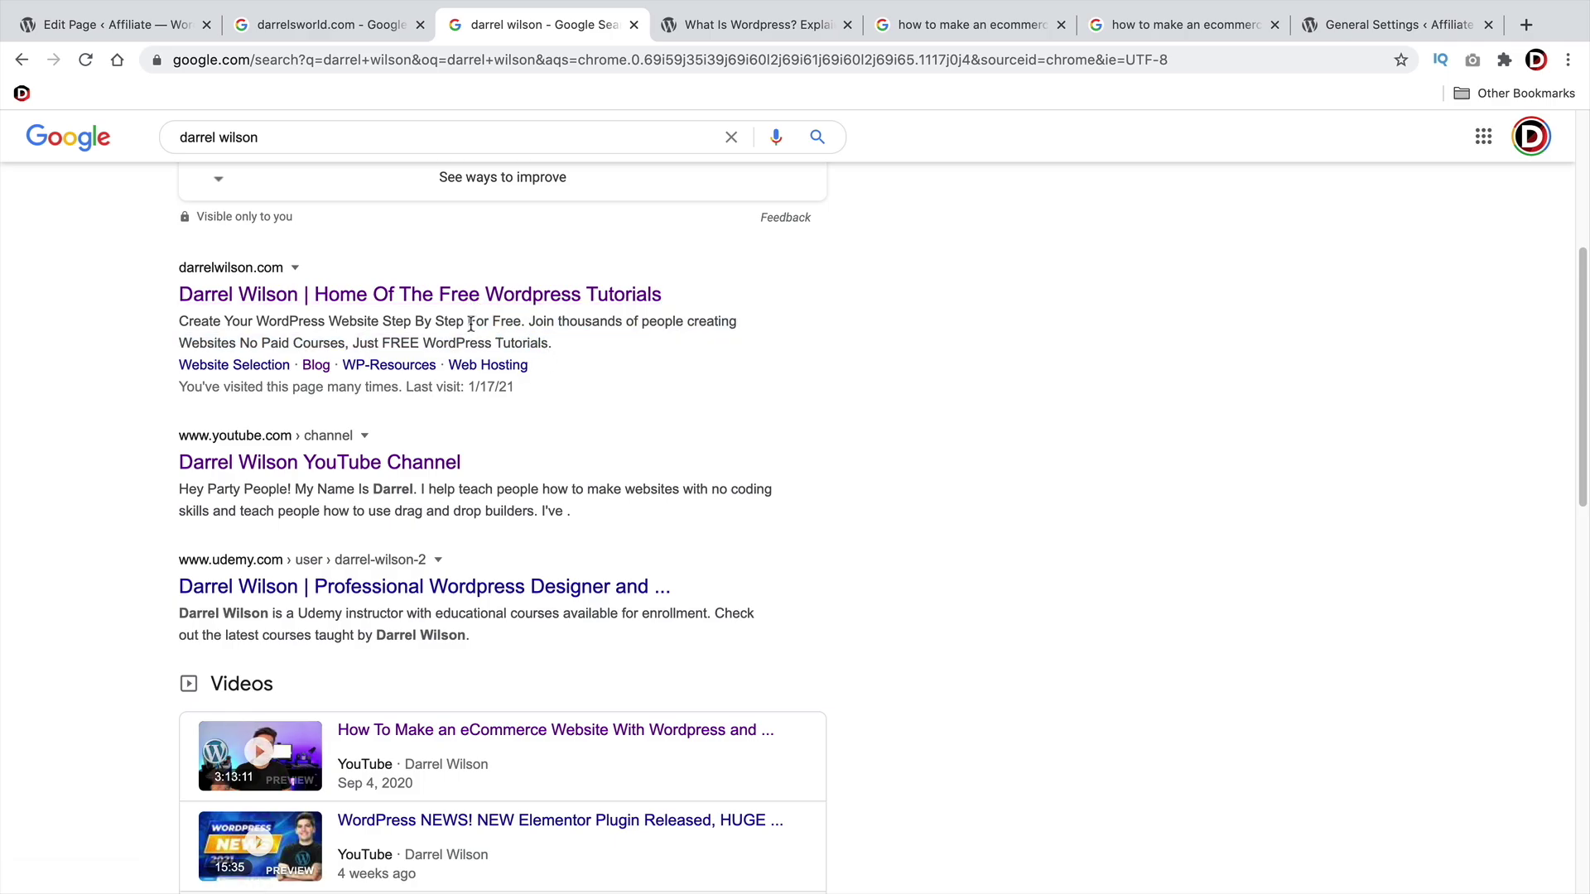
- In the Home page's snippet title, delete the %title% variable and cut %sep%, leaving only %sitename%
left_click(154, 30)
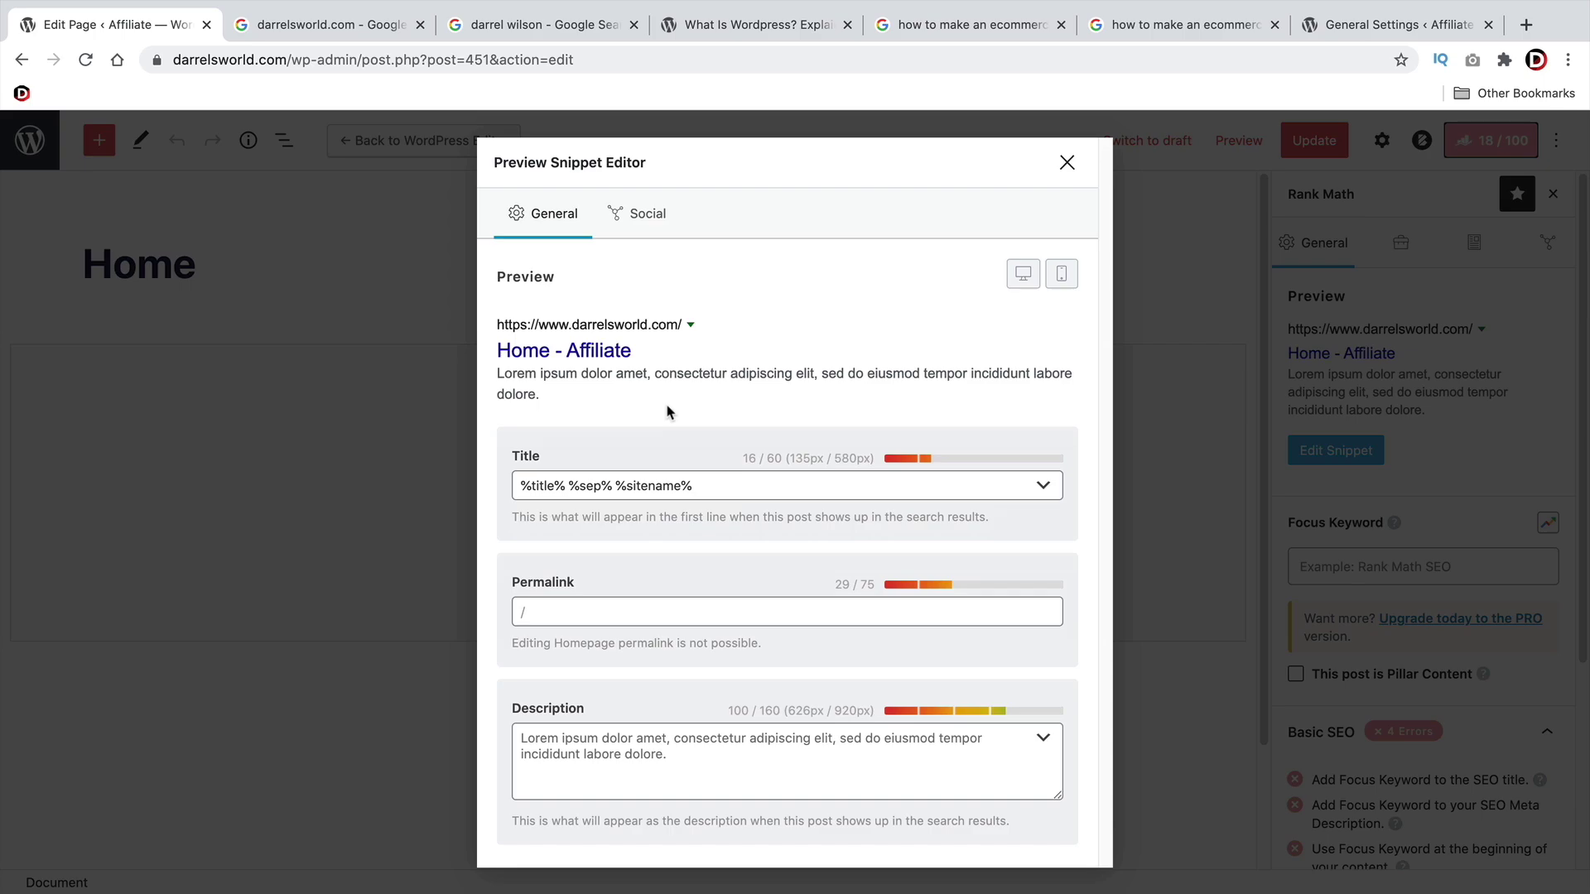
left_click_drag(564, 485, 522, 483)
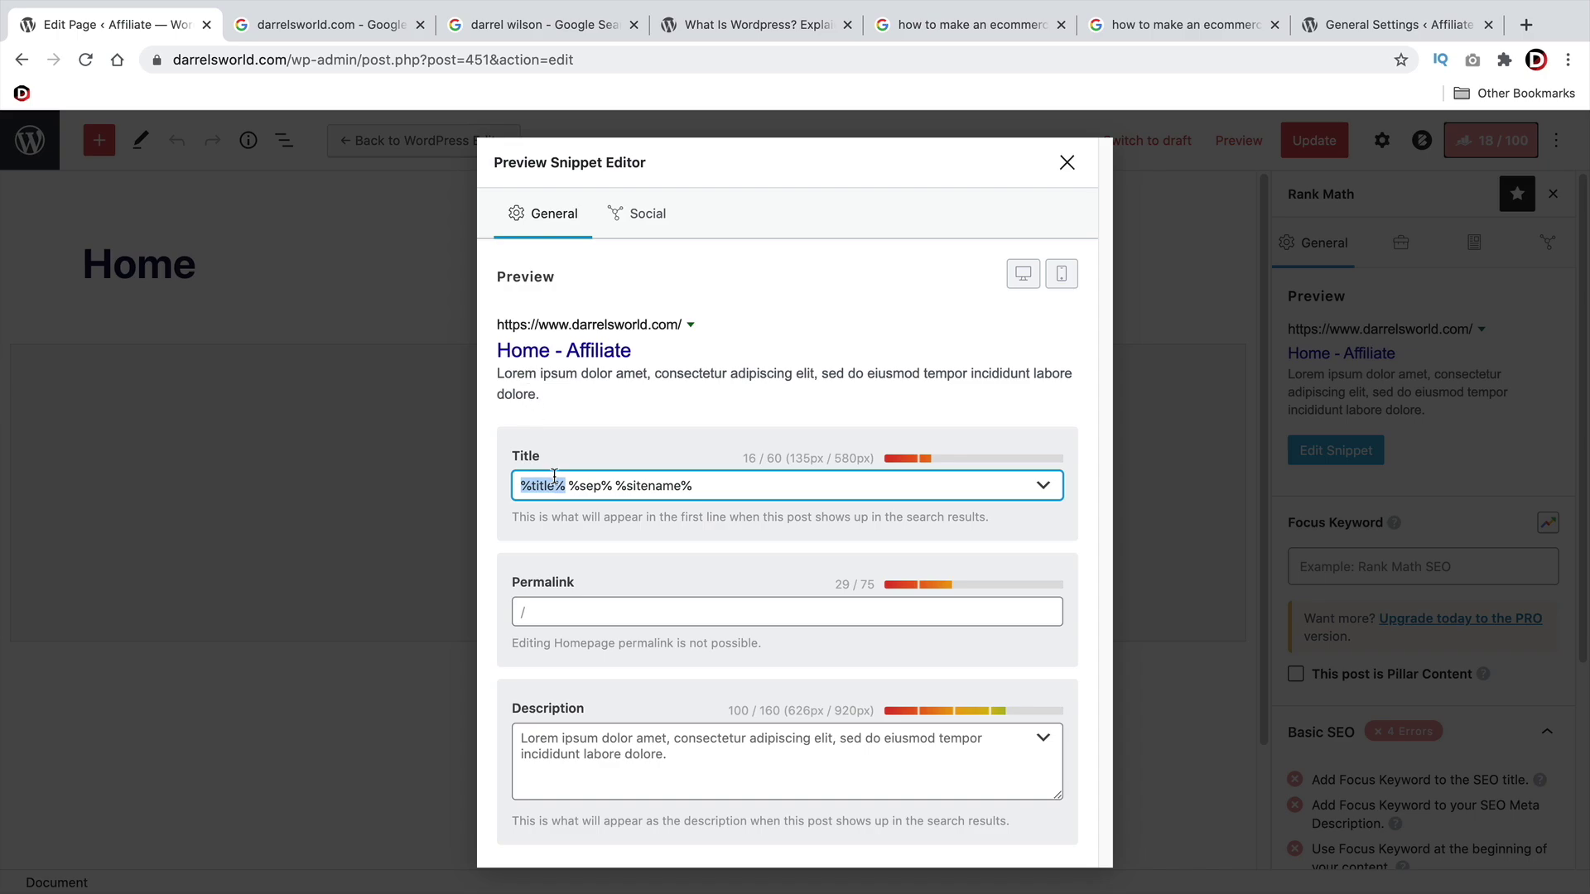
key("BackSpace")
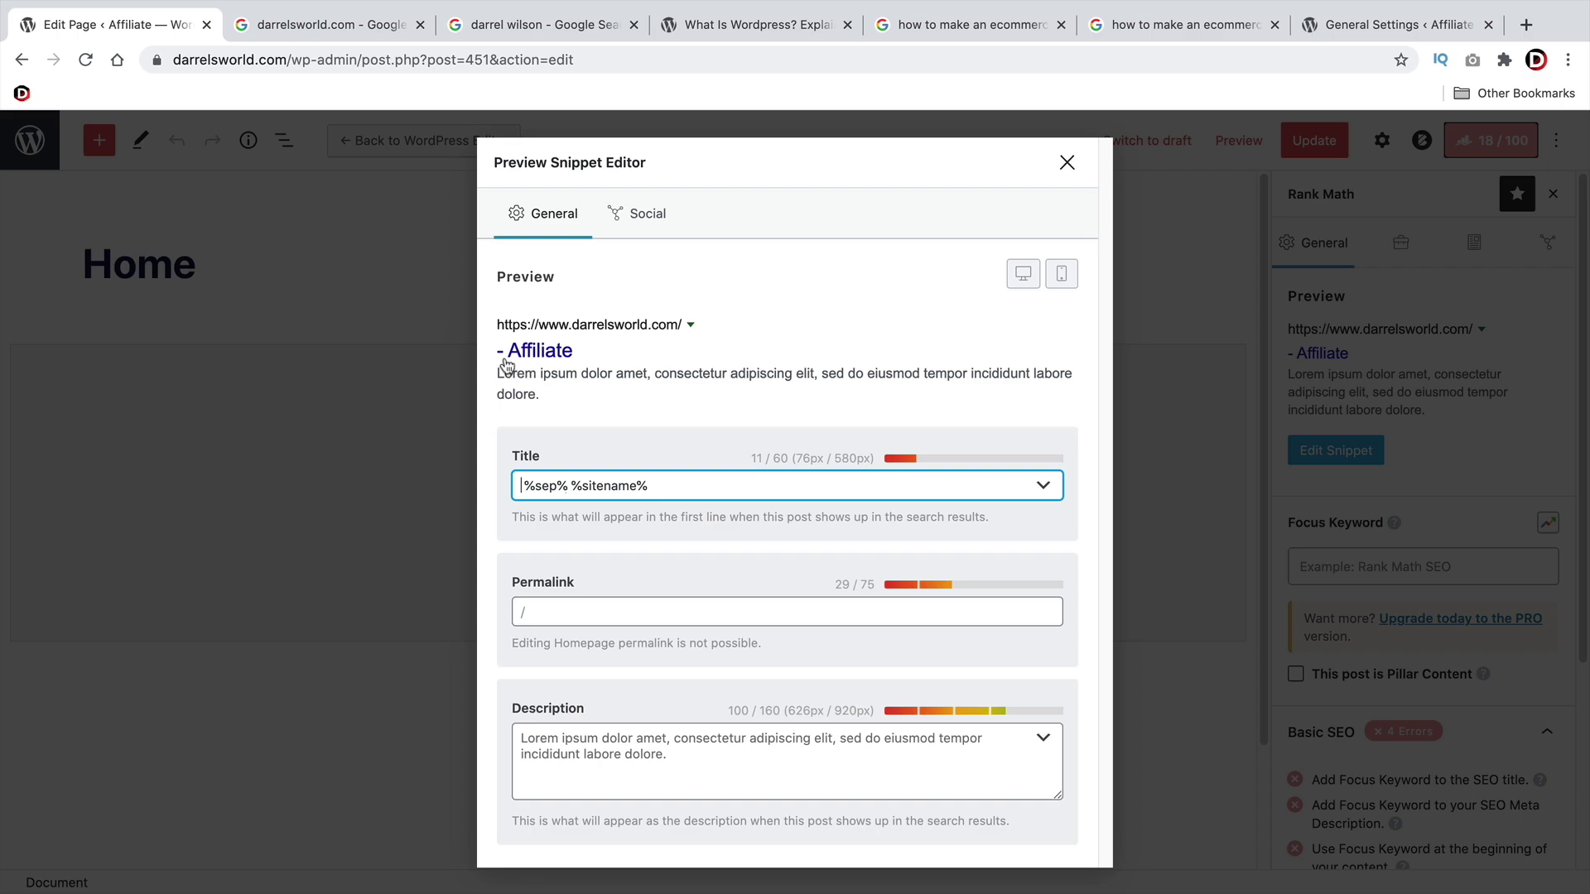
left_click_drag(572, 485, 506, 487)
right_click(562, 482)
left_click(600, 601)
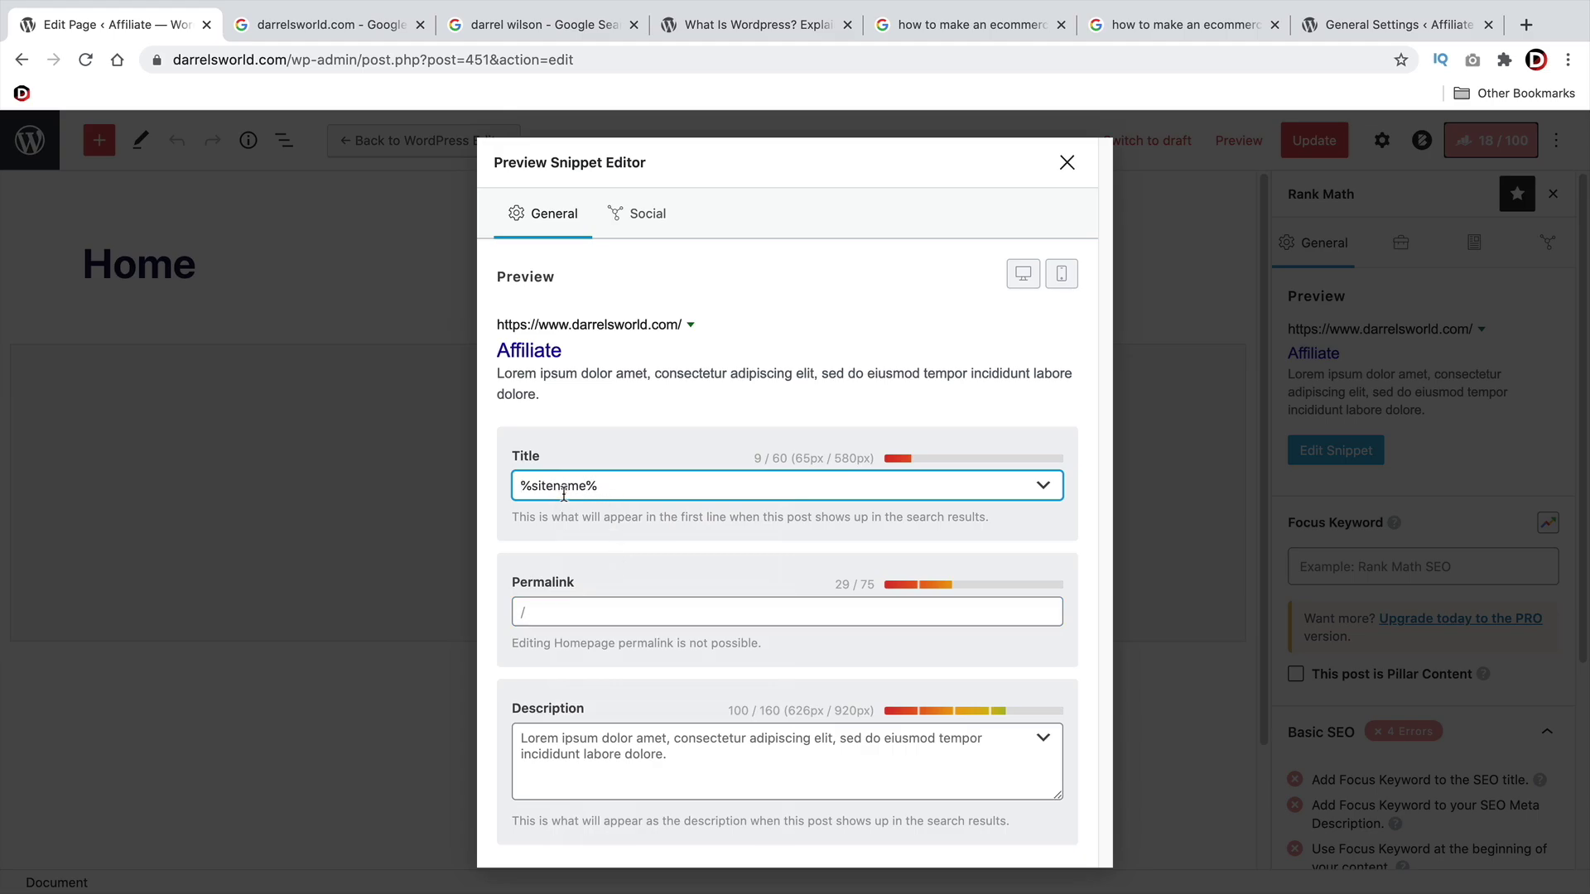
- Look up the Site Title in the WordPress General Settings as the source of %sitename%, and return to the snippet editor
left_click(1372, 31)
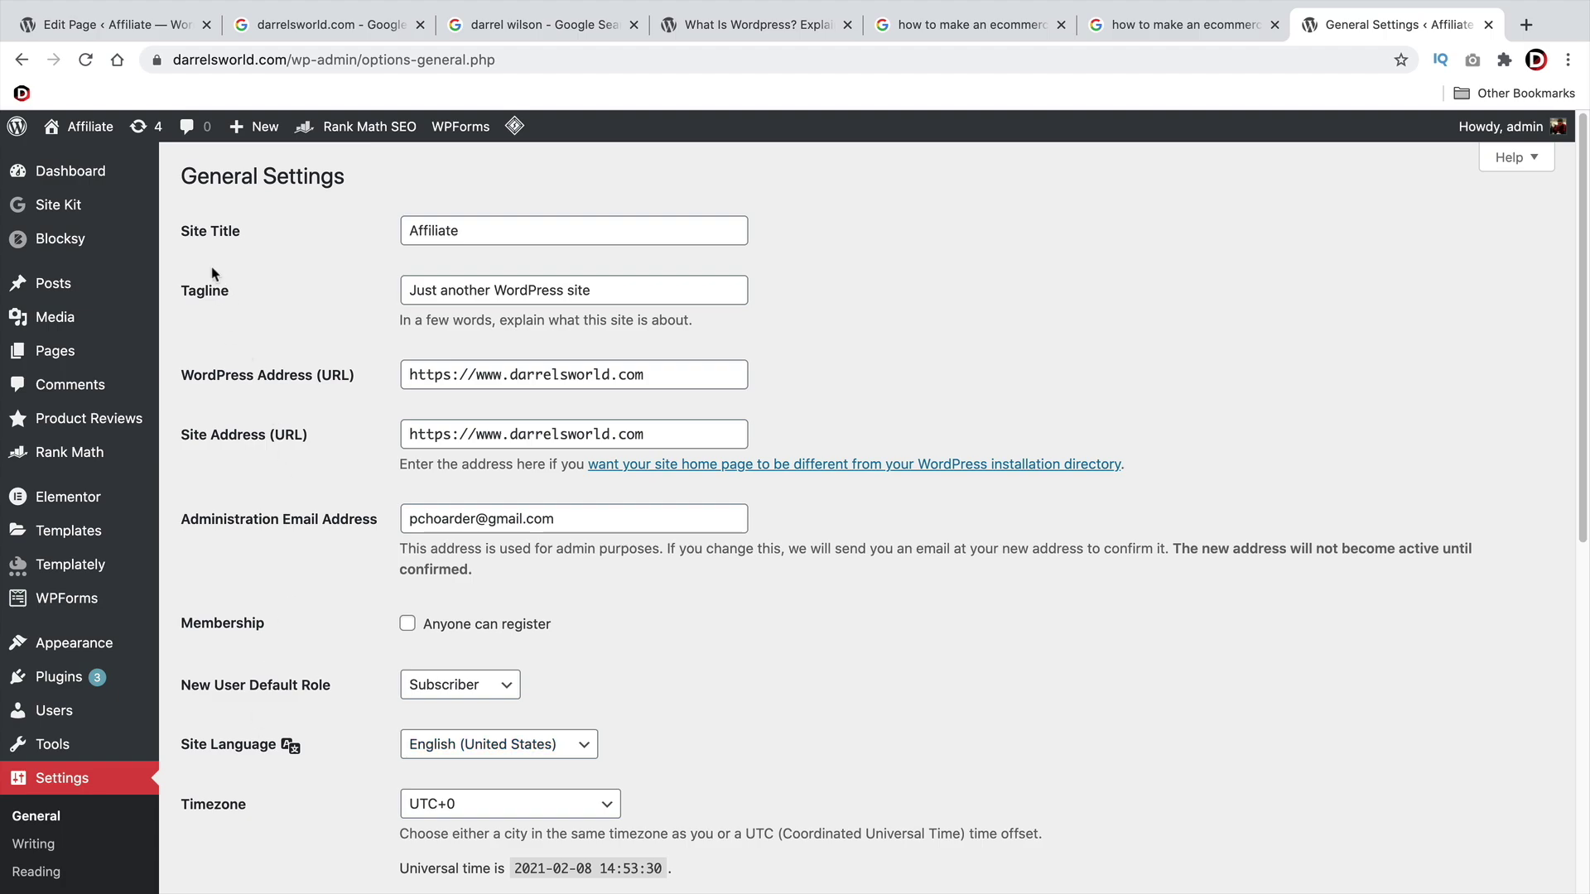
left_click_drag(475, 227, 393, 230)
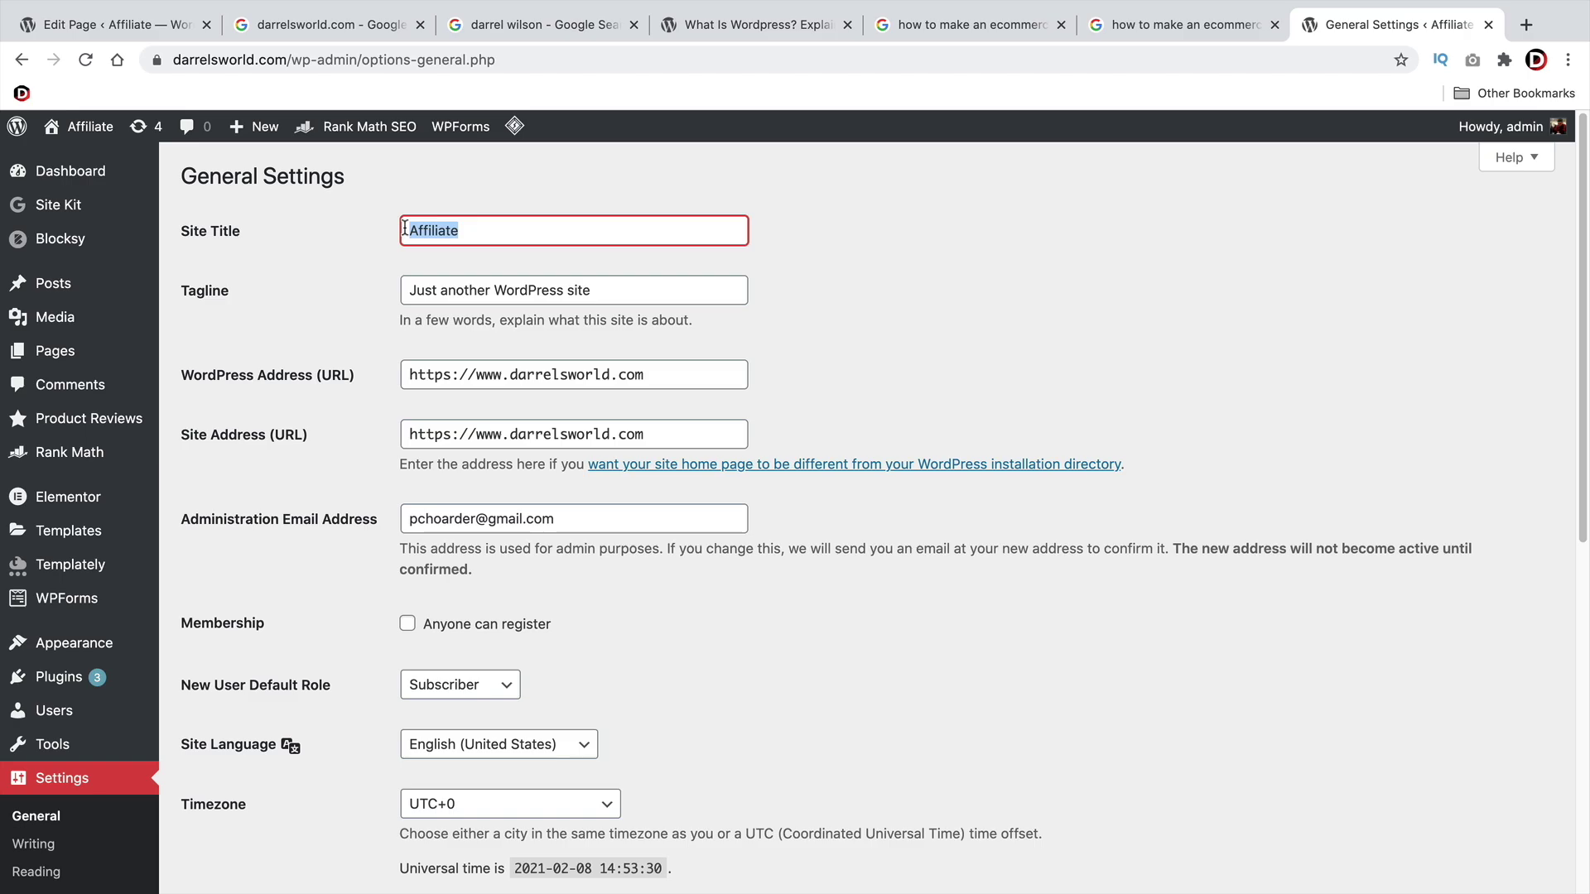
left_click(153, 24)
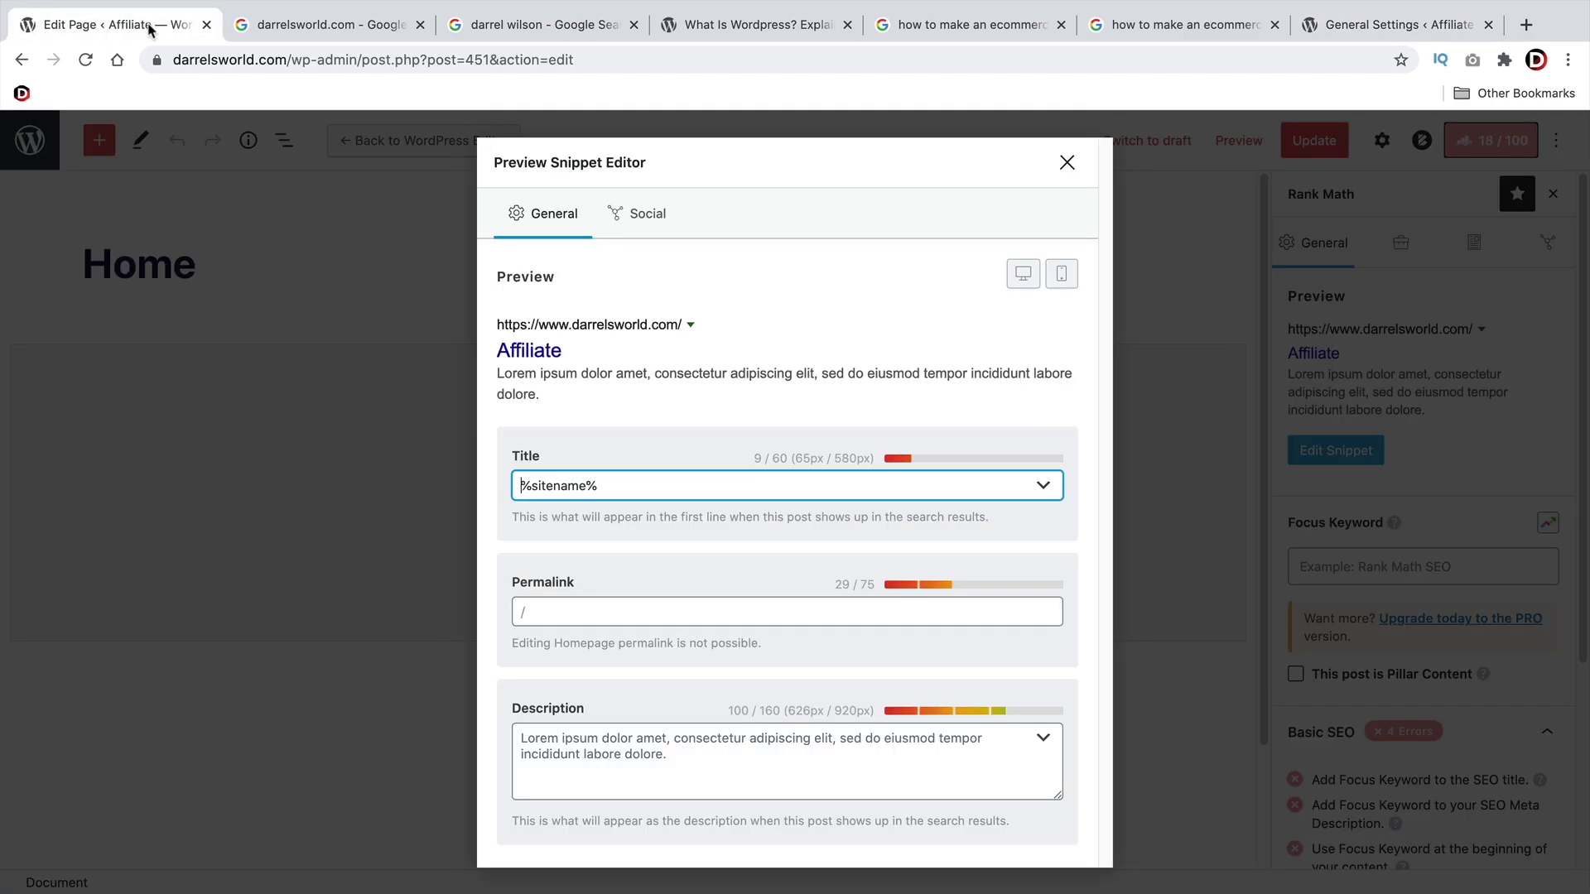
- Paste the %sep% variable behind %sitename% and correct the percent signs so the snippet title reads "%sitename% %sep%"
right_click(626, 484)
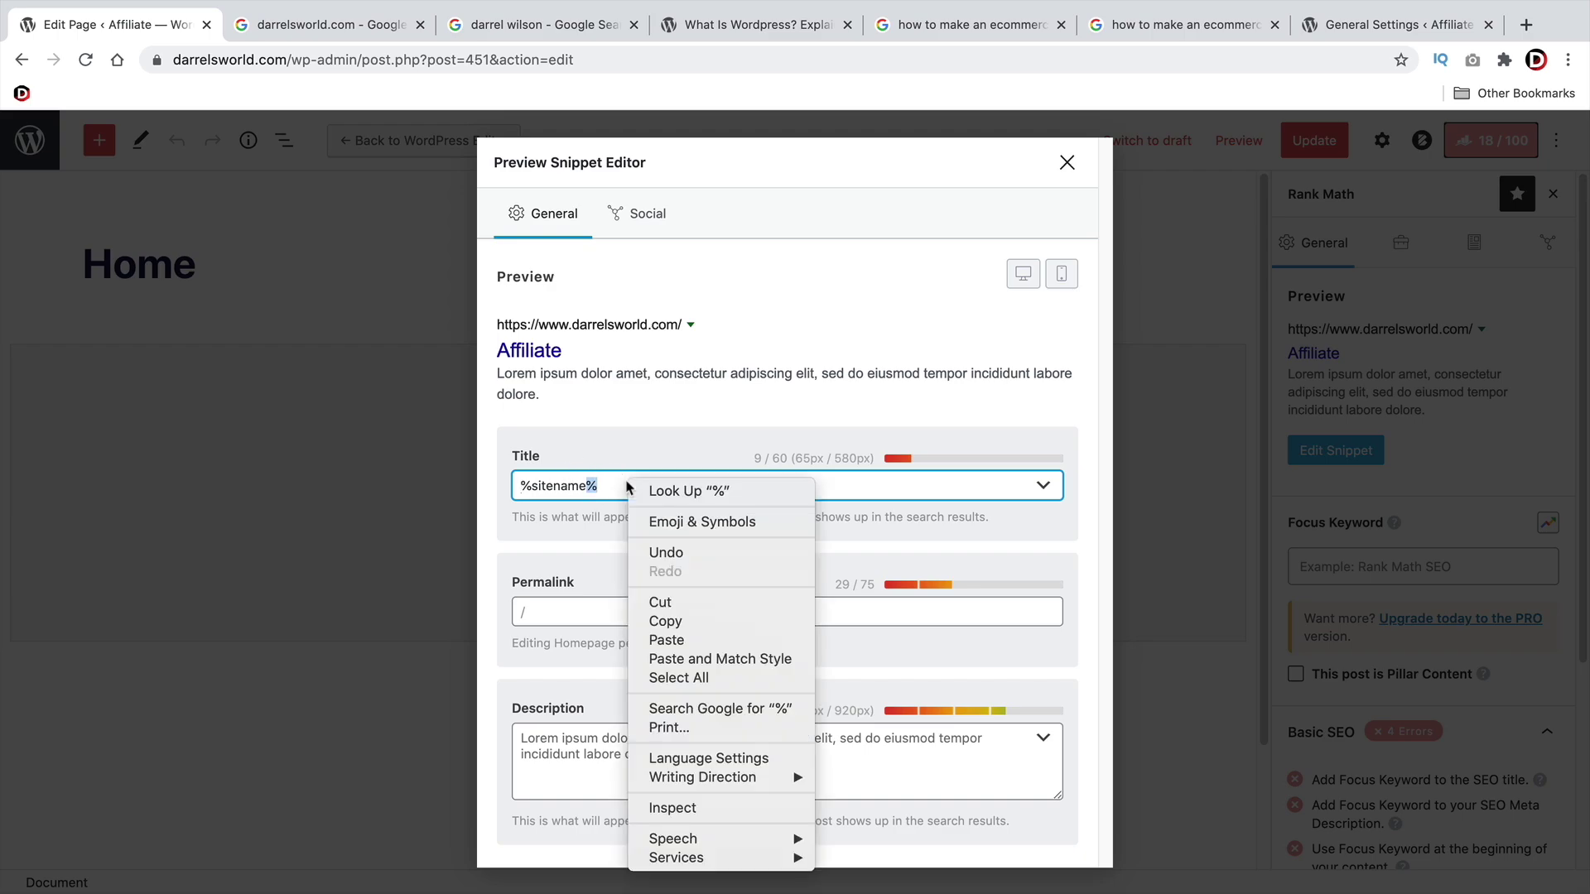
left_click(666, 640)
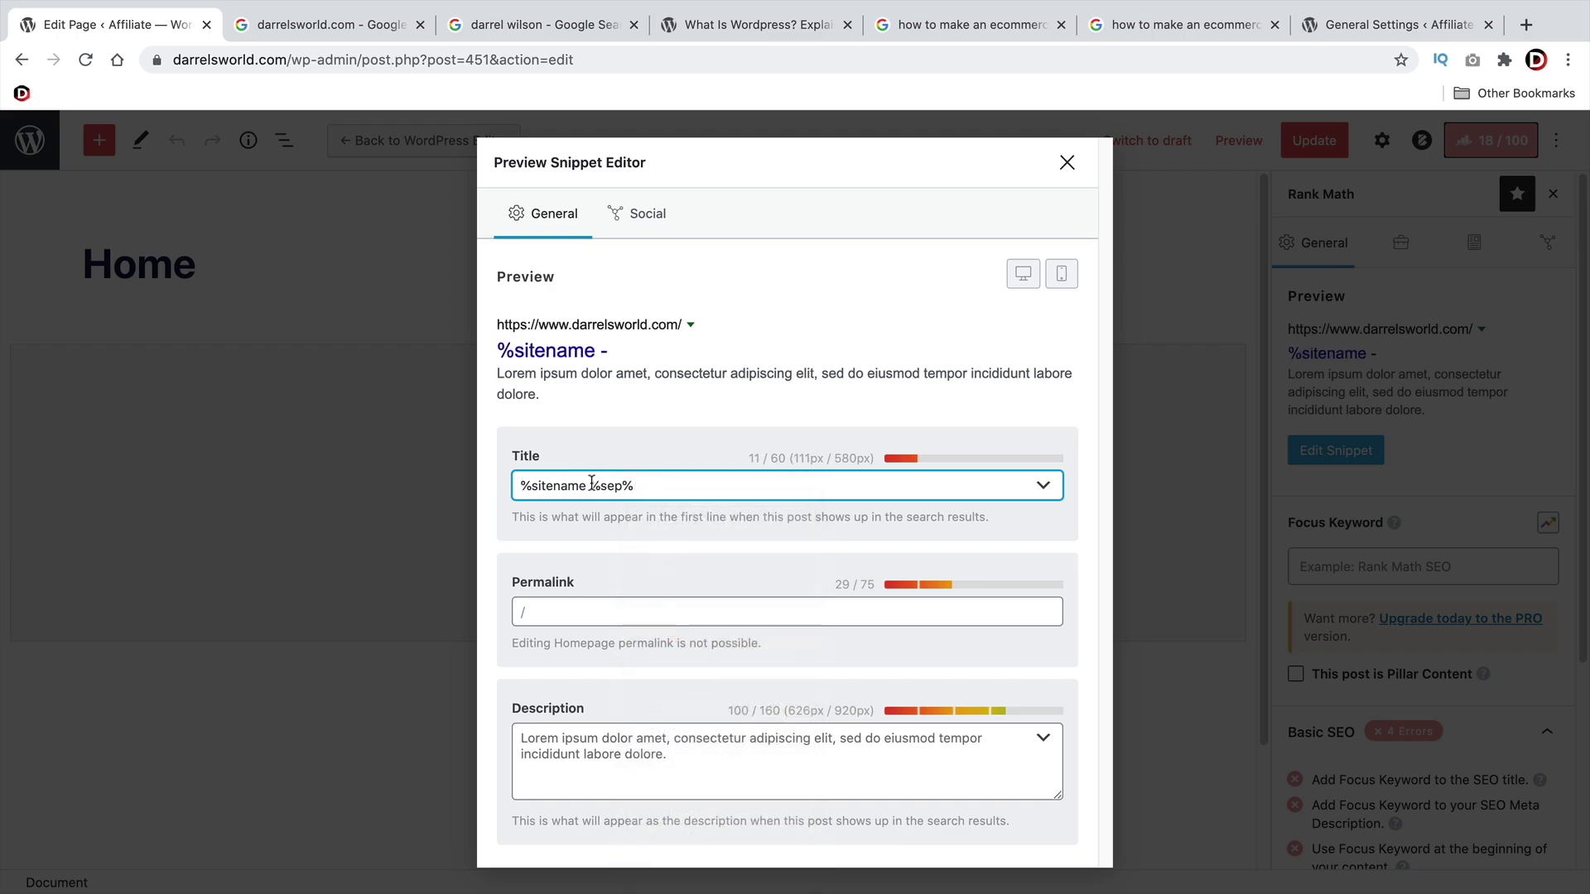
type("%")
key("Delete")
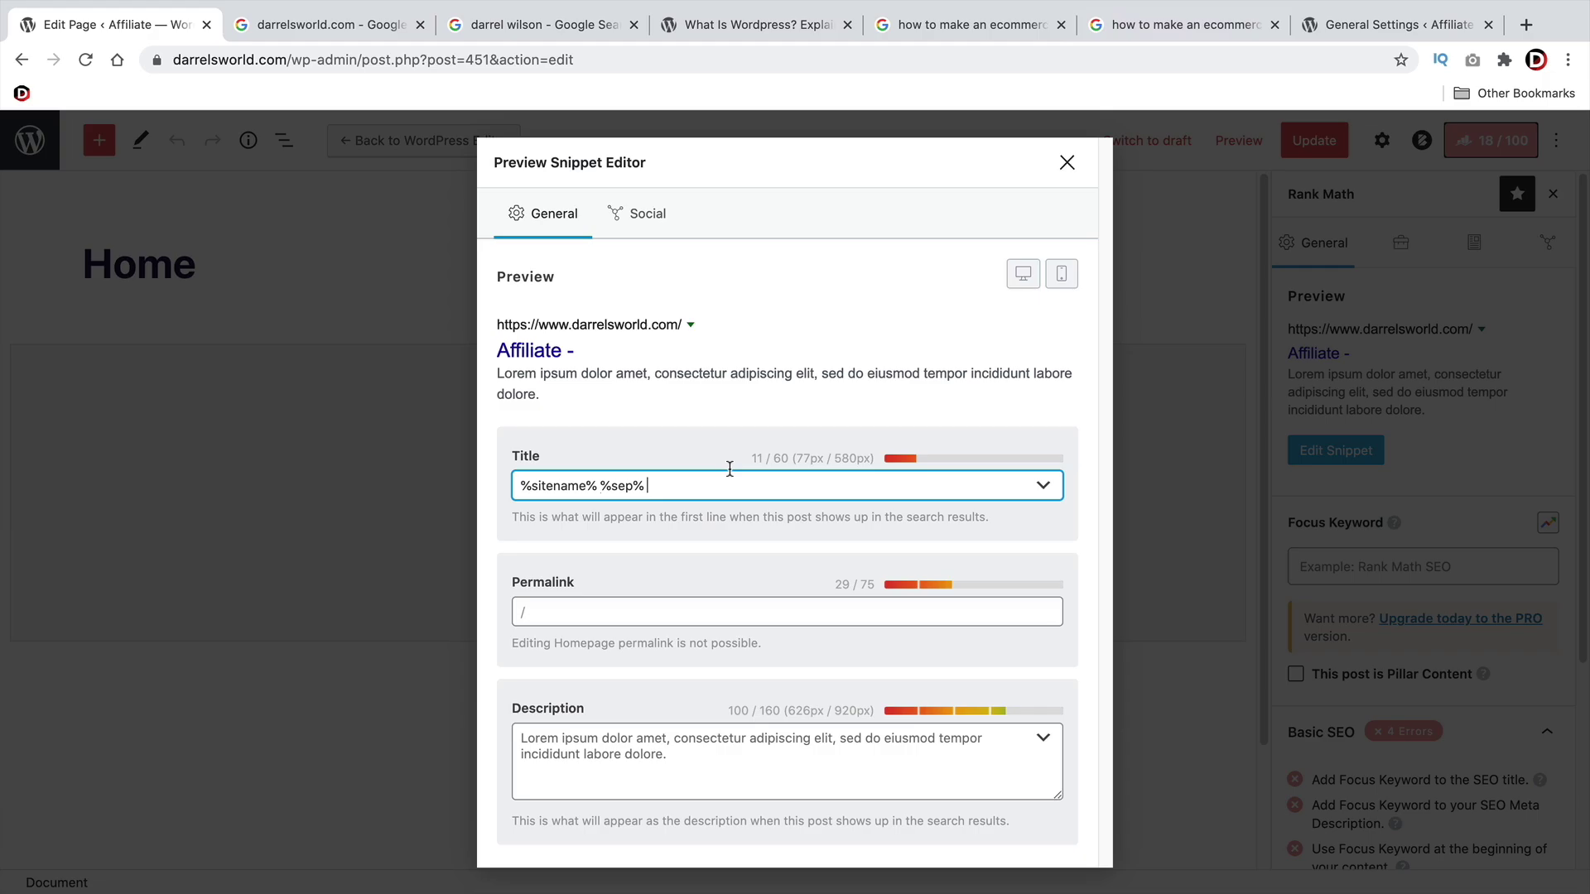
- Using the darrelwilson.com listing in Google as a model, add "Home Of The Best Drone Reviews" after %sep% in the snippet title
left_click(590, 25)
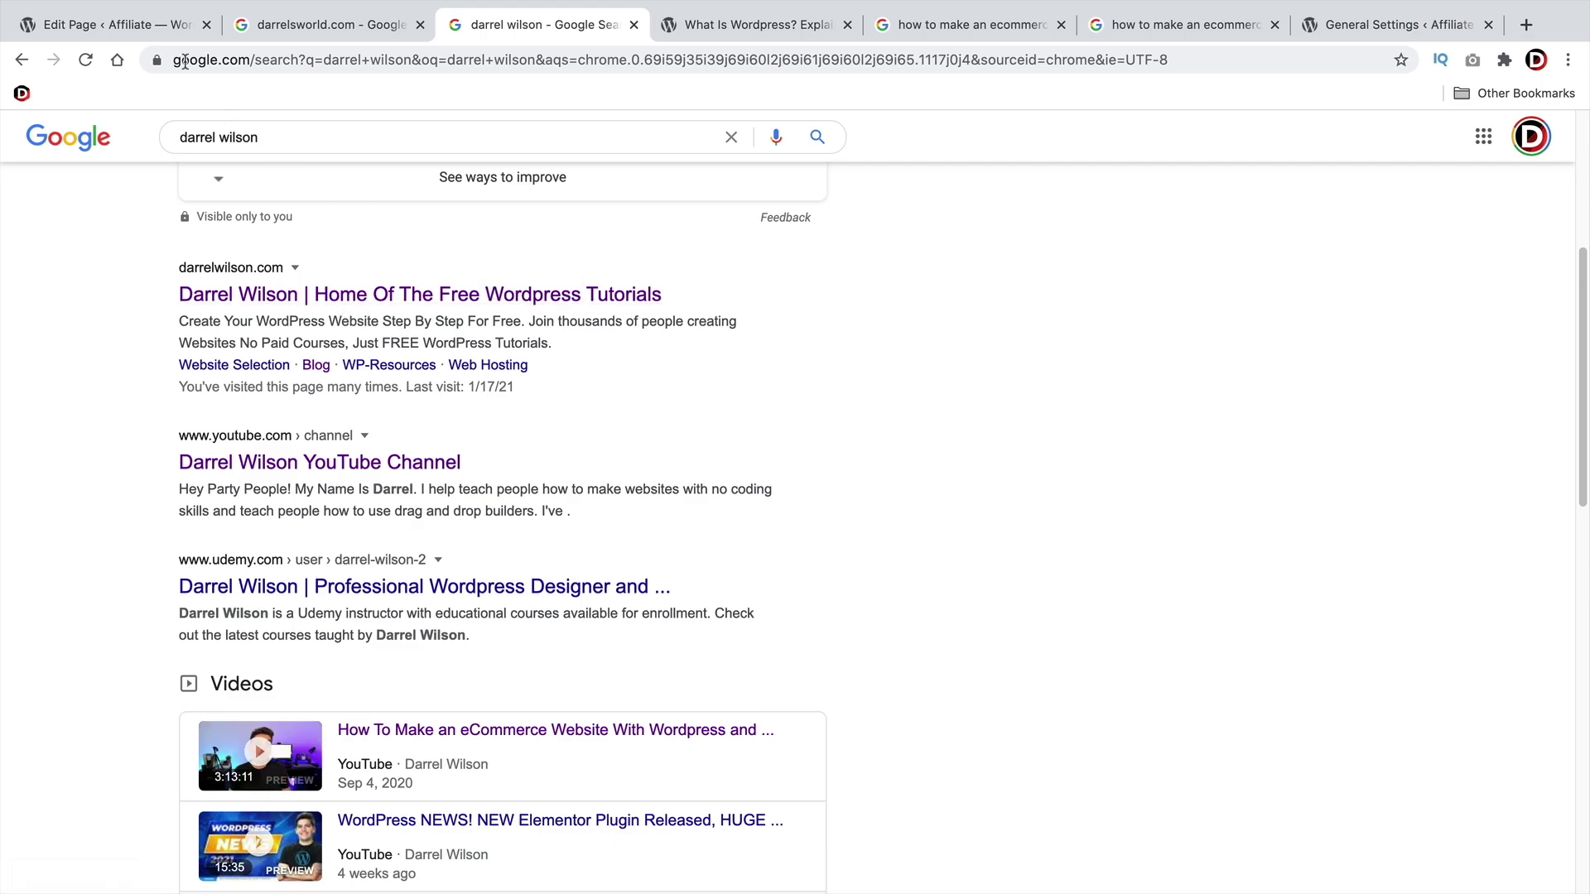
left_click(157, 32)
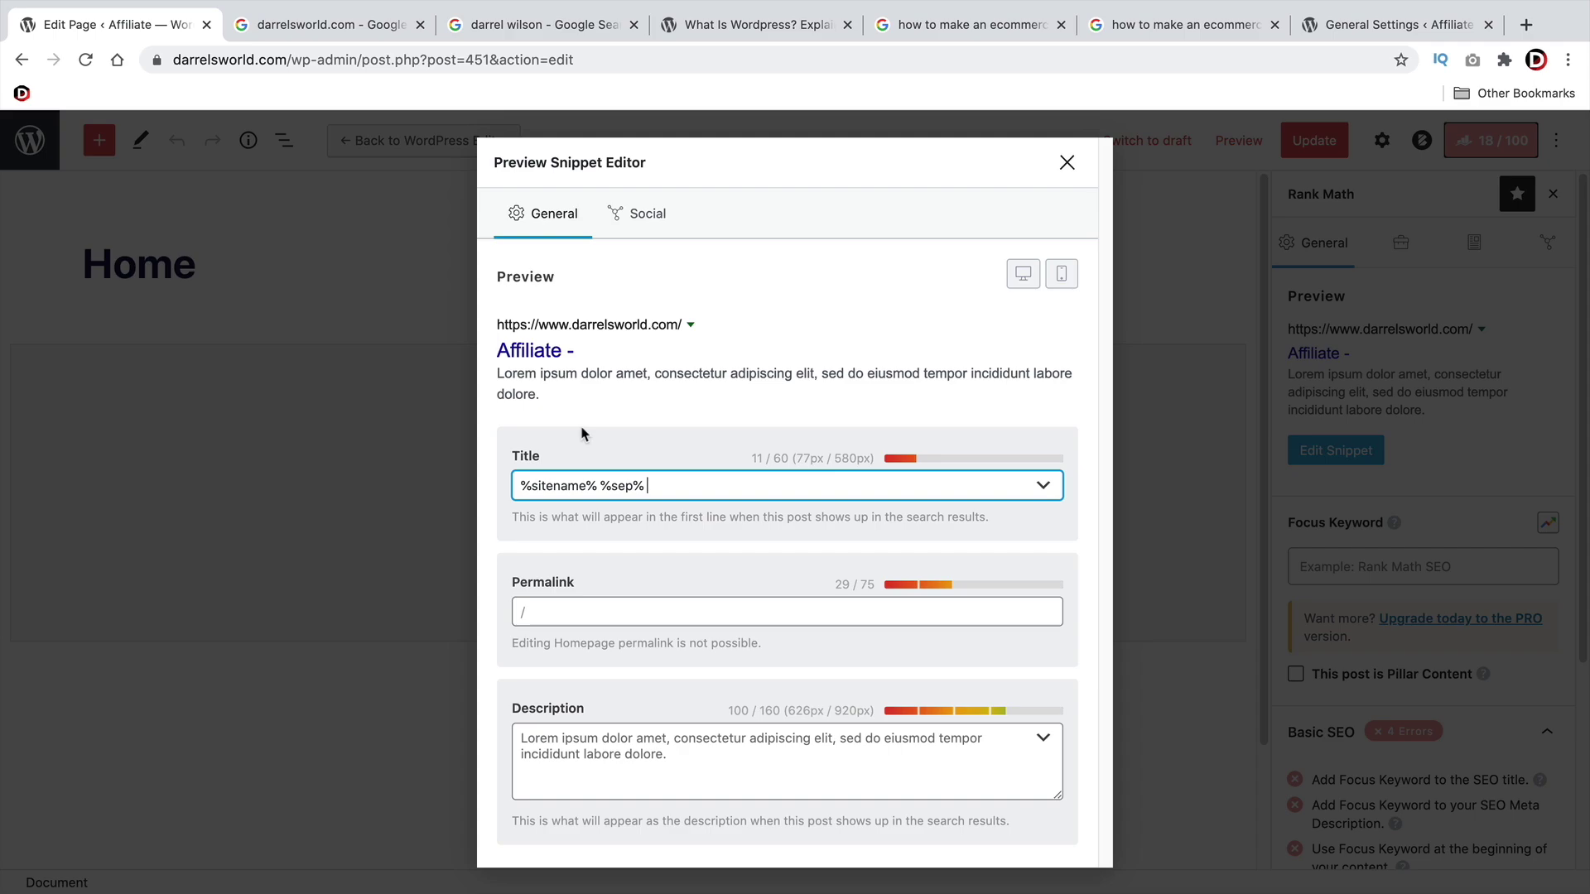
type("Home Of T")
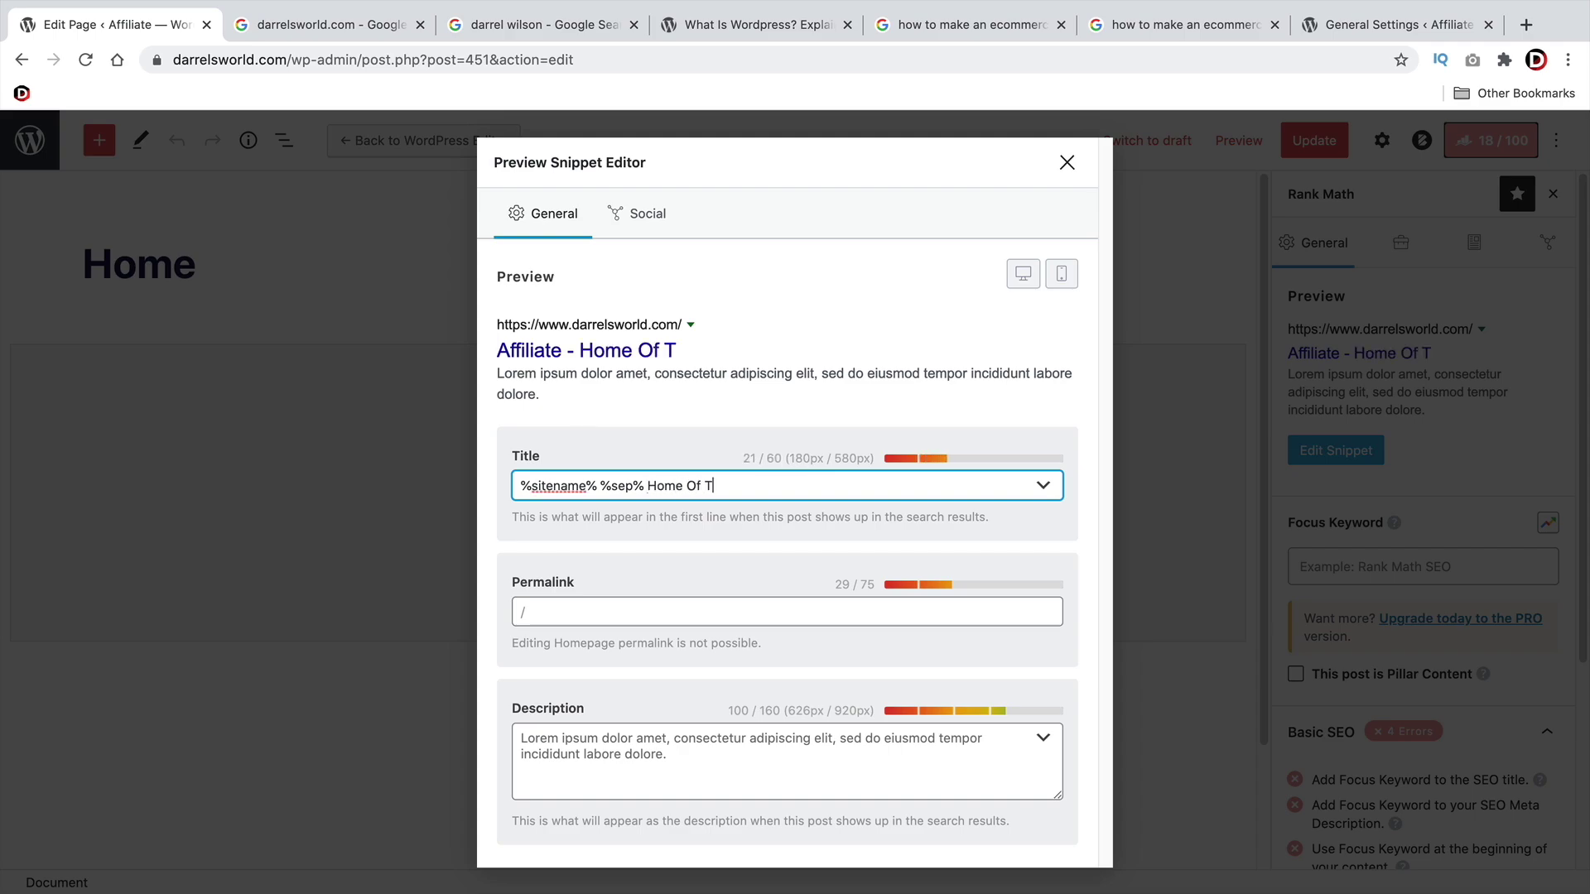
type("he Best Dr")
key("BackSpace")
type("t ")
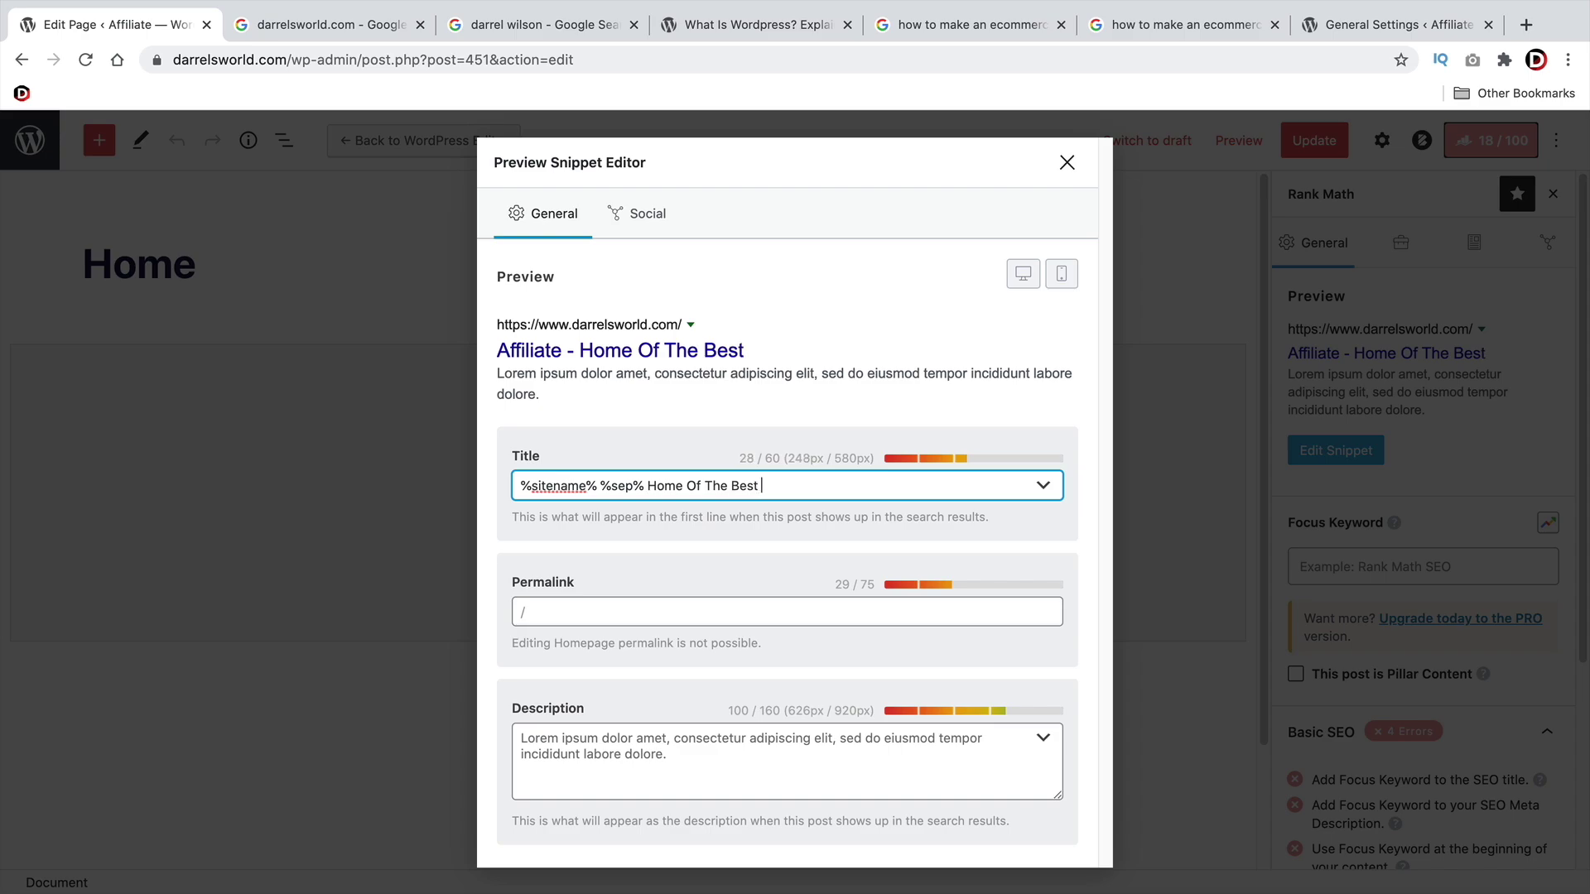
type("Drone Reviews")
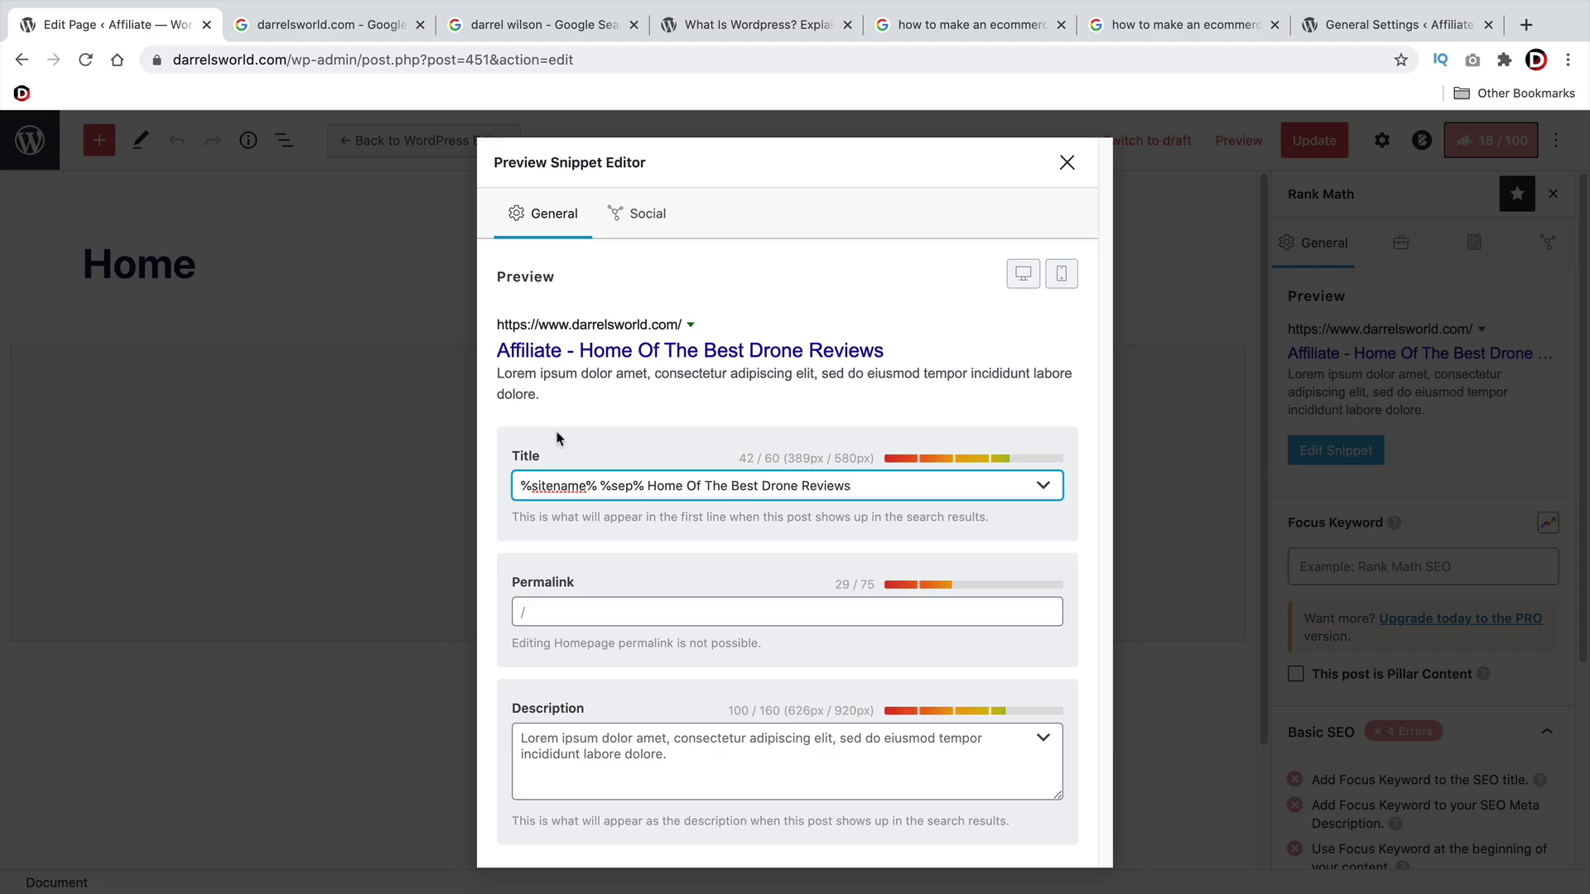
- Set the Site Title to "darrelsworld" in the WordPress General Settings and save the changes
left_click(1336, 28)
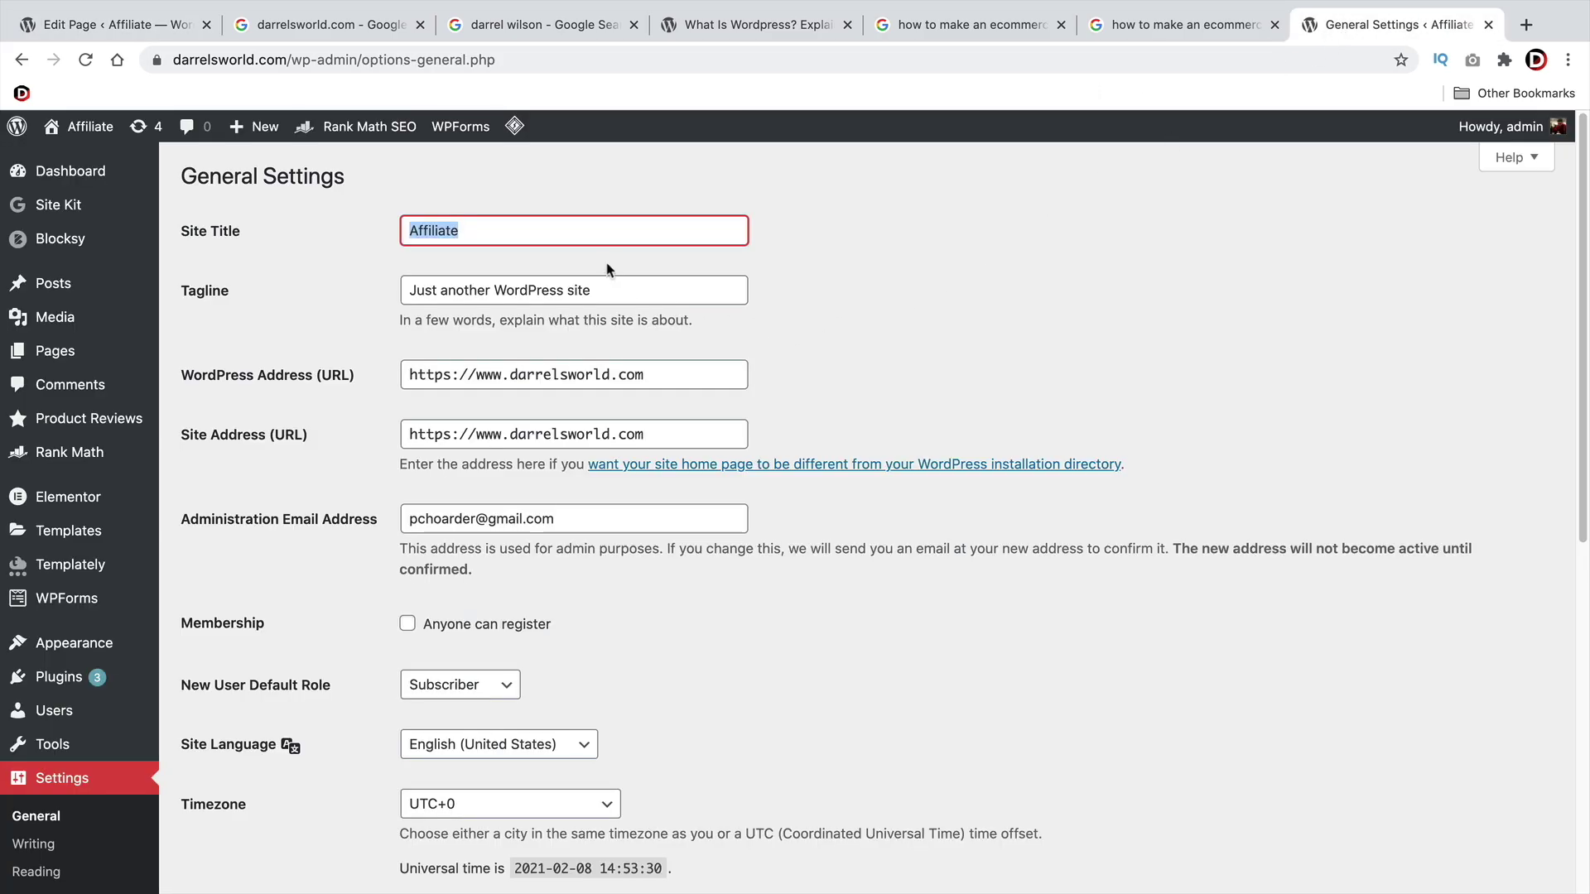
type("darrelsworld.com")
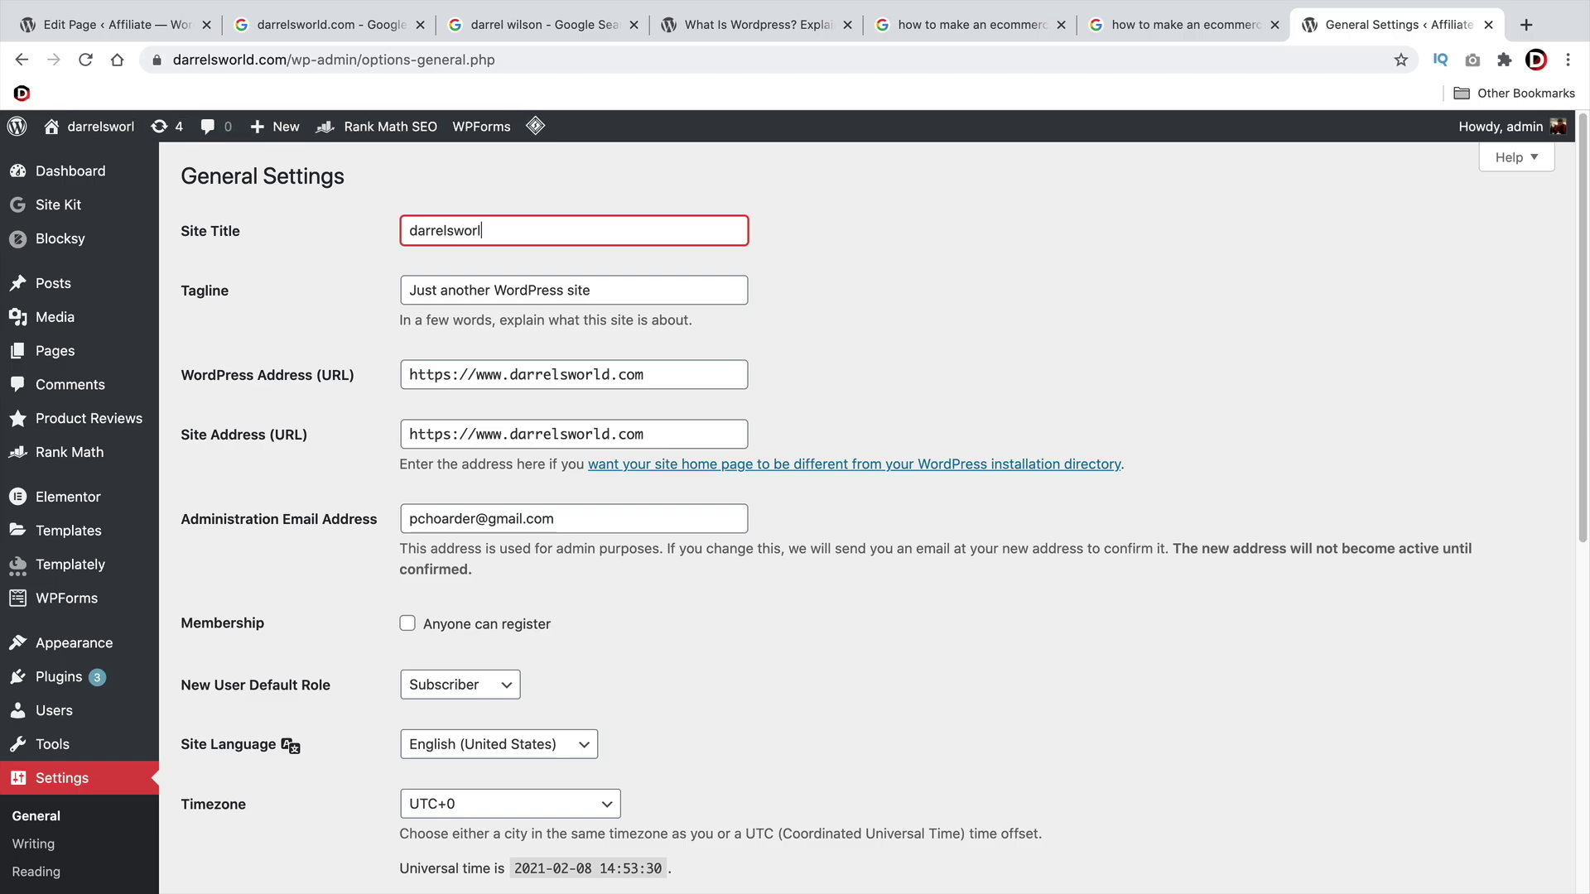
key("BackSpace")
key("BackSpace")
key("BackSpace")
key("BackSpace")
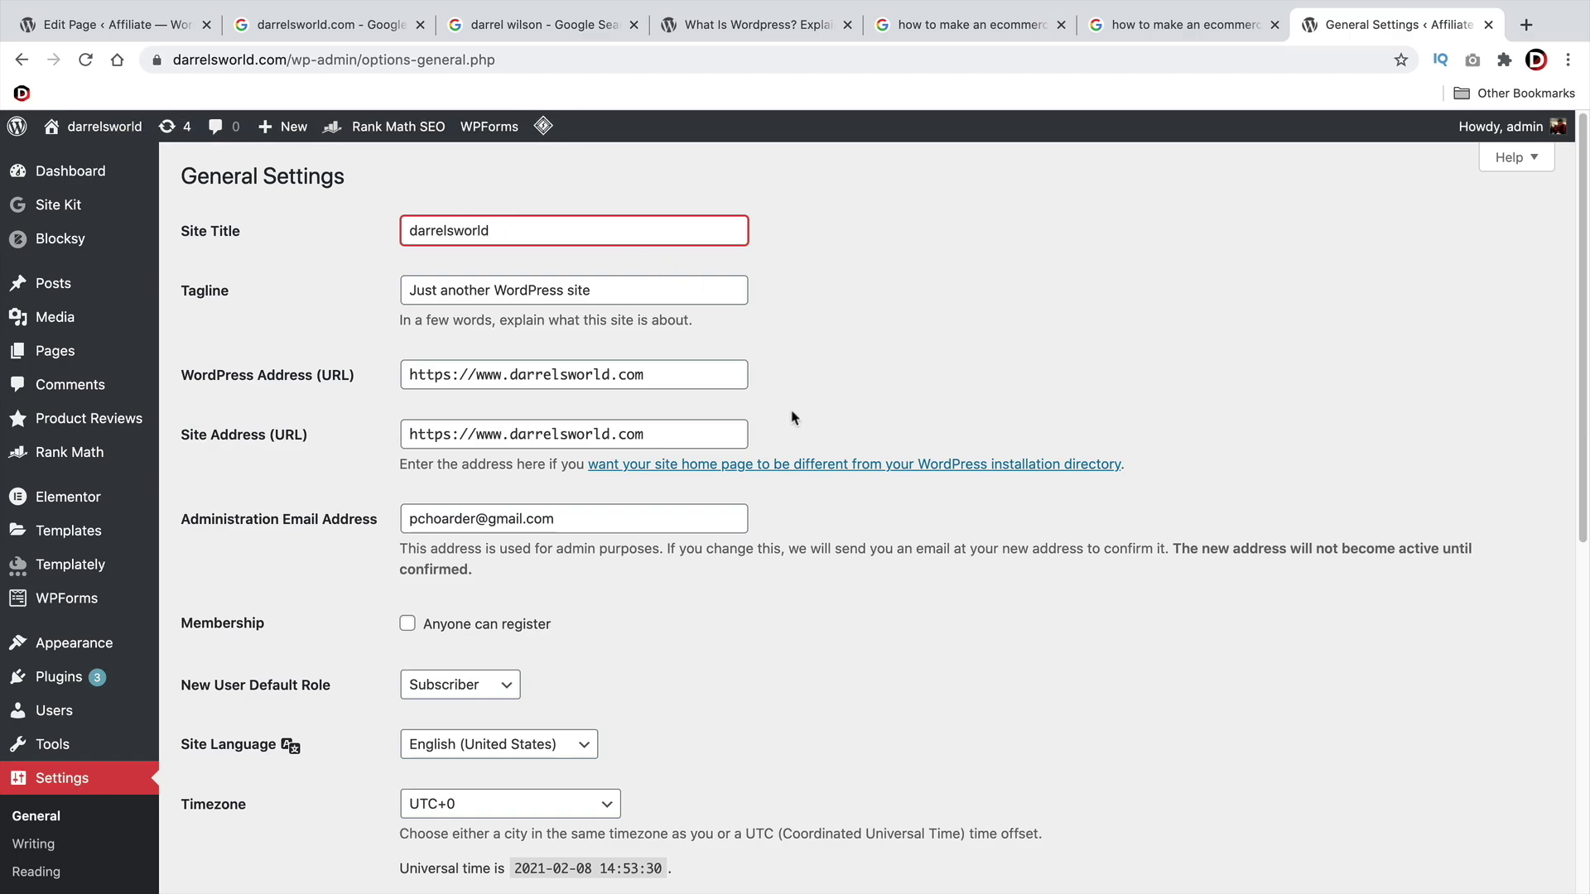
scroll(794, 320, "down", 8)
left_click(234, 801)
- Set the snippet description to "The best website for honest drone reviews, comparisons and buyer guides to help you pick the best drone for your budget and needs."
key("ctrl+1")
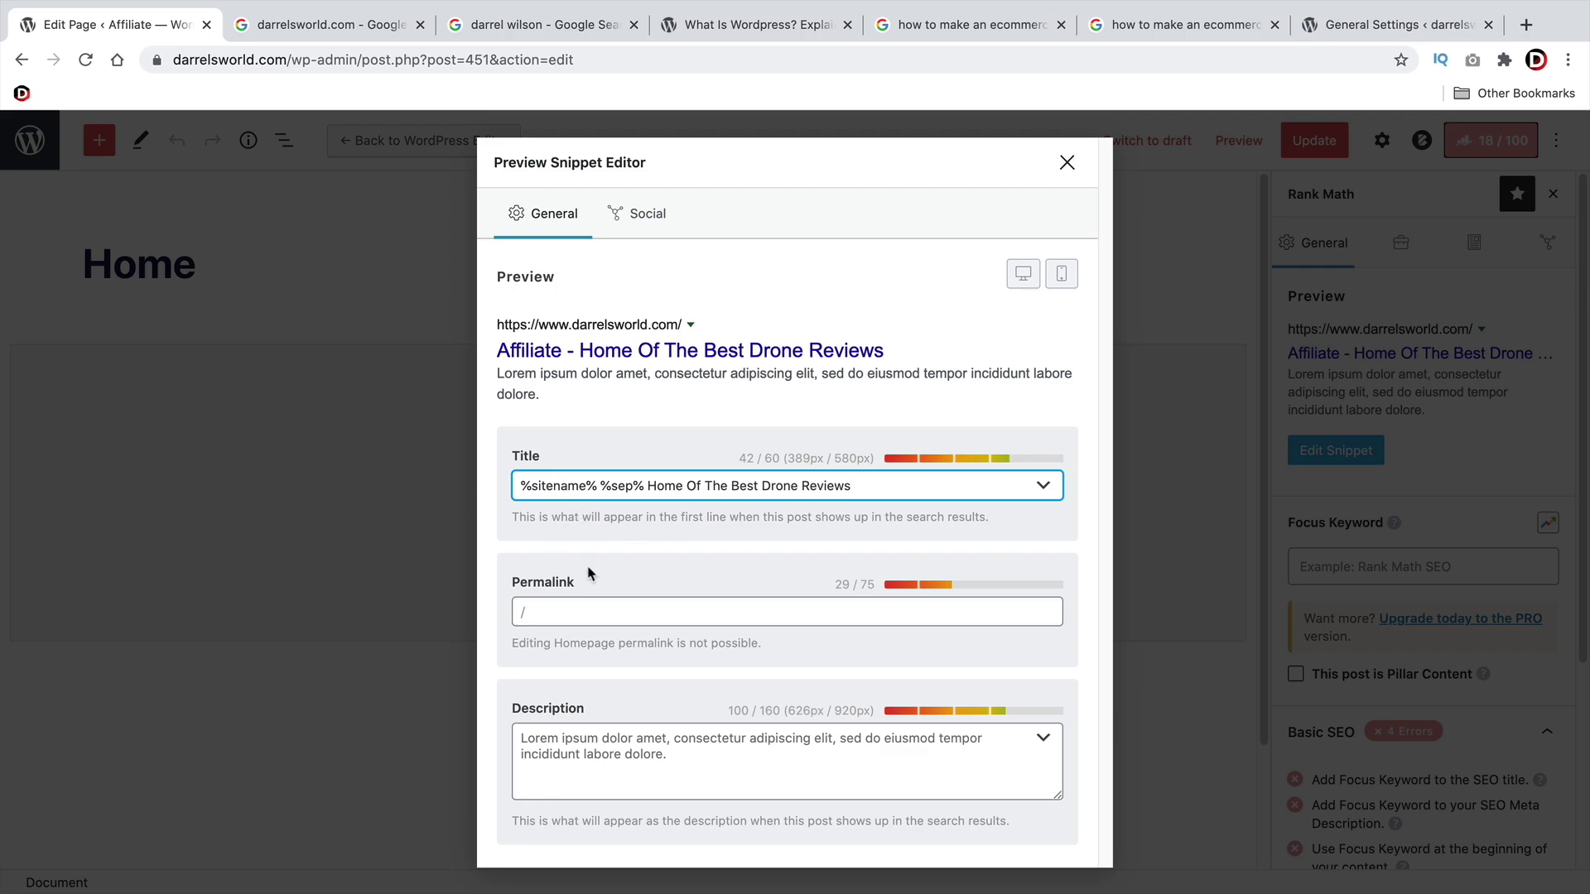
left_click(656, 755)
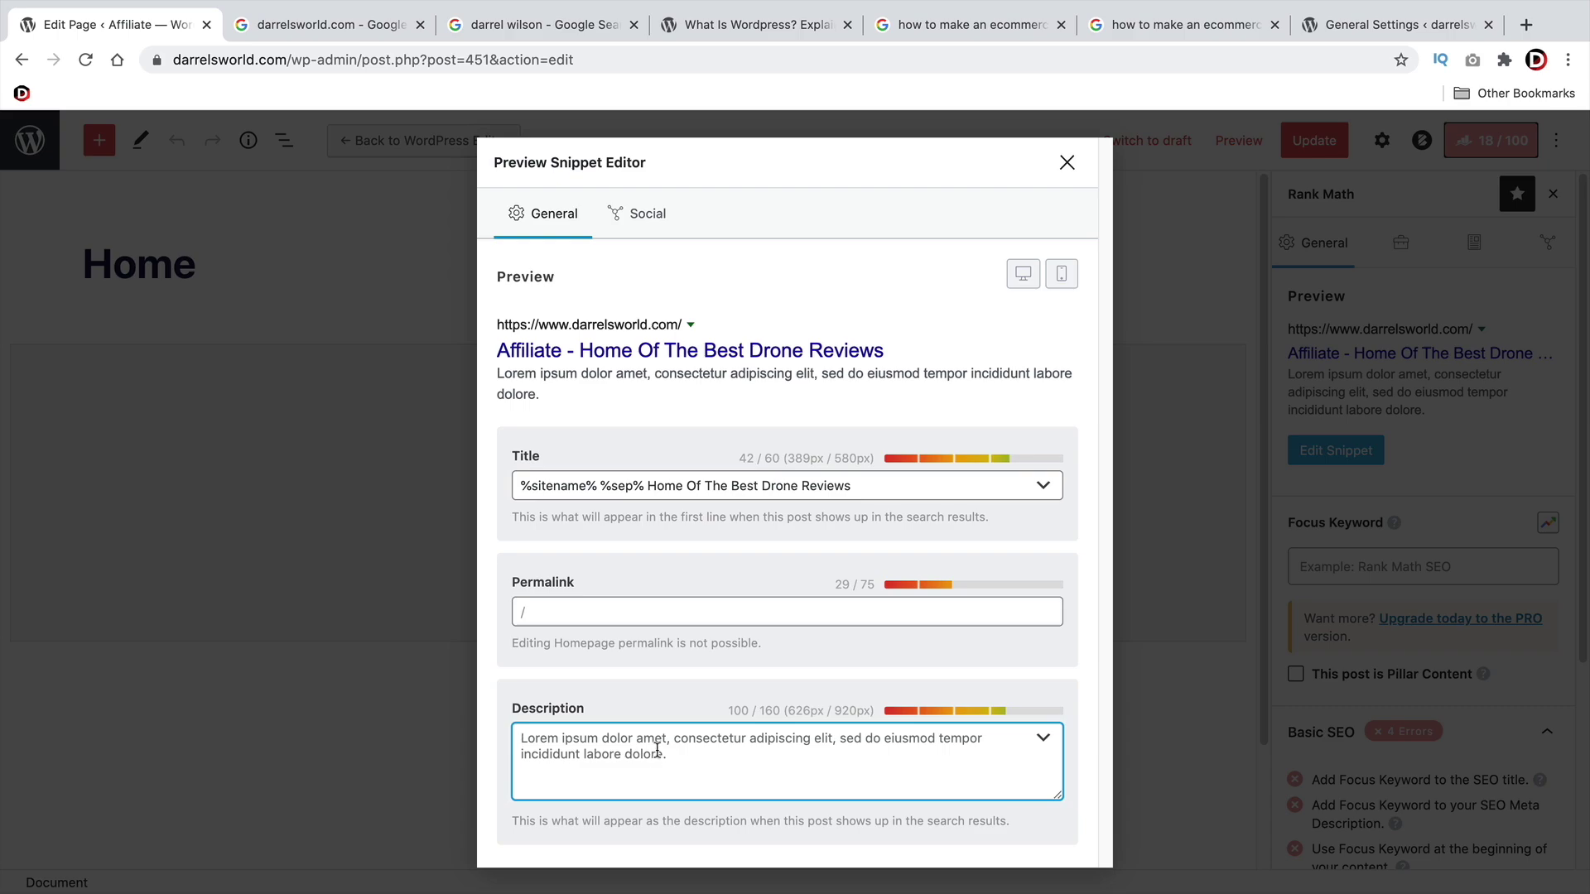
right_click(544, 749)
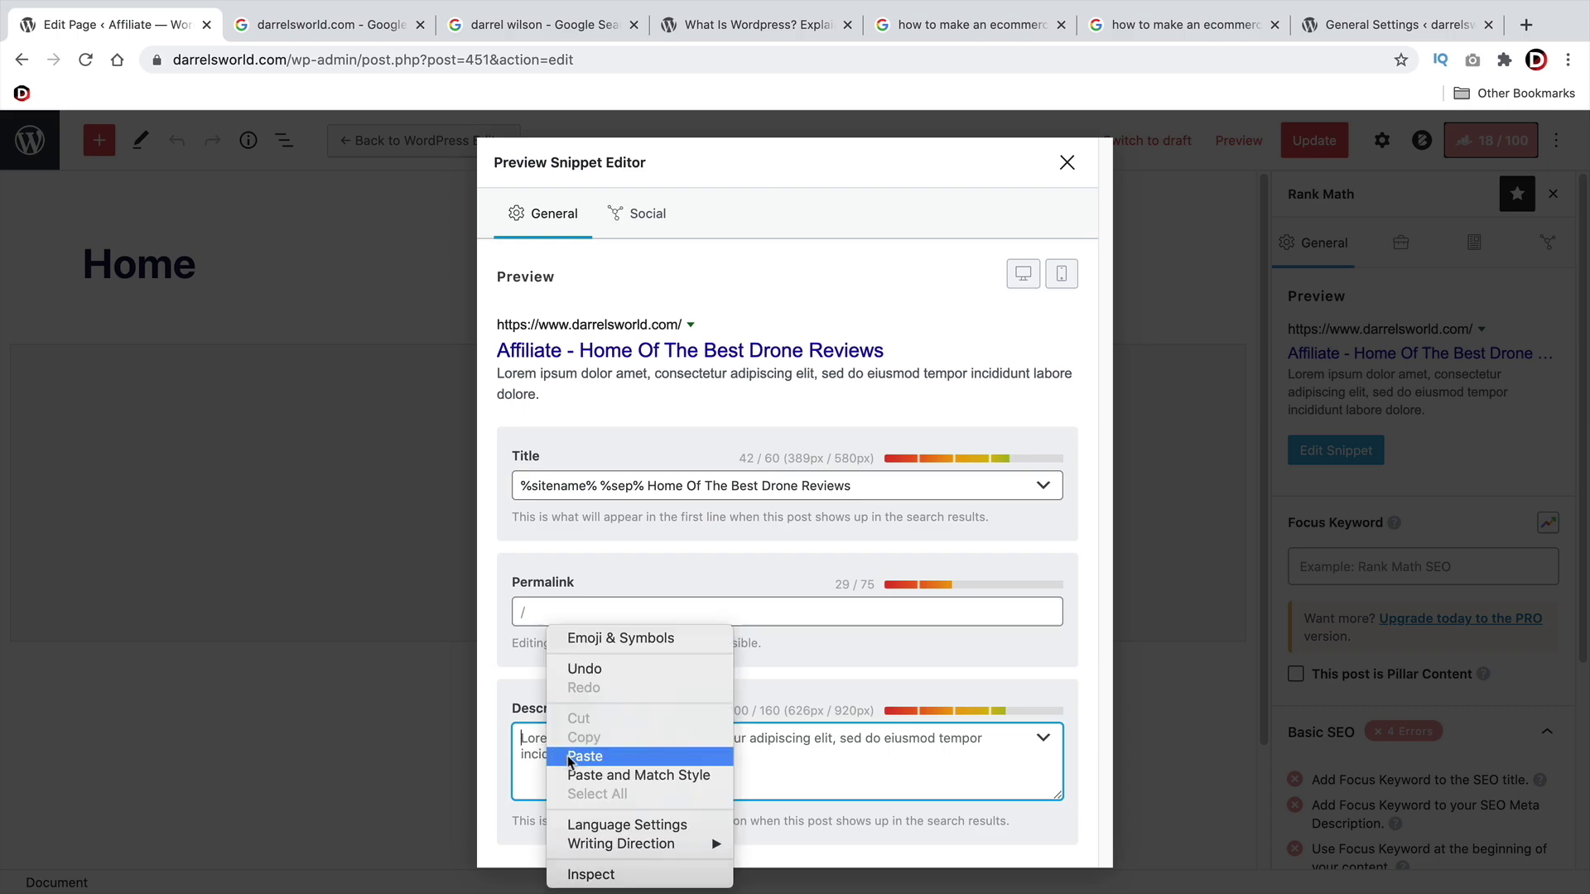
left_click(574, 756)
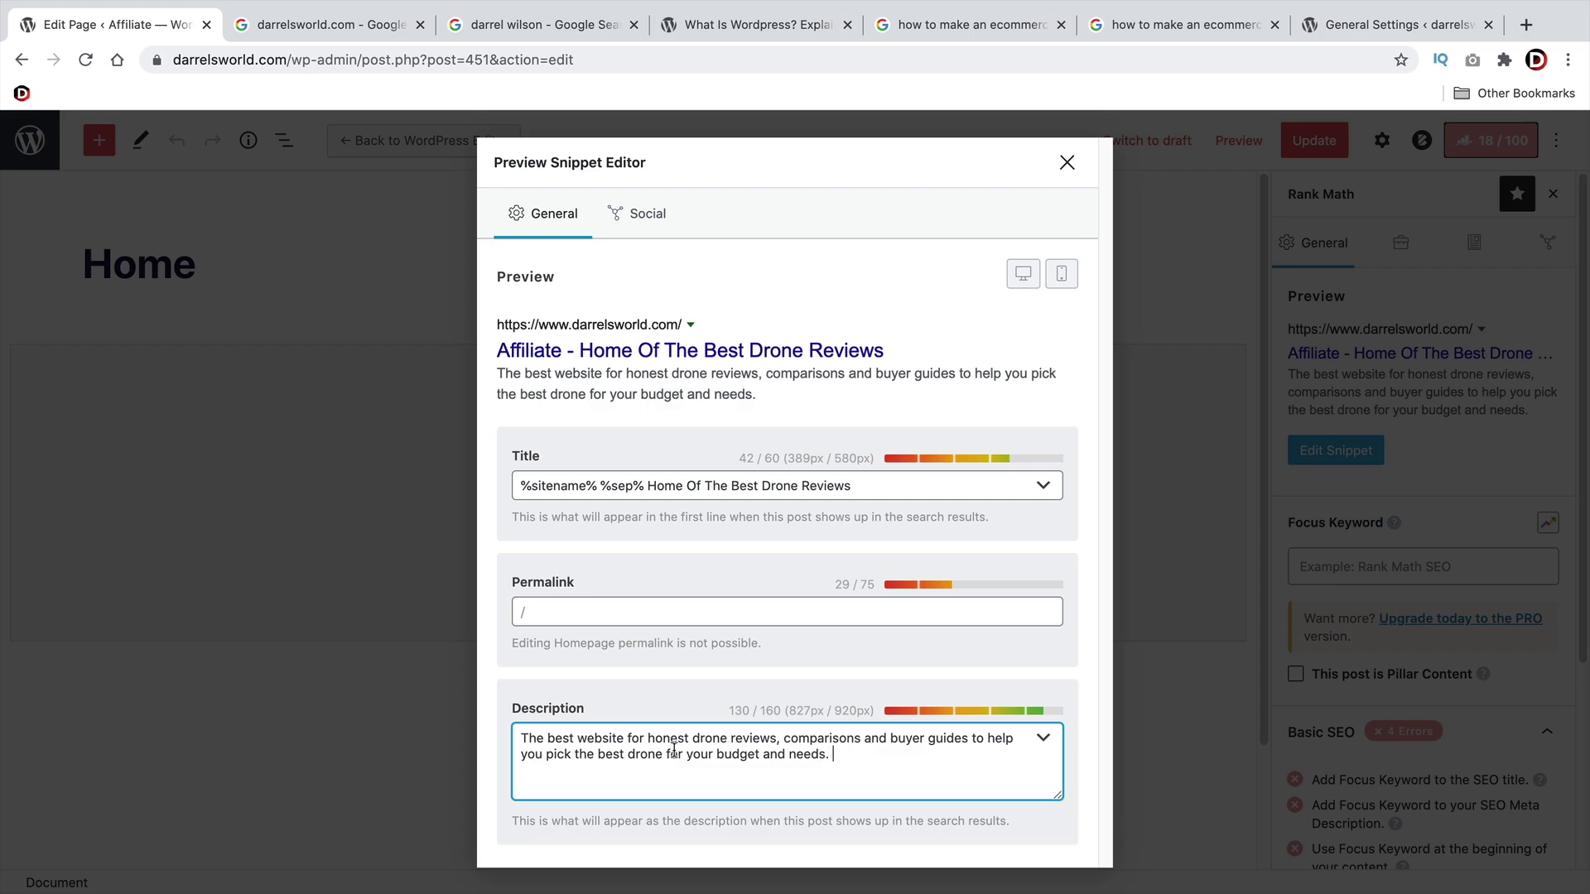
- Review the keywords in the snippet description, such as "best drone" and "drone reviews"
left_click_drag(650, 755, 588, 753)
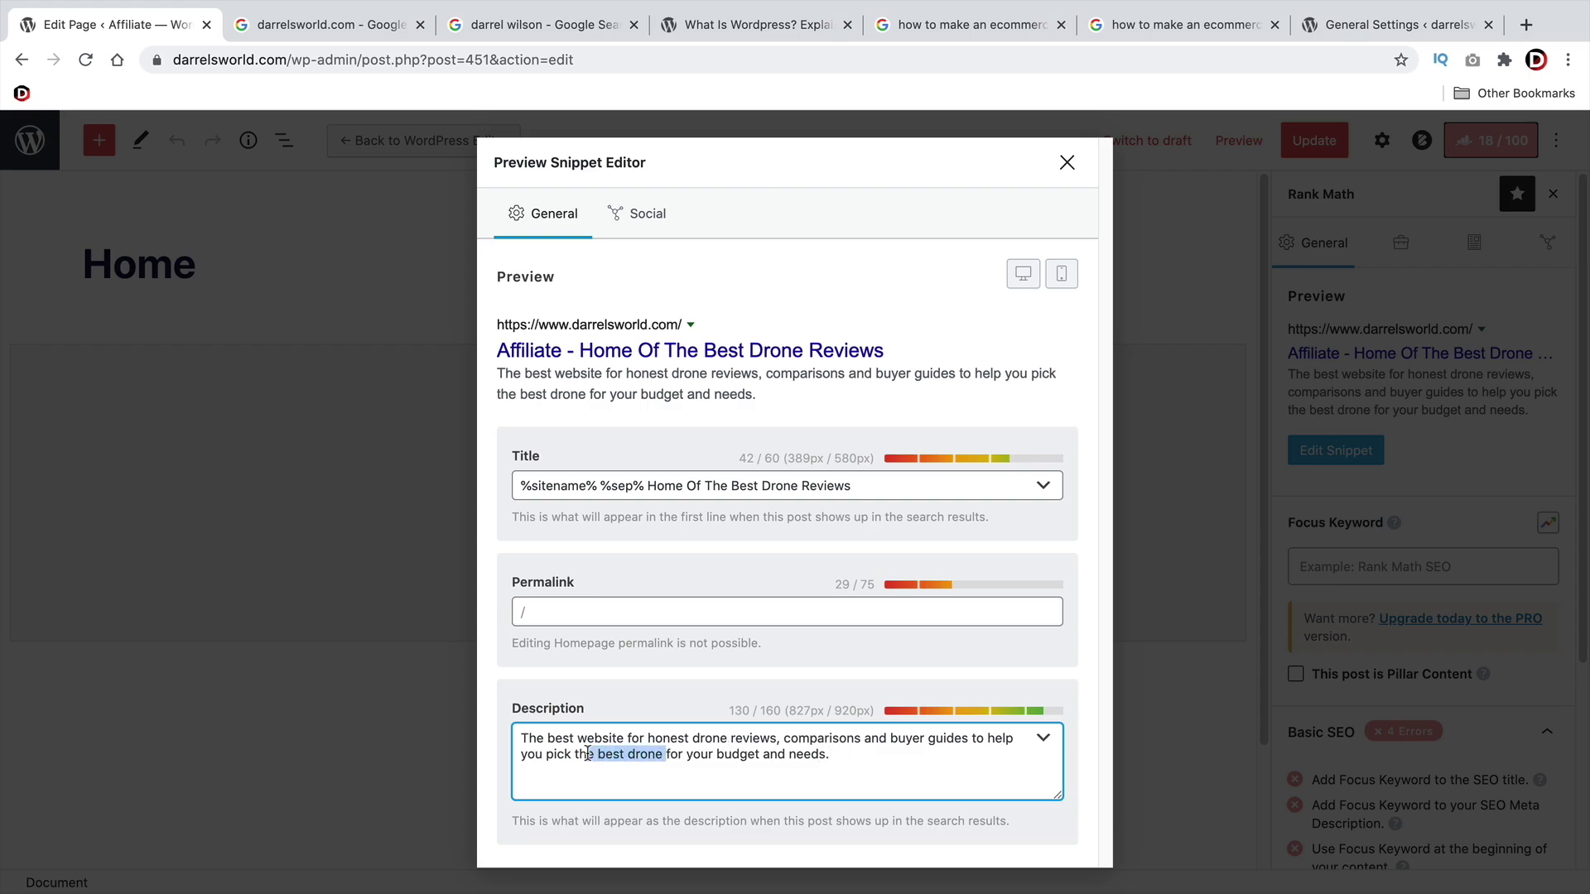
double_click(705, 737)
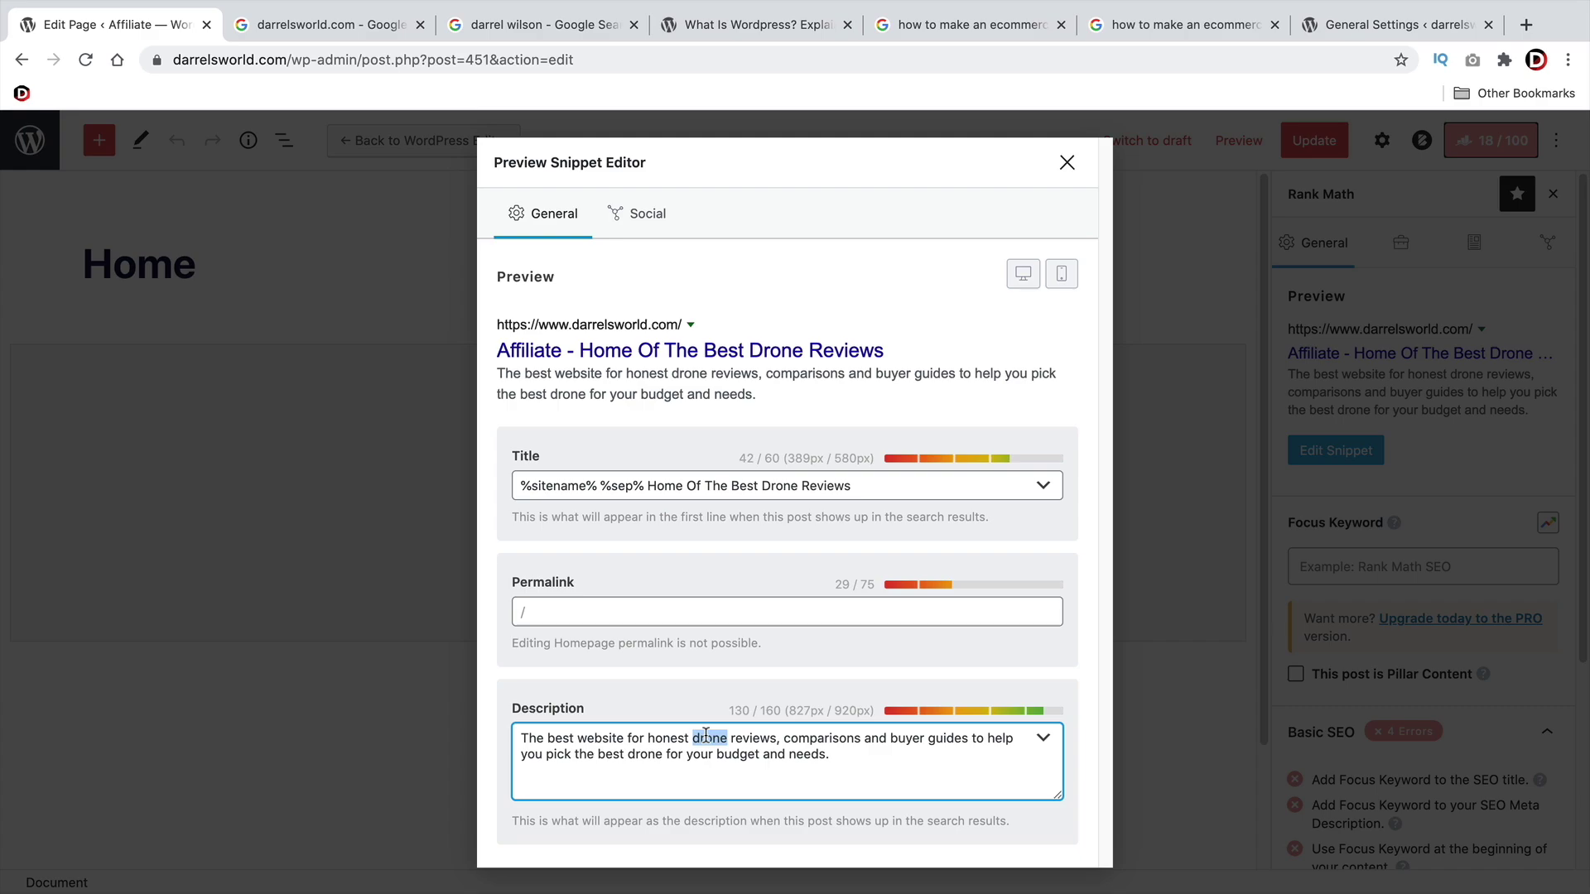
left_click(703, 738)
left_click_drag(703, 736, 778, 737)
left_click(779, 739)
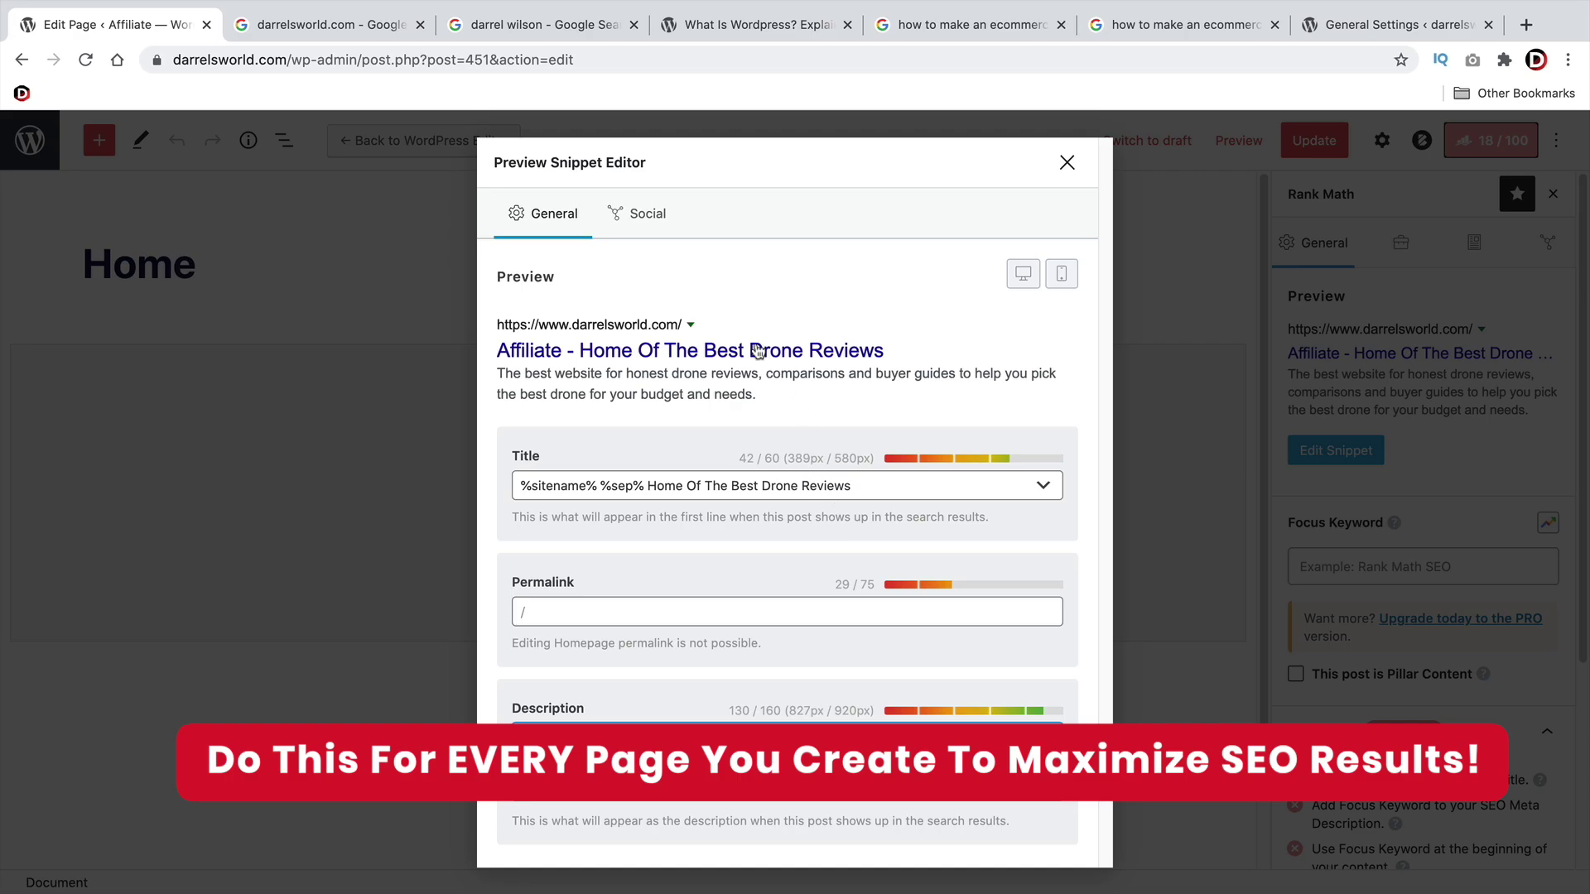
- Review the Home page's Facebook and Twitter previews and the Facebook sharing options in the snippet editor
left_click(648, 214)
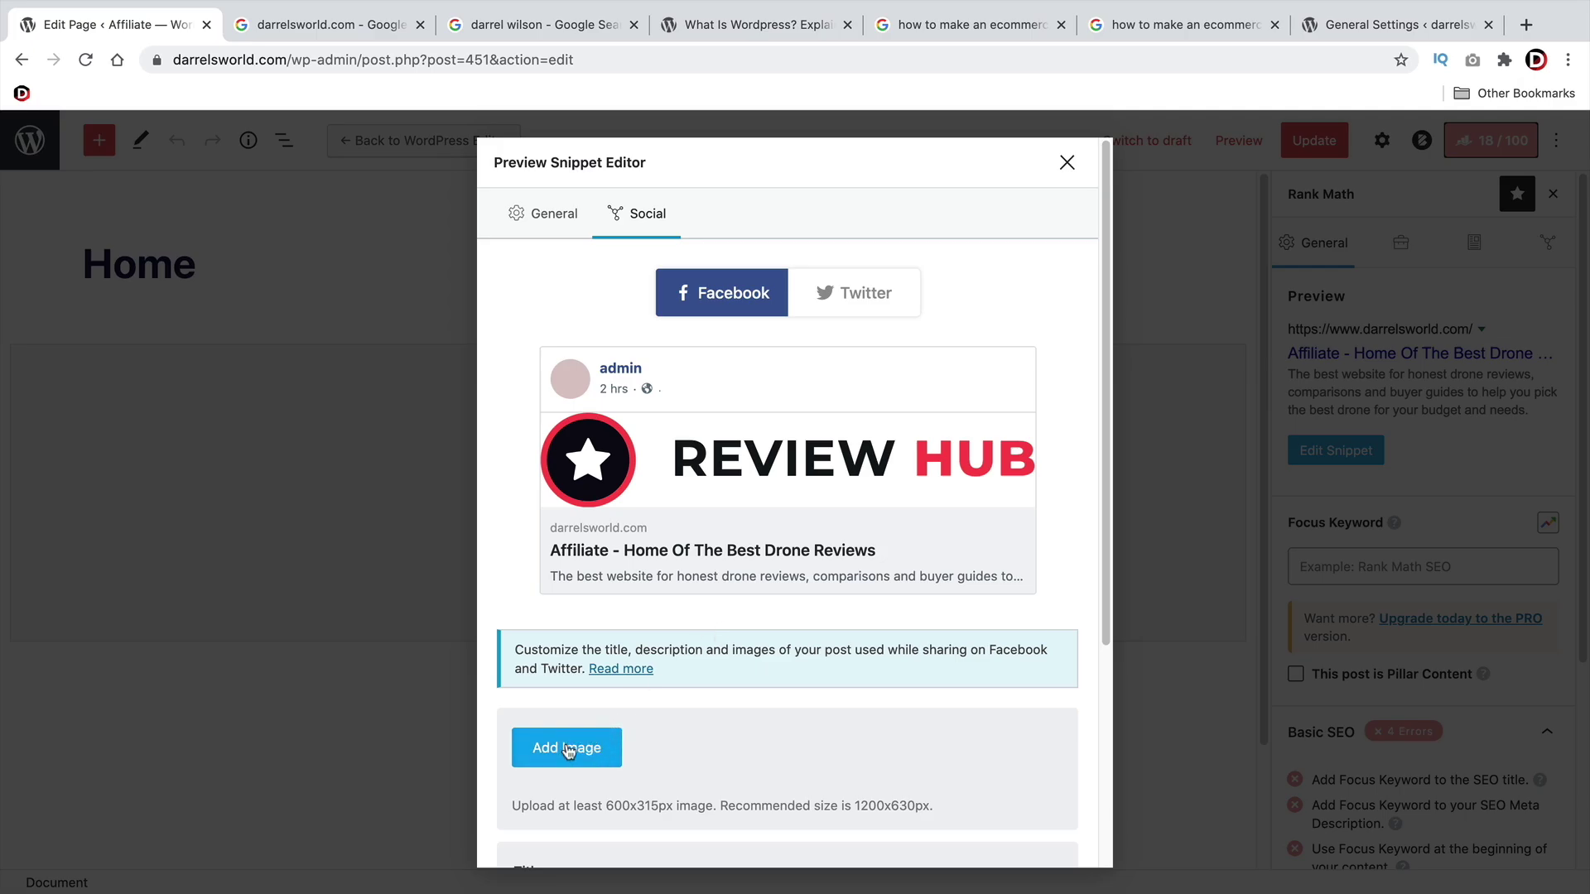
left_click(857, 309)
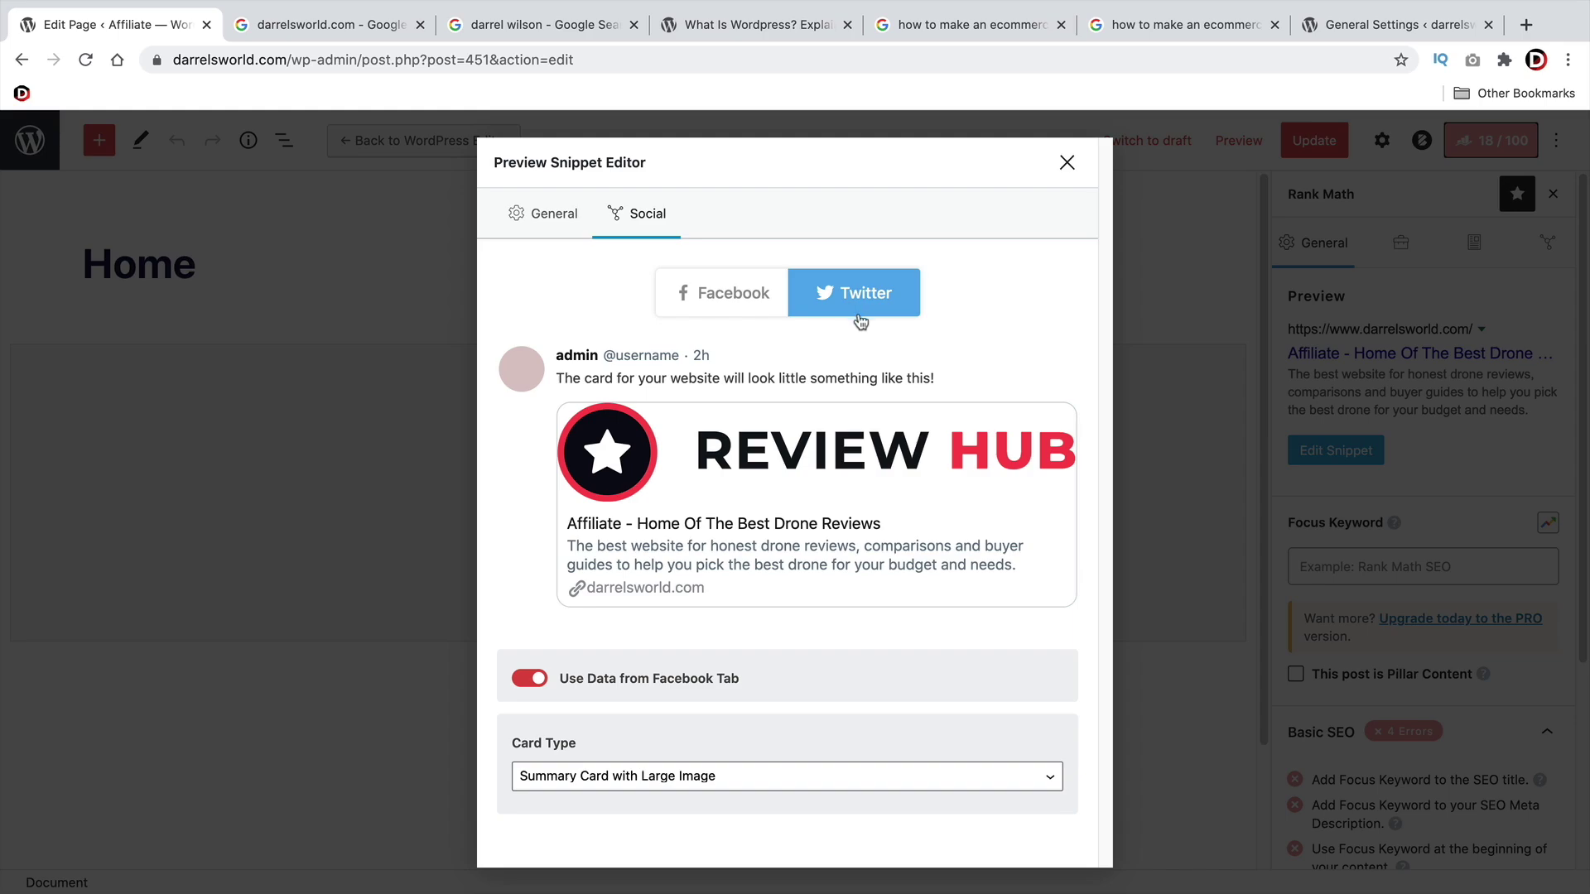
left_click(731, 300)
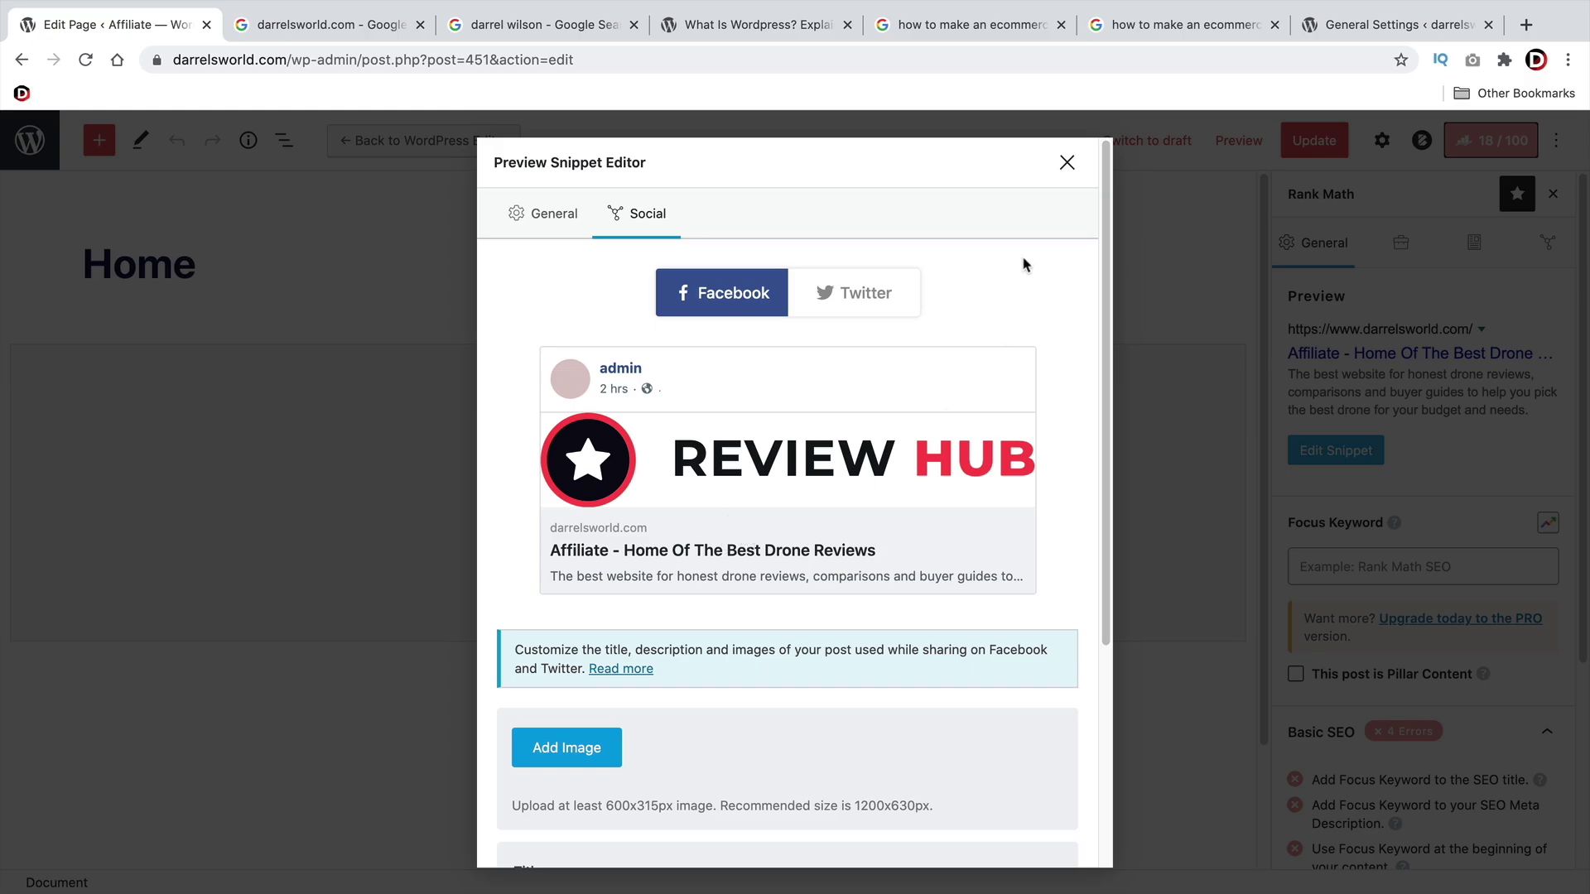
scroll(1023, 265, "down", 5)
scroll(1025, 401, "up", 5)
- Close the snippet editor and update the Home page
left_click(1067, 163)
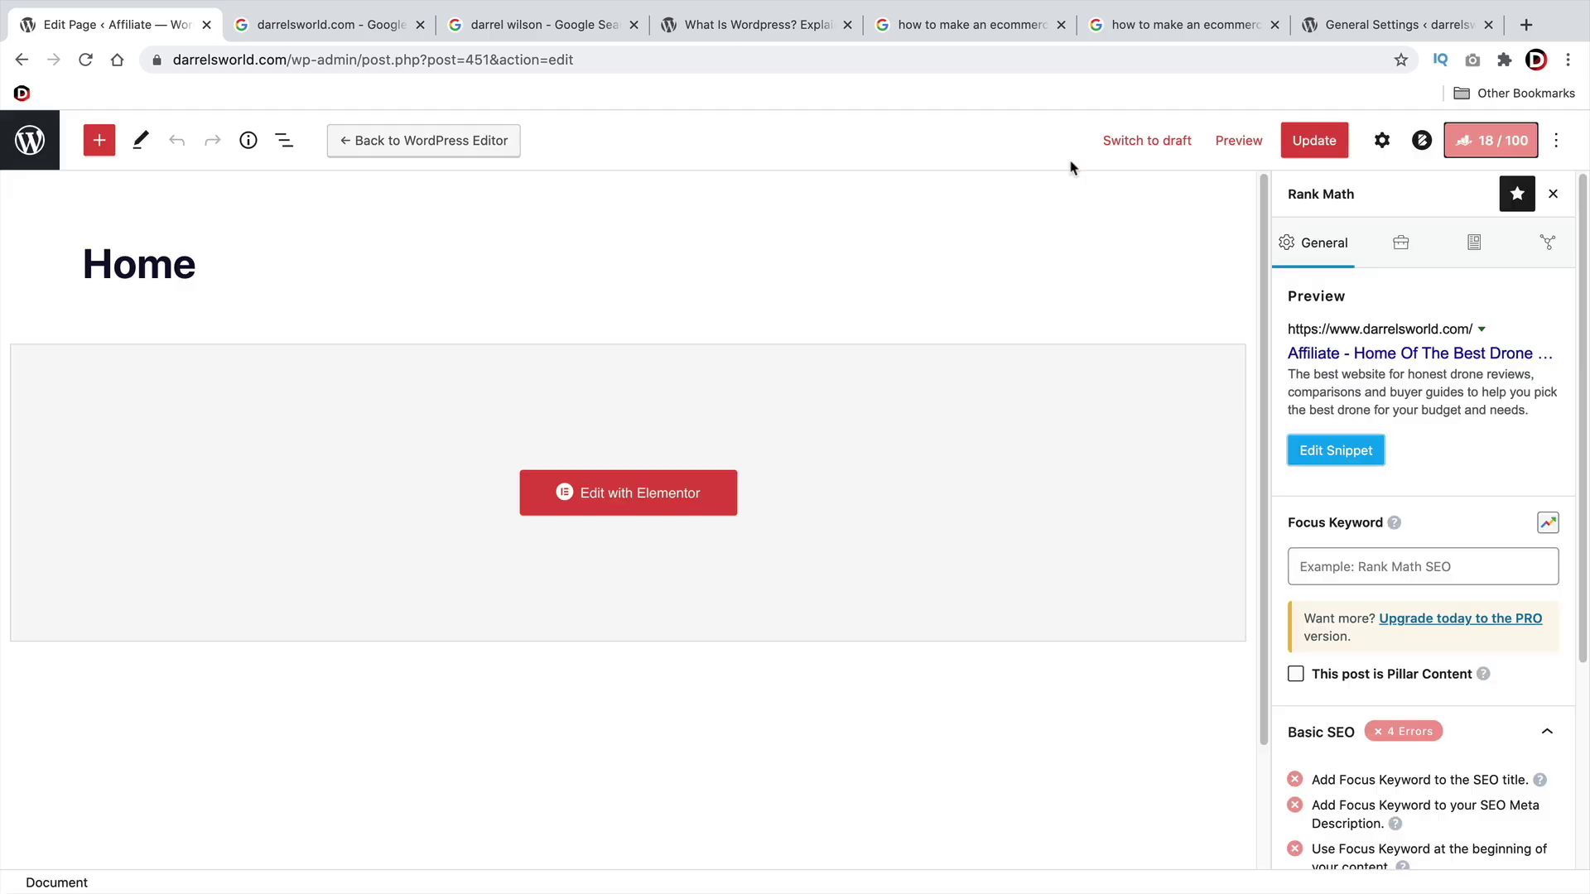
left_click(1313, 143)
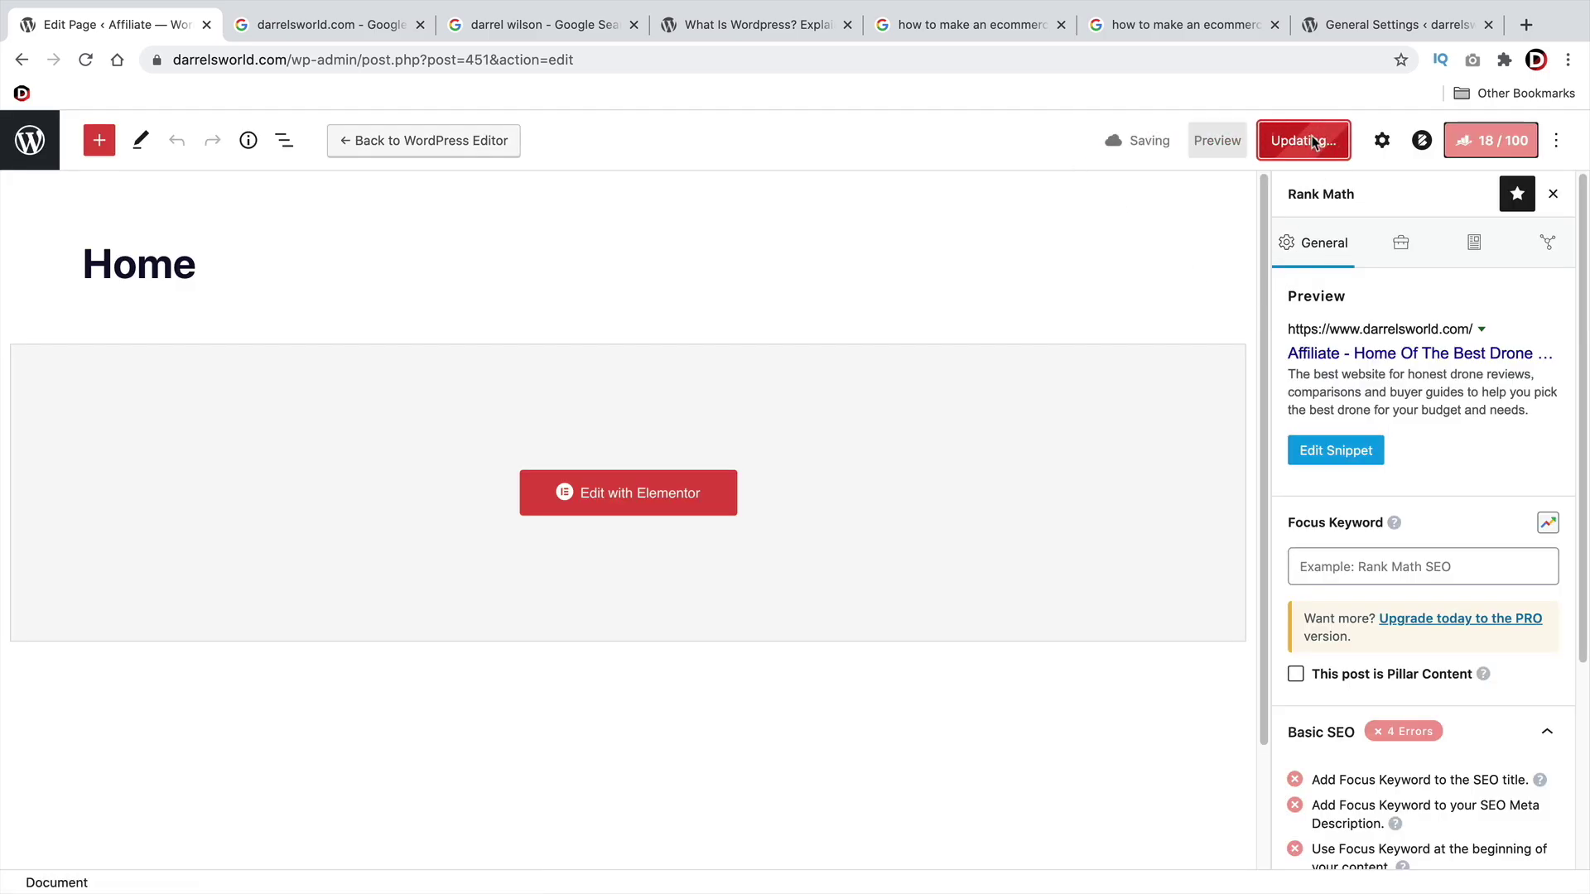
- Look through the Home page's Advanced robots, Schema and Social settings in Rank Math, and close the social preview
left_click(1396, 244)
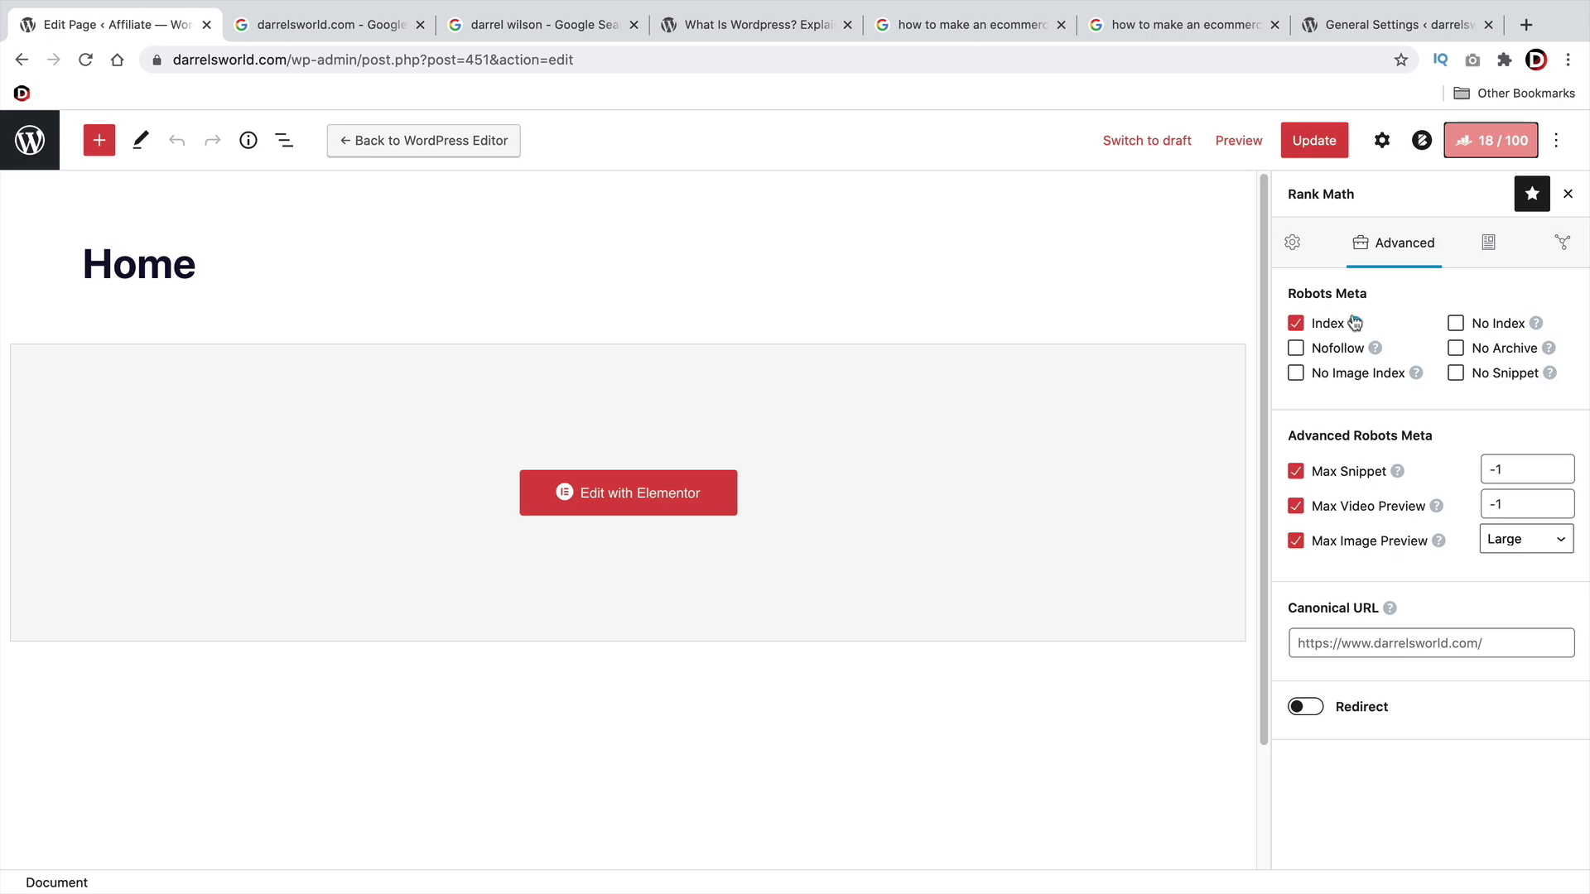
left_click(1499, 246)
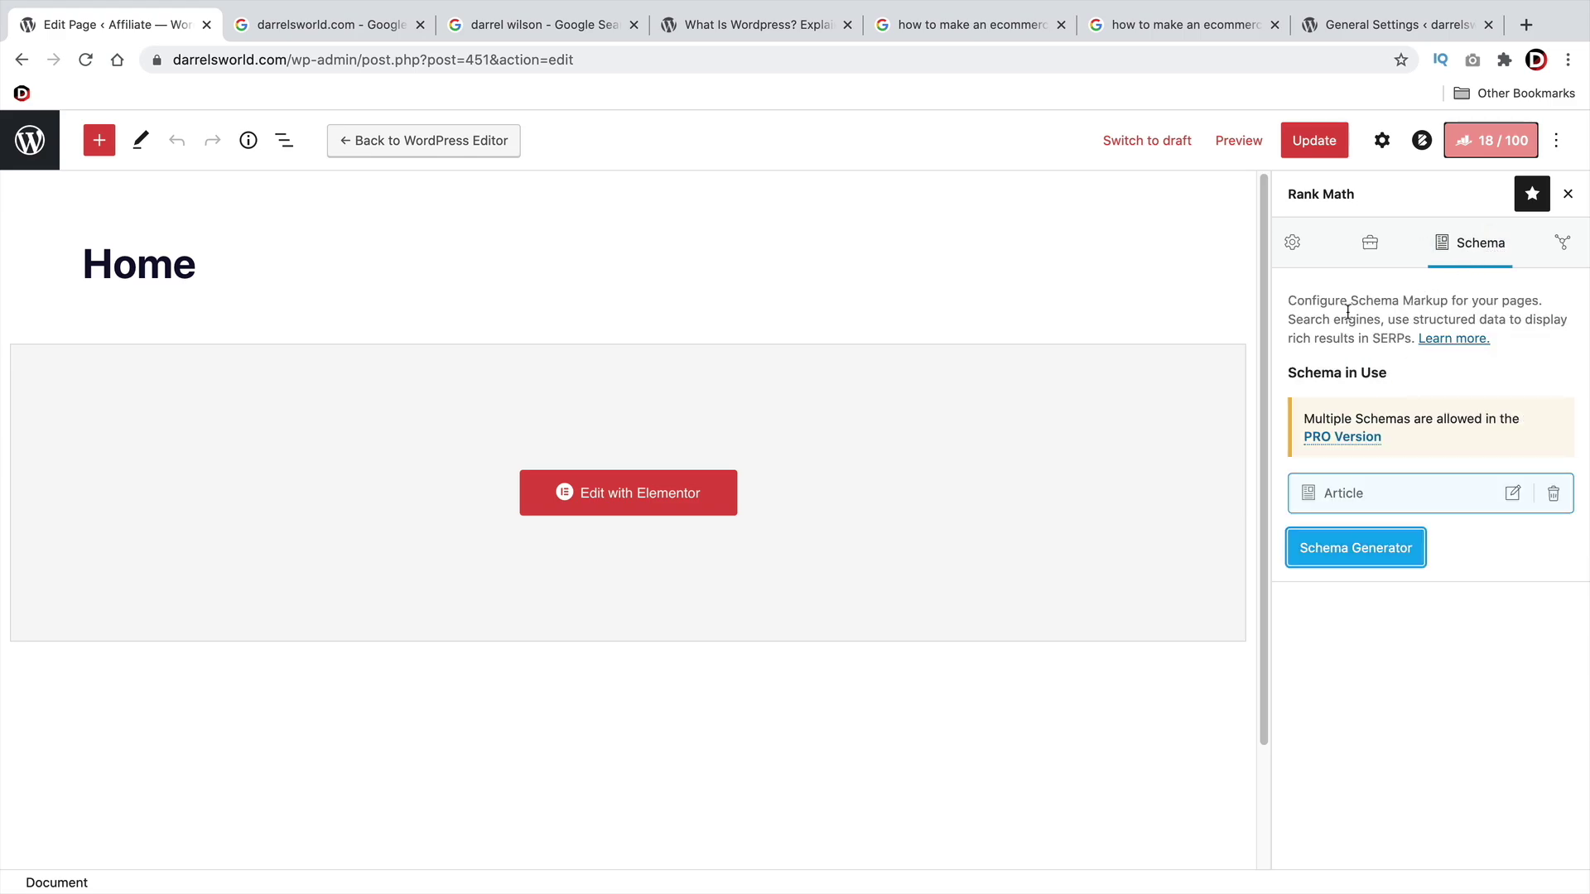
left_click_drag(1397, 386, 1290, 374)
left_click(1330, 330)
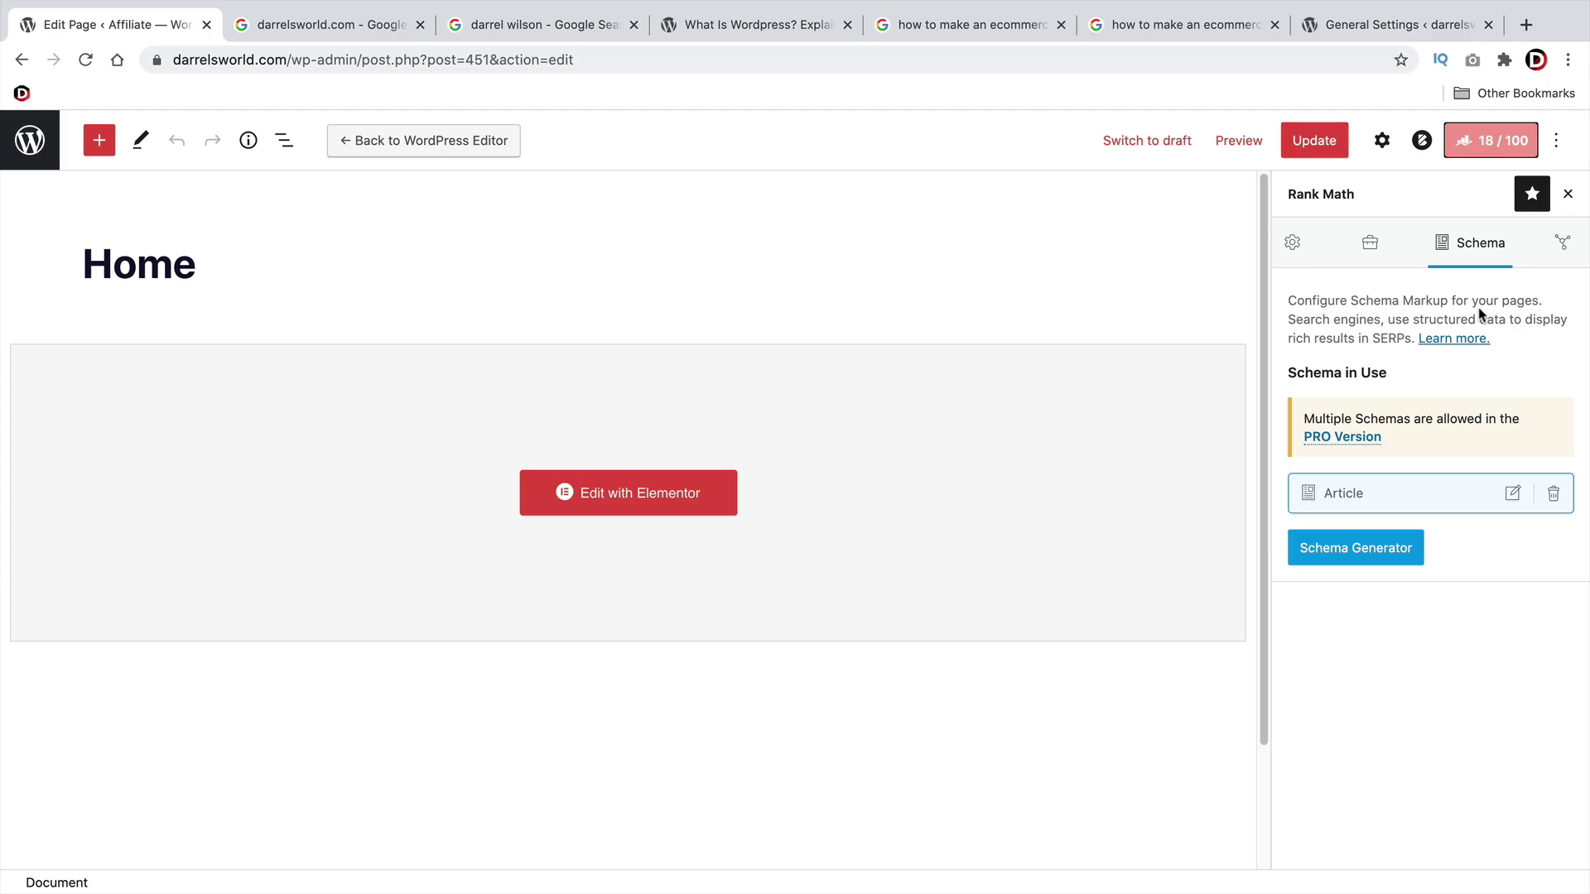
left_click(1562, 243)
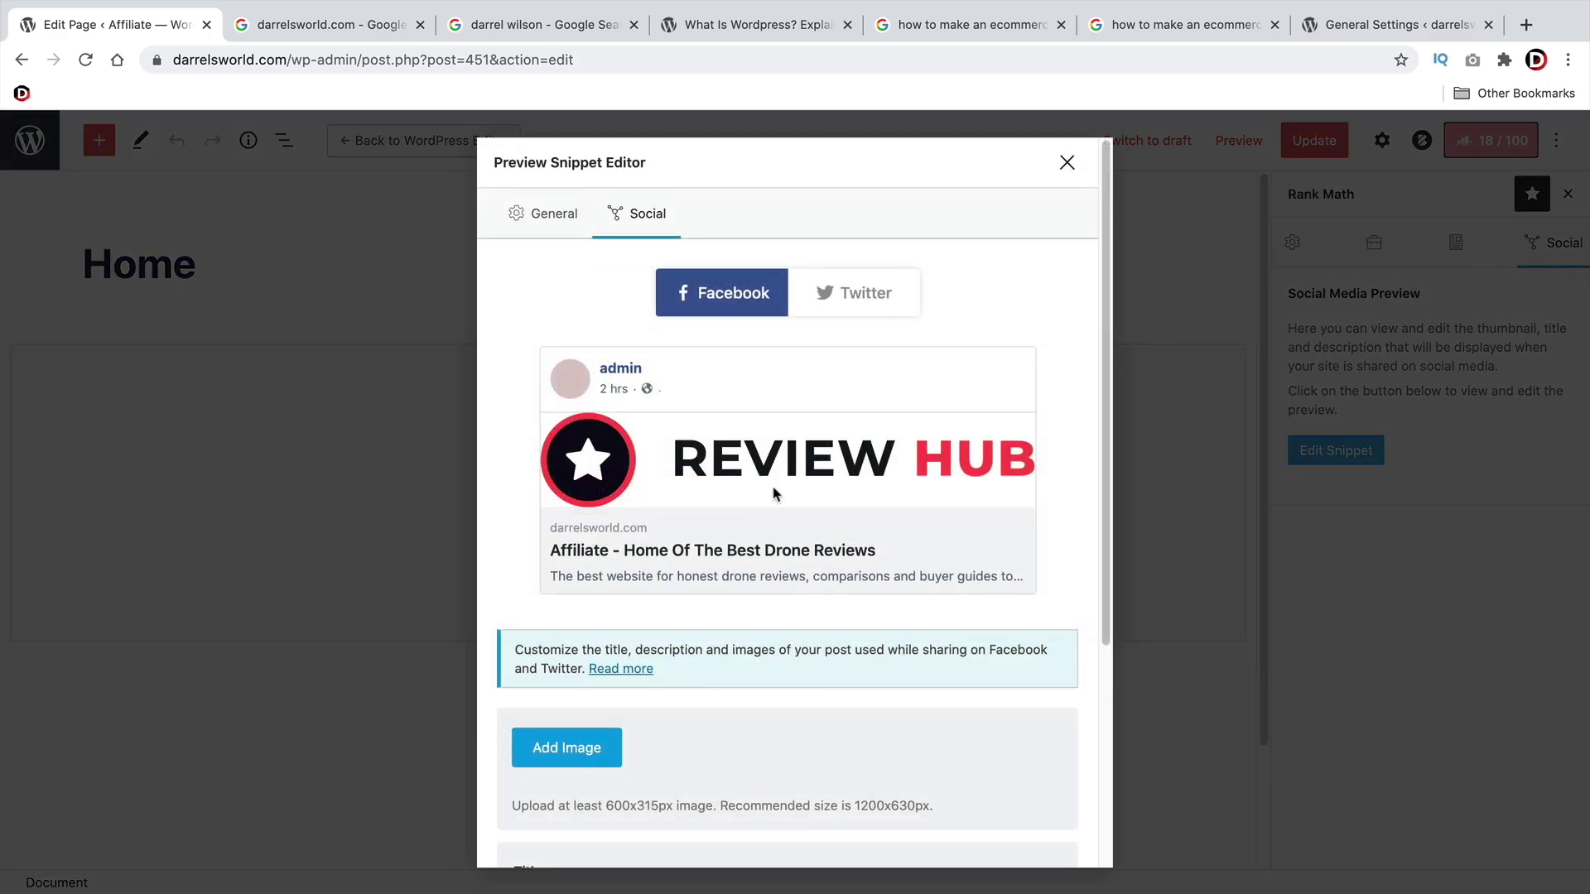
left_click(1067, 163)
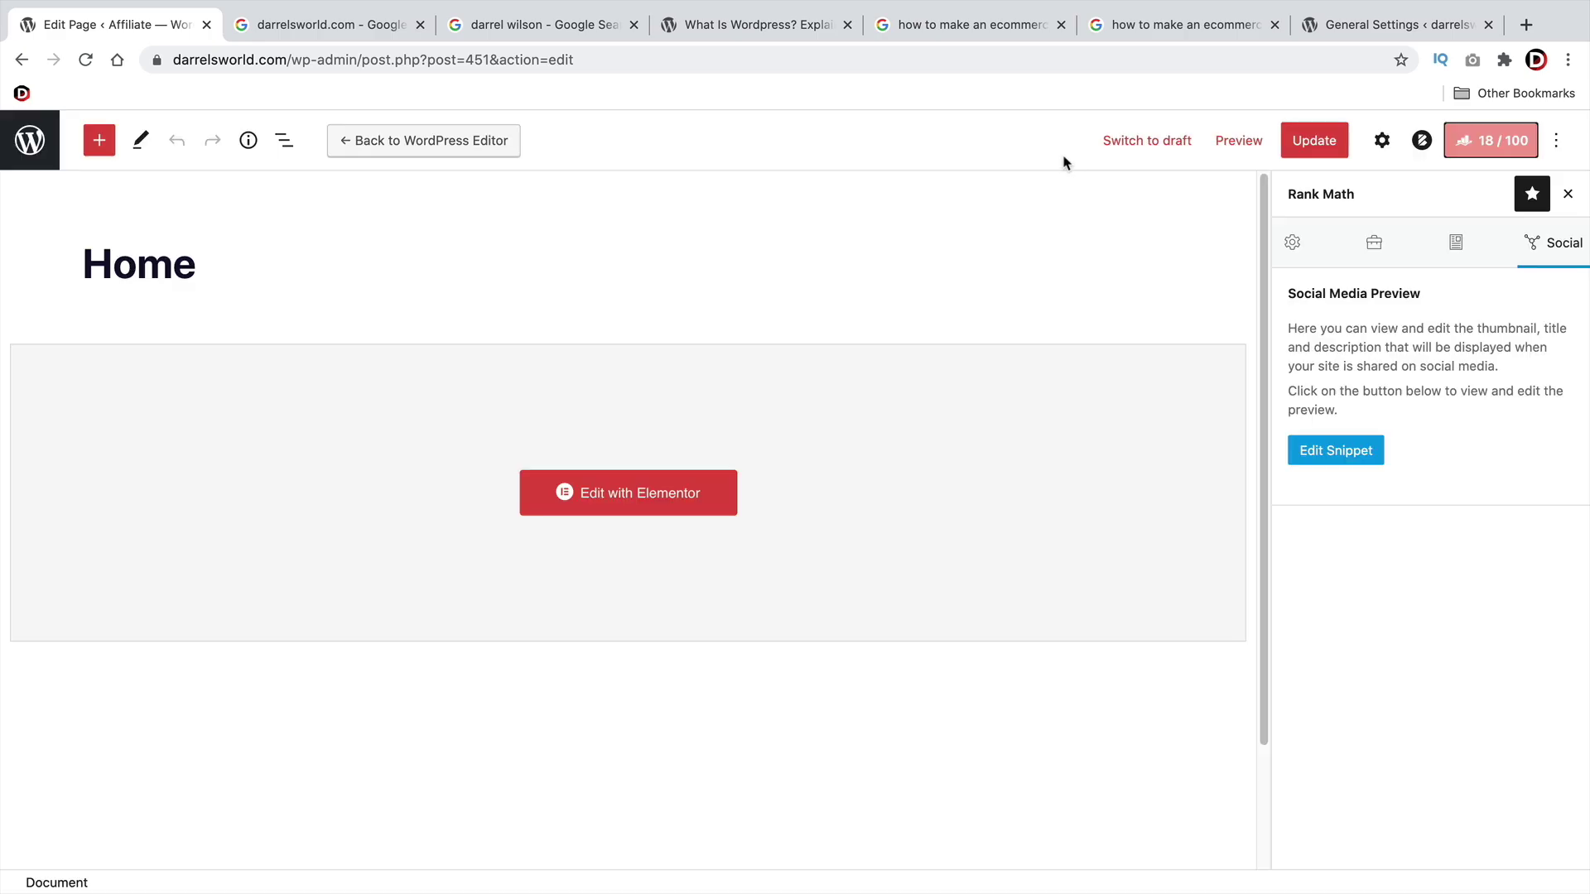
- Update the Home page to save its Rank Math settings
left_click(1335, 144)
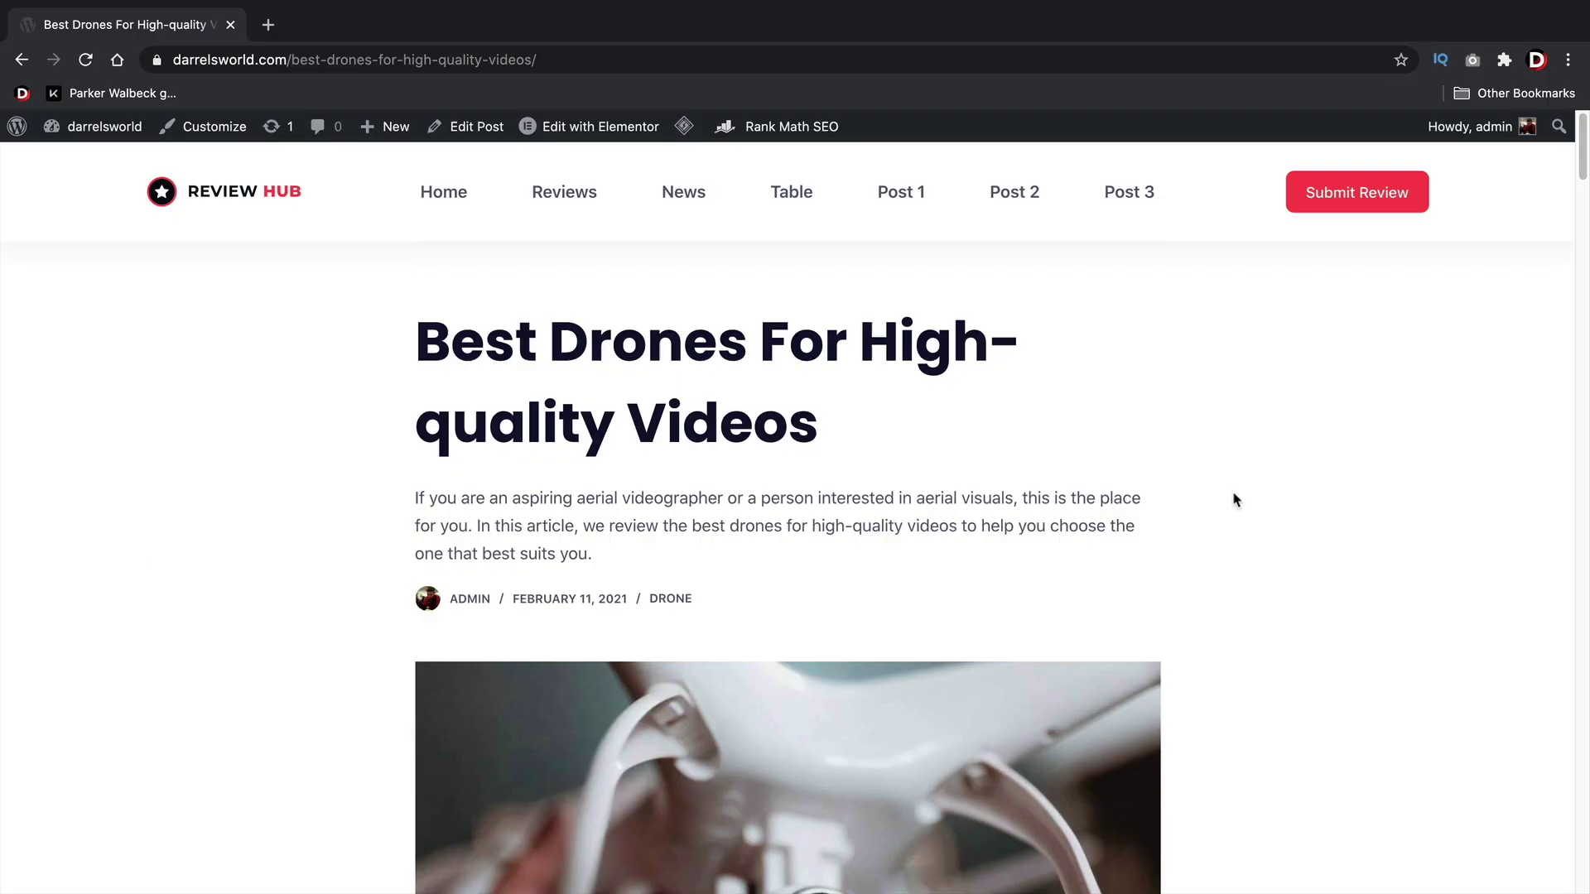
- Review the introduction and drone comparison list with Amazon price links in the "Best Drones For High-quality Videos" article
scroll(1210, 480, "down", 5)
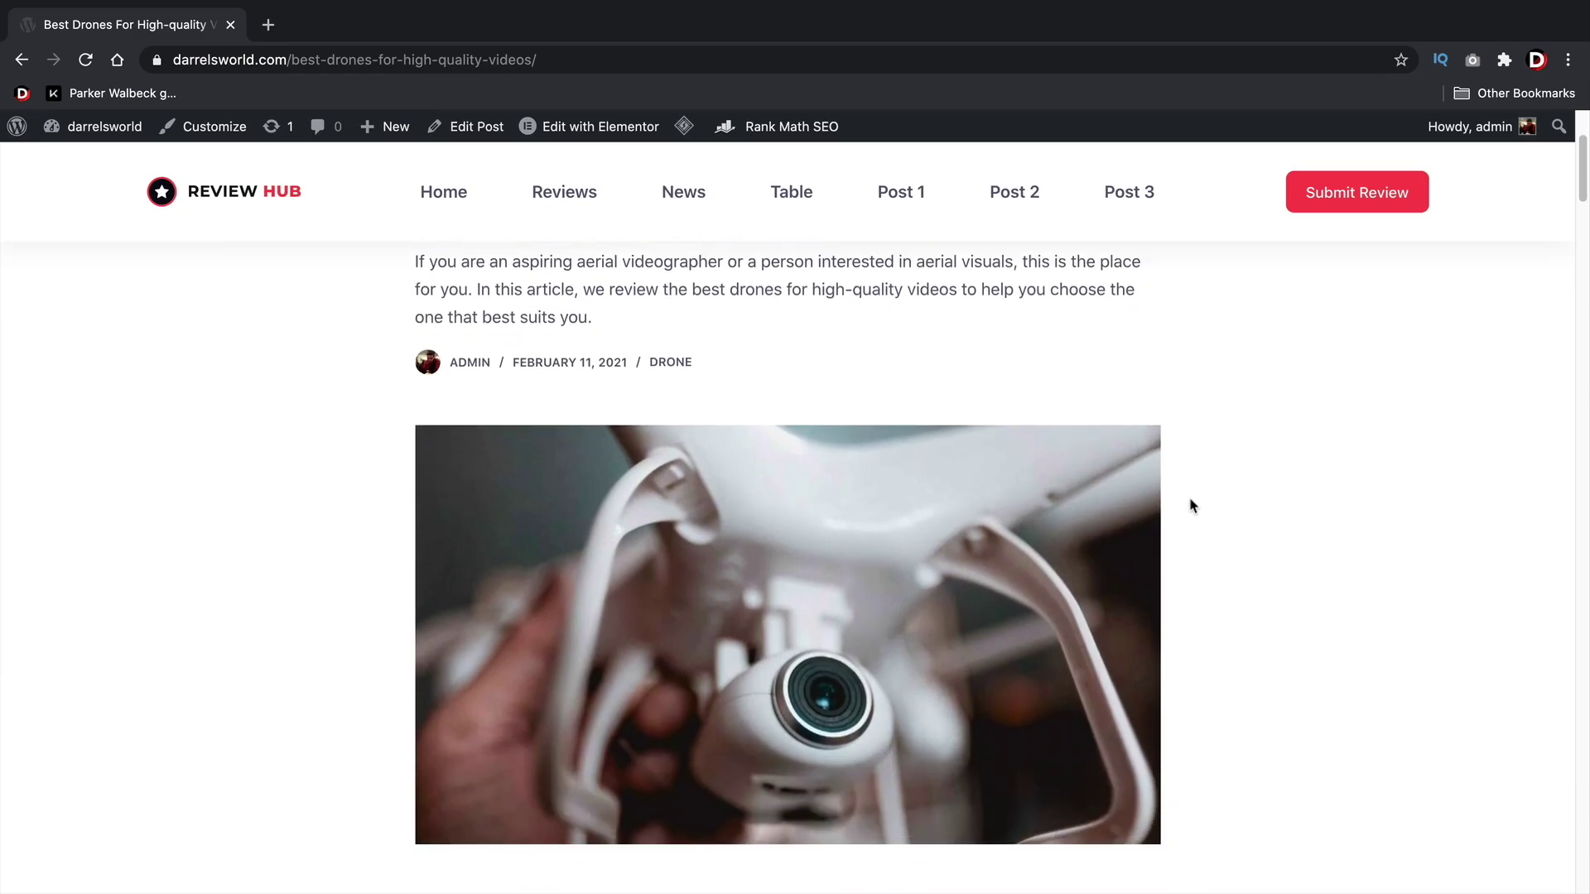
scroll(1182, 491, "down", 12)
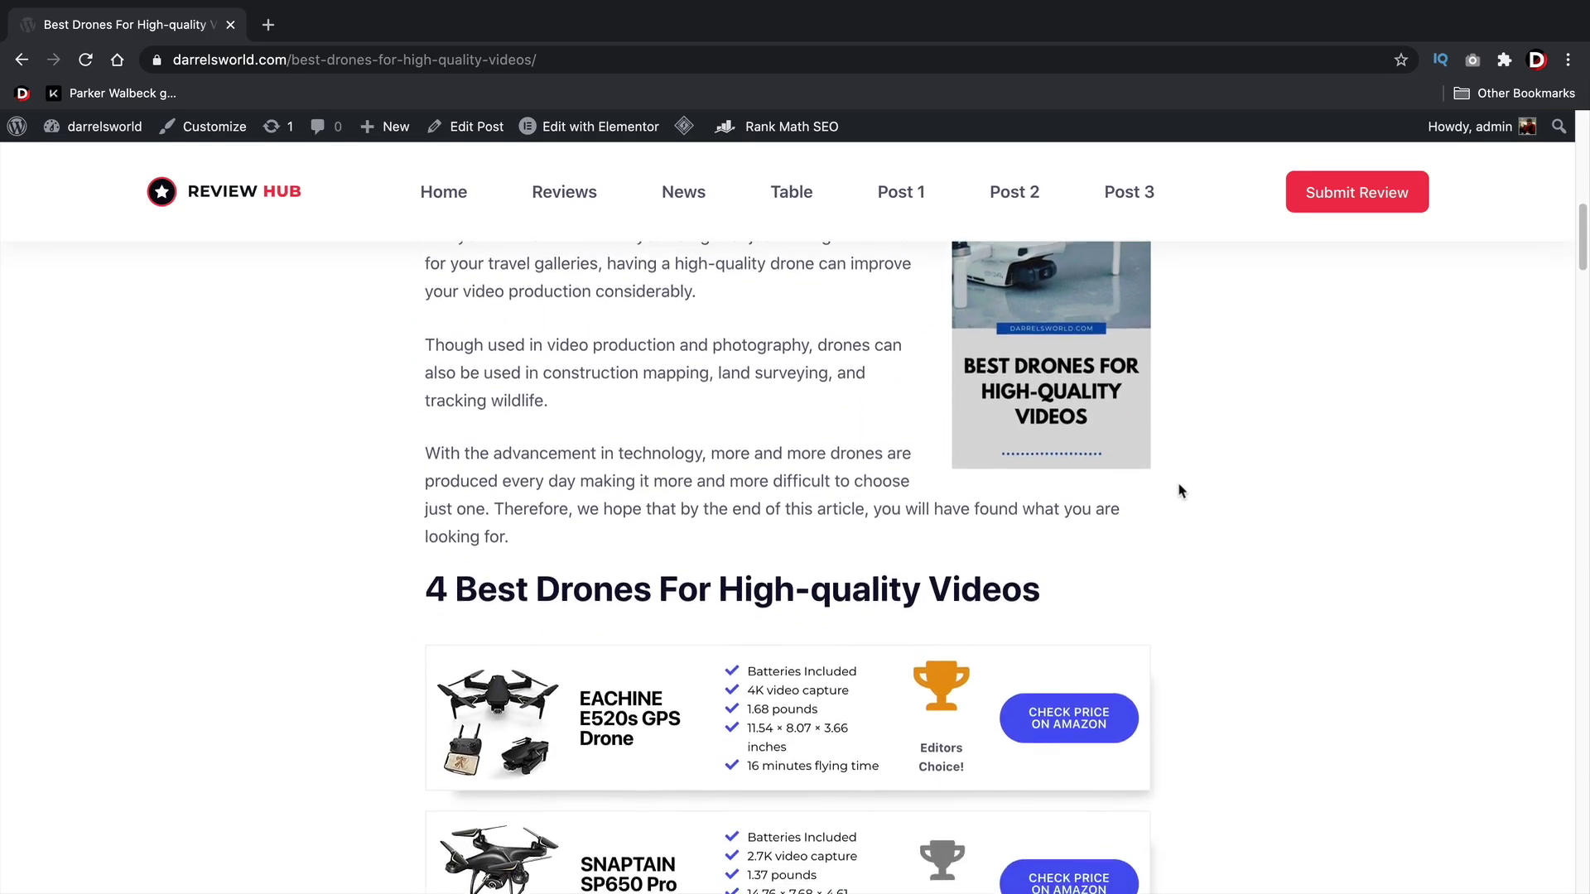
scroll(1182, 491, "down", 2)
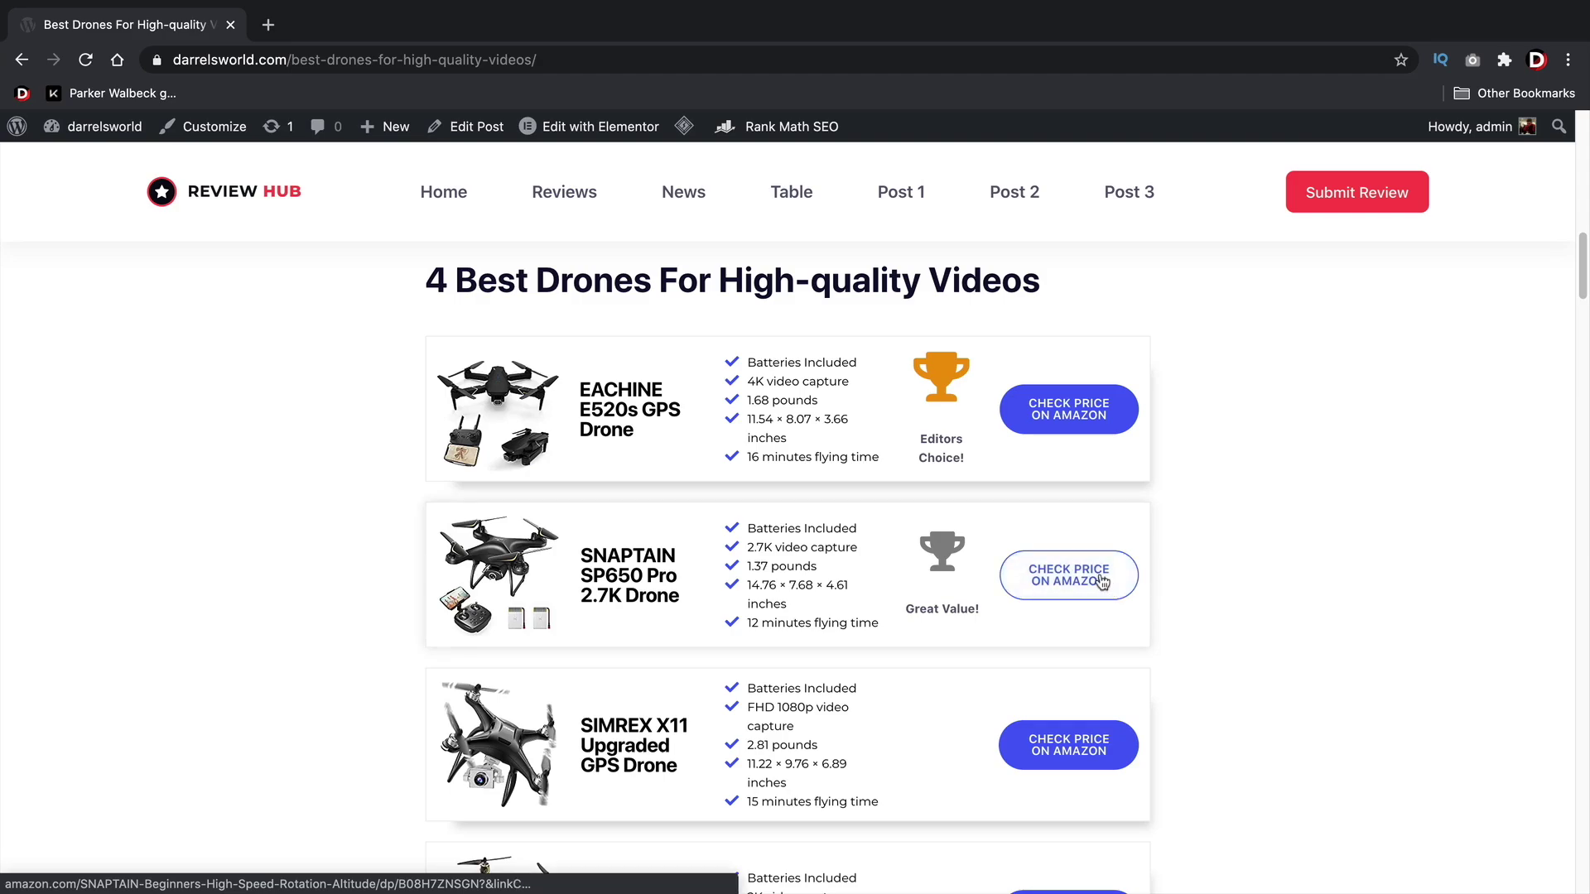
scroll(1099, 577, "down", 3)
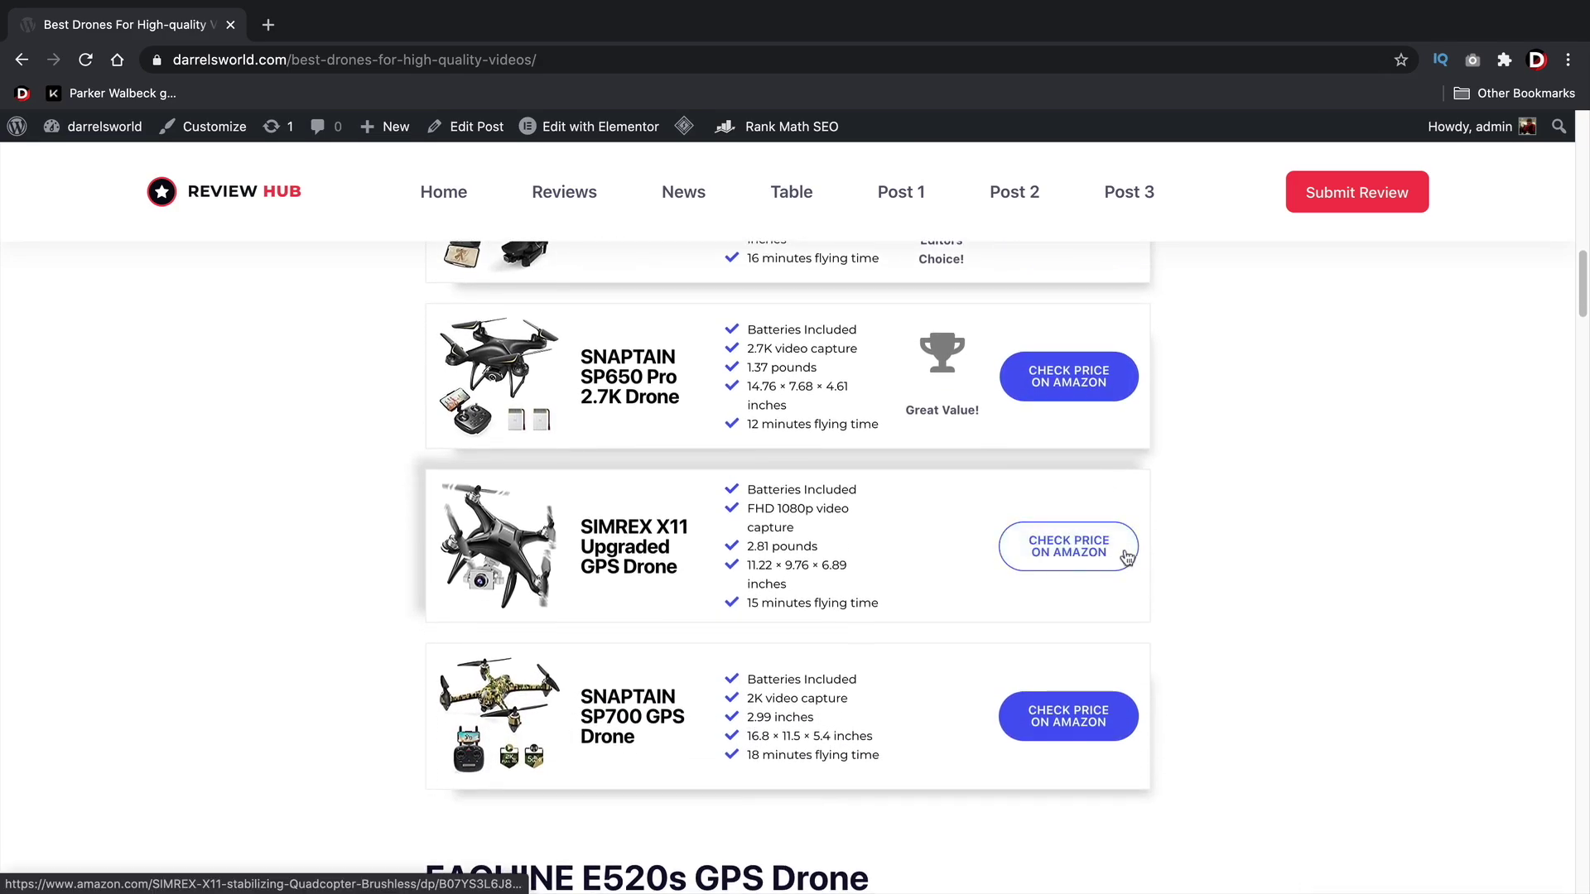
scroll(1176, 672, "down", 1)
- Read through the article's individual drone reviews, pros and cons boxes and headings down to the Conclusion
scroll(1177, 672, "down", 7)
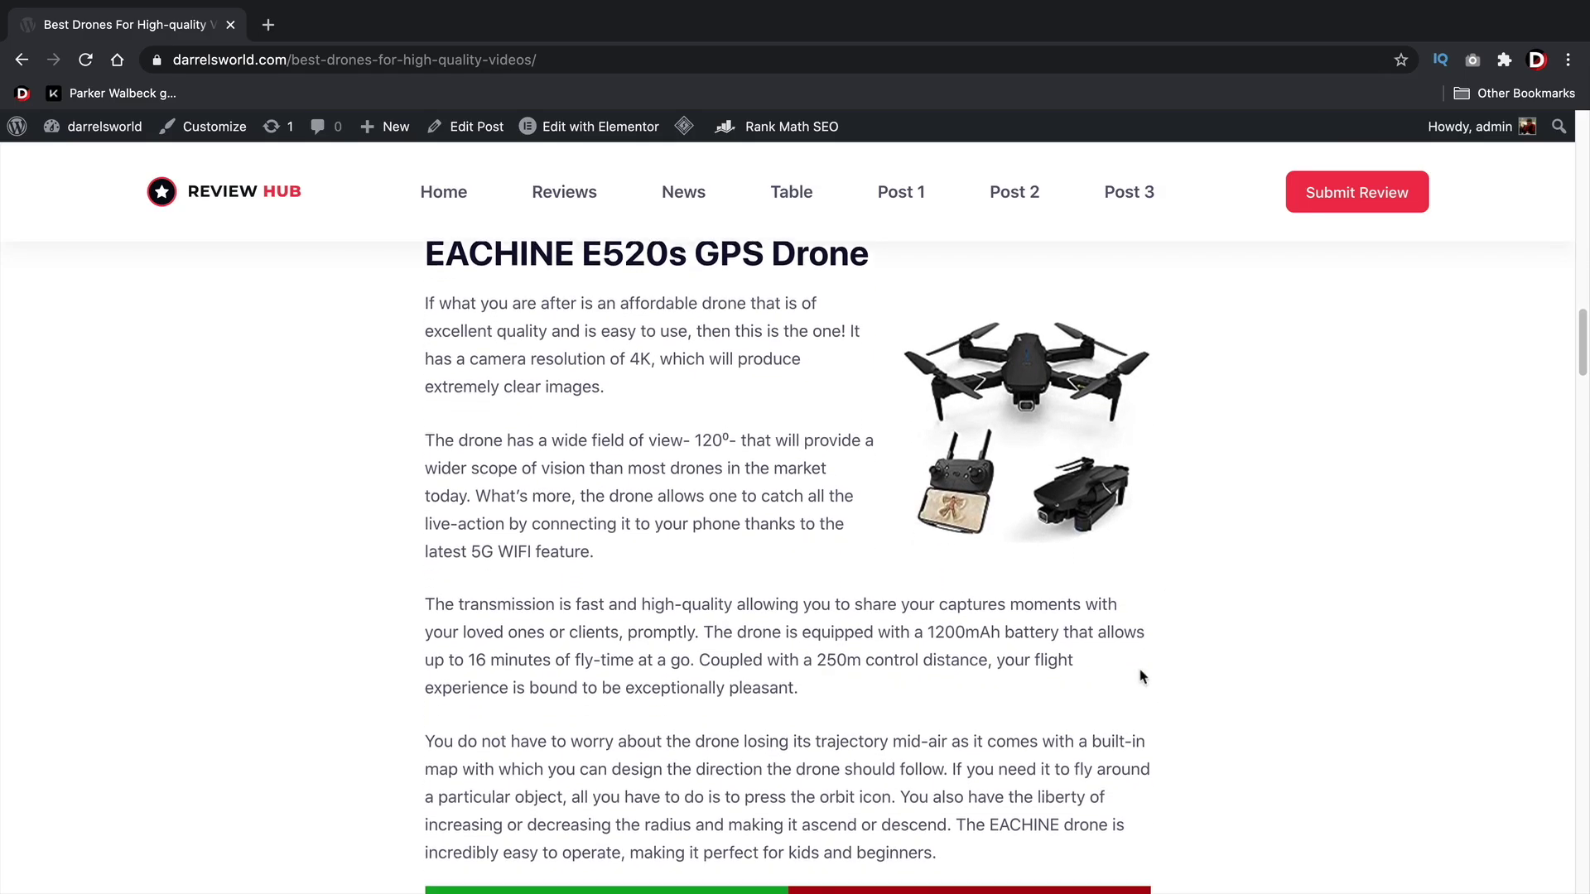
scroll(1143, 679, "down", 6)
scroll(1139, 679, "down", 5)
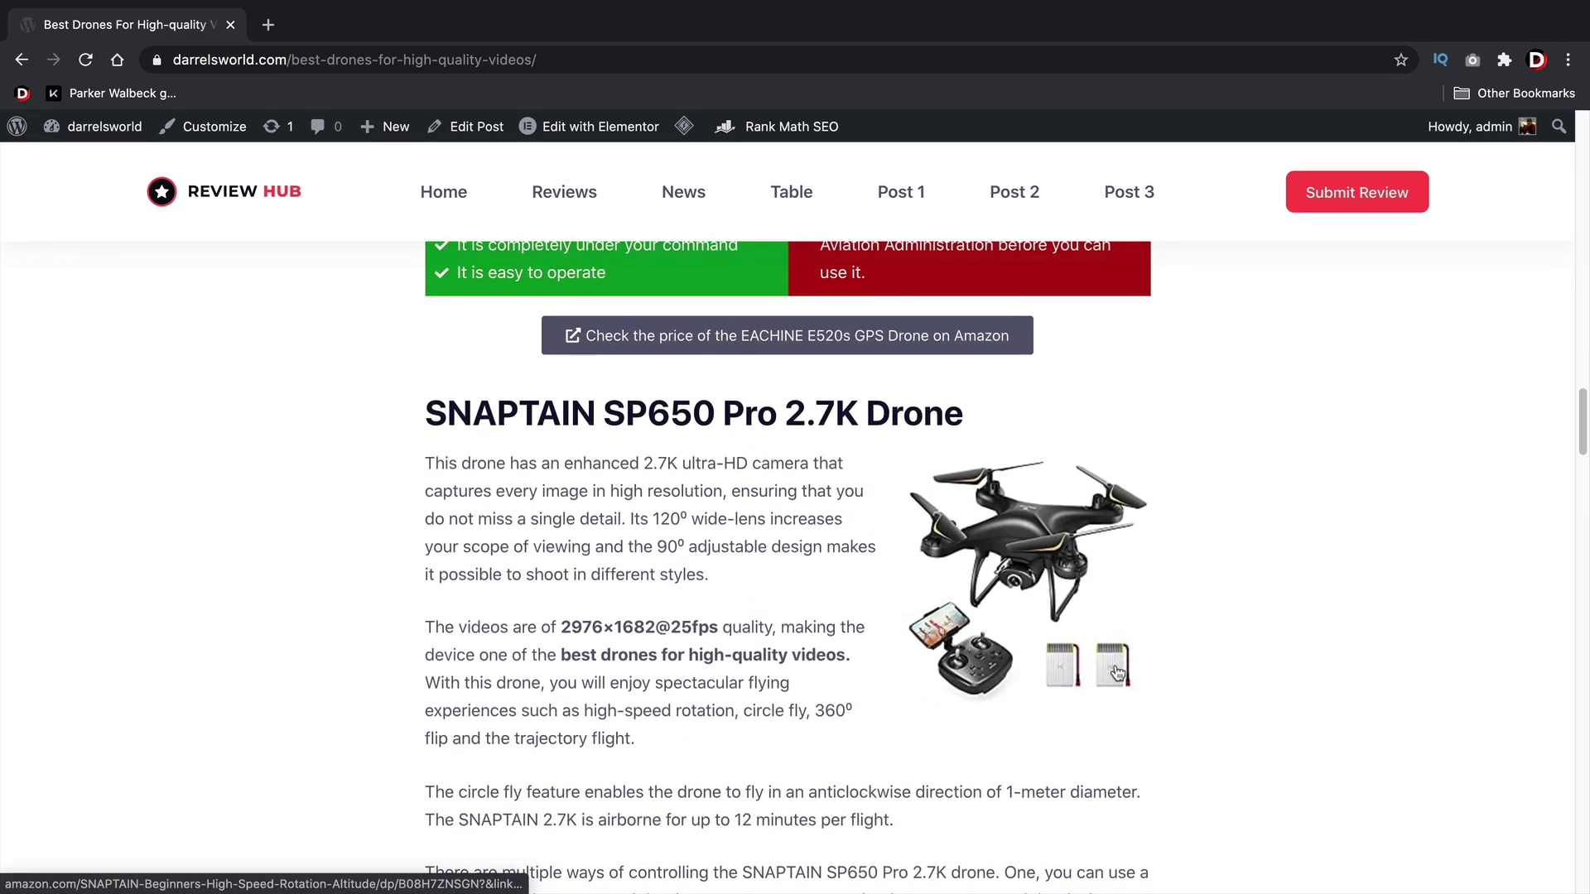
scroll(1130, 645, "down", 3)
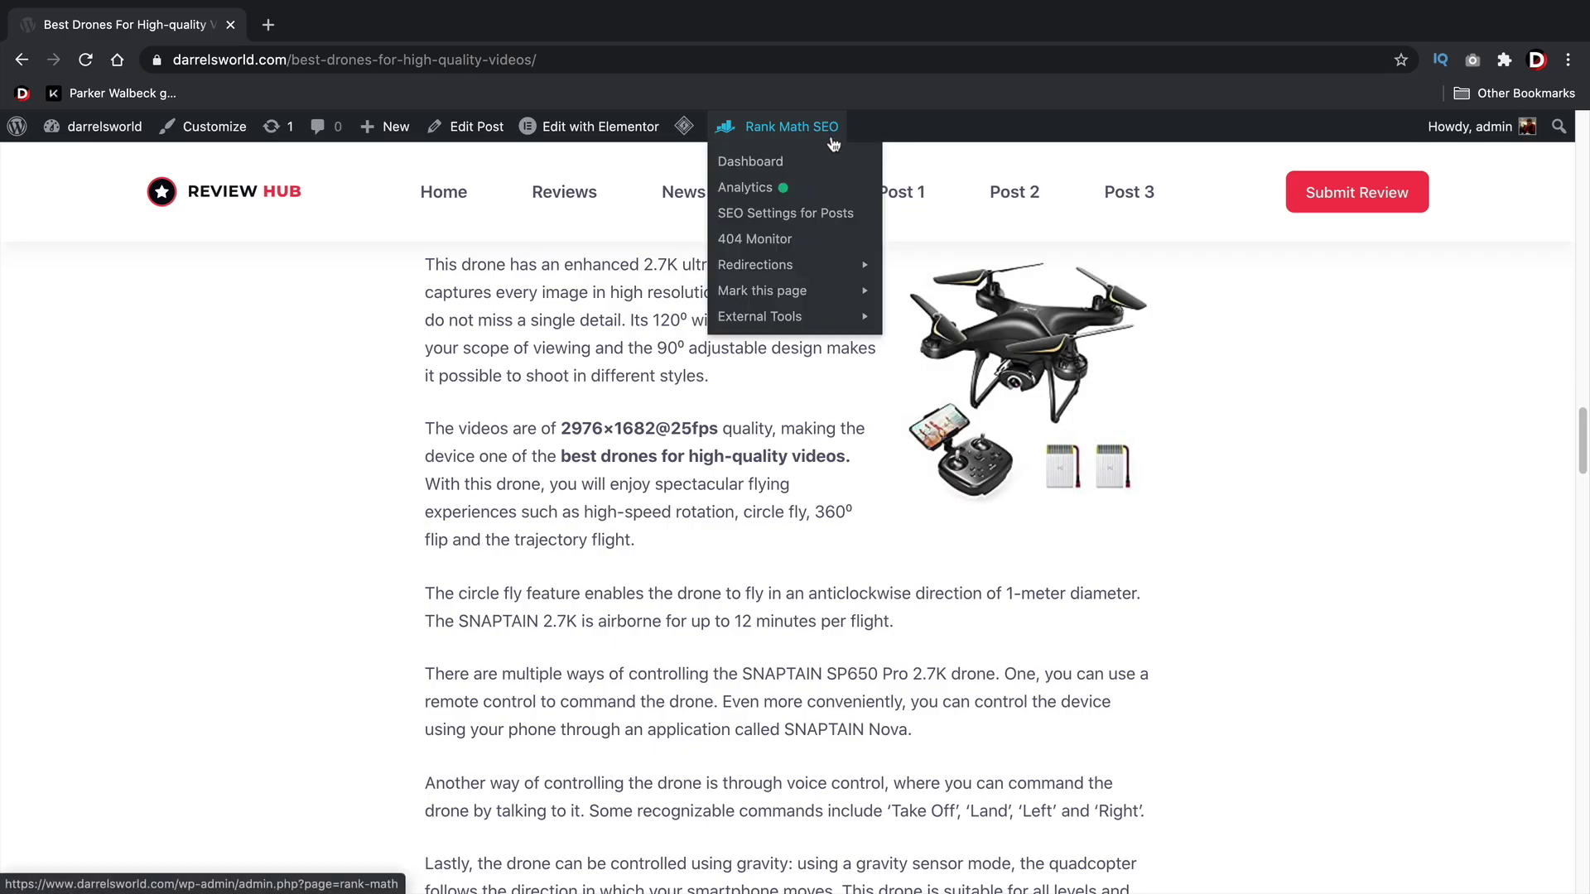
scroll(1201, 569, "down", 6)
scroll(1201, 569, "down", 8)
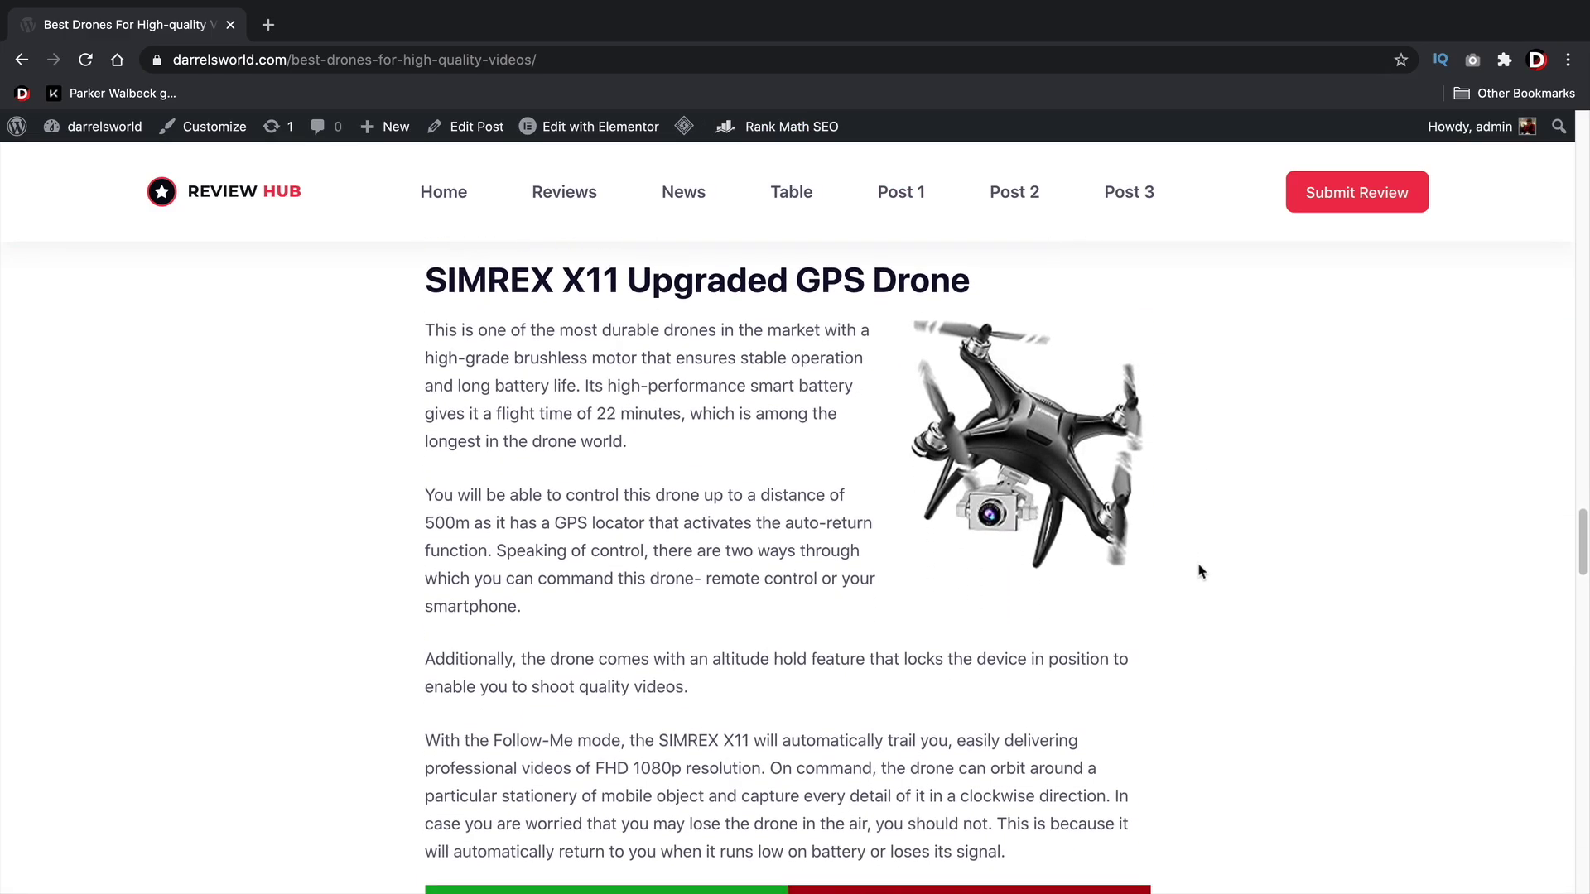
scroll(823, 567, "down", 6)
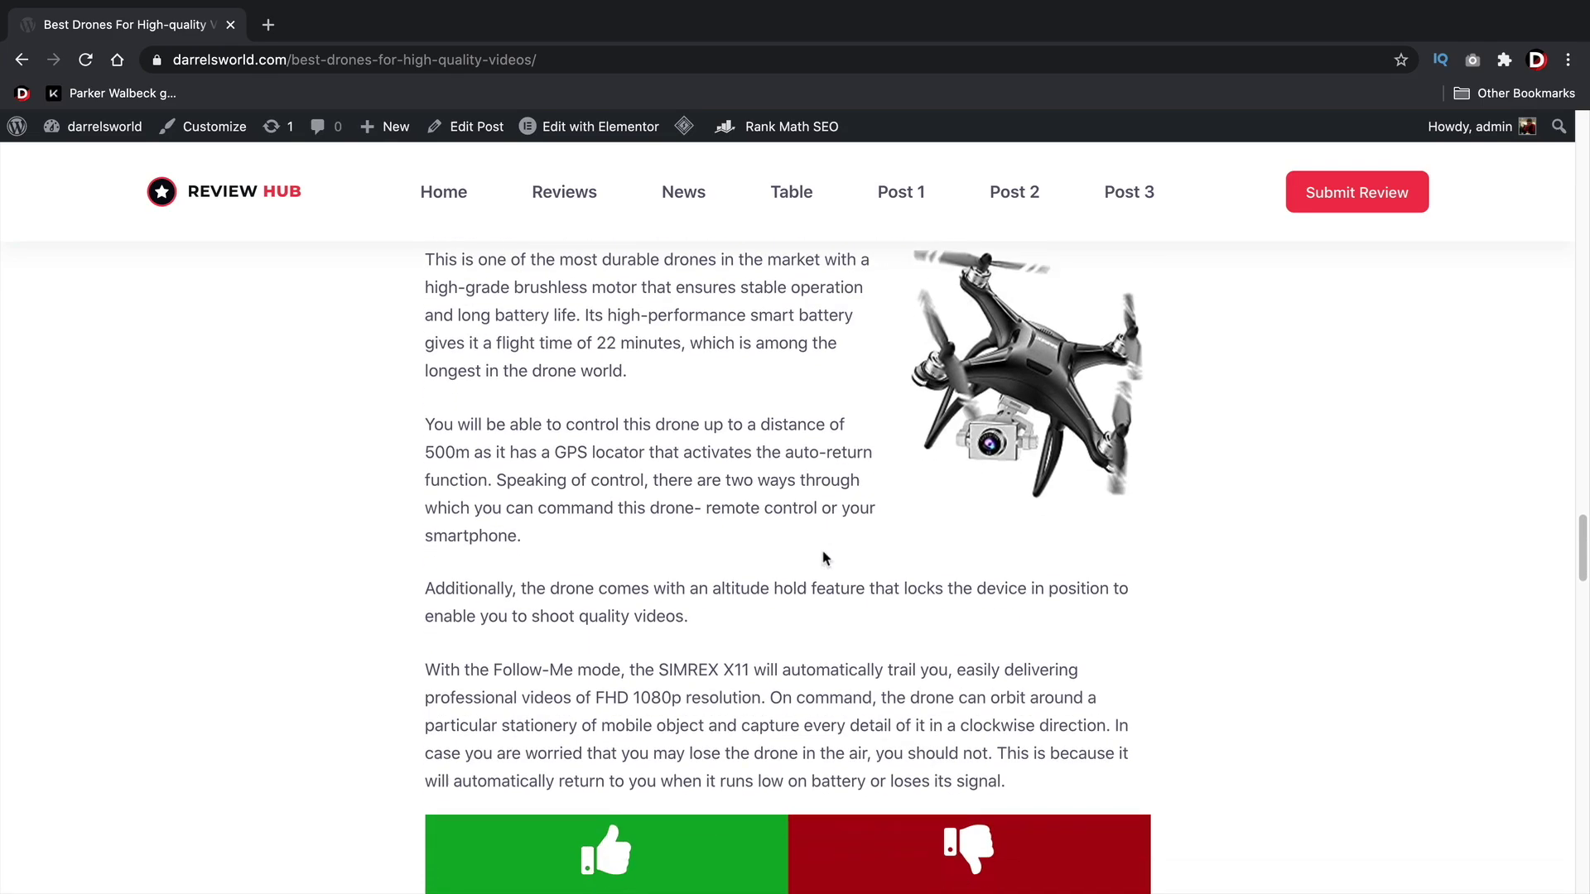
scroll(824, 551, "down", 6)
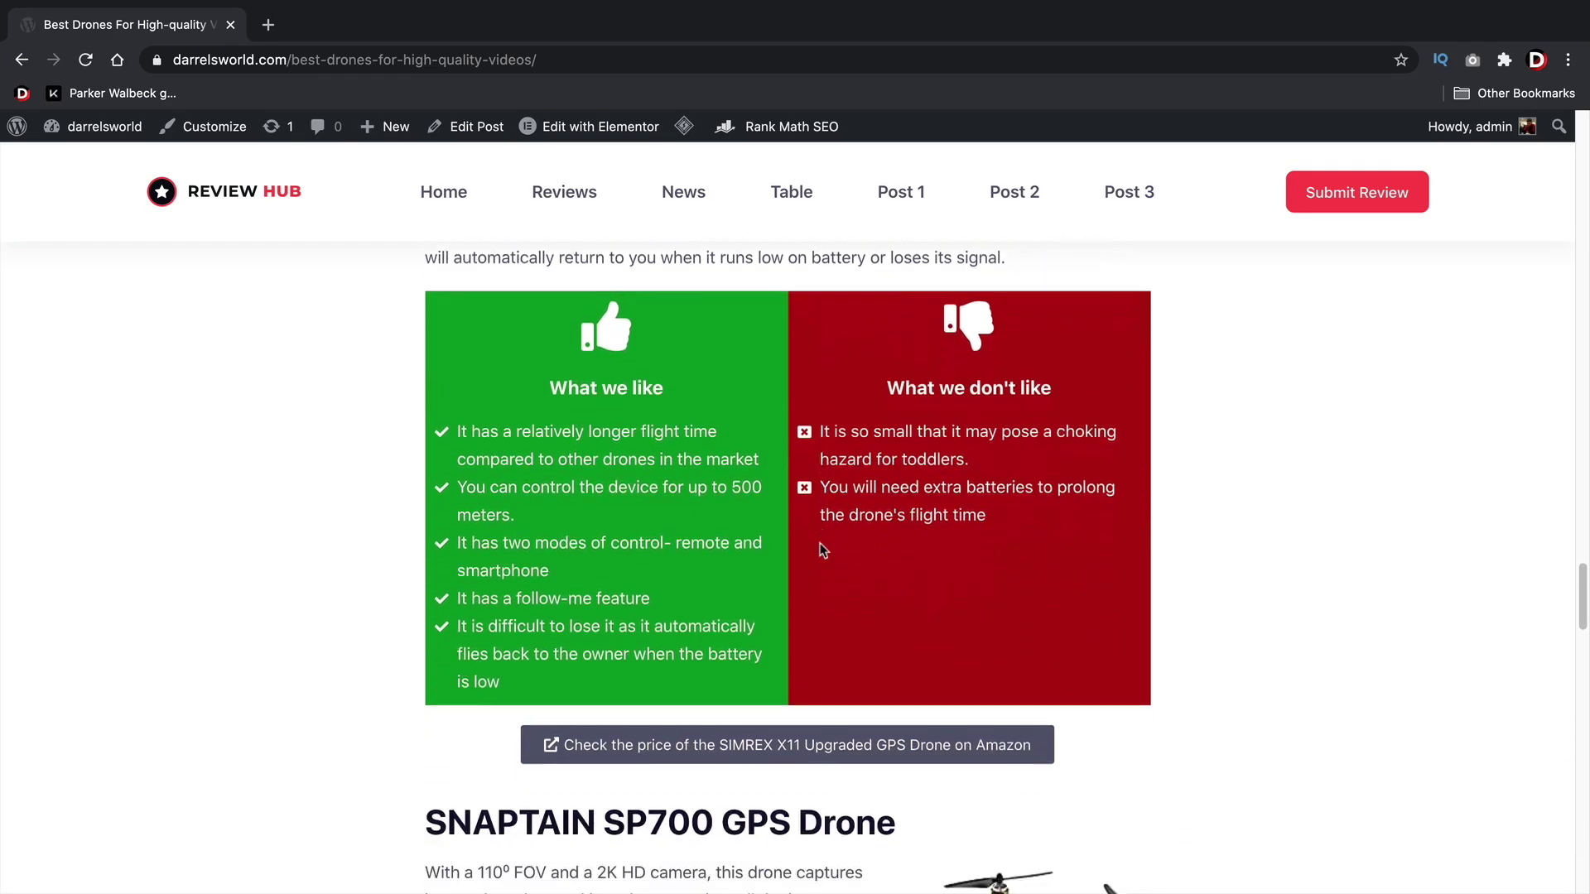
scroll(817, 547, "down", 4)
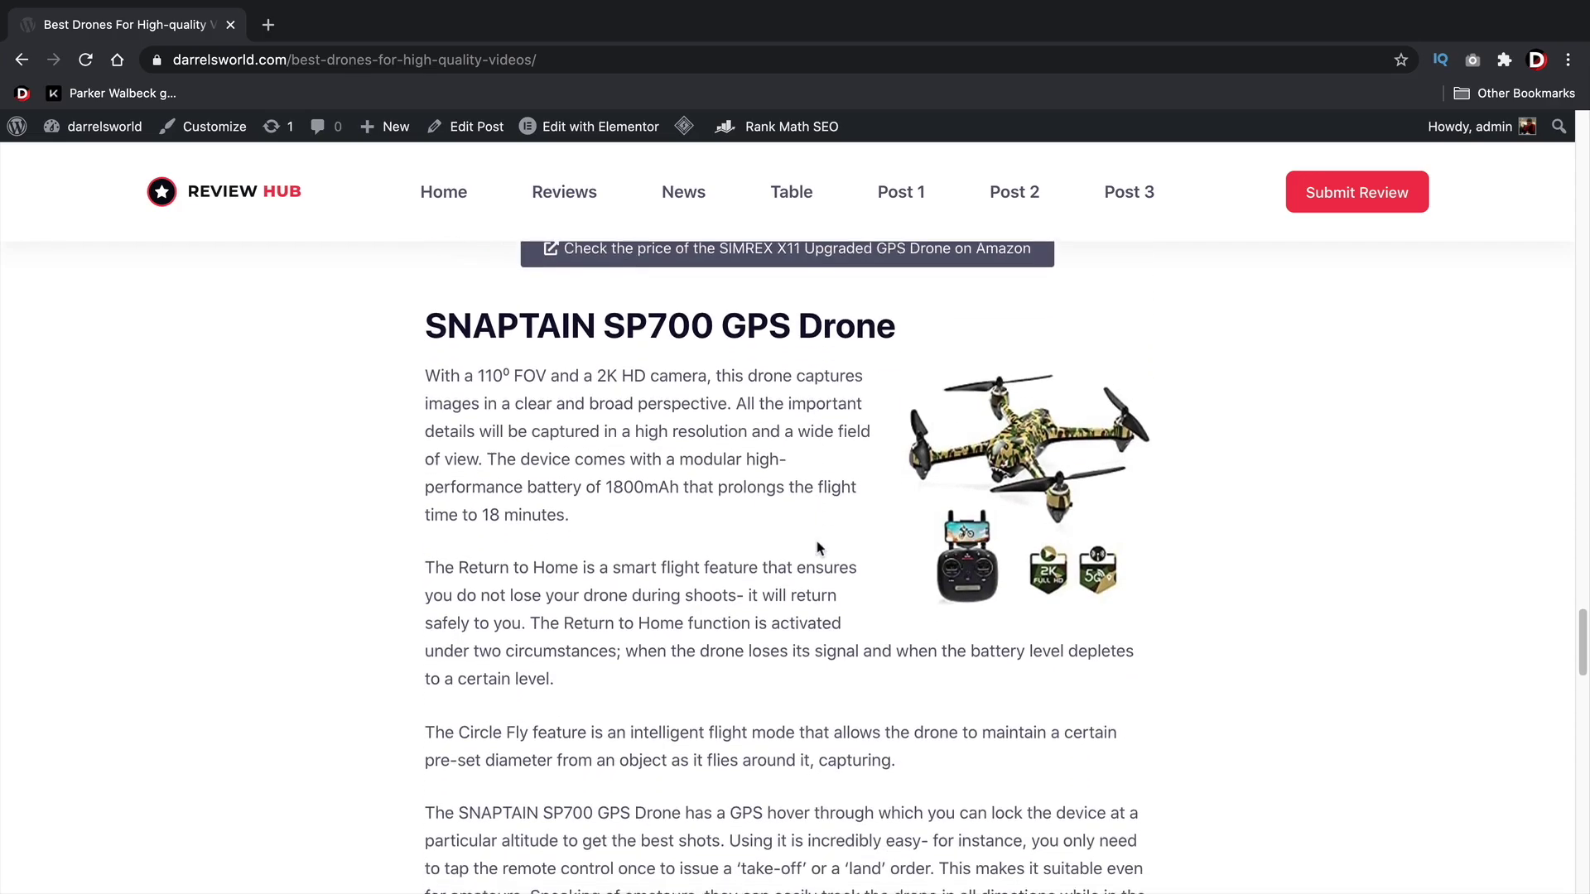
scroll(817, 546, "up", 2)
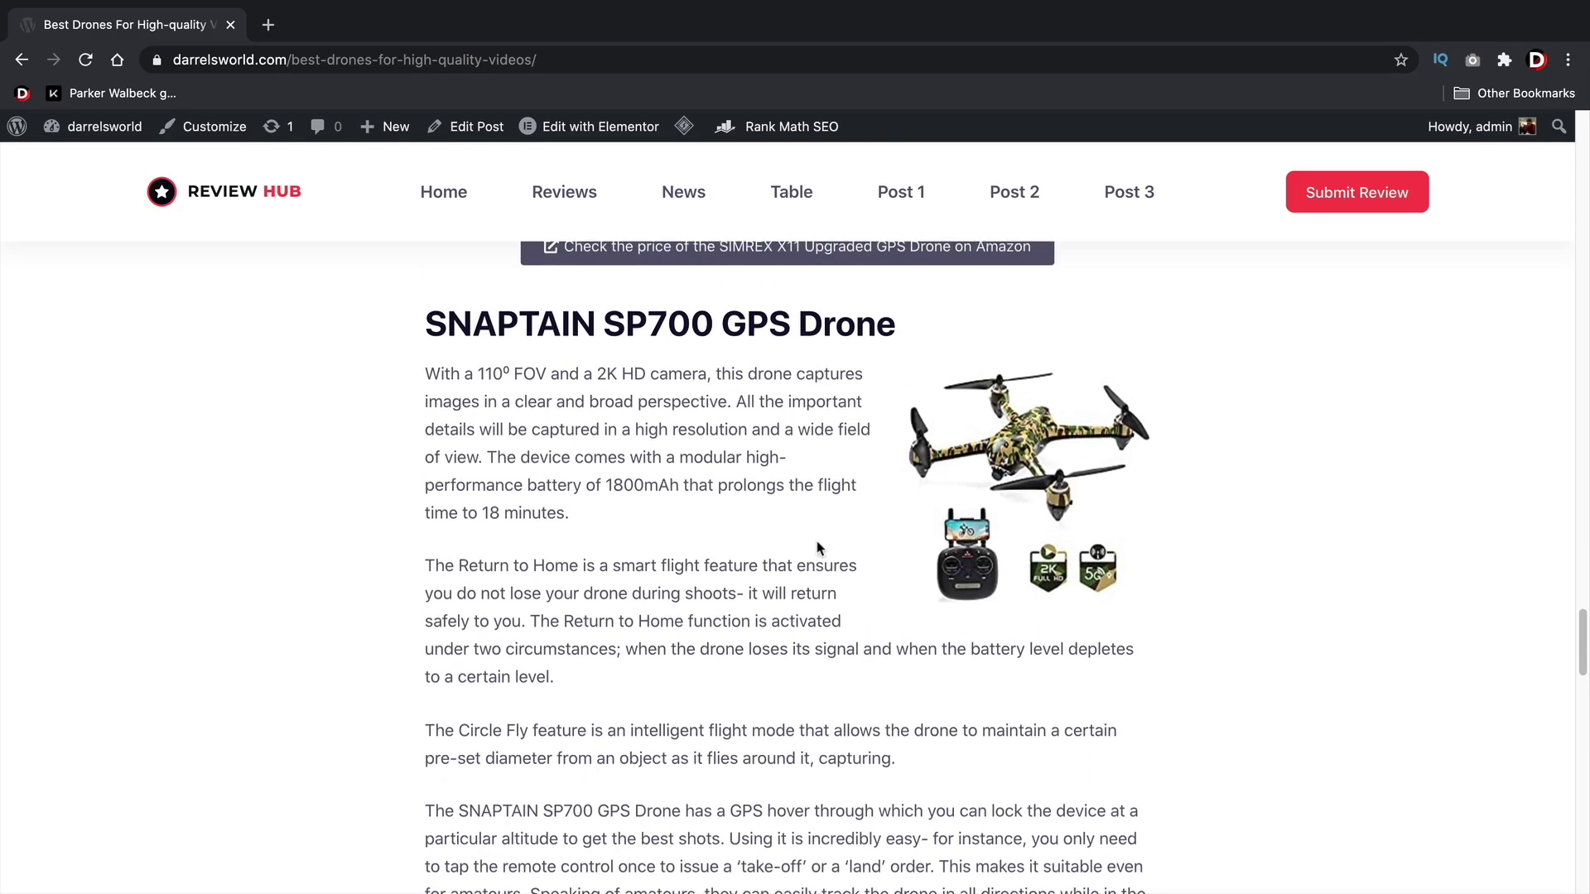
scroll(818, 548, "down", 10)
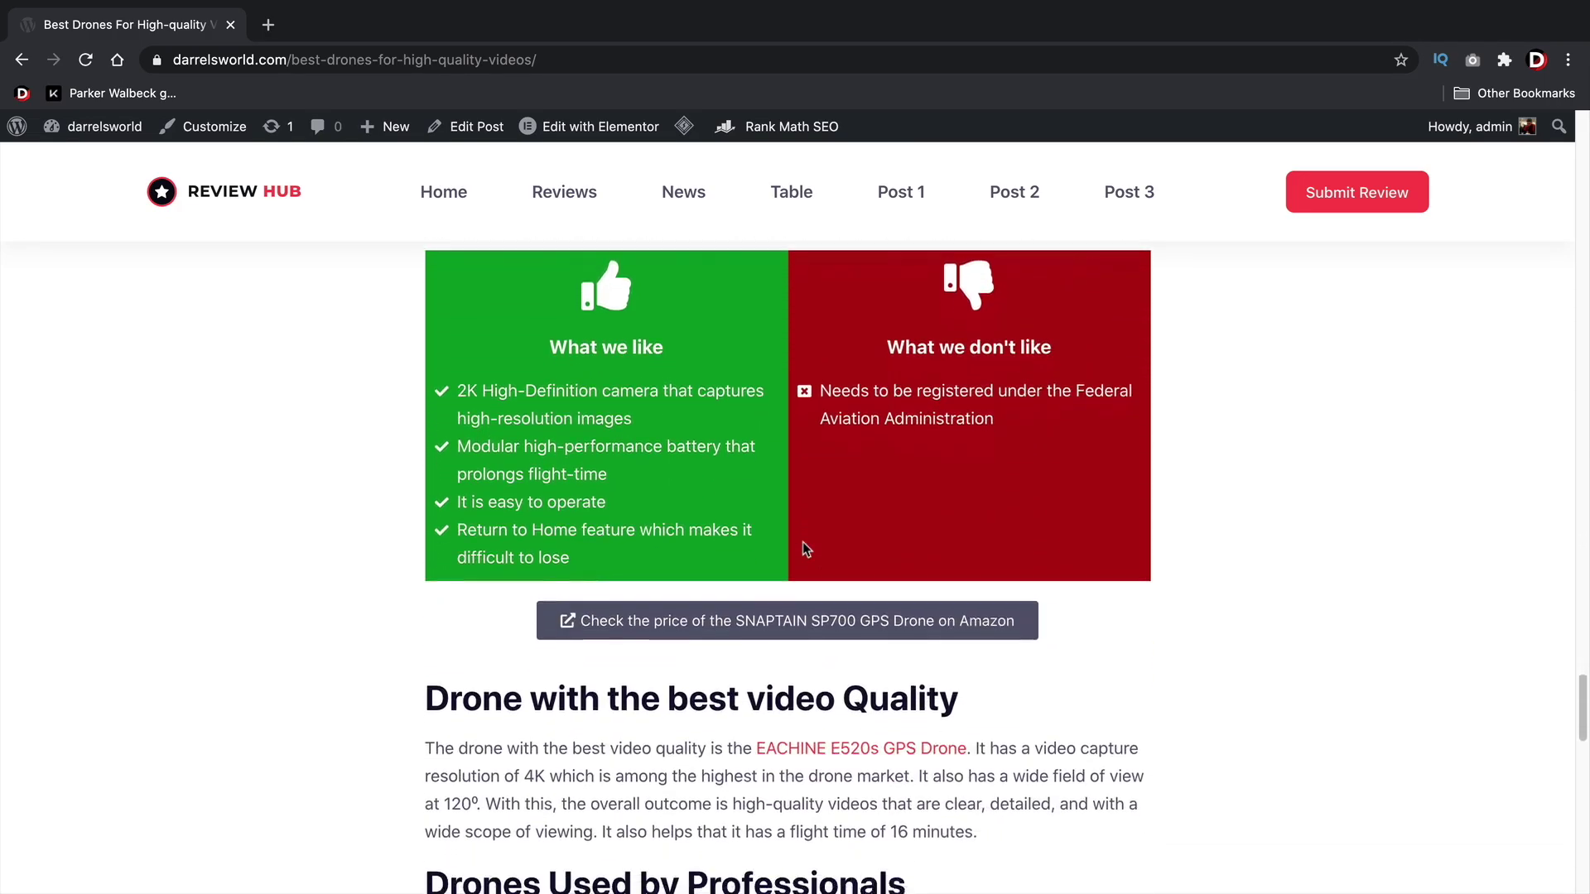
scroll(803, 543, "down", 6)
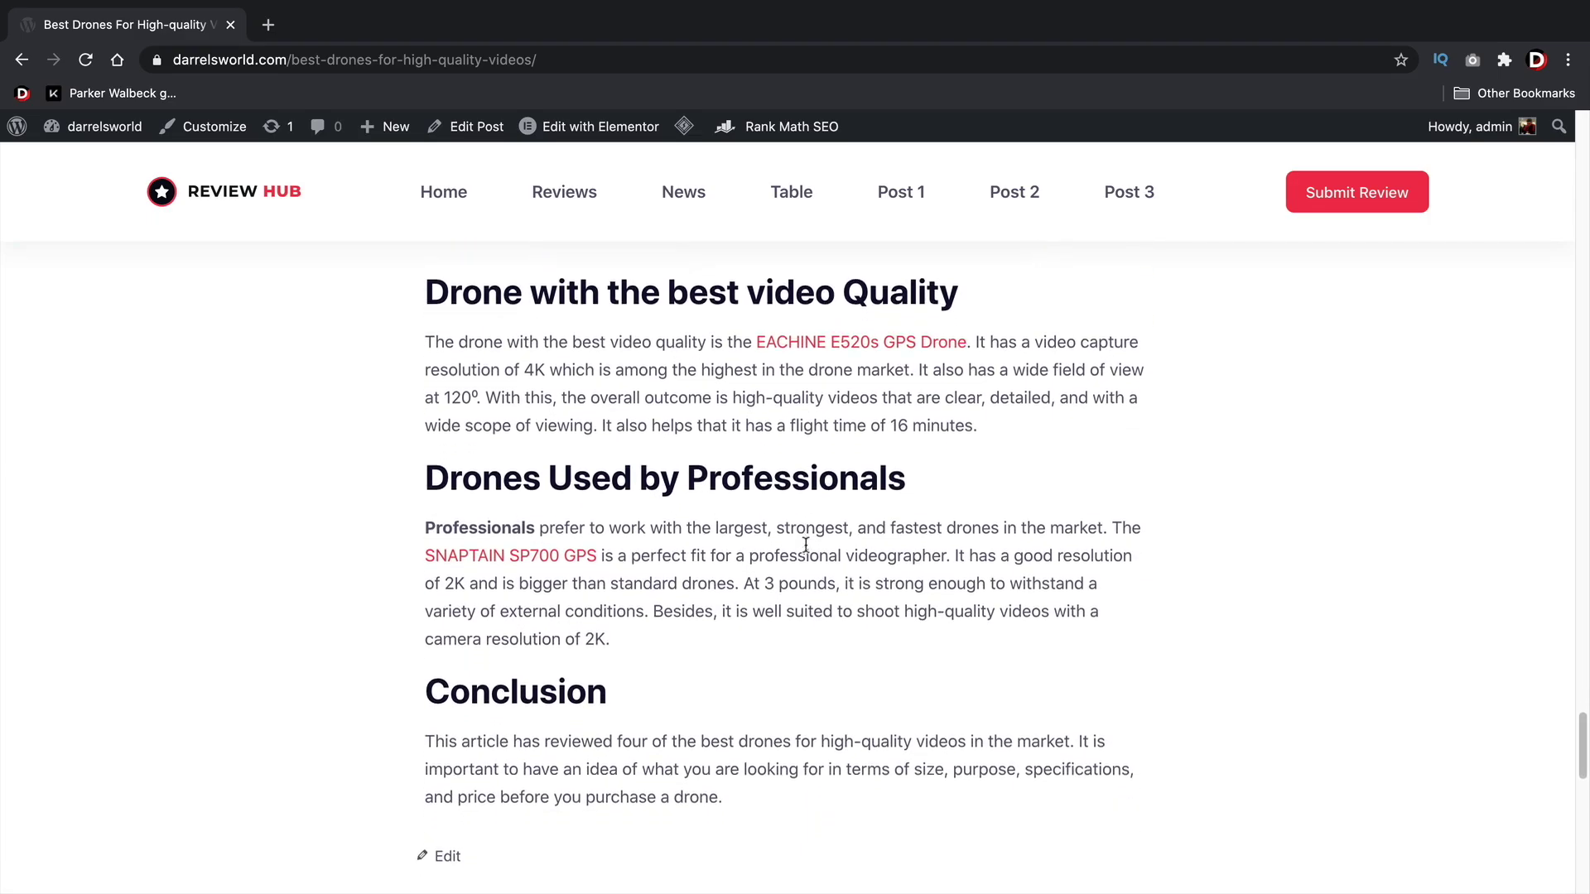
scroll(807, 547, "down", 1)
scroll(841, 567, "up", 2)
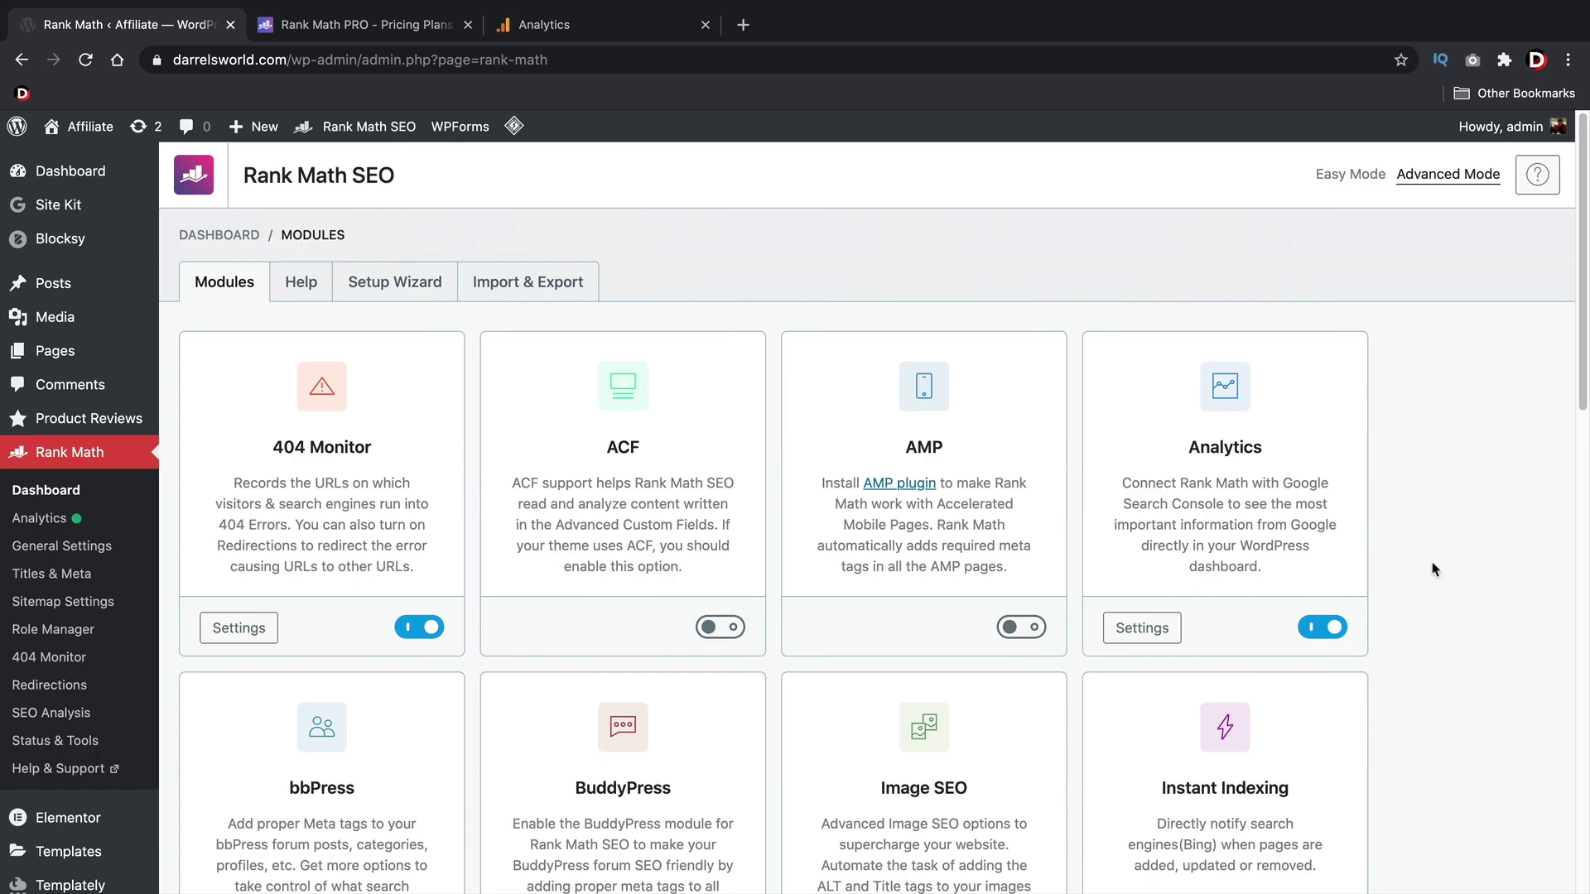
- Look through the available modules on the Rank Math dashboard
scroll(1435, 569, "down", 5)
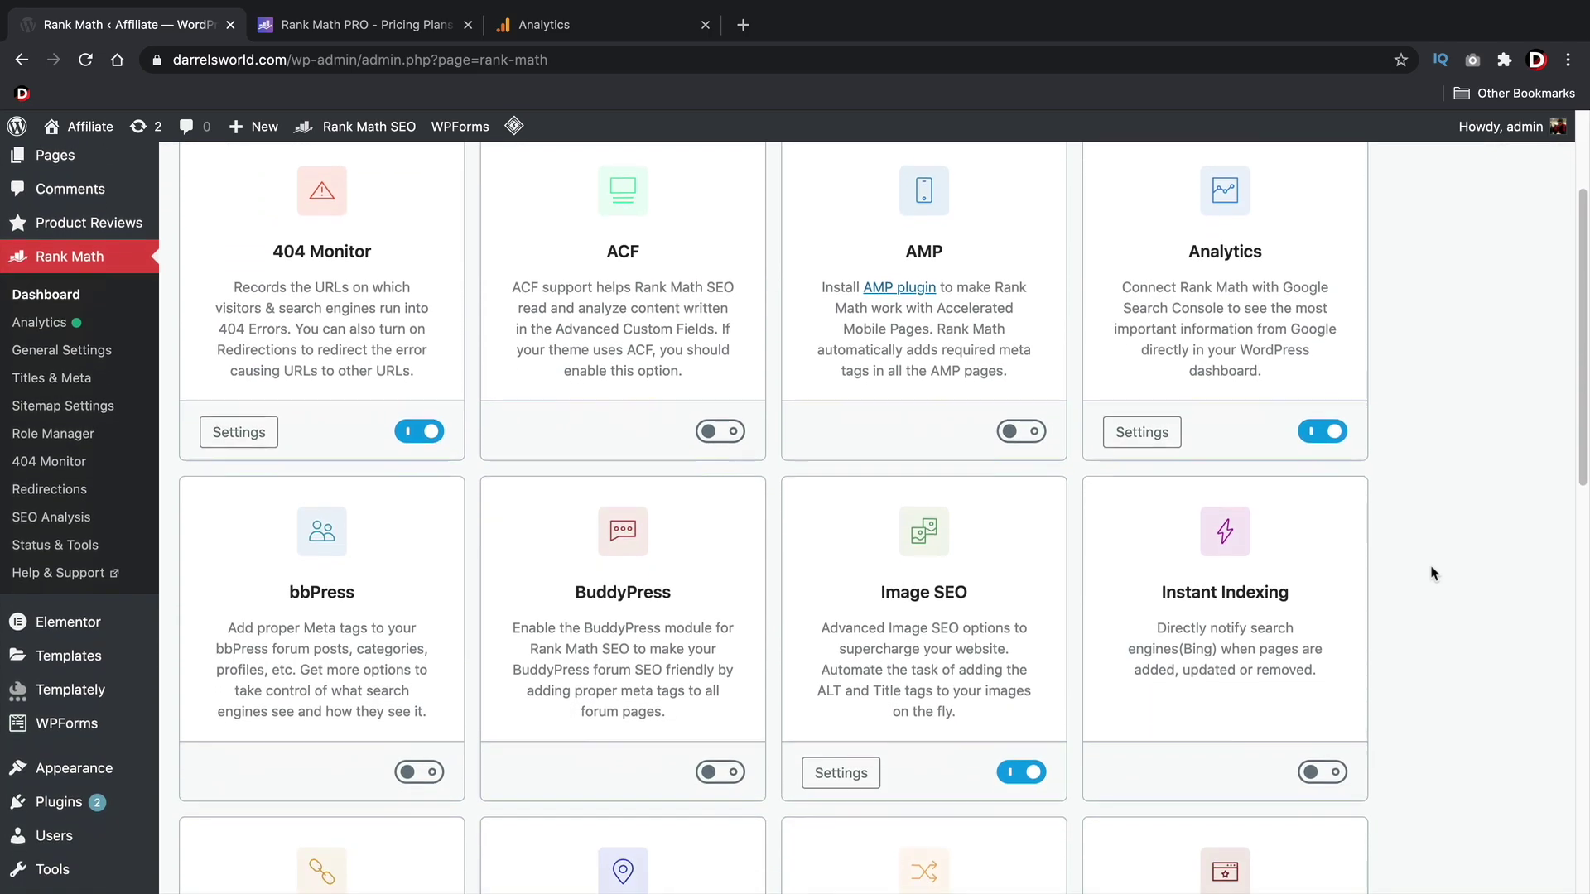
scroll(1432, 581, "down", 6)
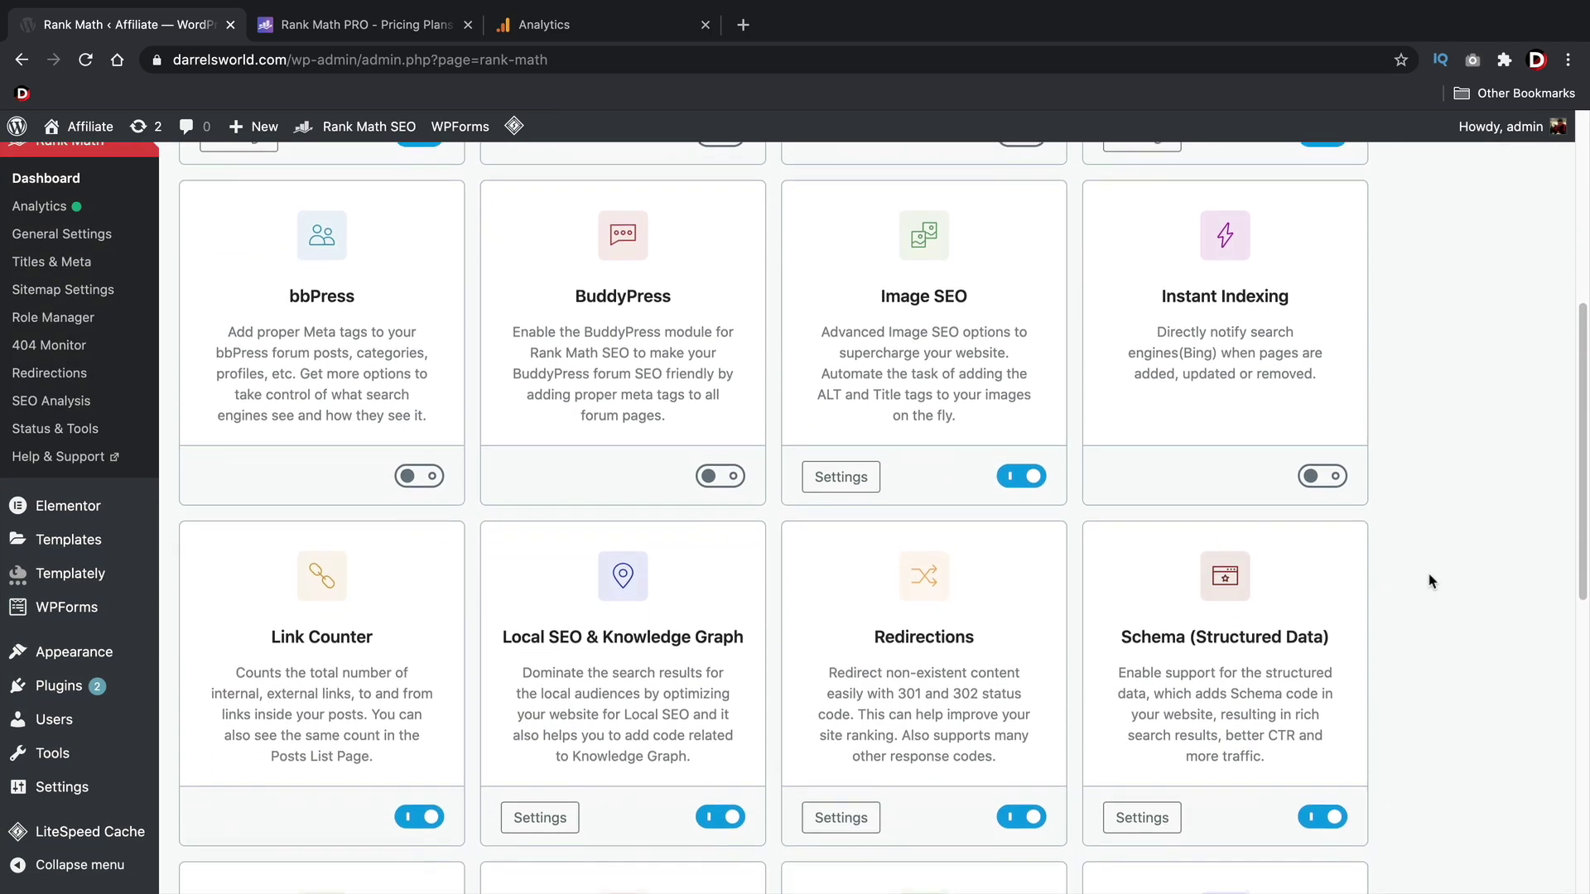
scroll(1434, 608, "down", 5)
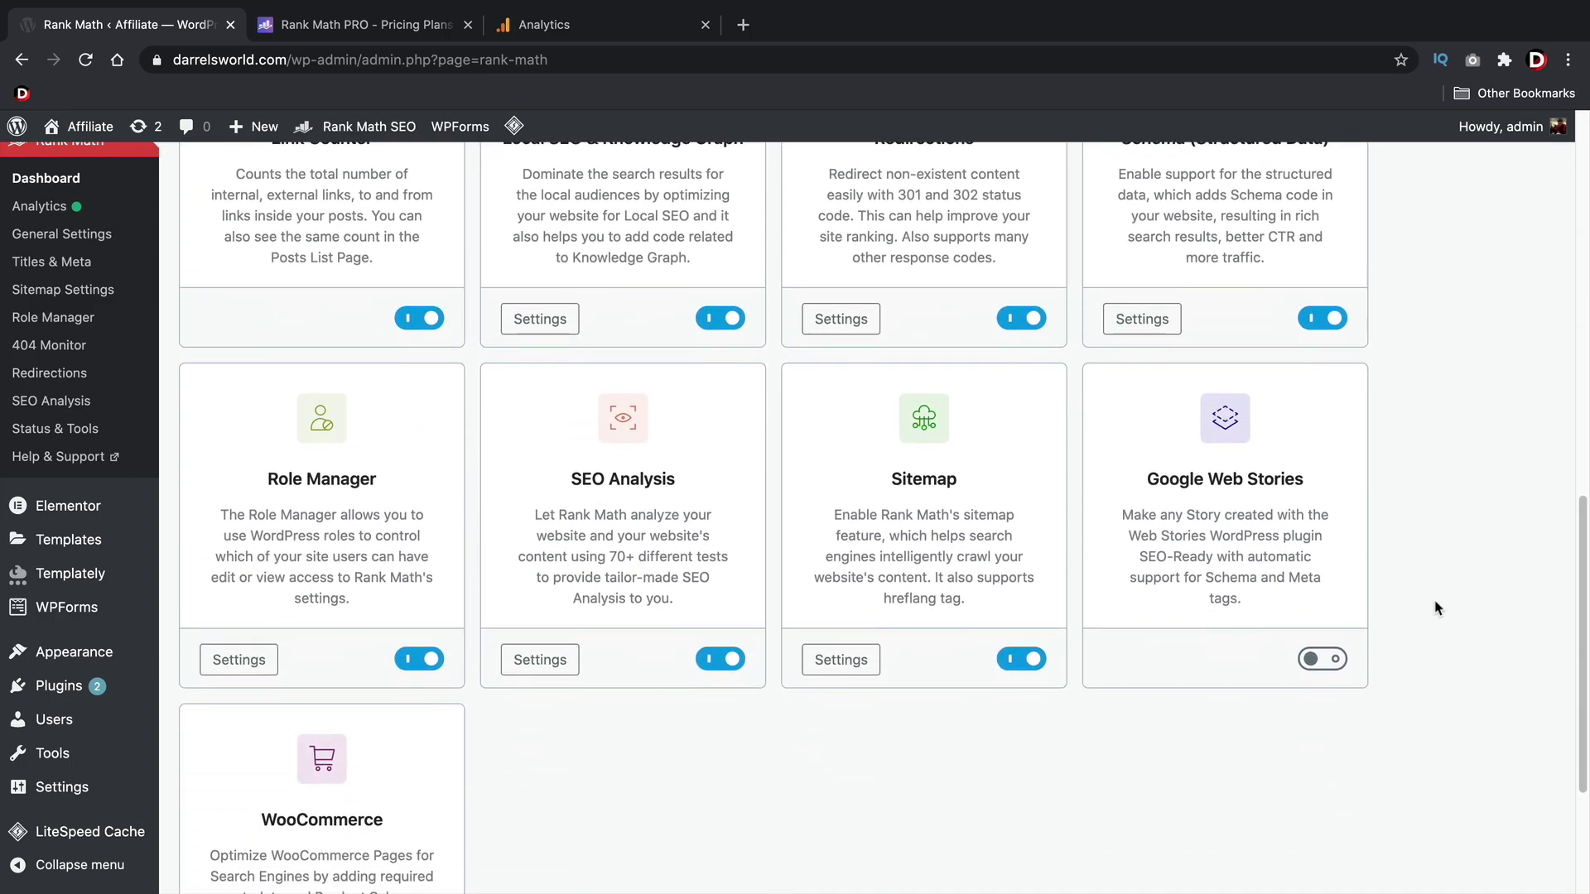
- Switch to the Rank Math pricing page and review the prices and inclusions of the PRO and BUSINESS plans
left_click(362, 25)
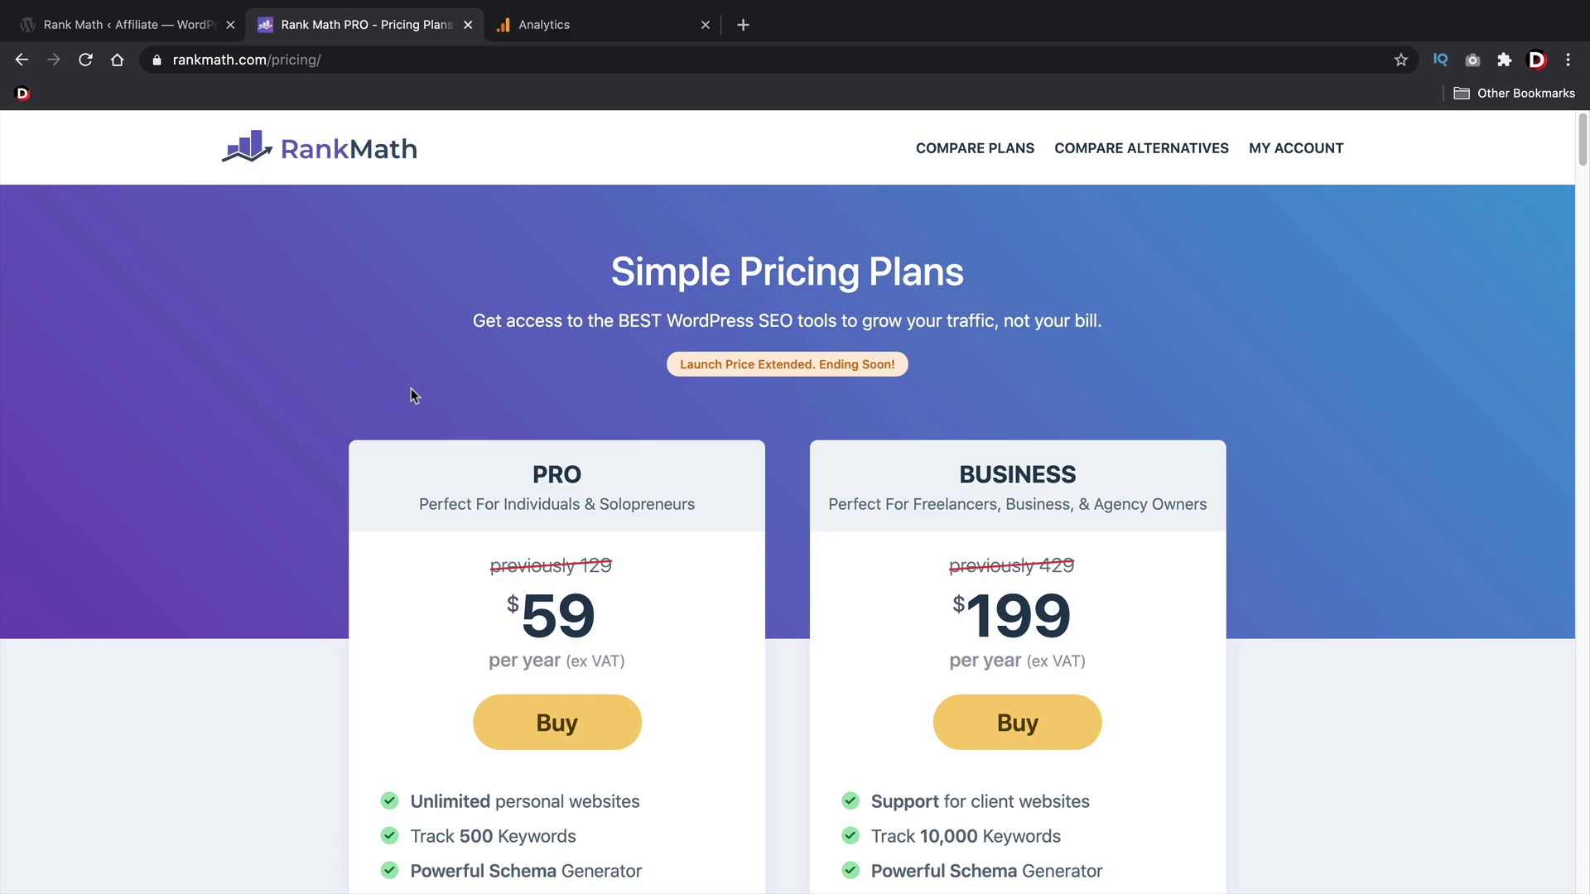
scroll(420, 385, "down", 1)
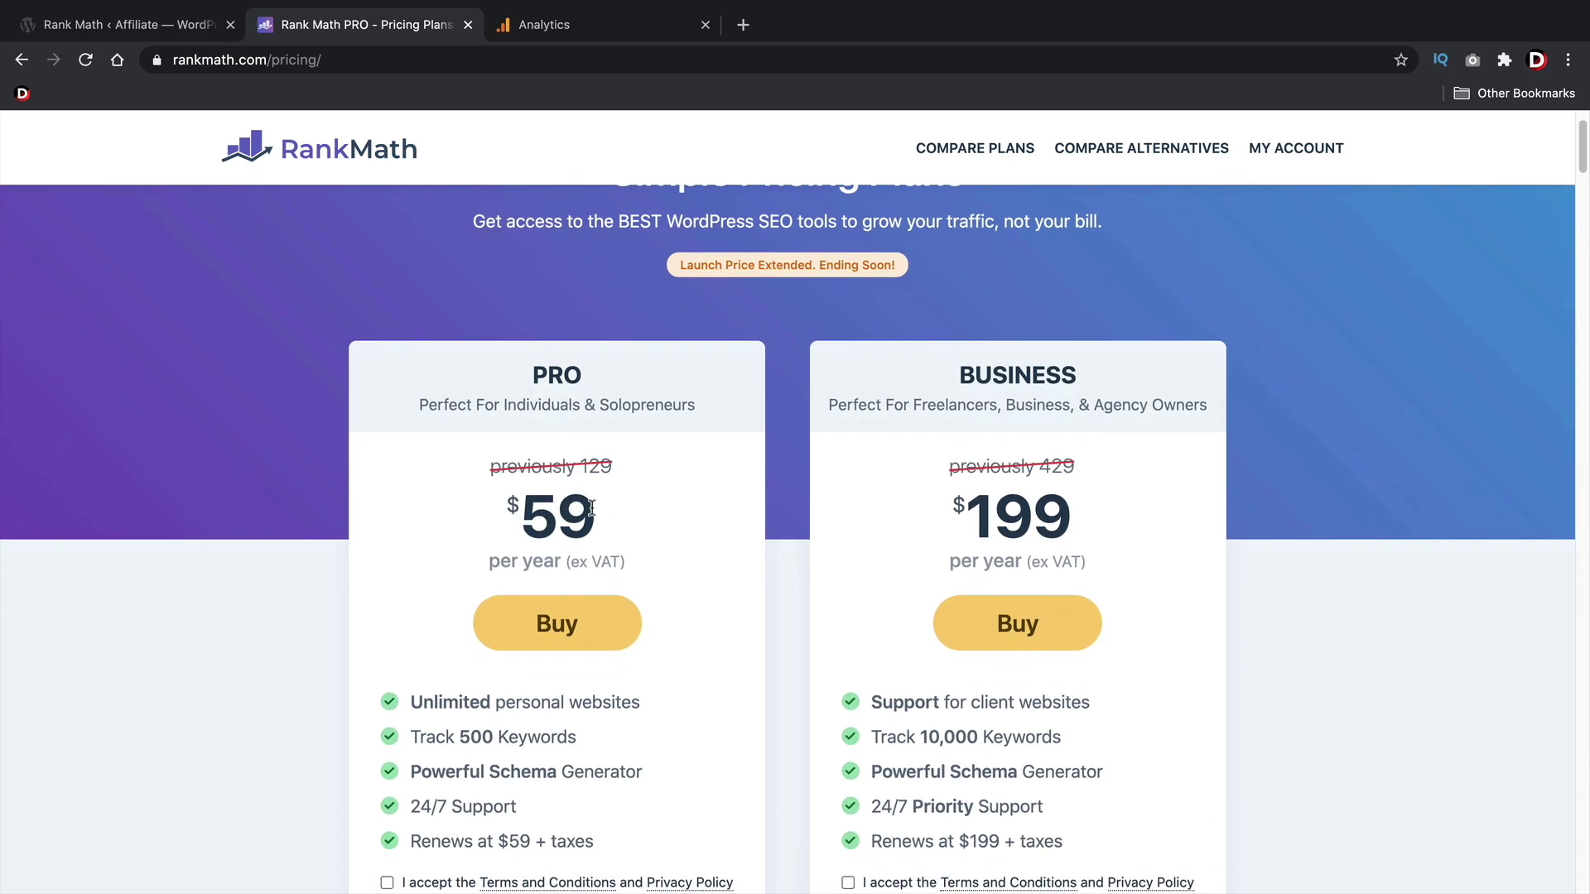
left_click_drag(591, 506, 511, 507)
left_click_drag(1104, 511, 934, 503)
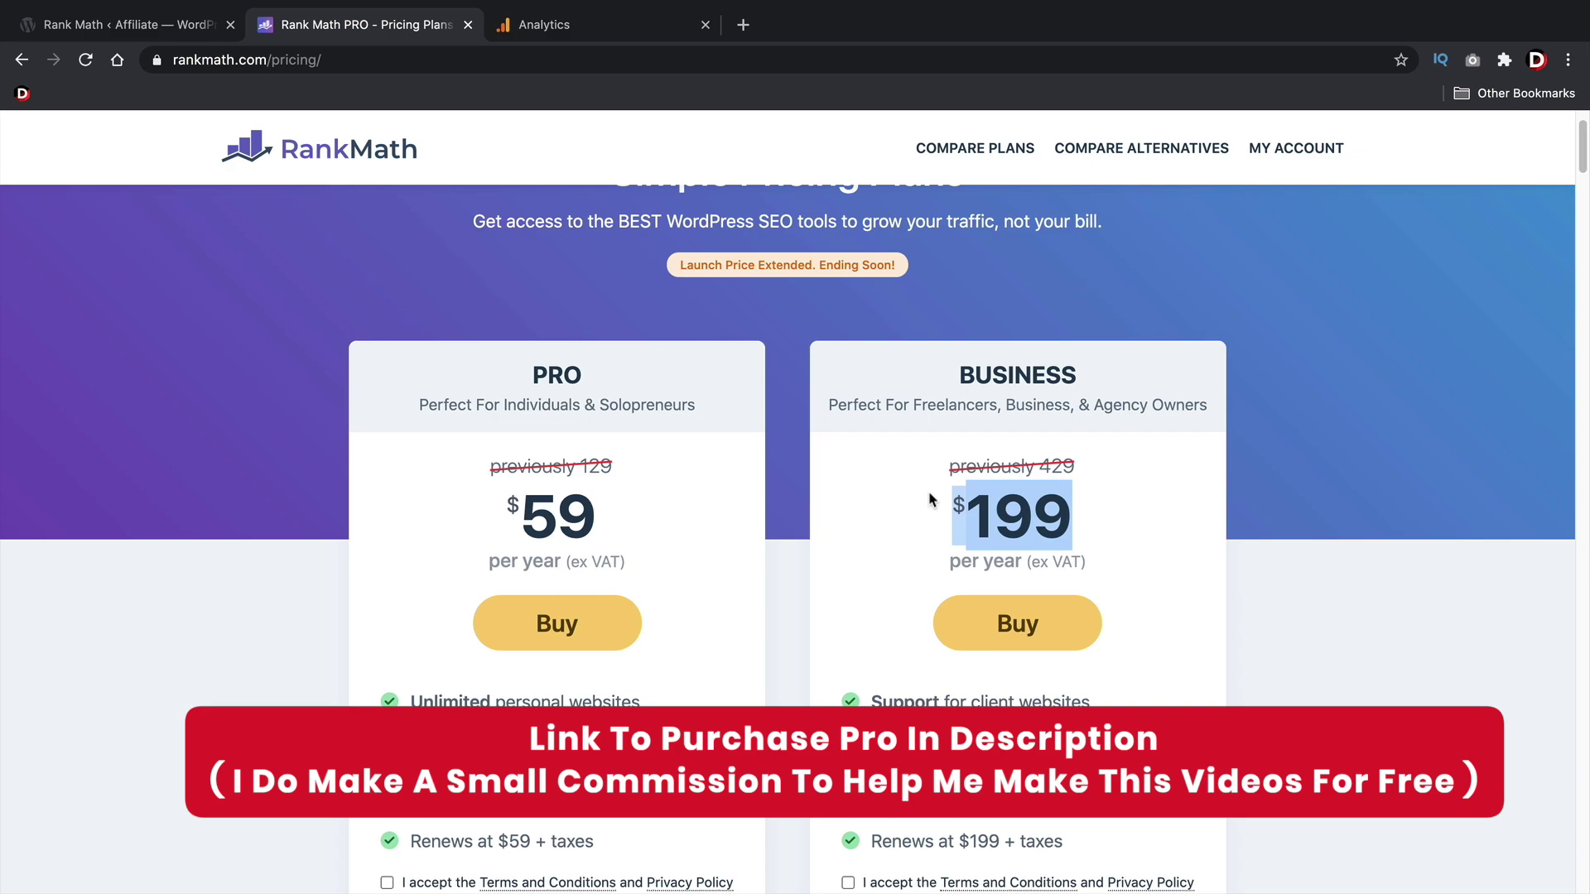
scroll(770, 480, "down", 5)
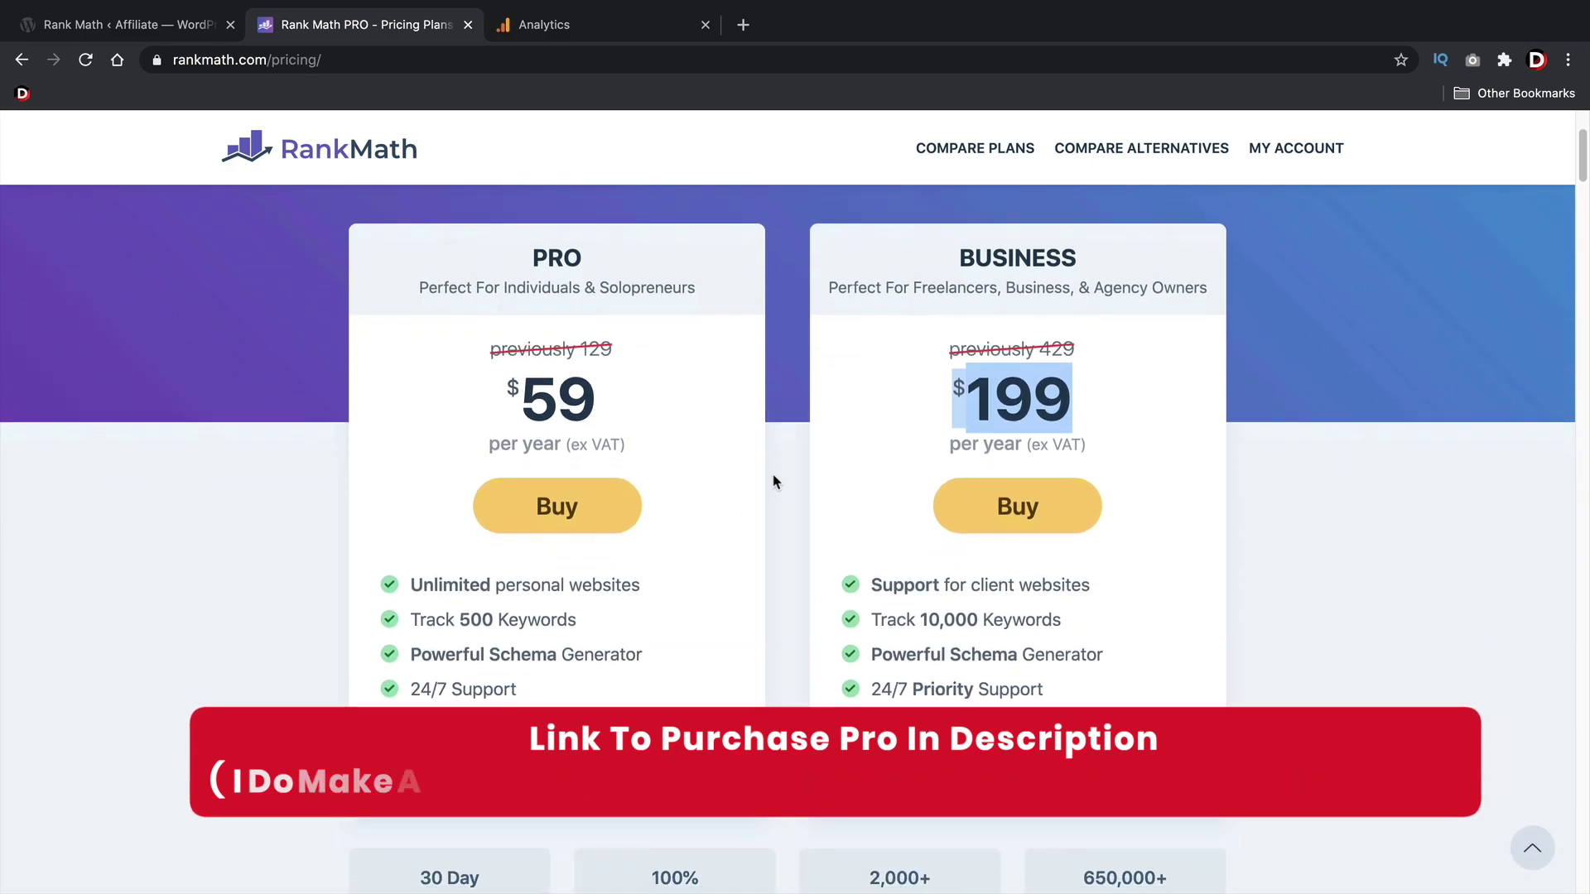
scroll(772, 472, "down", 5)
scroll(762, 461, "up", 3)
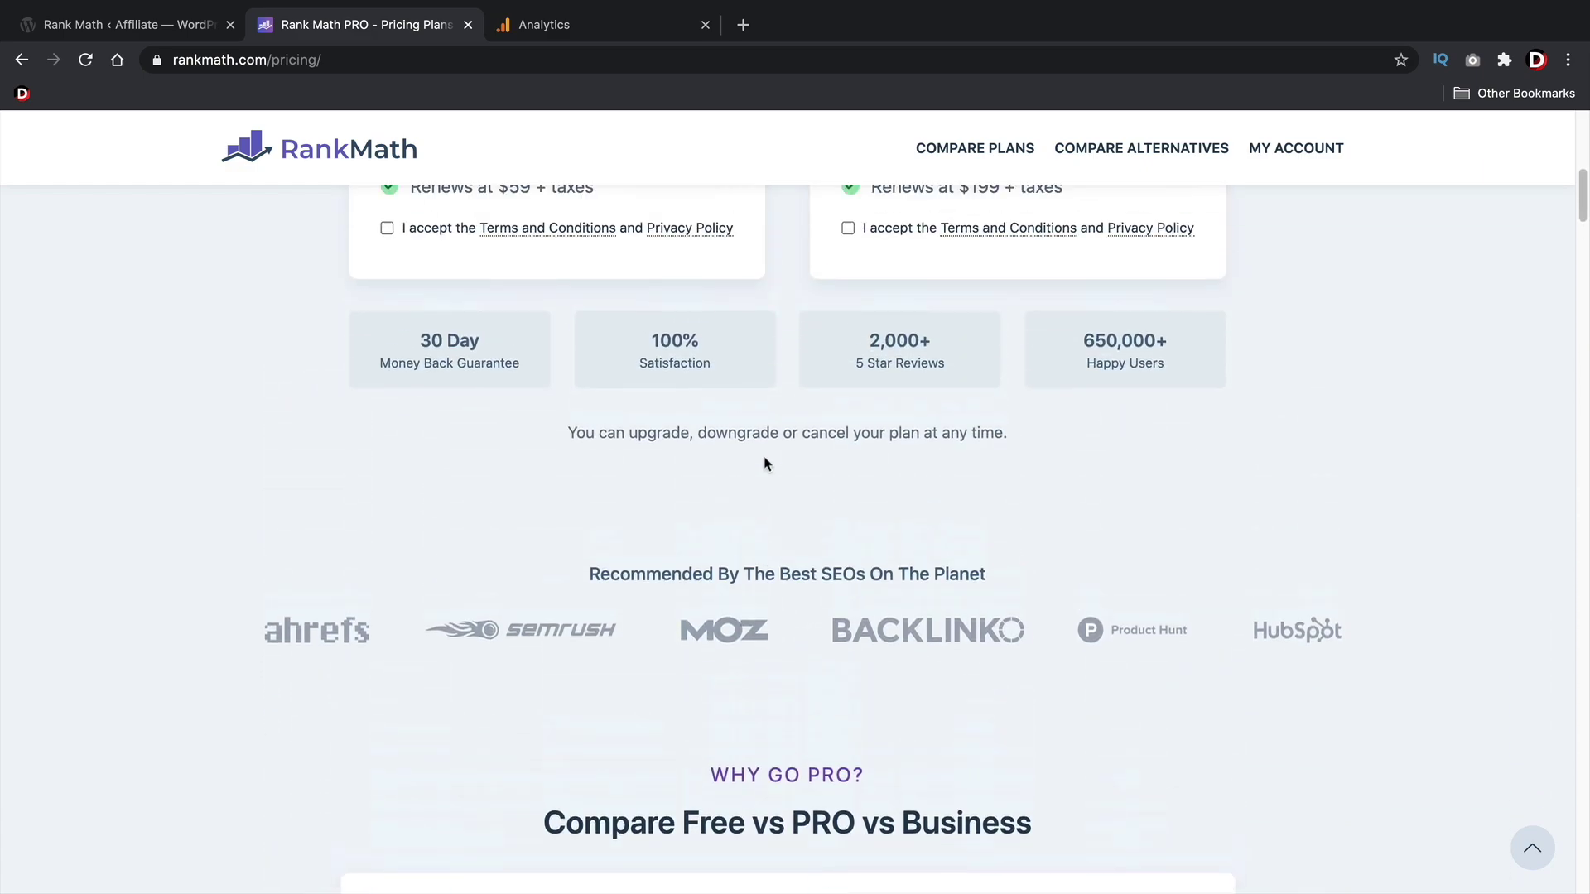
- Examine the Free vs PRO vs Business feature comparison, including WooCommerce SEO PRO, keyword tracking and schema features
scroll(766, 462, "down", 3)
scroll(763, 466, "down", 10)
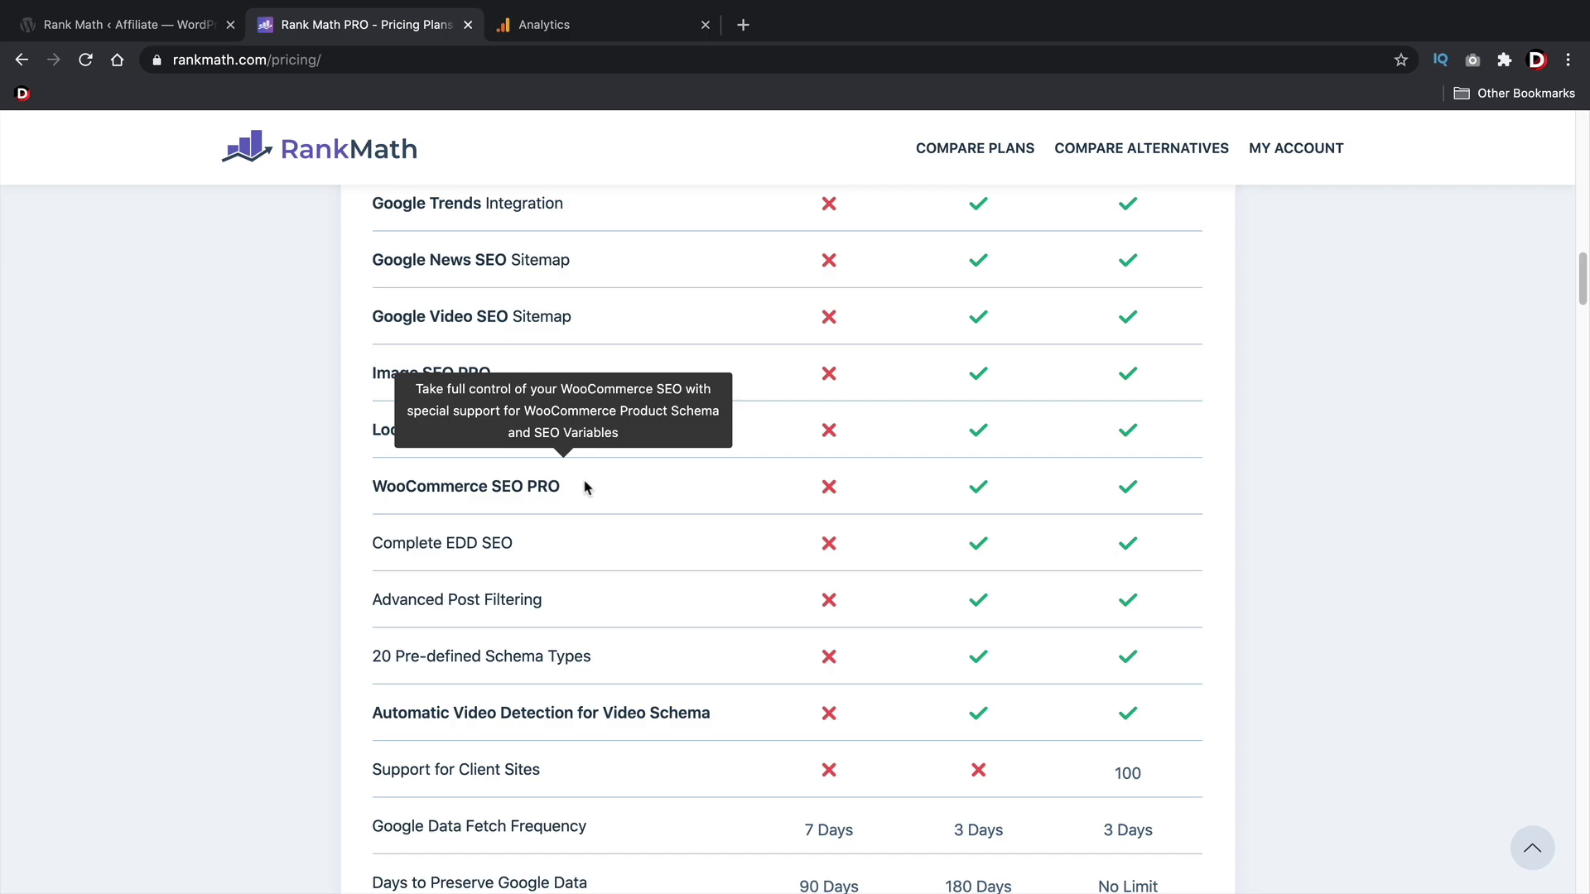
left_click_drag(568, 497, 390, 492)
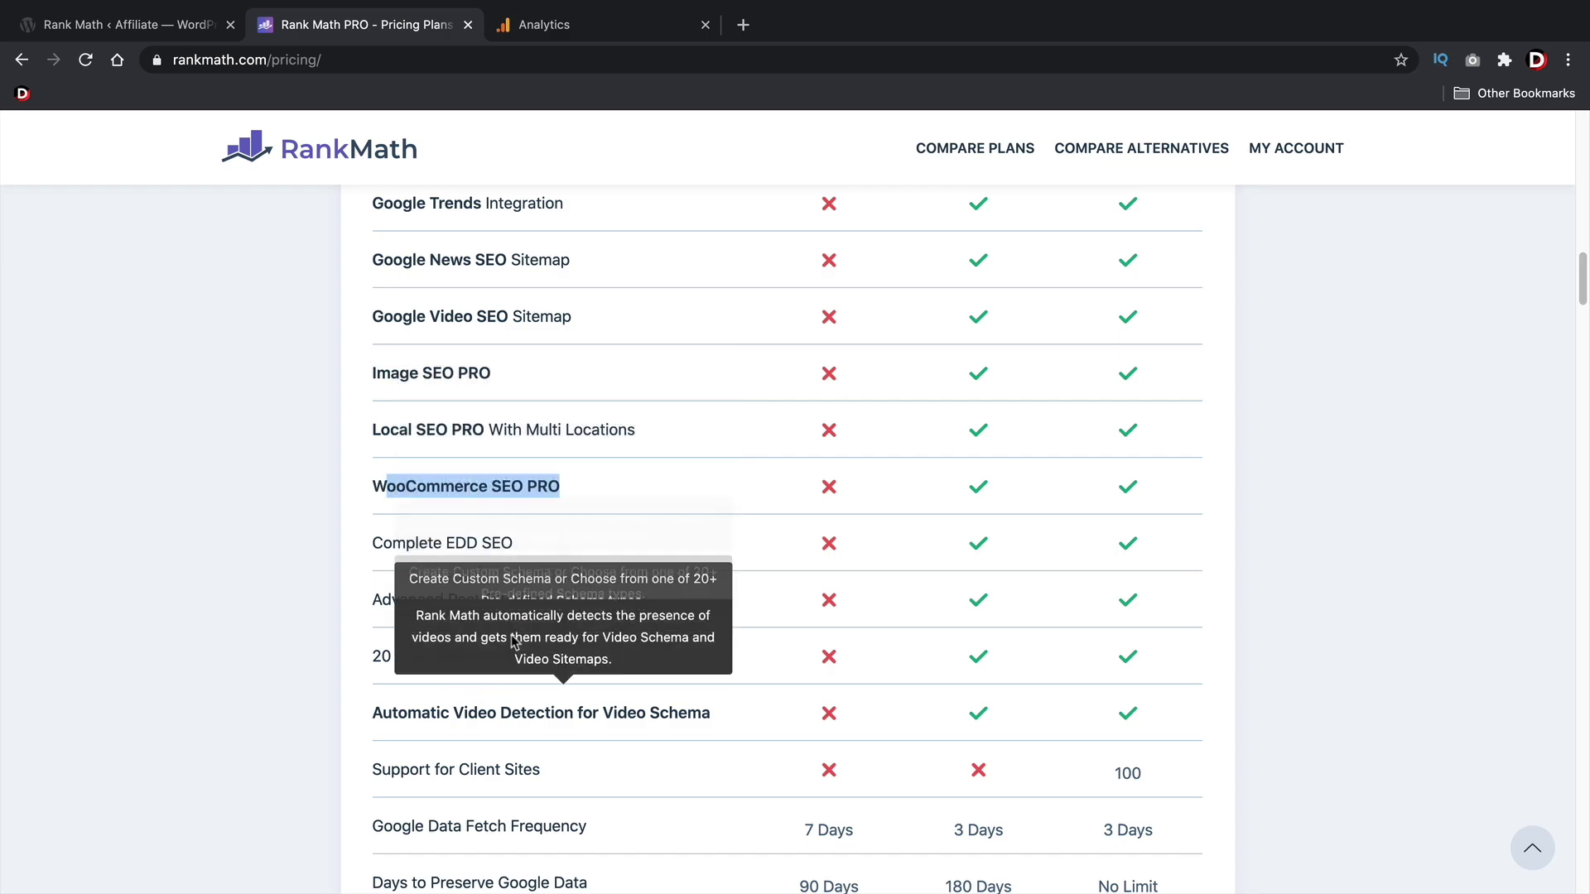
scroll(500, 544, "down", 3)
scroll(499, 544, "down", 3)
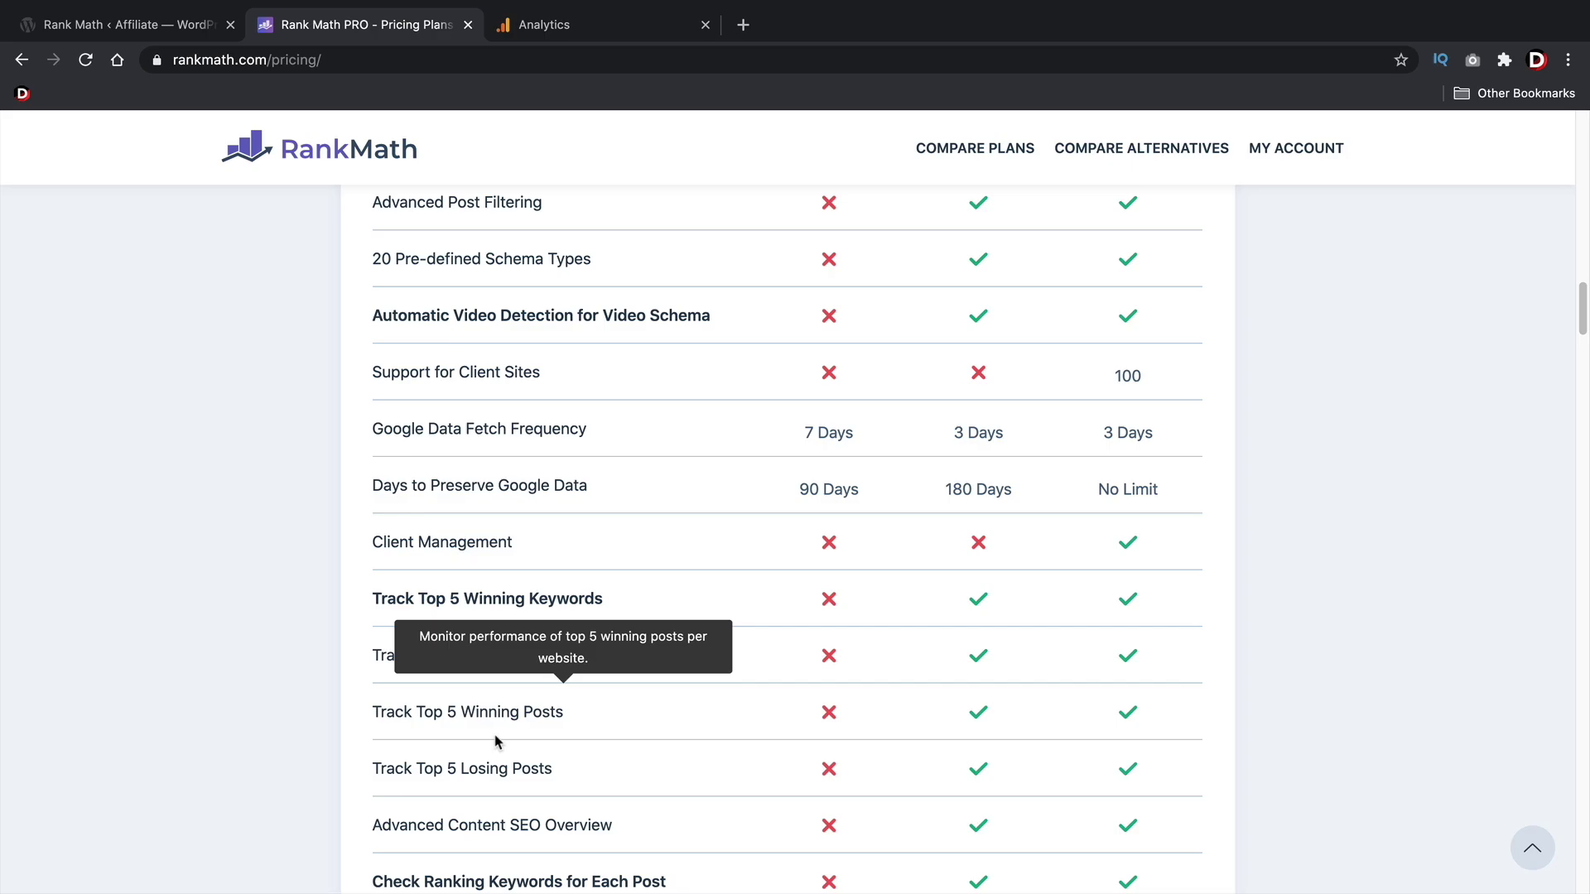
scroll(495, 741, "down", 5)
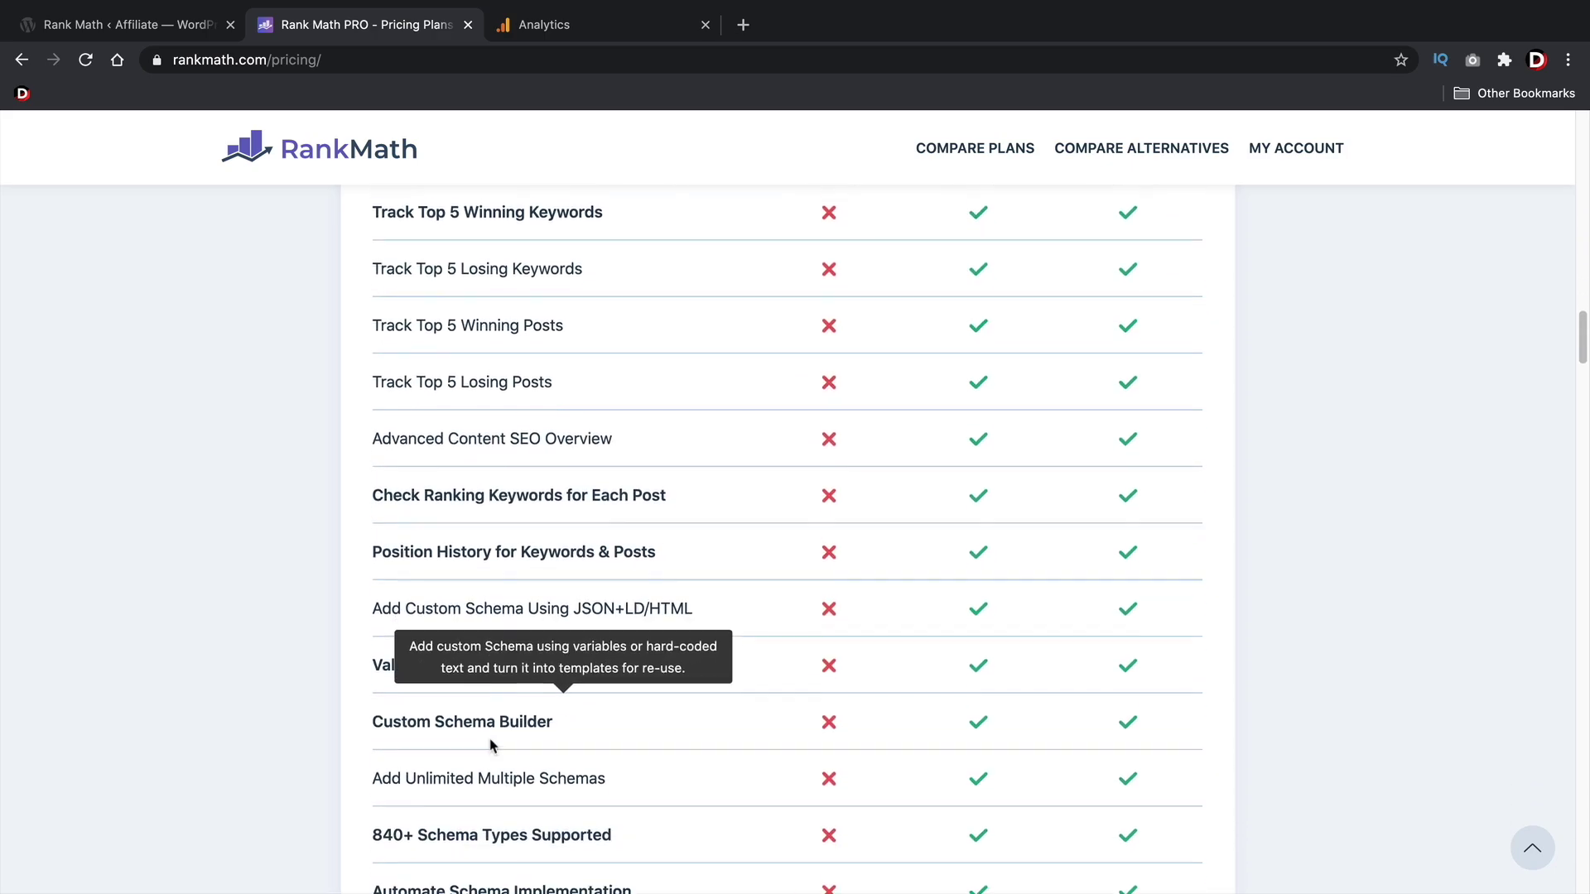
scroll(489, 745, "down", 3)
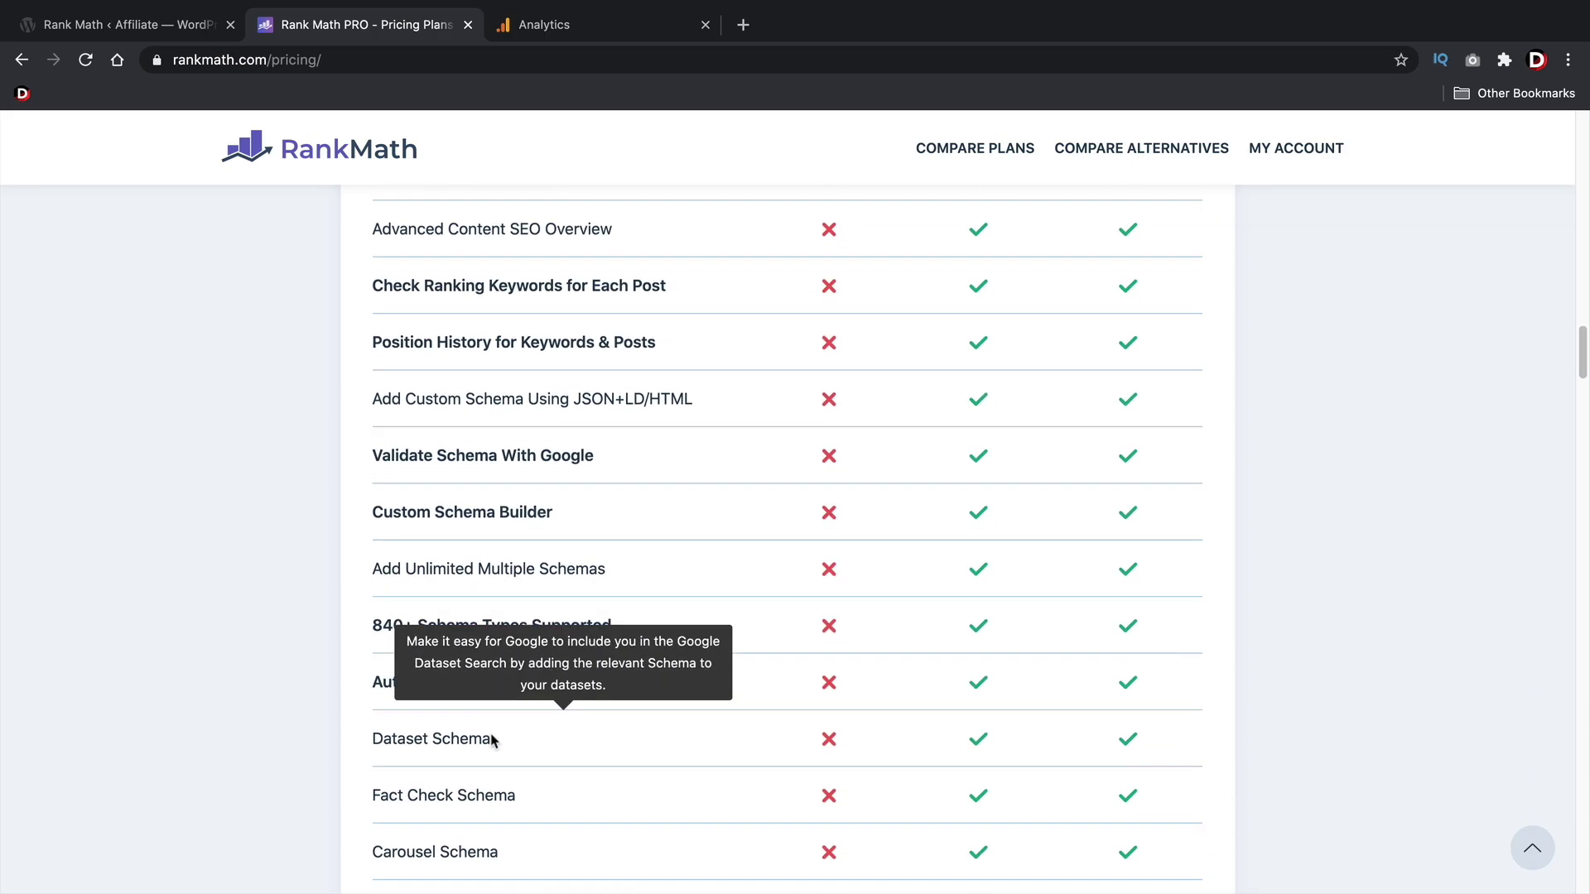
scroll(495, 704, "down", 3)
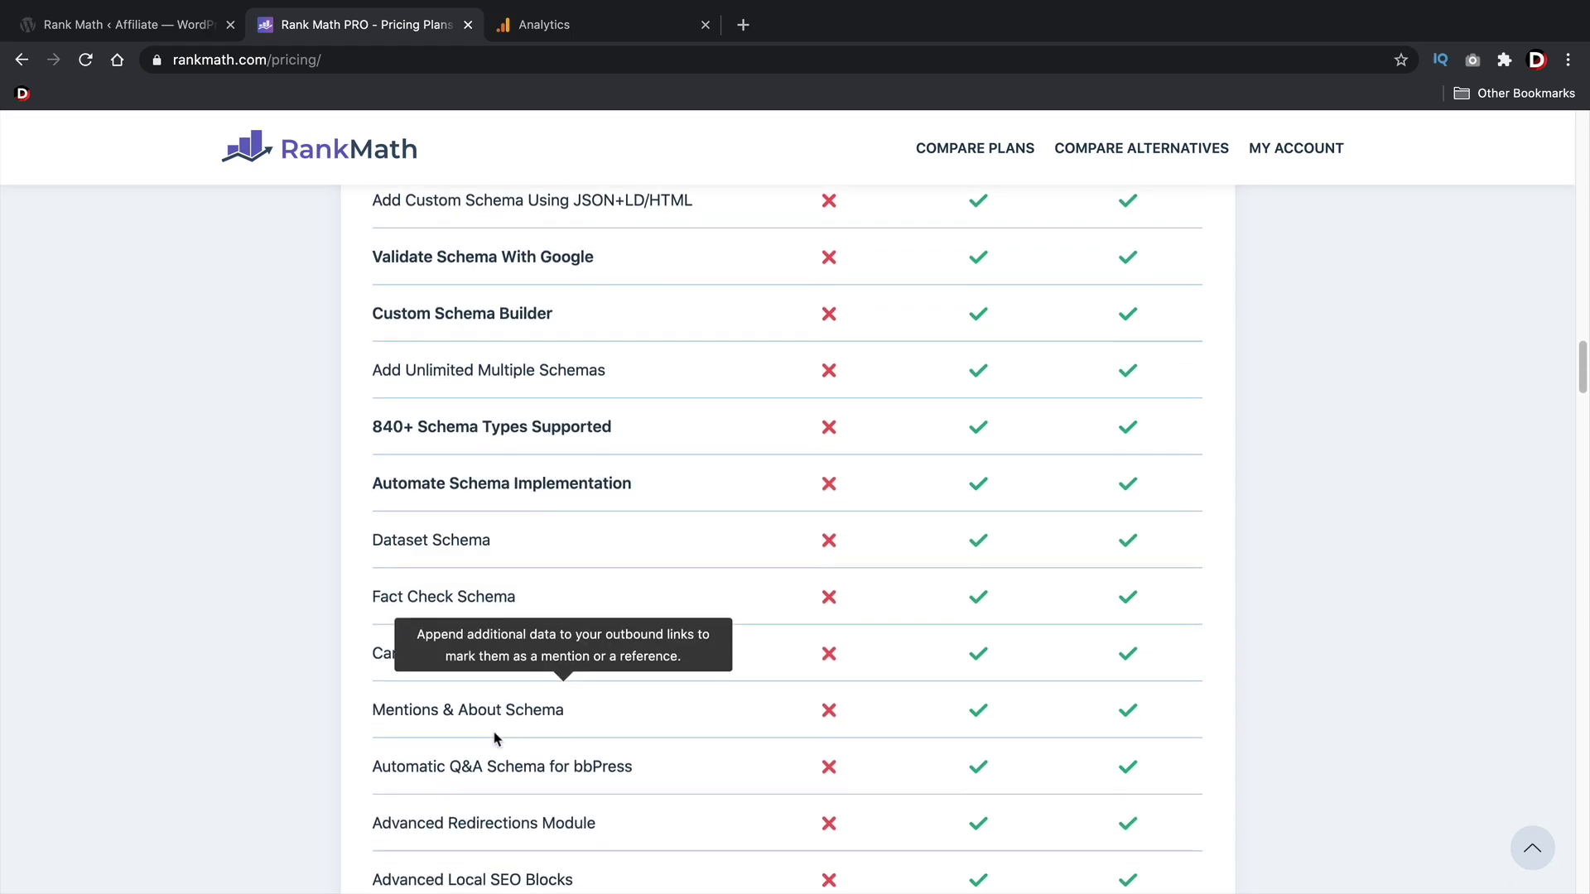
scroll(494, 635, "down", 3)
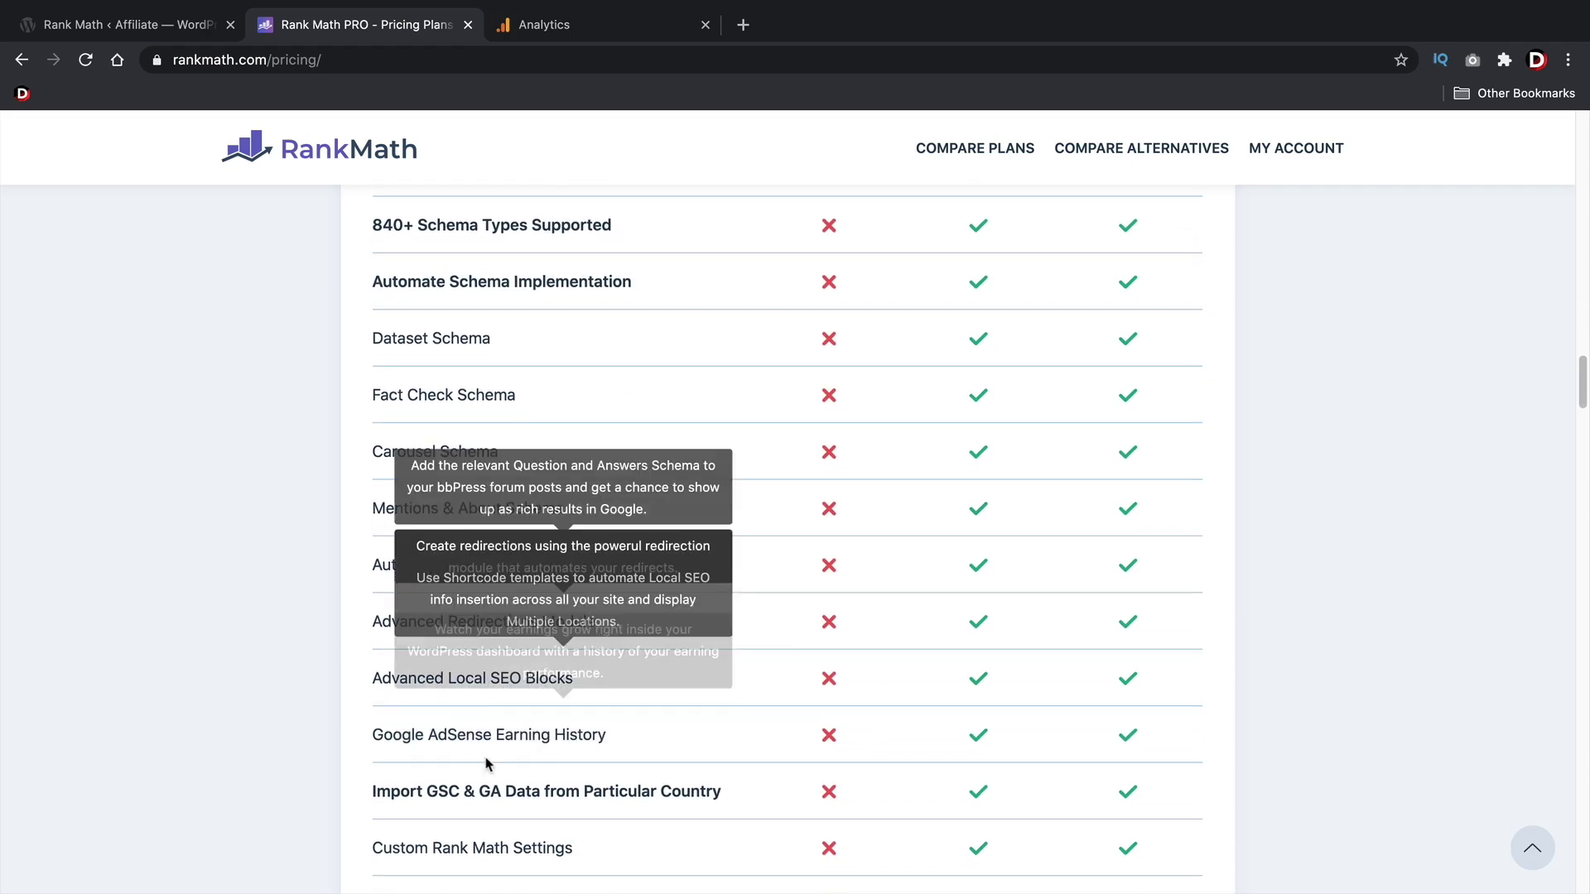
scroll(454, 723, "down", 3)
scroll(454, 723, "down", 9)
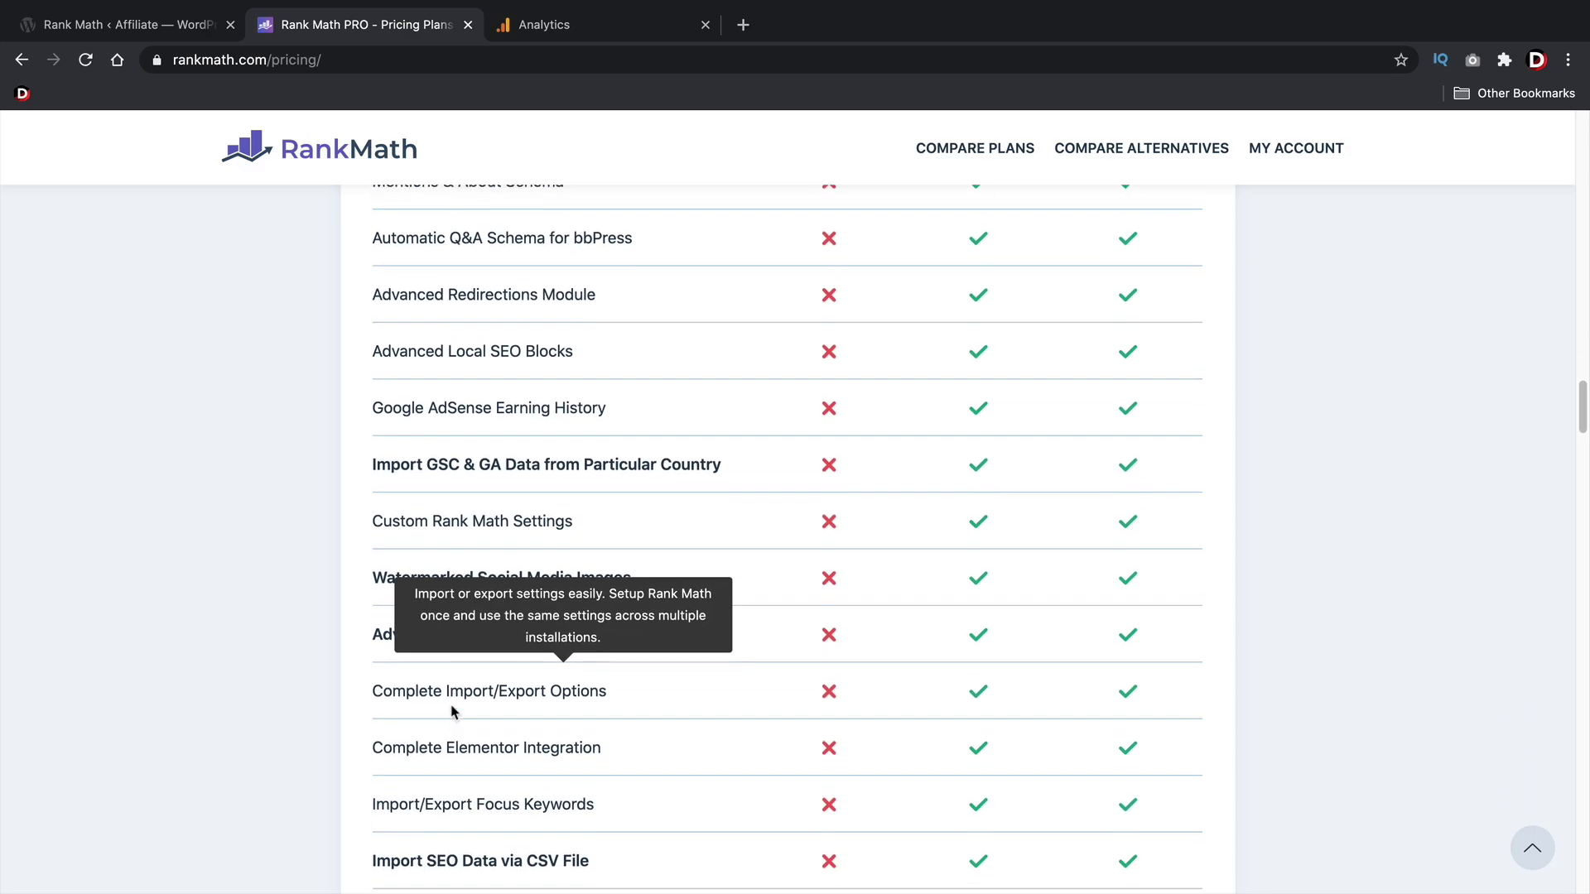
scroll(455, 705, "down", 4)
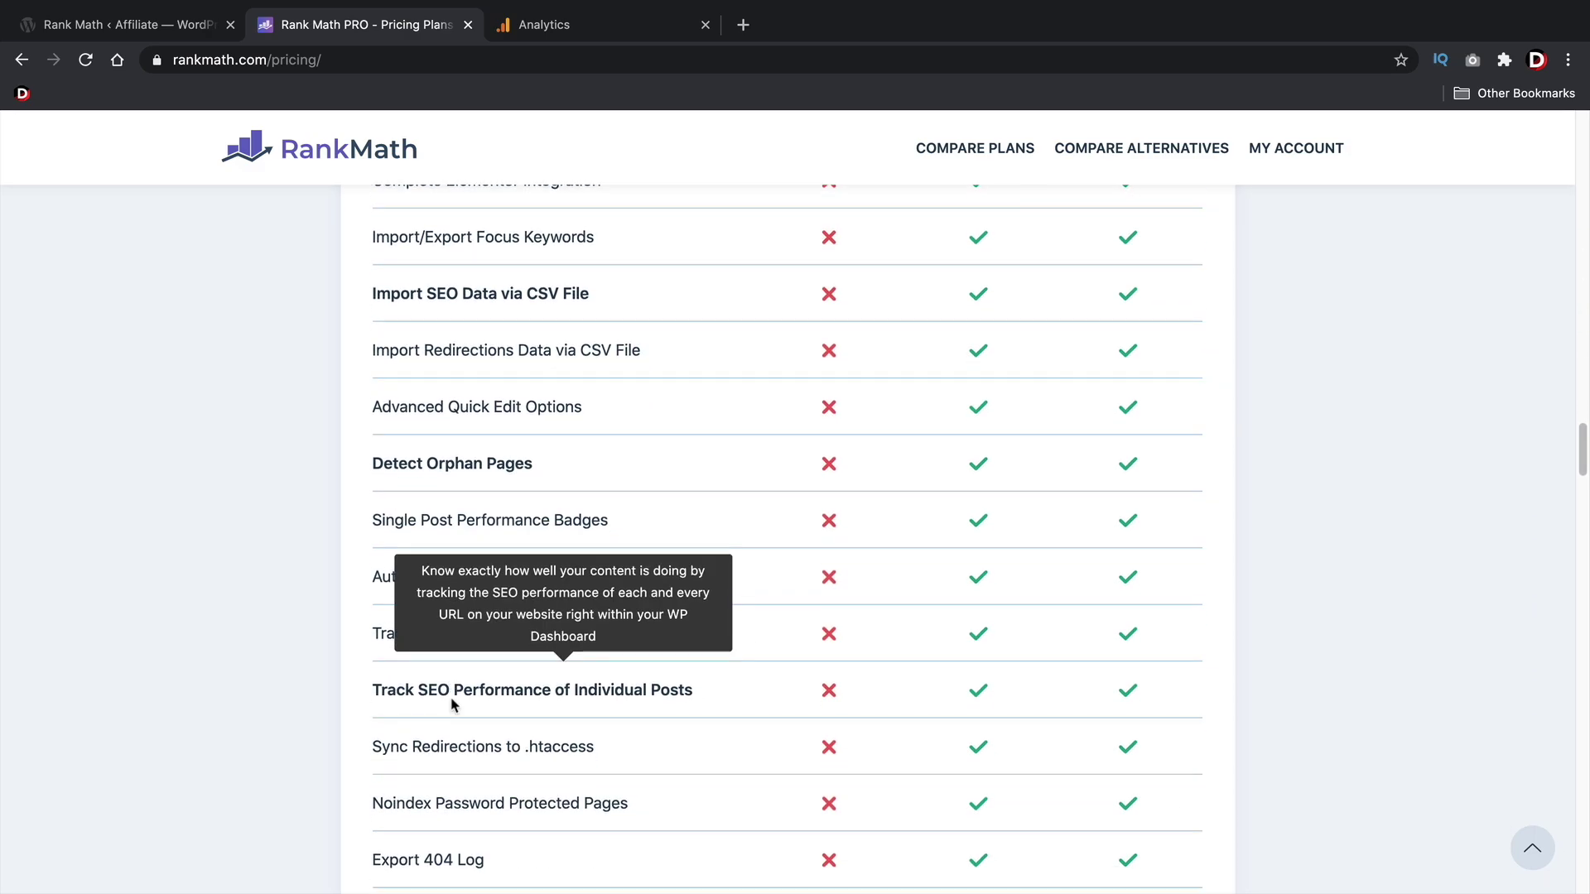
scroll(455, 705, "down", 2)
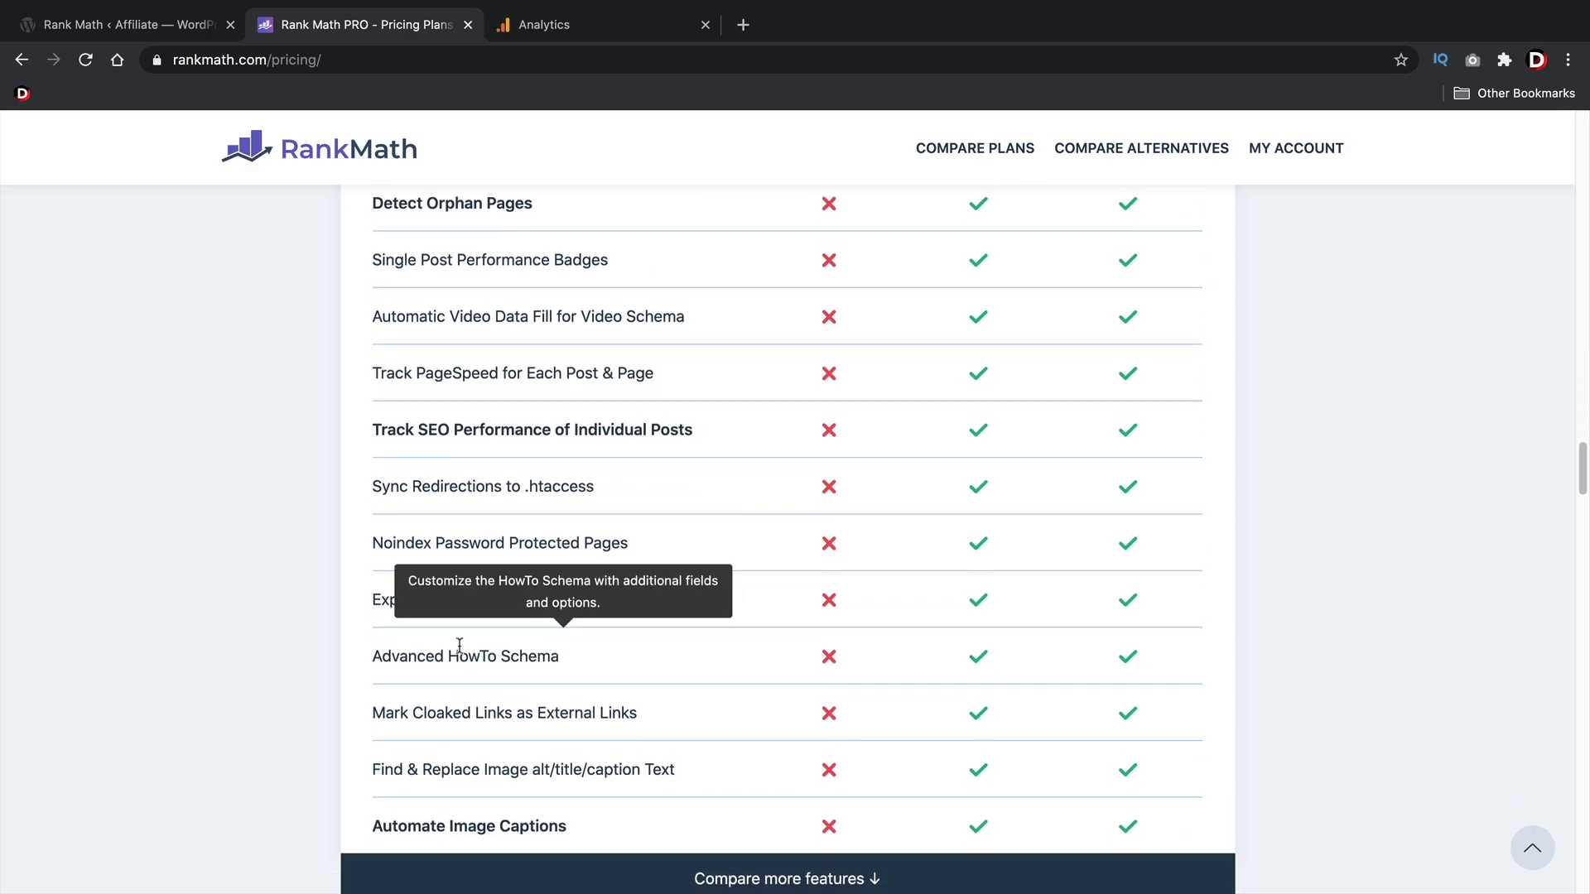
- Return to the start of the Rank Math modules overview in WordPress
left_click(160, 28)
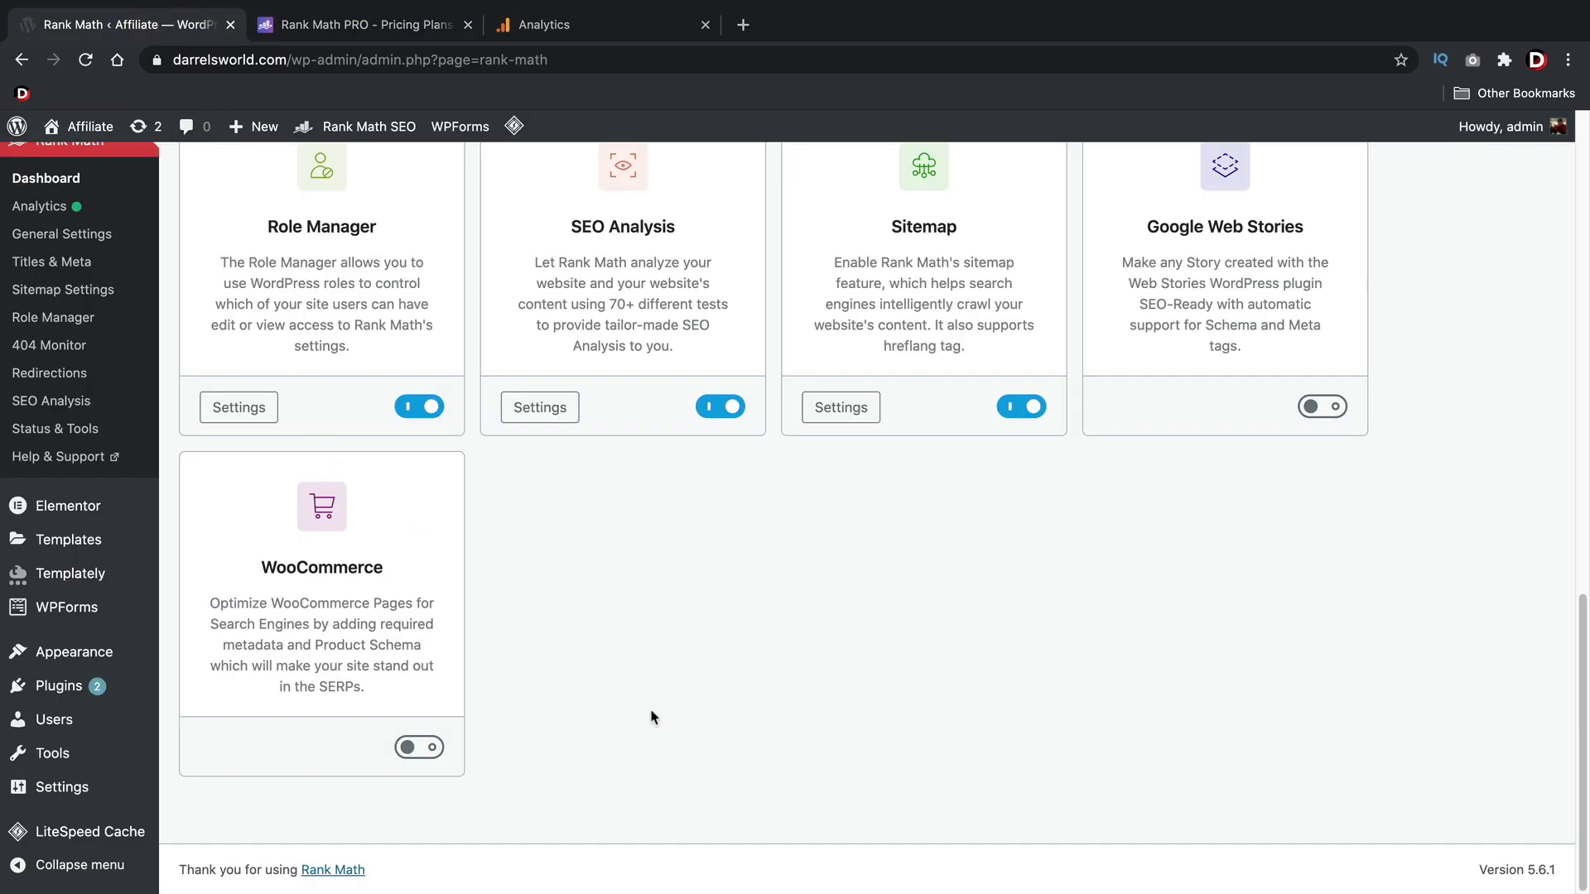
scroll(649, 717, "up", 15)
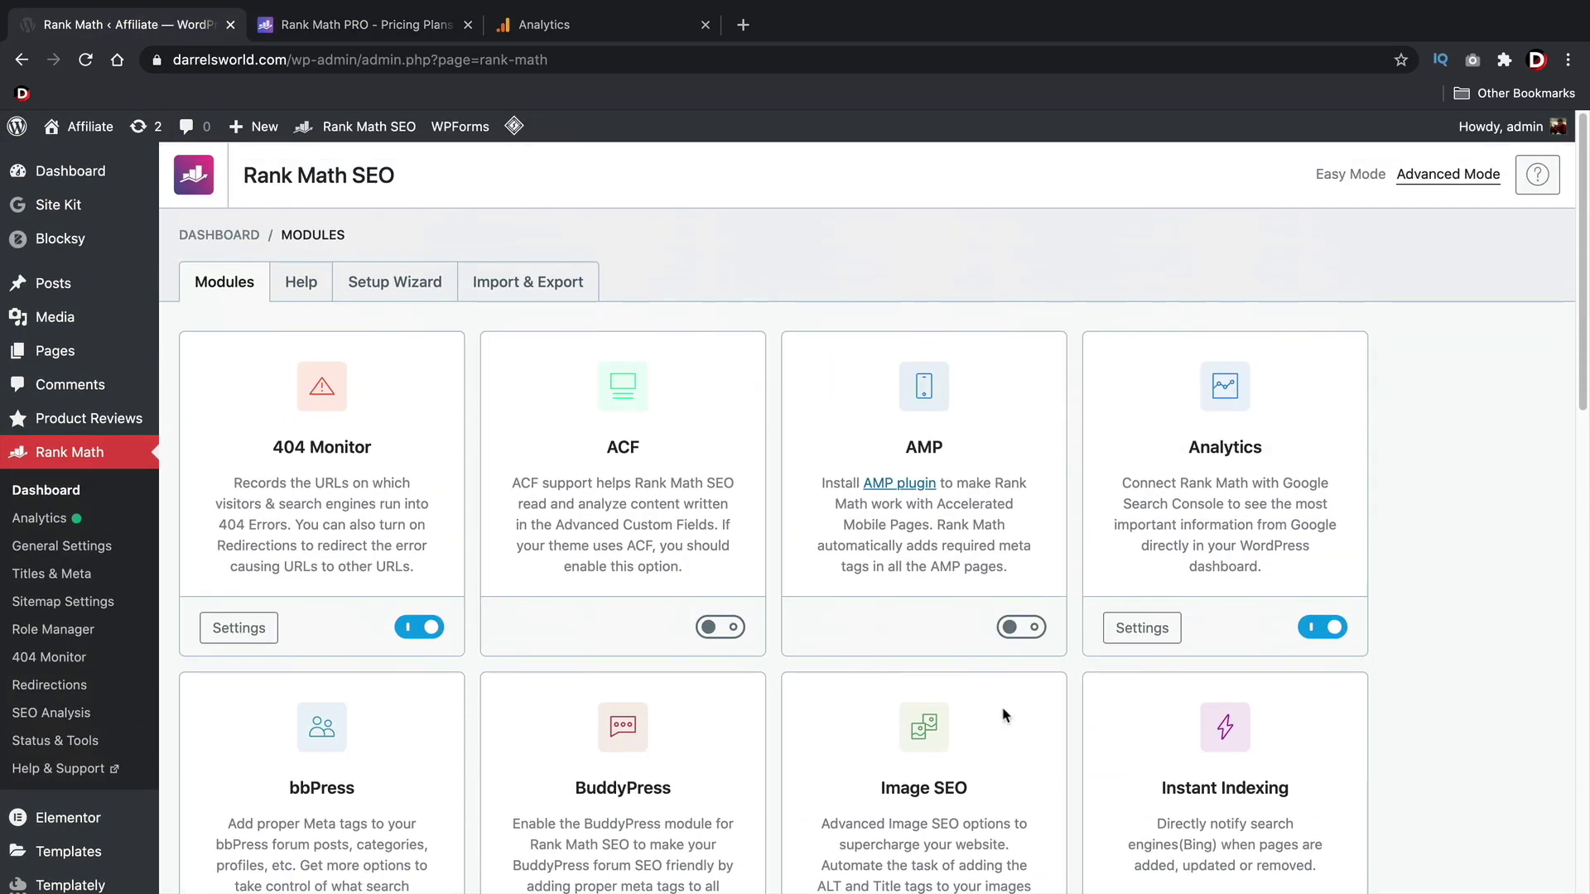